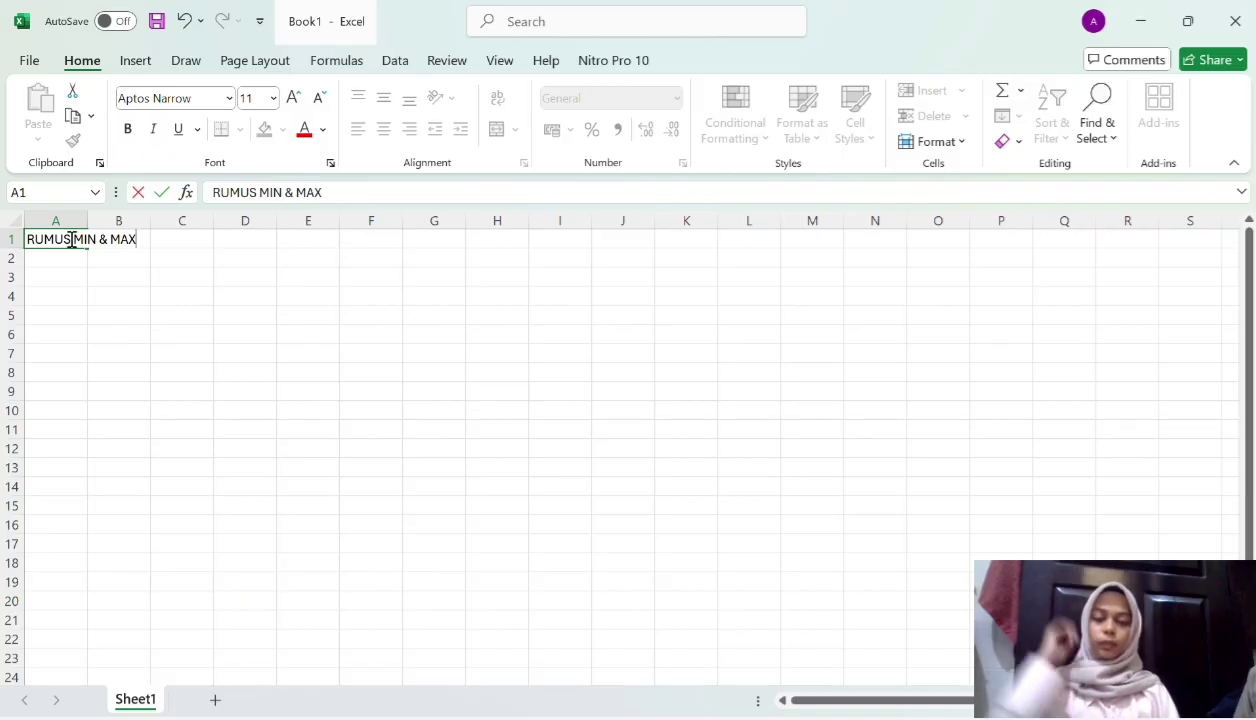
Finish the title entry in A1, then merge and center it across cells A1:B1
left_click(74, 258)
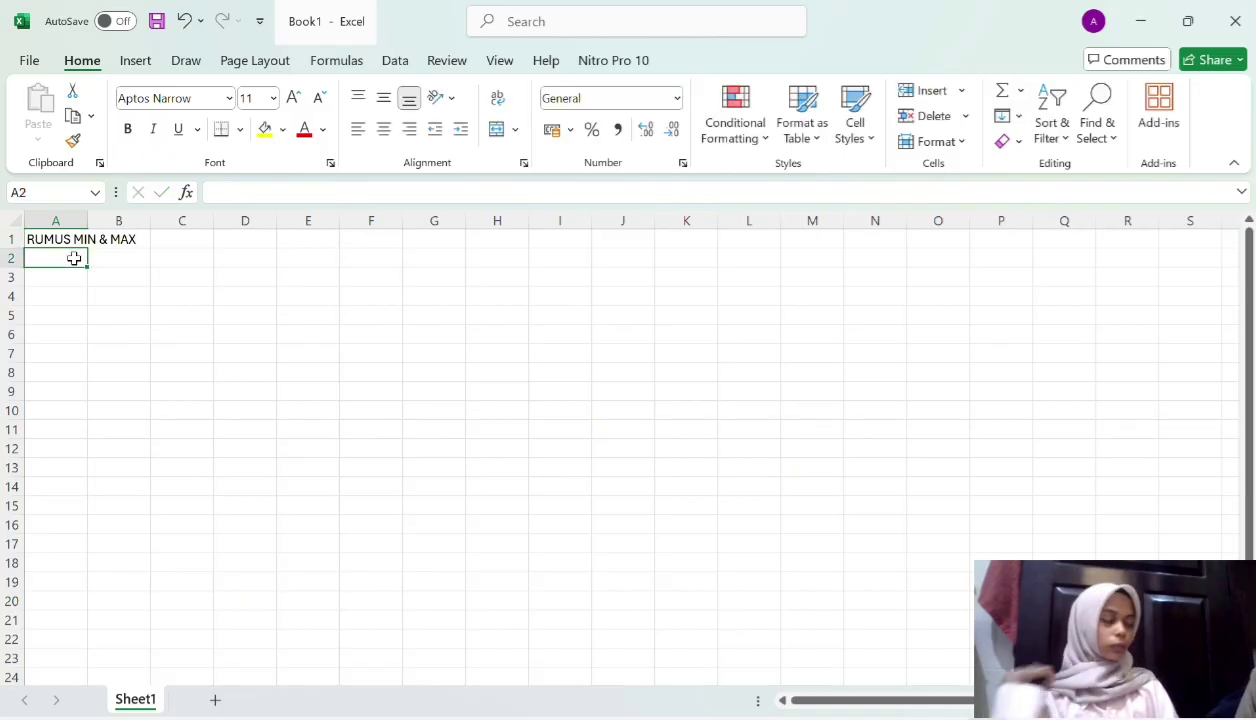
left_click(73, 239)
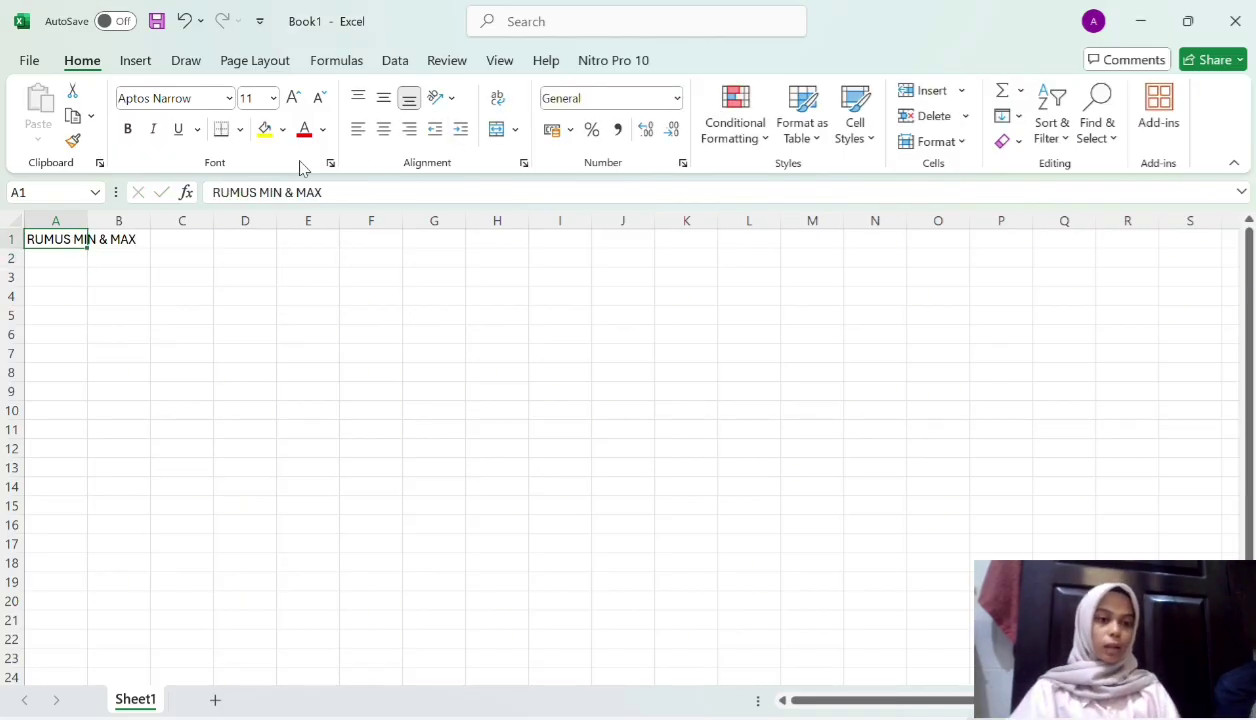
left_click_drag(48, 238, 116, 240)
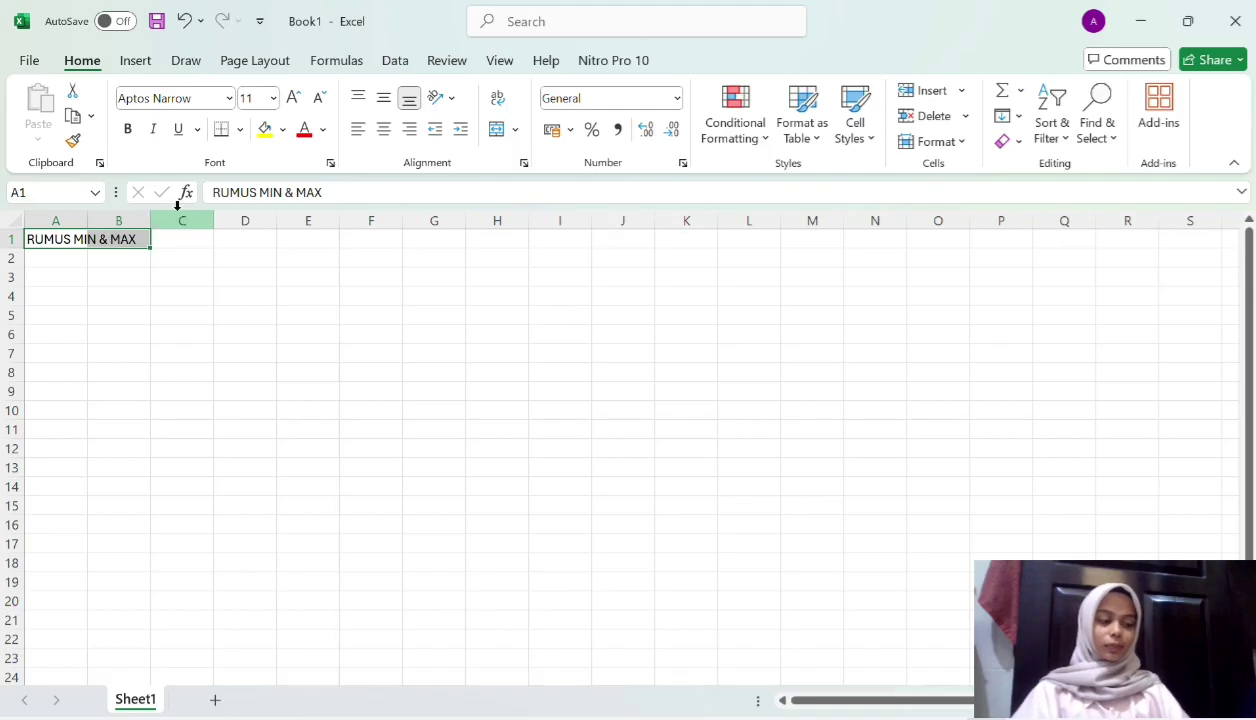
left_click(497, 129)
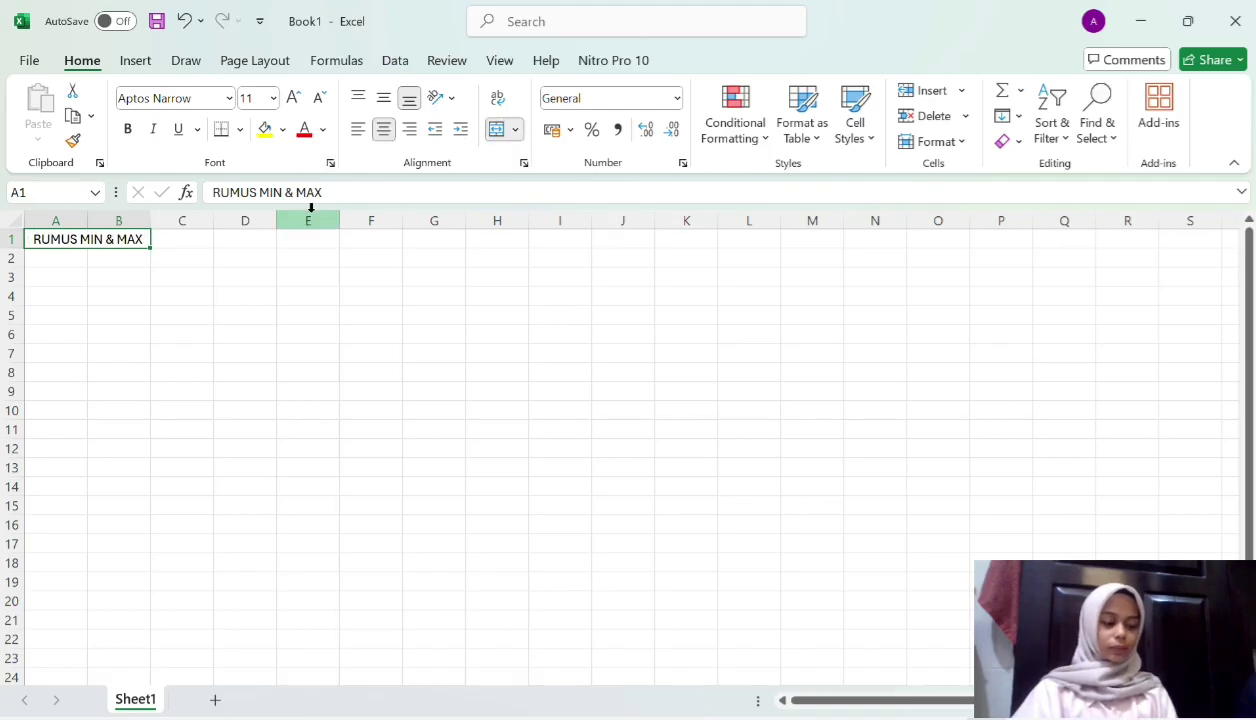
Enter the column heading NILAI in cell A3
left_click(58, 273)
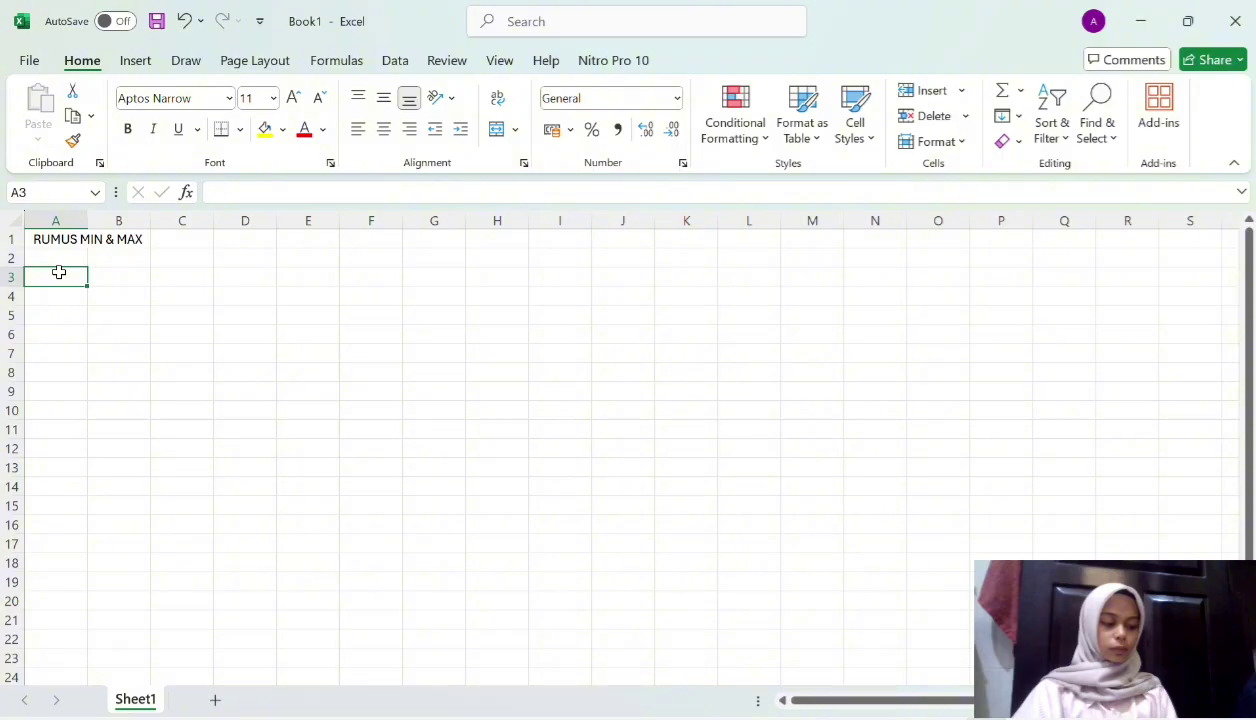
type("N")
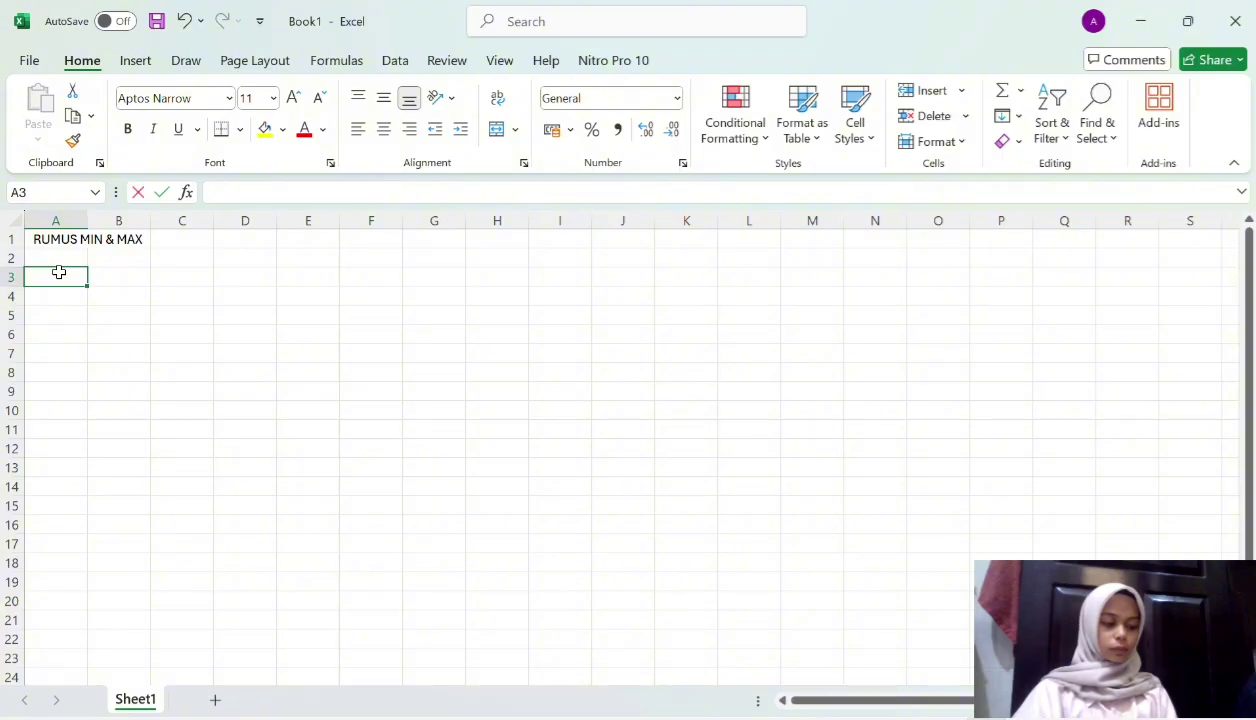
type("l")
key("BackSpace")
type("NILAI")
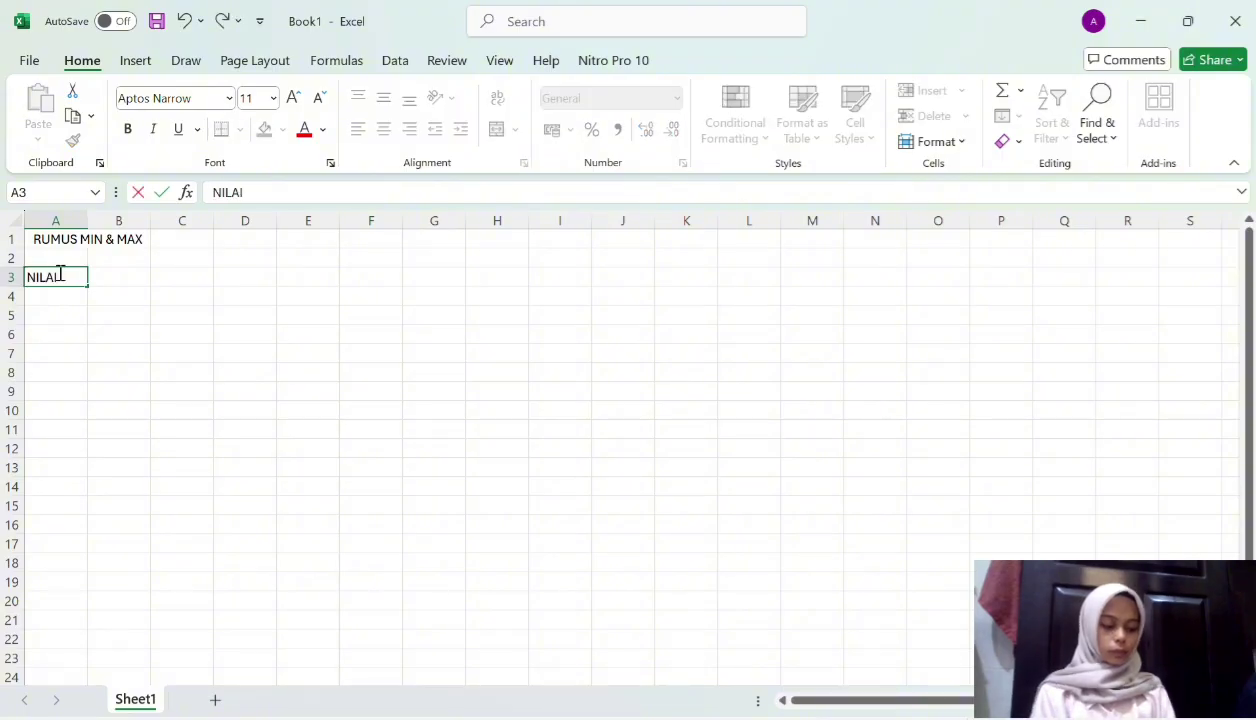
key("Return")
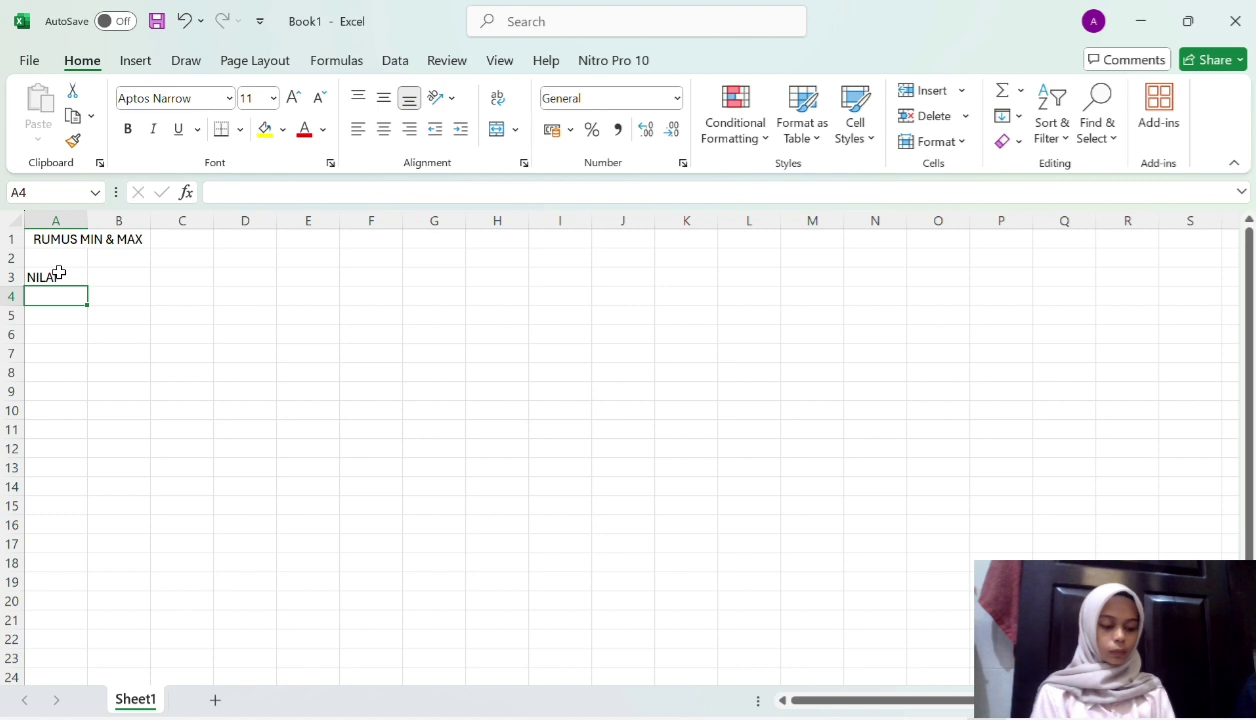
Enter the values 24, 56 and 13 in cells A4 to A6 below the NILAI heading
type("24")
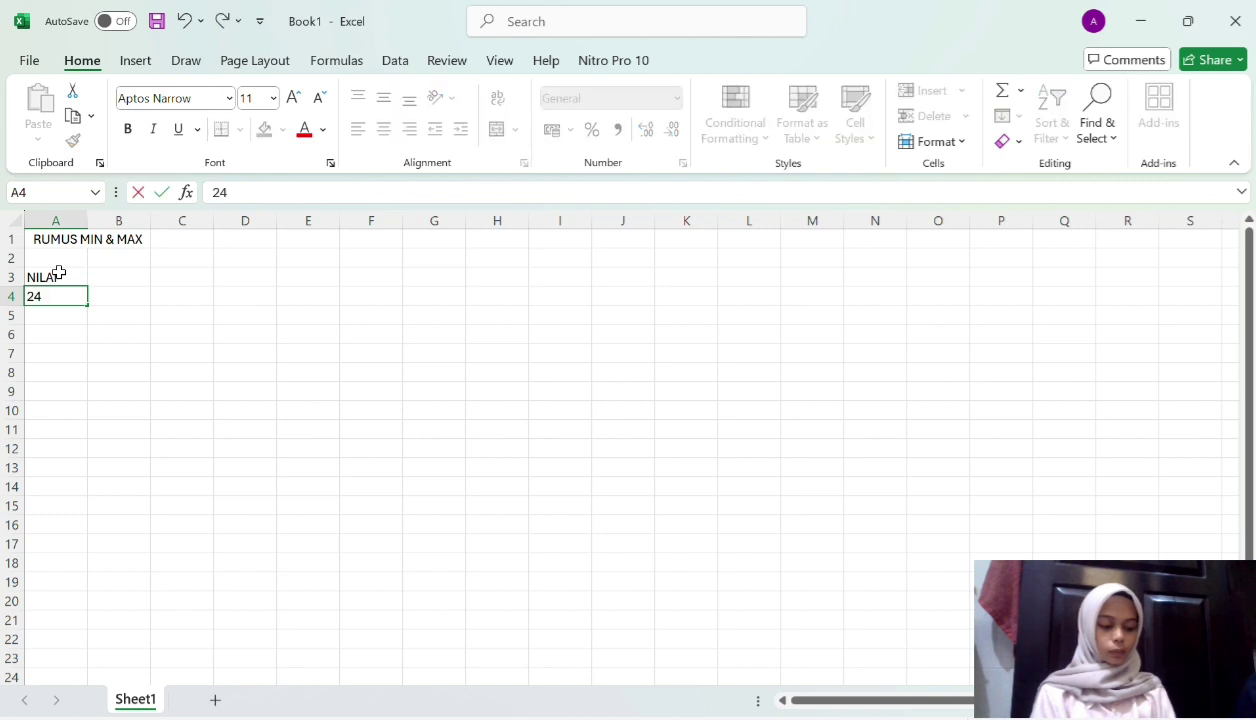
key("Return")
type("56")
key("Return")
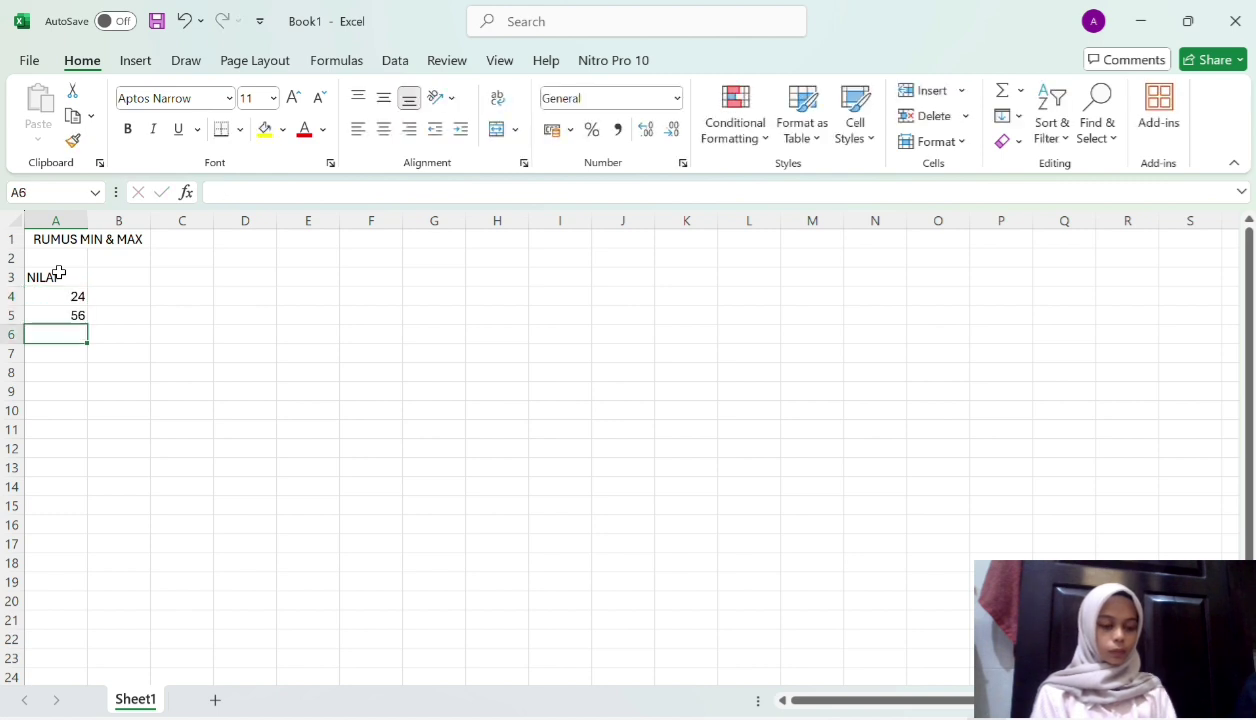
type("13")
key("Return")
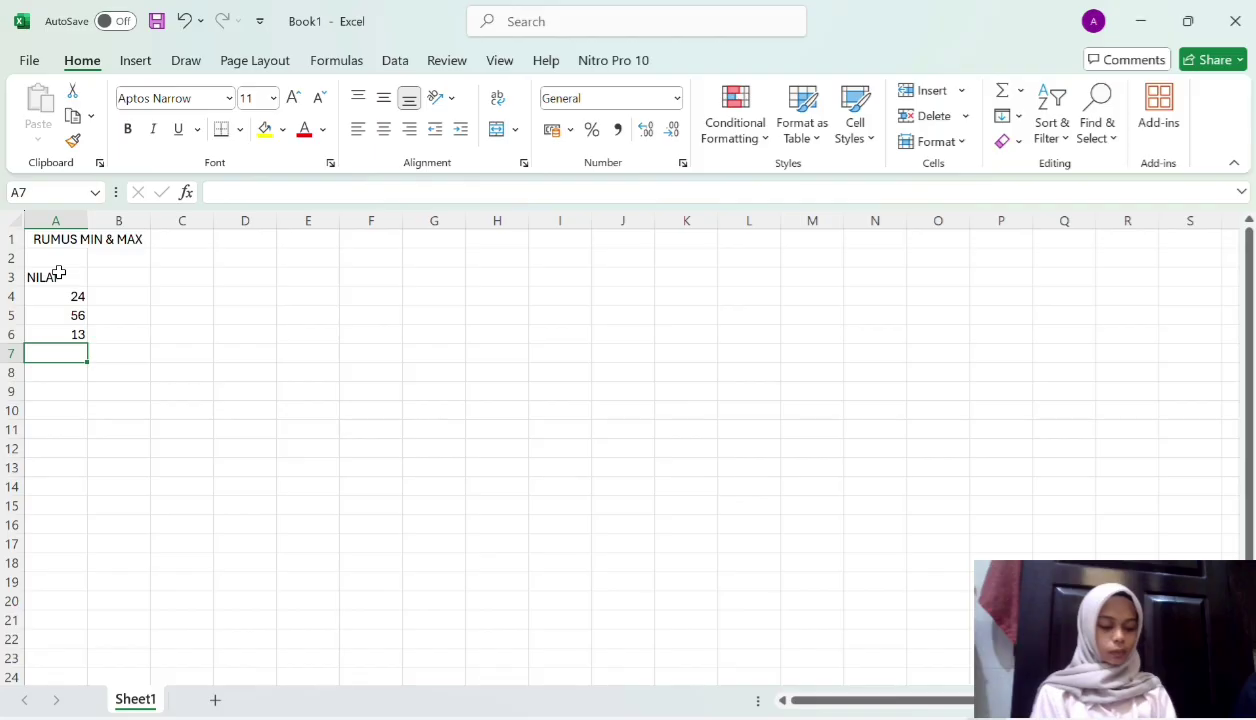
Replace the value in cell A6 with 20
double_click(62, 336)
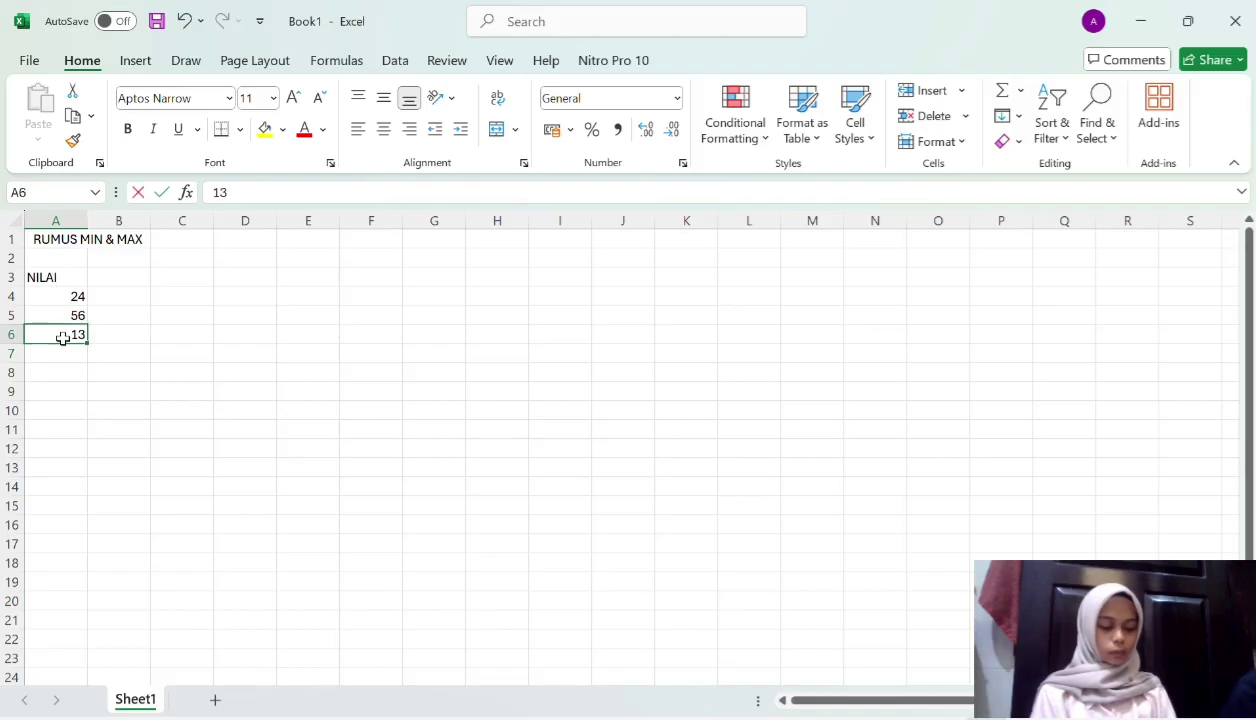
key("BackSpace")
key("BackSpace")
type("20")
key("Return")
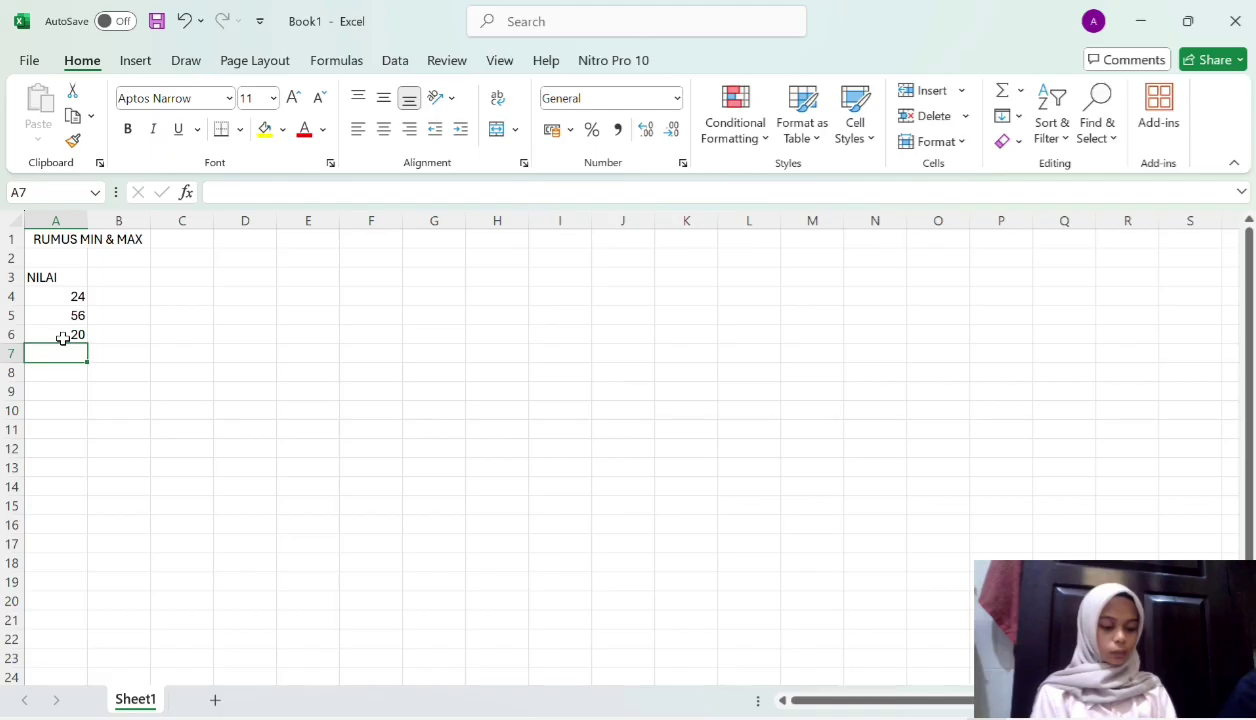
Continue the NILAI list with the values 22, 43 and 35 in cells A7 to A9
key("F2")
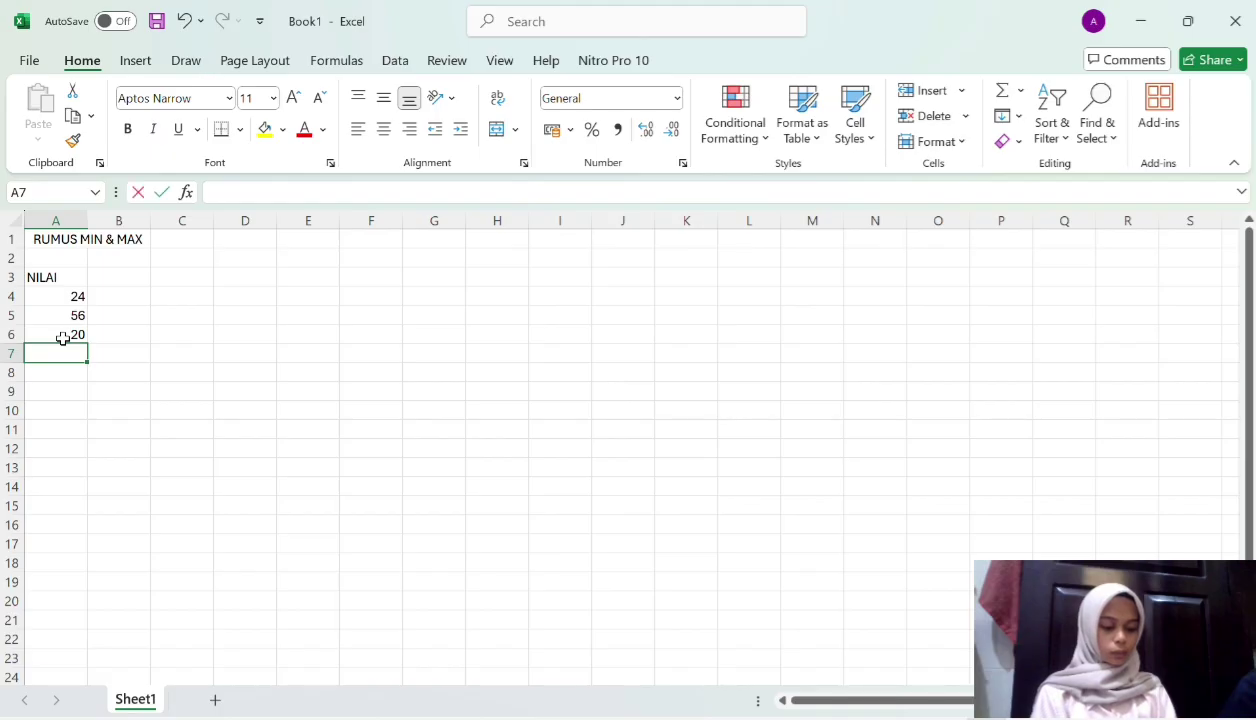
type("22")
key("Return")
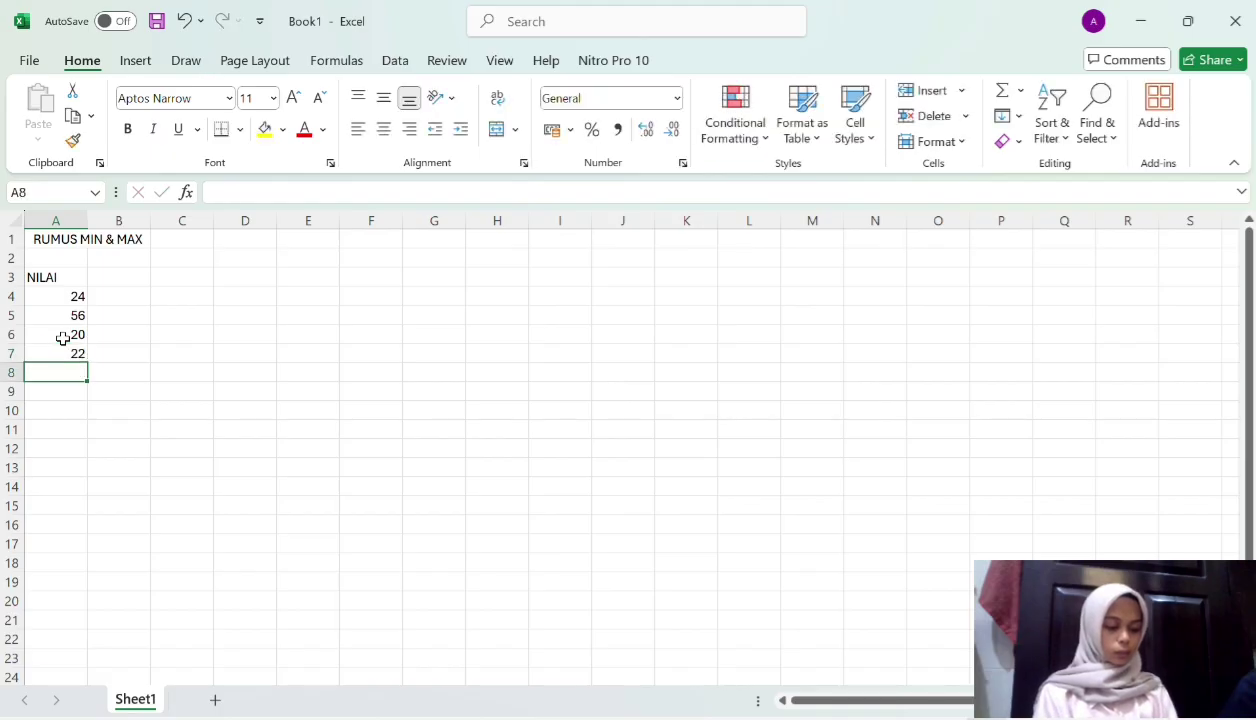
key("F2")
type("43")
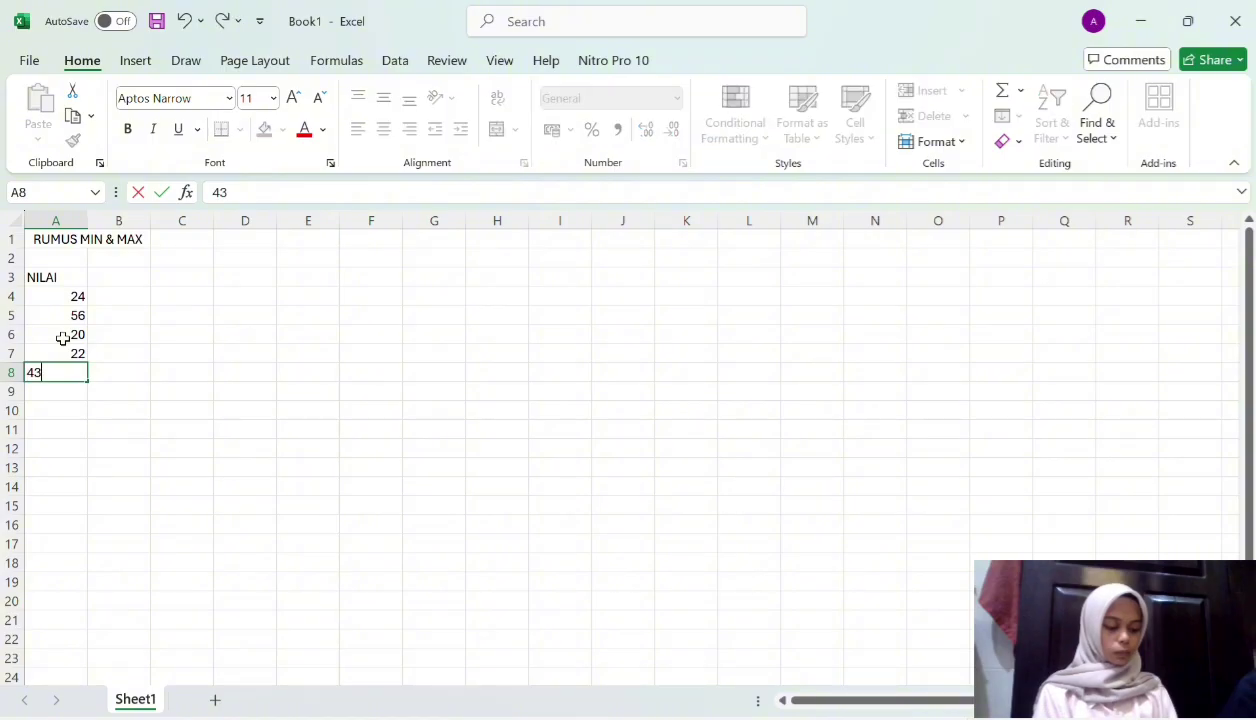
key("Return")
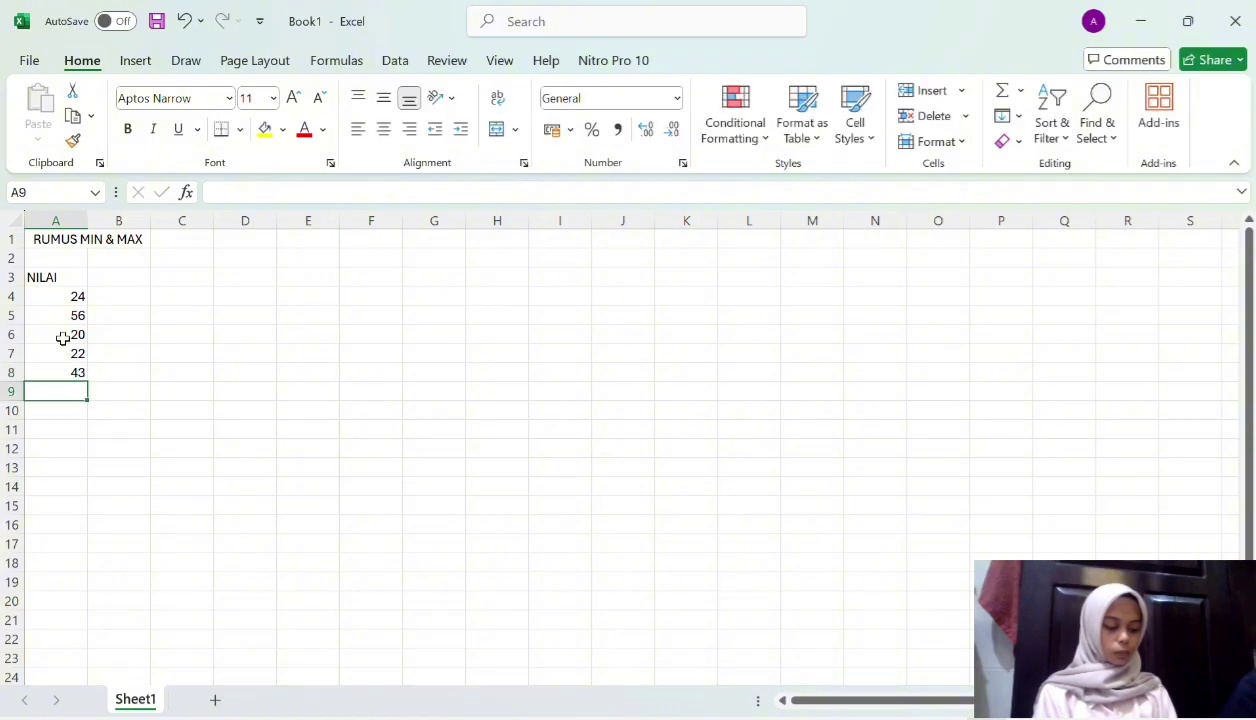
type("1")
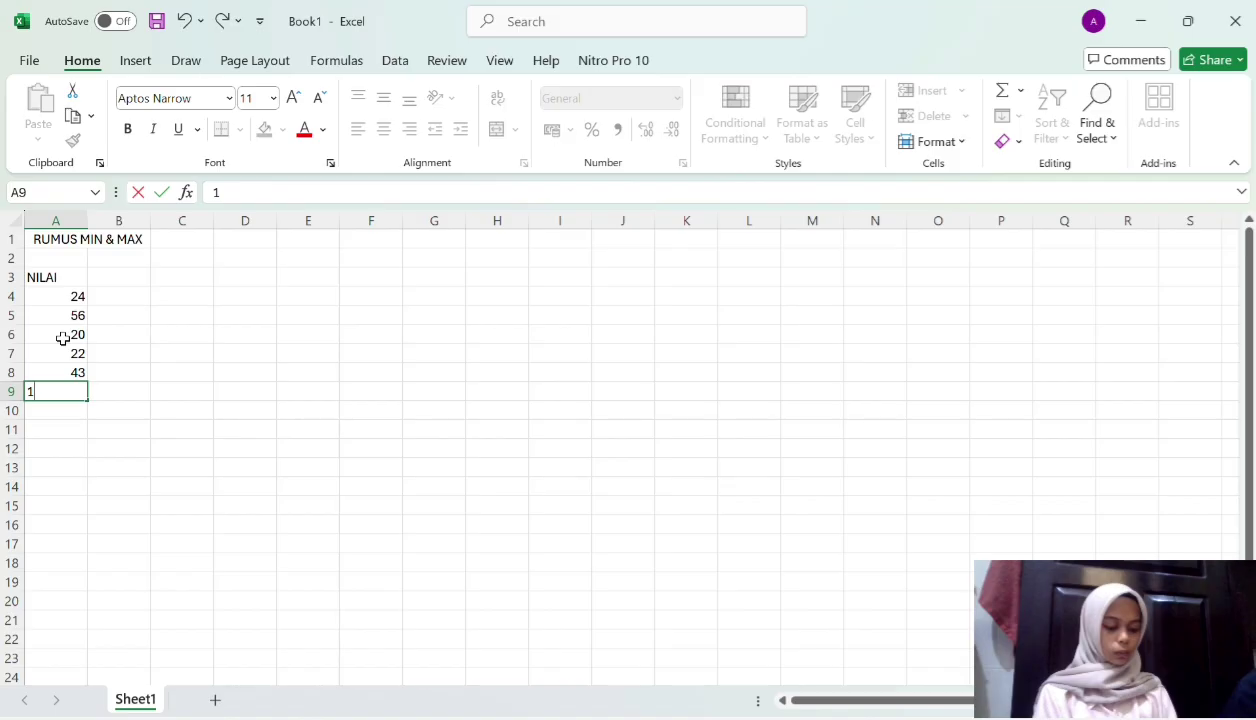
type("4")
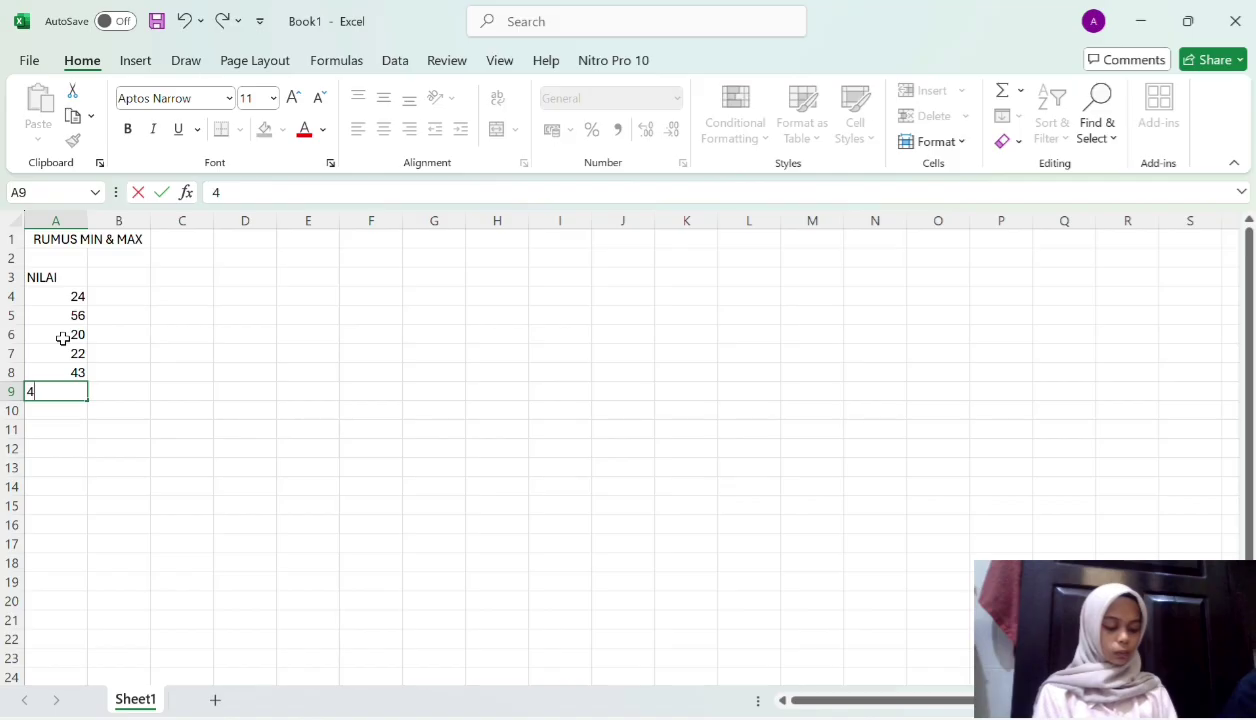
key("BackSpace")
type("35")
key("Return")
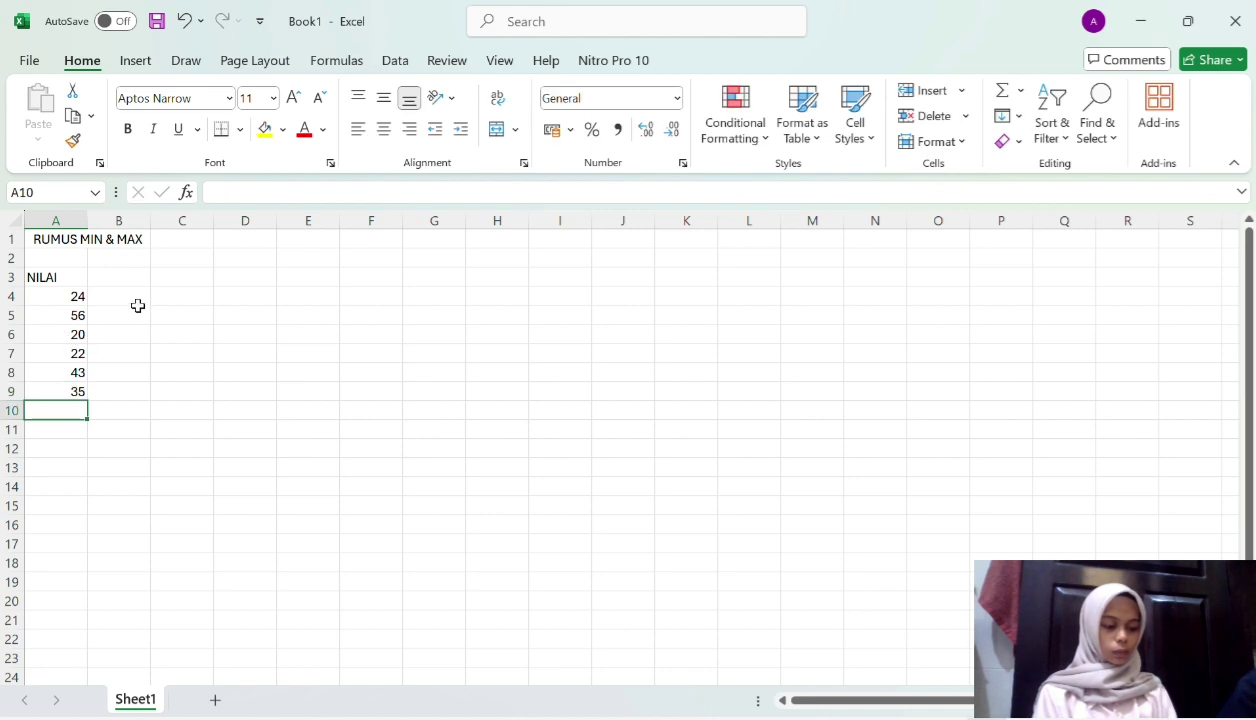
Enter the label "nilai terendah" in cell C4
left_click(173, 292)
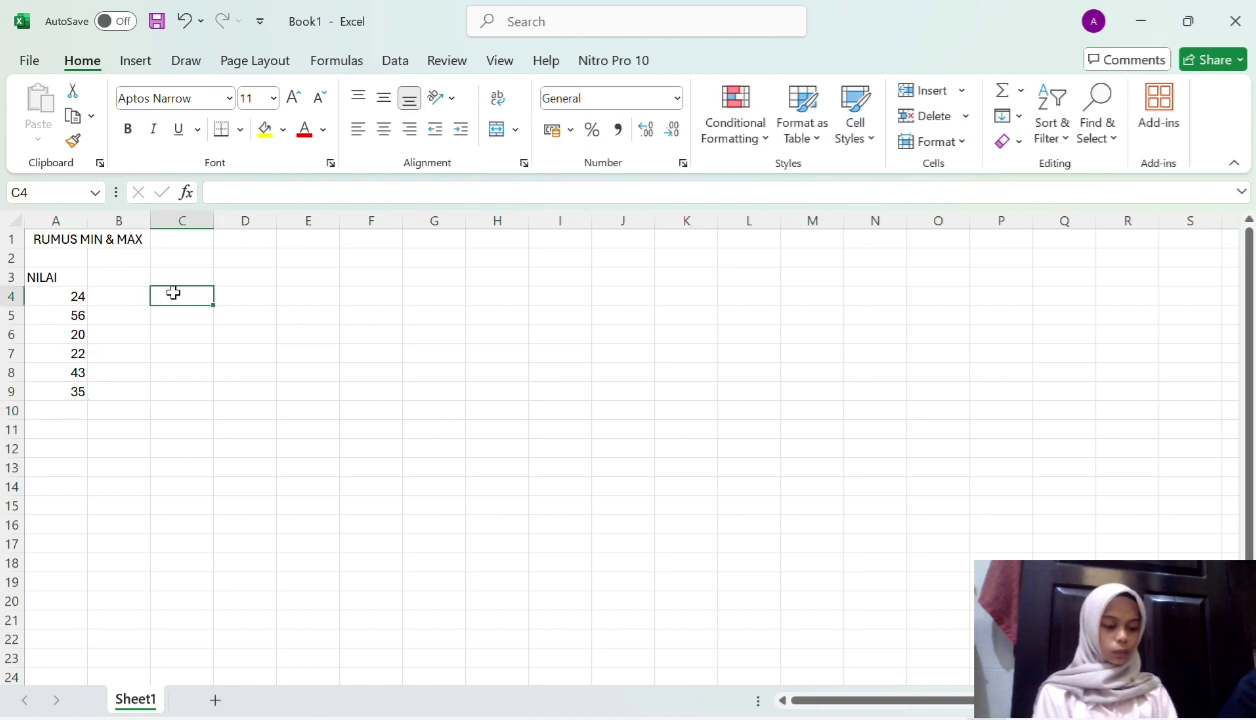
type("=")
type("n")
key("BackSpace")
type("nilai")
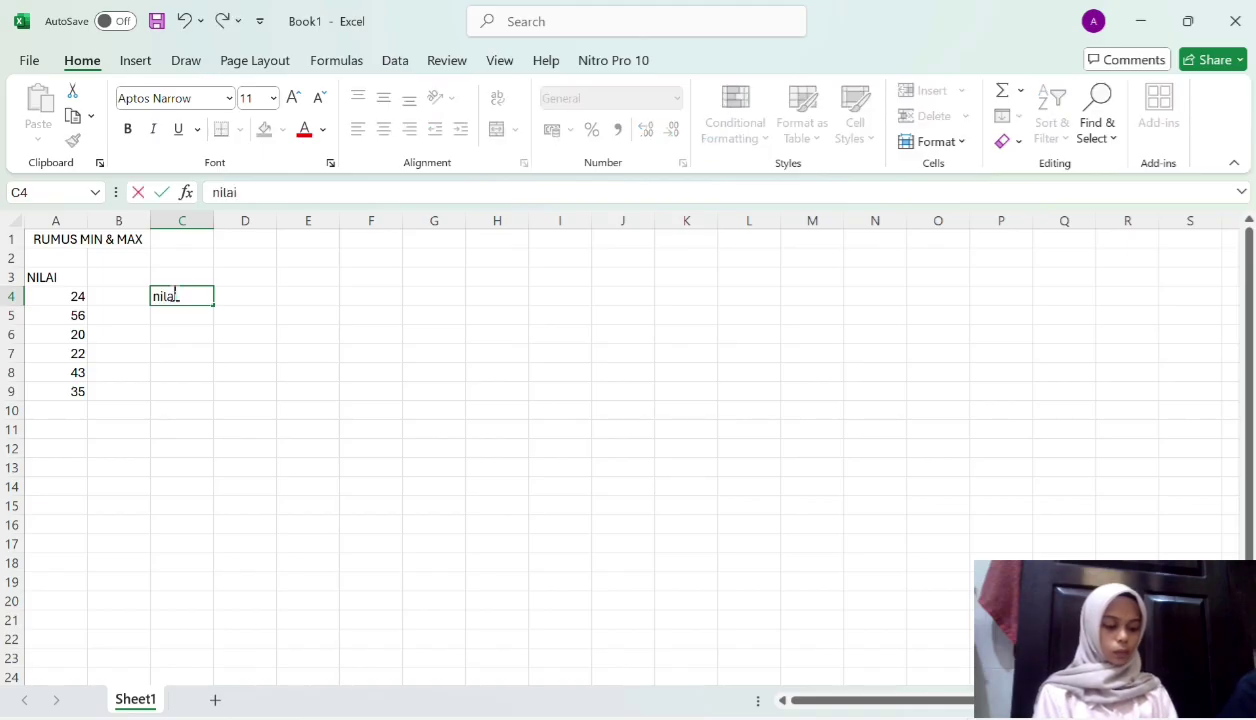
type(" te")
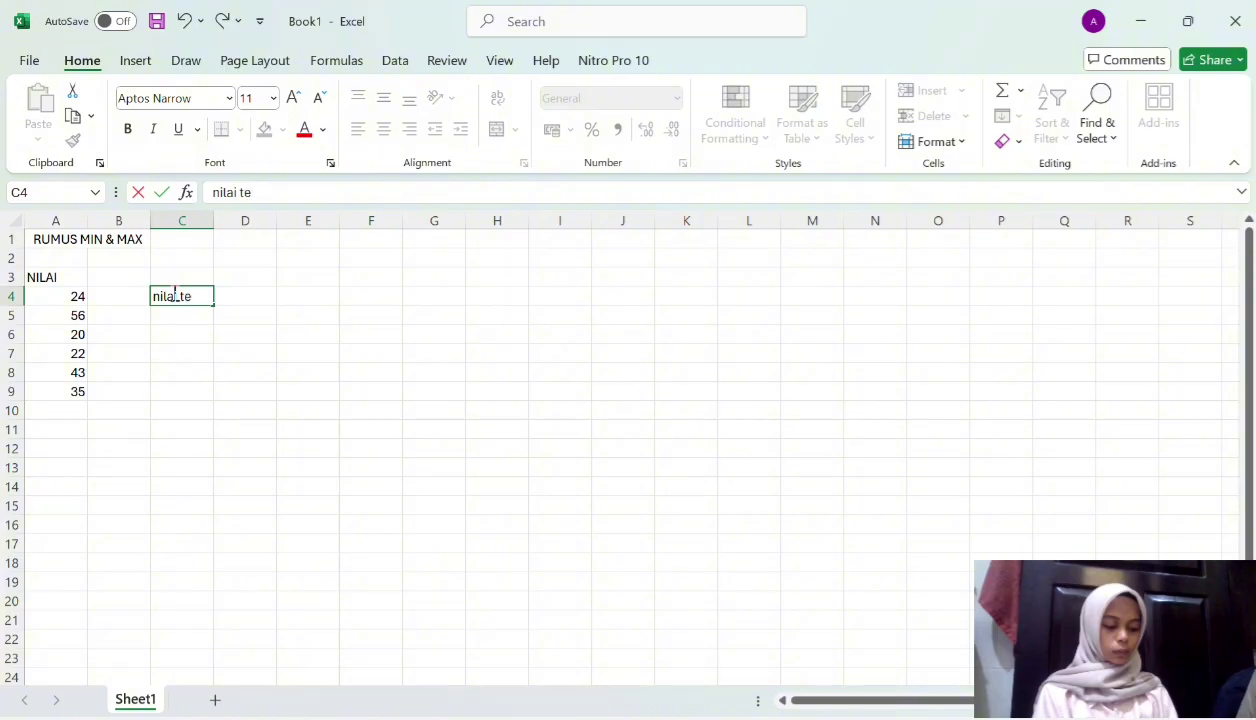
type("rendah")
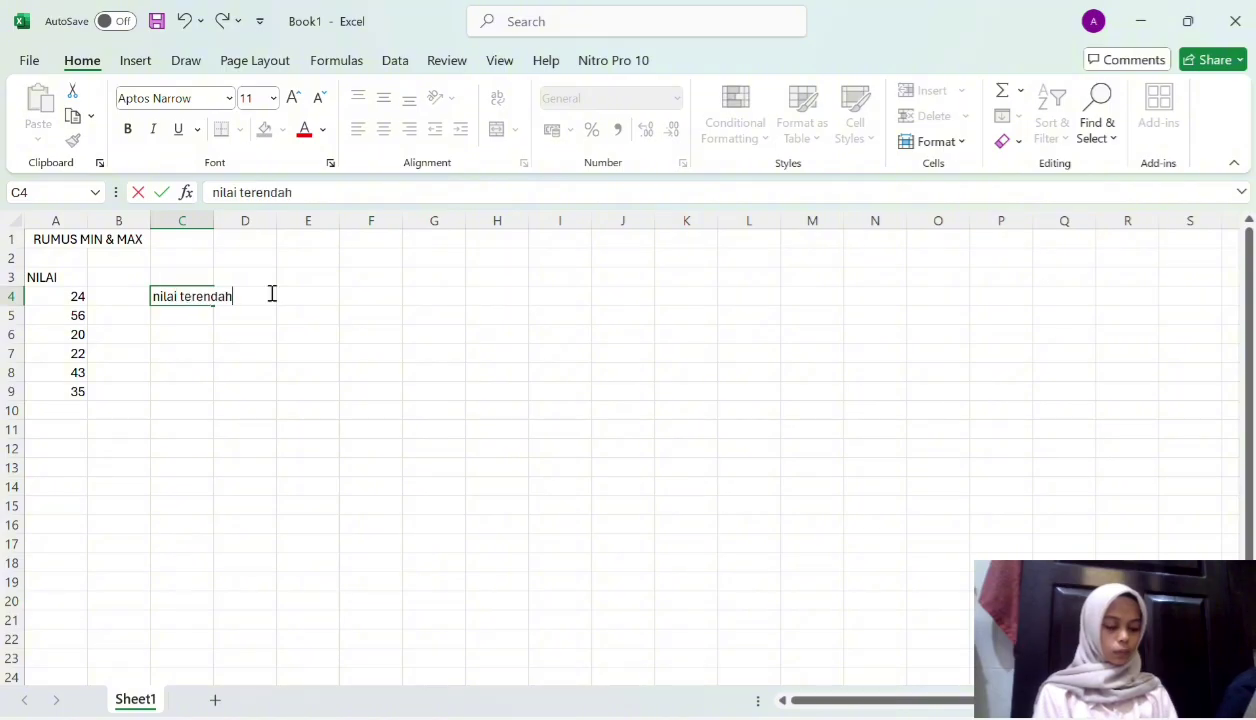
left_click(168, 315)
Set the width of column C to 15 so the label fits
left_click(186, 298)
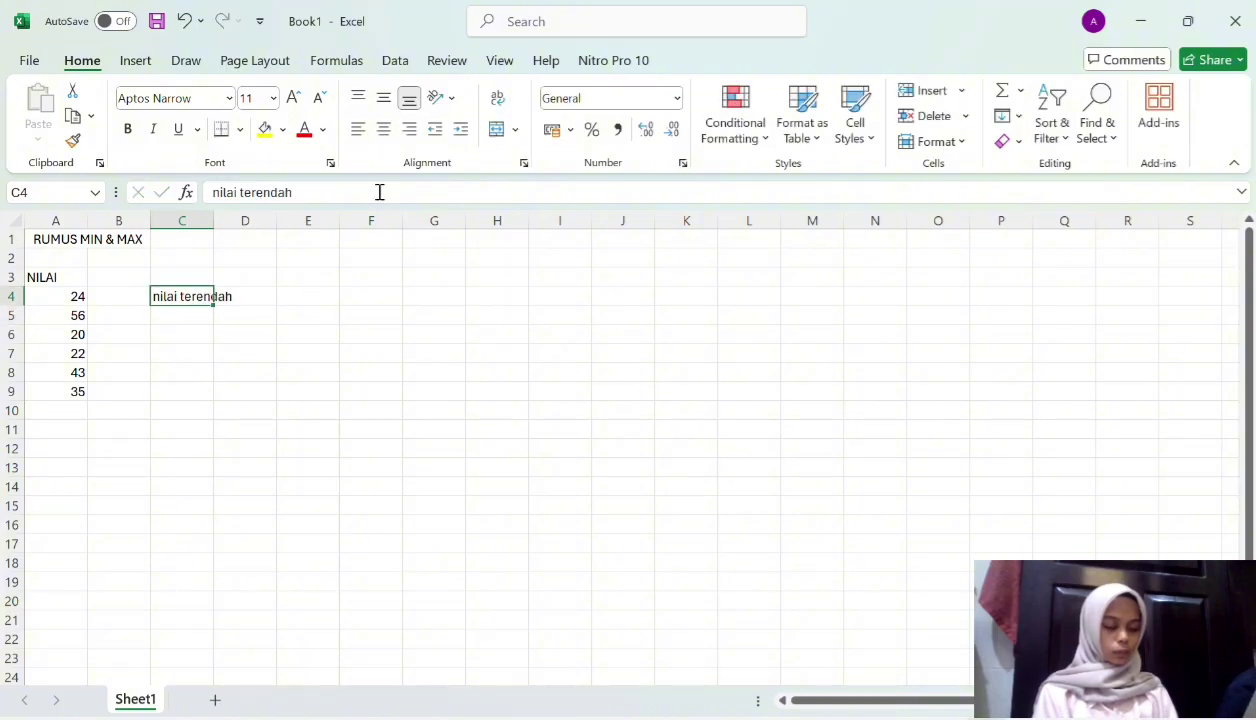
left_click(955, 141)
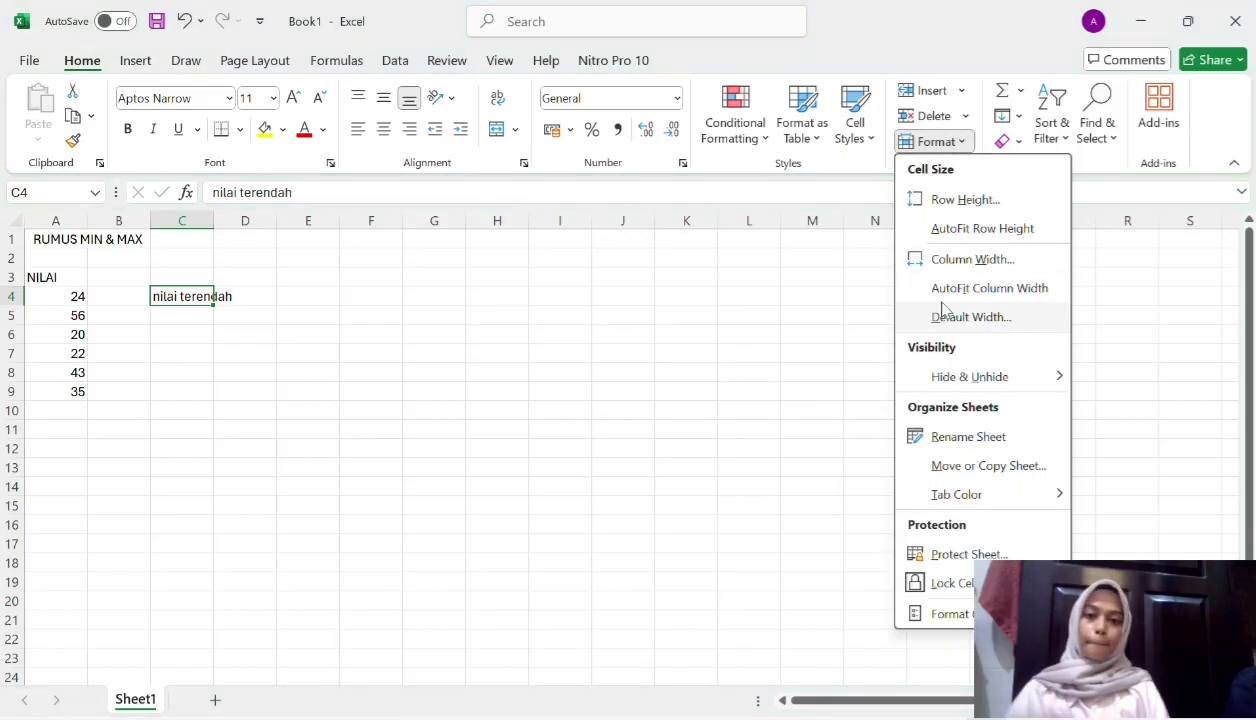
left_click(955, 266)
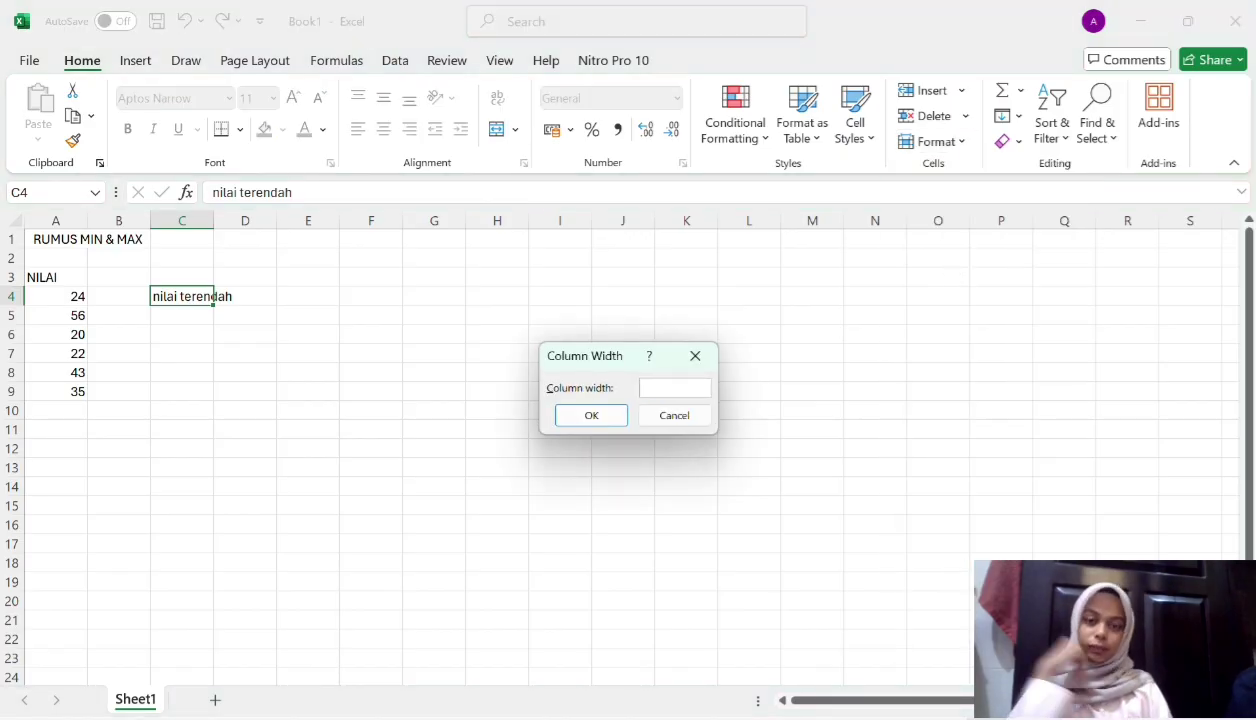
type("15")
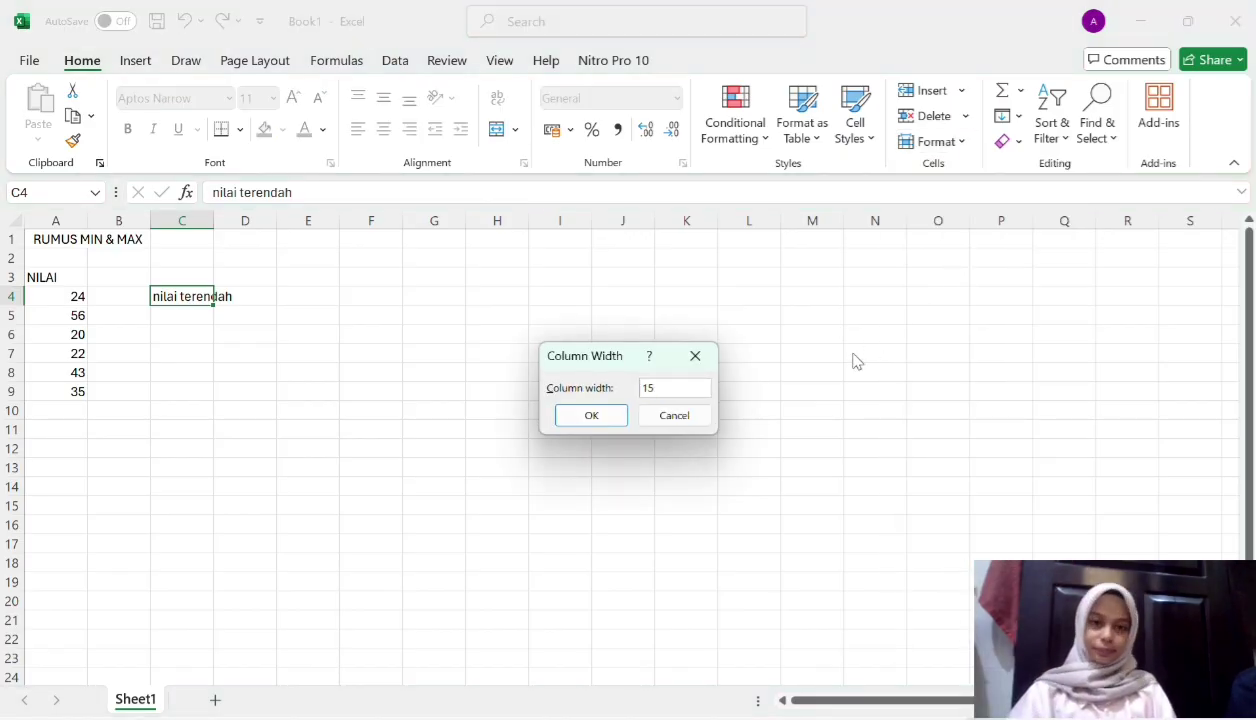
left_click(600, 418)
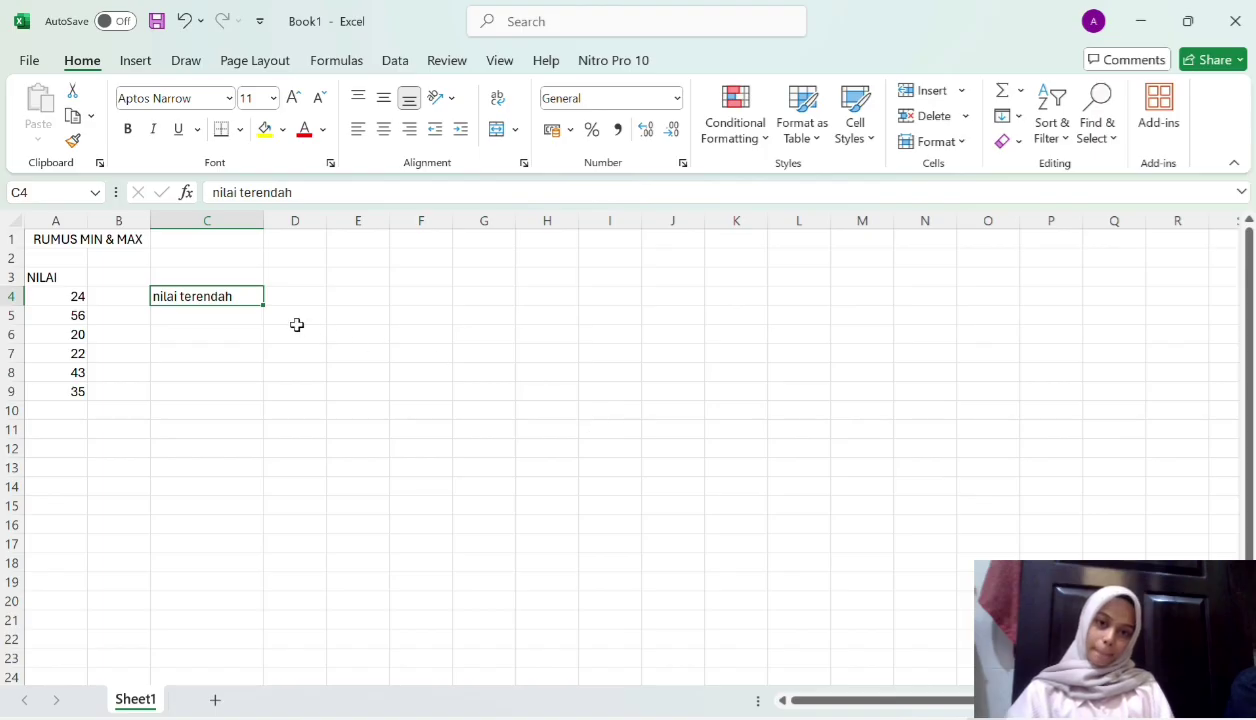
Extend the label in cell C4 to read "nilai terendah/min"
double_click(236, 297)
type("/")
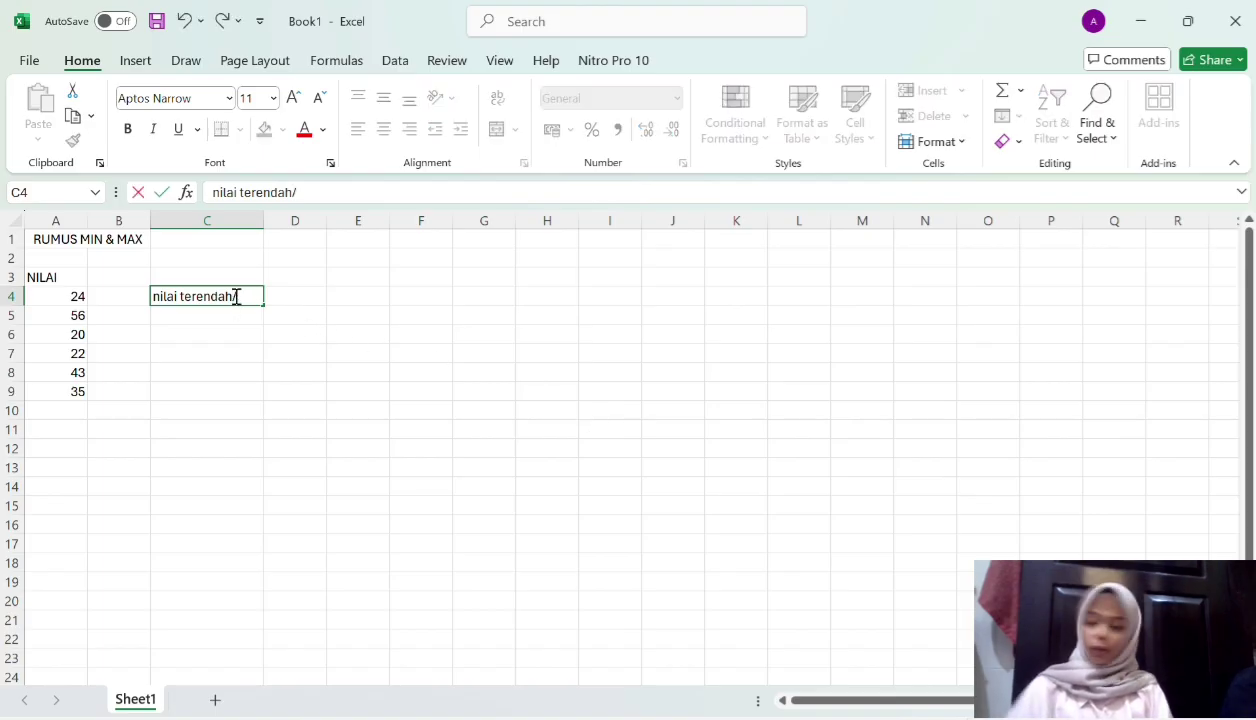
type("min")
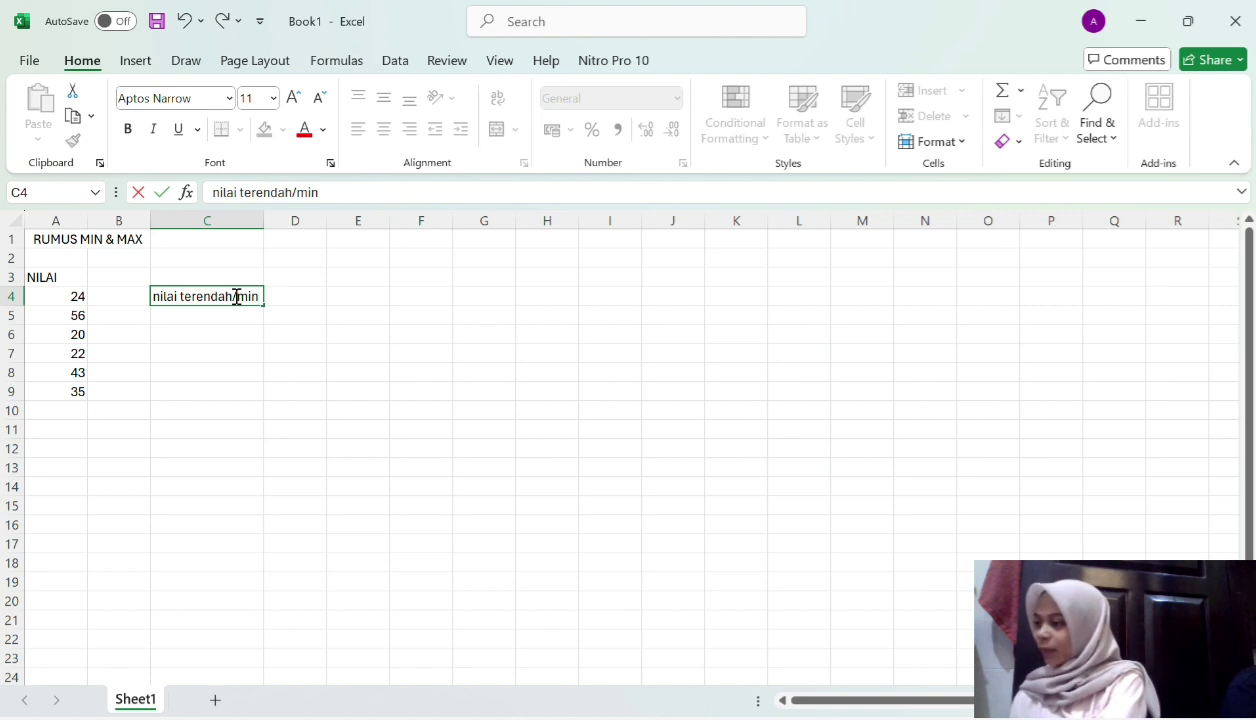
Calculate the lowest value of A4:A9 in cell D4 with the MIN function
left_click(305, 292)
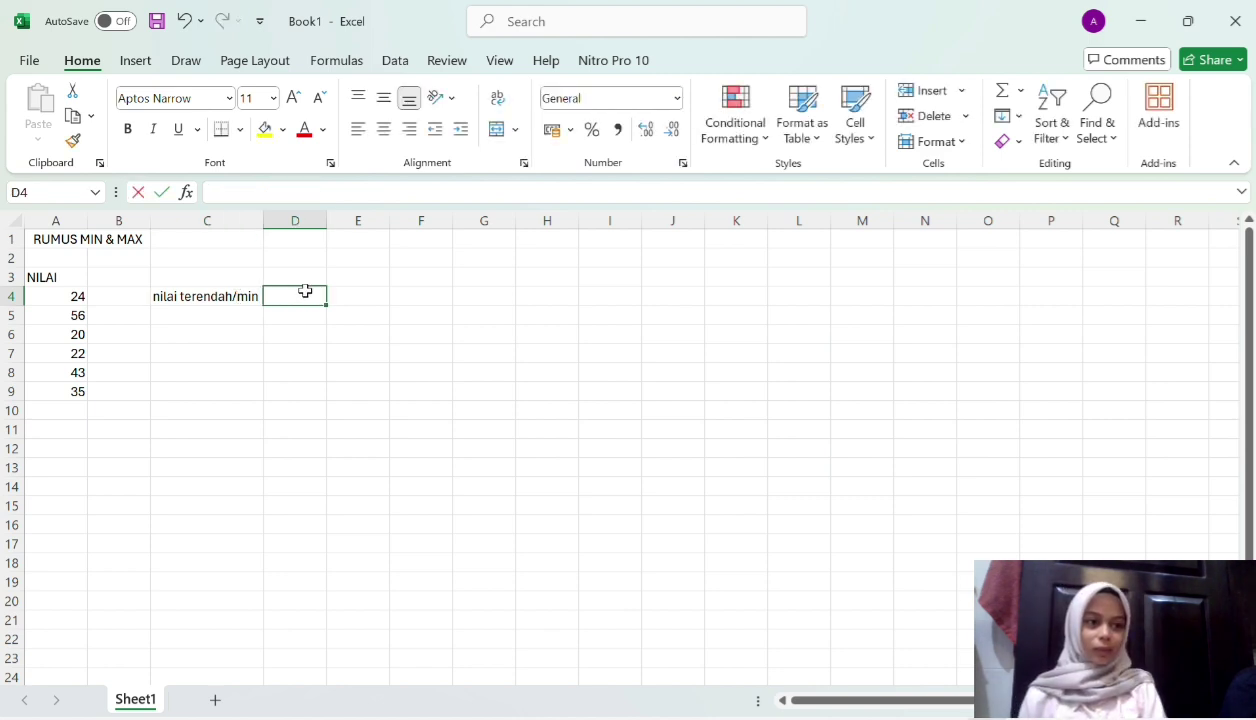
type("=min")
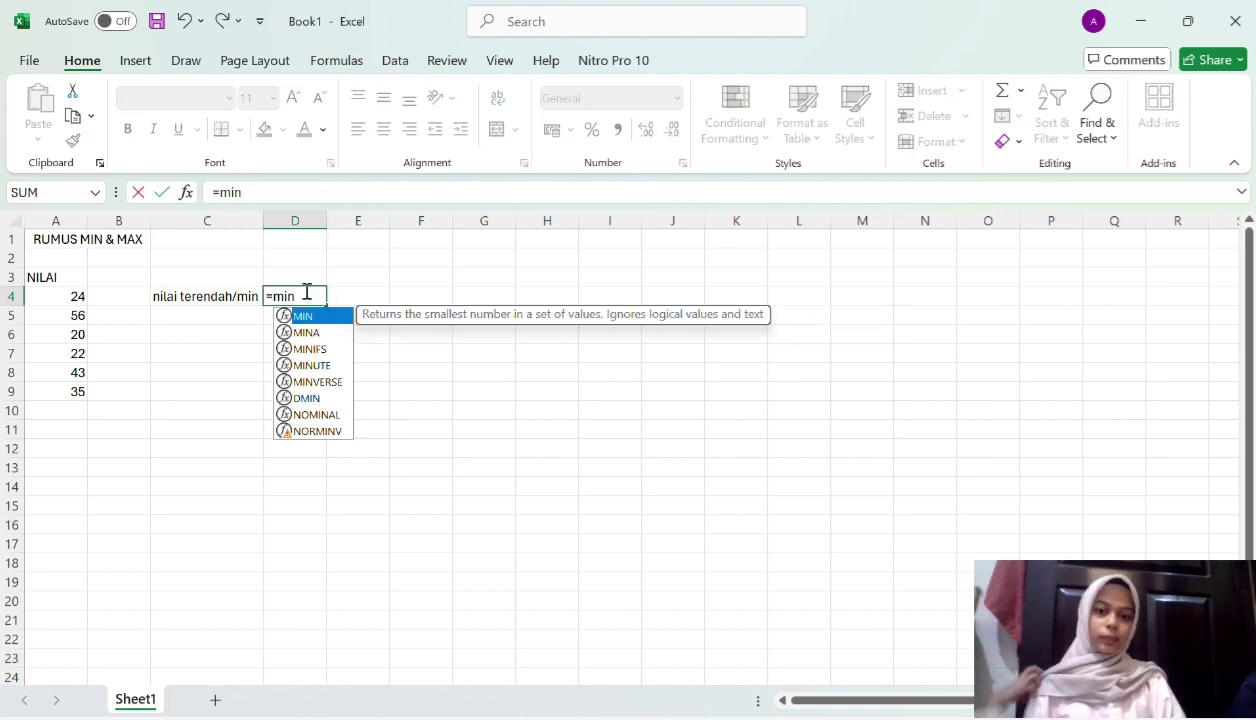
double_click(306, 317)
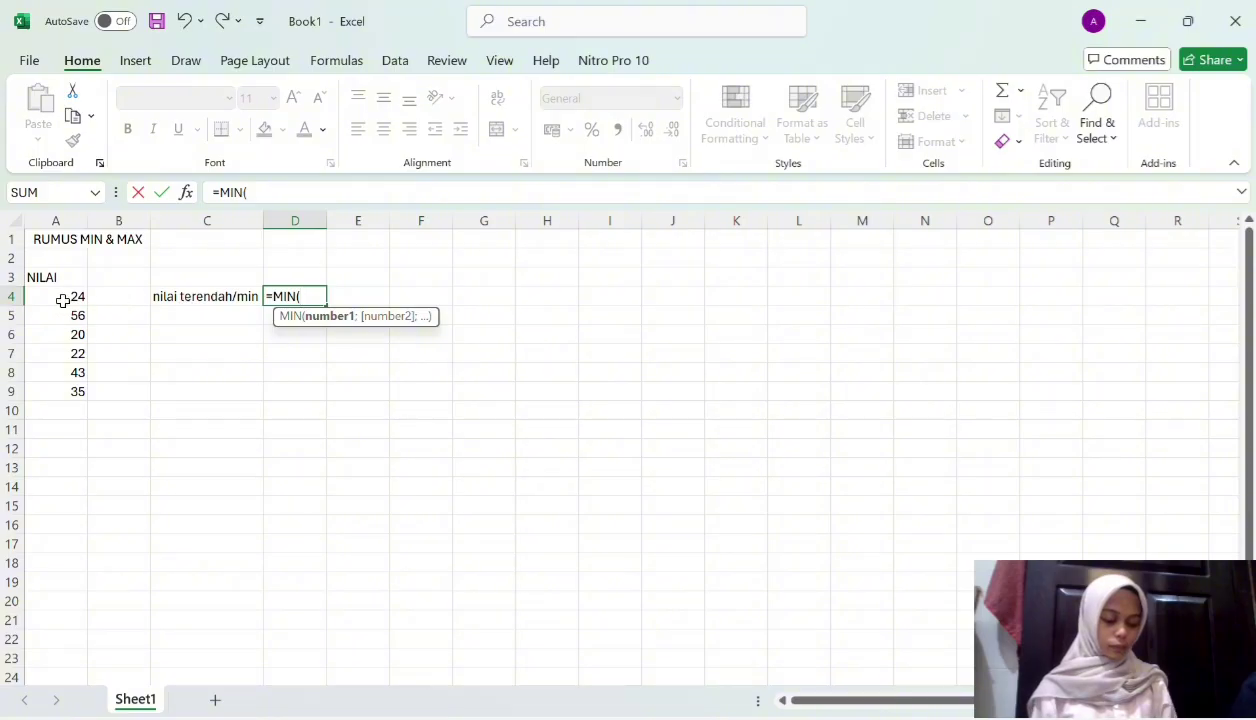
left_click_drag(54, 300, 43, 391)
key("Return")
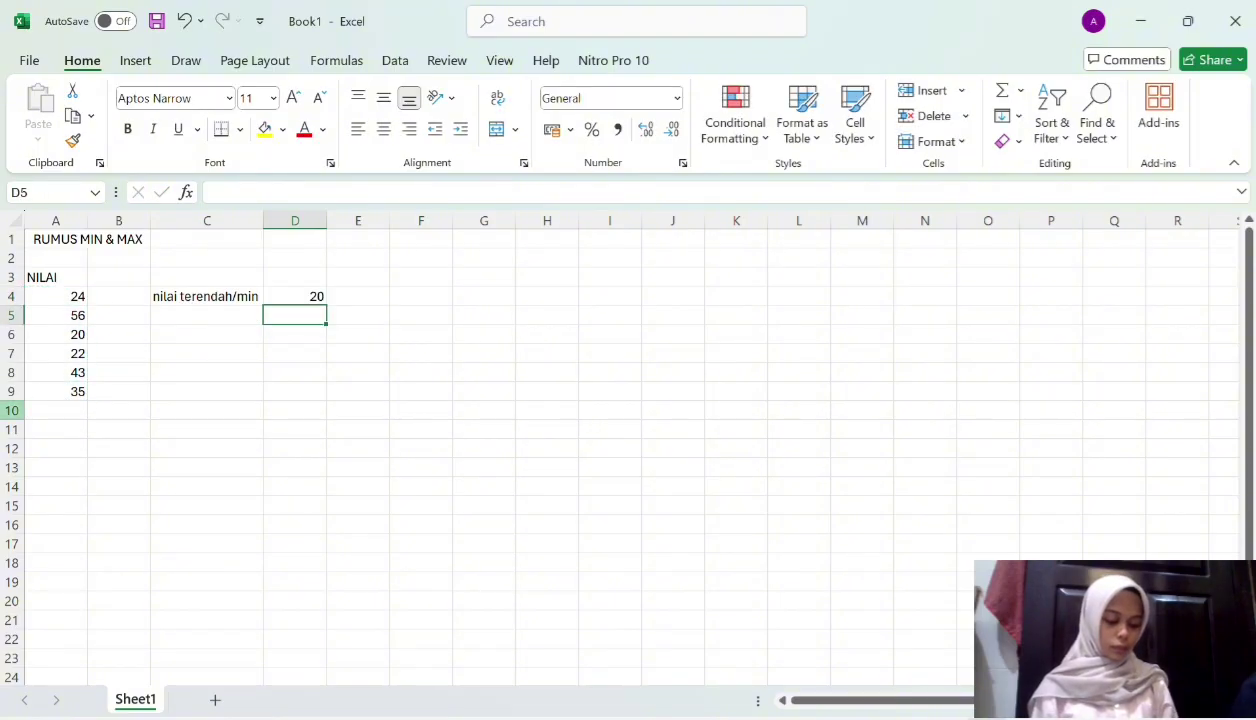
Enter the label "nilai tertinngi/max" in cell C5
left_click(194, 315)
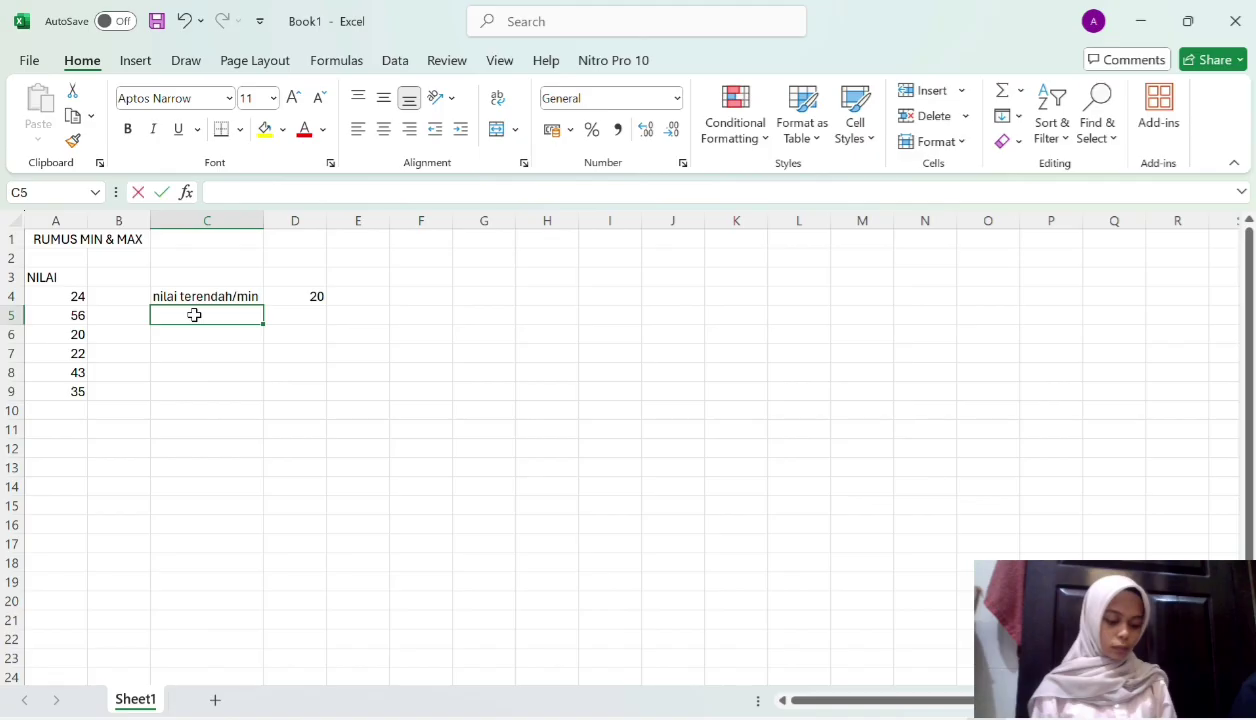
type("nilai")
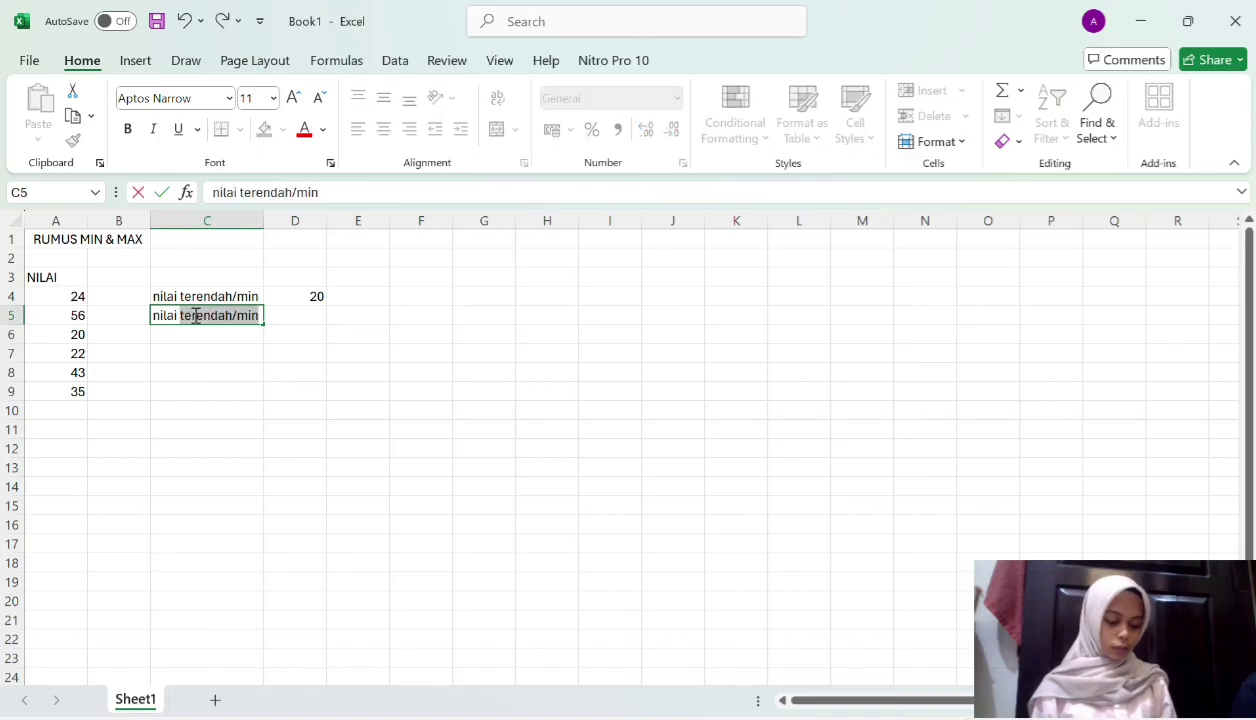
type(" te")
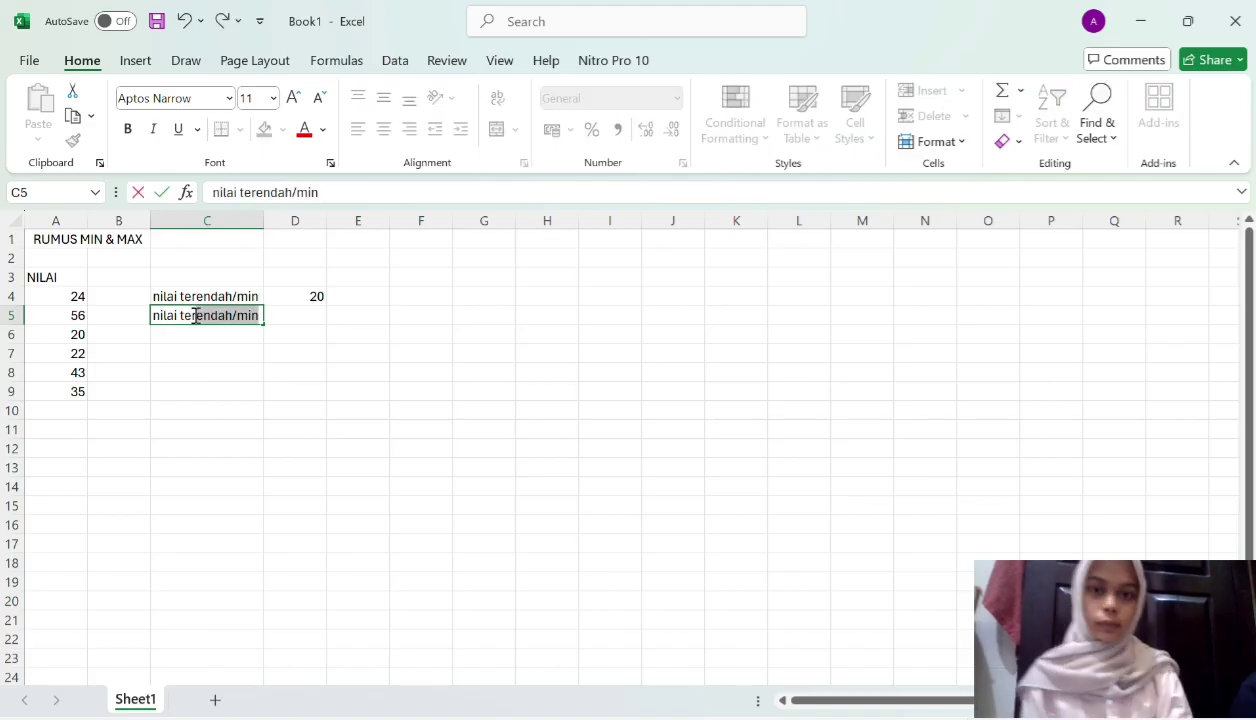
type("rtinggi/")
type("max")
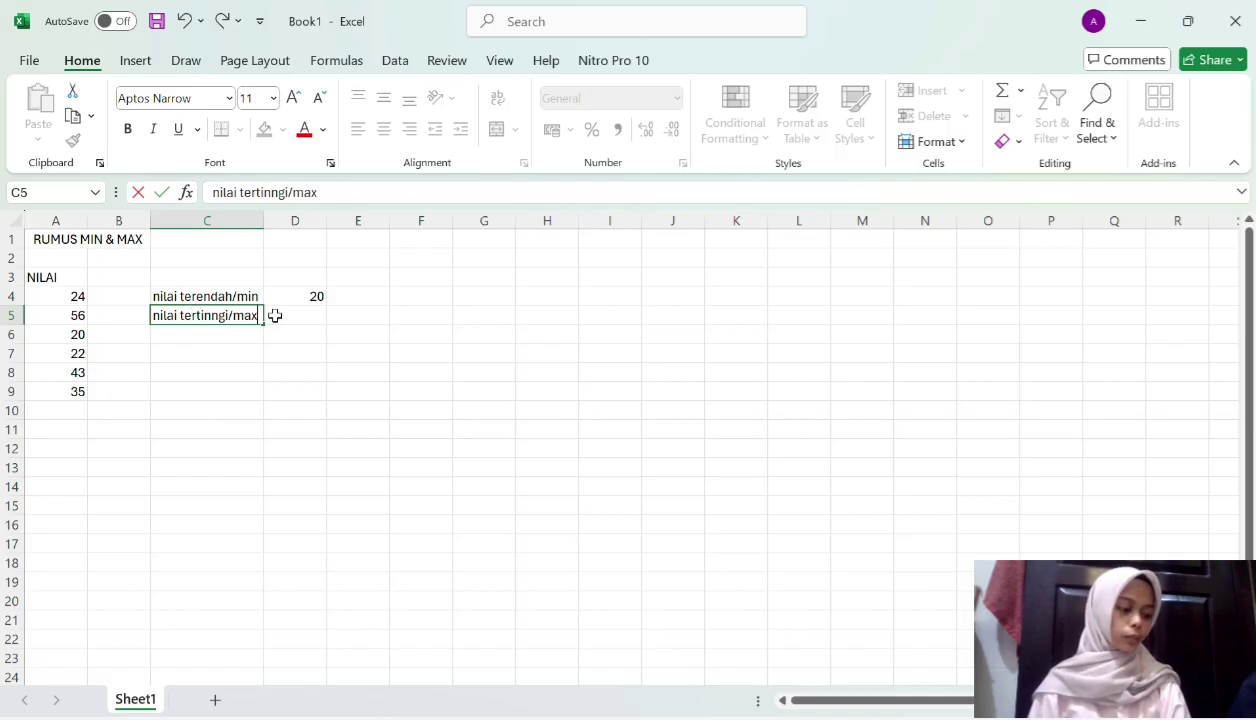
Calculate the highest value of A4:A9 in cell D5 with the MAX function
left_click(275, 315)
type("=")
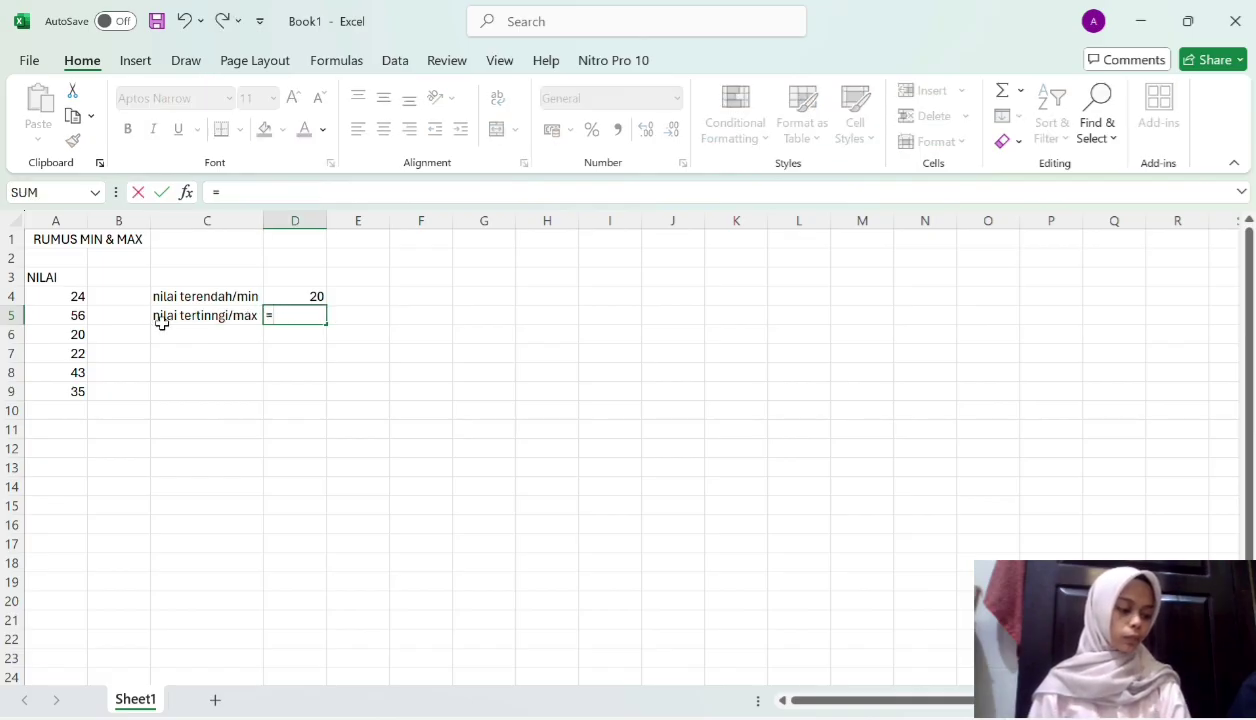
type("max")
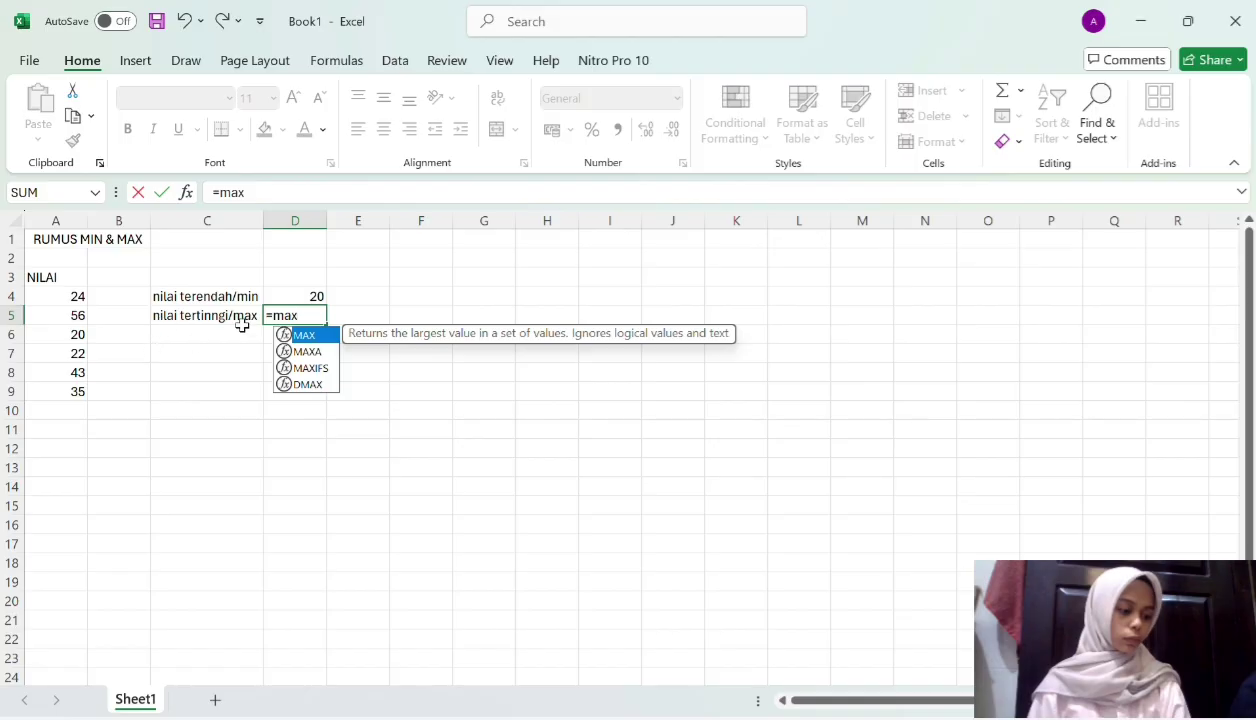
key("Tab")
left_click_drag(76, 297, 53, 391)
key("Return")
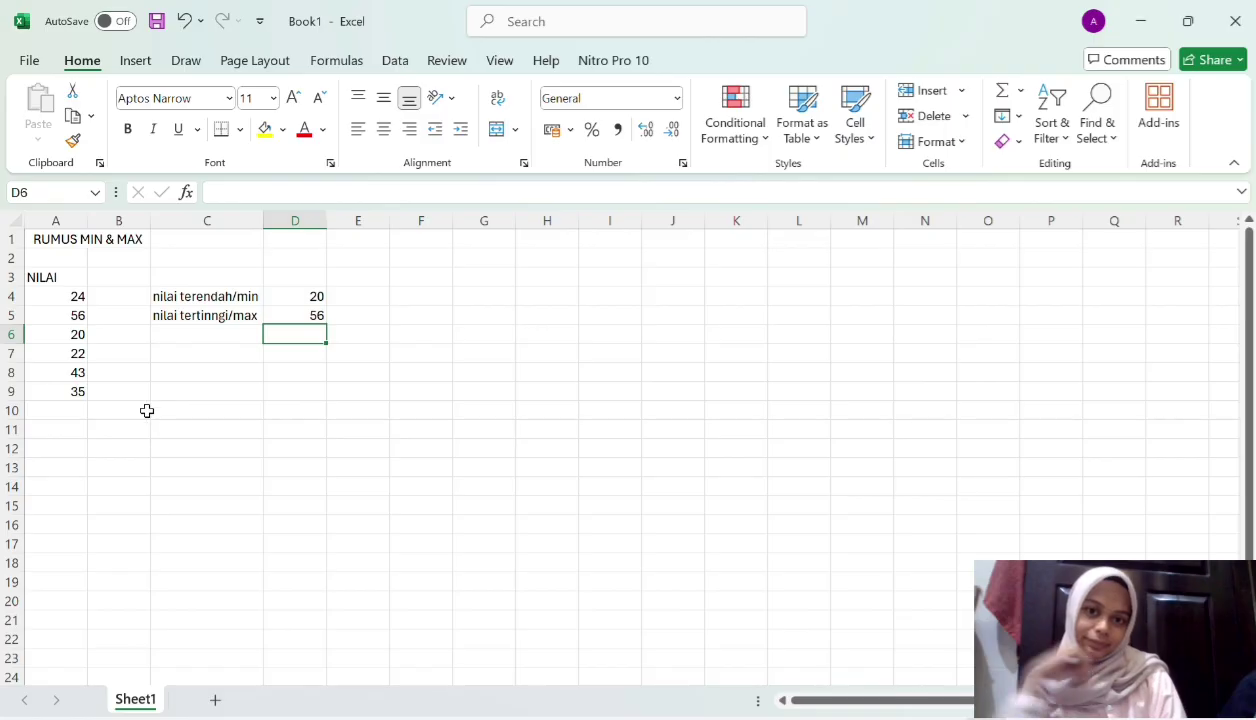
Enter the section title "rumus SUM, SUMIF, dan SUMIFS" in cell A12
left_click(51, 451)
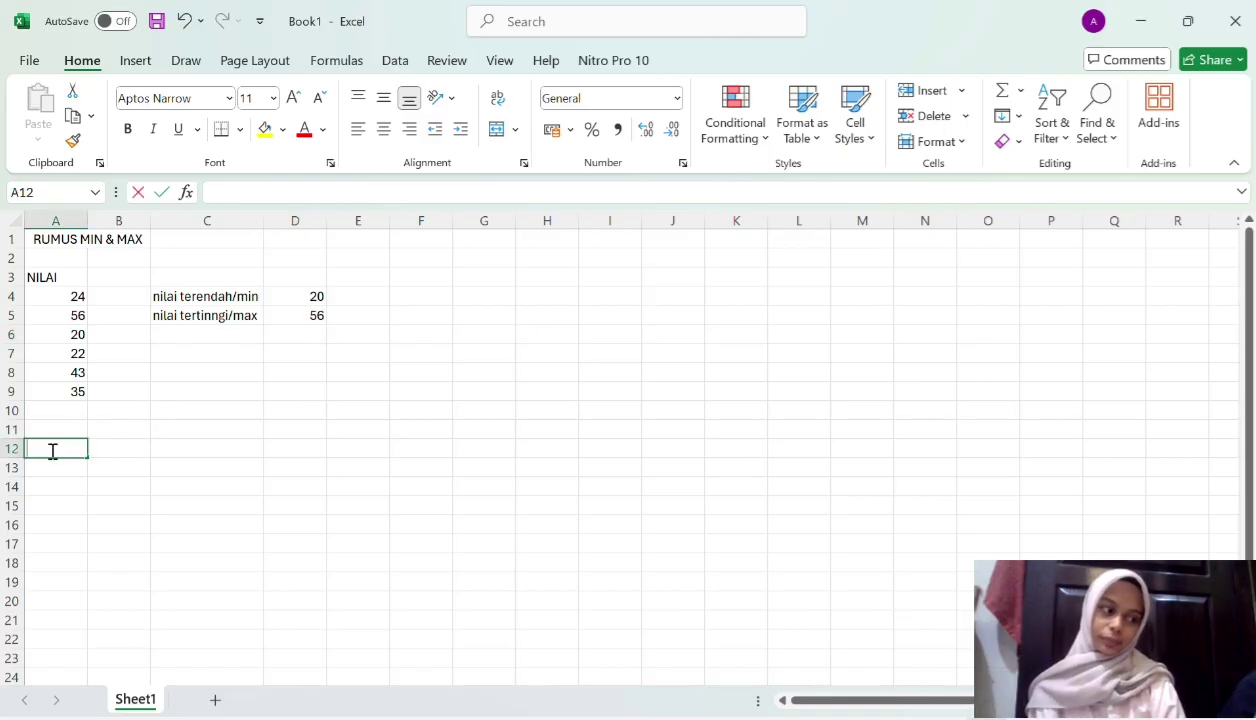
type("rumus")
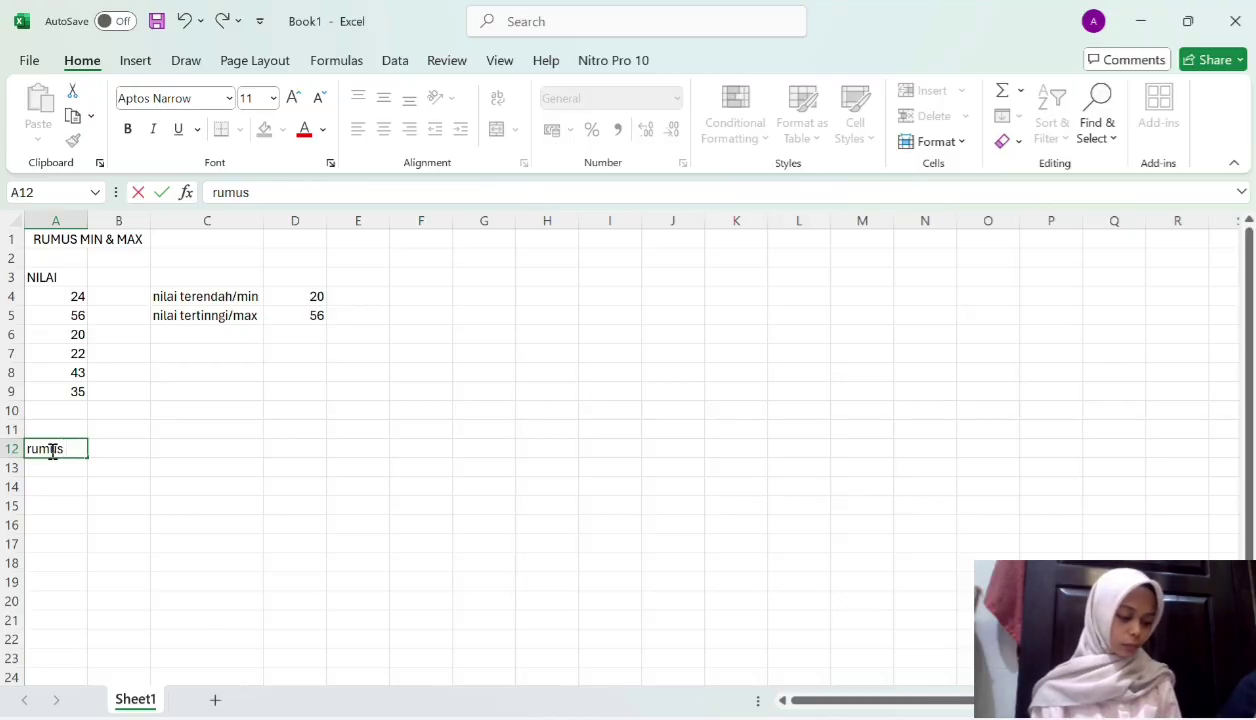
type(" su")
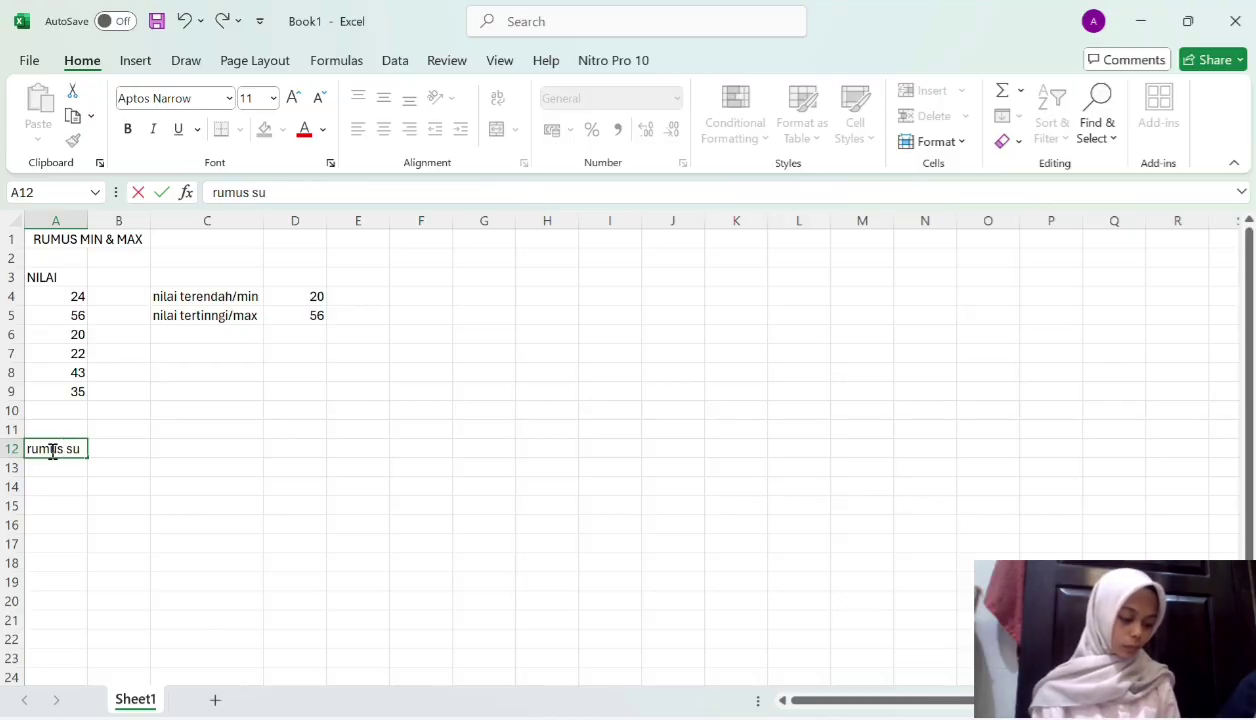
key("BackSpace")
key("BackSpace")
key("BackSpace")
type("SUM")
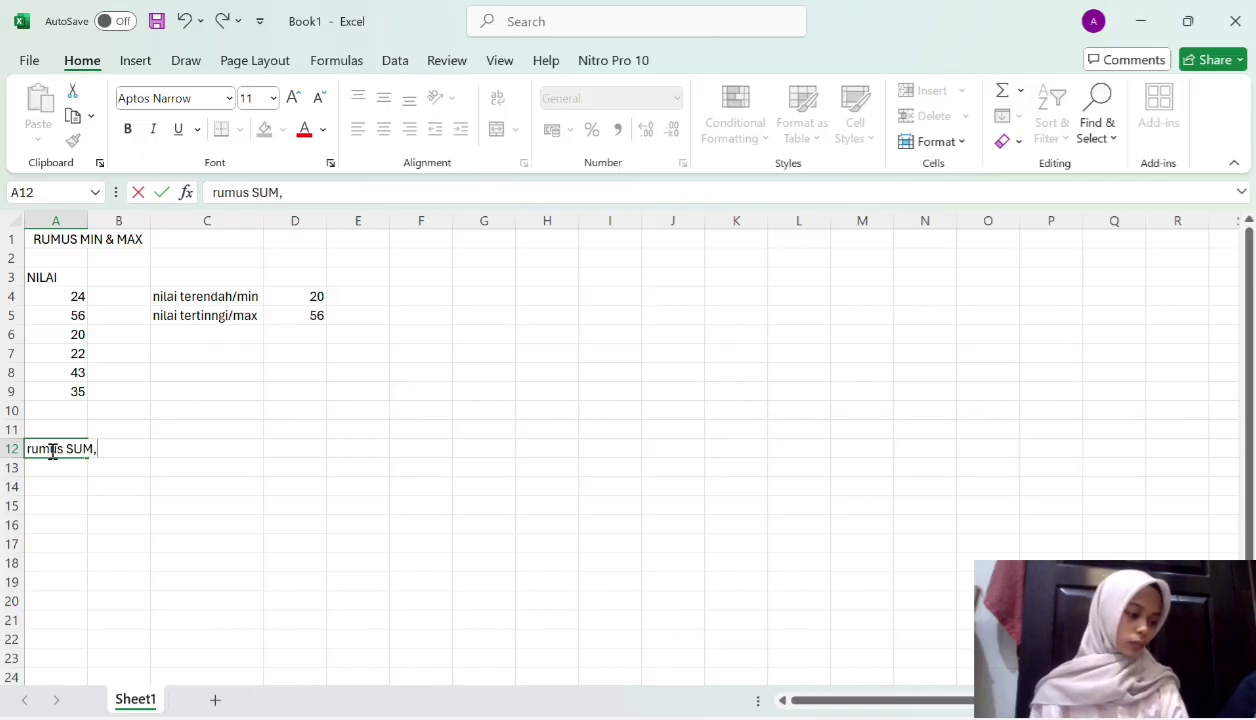
type(", S")
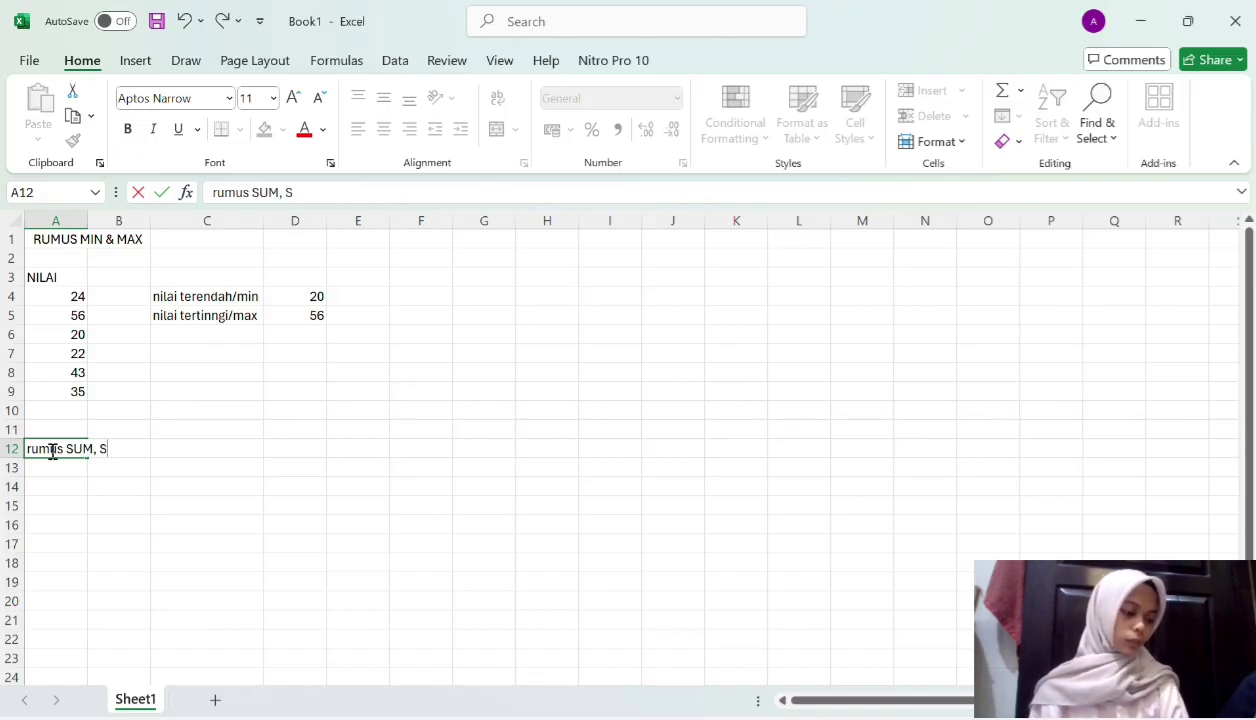
type("UMIF,")
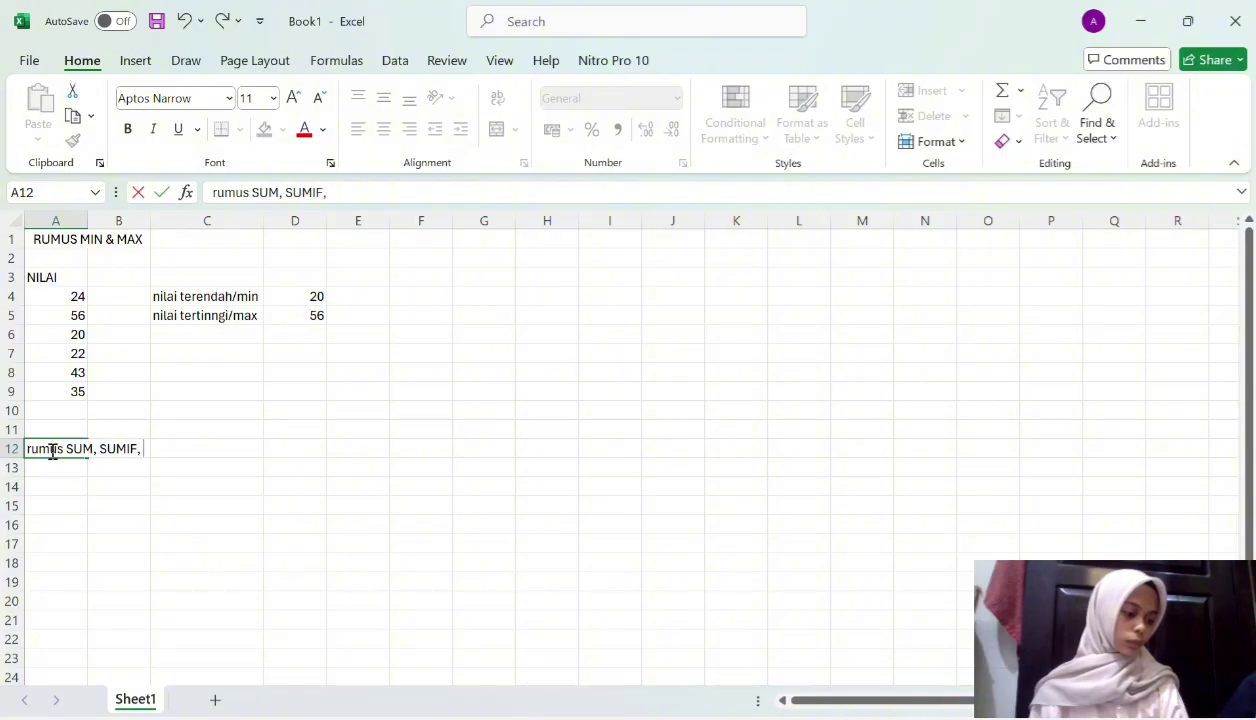
type(" dan SUM")
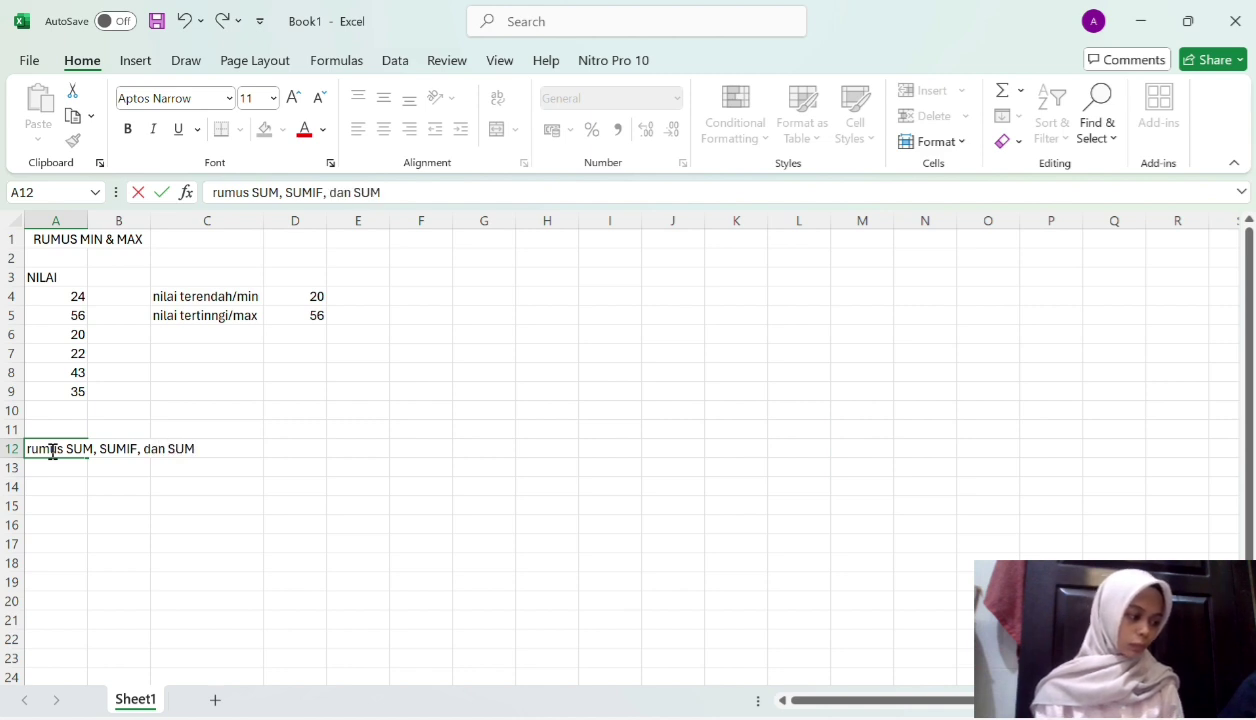
type("IFS")
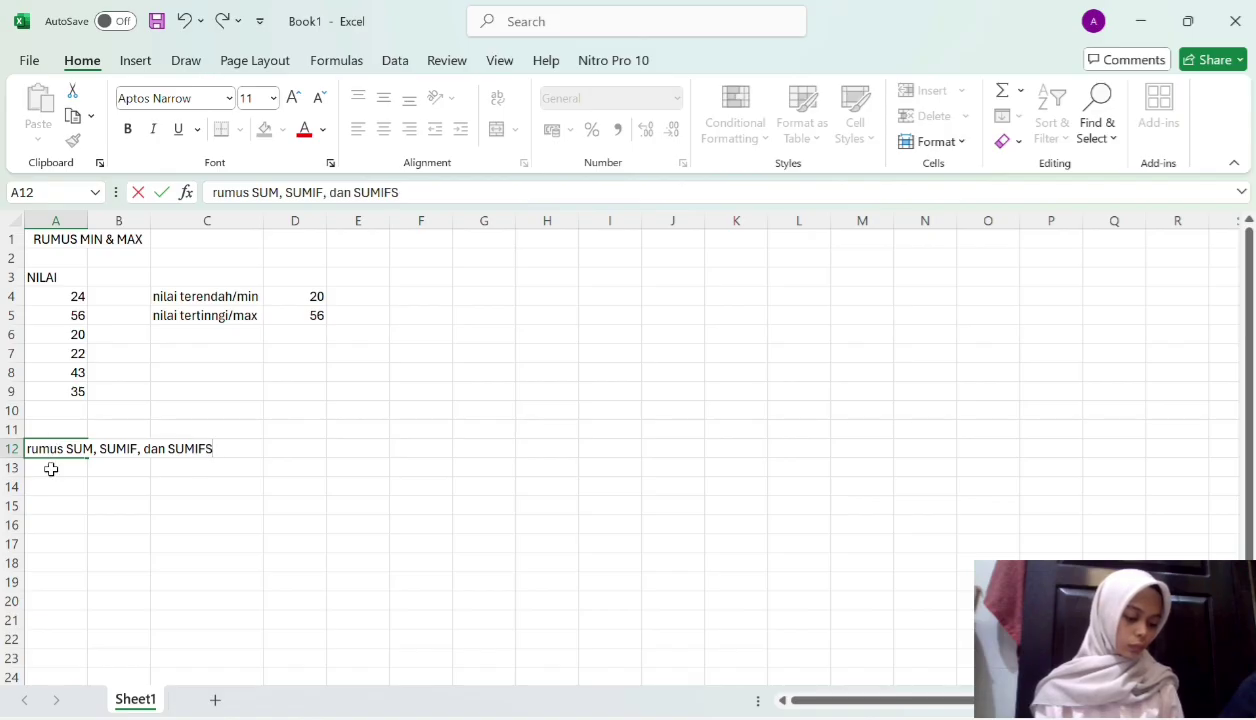
Enter the table headers NO, NAMA and L/P in cells A14 to C14
left_click(55, 484)
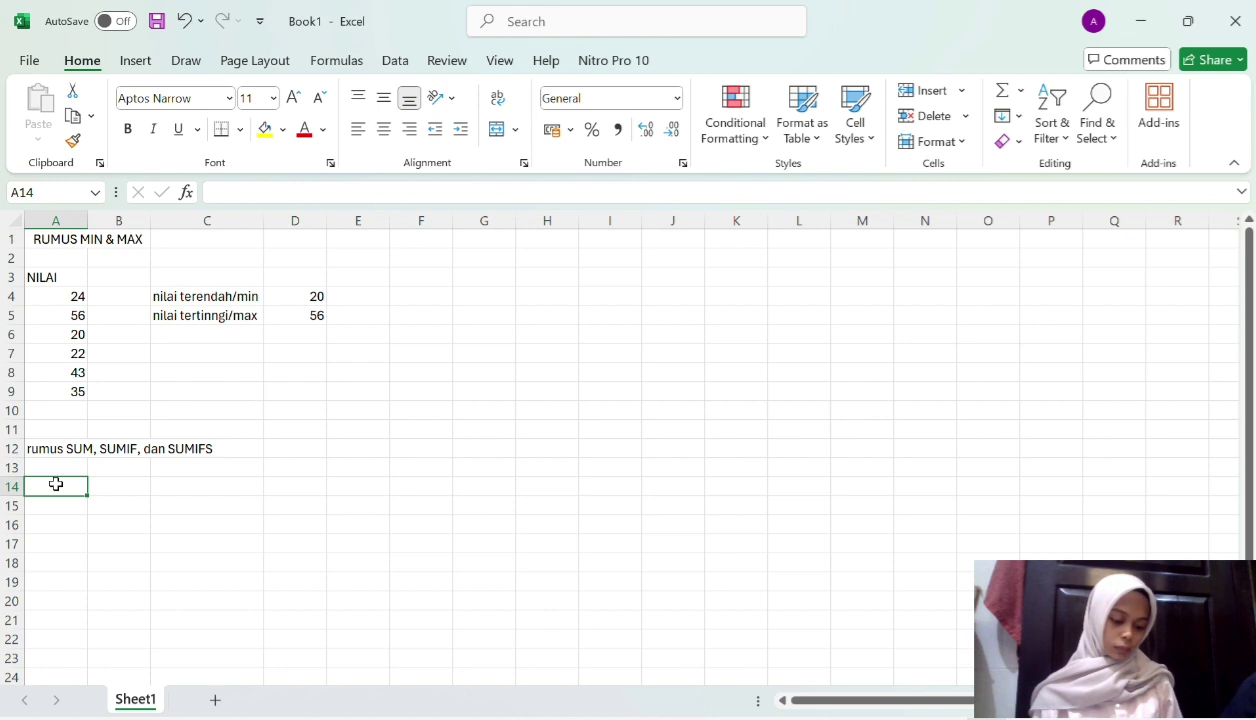
type("NO")
key("Tab")
type("NAMA")
key("Tab")
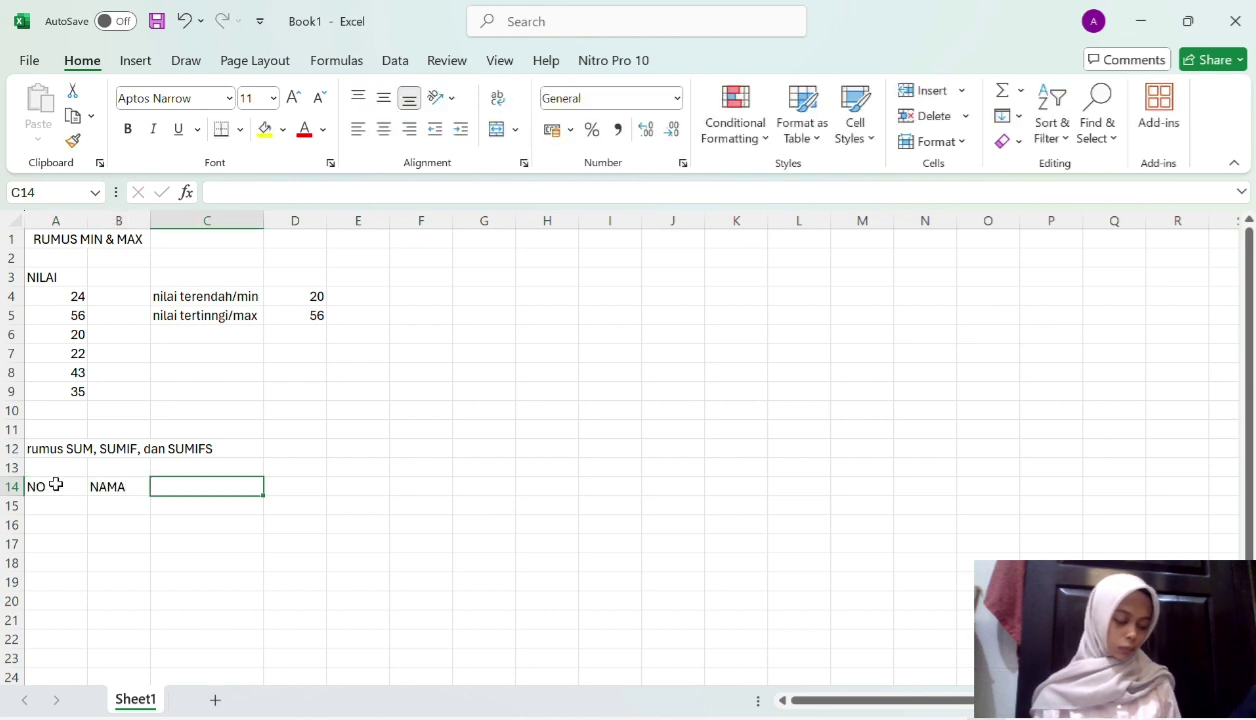
type("L/P")
key("Tab")
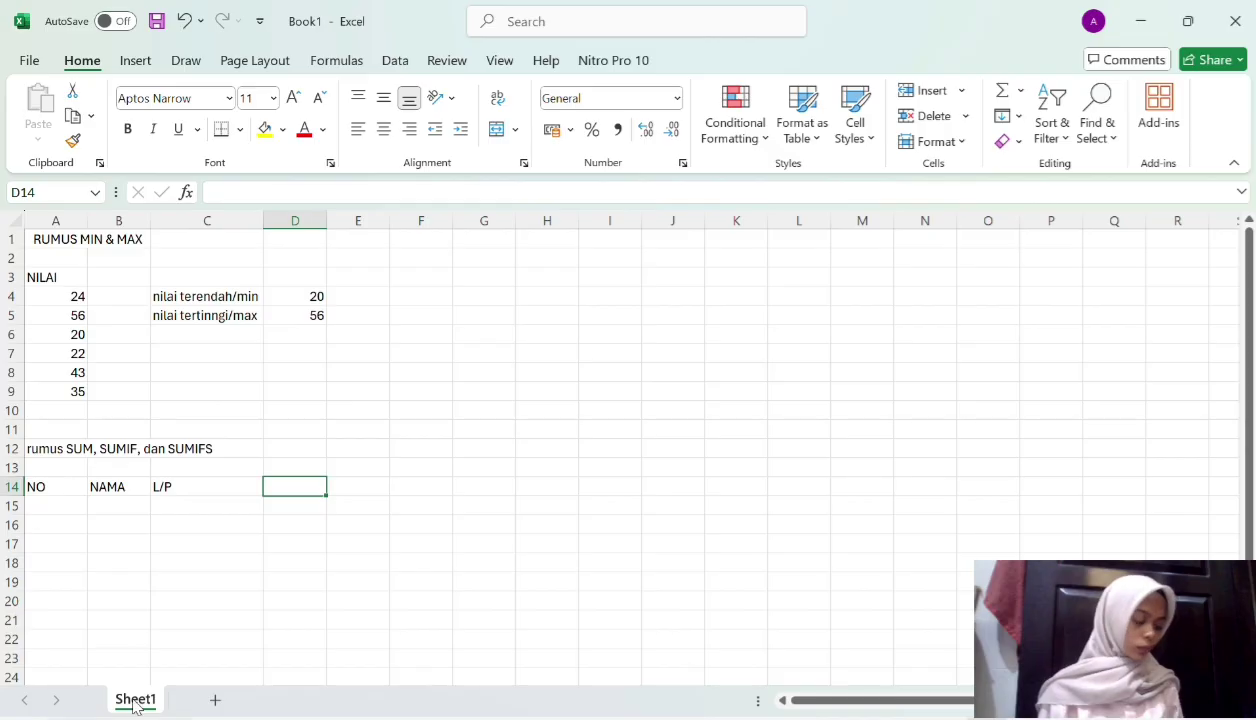
Set the width of columns D to G to 20
left_click_drag(300, 488, 484, 489)
left_click(935, 141)
left_click(959, 258)
type("20")
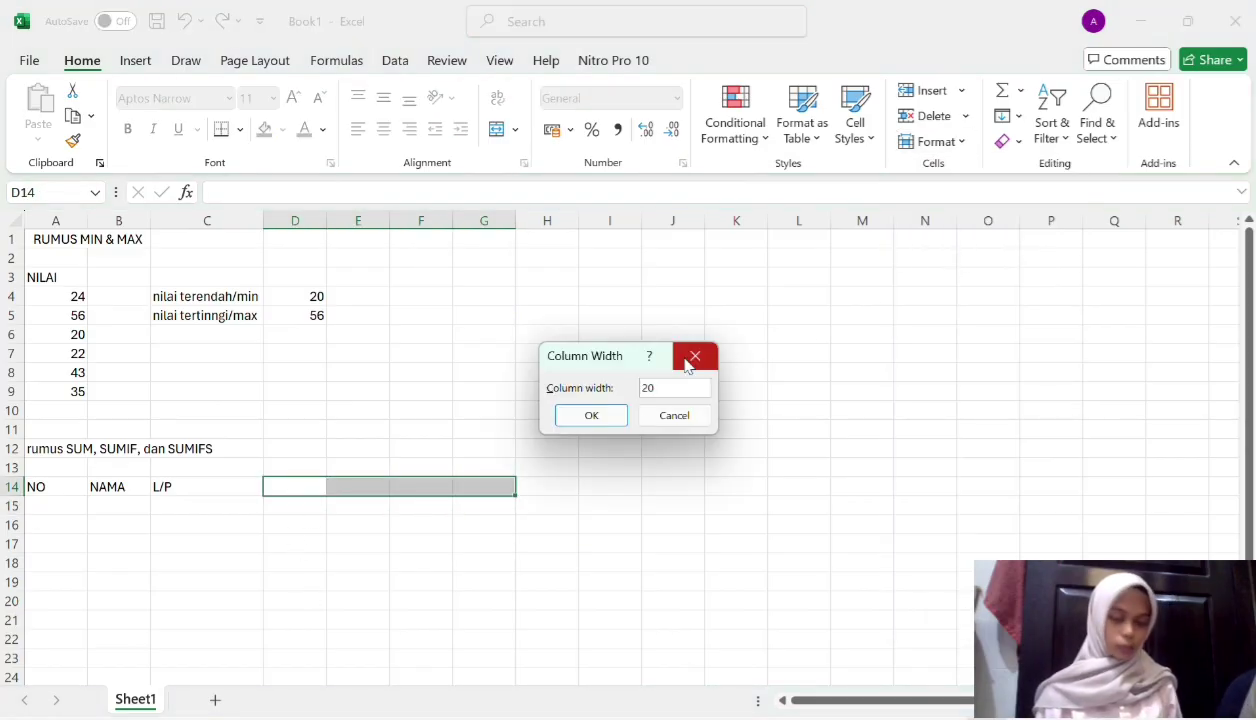
left_click(591, 415)
left_click(405, 487)
Set the width of the NAMA column B to 15
left_click(139, 491)
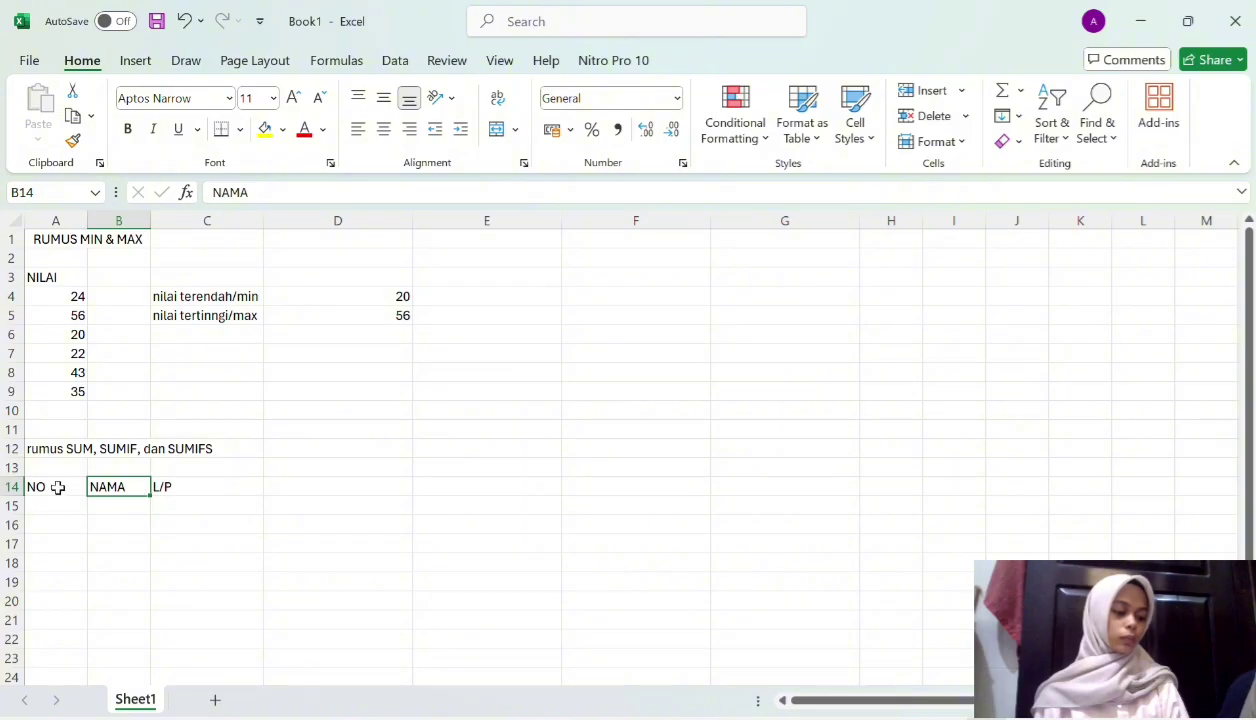
left_click(935, 141)
left_click(945, 260)
type("15")
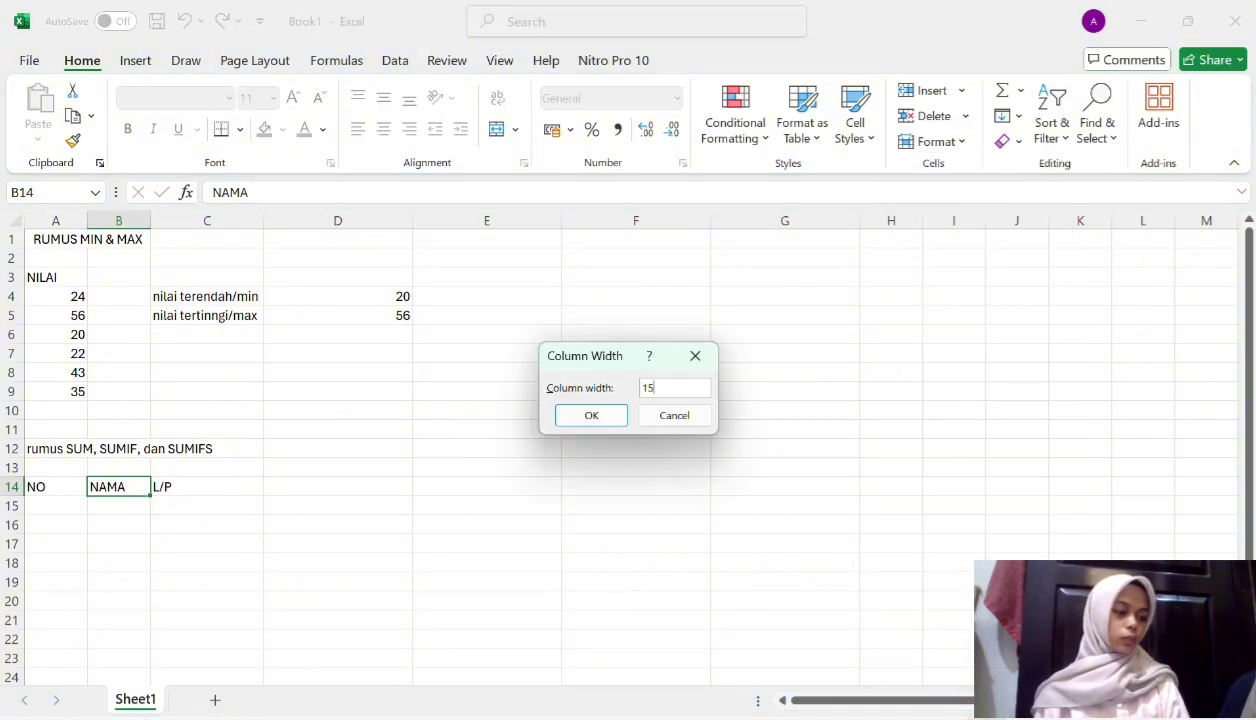
left_click(613, 417)
left_click(58, 506)
Enter the headers TGL 02/01/2019 in D14, TGL 03/01/2019 in both E14 and F14, and JUMLAH in G14
left_click(357, 486)
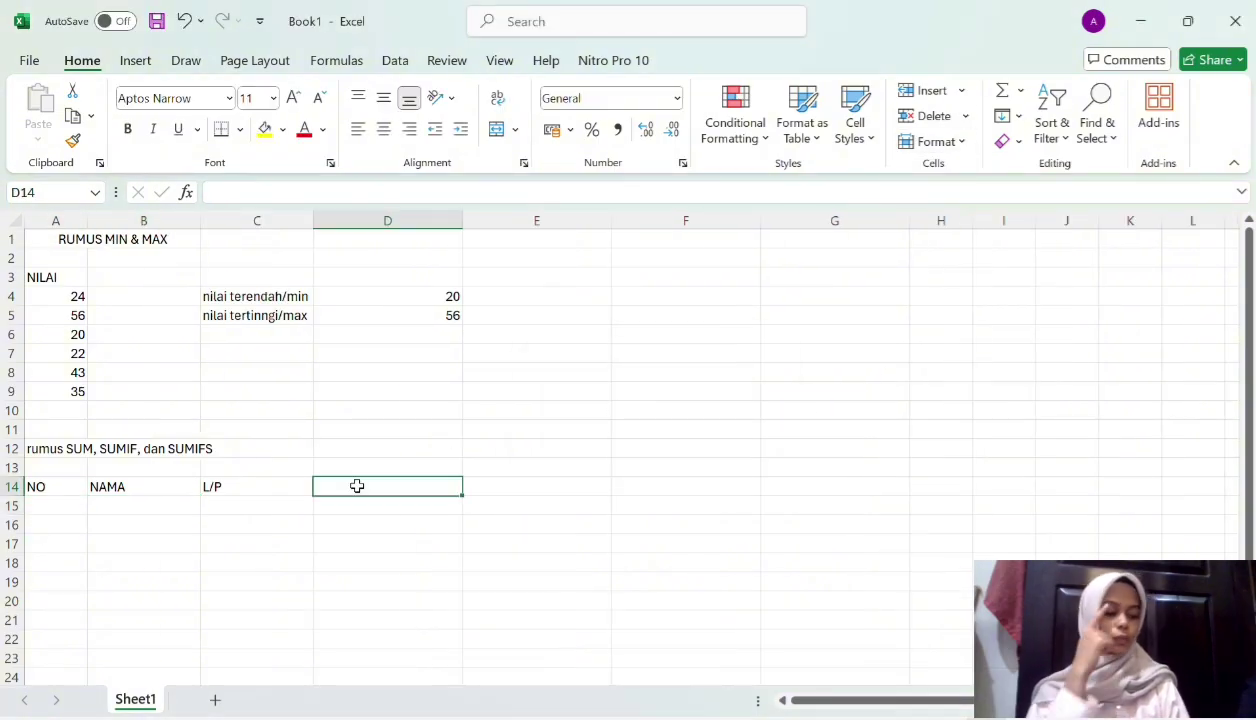
type("TGL 02/01/2019")
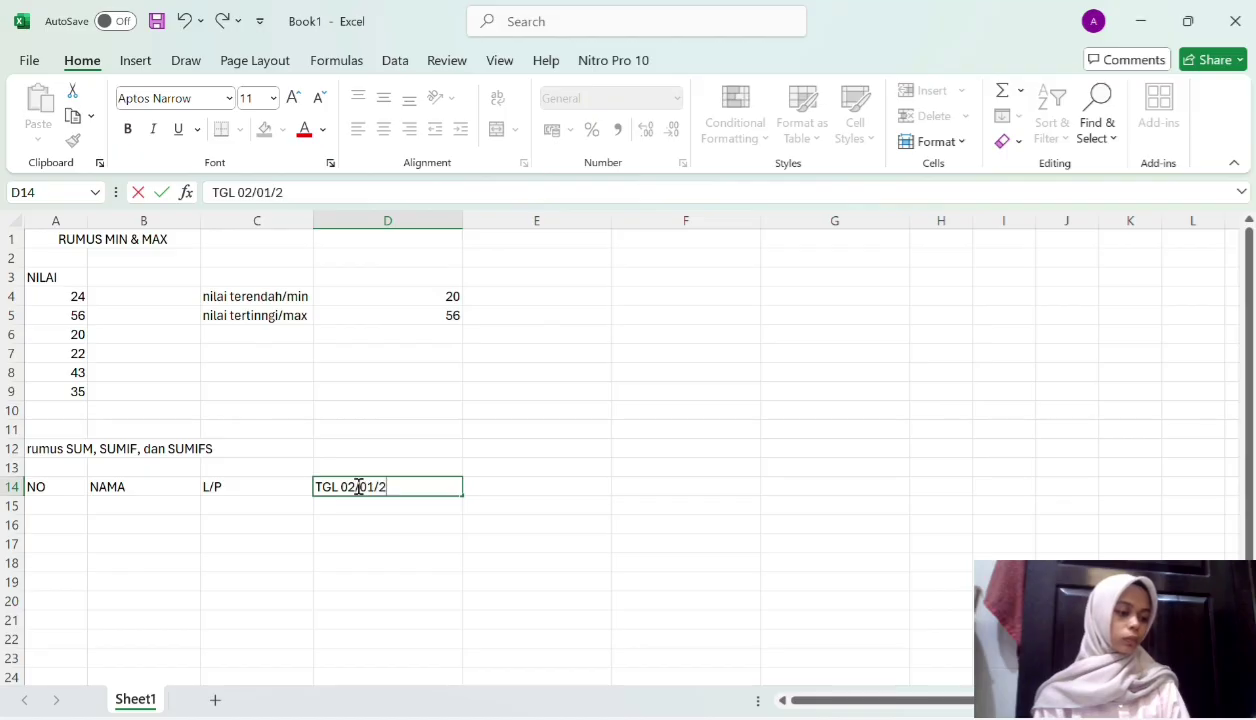
key("Tab")
type("TGL 03/01/2019")
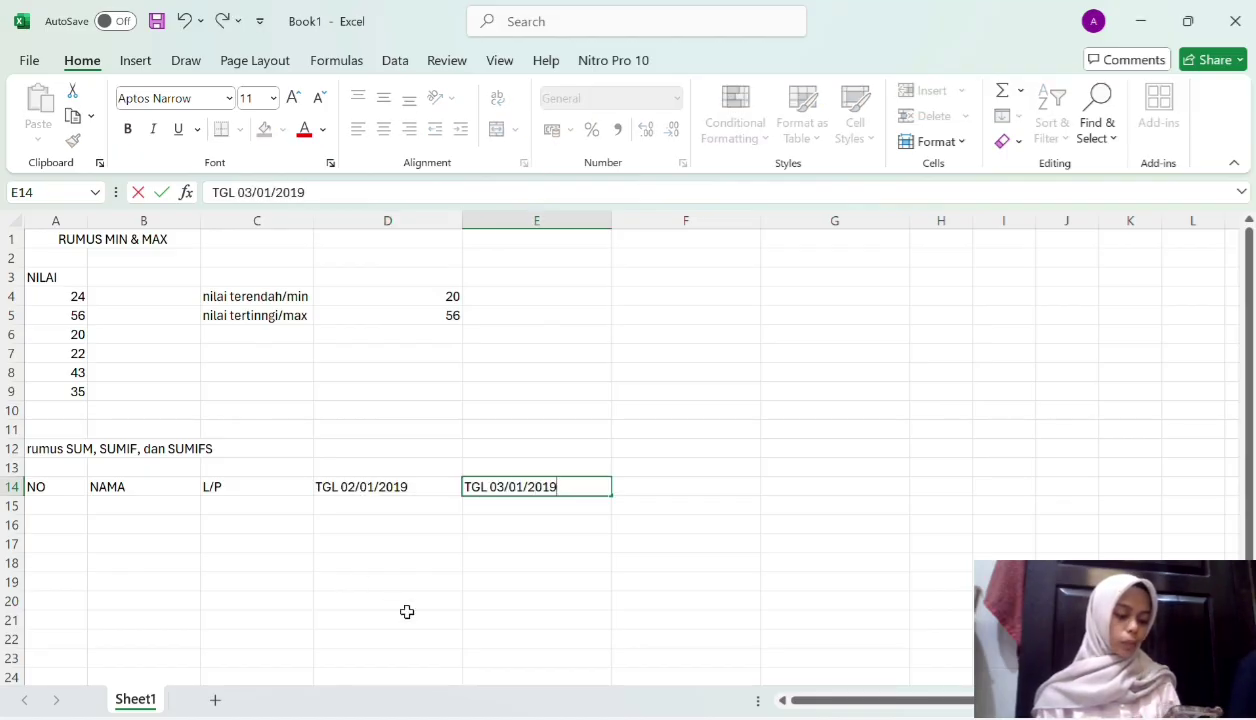
key("Tab")
type("TG")
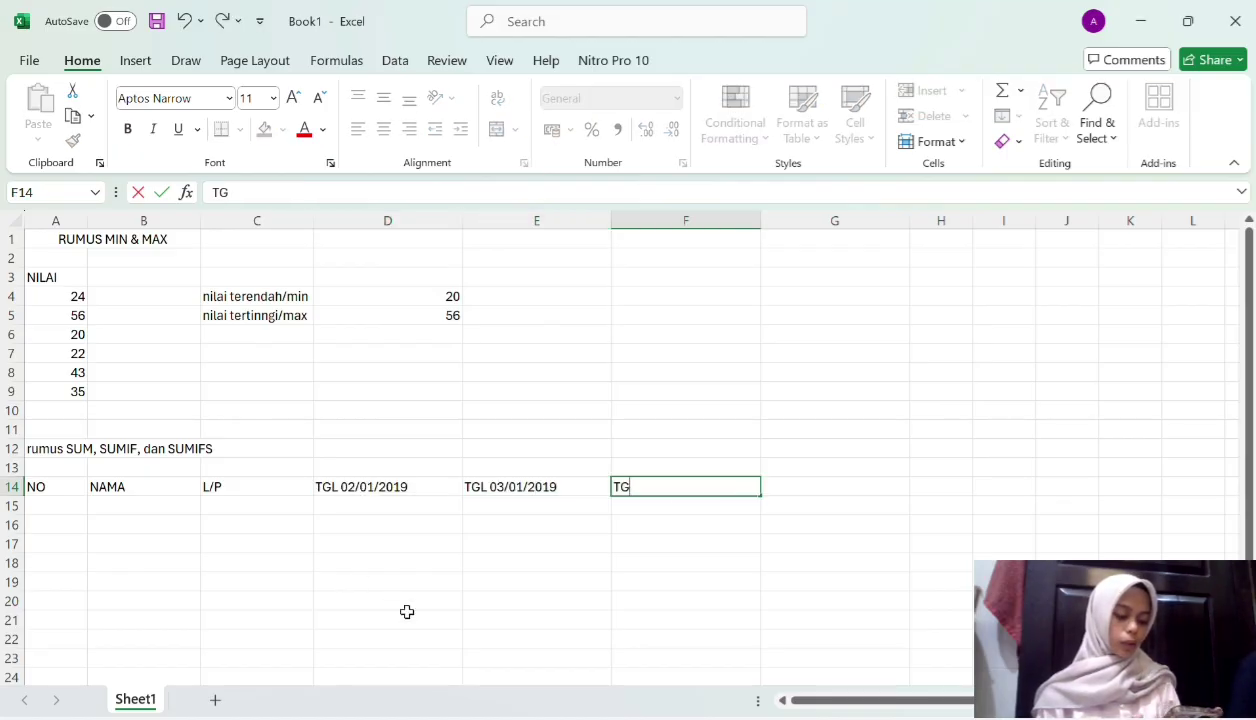
type("L 03/01/2019")
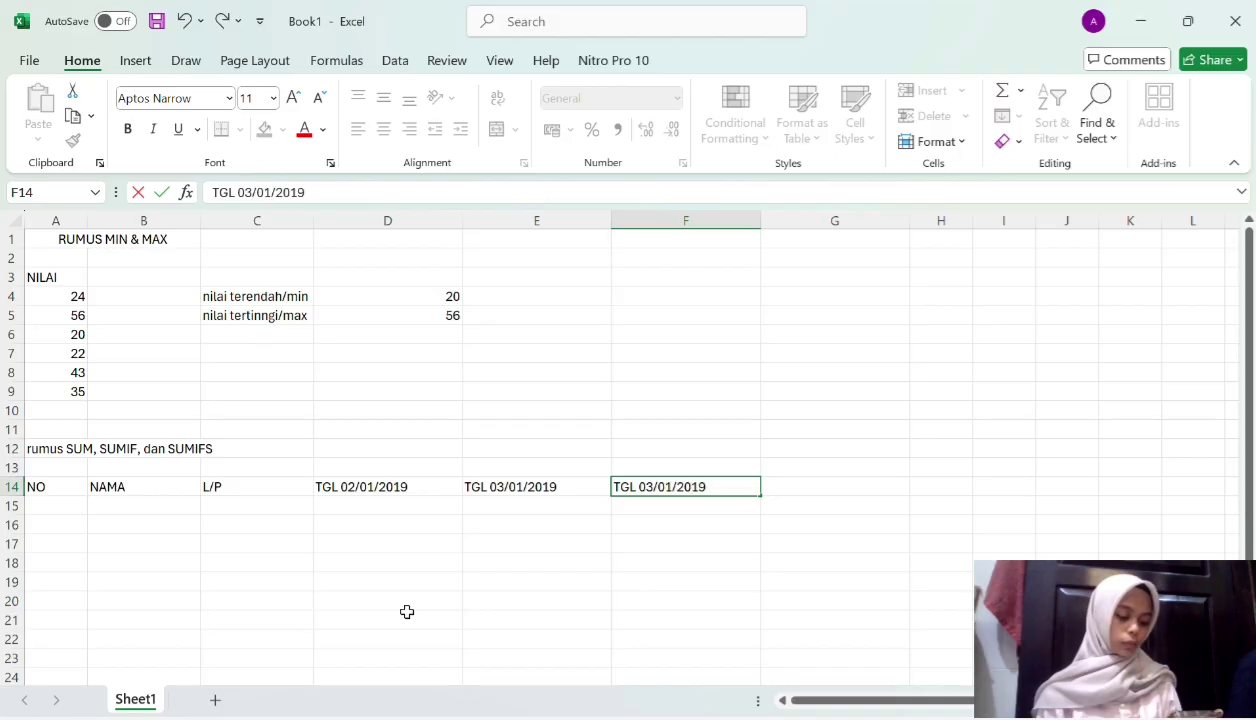
key("Tab")
type("JUMLAH")
Center the contents of the table range A14:G19 and apply borders to all its cells
left_click_drag(45, 487, 880, 580)
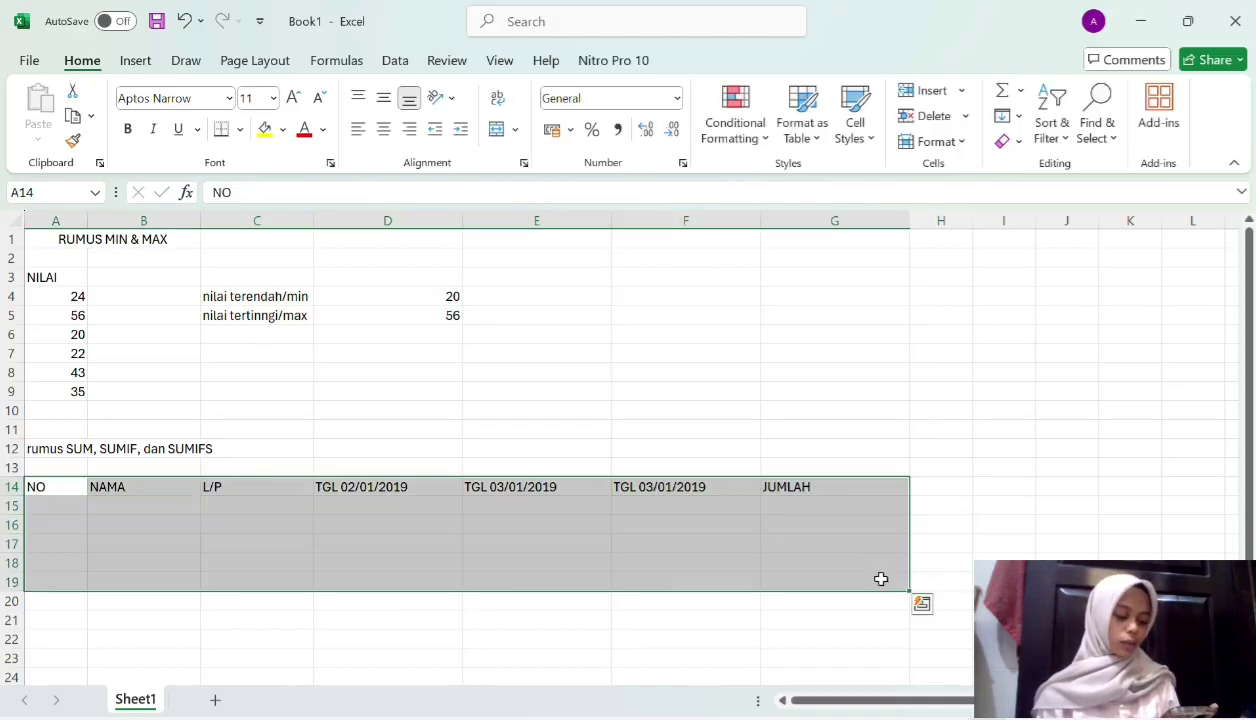
left_click(383, 129)
left_click(241, 131)
left_click(255, 342)
Number the table rows 1 to 5 in A15:A19 and fill in the five people's names in B15:B19
left_click(92, 507)
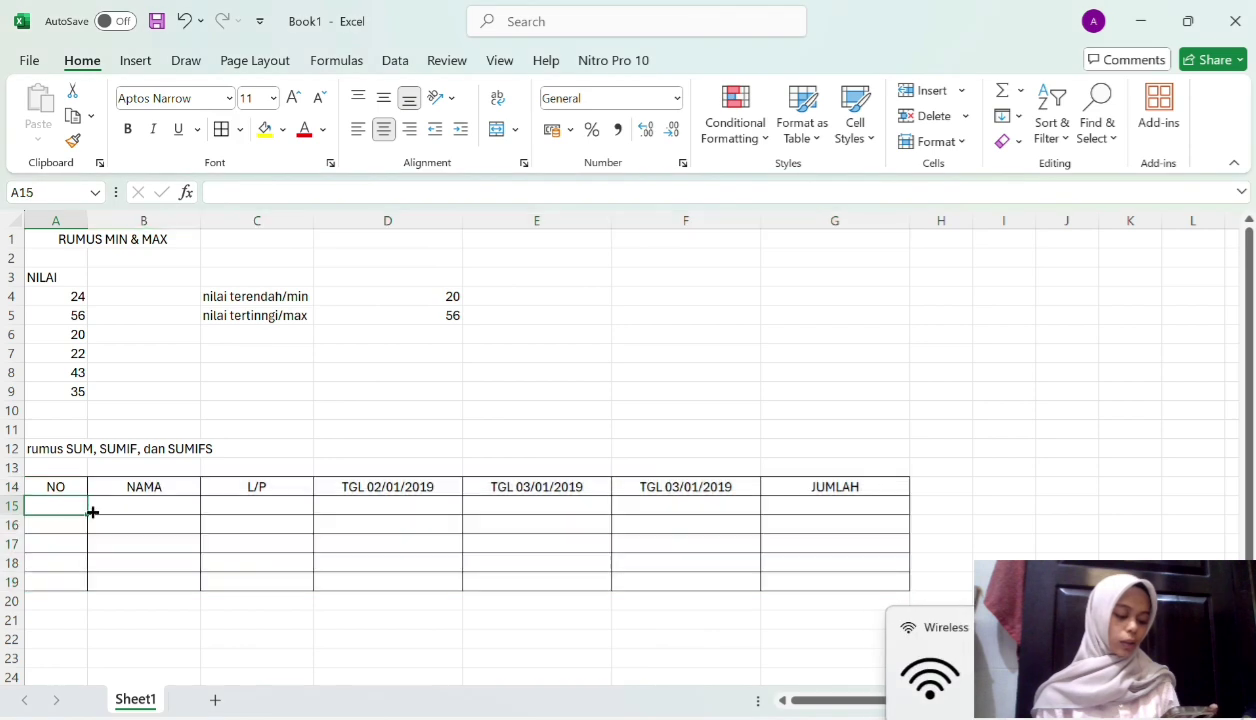
type("1 2 3 4 5")
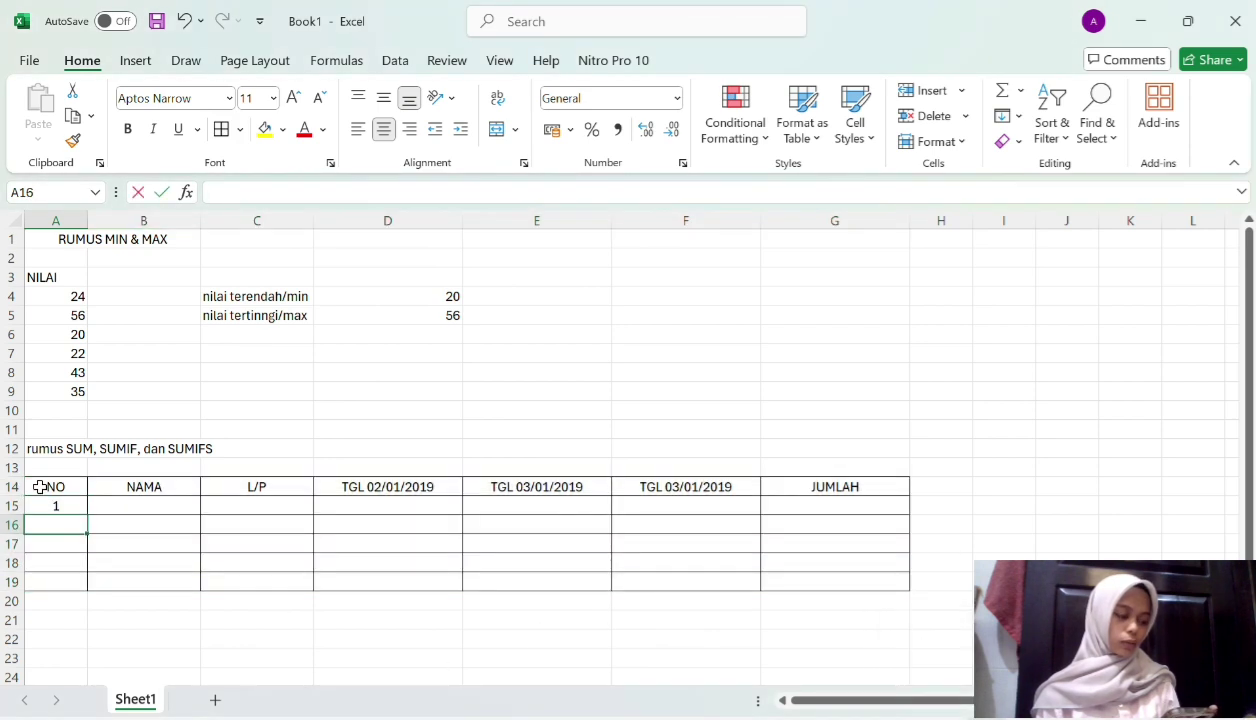
left_click(121, 503)
type("SITI")
key("Return")
type("RANI")
key("Return")
type("BAYIU")
key("Return")
type("AHMAD")
key("Return")
type("SINTA")
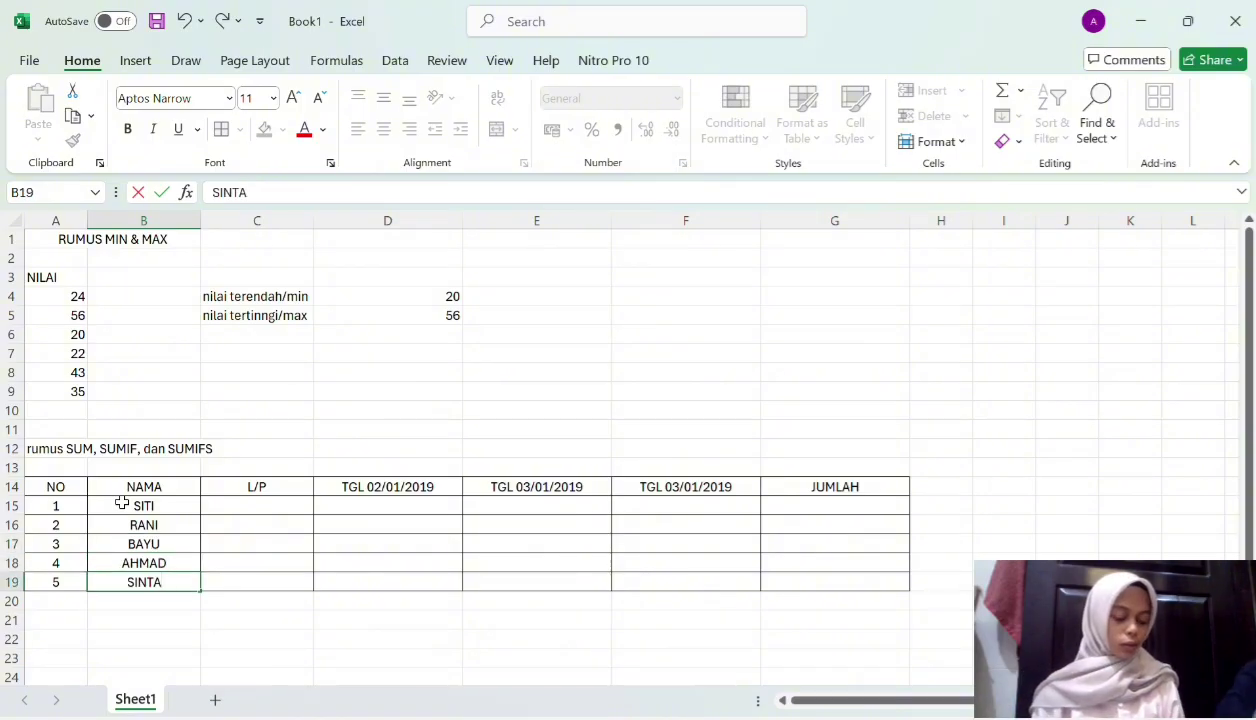
Fill the L/P column in C15:C19 with P, P, L, L and P
left_click(213, 506)
type("P")
key("Return")
type("P")
key("Return")
type("L")
key("Return")
type("L")
key("Return")
type("P")
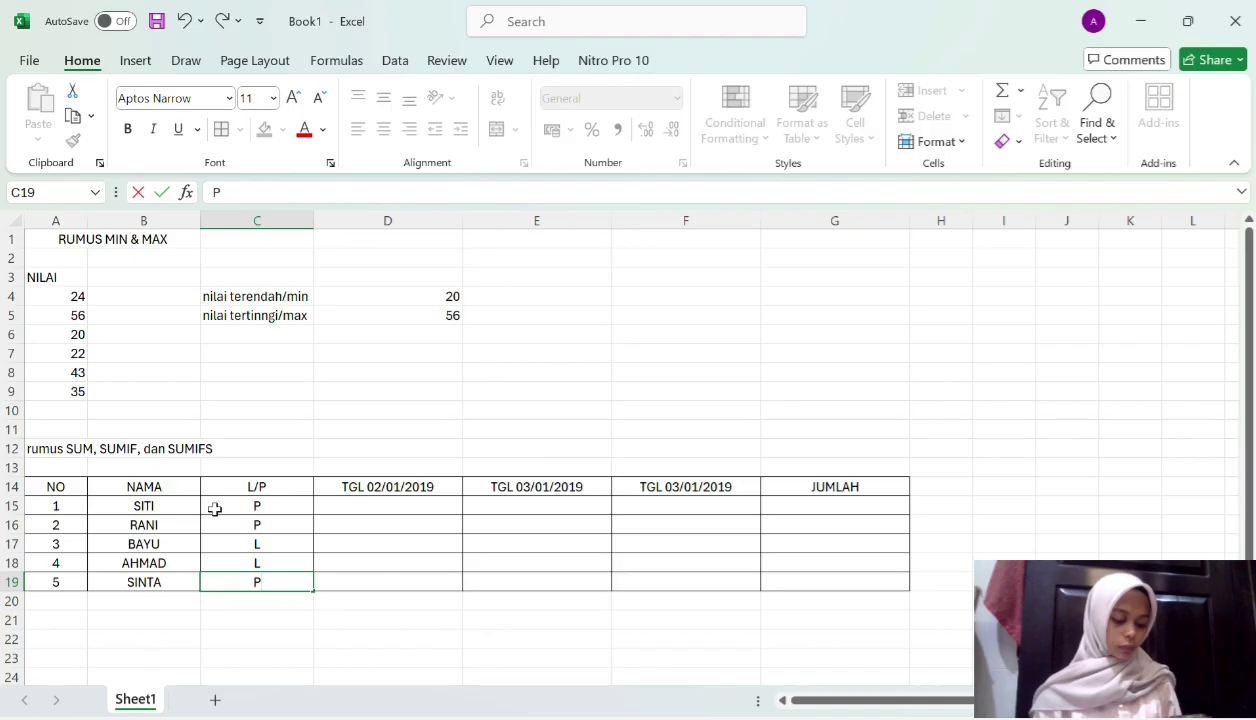
Fill the TGL 02/01/2019 amounts in D15:D19 with 25000, 30000, 45000, 48000 and 50000
left_click(357, 507)
type("25000")
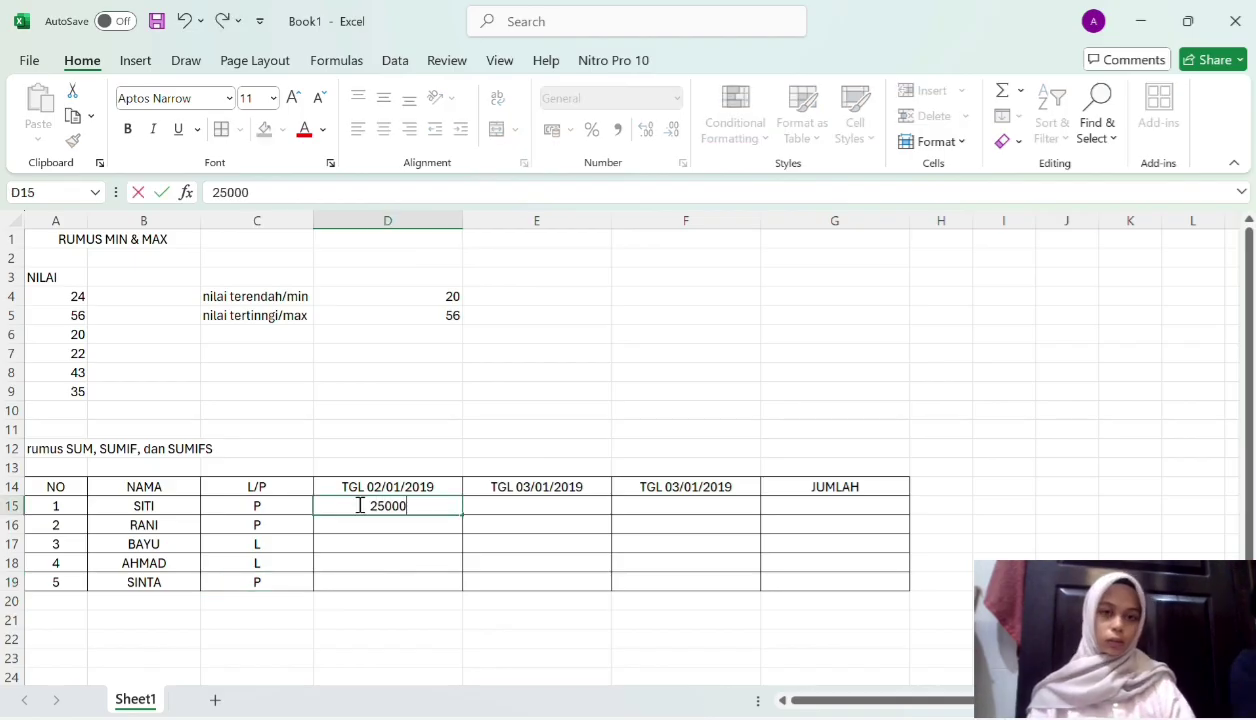
key("Return")
type("30000")
key("Return")
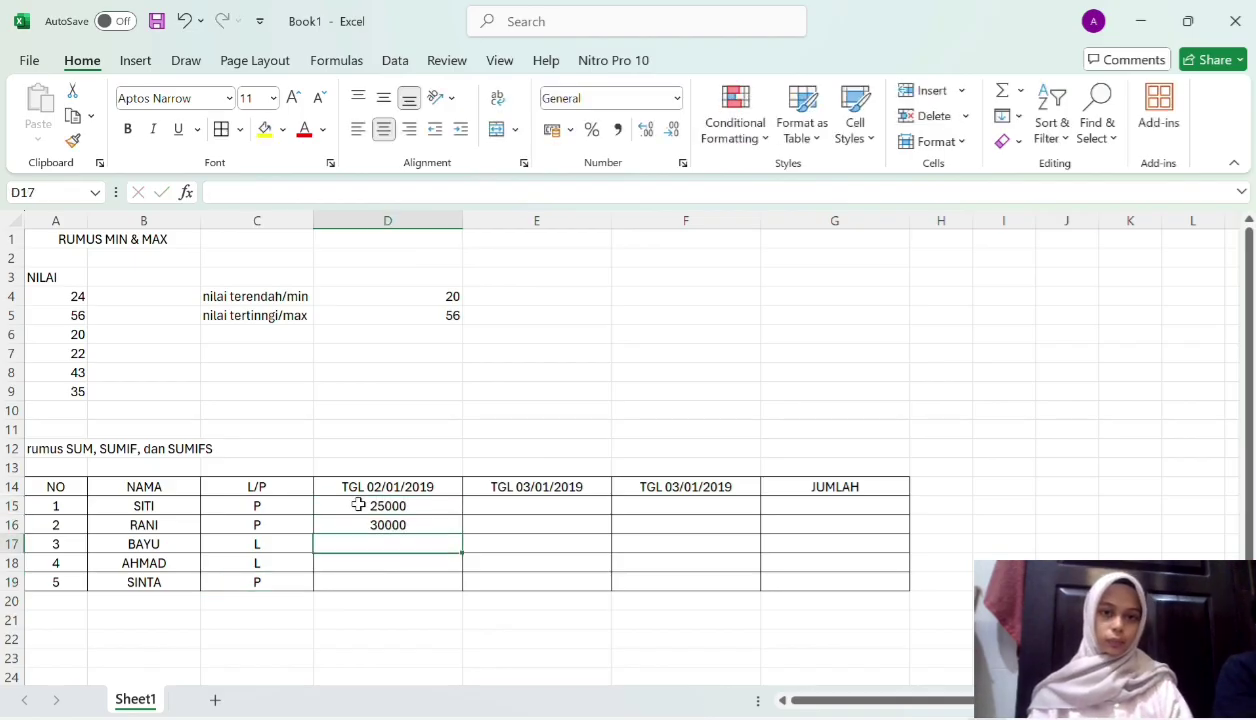
type("45000")
key("Return")
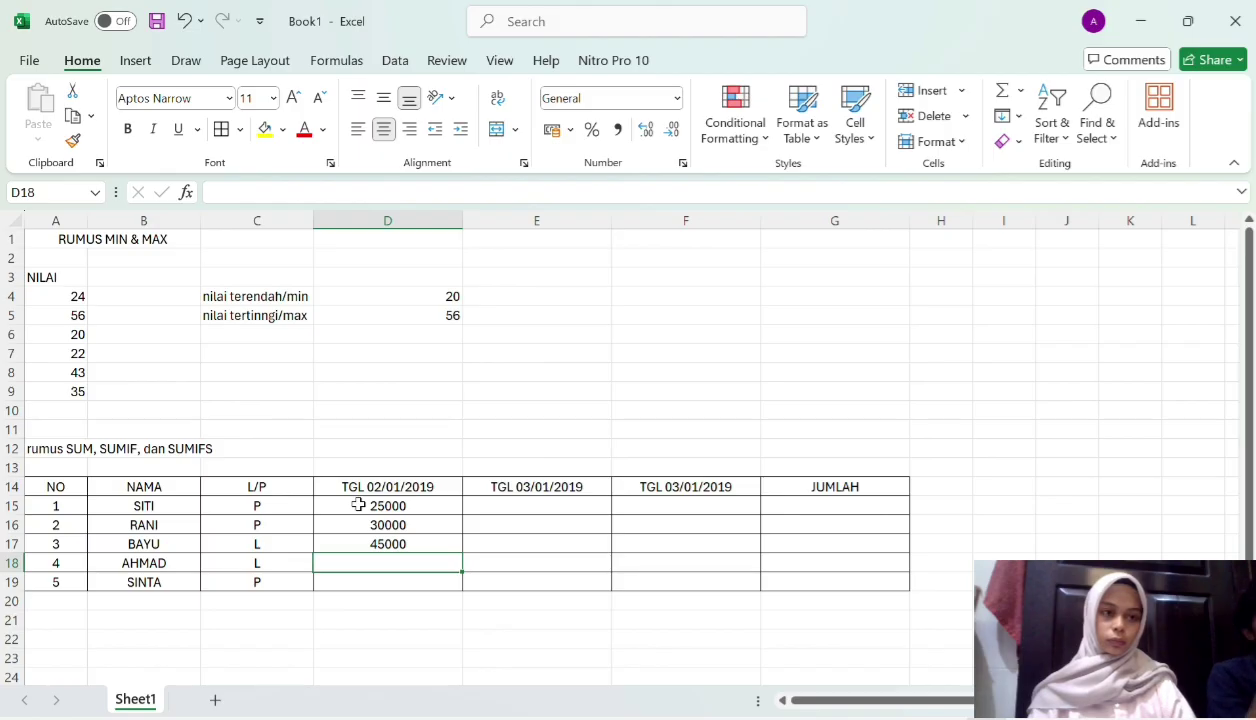
type("48000")
key("Return")
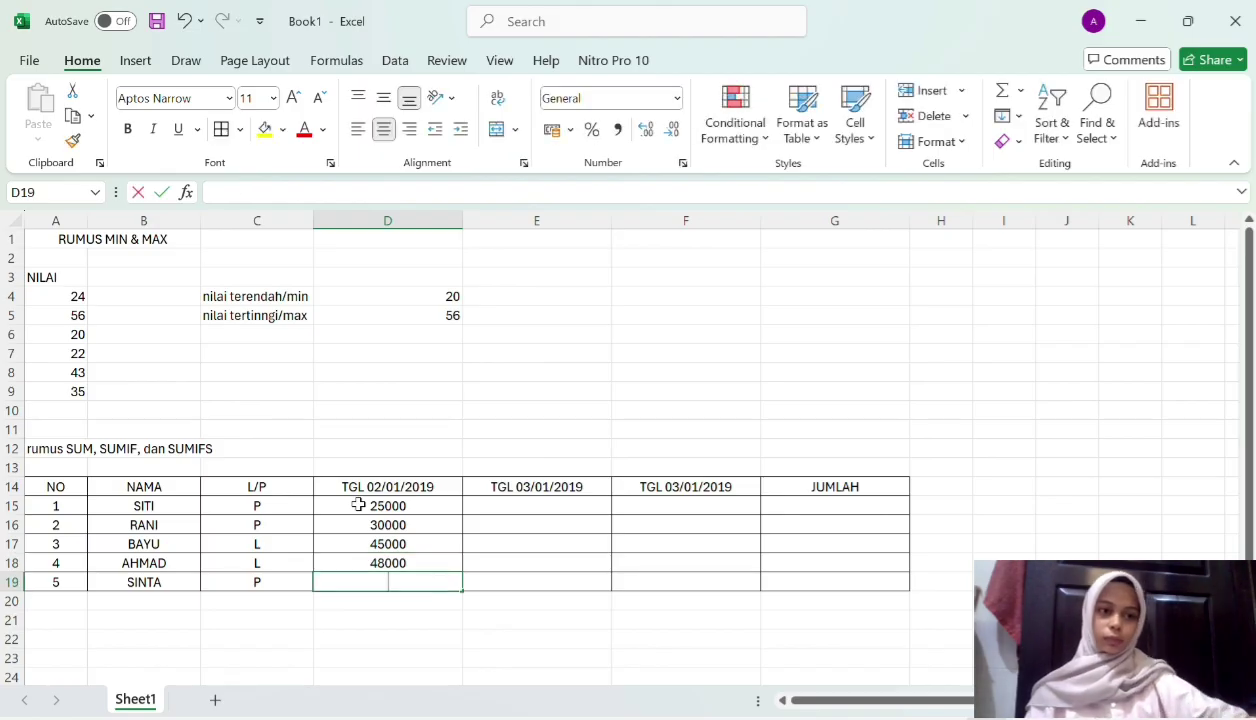
type("50000")
Fill the TGL 03/01/2019 amounts in E15:E19 with 30000, 42000, 35000, 22000 and 60000
left_click(490, 509)
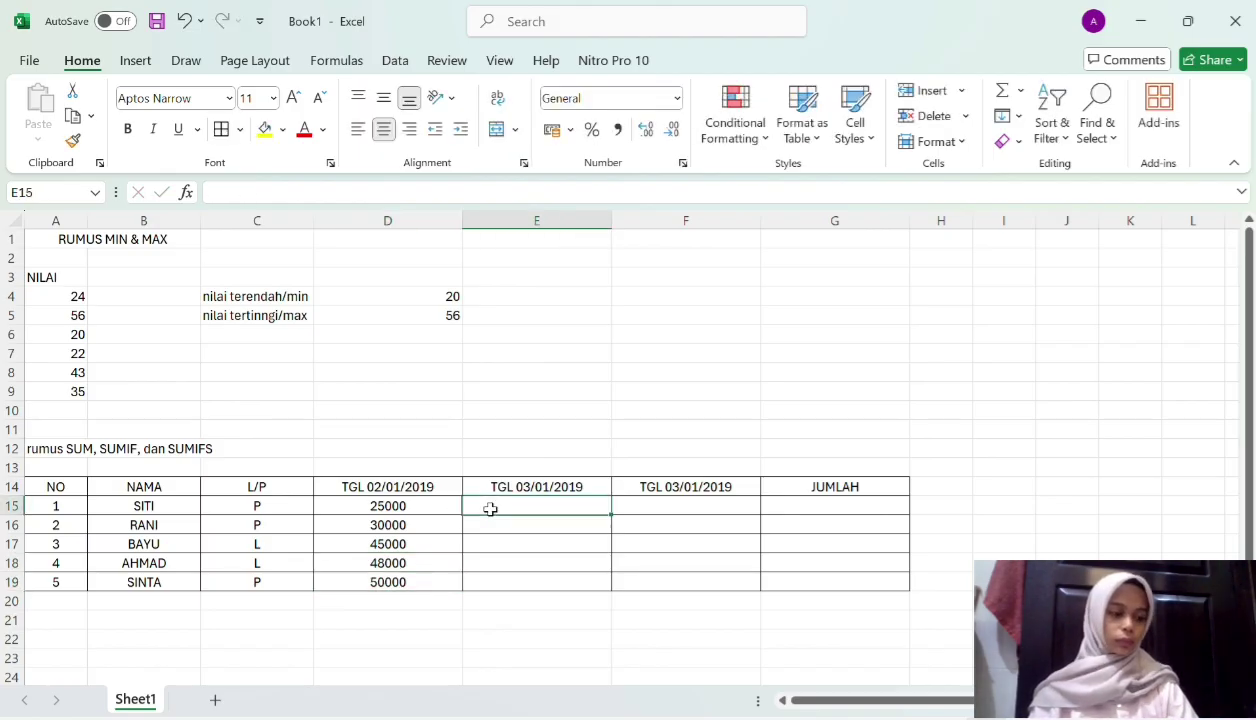
type("30000")
key("Return")
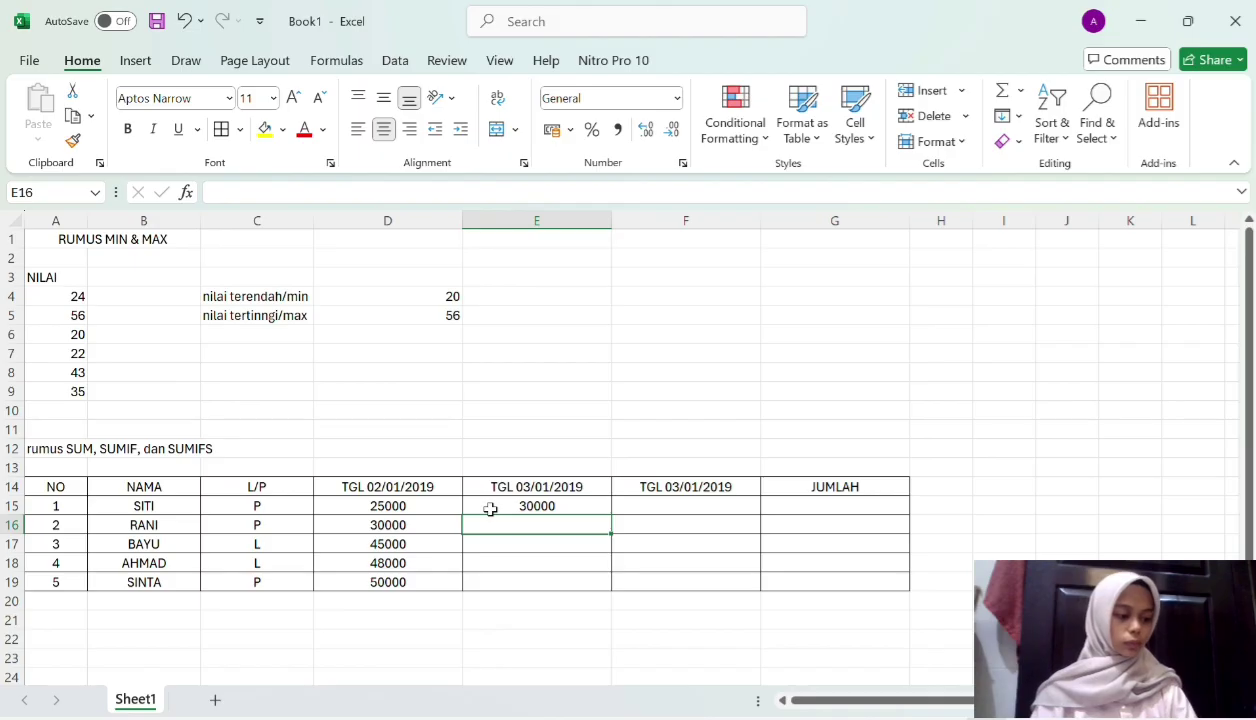
type("42000")
key("Return")
type("35000")
key("Return")
type("22000")
key("Return")
type("60000")
Fill the third date column's amounts in F15:F19 with 23000, 55000, 38000, 40000 and 25000
left_click(680, 505)
type("1")
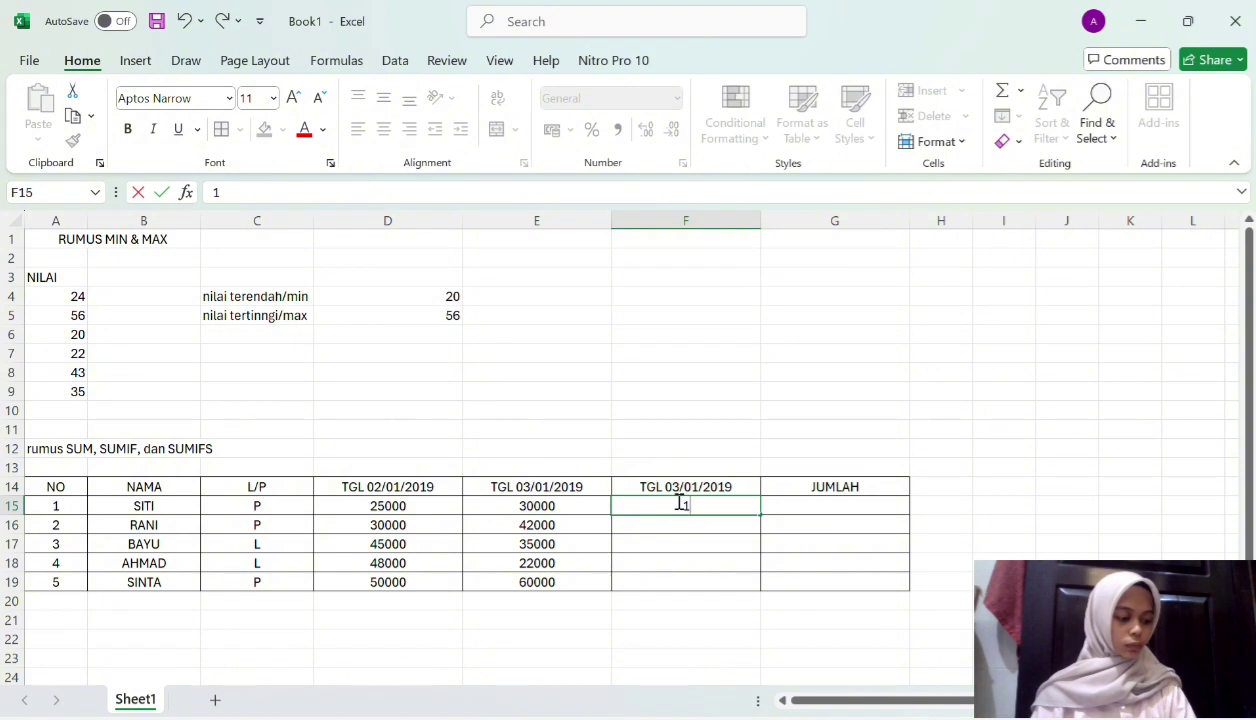
type("30004")
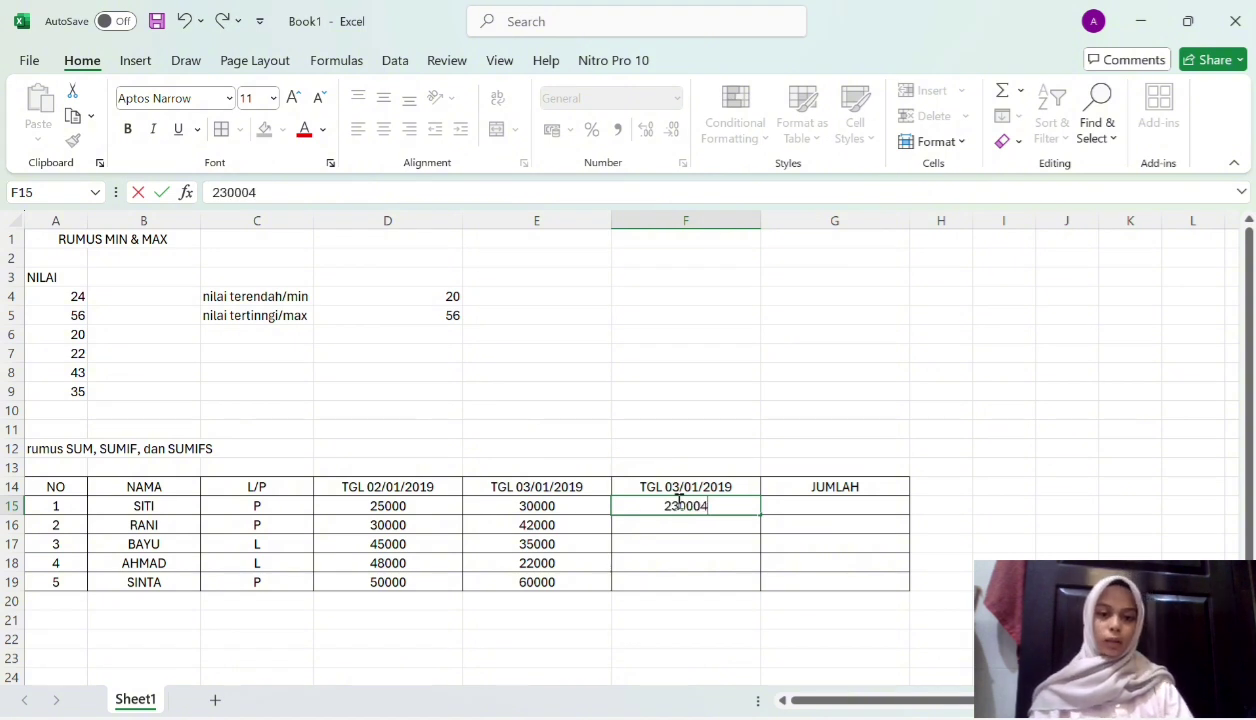
key("Return")
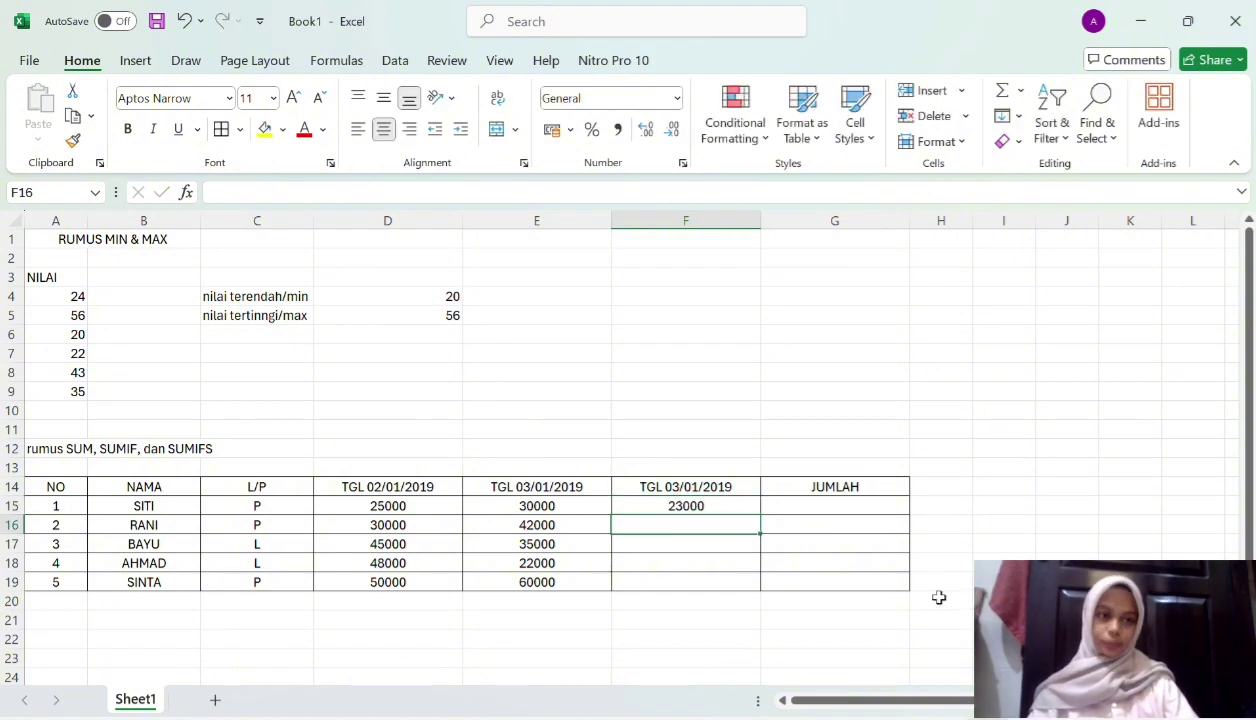
type("55000")
key("Return")
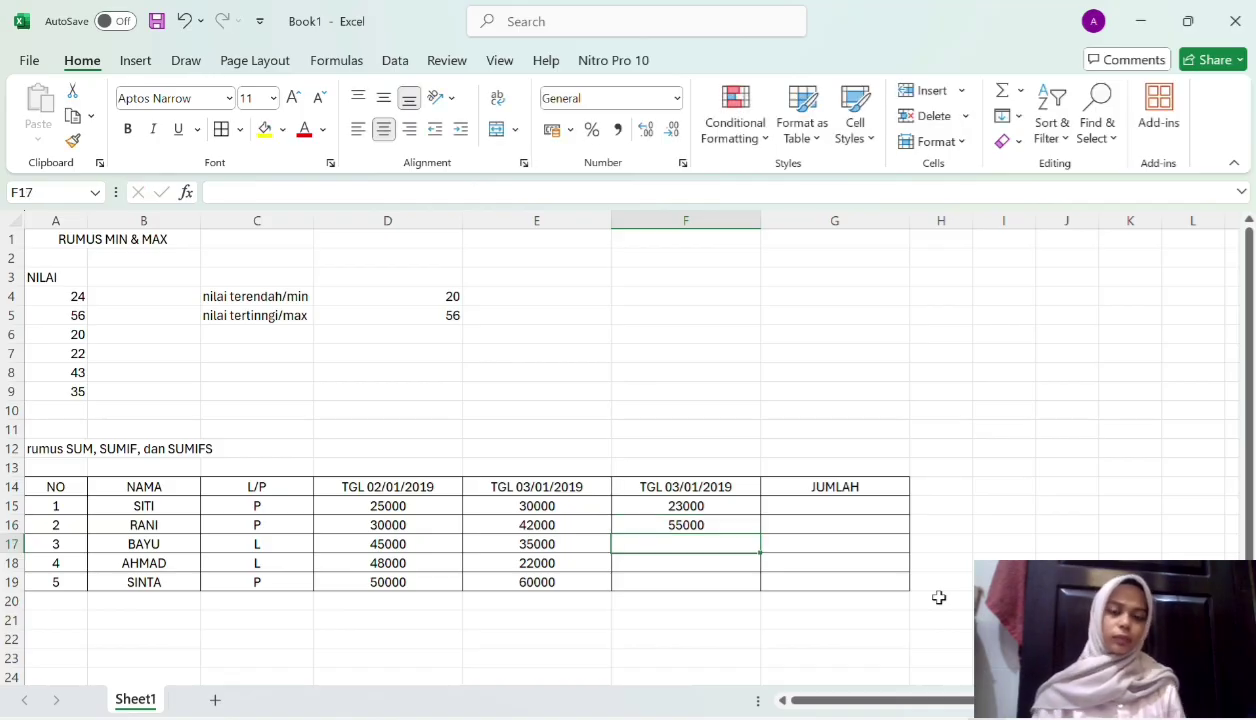
type("38000")
key("Return")
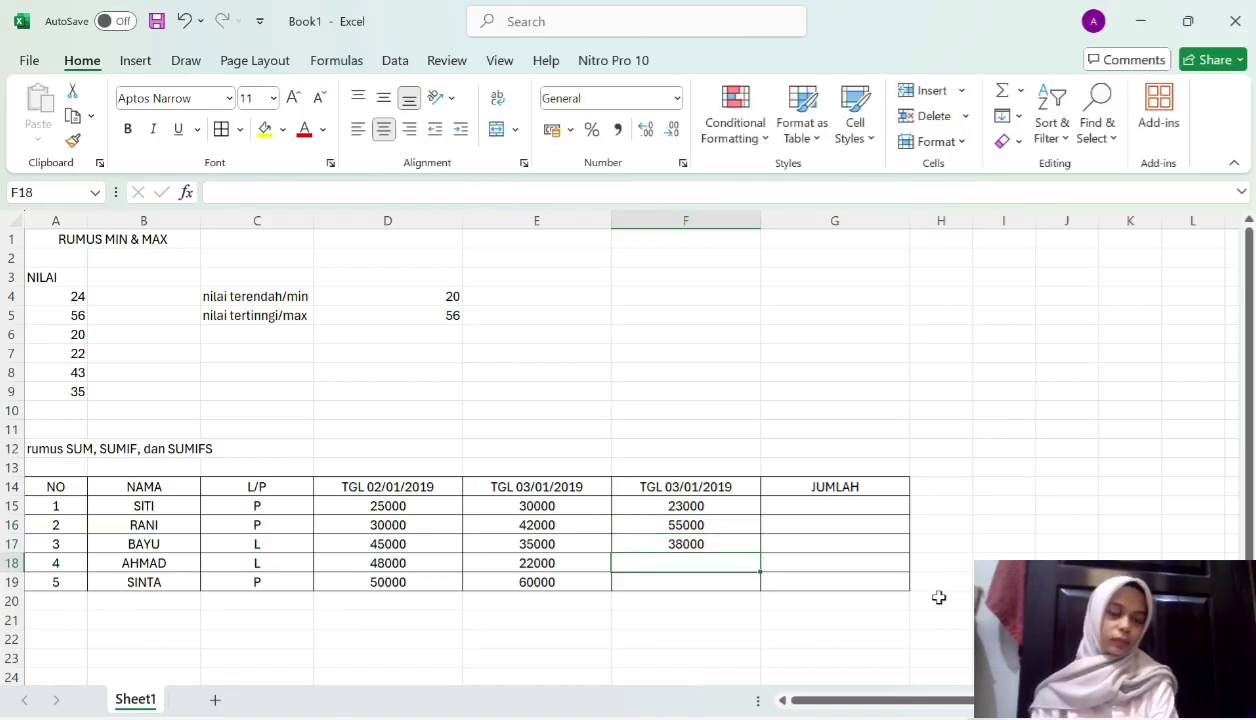
type("40000")
key("Return")
type("25000")
Total D15:F15 in the JUMLAH cell G15 with a SUM formula and copy it down to G19
left_click(844, 508)
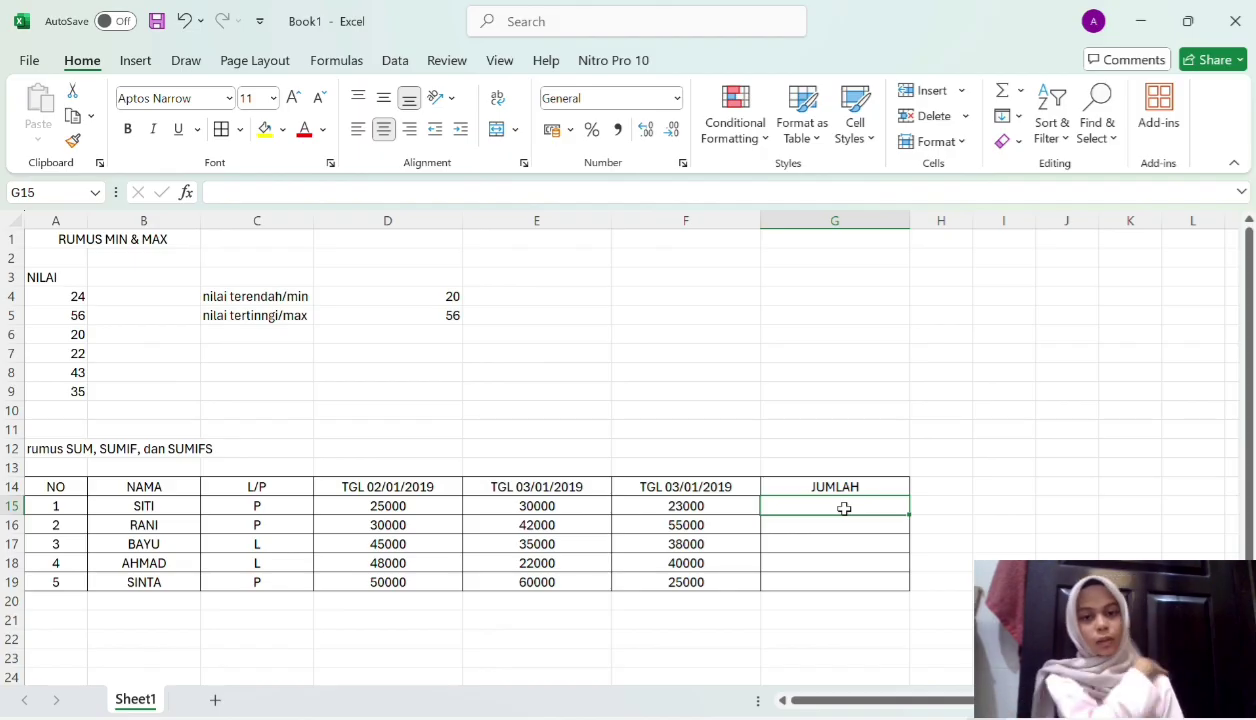
type("=SUM")
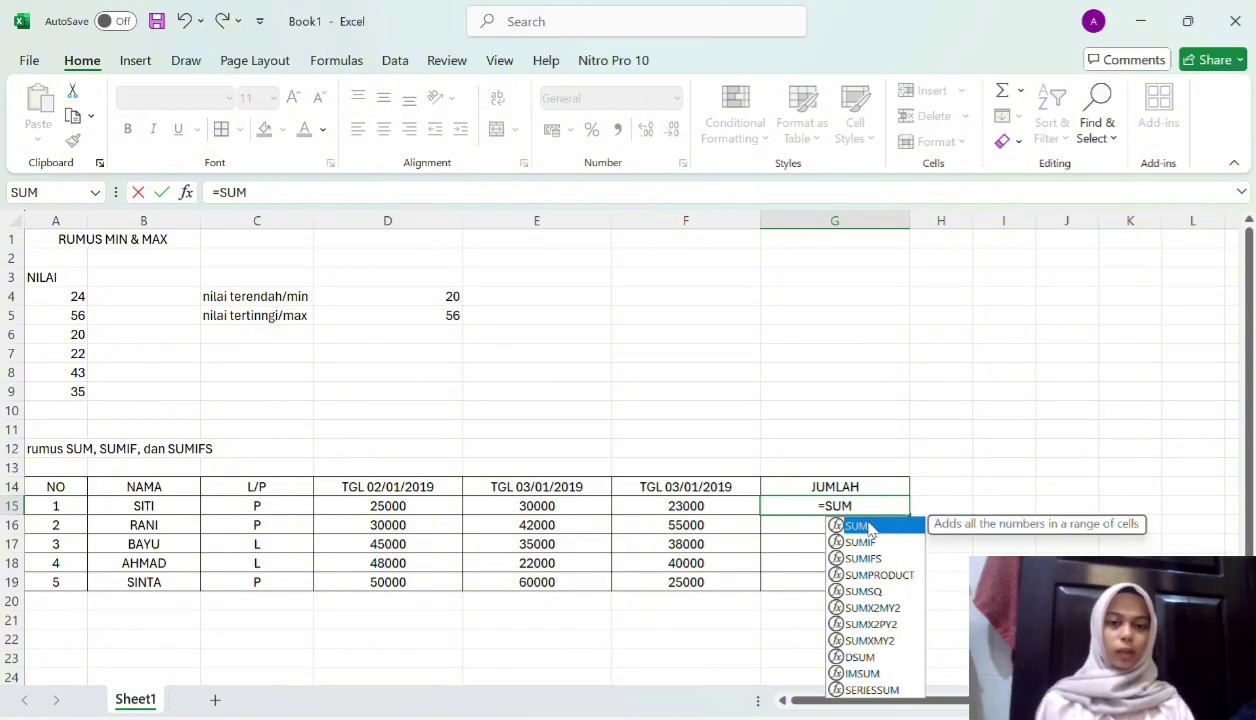
double_click(895, 527)
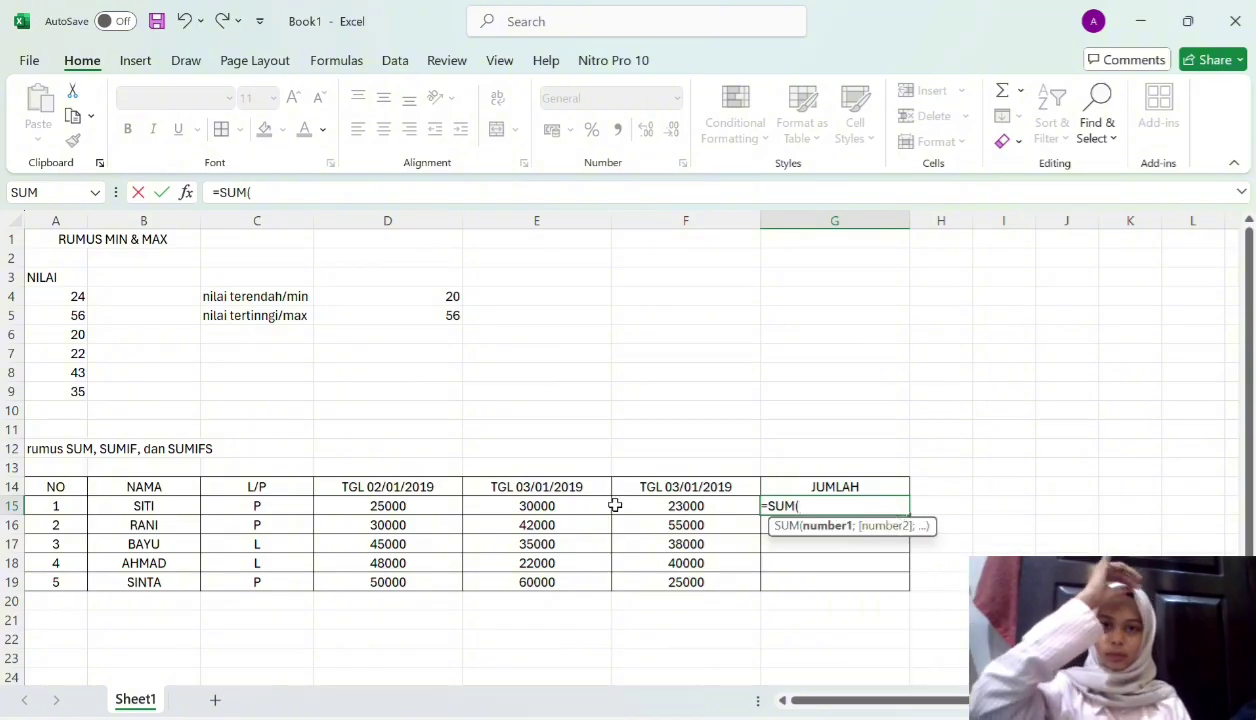
left_click_drag(363, 508, 662, 505)
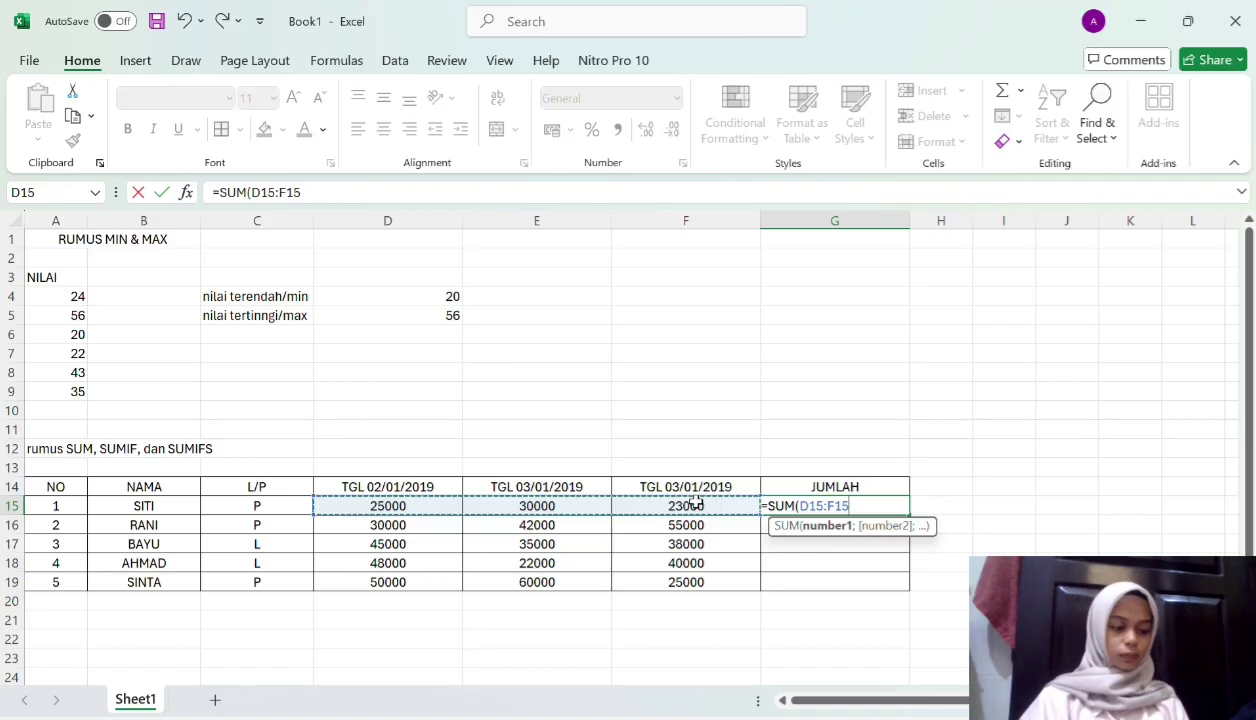
key("Return")
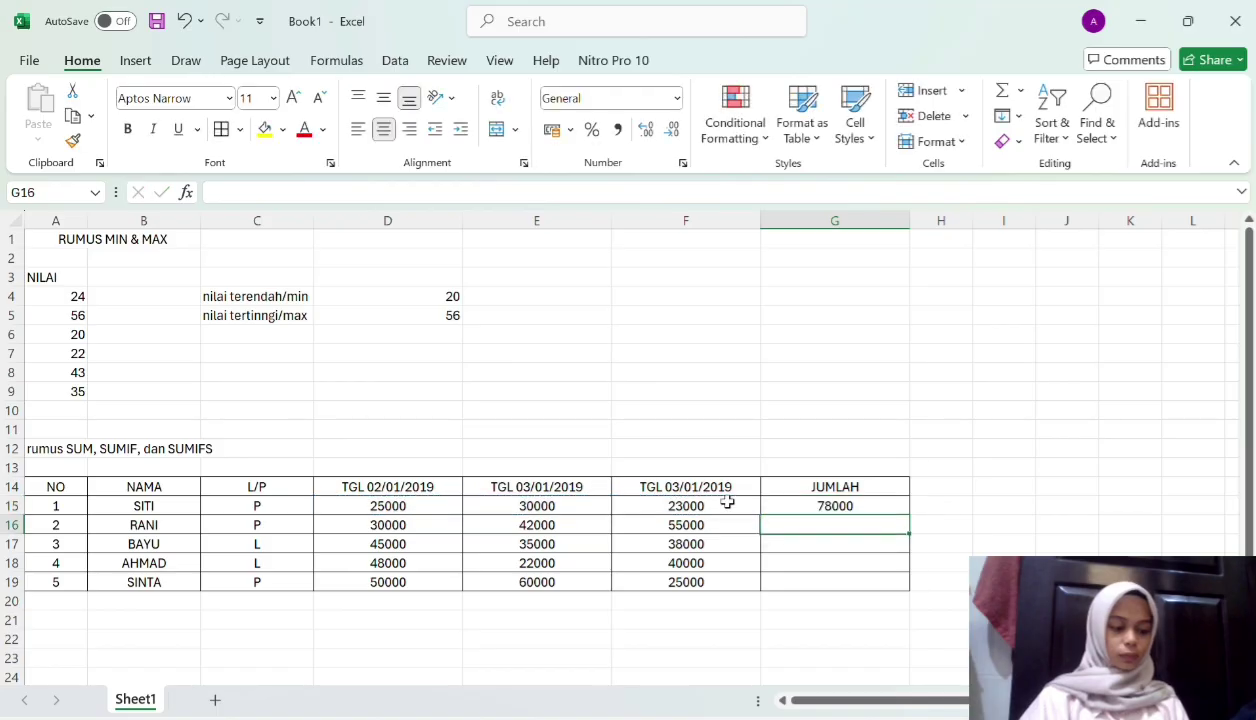
left_click(834, 508)
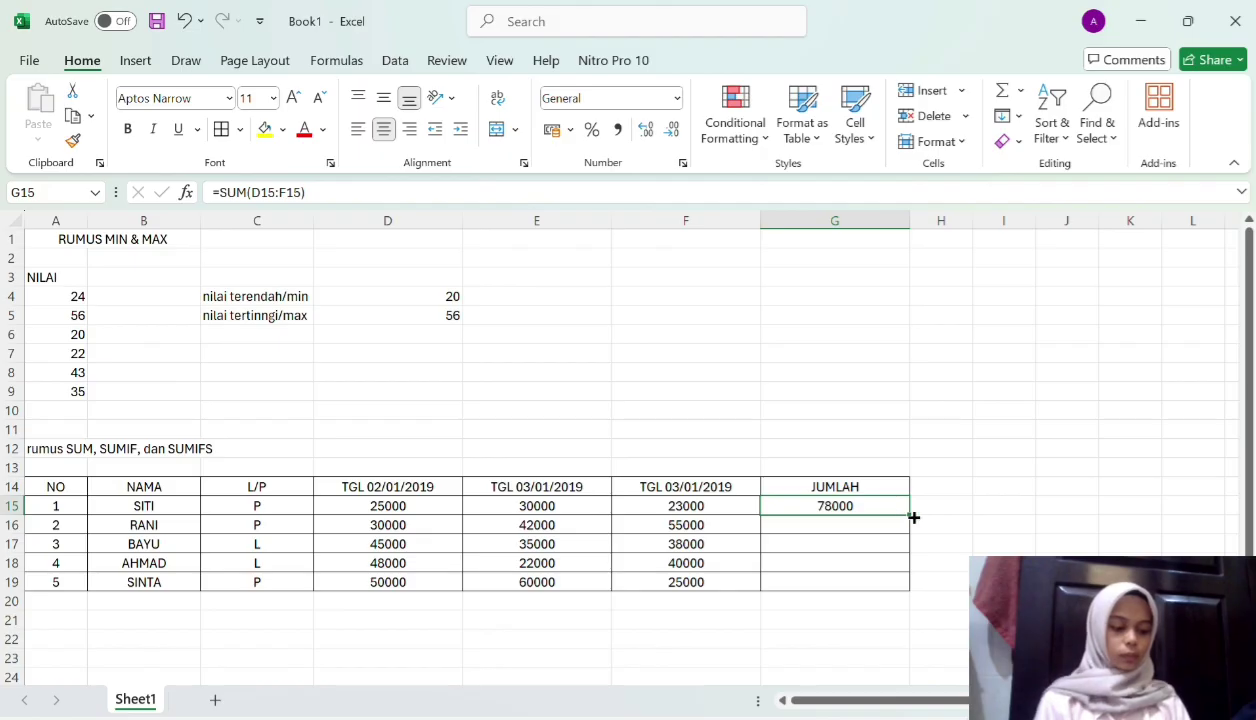
left_click_drag(908, 516, 908, 591)
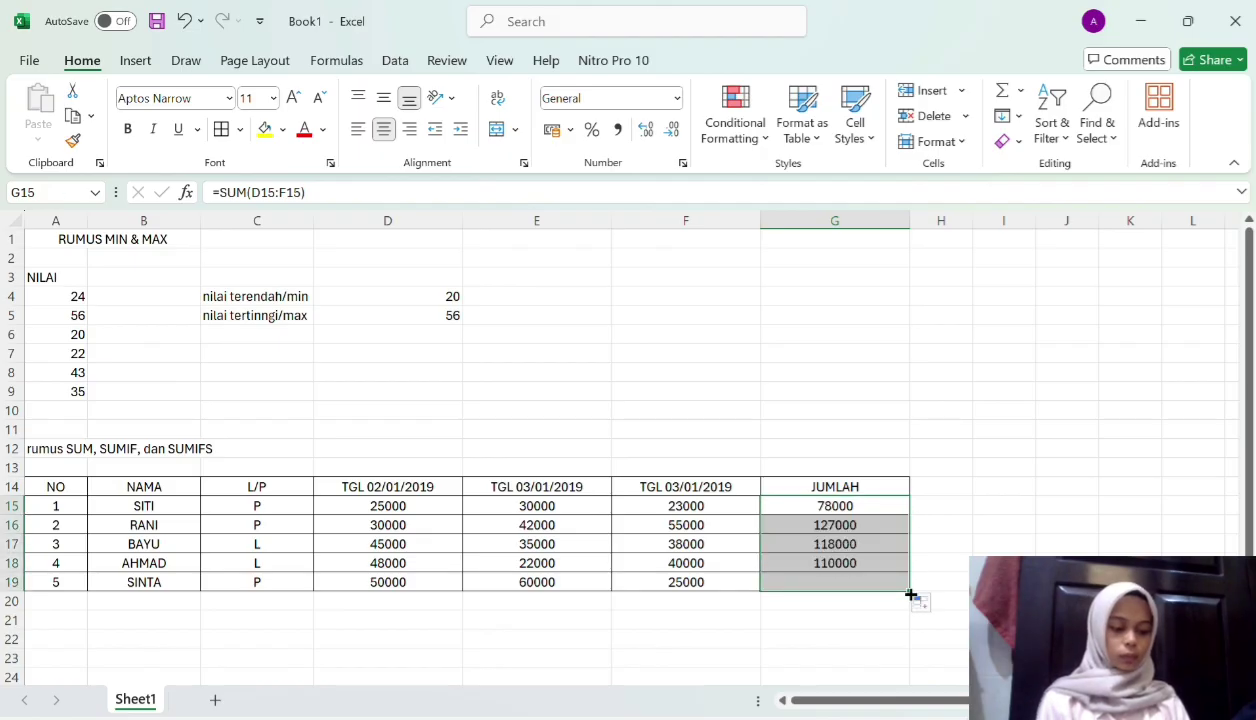
Format the amounts and totals in D15:G19 as Currency with the Rp symbol and 2 decimal places
left_click(420, 509)
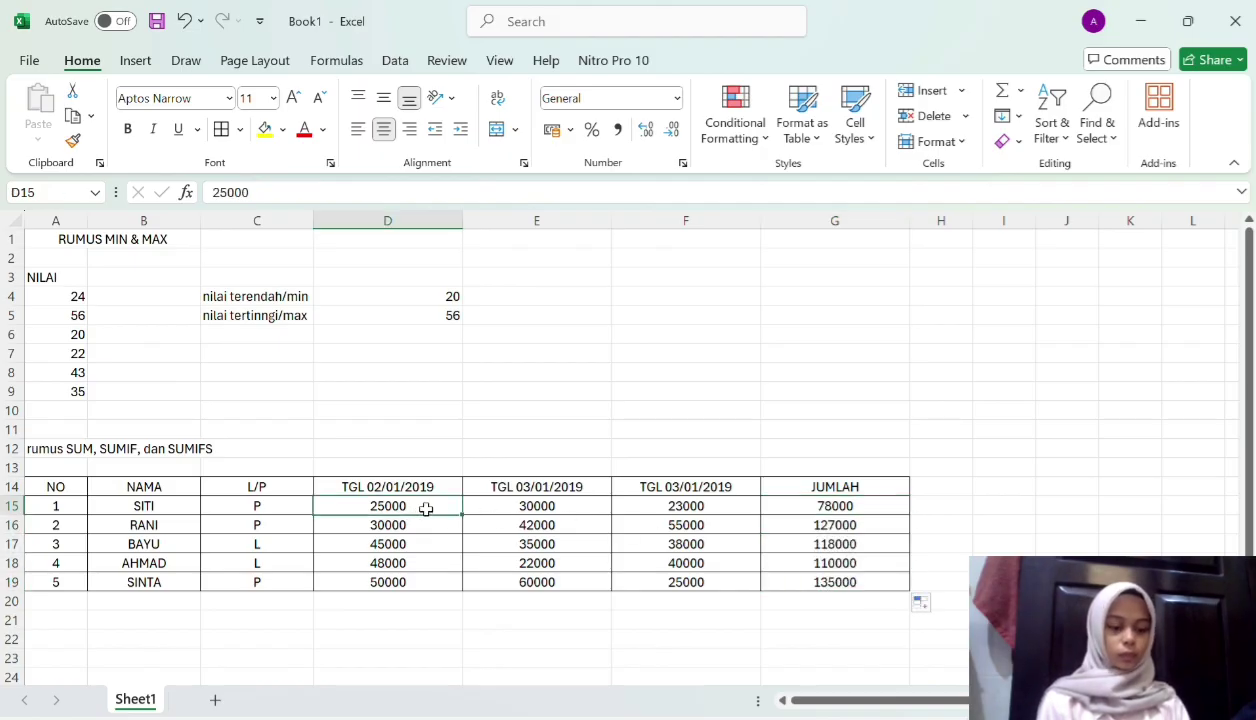
left_click(430, 443)
left_click_drag(426, 506, 798, 581)
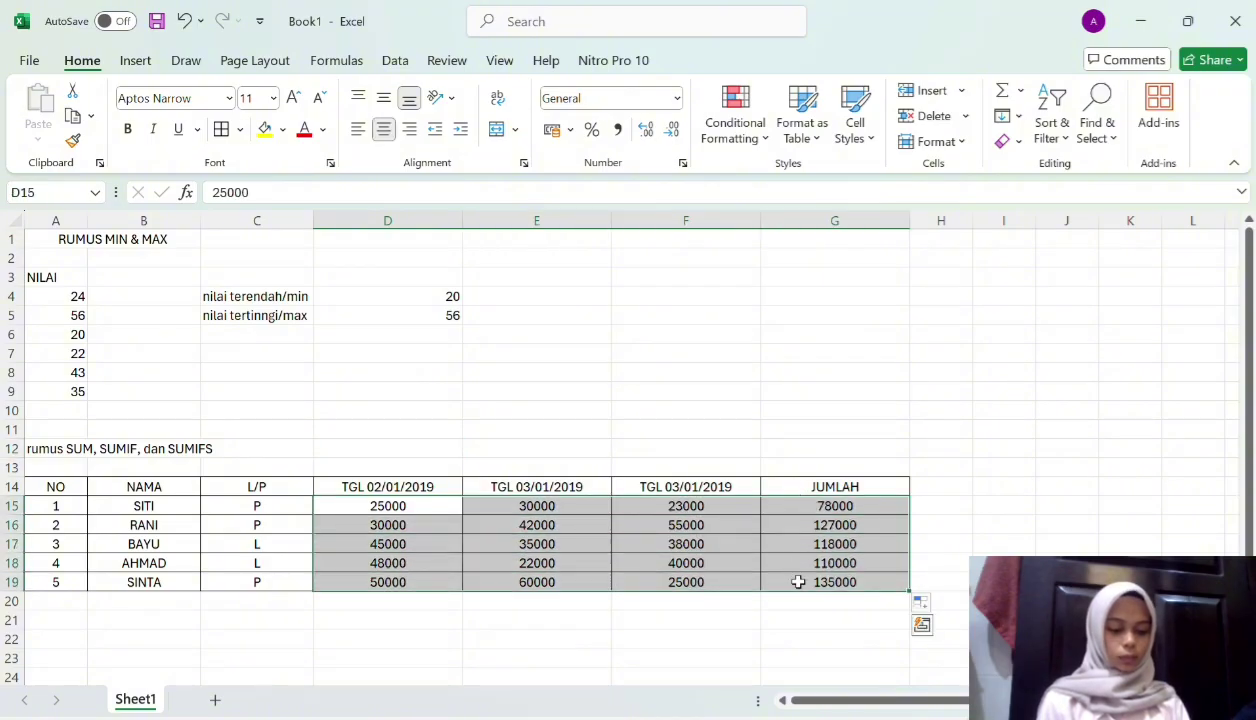
key("ctrl+1")
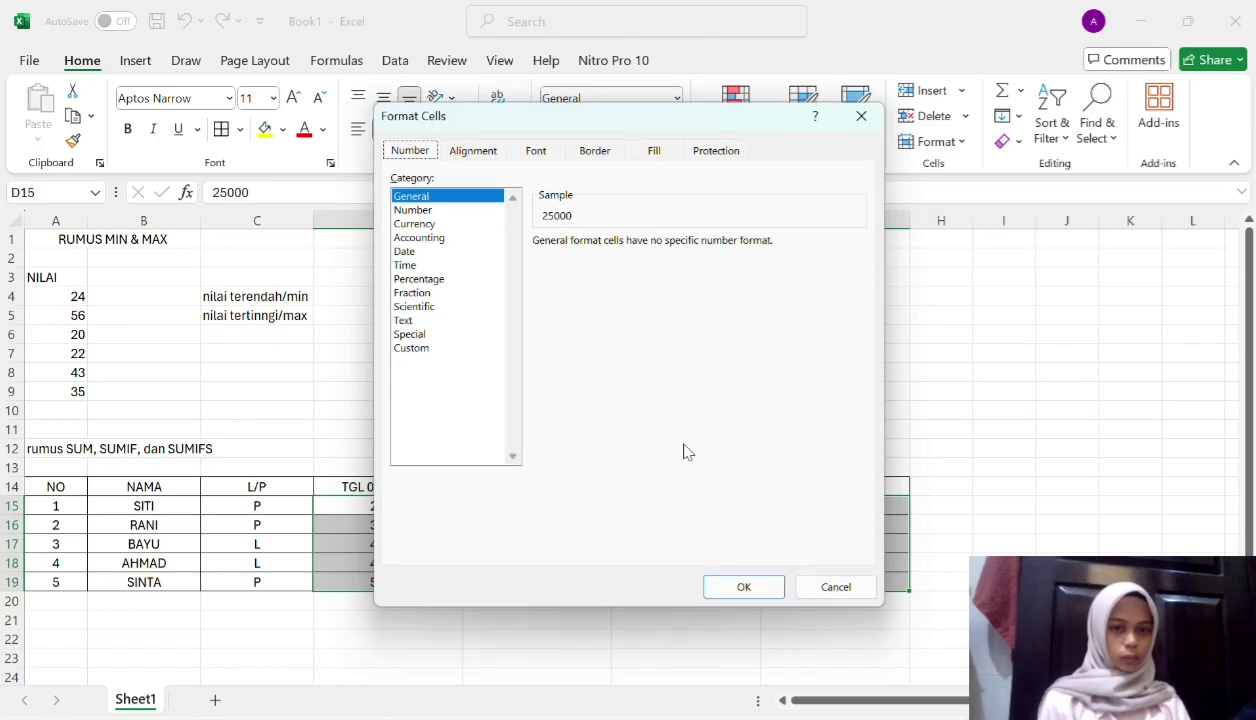
left_click(420, 223)
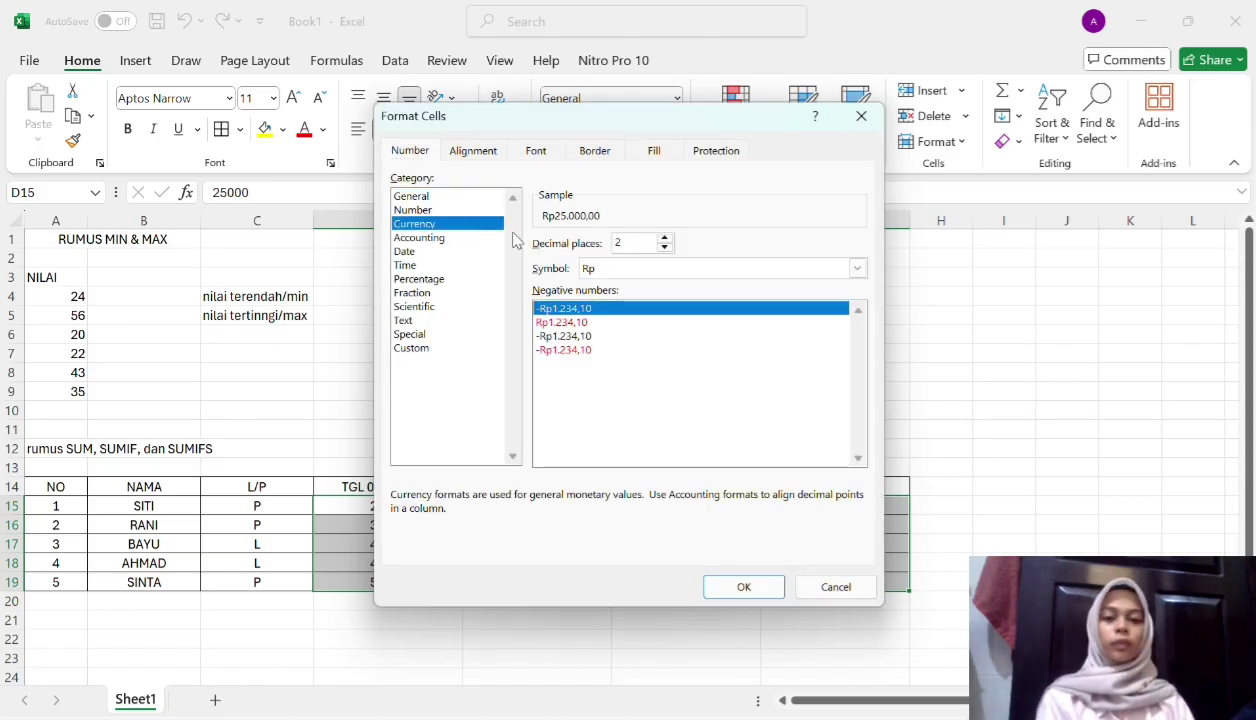
left_click(665, 241)
left_click(664, 247)
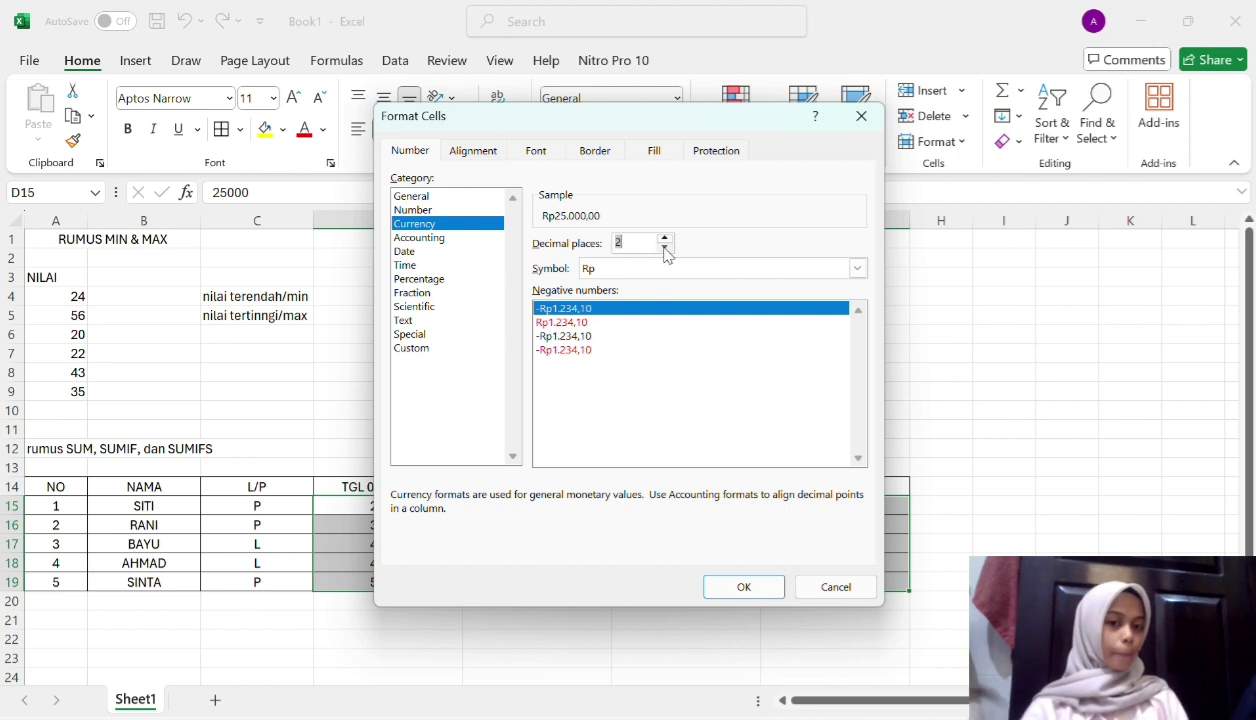
left_click(759, 582)
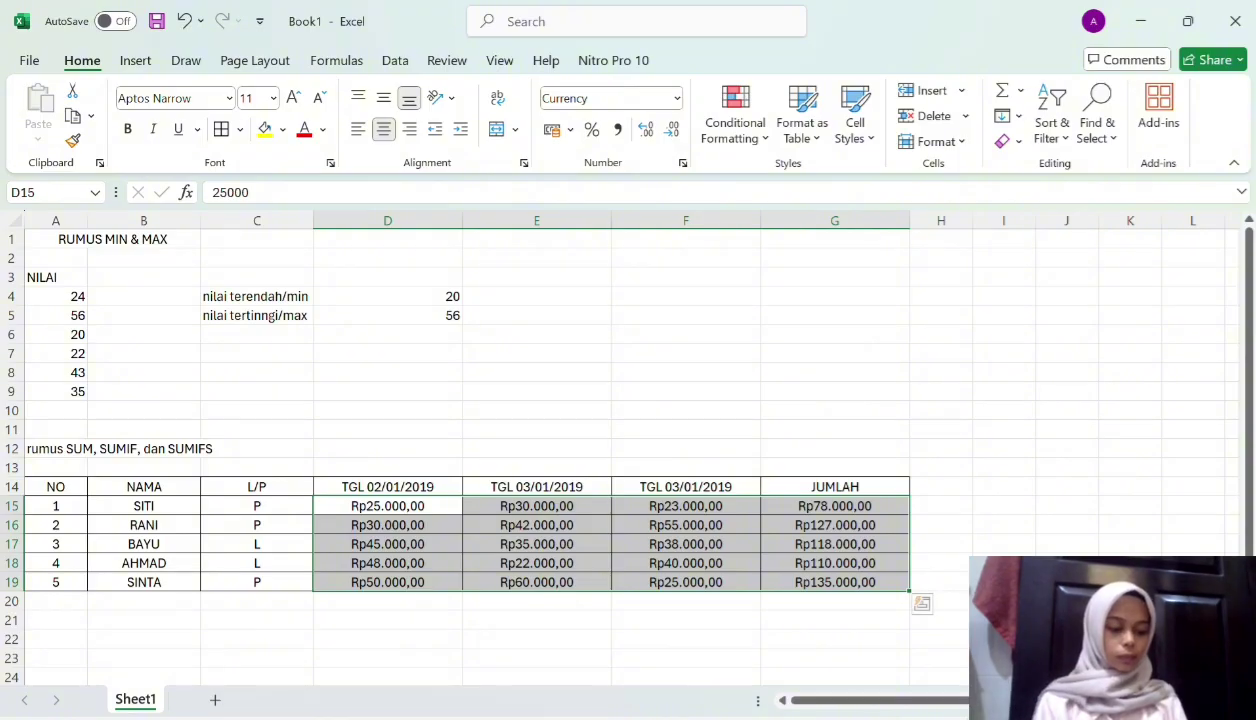
left_click(537, 602)
left_click(422, 624)
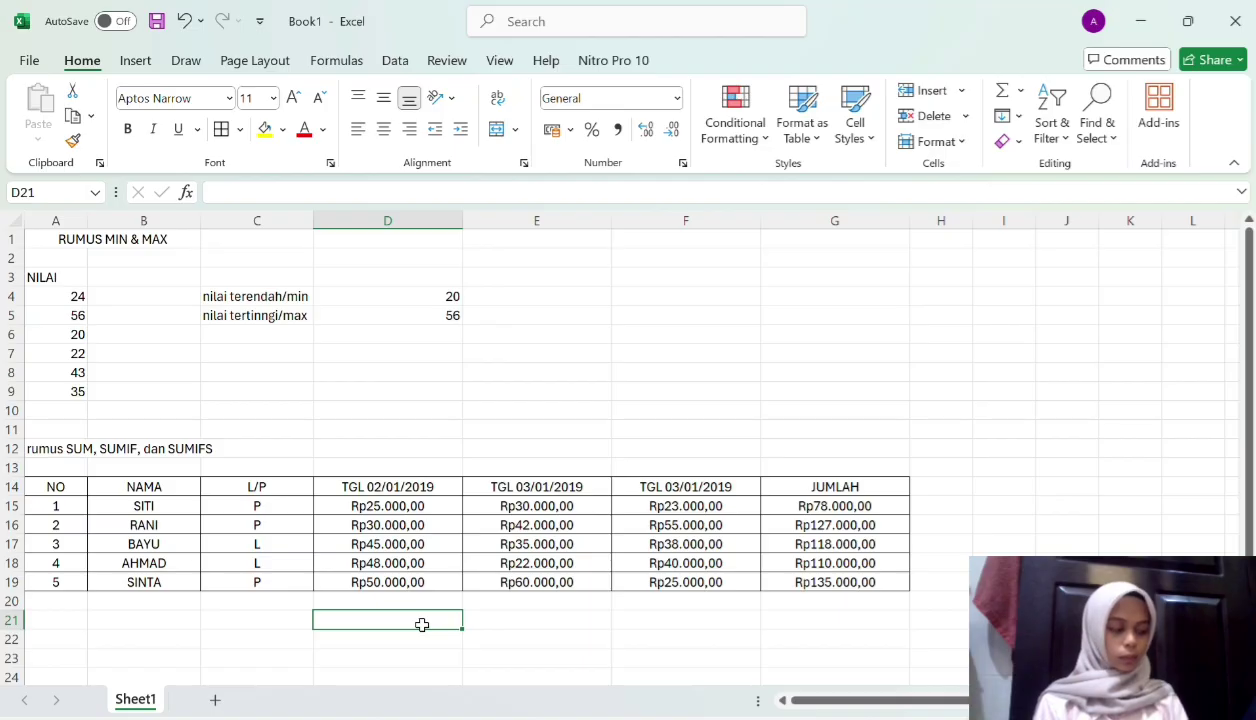
type("jU")
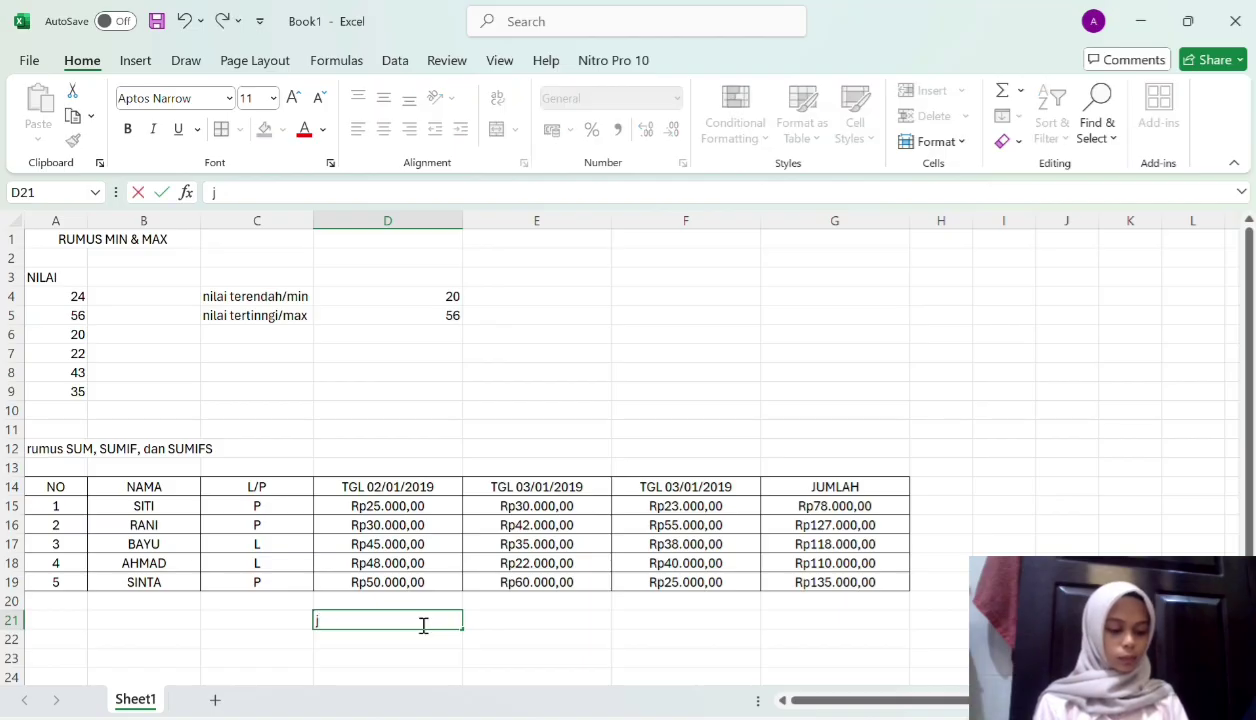
Correct the date header in F14 to TGL 04/01/2019
double_click(681, 493)
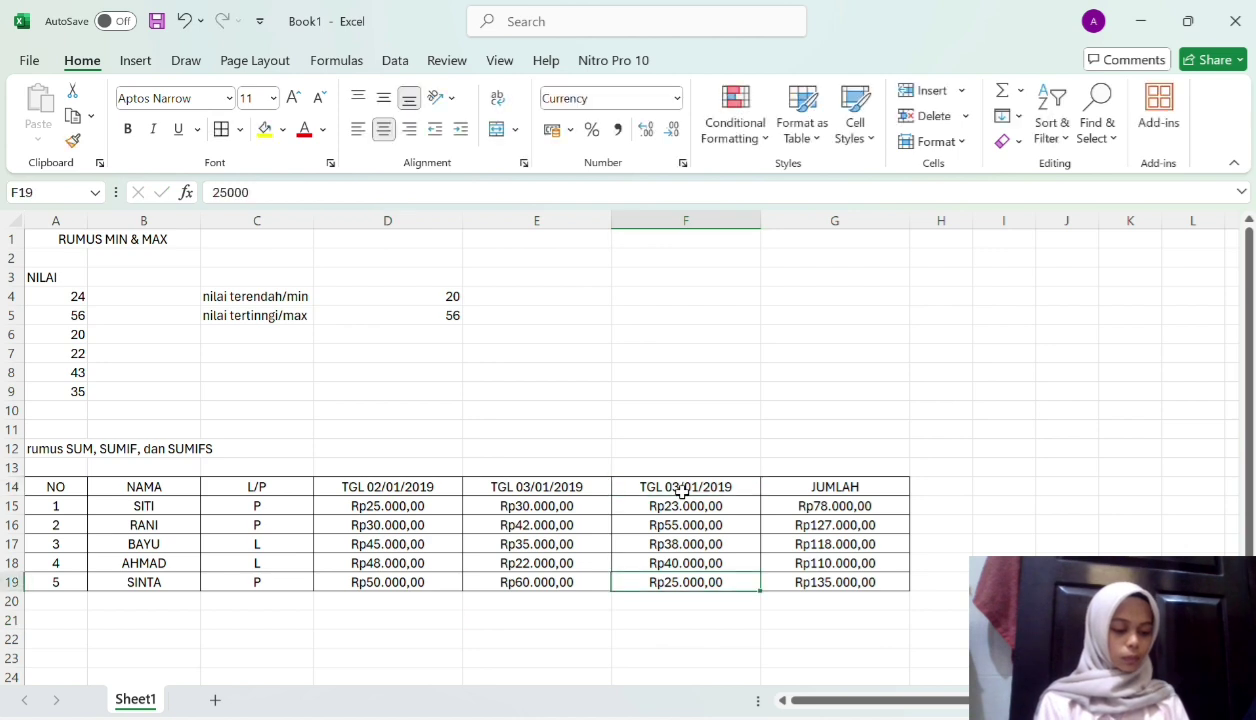
left_click(681, 487)
double_click(683, 487)
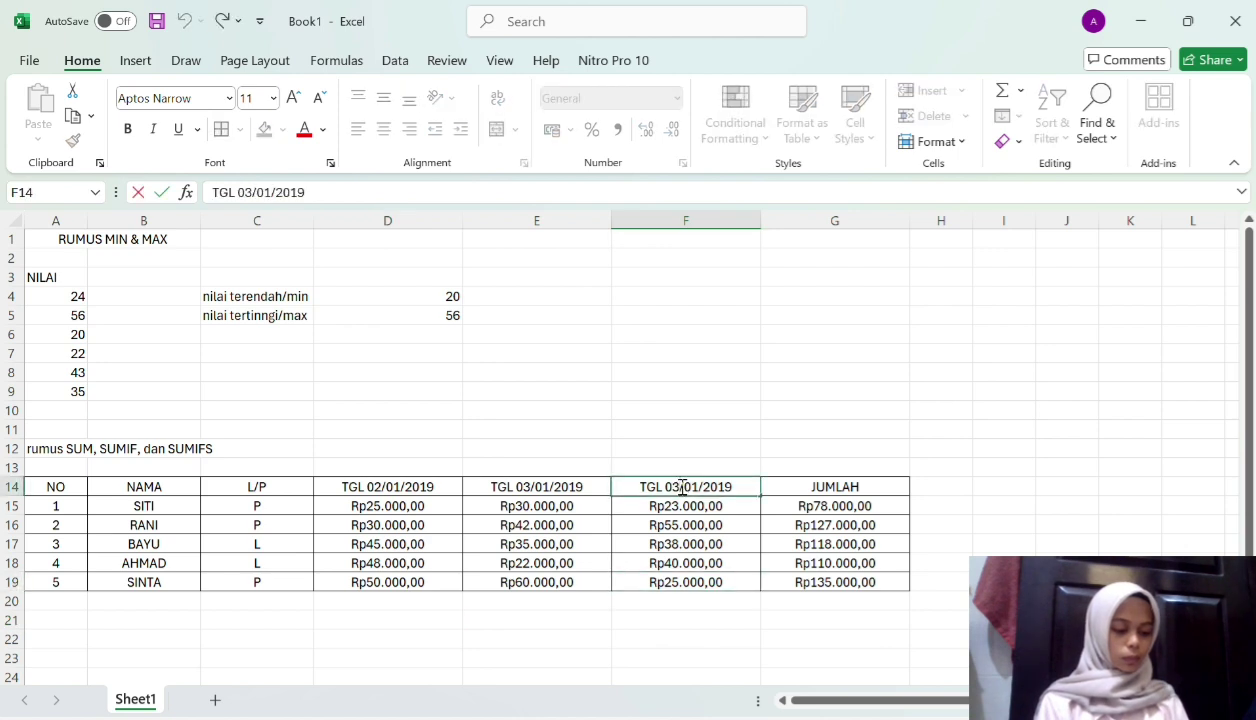
key("BackSpace")
type("4")
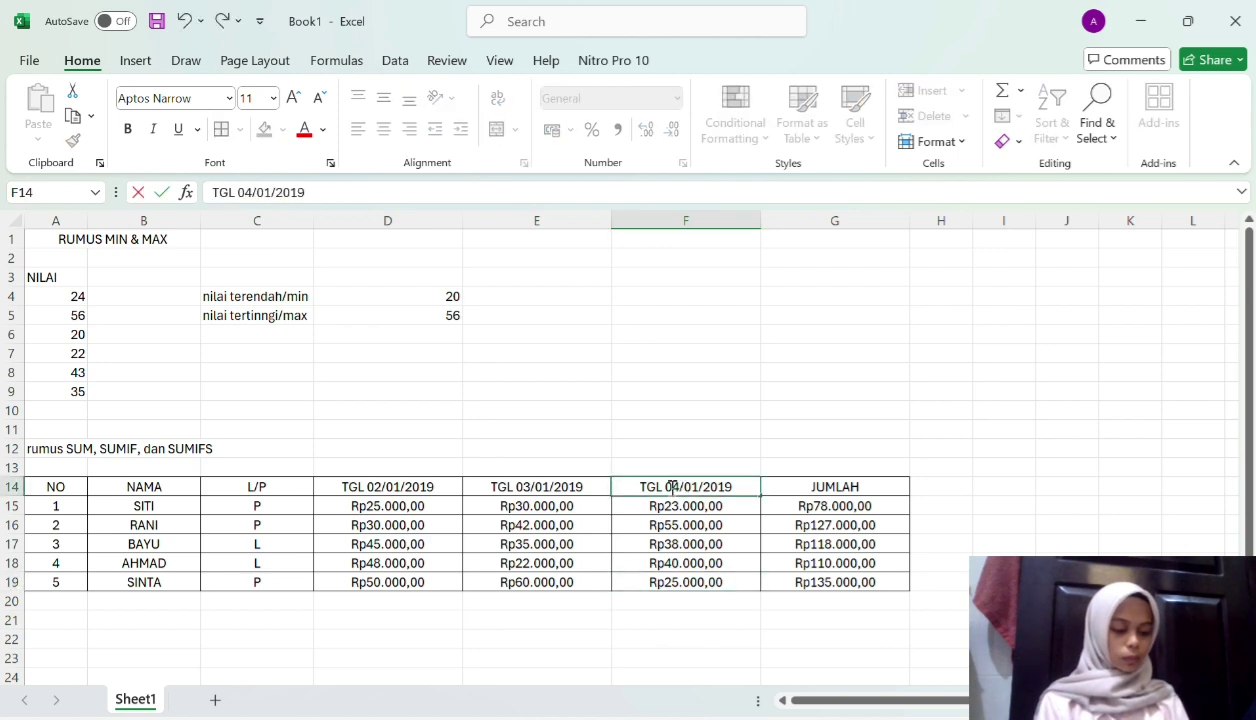
Enter the label JUMLAH KESELURUHAN TABUNGAN LAKI-LAKI/L in D21, merged and centered across D21:E21
left_click(371, 622)
type("JUMLAH KESELURUHAN TABUNGAN LAKI-LAKI")
key("Return")
left_click_drag(350, 621, 560, 613)
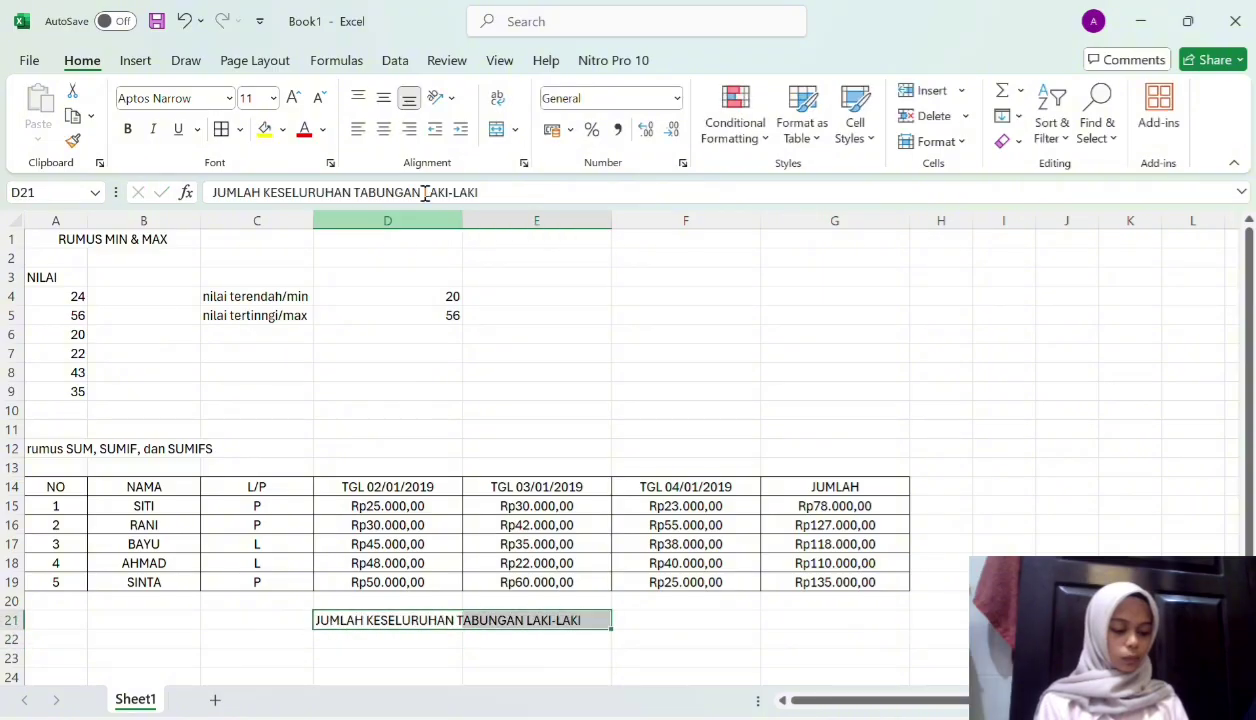
left_click(497, 129)
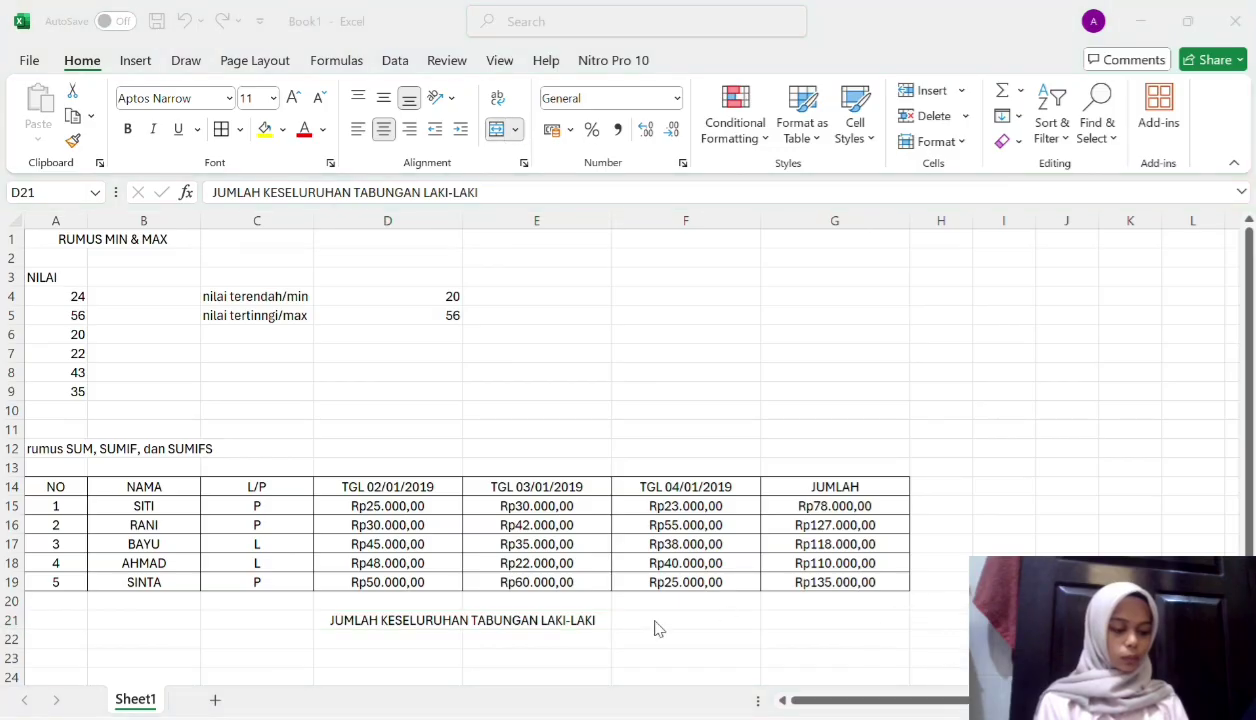
key("slash")
double_click(603, 621)
type("/L")
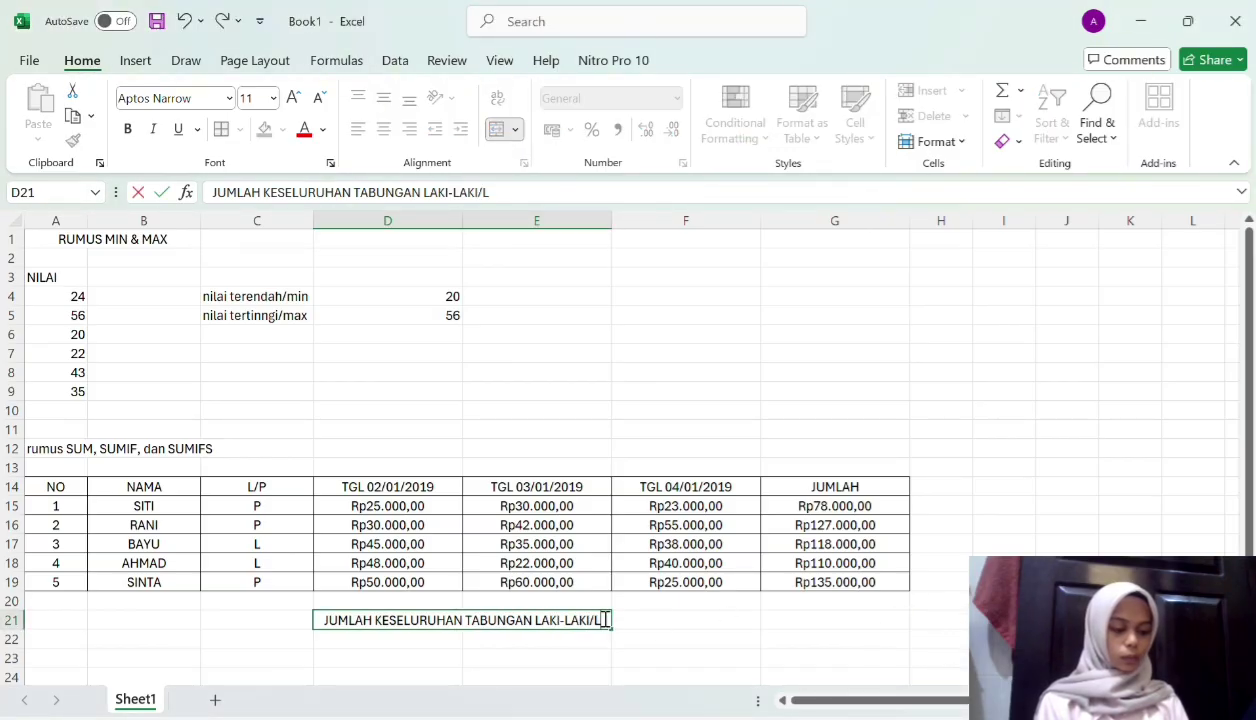
Total the JUMLAH amounts of the L rows in F21 with =SUMIF(C15:C19;"L";G15:G19)
left_click(668, 628)
type("=SUM")
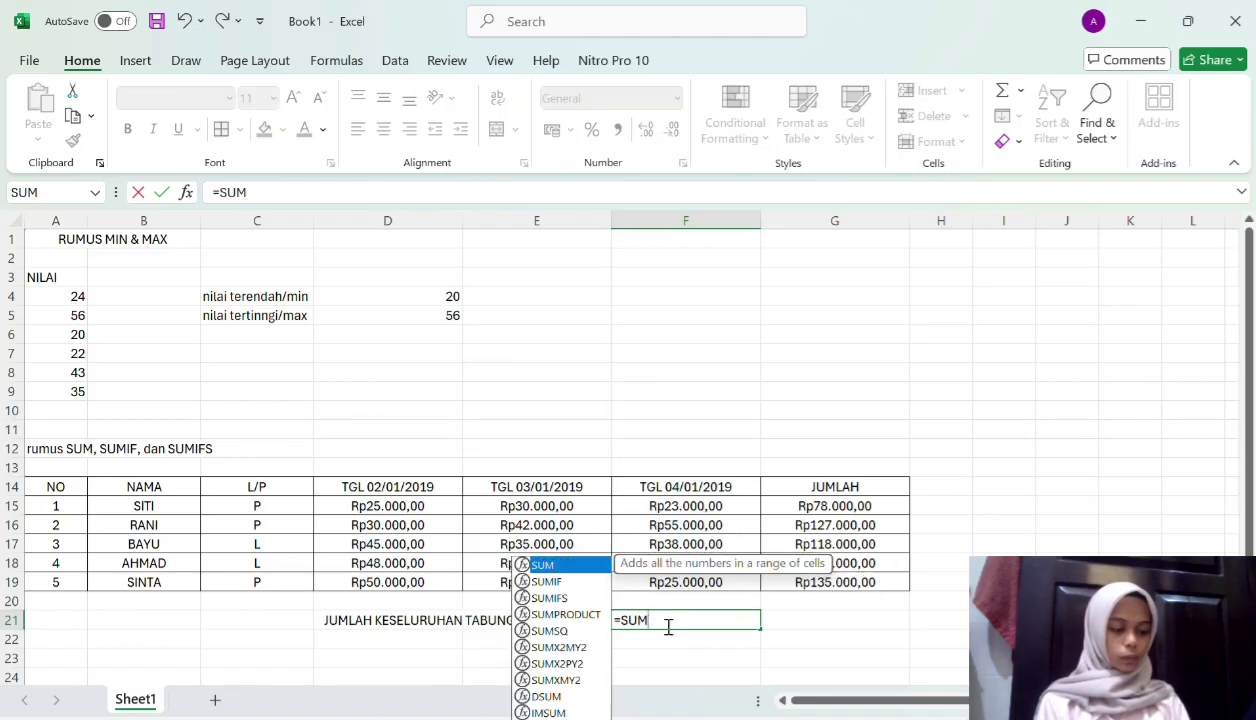
key("Escape")
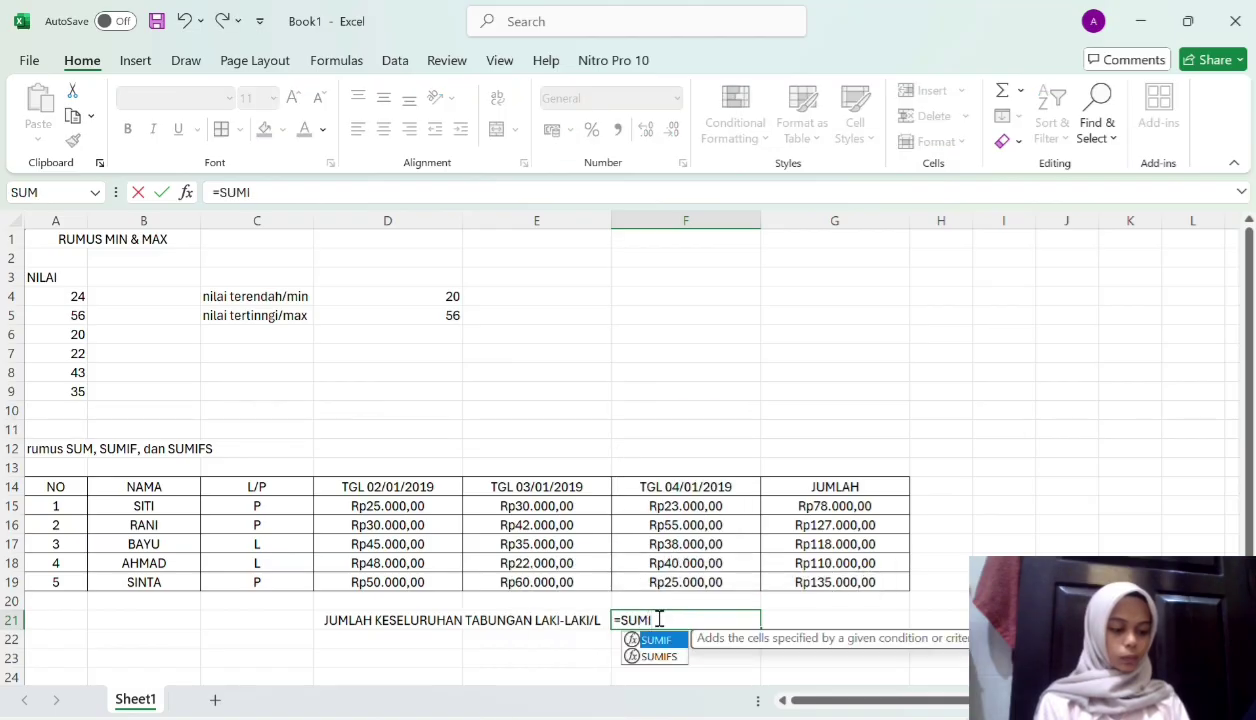
double_click(667, 640)
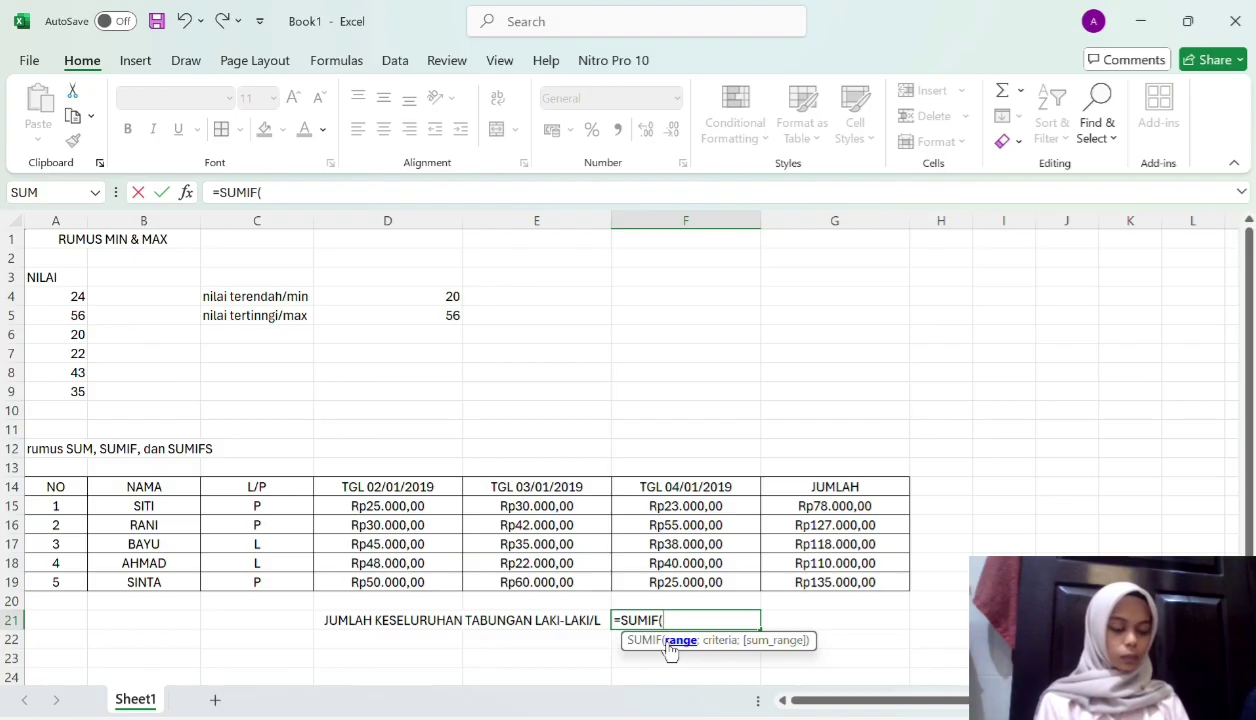
left_click_drag(299, 507, 297, 585)
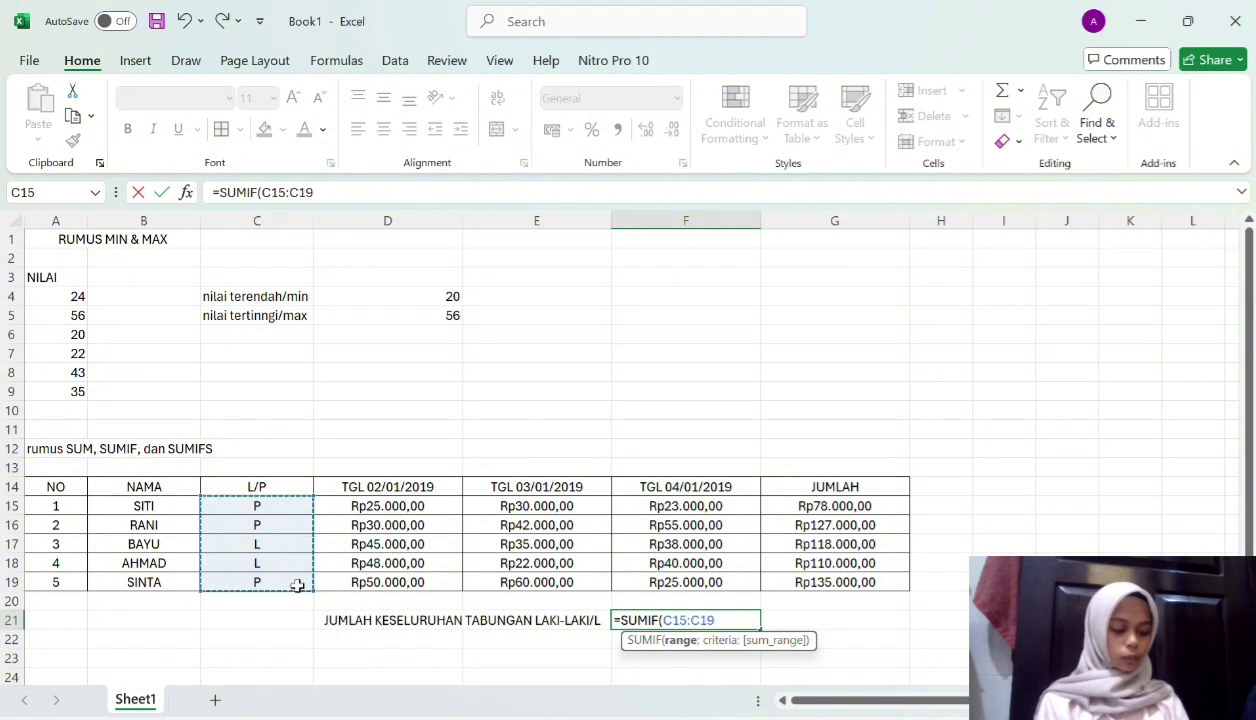
type(";l")
key("BackSpace")
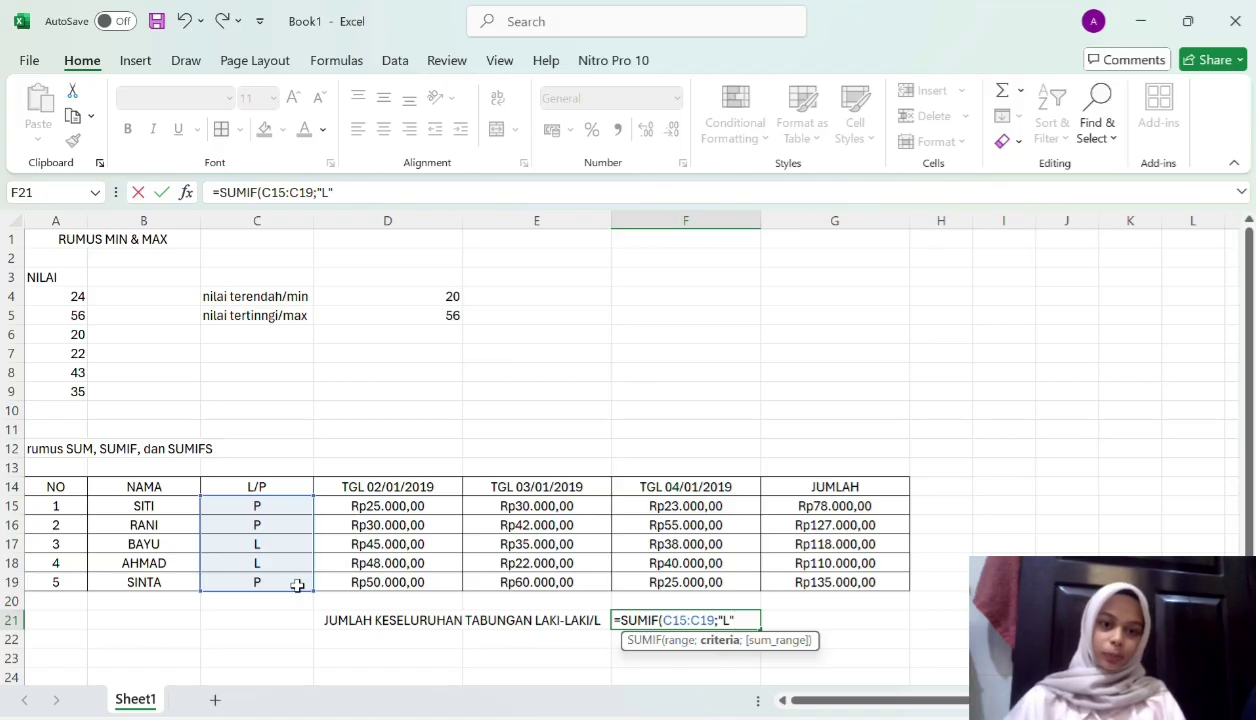
type("\"L\";")
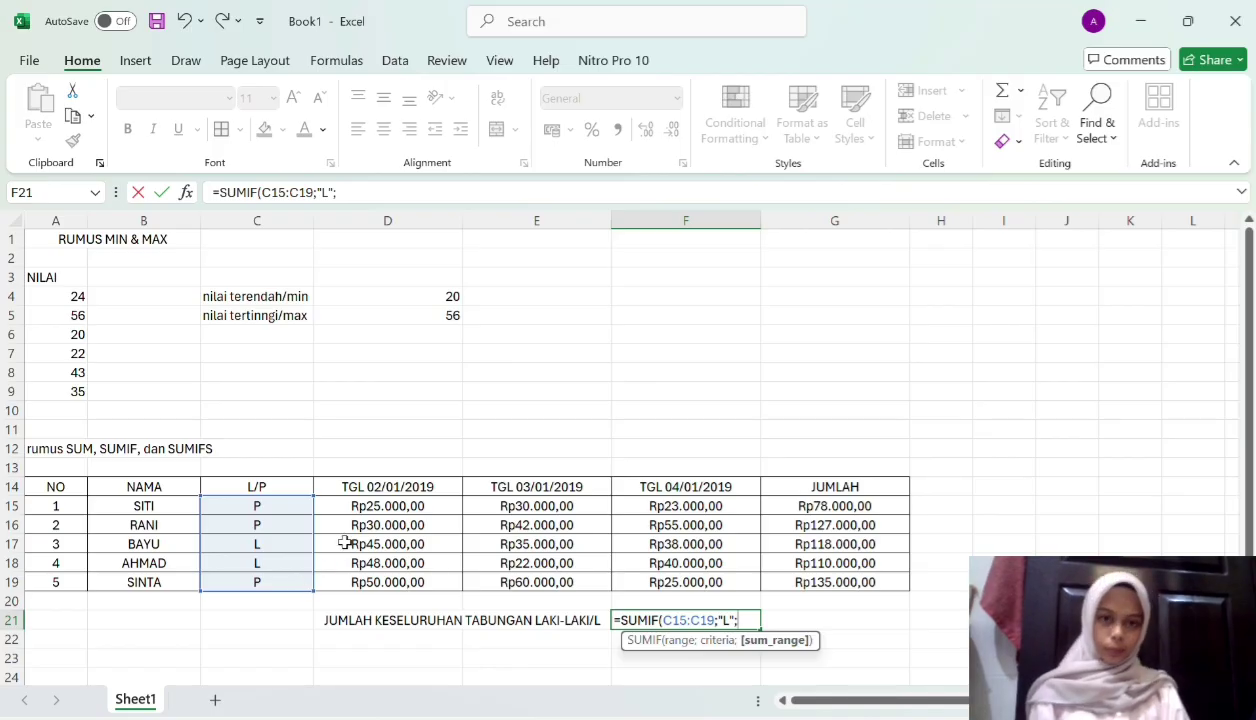
left_click_drag(789, 502, 797, 582)
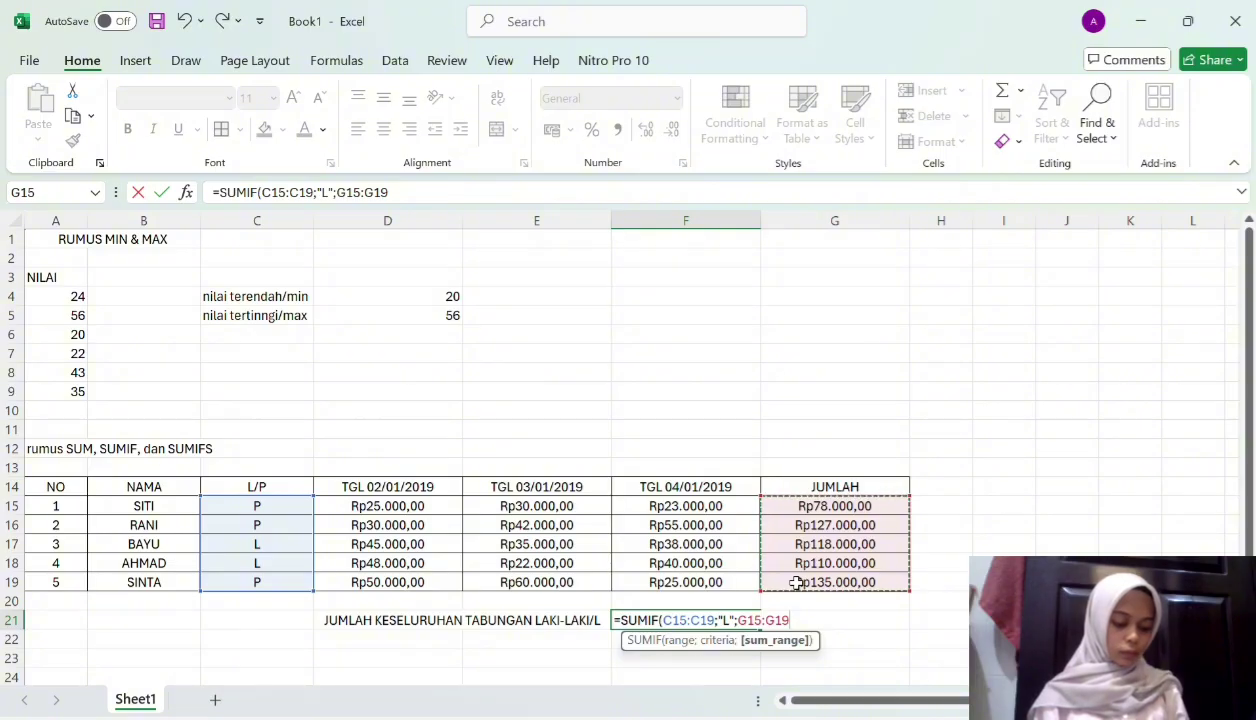
type(")")
key("Return")
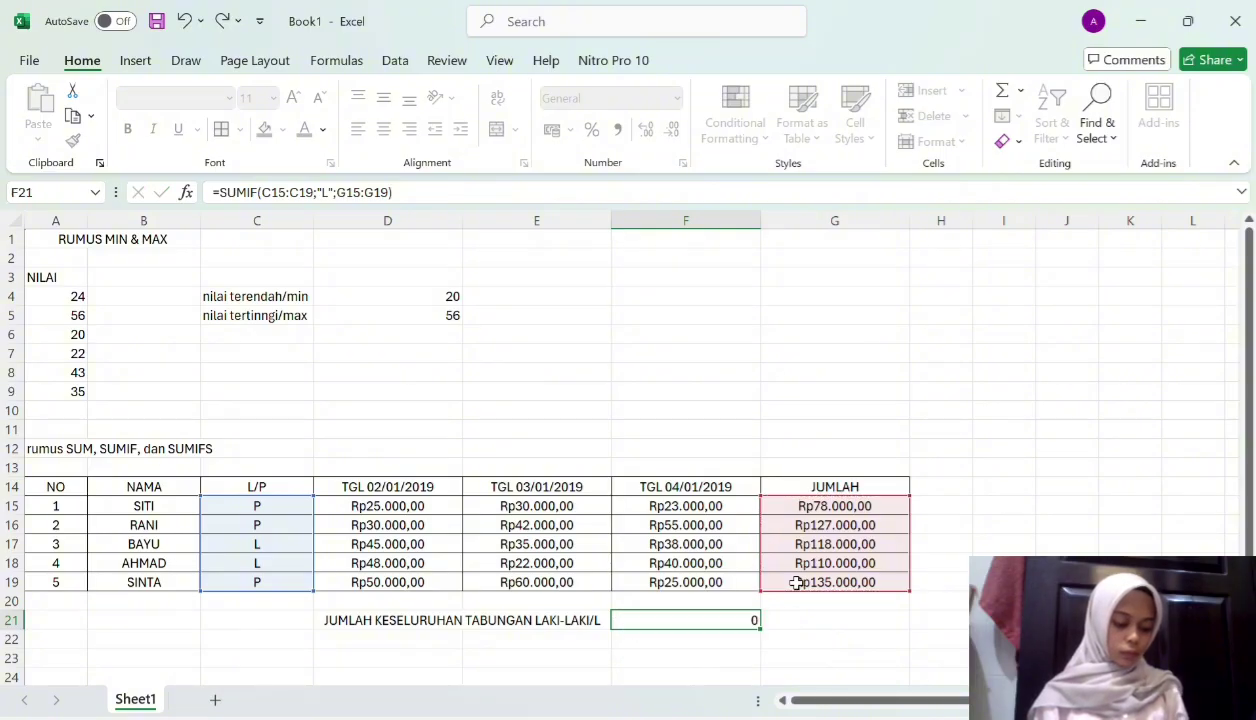
left_click(699, 620)
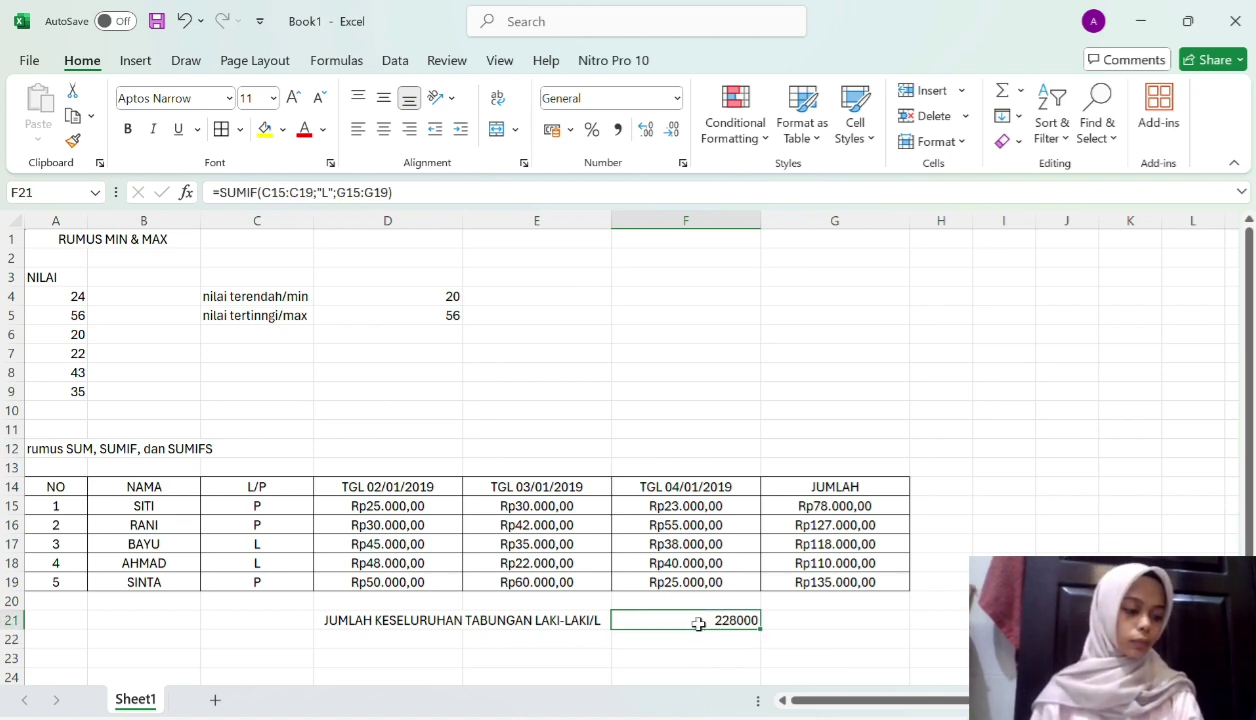
left_click(418, 640)
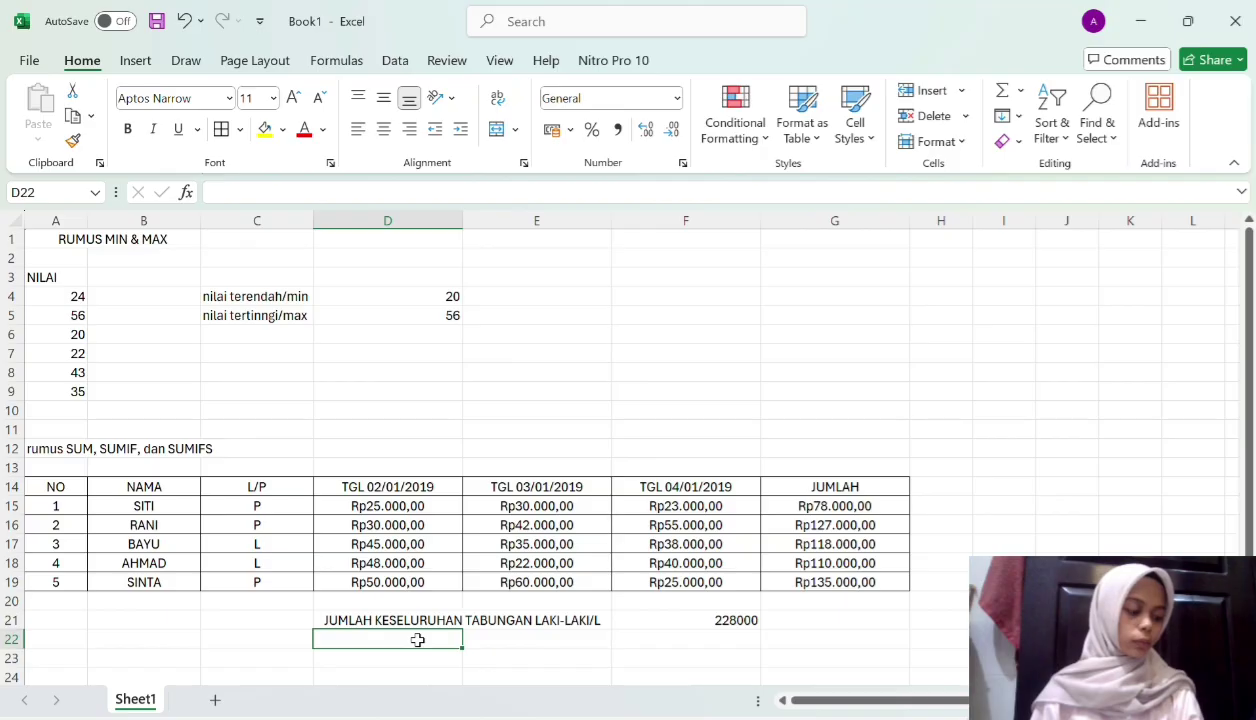
type("J")
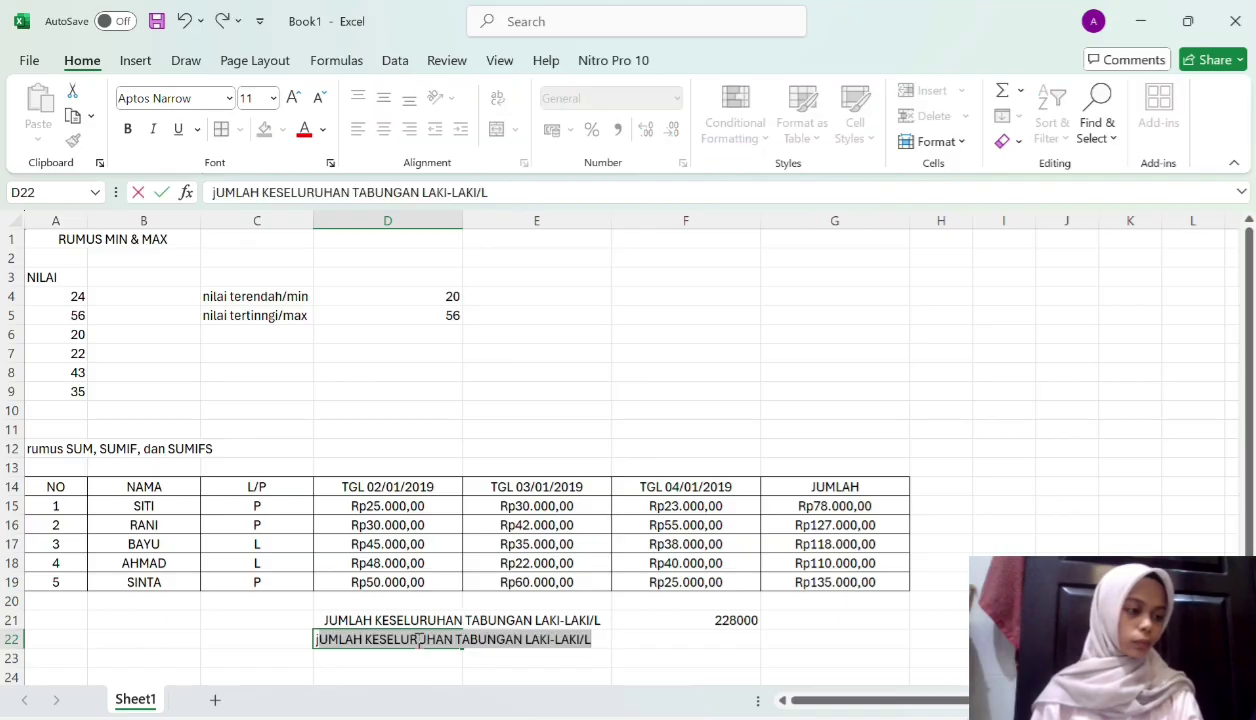
key("Return")
left_click(594, 640)
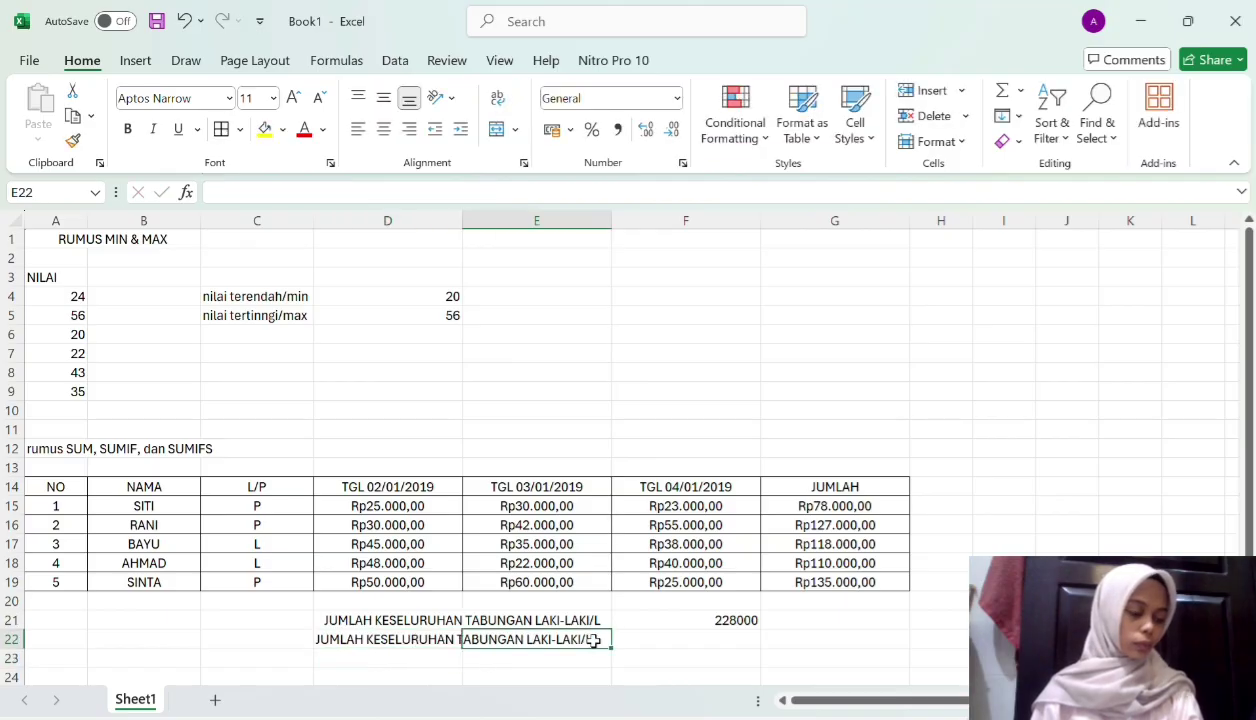
type("A")
key("BackSpace")
Enter the label JUMLAH KESELURUHAN TABUNGAN PEREMPUAN in D22 and merge and center it across D22:E22
left_click(445, 641)
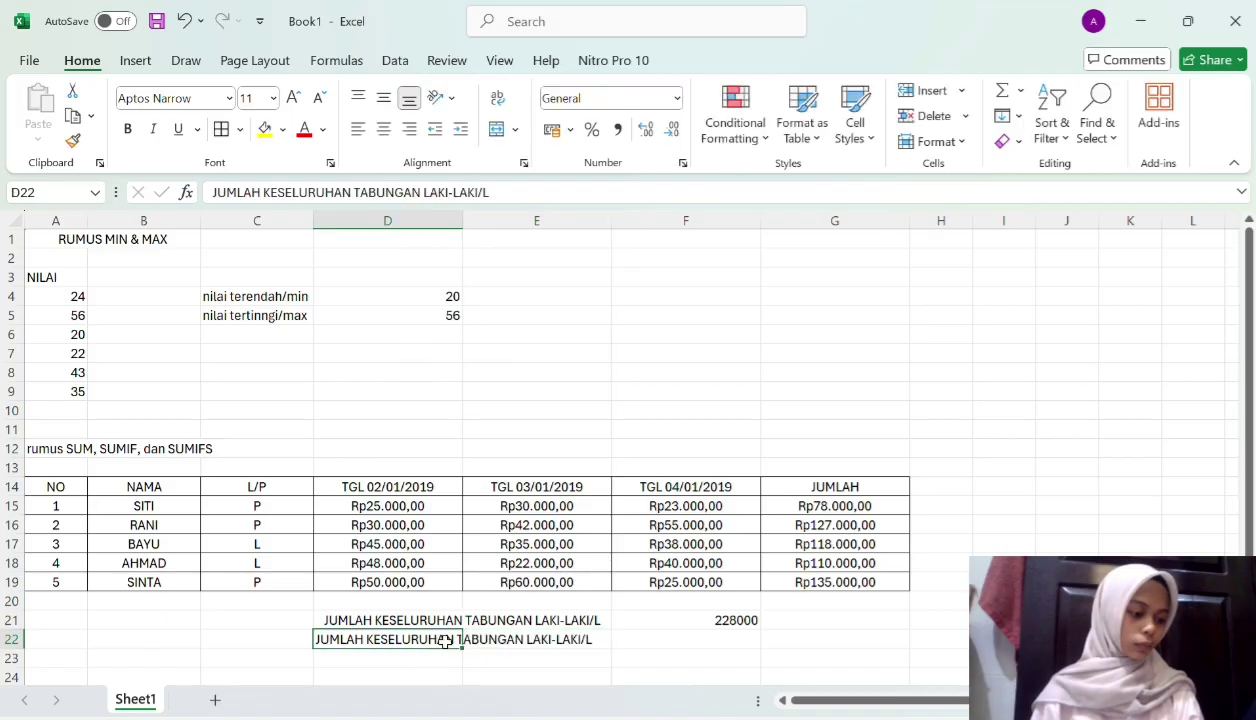
type("JUMLAH KESE")
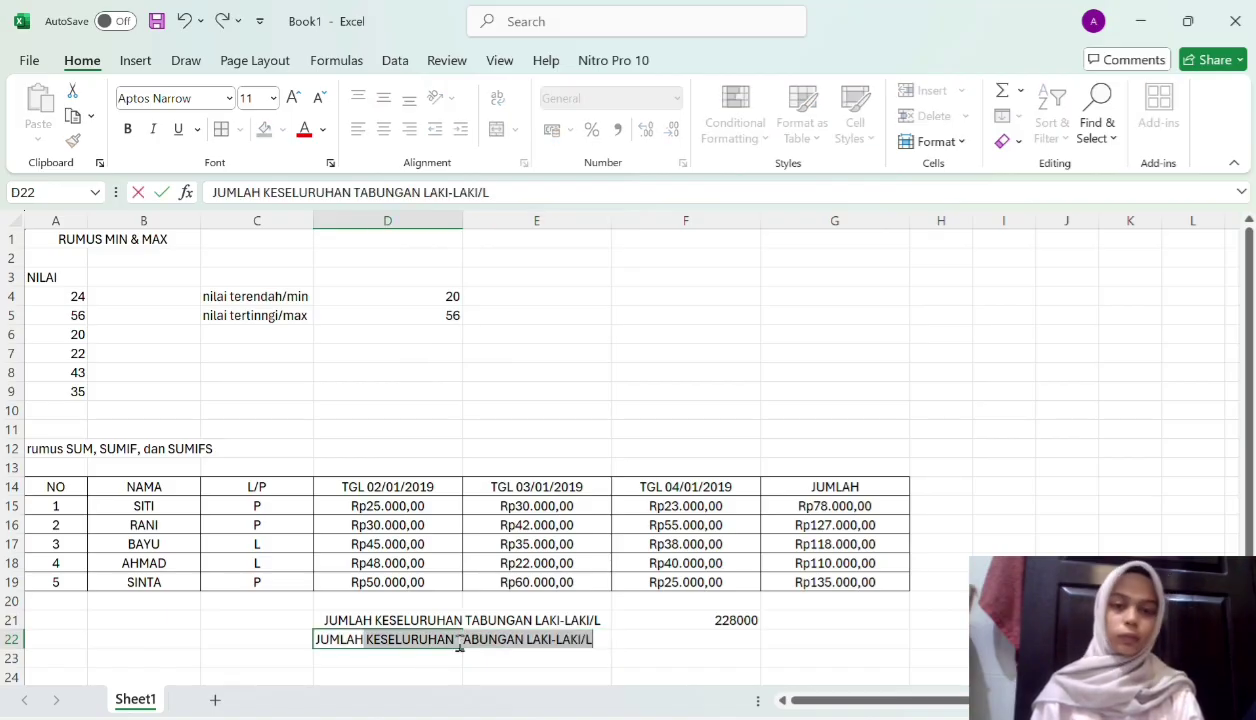
type("LURUHAN T")
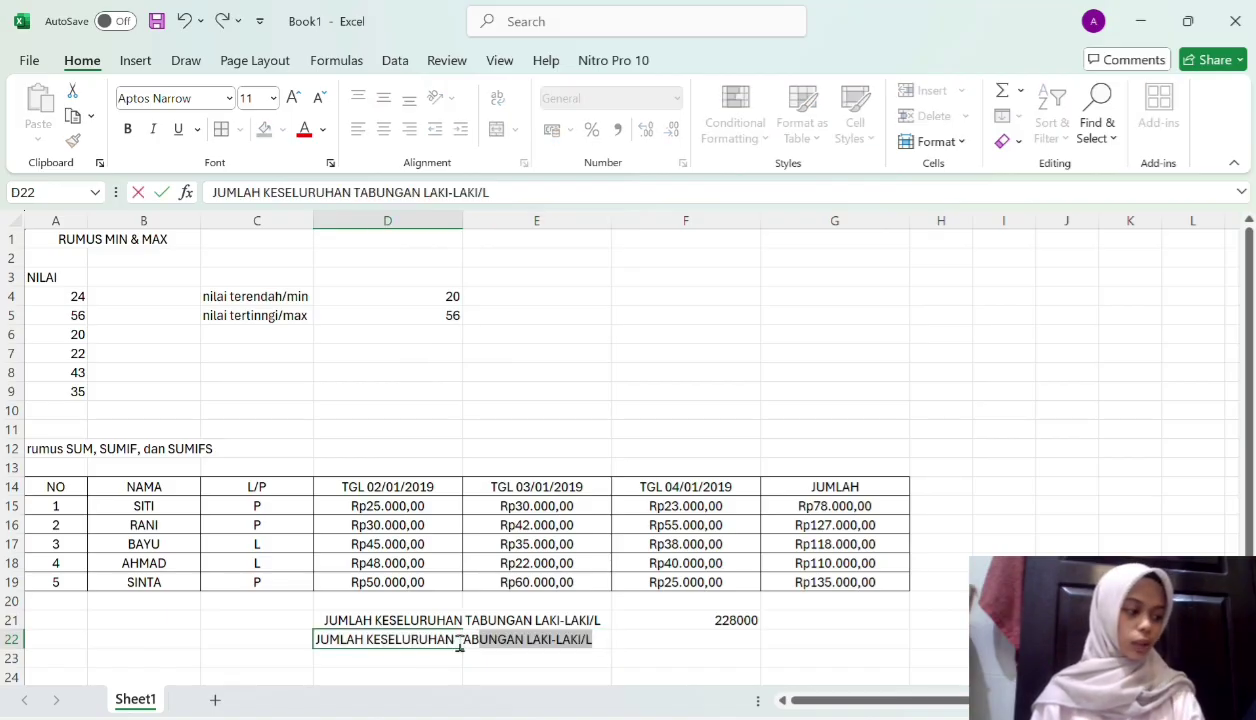
type("ABUNGAN PEREMPUAN")
type("/P")
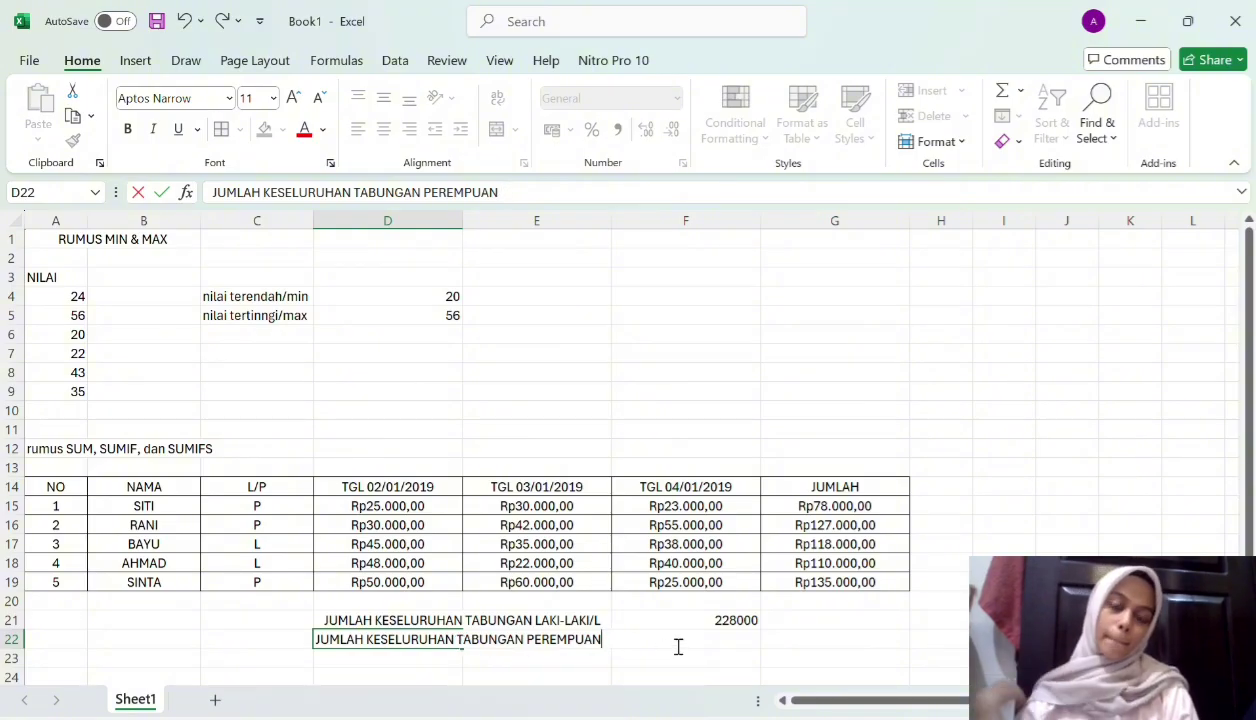
key("ctrl+a")
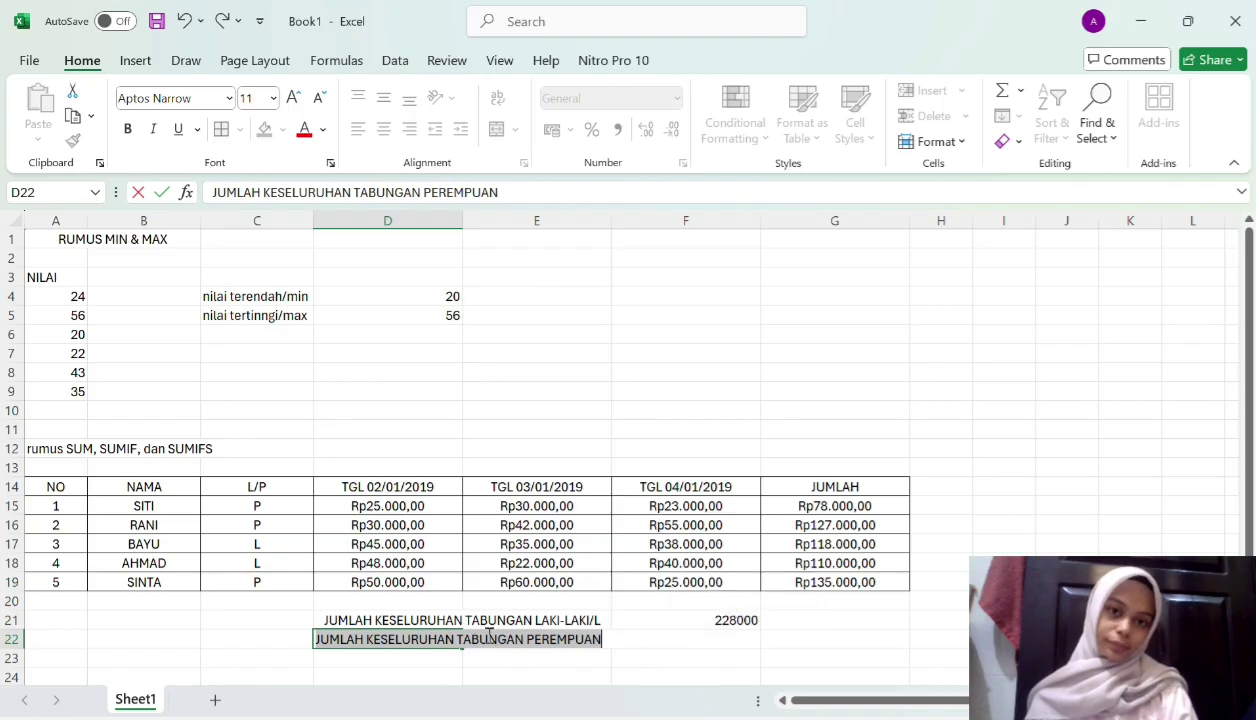
left_click(622, 372)
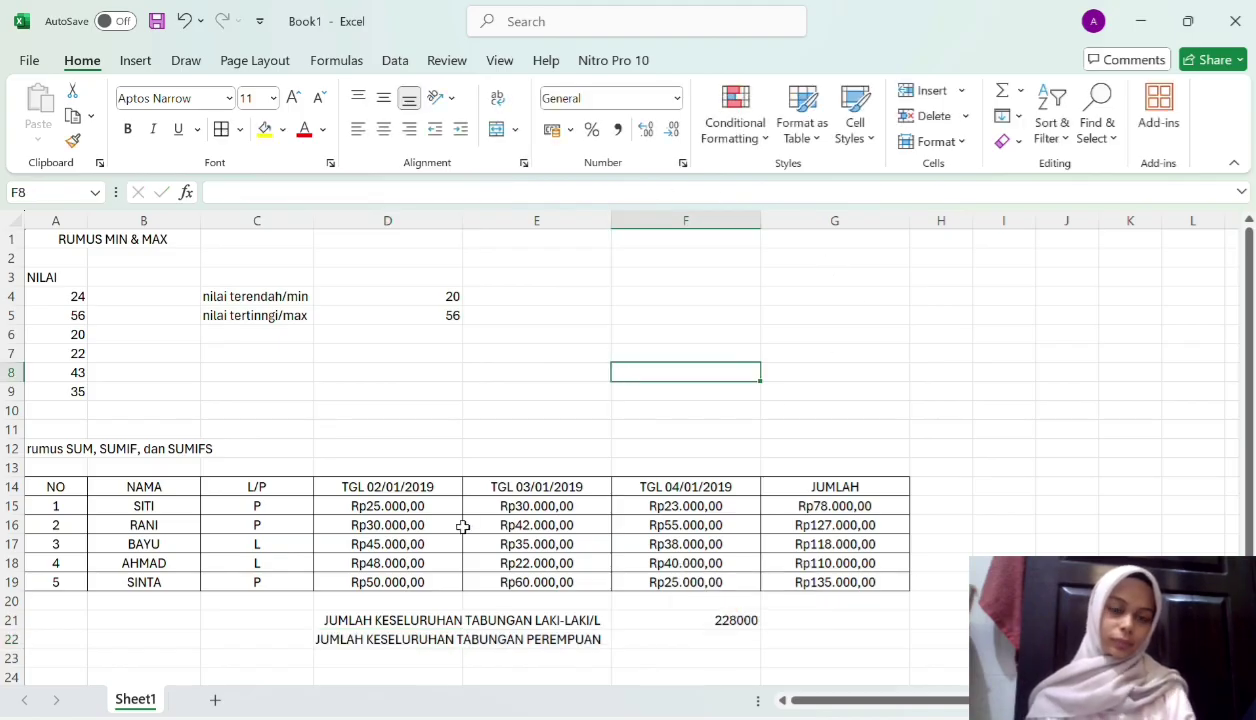
left_click(435, 638)
left_click_drag(452, 638, 535, 639)
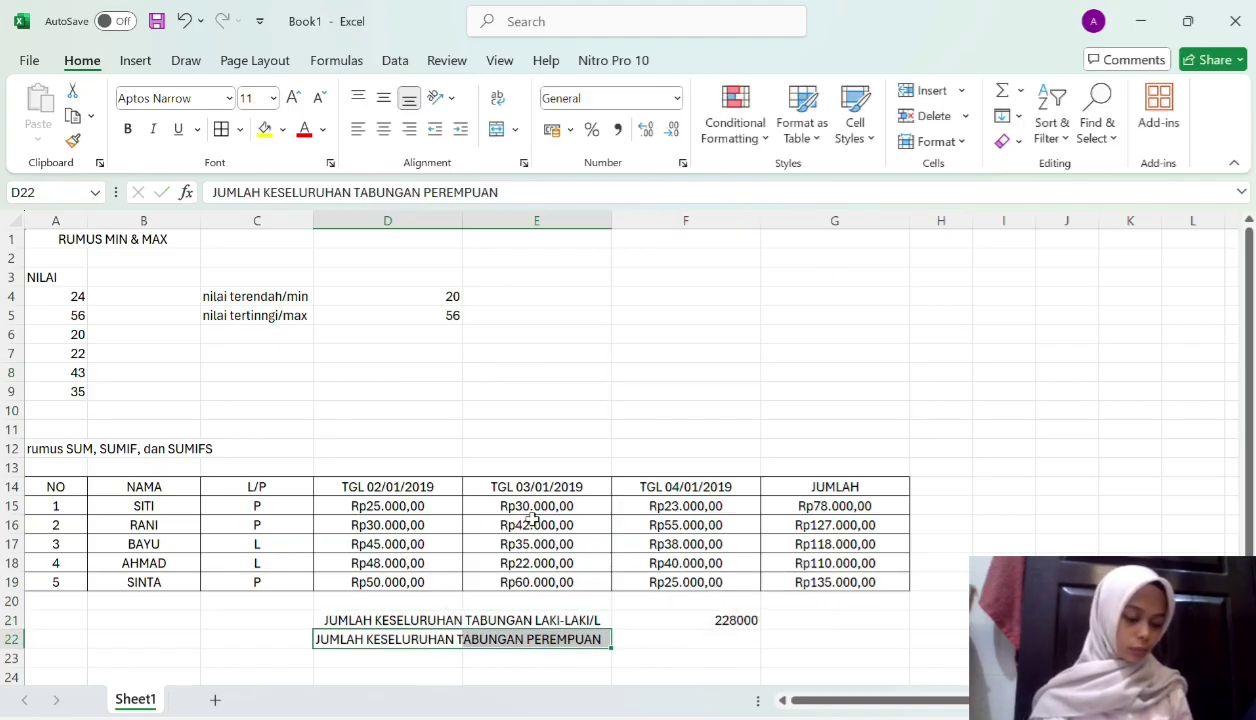
left_click(497, 129)
Total the JUMLAH amounts of the P rows in F22 with a SUMIF over C15:C19, criterion "P" and sum range G15:G19
left_click(700, 638)
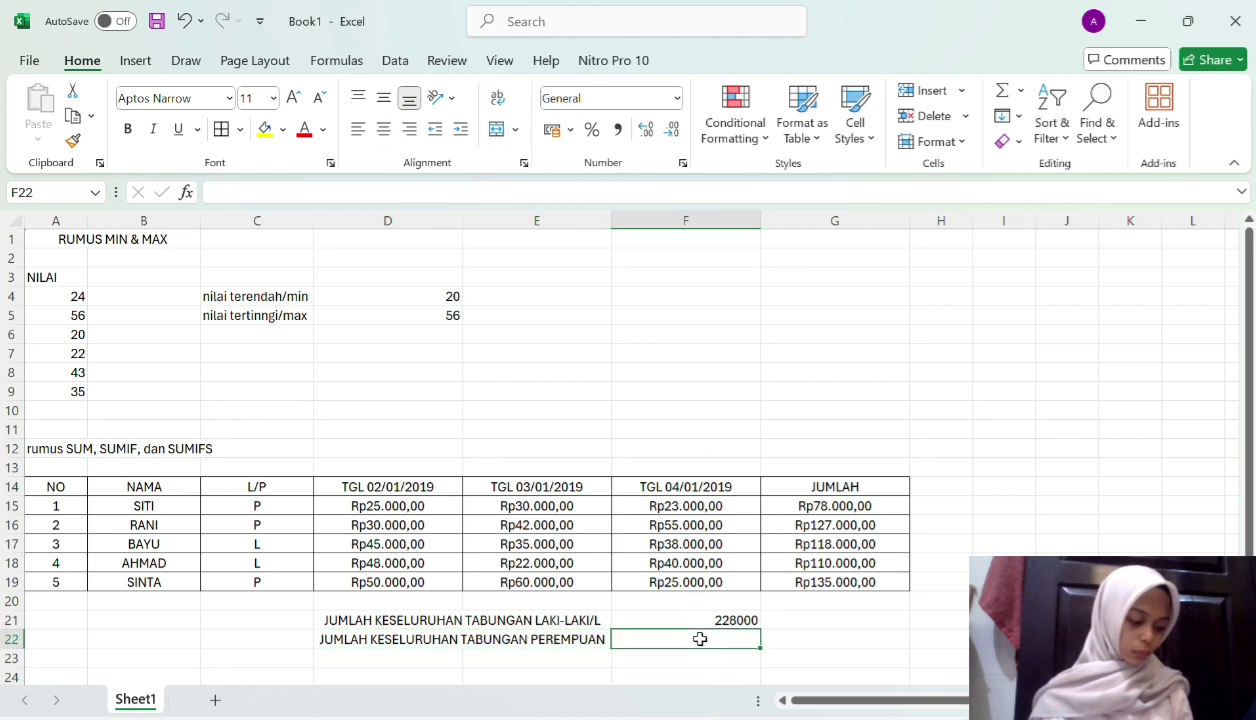
type("=SUM")
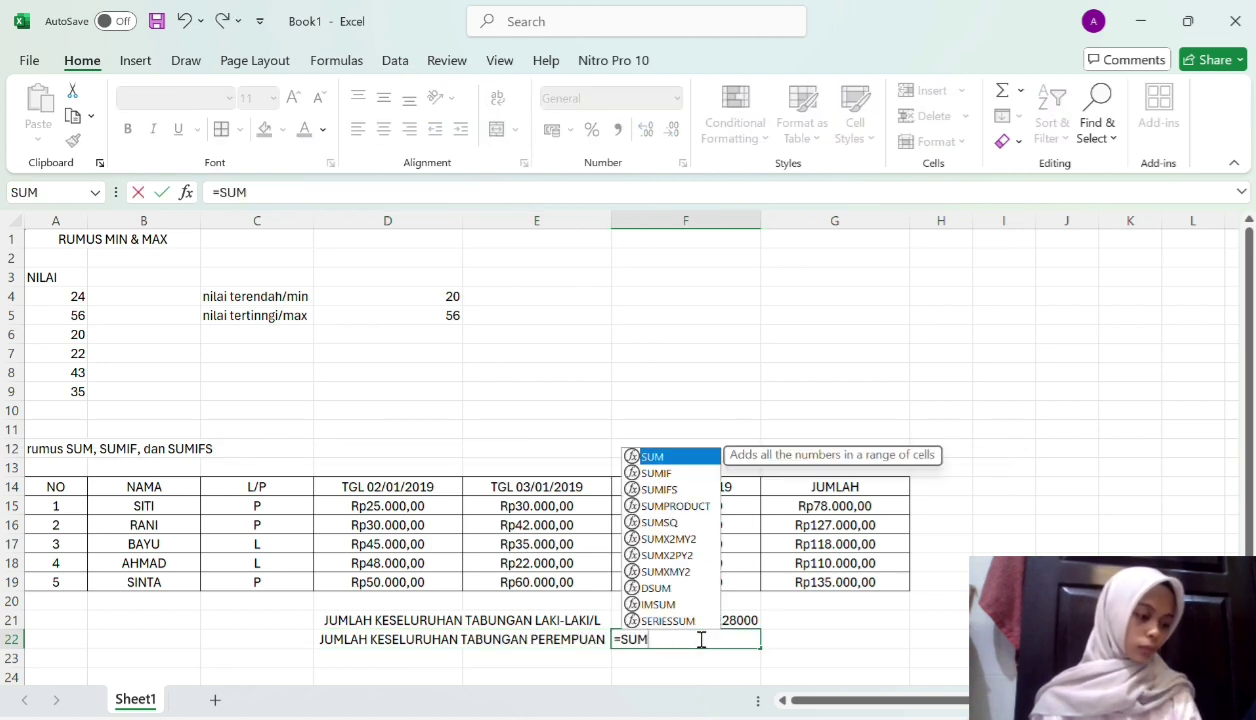
double_click(660, 473)
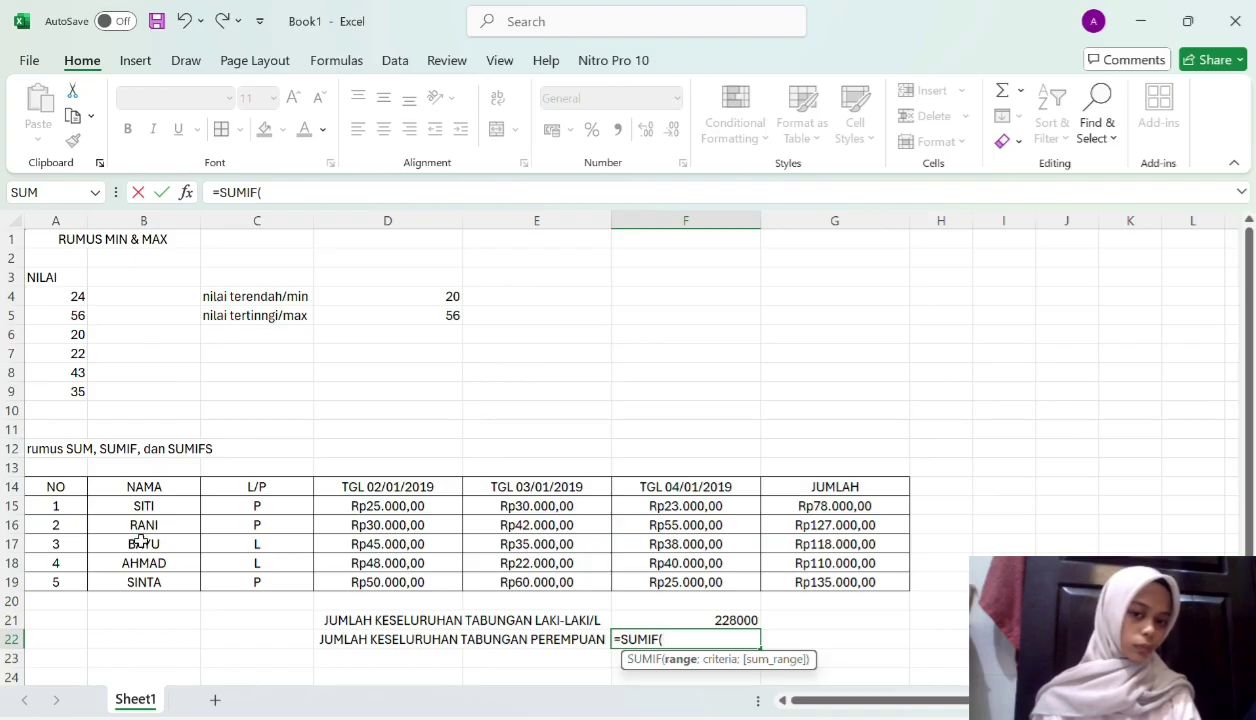
left_click_drag(227, 511, 240, 592)
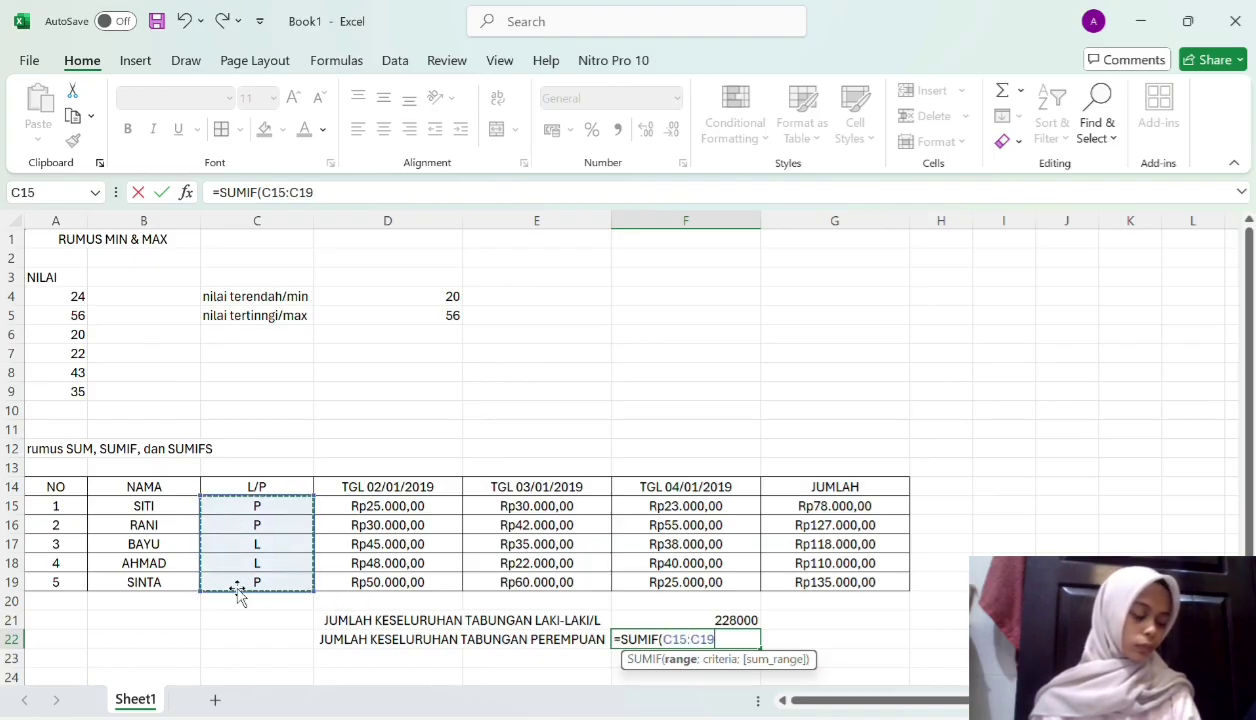
type(";")
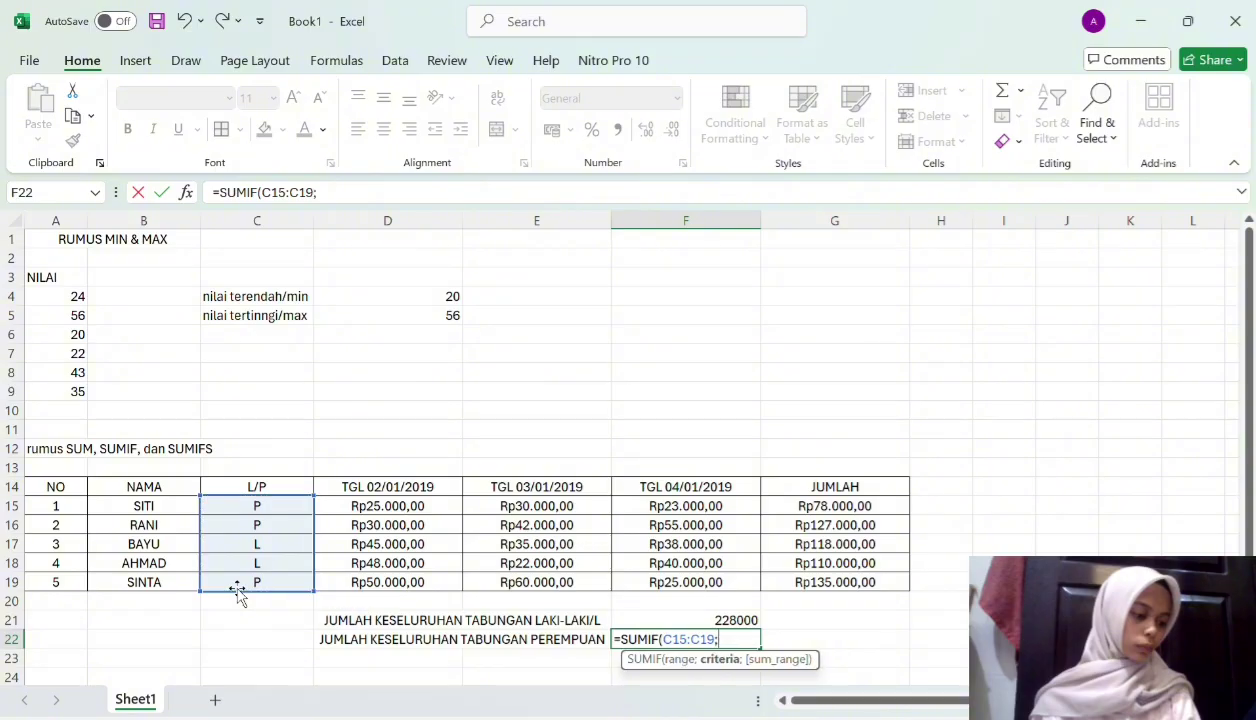
type("P")
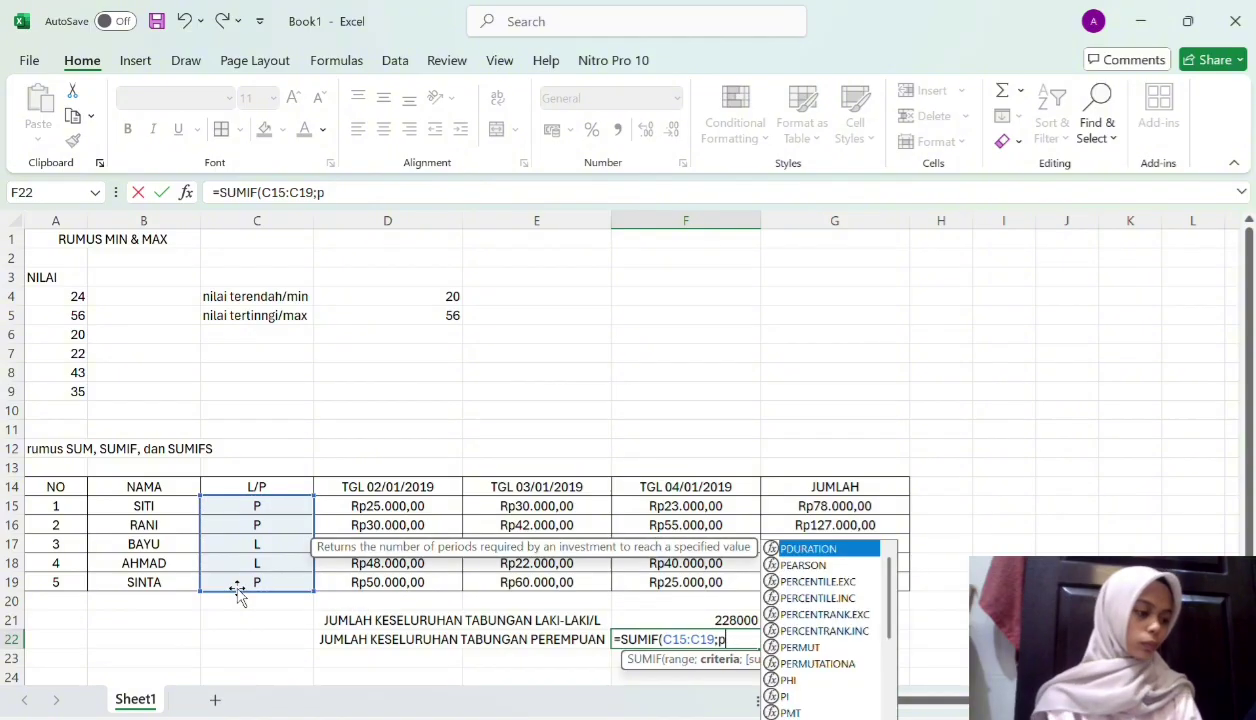
type(":")
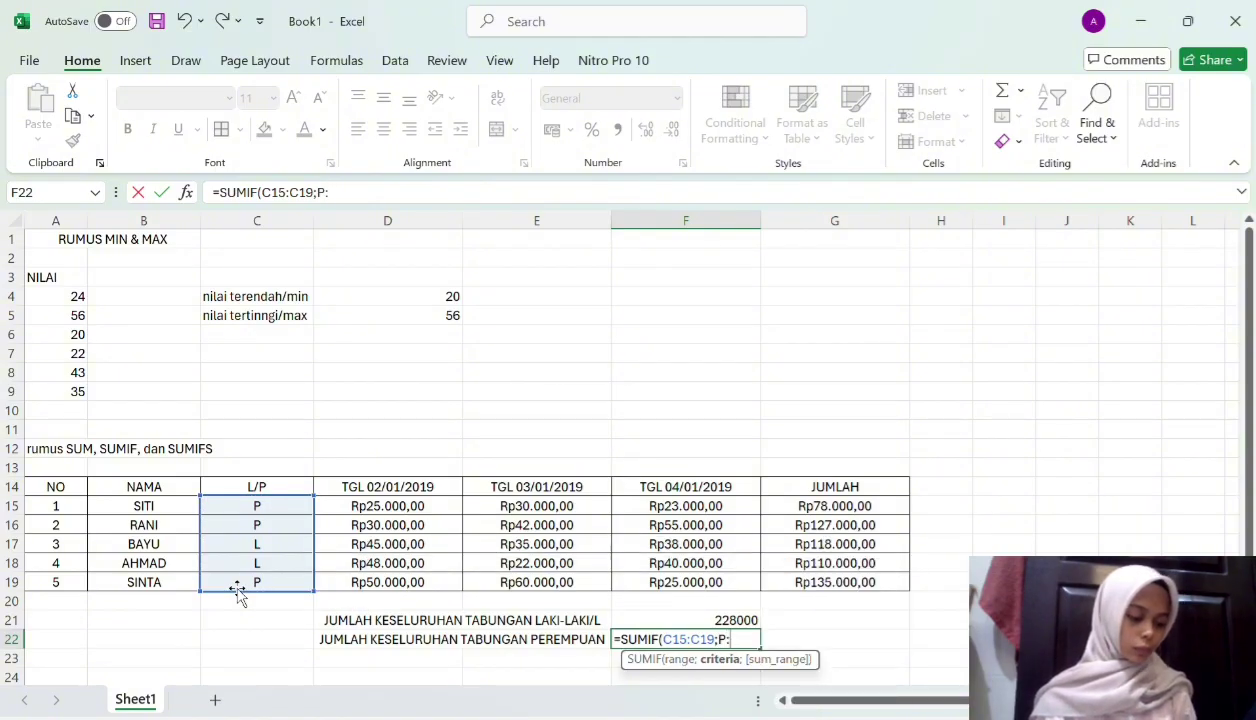
key("BackSpace")
type(";")
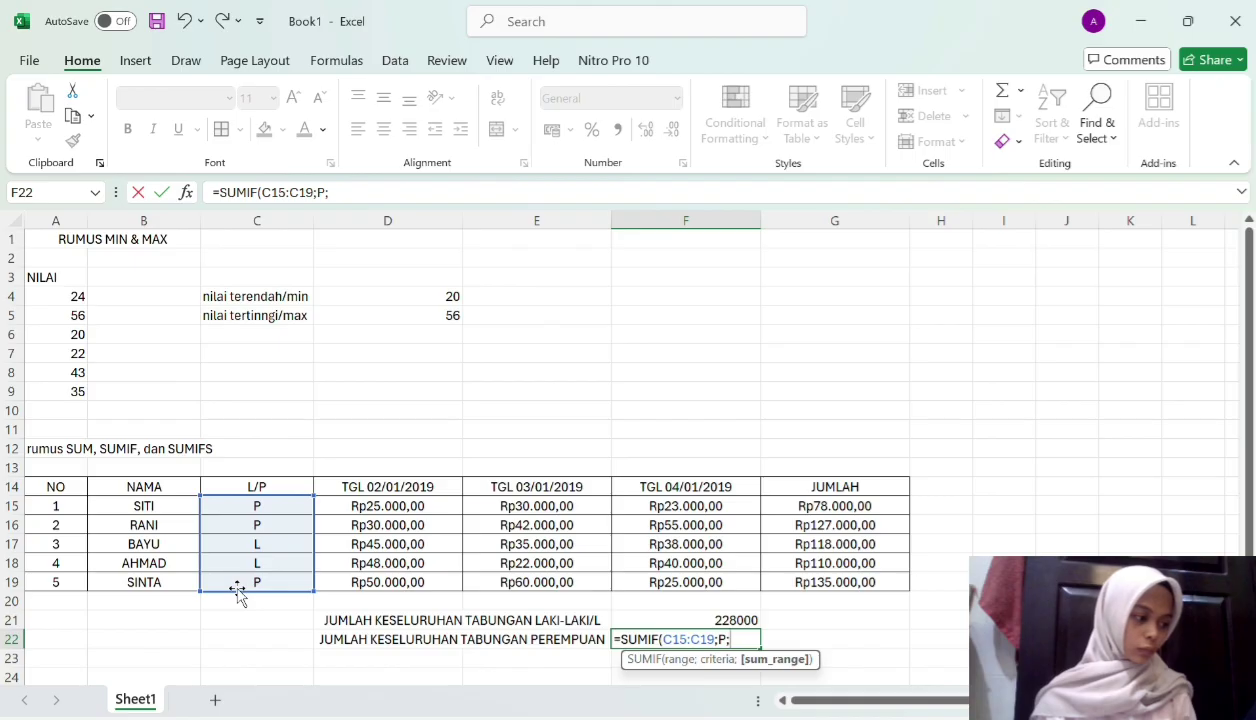
key("BackSpace")
key("BackSpace")
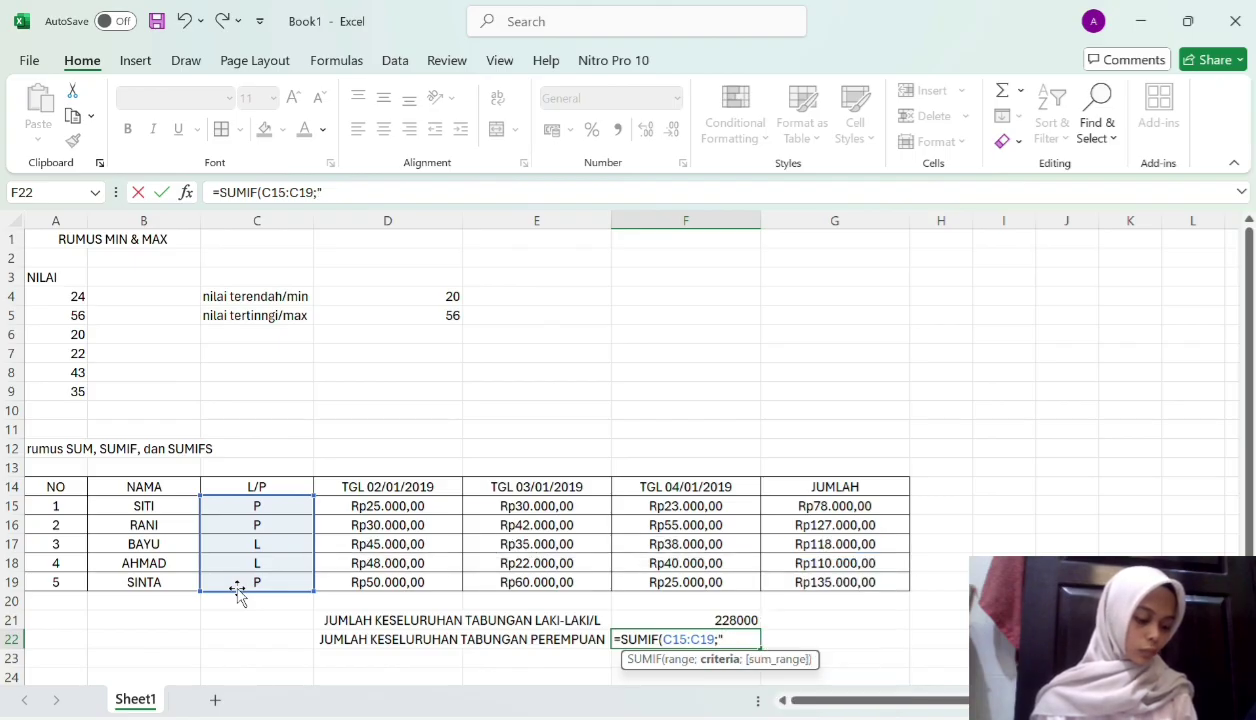
type("\"P\";")
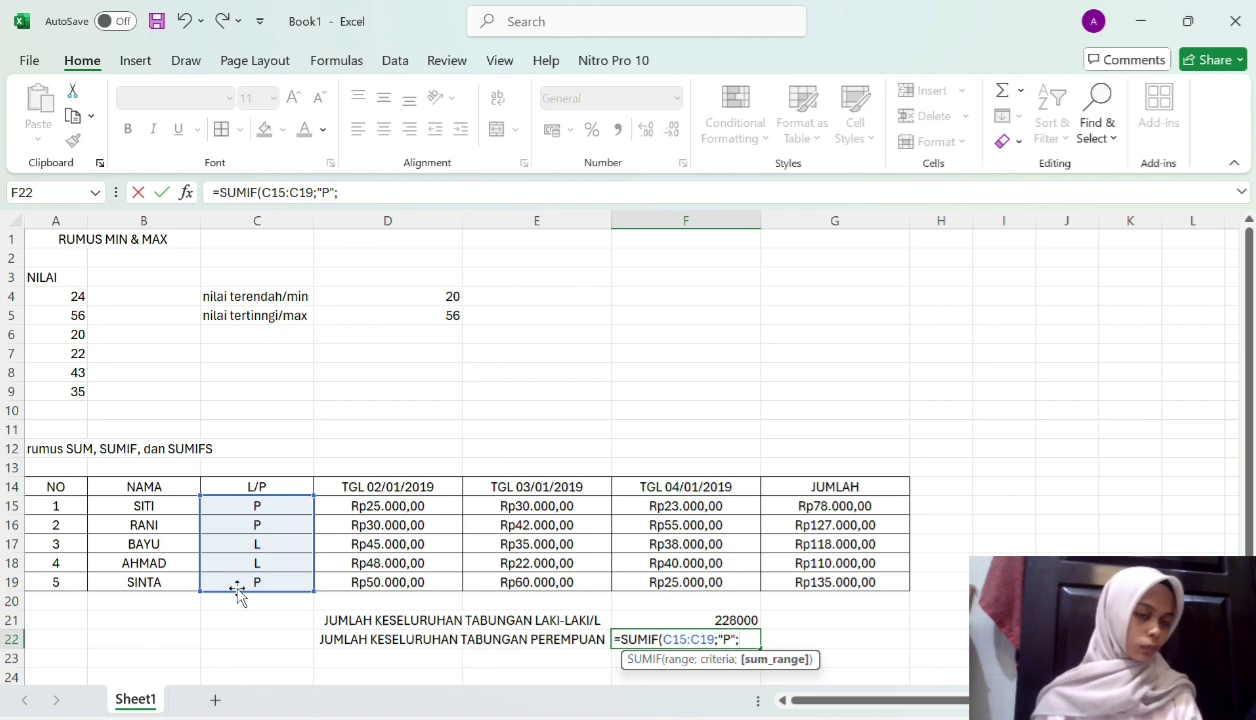
left_click_drag(778, 502, 812, 582)
key("Return")
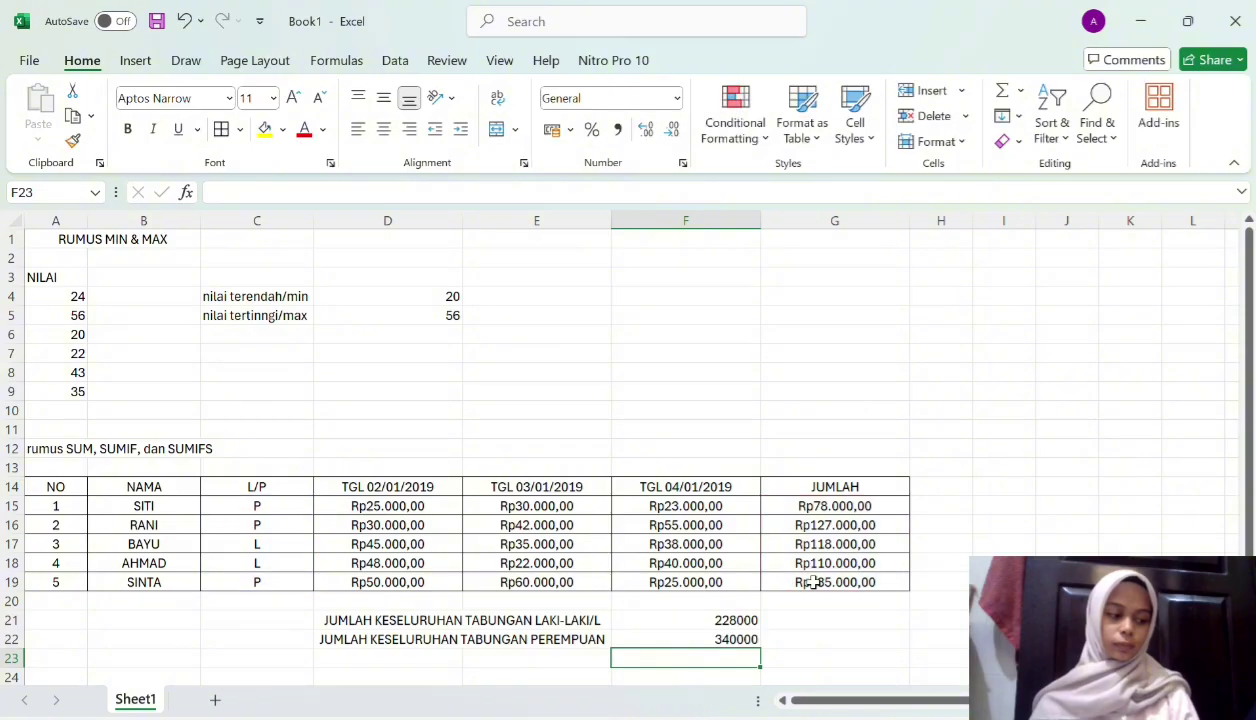
Format the two SUMIF results in F21:F22 as Currency with the Rp symbol and 2 decimal places
left_click_drag(699, 616, 694, 643)
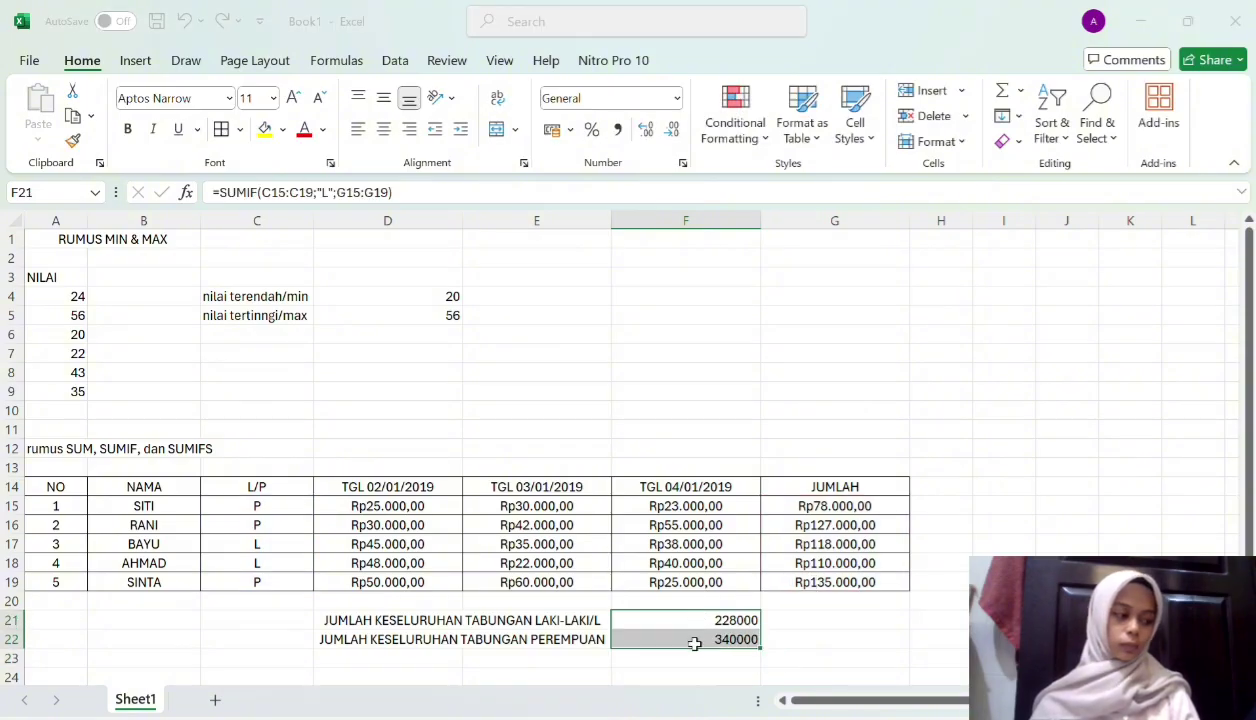
key("ctrl+1")
mouse_move(462, 228)
left_mouse_down()
mouse_move(478, 226)
mouse_move(566, 300)
mouse_move(472, 231)
left_mouse_up()
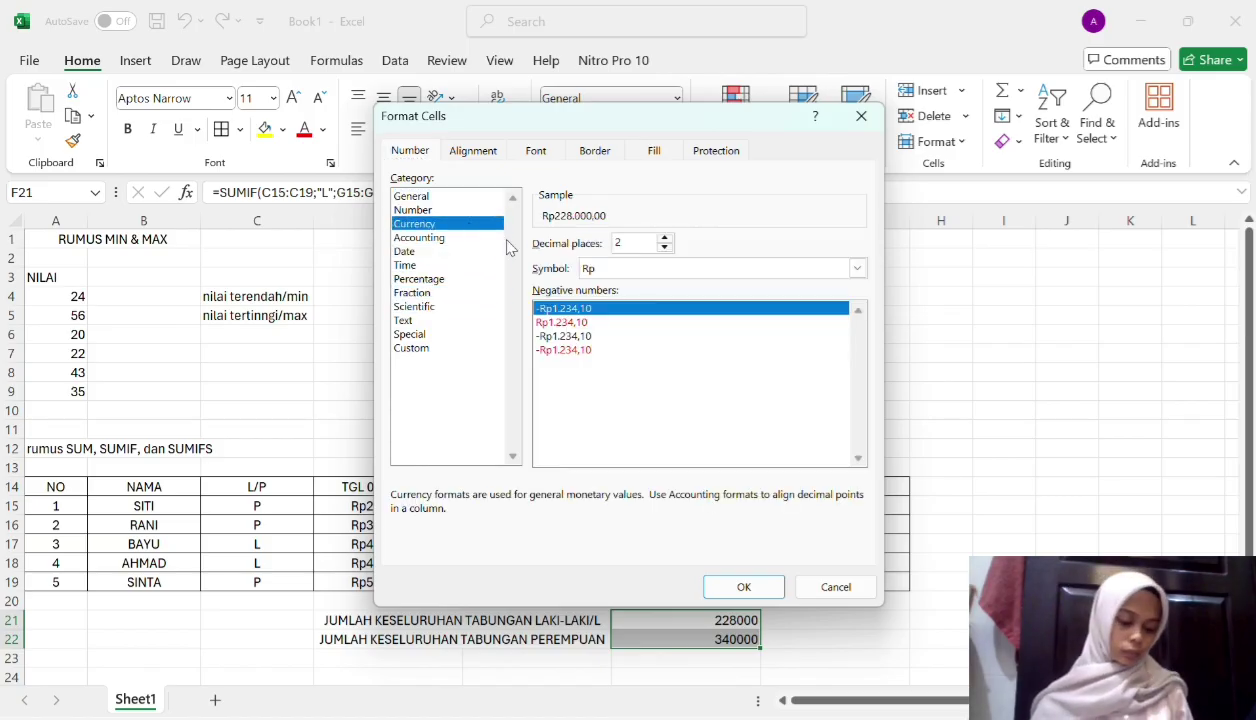
left_click(743, 587)
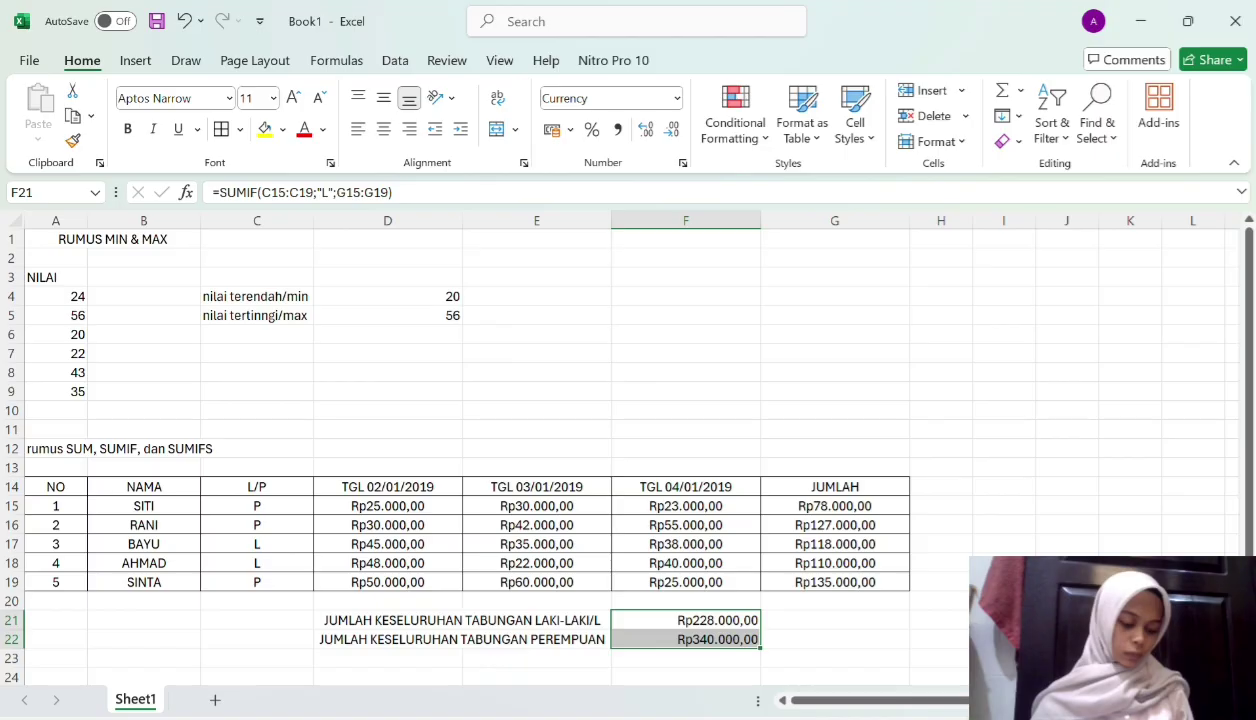
scroll(615, 450, "down", 4)
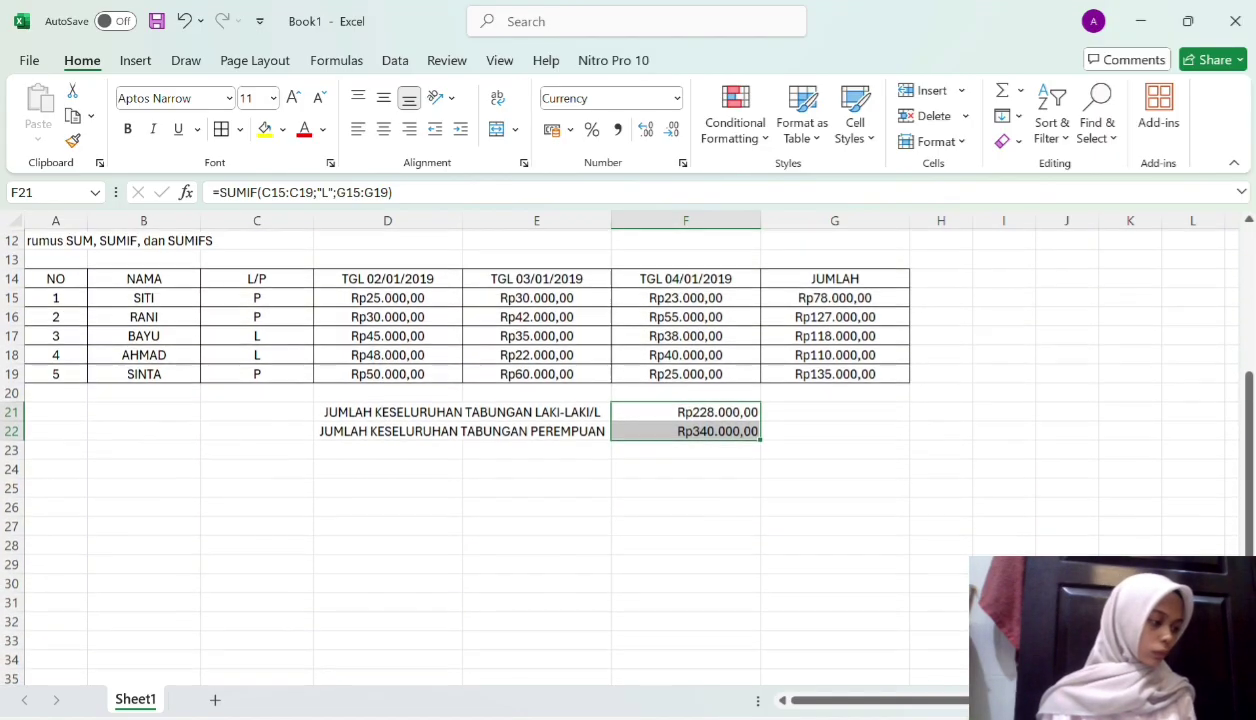
scroll(615, 450, "down", 4)
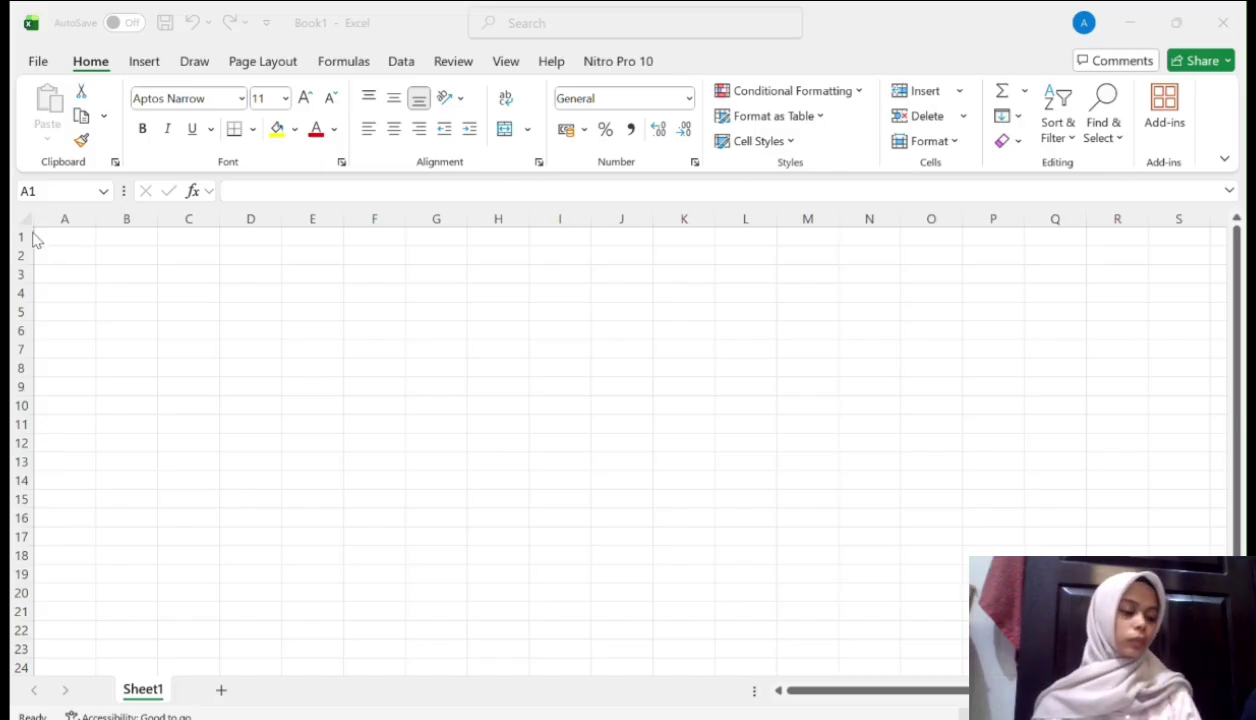
Enter the headers NO in A1 and TANGGAL FAKTUR in B1 of the blank sheet
left_click(69, 235)
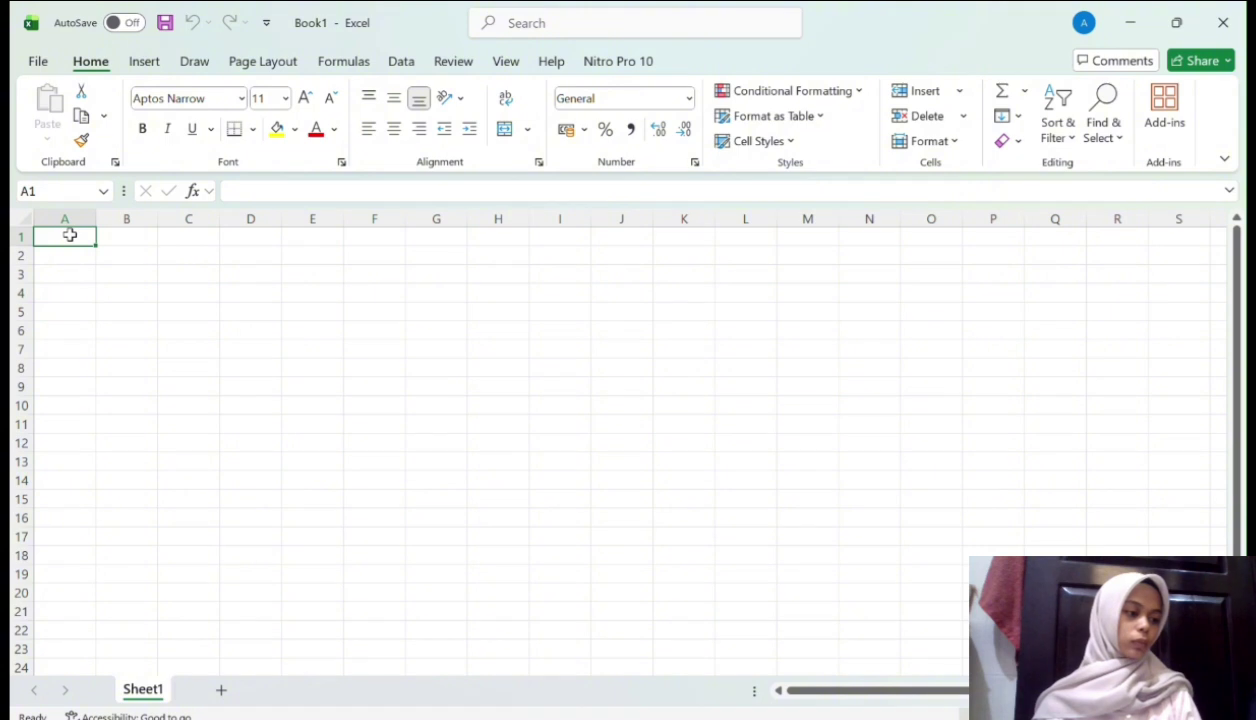
type("NO")
key("Tab")
type("TANGGAL FAKTUR")
Set the width of columns B to G to 20
left_click(120, 297)
left_click_drag(120, 237, 440, 240)
left_click(929, 140)
left_click(955, 255)
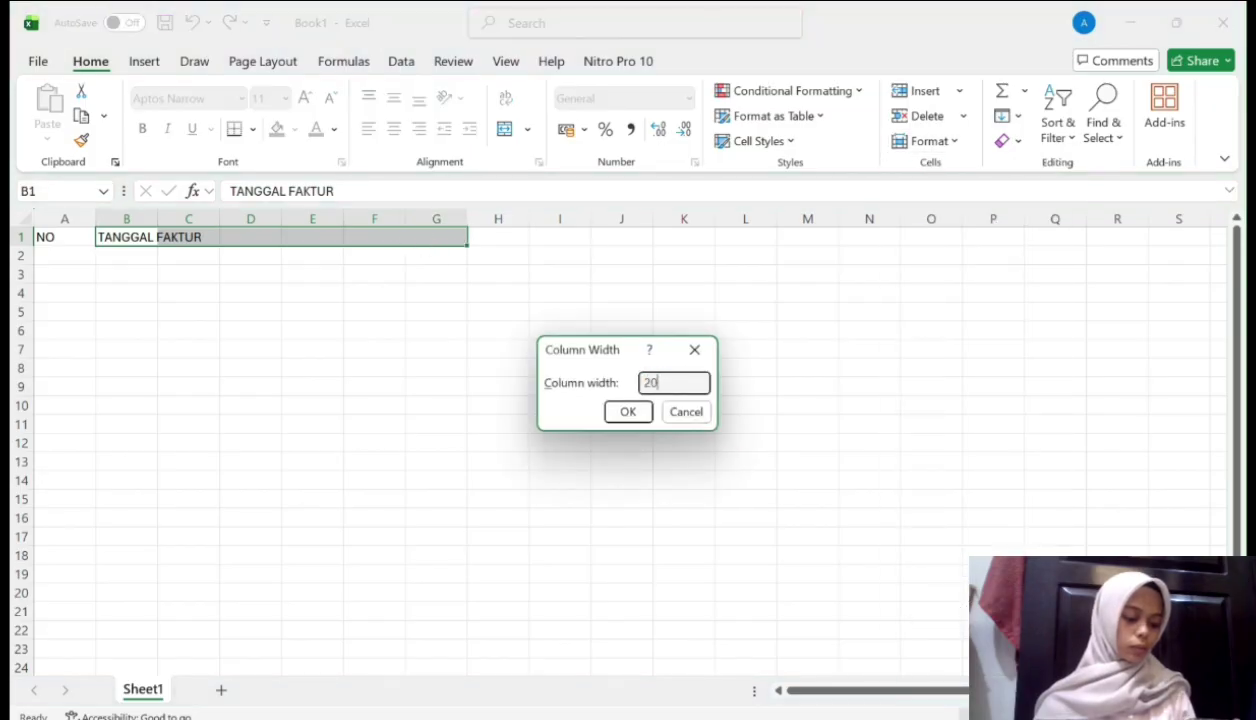
left_click(627, 411)
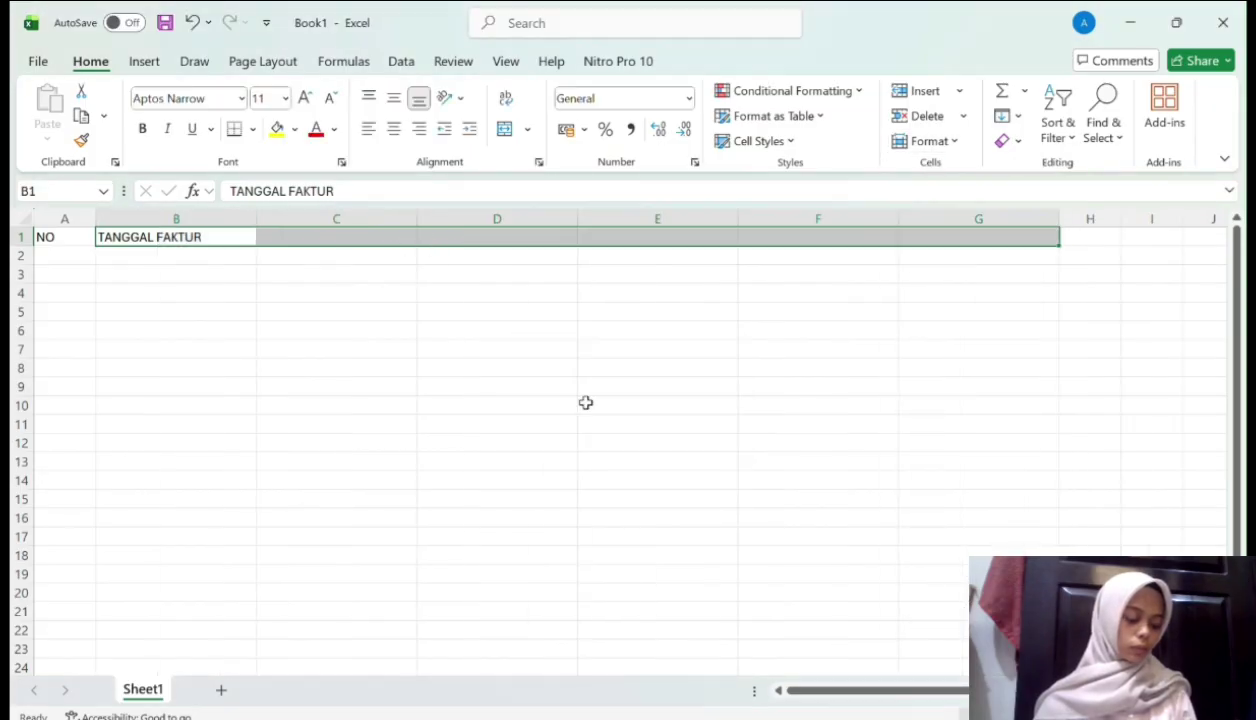
Enter the headers NAMA BARANG, KONDISI, JUMLAH, HARGA and TOTAL in C1:G1 and number the rows 1 to 8 in A2:A9
left_click_drag(319, 272, 316, 244)
double_click(316, 242)
type("NAMA BARANG")
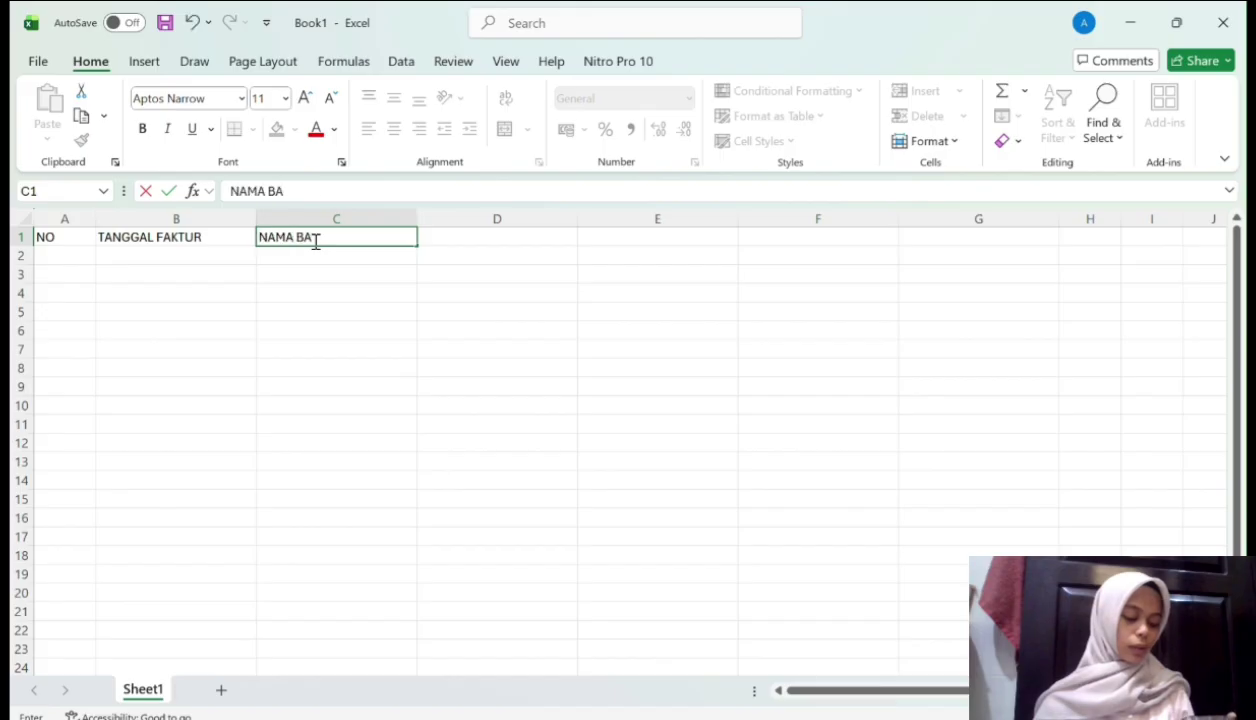
key("Tab")
type("KONDISI")
key("Tab")
type("JUMLAH")
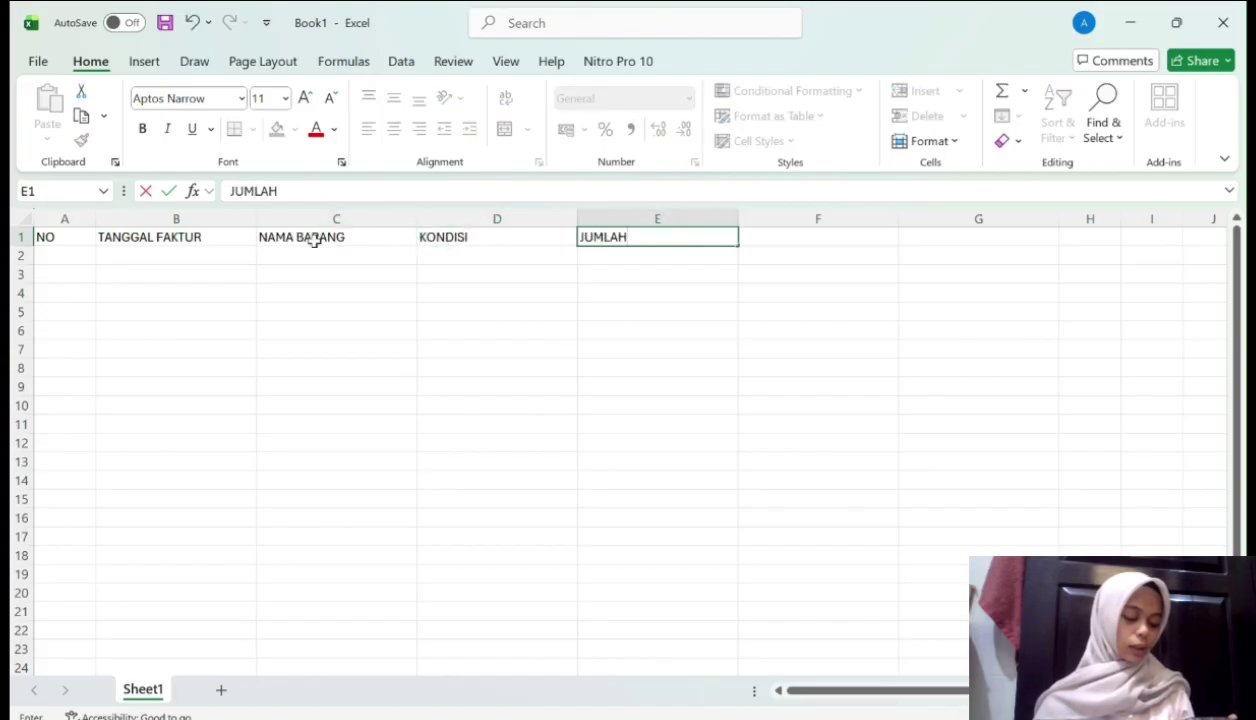
key("Tab")
type("HARGA")
key("Tab")
type("TOTAL")
left_click(73, 256)
type("1 2 3 4 5 6 7 8")
Center the contents of the table A1:G9 and apply borders to all its cells
left_click_drag(50, 237, 906, 388)
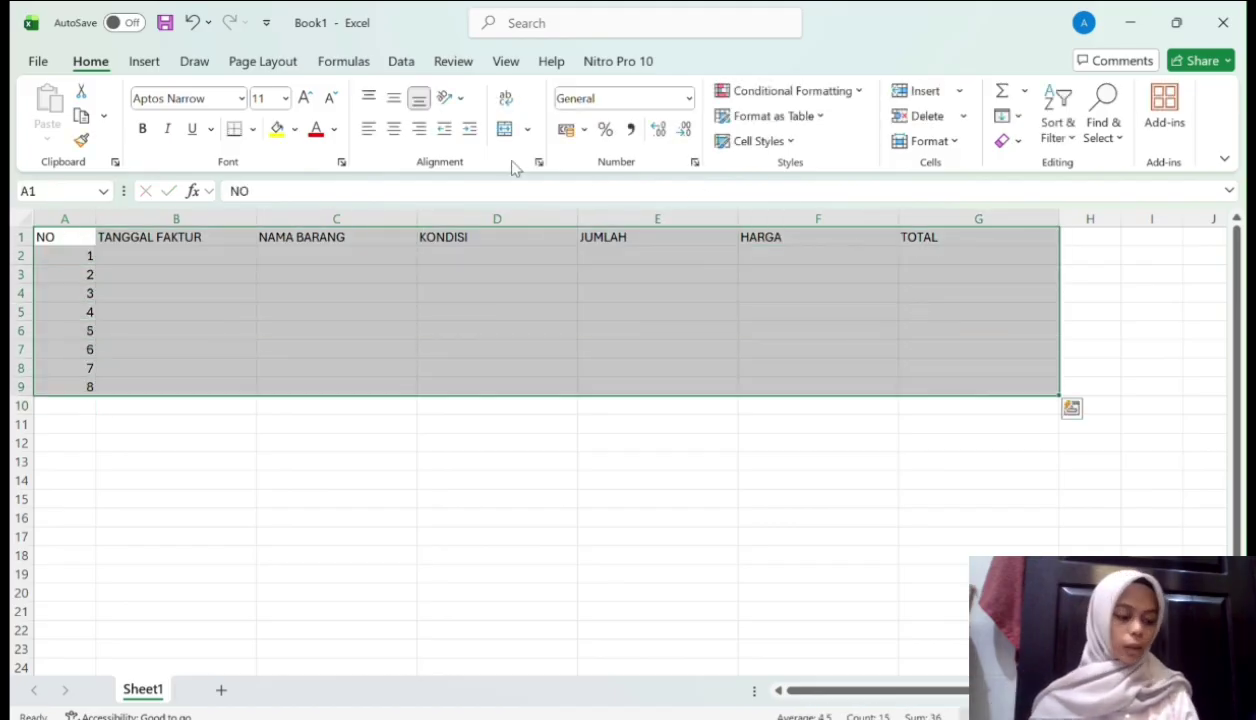
left_click(393, 128)
left_click(253, 129)
left_click(280, 318)
Enter the consecutive invoice dates 20 MEI 2019 to 27 MEI 2019 in B2:B9
left_click(165, 258)
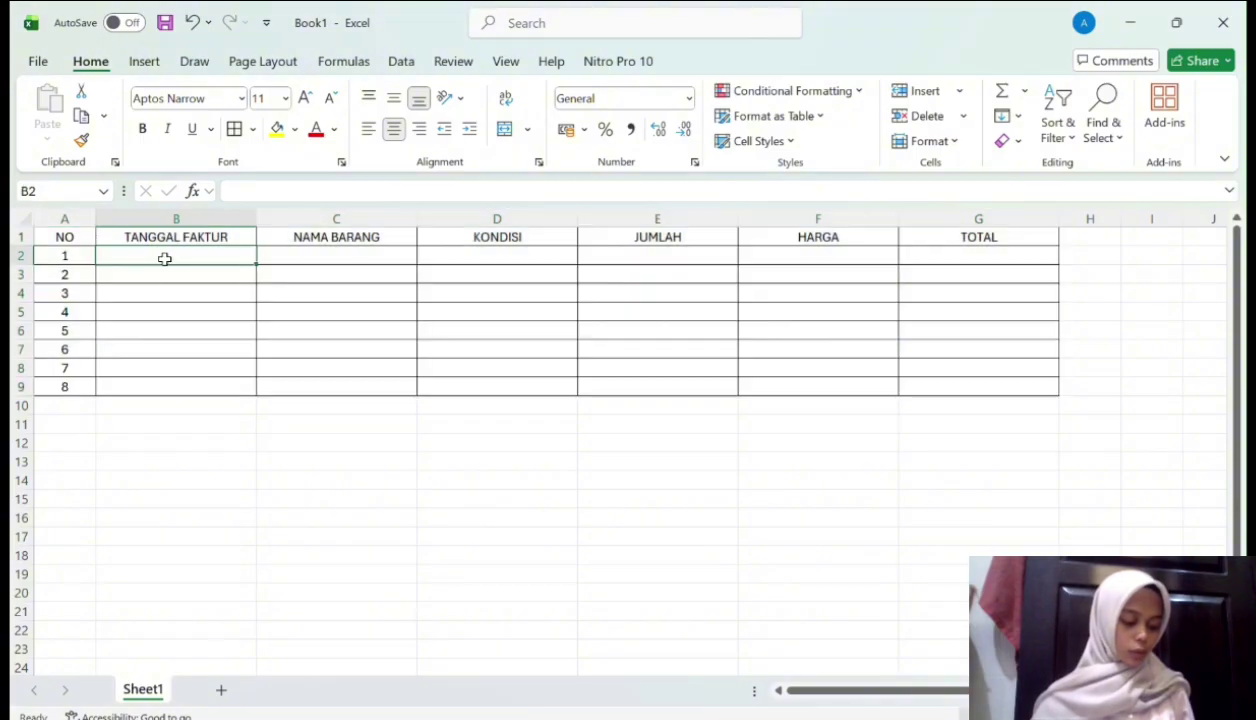
type("20 MEI 2019")
key("Tab")
key("Return")
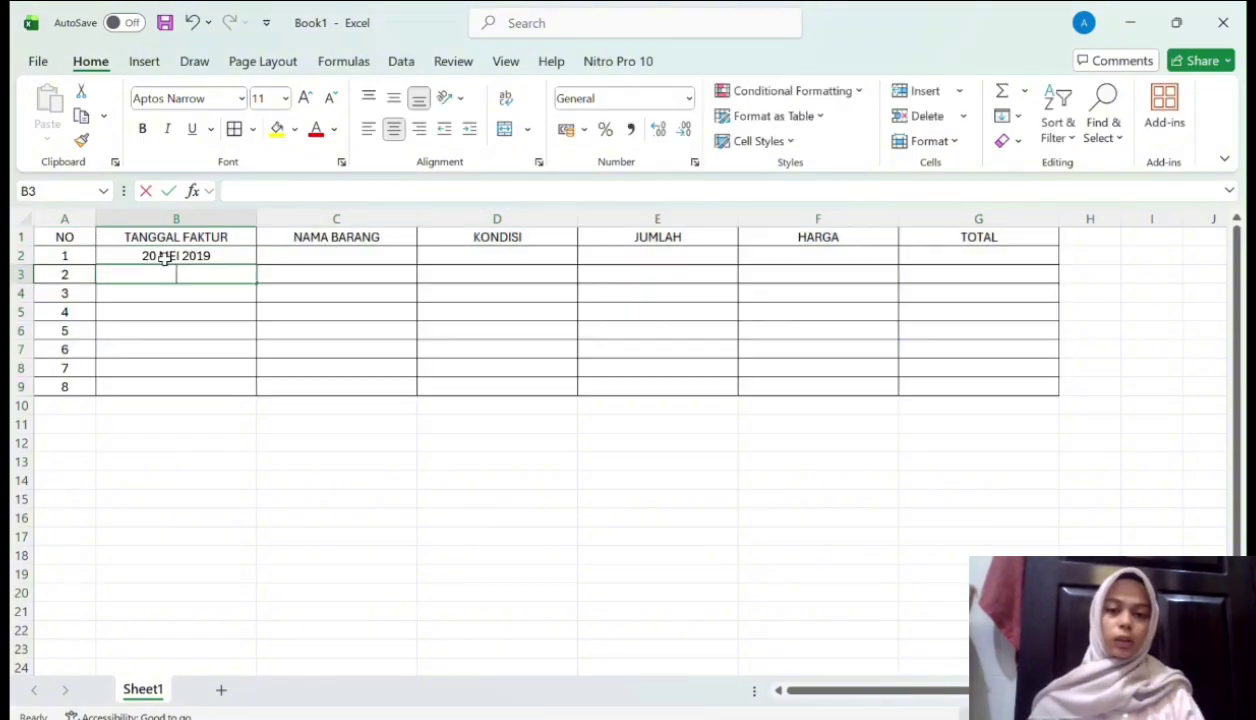
type("21 MEI 2019")
key("Return")
type("22 MEI 2019")
key("Return")
type("23 MEI 2019")
key("Return")
type("24 MEI 2019")
key("Return")
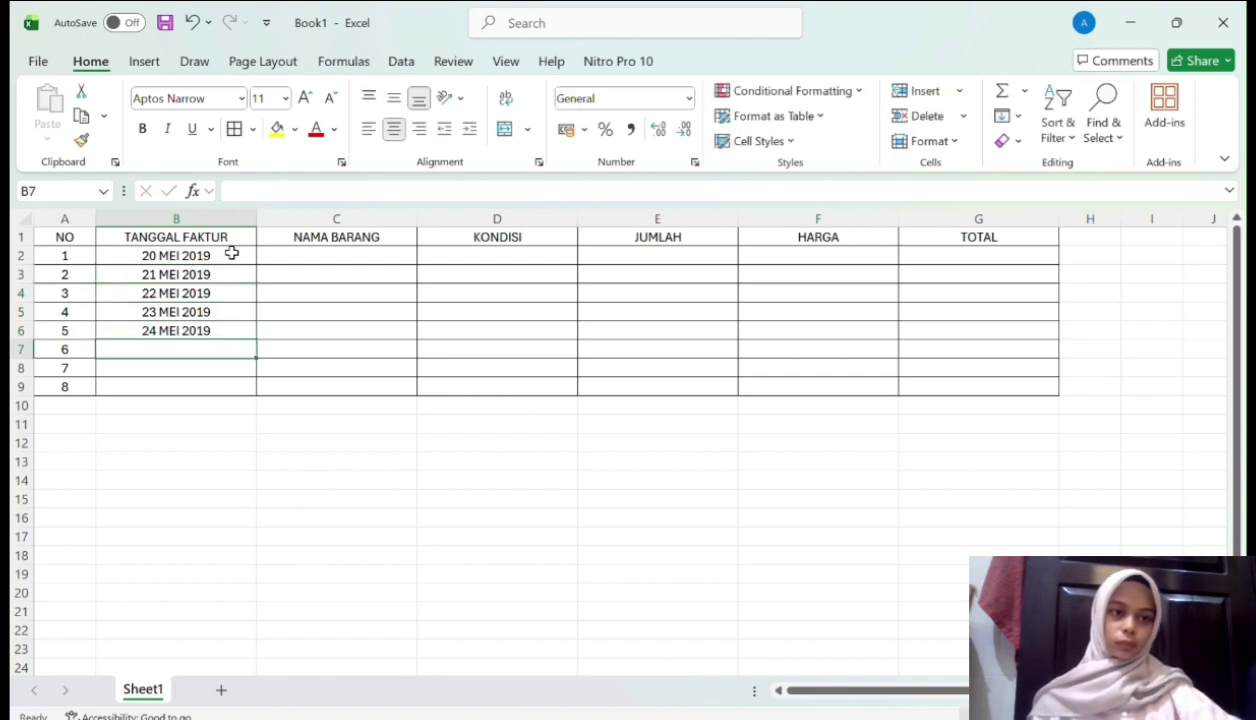
type("25 MEI 2019")
key("Return")
type("26 MEI 2019")
key("Return")
type("27 MEI 2019")
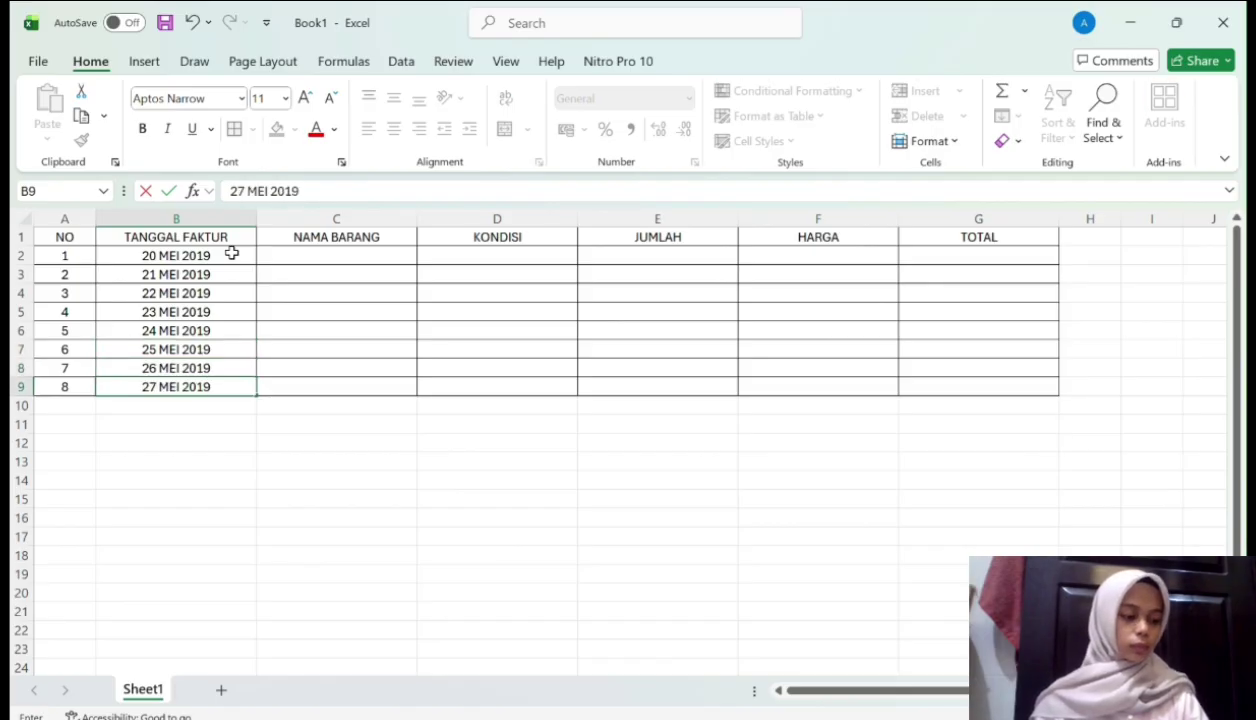
Fill the NAMA BARANG cells C2, C4 and C5 with HARDIKS EKSTERNAL, and C3 and C6 with MONITOR LCD
left_click(297, 255)
type("HARDIKS EKSTERNAL")
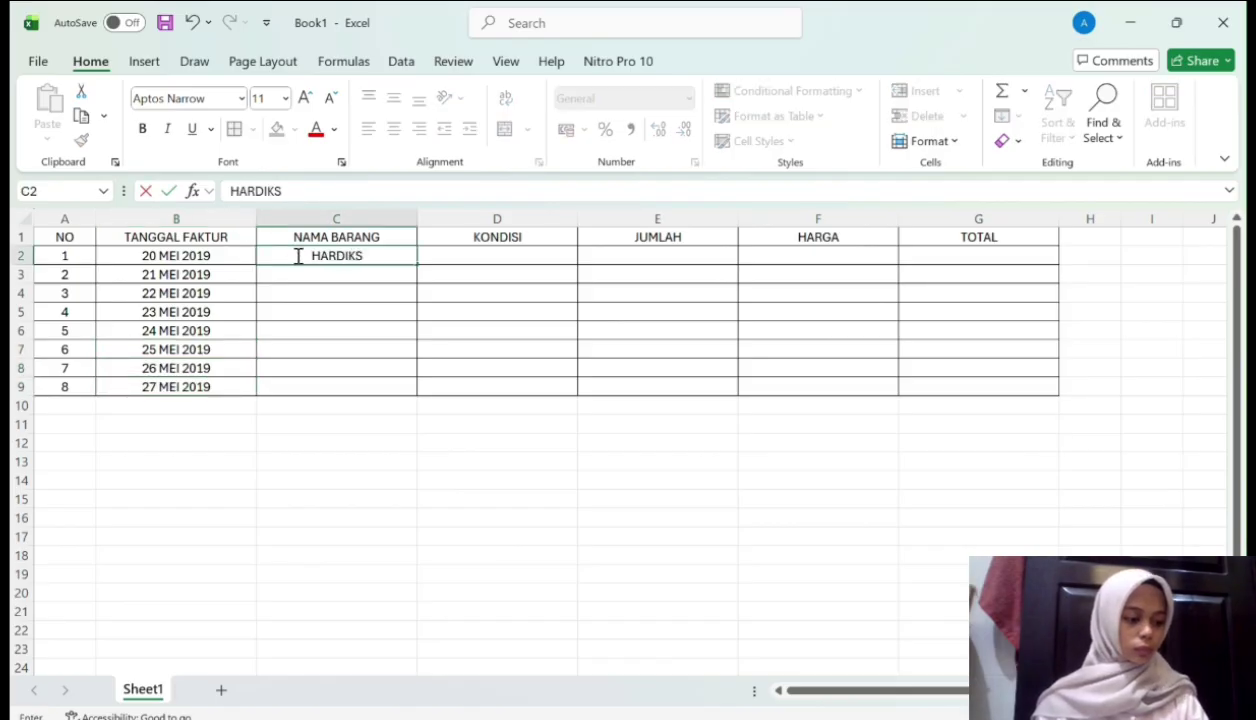
key("Return")
type("MONITOR LCD")
key("Return")
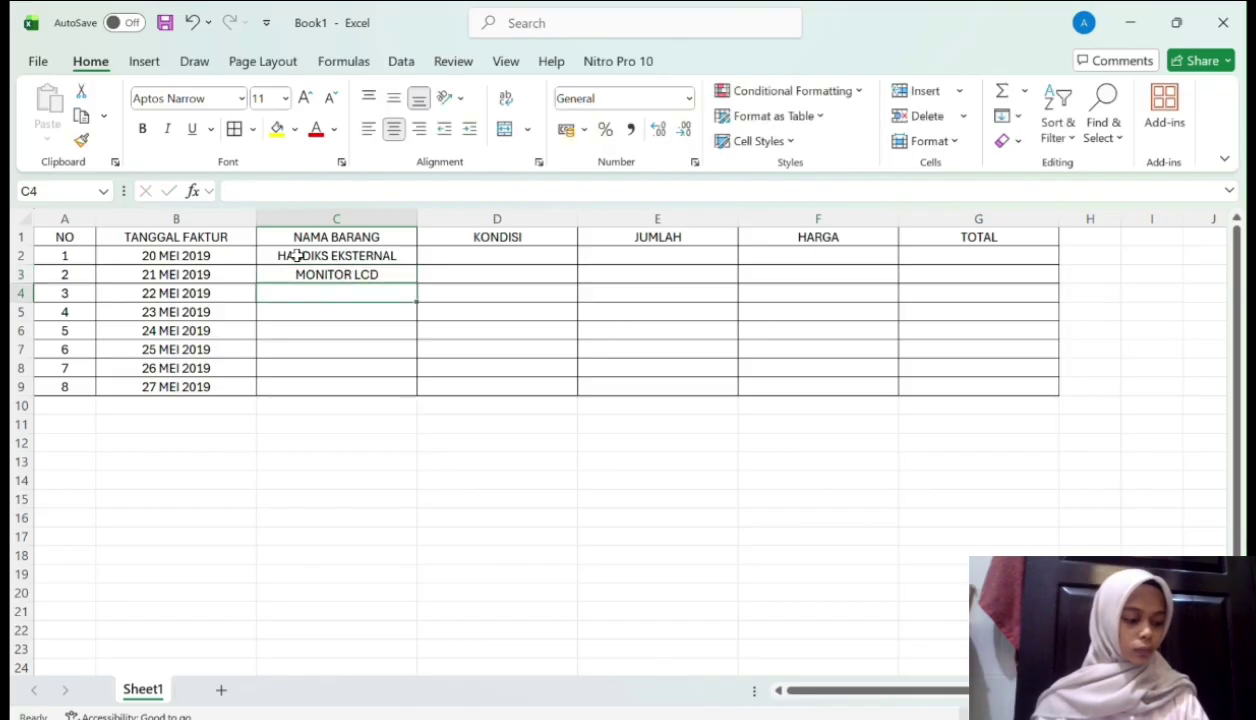
type("HARDIKS EKSTERNAL")
key("Return")
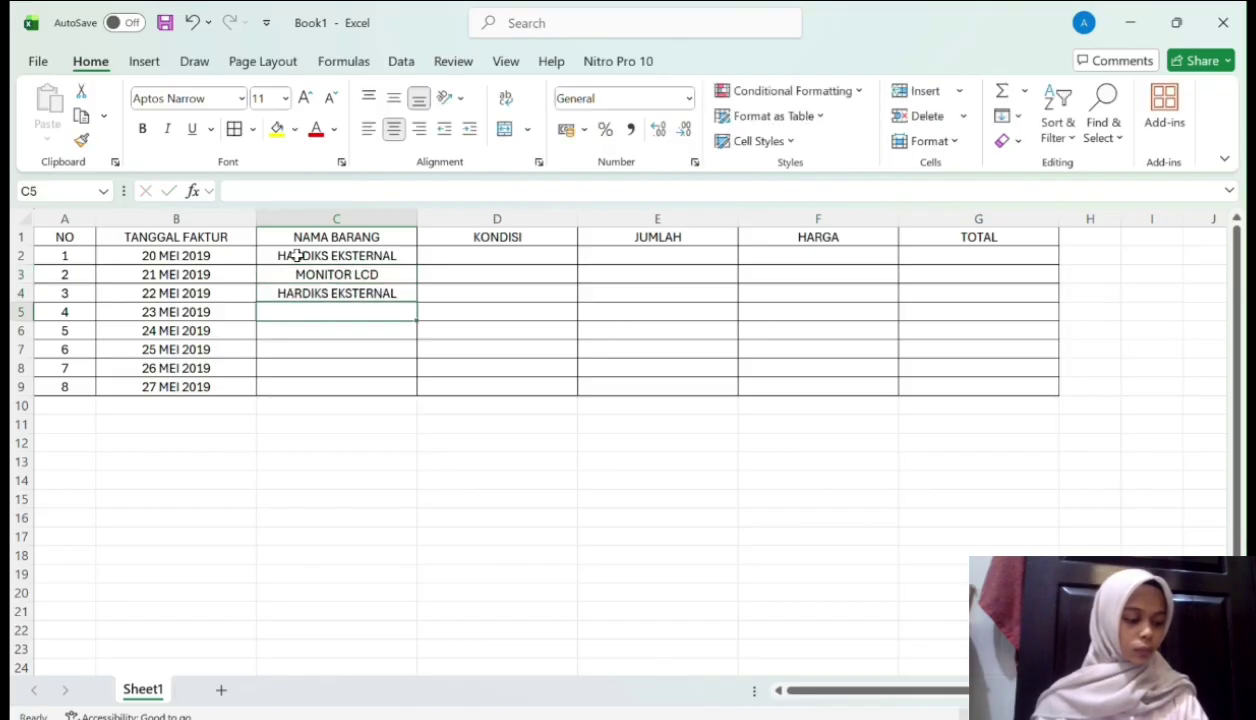
type("H")
key("Return")
type("M")
key("Return")
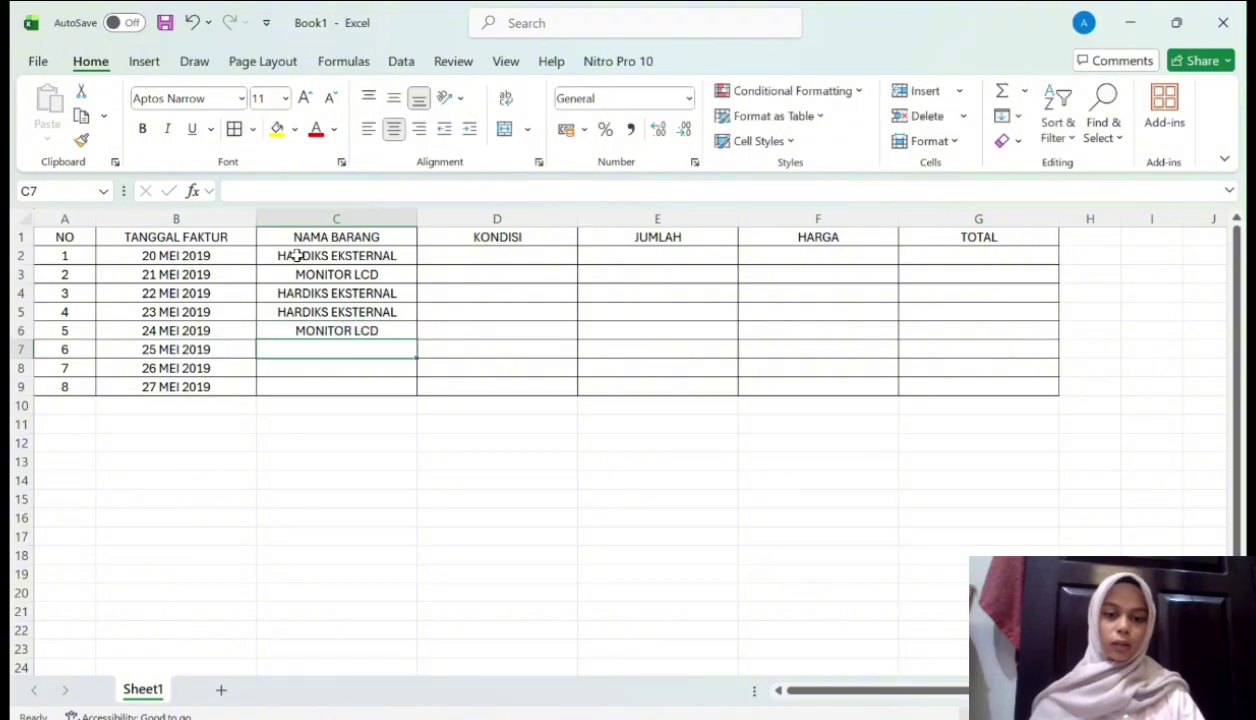
Enter POWER SUPPLY as the item name in C7:C9
type("POWER SUPPLY")
key("Return")
type("P")
key("Return")
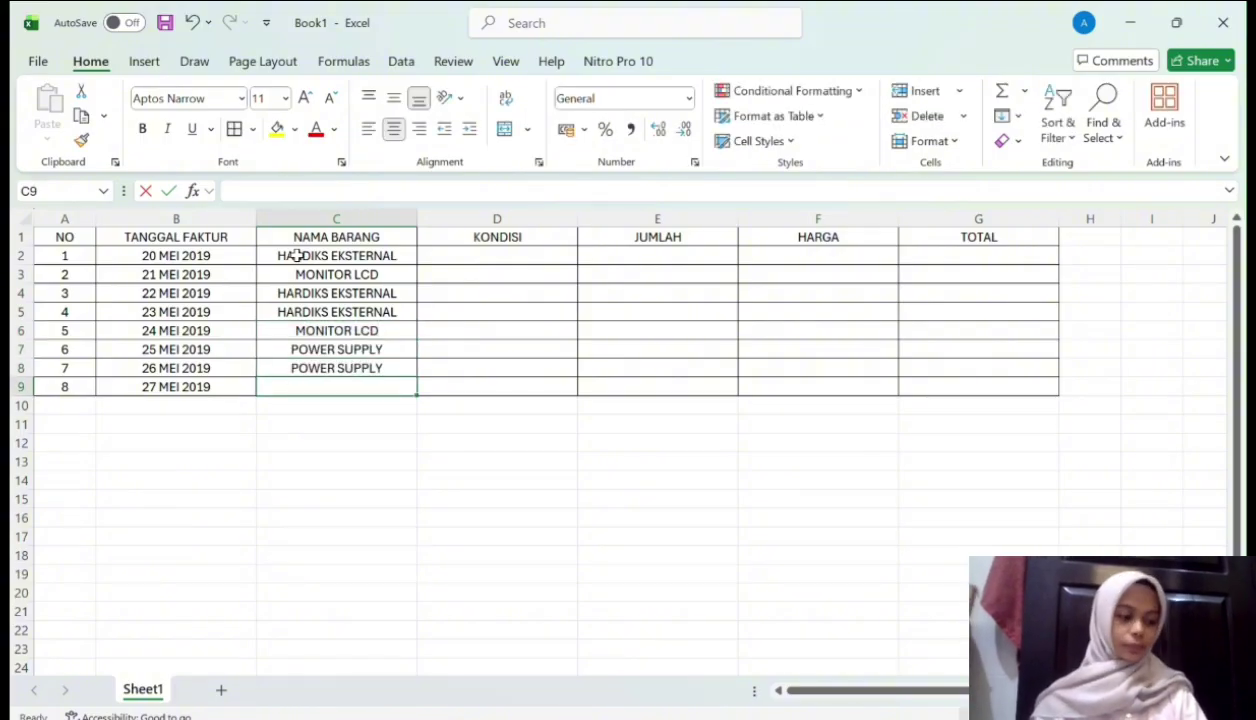
type("P")
key("Return")
Fill the KONDISI column D2:D9 with ORI, ORI, NON ORI, ORI, NON ORI, ORI, ORI and NON ORI
left_click(489, 254)
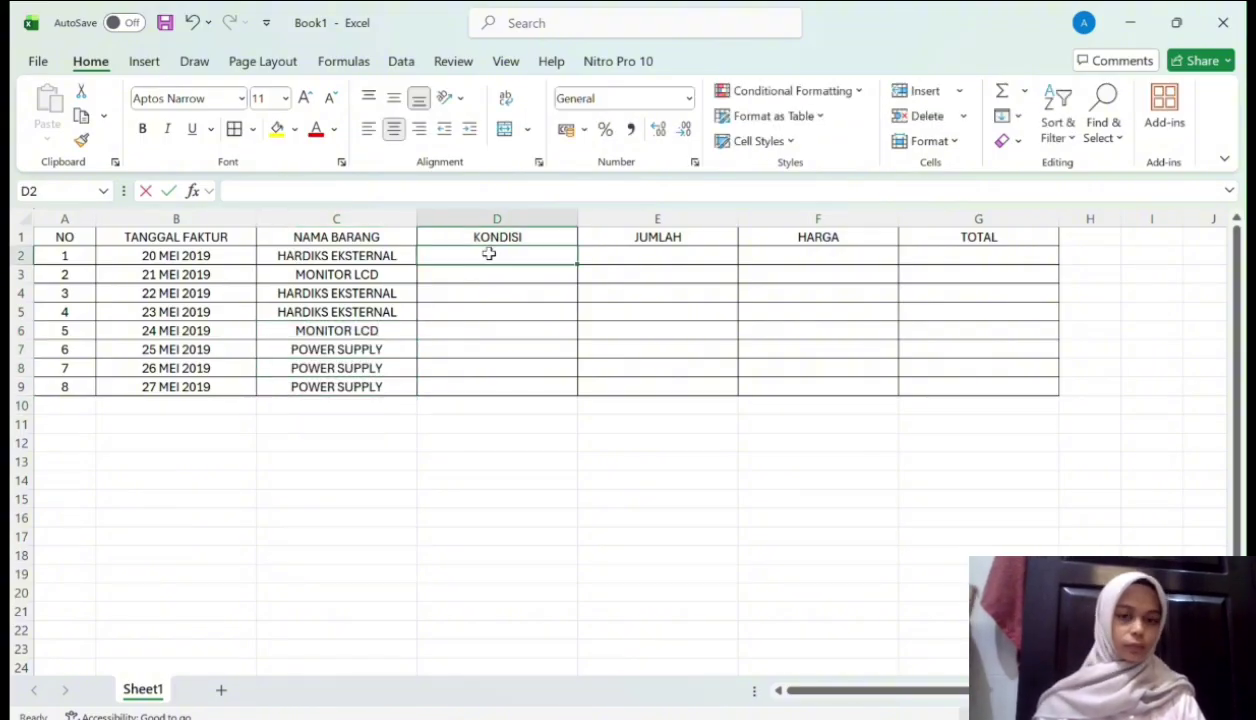
type("ORI")
key("Return")
type("O")
key("Return")
type("NON ORI")
key("Return")
type("ORI")
key("Return")
type("N")
key("Return")
type("O")
key("Return")
type("O")
key("Return")
type("N")
key("Return")
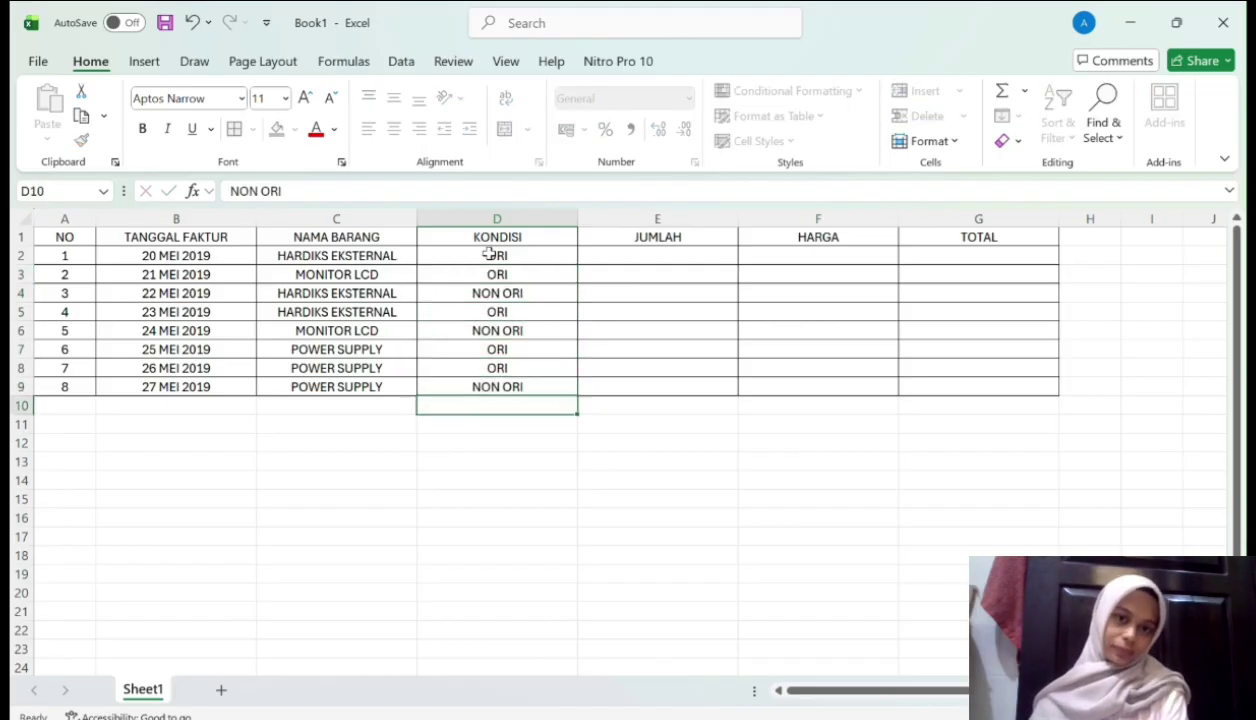
Change the NON ORI entries in D4, D6 and D9 to NO ORI
double_click(501, 293)
key("BackSpace")
double_click(497, 330)
key("BackSpace")
double_click(497, 386)
key("BackSpace")
Enter the JUMLAH quantities 12, 5, 9, 21, 10, 15, 32 and 26 in E2:E9
left_click(691, 256)
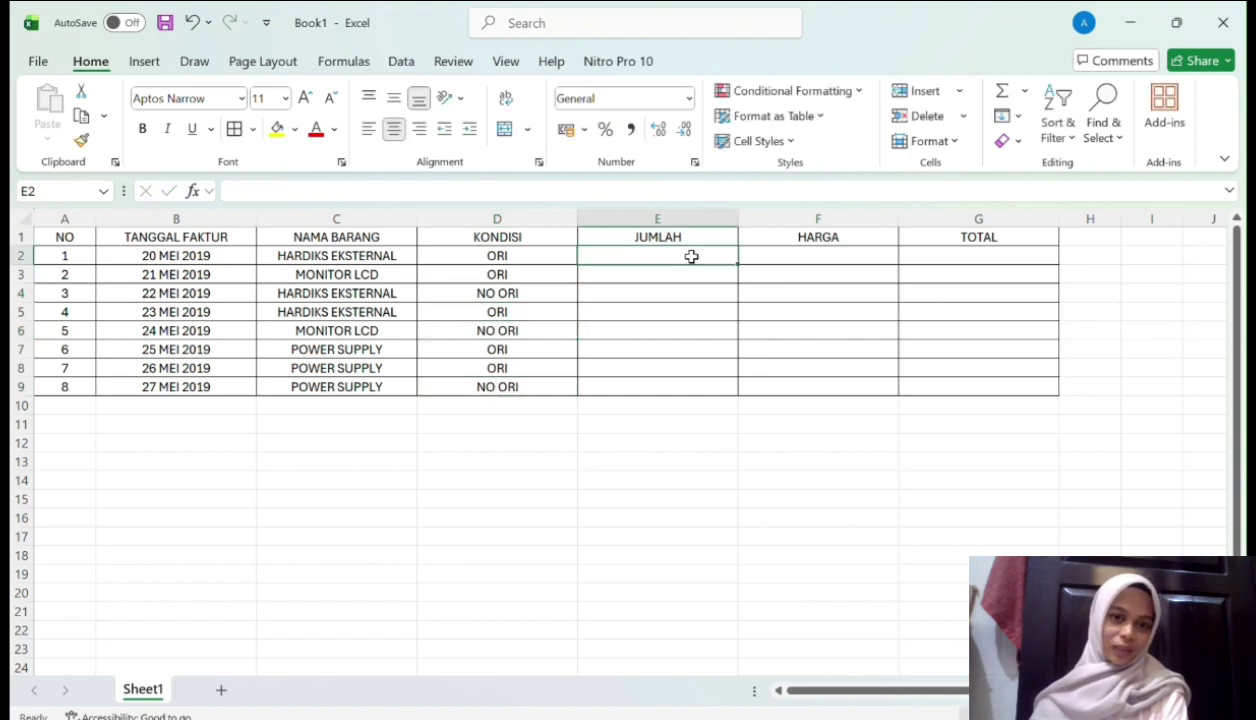
type("12")
key("Return")
type("5")
key("Return")
type("9")
key("Return")
type("21")
key("Return")
type("10")
key("Return")
type("15")
key("Return")
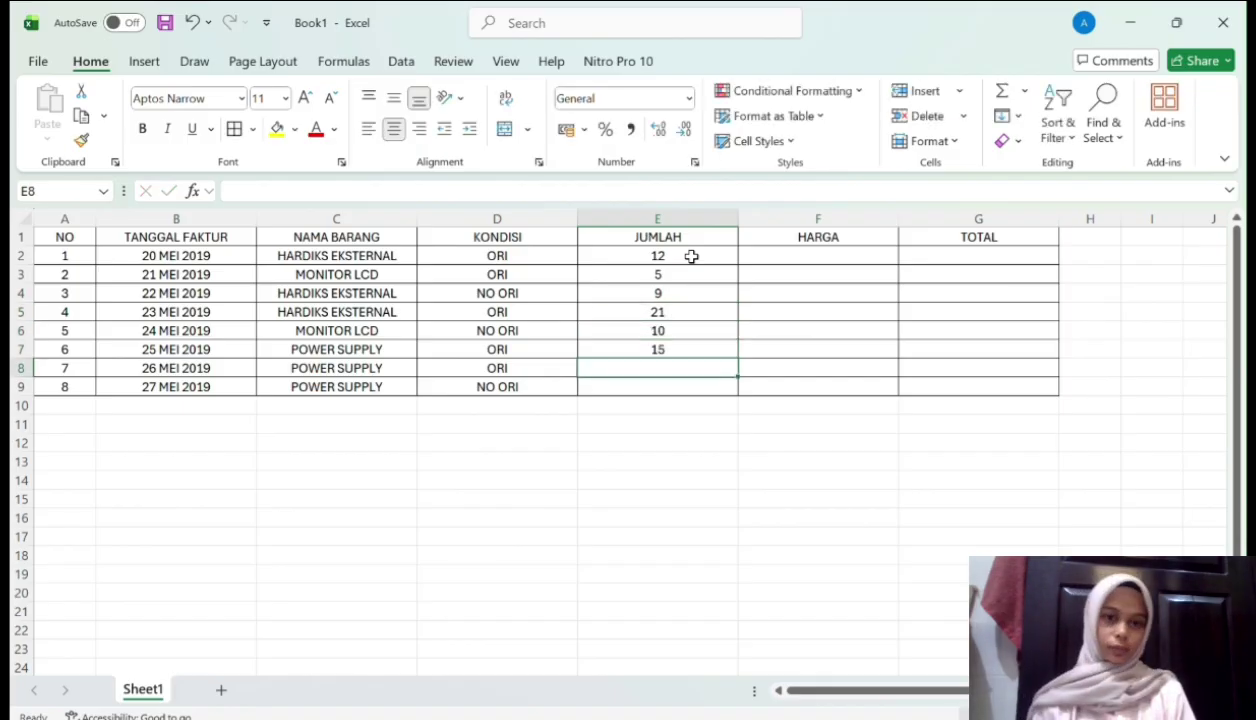
type("32")
key("Return")
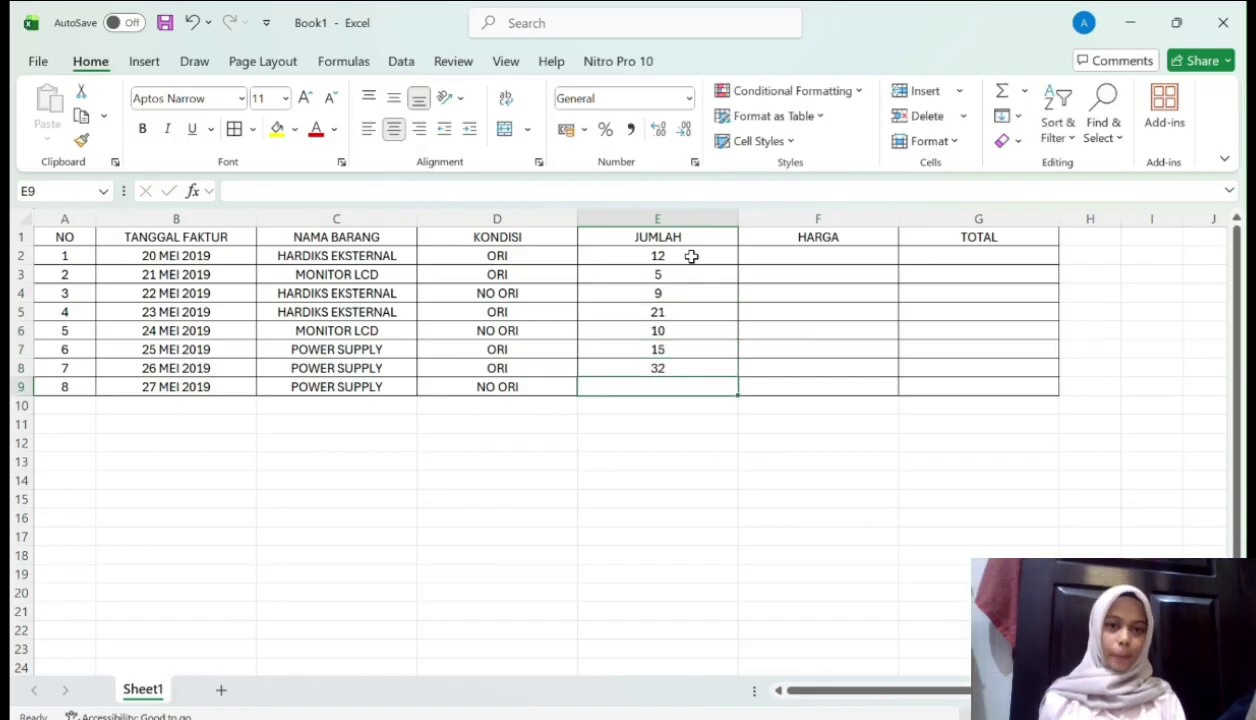
type("26")
Enter the HARGA prices 500000, 90000, 800000, 210000, 300000, 250000, 125000 and 150000 in F2:F9
left_click(832, 255)
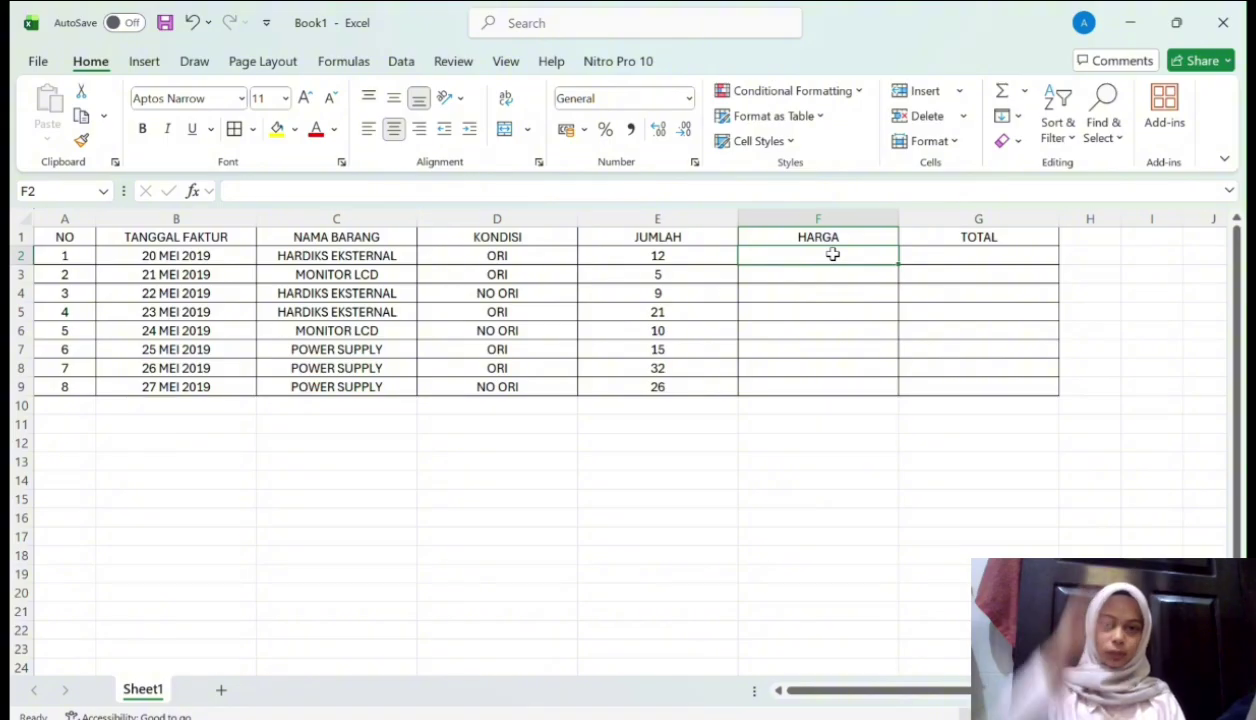
type("500000")
key("Return")
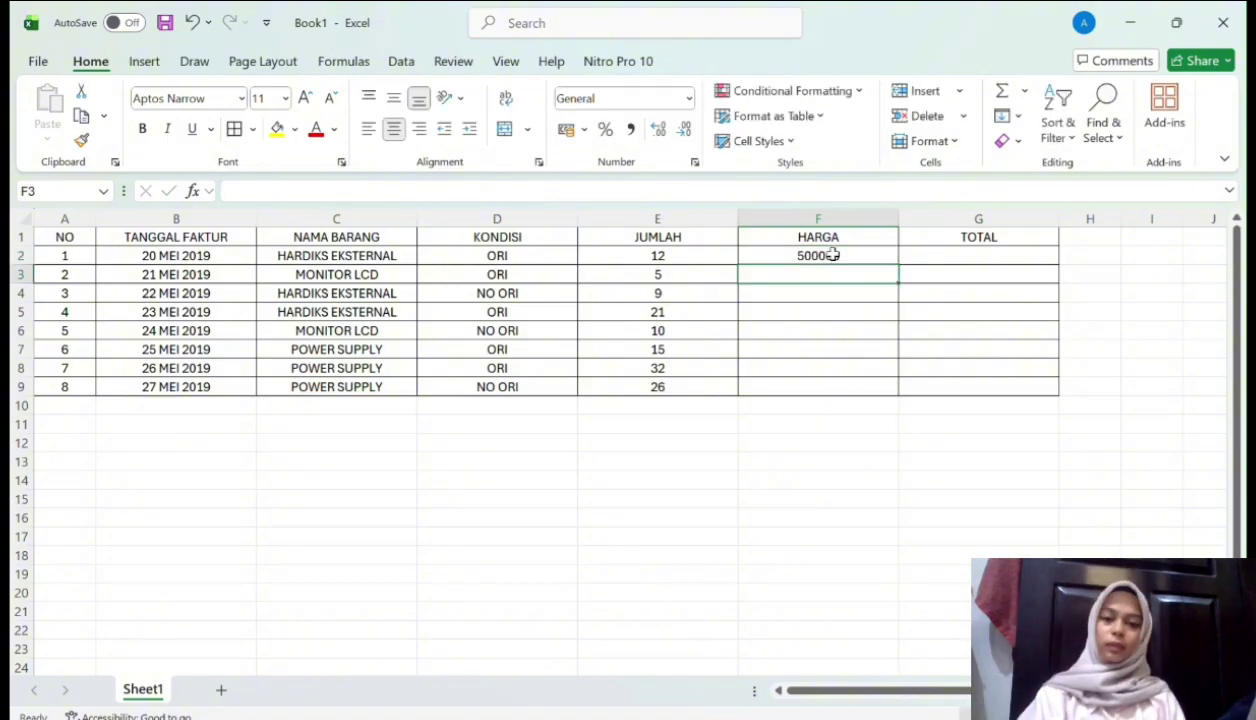
type("90000")
key("Return")
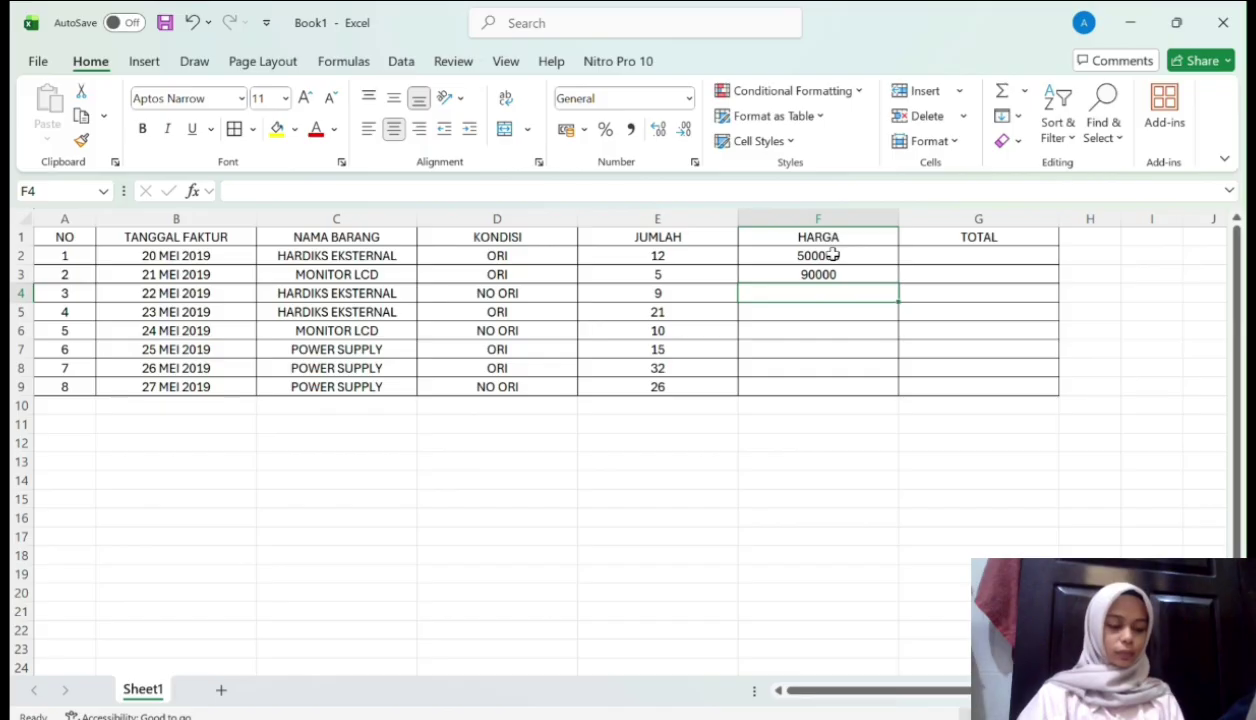
type("800000")
key("Return")
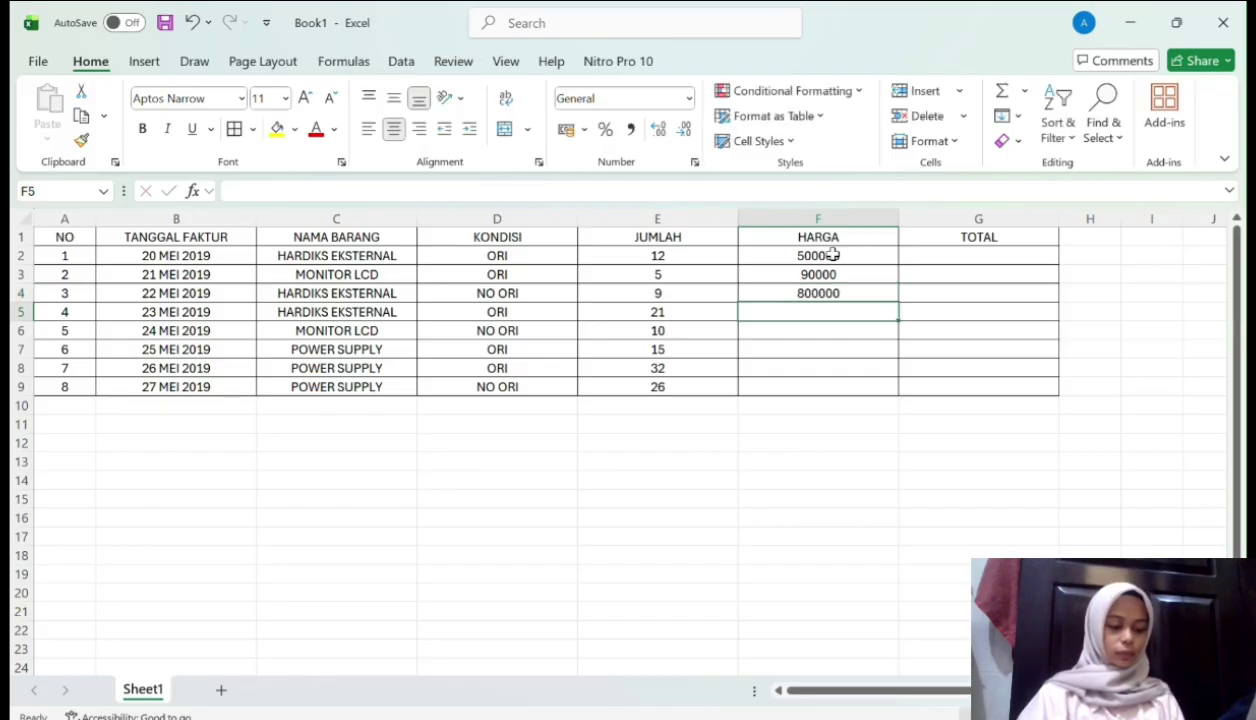
type("210000")
key("Return")
type("300000")
key("Return")
type("250000")
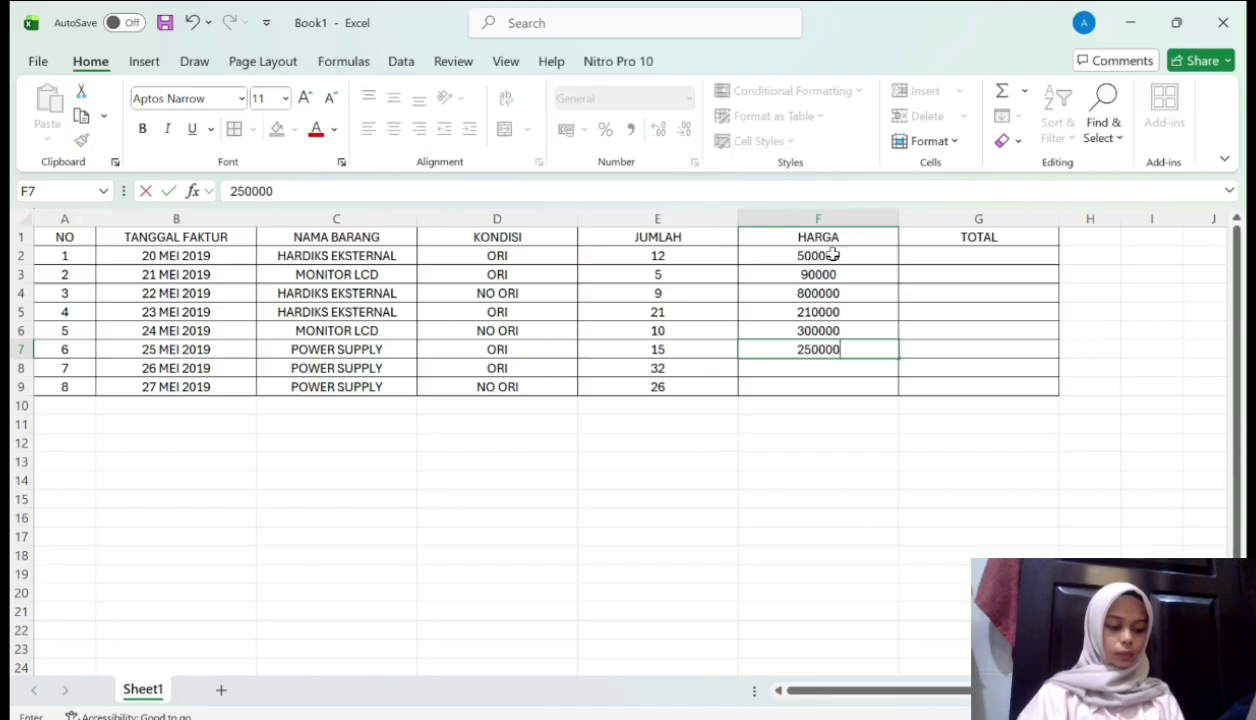
key("Return")
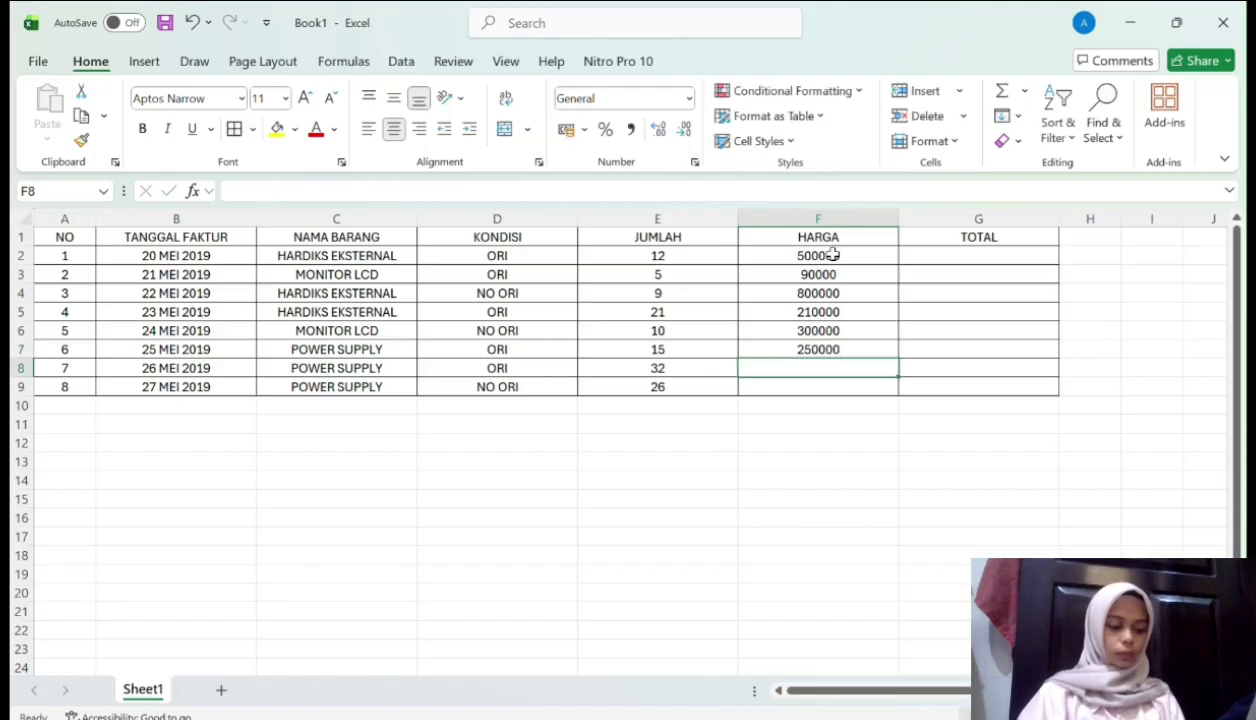
type("125000")
key("Return")
type("150000")
Enter the TOTAL amounts 250000000, 8100000, 640000000 and 44100000 in G2:G5
left_click(975, 257)
type("250")
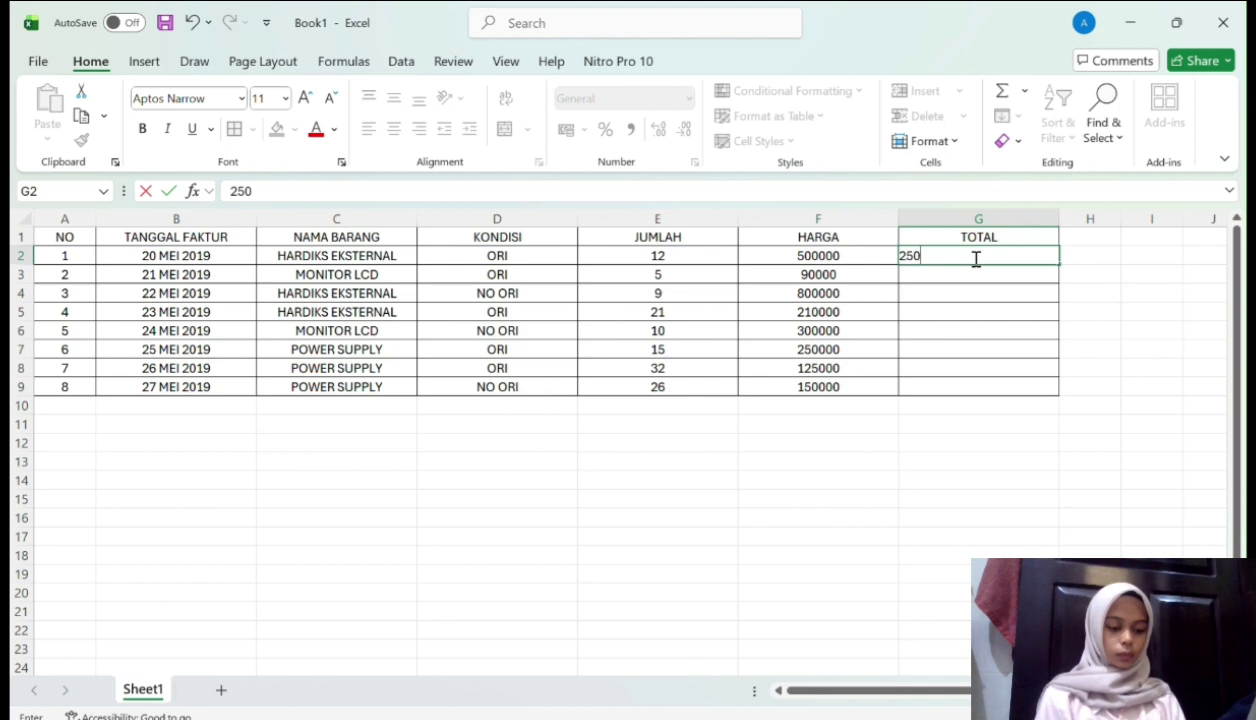
type("000000")
key("Return")
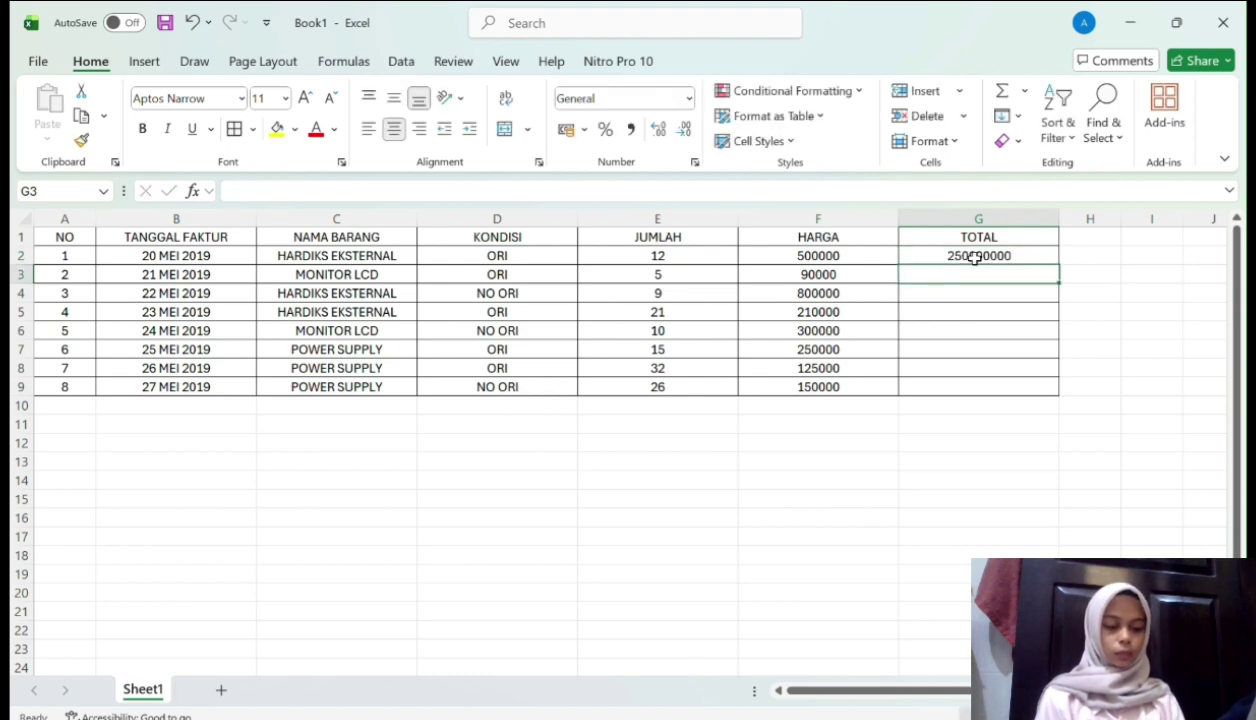
type("8100000")
key("Return")
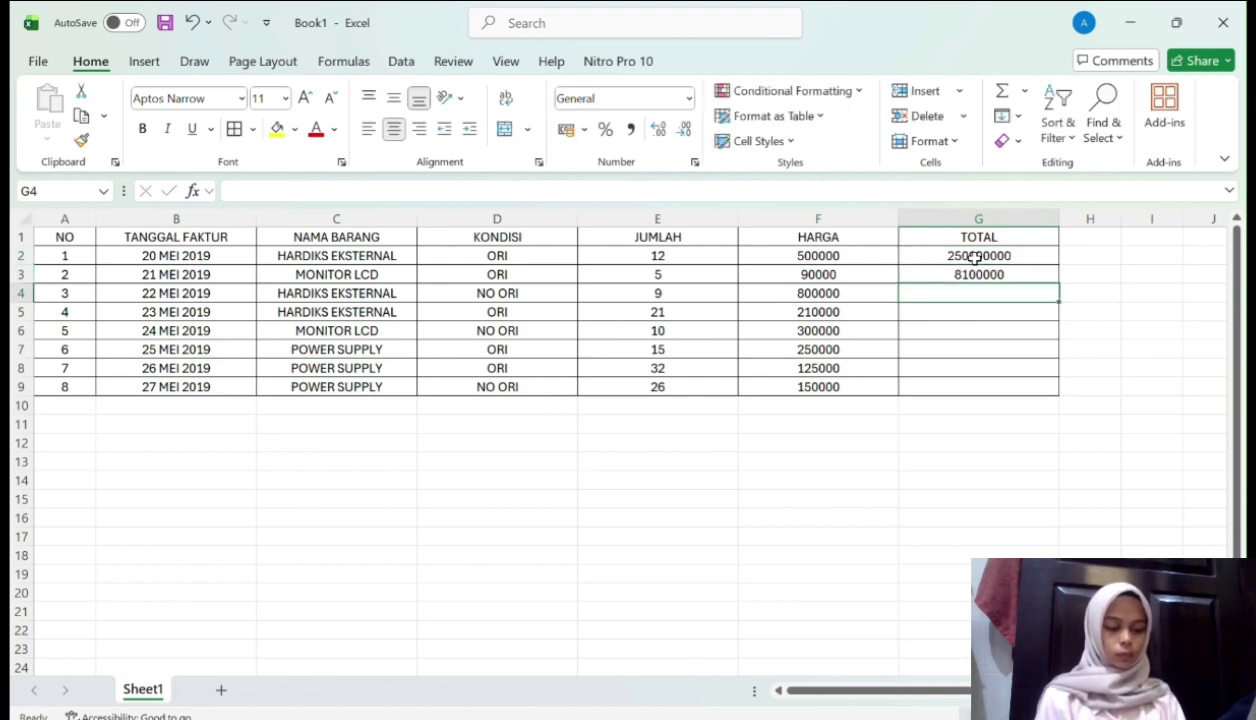
type("640000000")
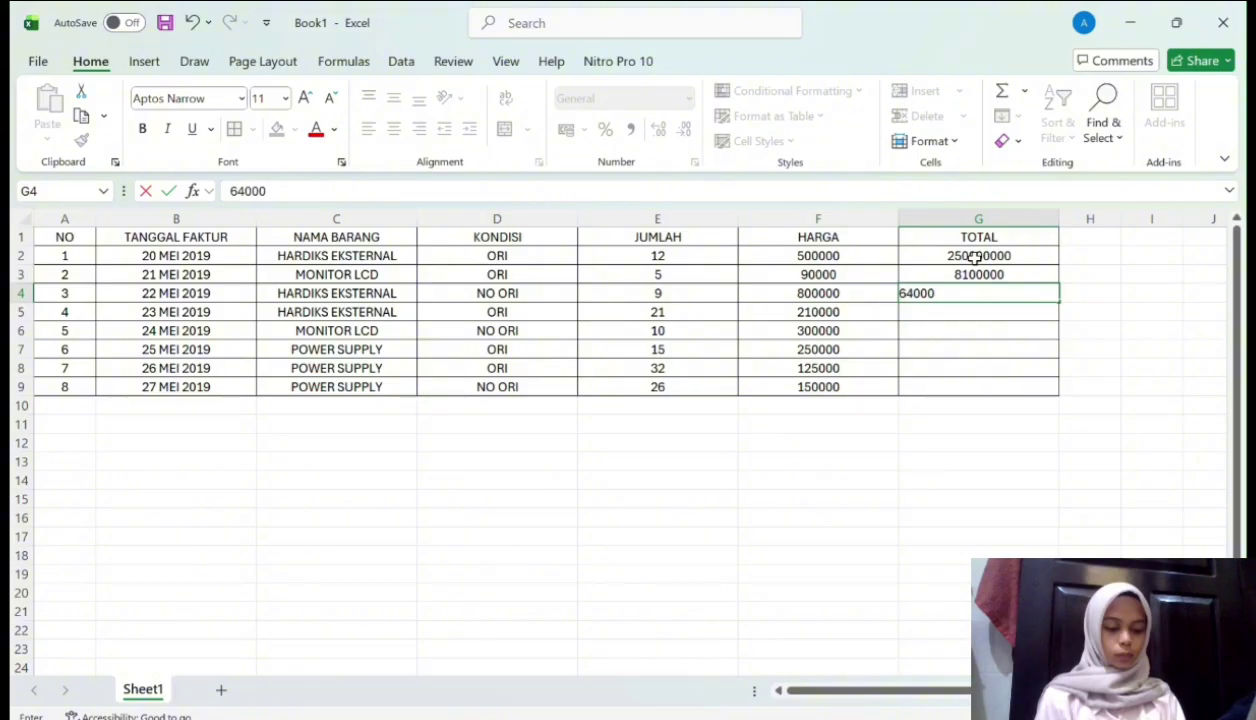
key("Return")
type("44100000")
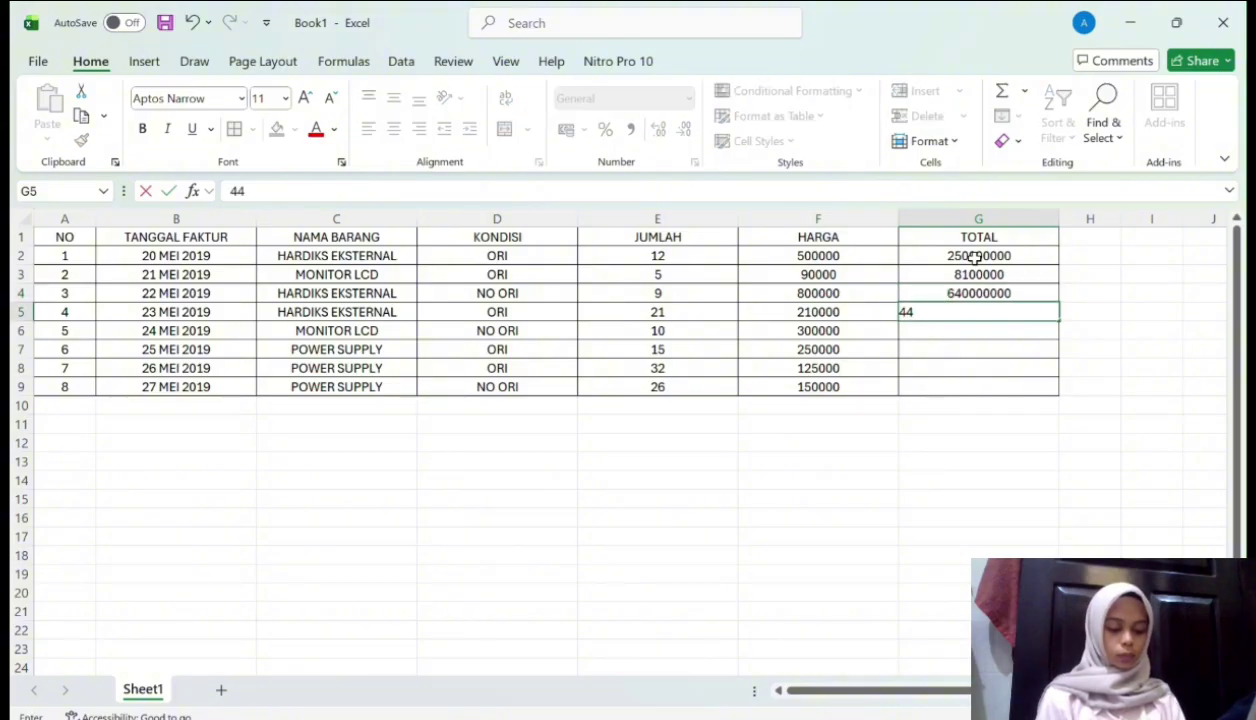
key("Return")
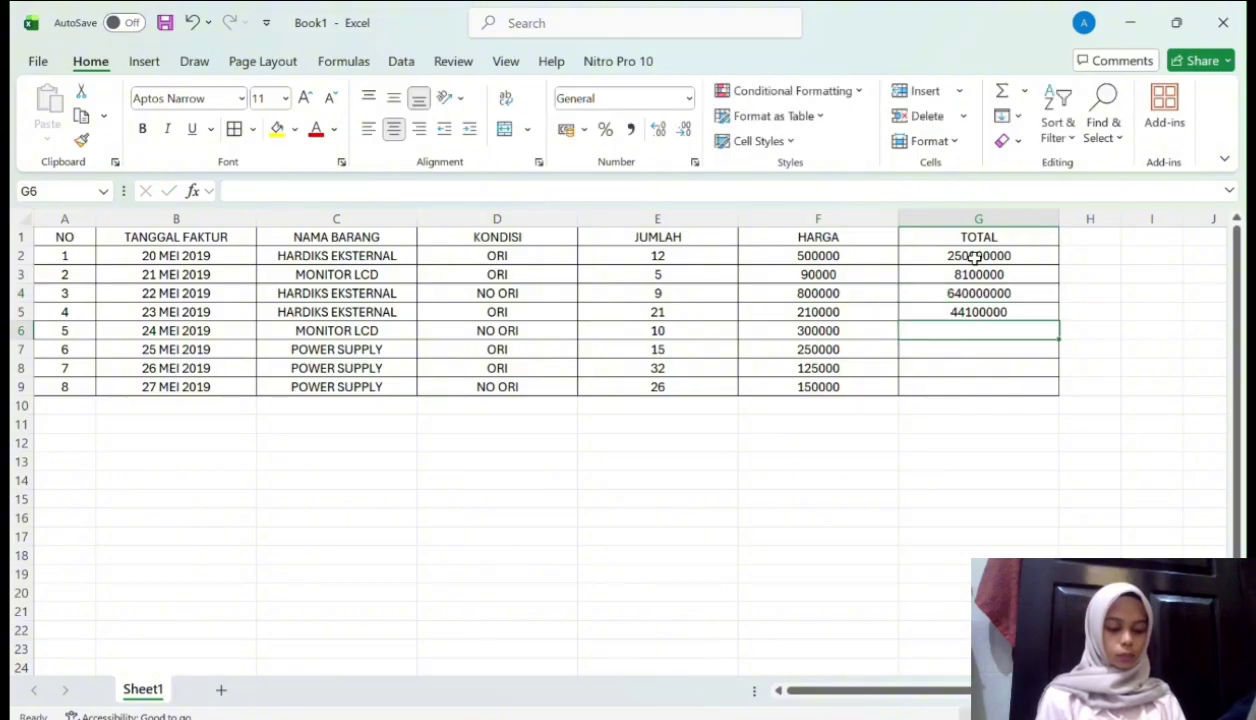
Enter the TOTAL amounts 90000000, 62500000, 15625000 and 22500000 in G6:G9
type("90000000")
key("Return")
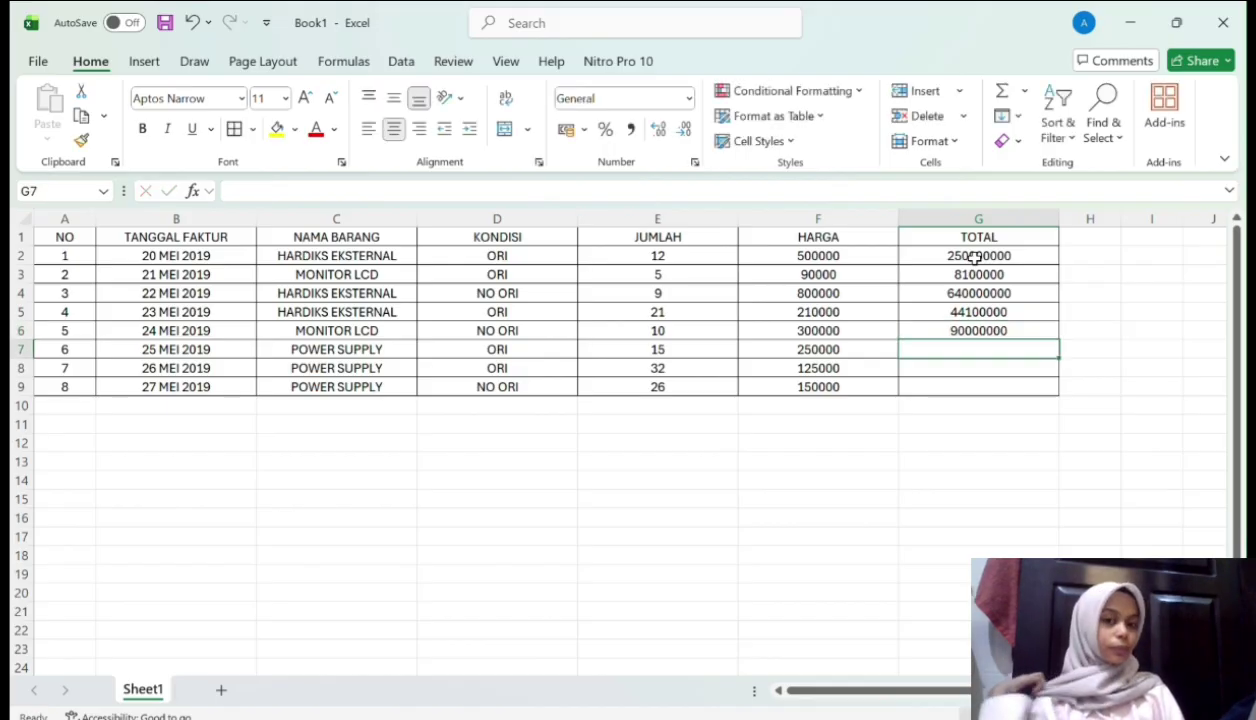
type("62500000")
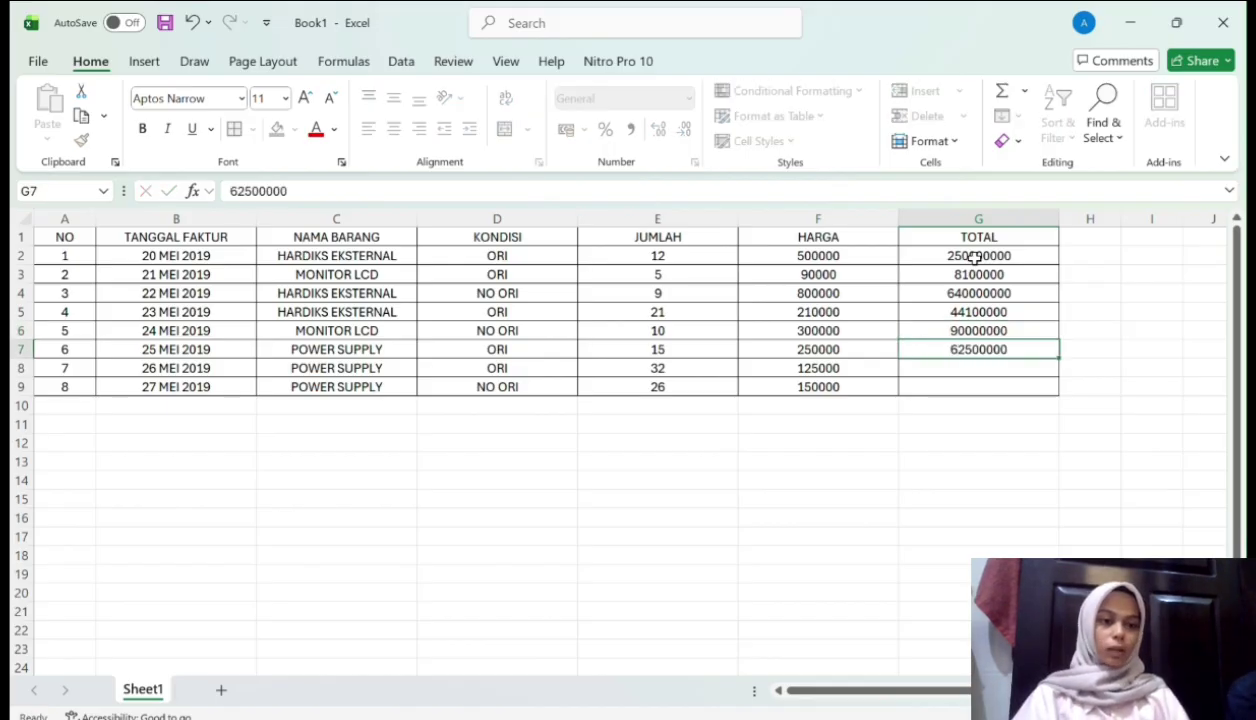
key("Return")
type("15")
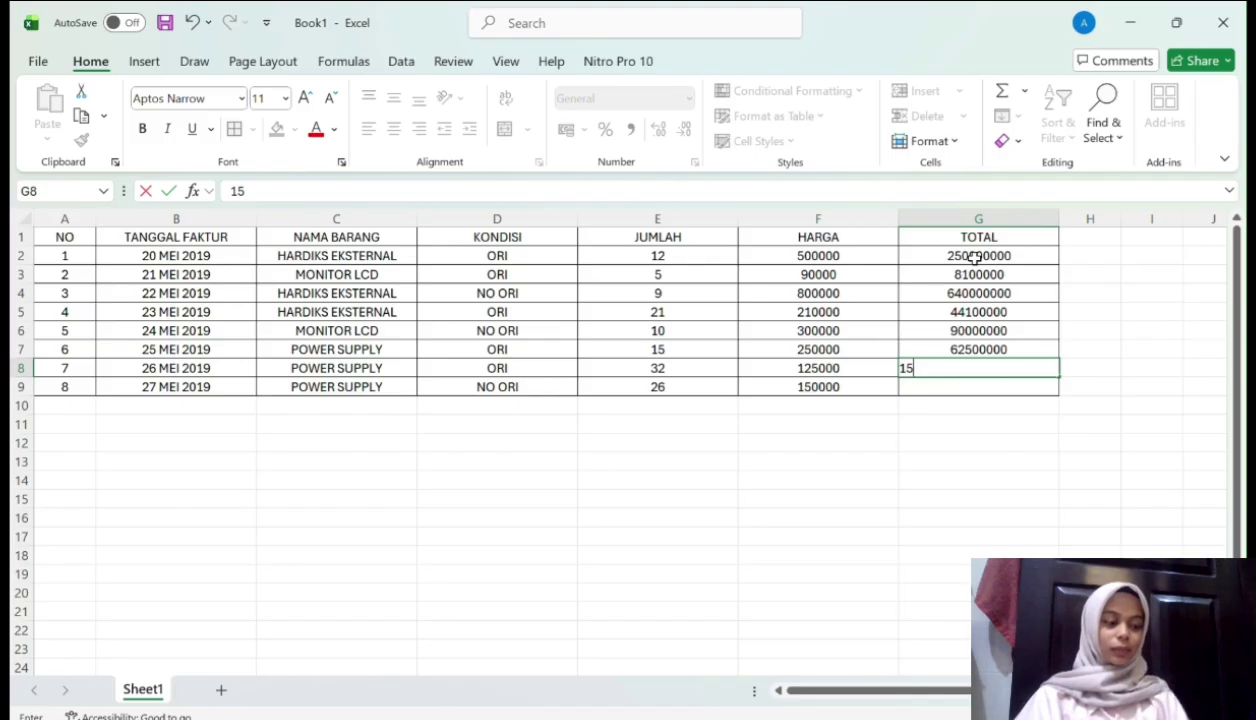
type("625000")
key("Return")
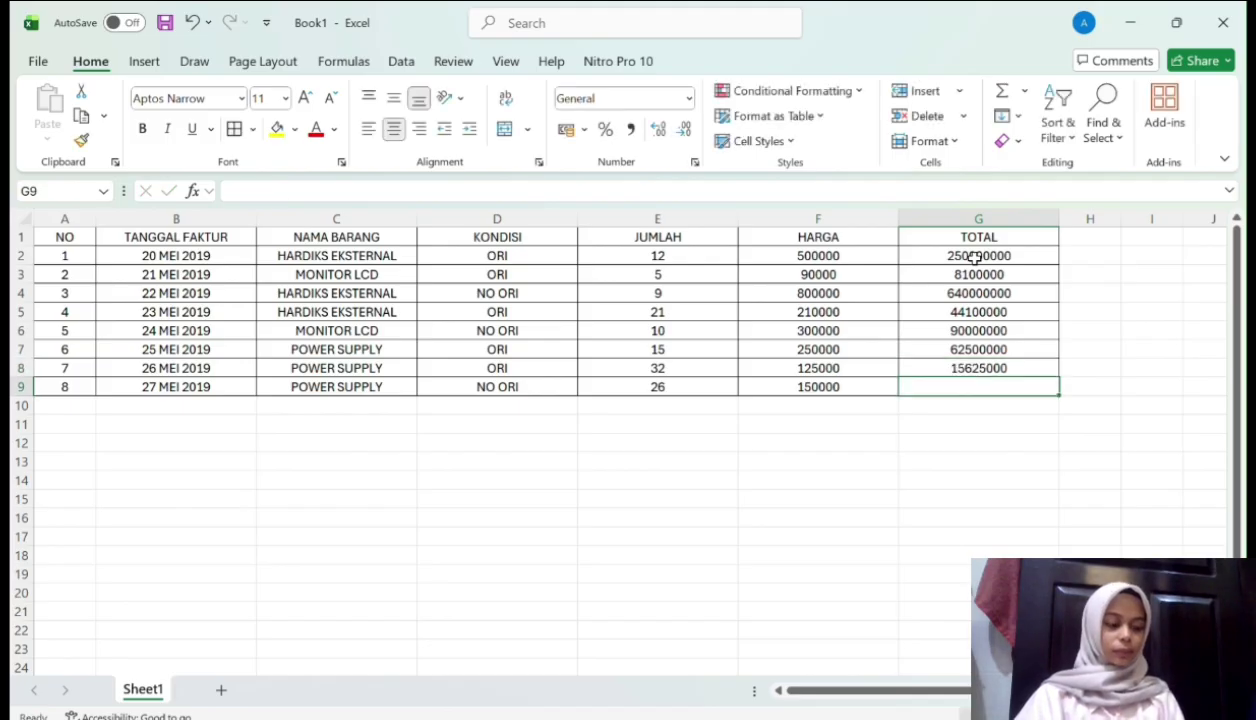
type("22500000")
Format the HARGA and TOTAL values in F2:G9 as Currency
left_click_drag(870, 256, 1000, 387)
key("ctrl+1")
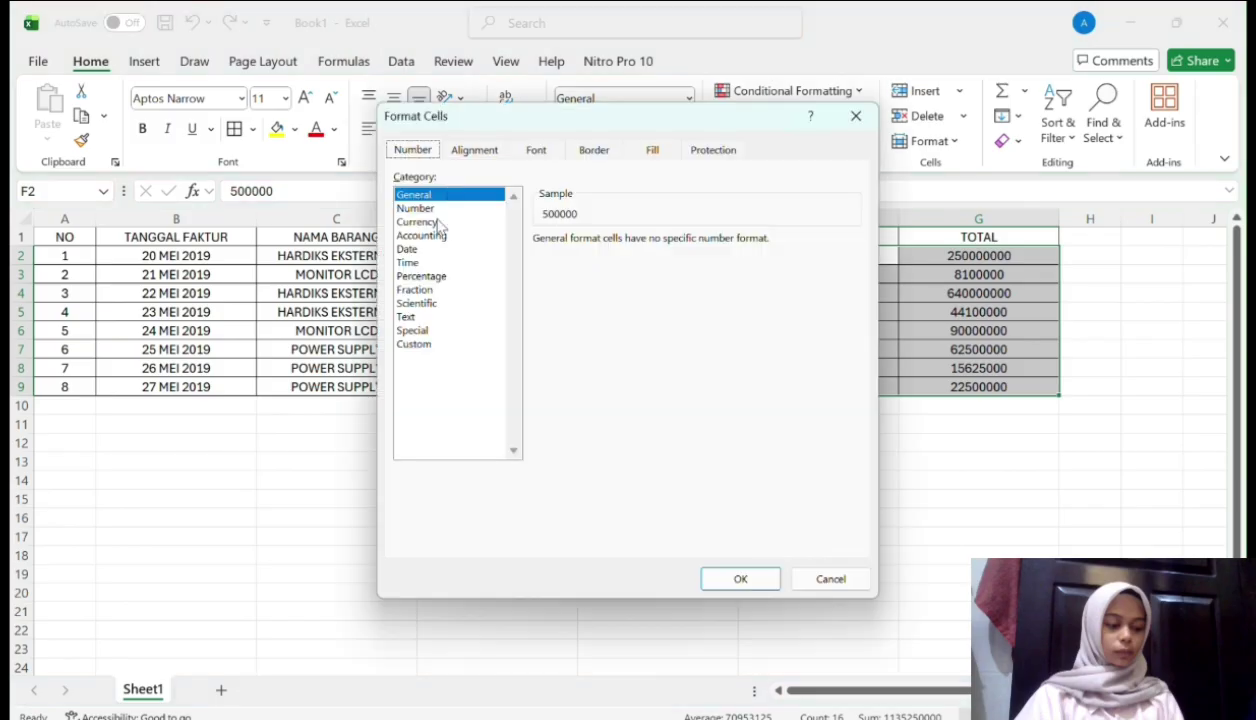
left_click(440, 222)
left_click(737, 576)
left_click(925, 478)
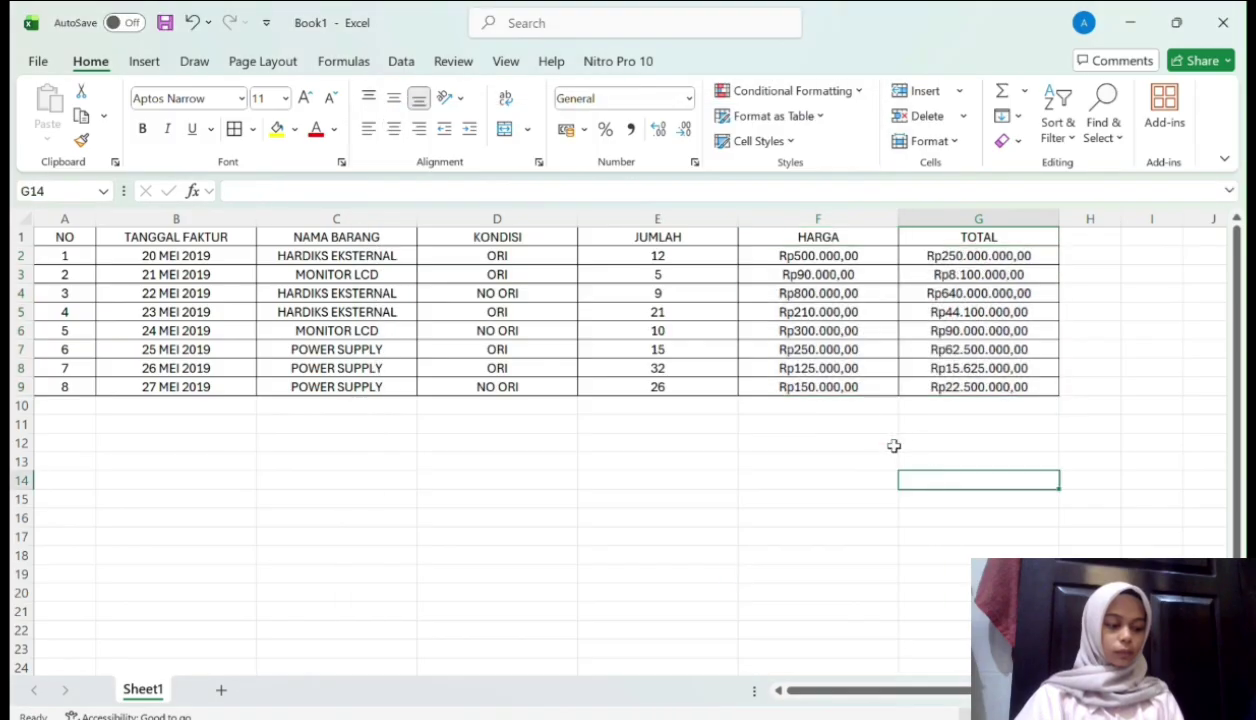
Enter the summary headings TOTAL PENJUALAN in B11 and (Rp) in C11
left_click(176, 424)
type("TO")
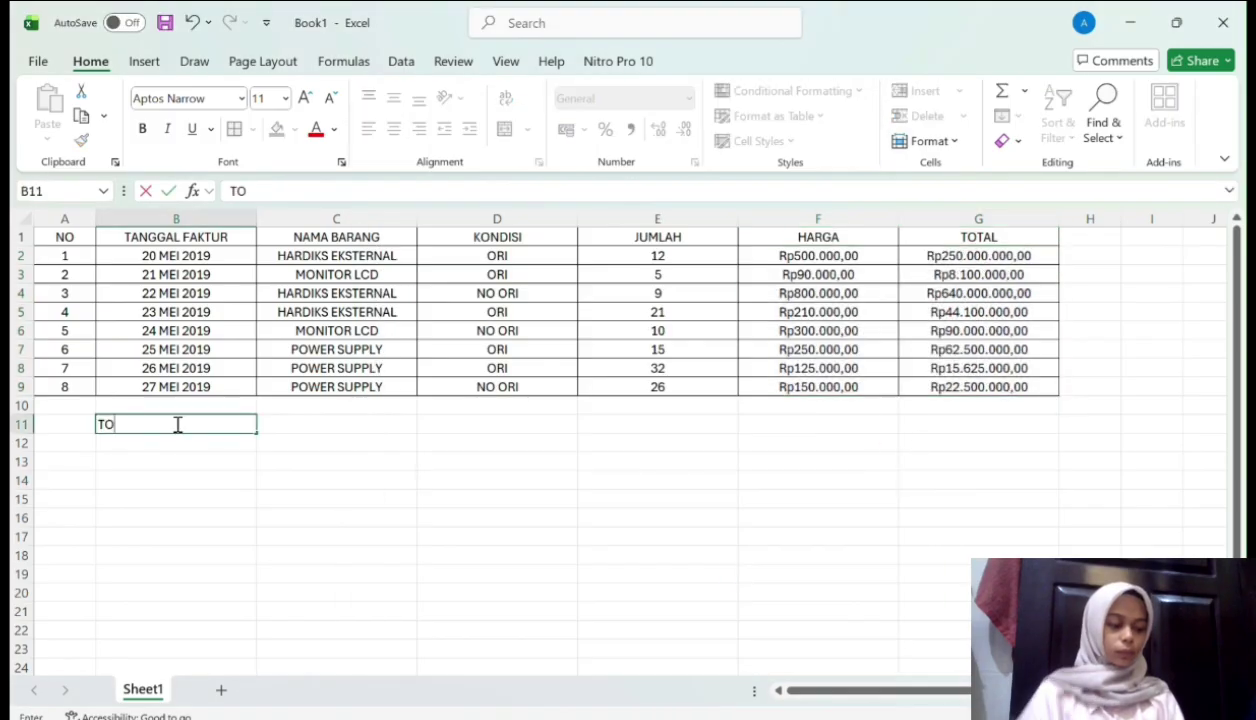
type("TAL PENJUALAN")
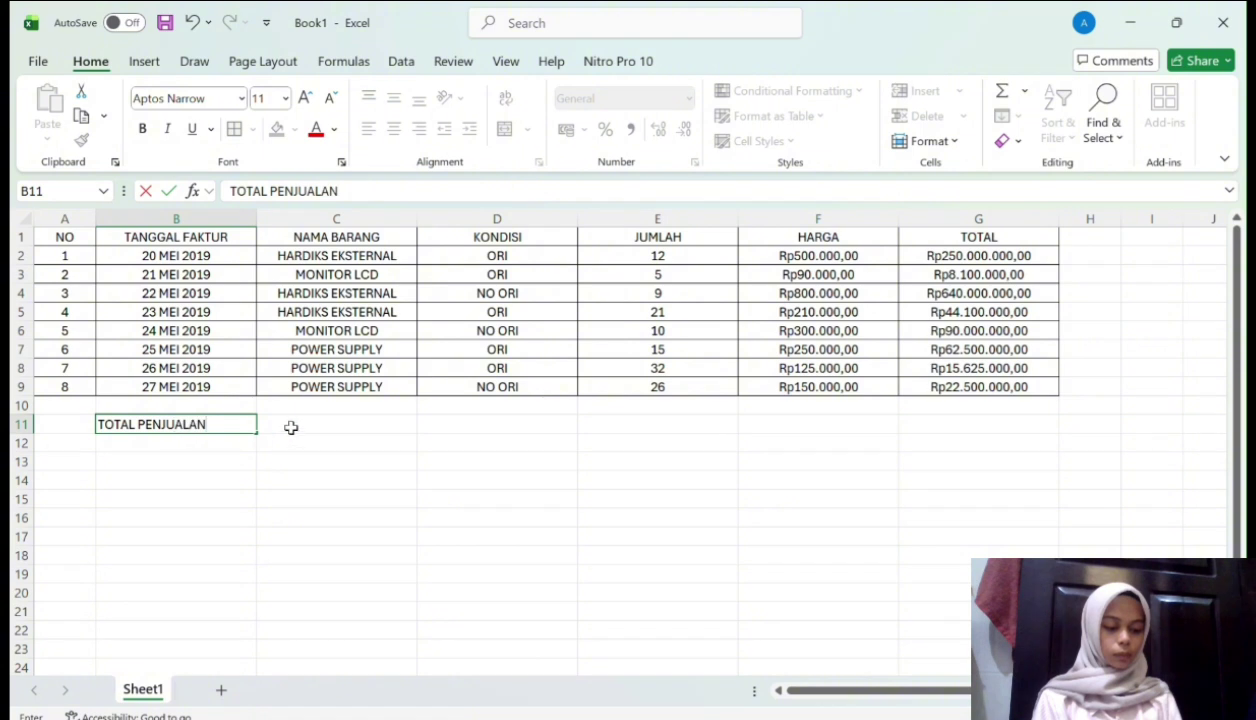
left_click(289, 425)
type("(Rp)")
key("Return")
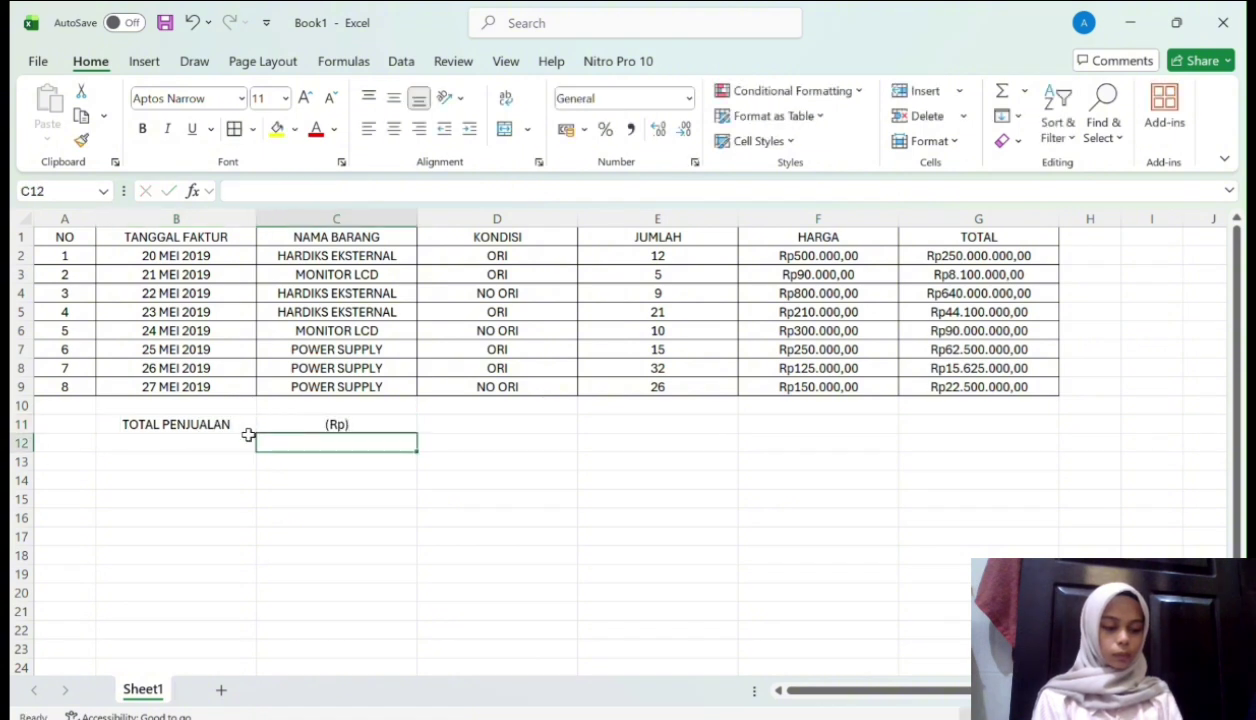
Enter the labels POWER SUPPLY NON ORI in B12 and POWER SUPPLY ORI in B13
left_click(187, 448)
type("POWER SUPPLY NON ORI")
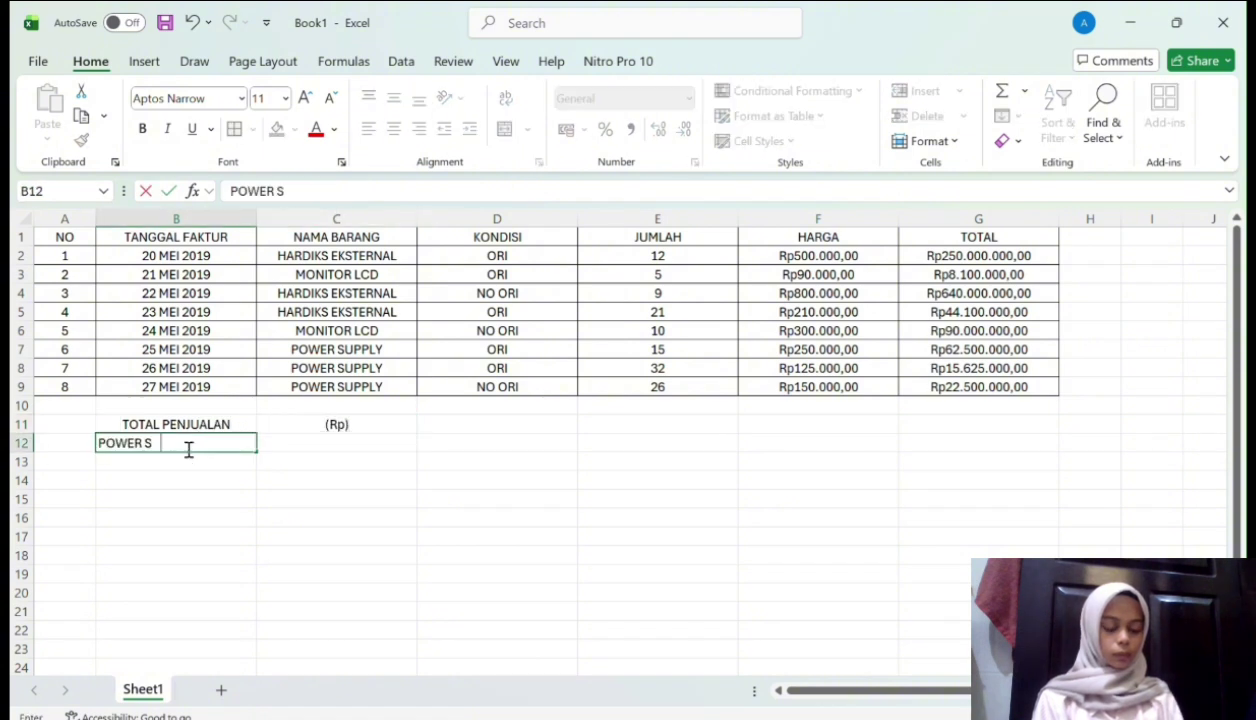
key("Return")
type("POWER SUPPLY ORI")
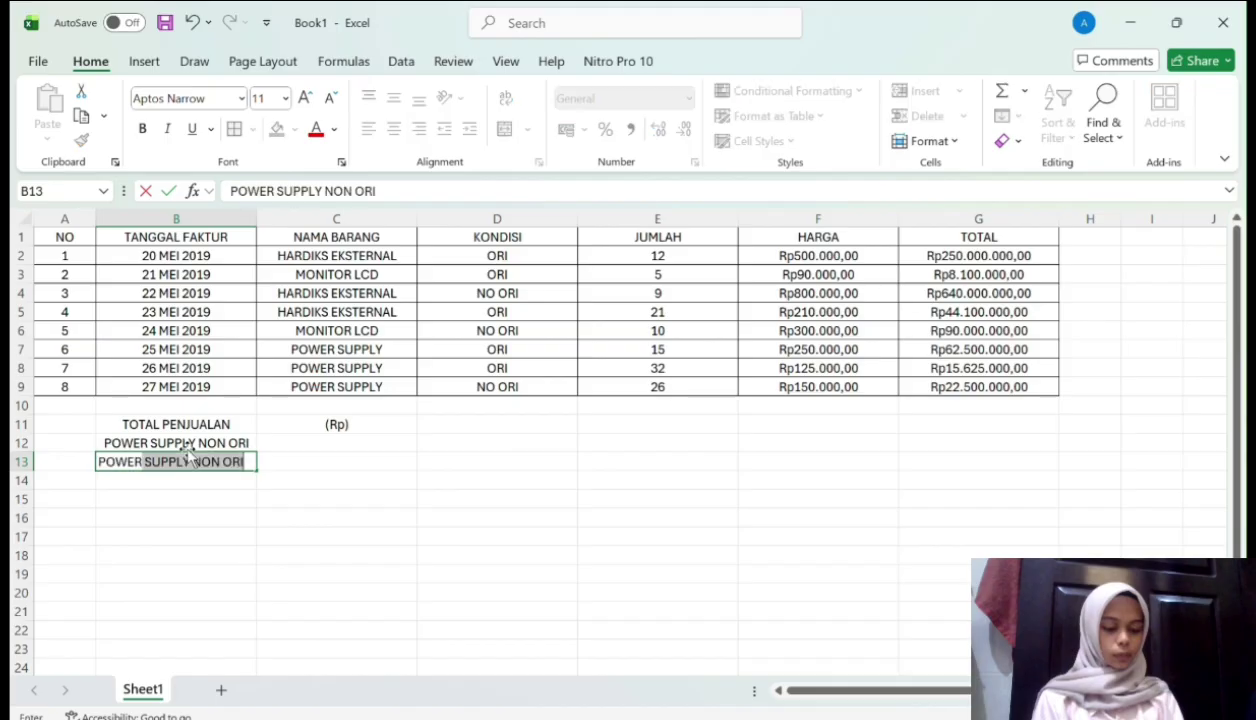
key("Return")
Enter the labels HARDIKS EKSTERNAL ORI in B14 and HARDIKS EKSTERNAL NON ORI in B15
type("H")
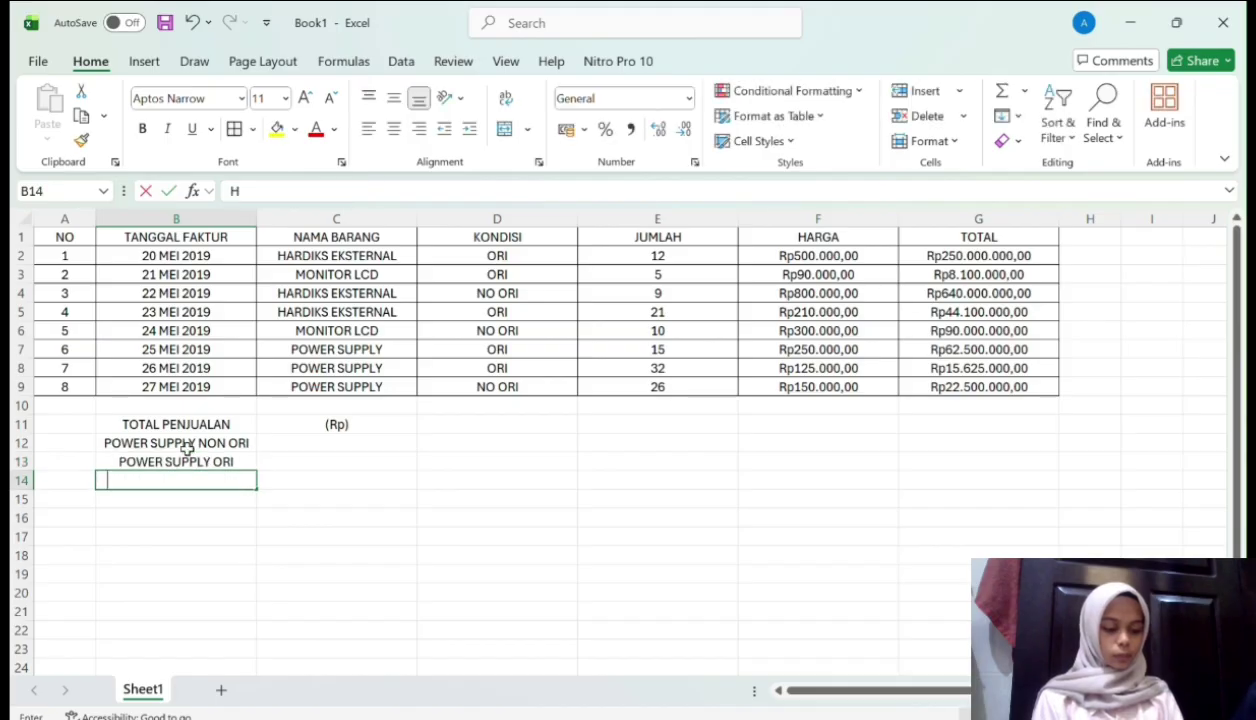
type("ARDIKS EKSTERNAL ORI")
key("Return")
type("ARDIKS EKSTERNAL NON ORI")
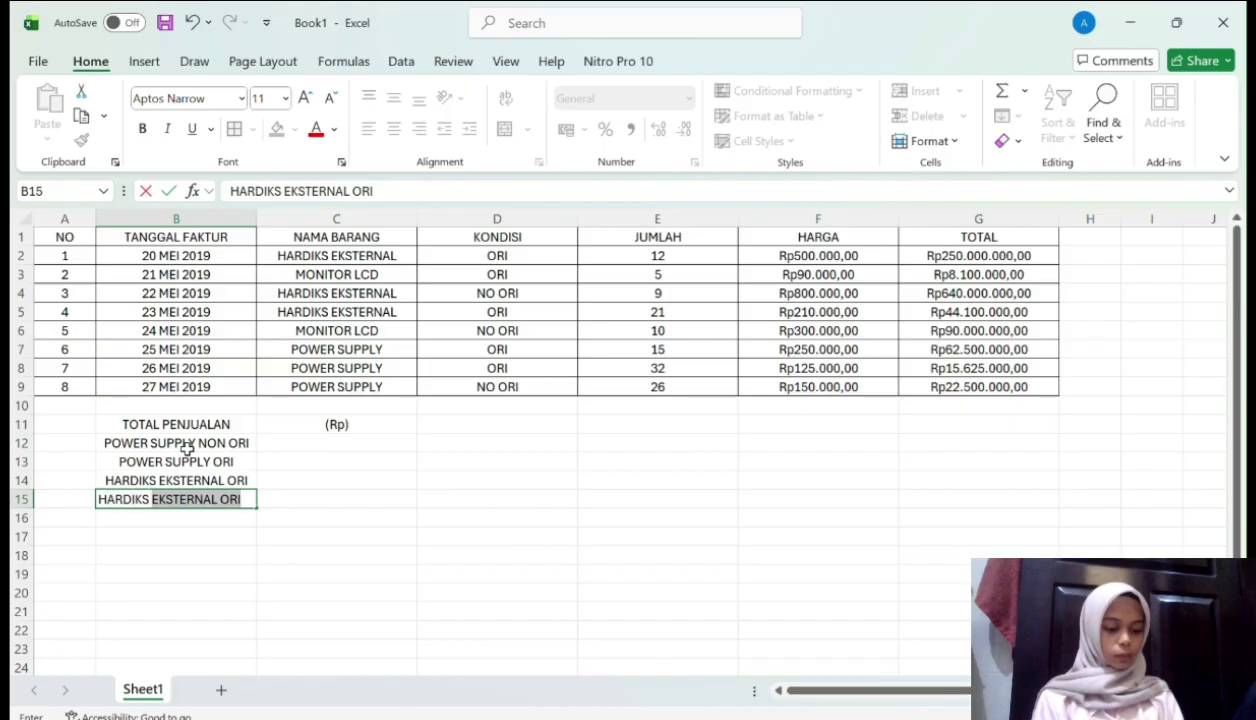
key("Return")
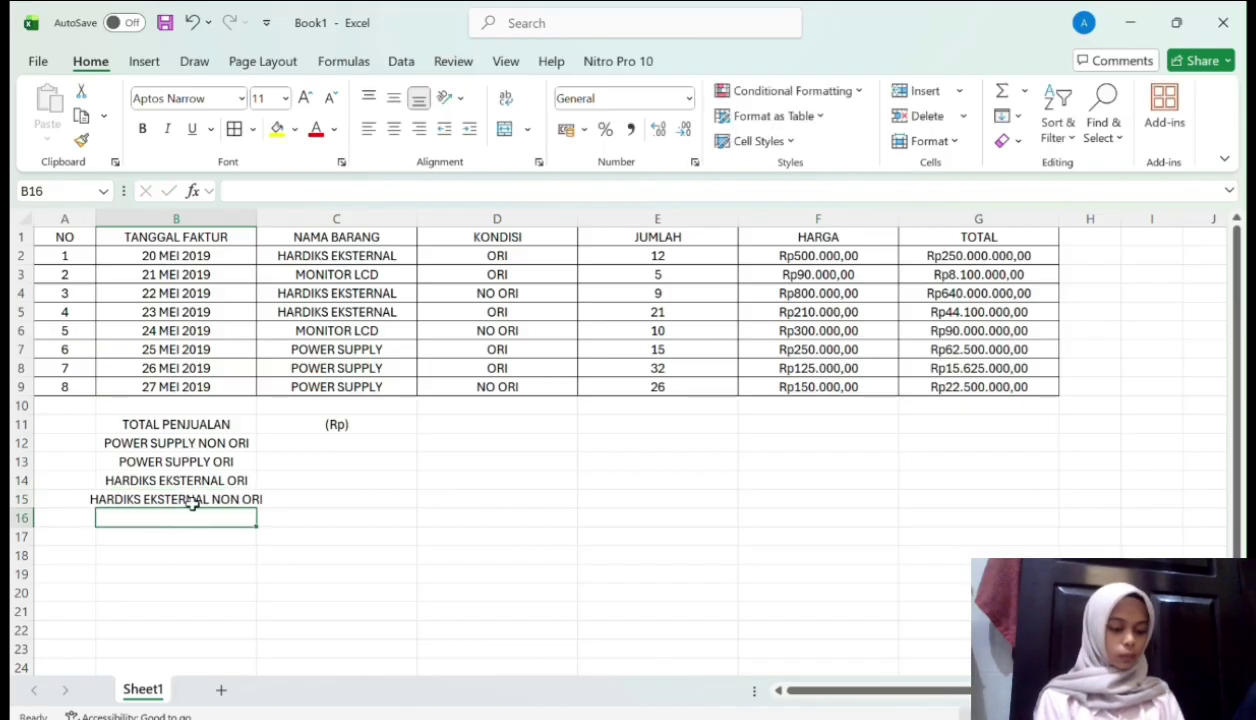
Enter the labels MONITOR LCD ORI in B16 and MONITOR LCD NON ORI in B17
type("MONITOR LCD")
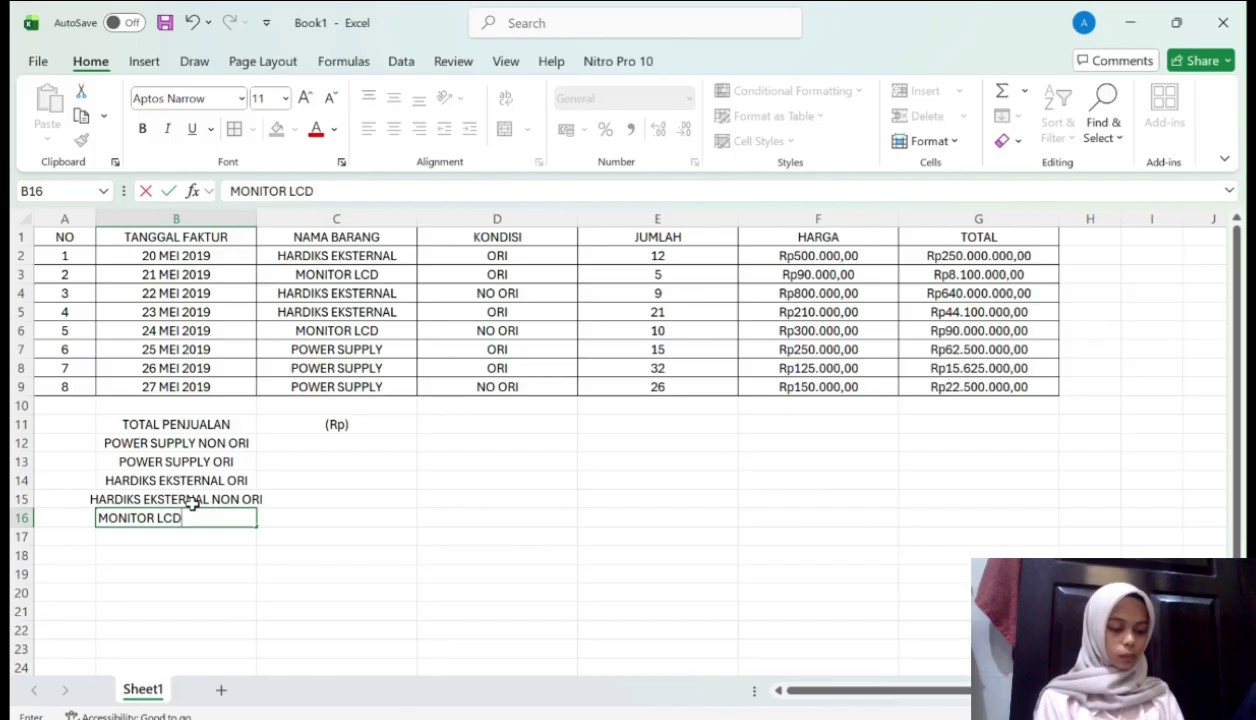
type(" ORI")
key("Return")
type("MONITOR L")
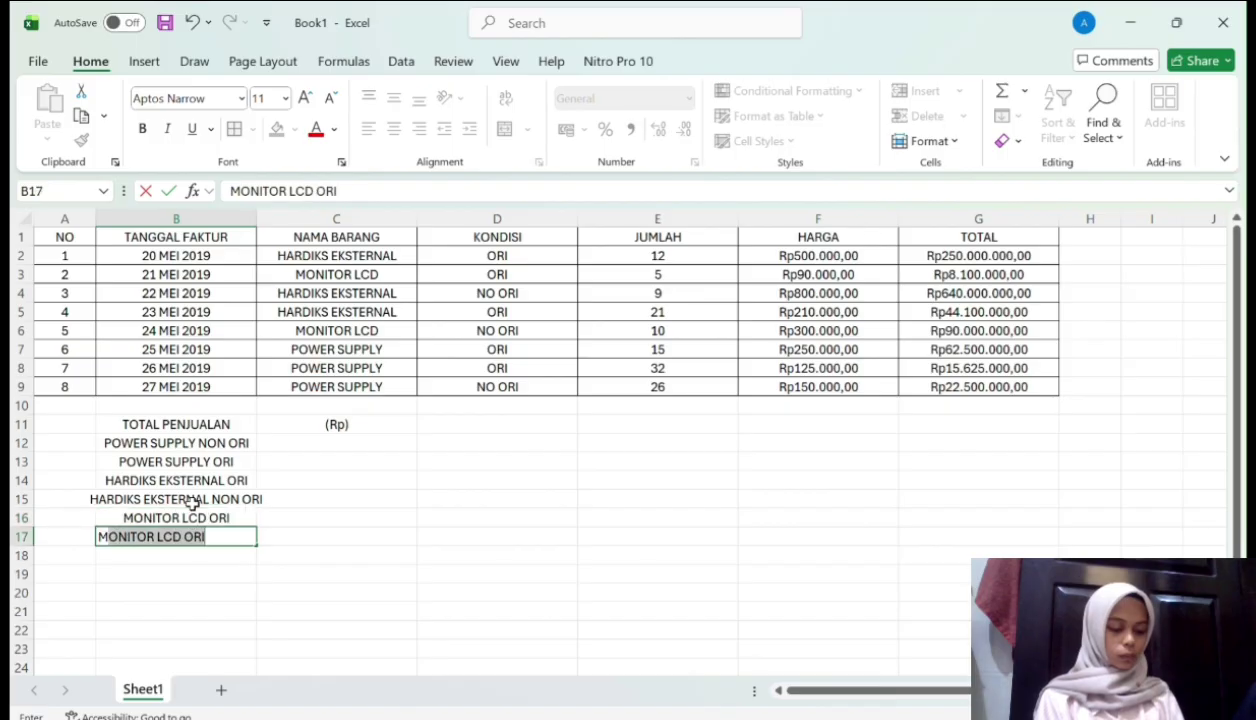
type("CD NON ORI")
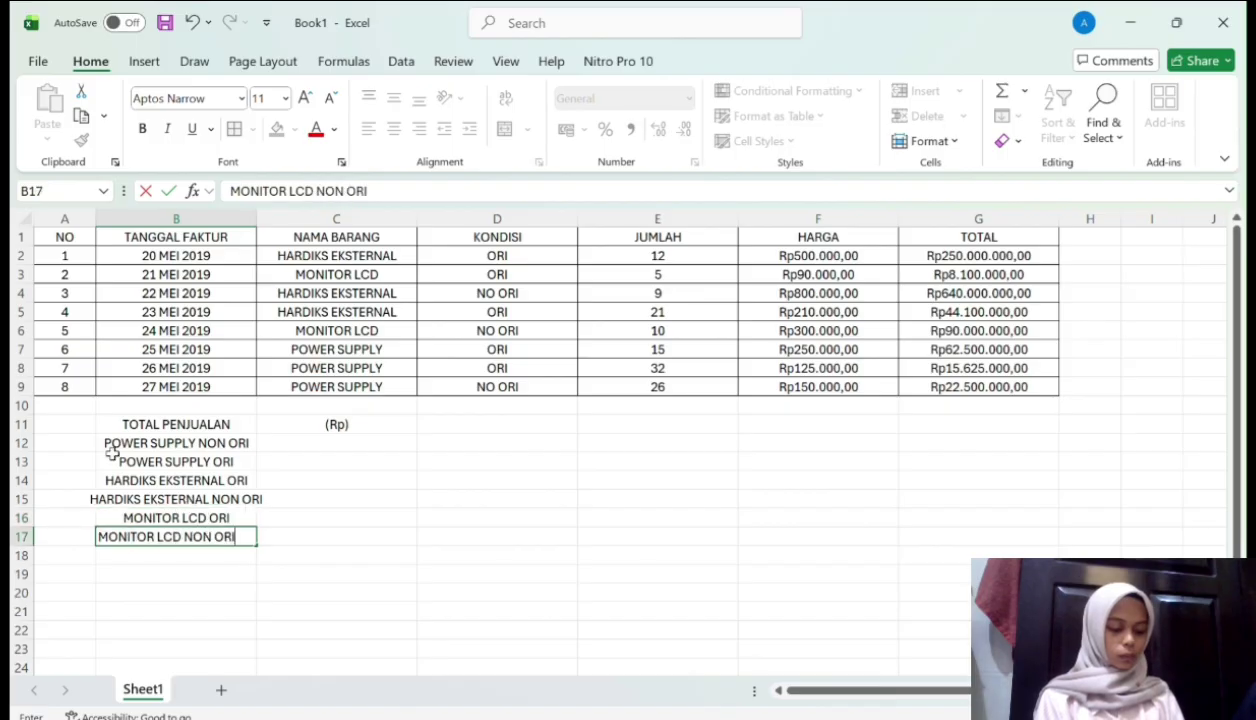
Set the width of column B to 25
left_click(110, 420)
left_click(929, 141)
left_click(963, 257)
type("25")
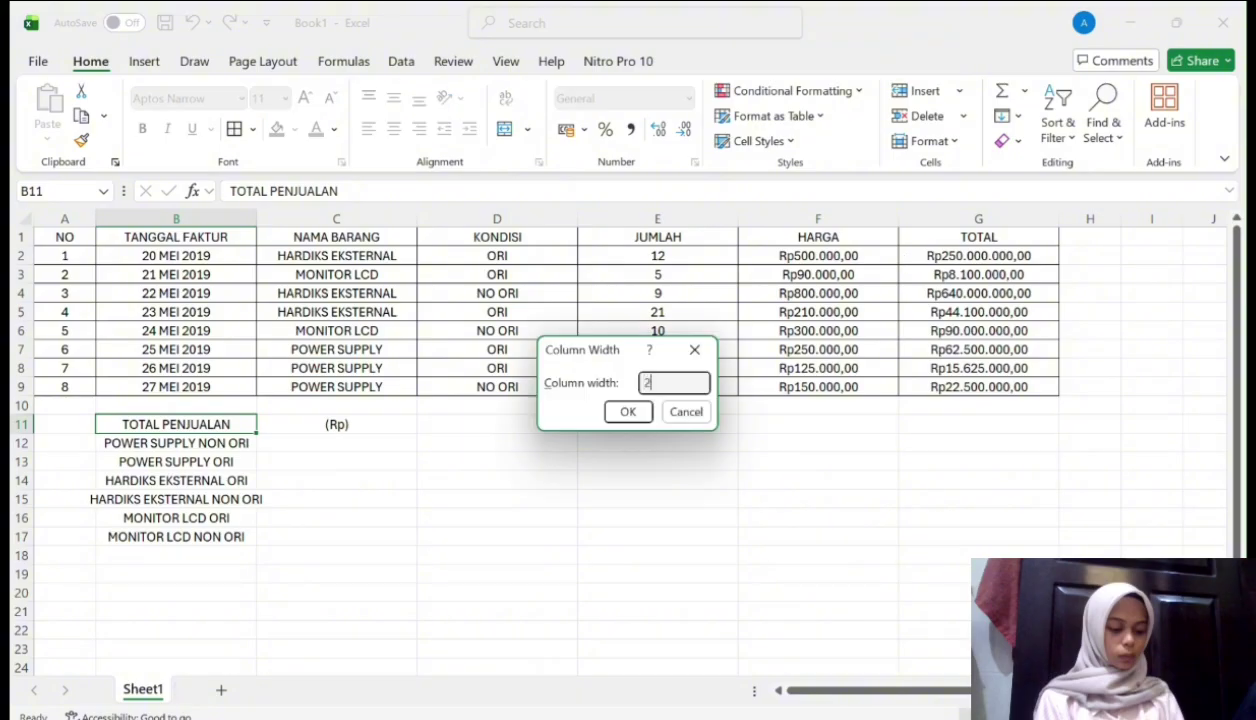
left_click(626, 411)
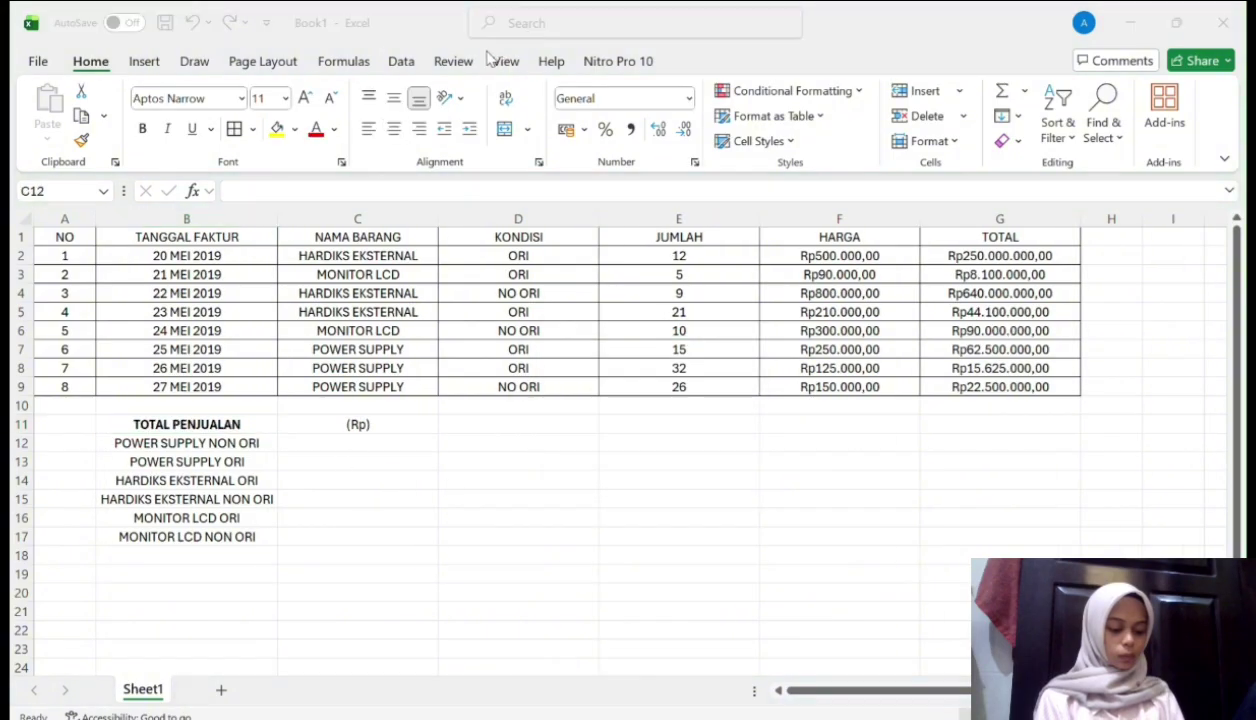
Start a SUMIFS formula in C12 with the TOTAL values G2:G9 as the sum range
left_click(308, 440)
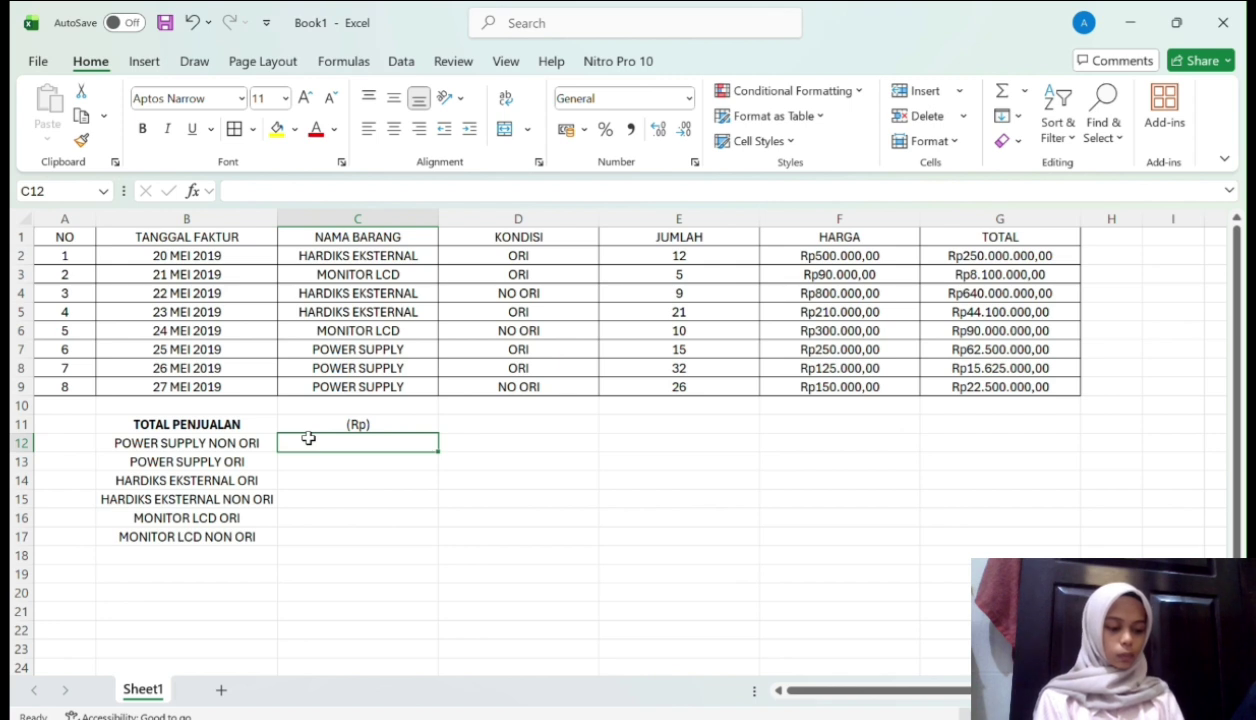
type("=SU")
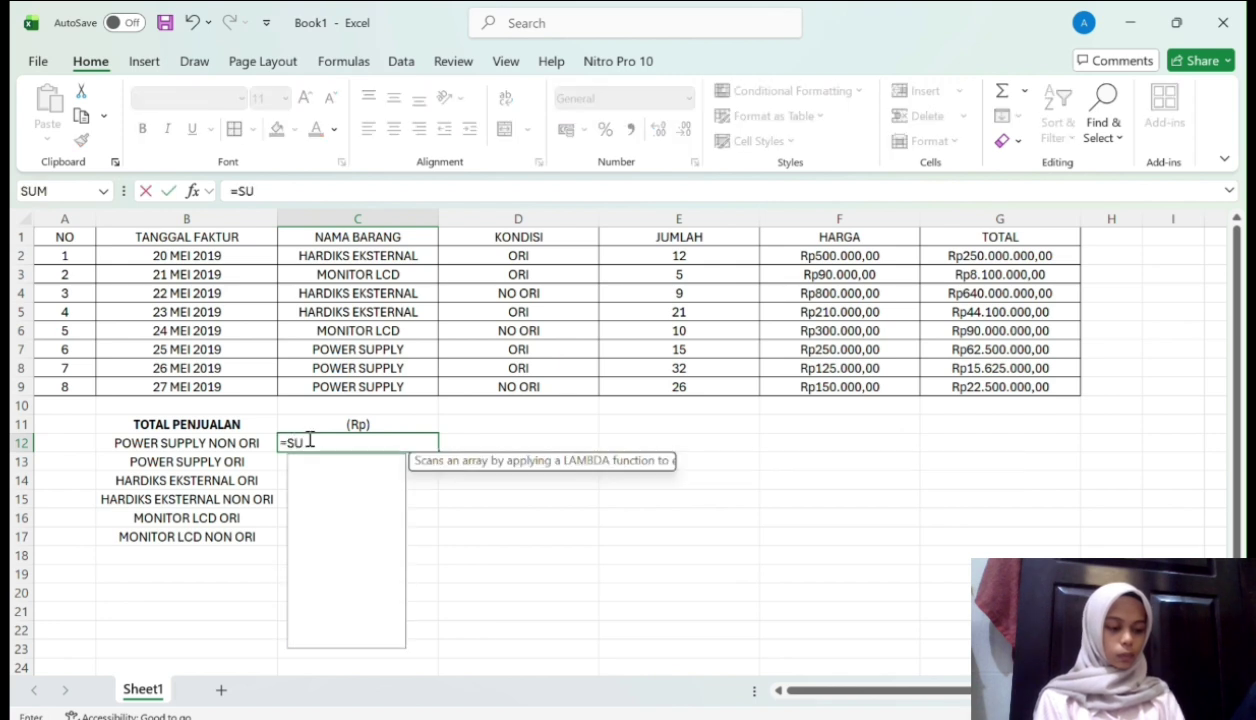
type("M")
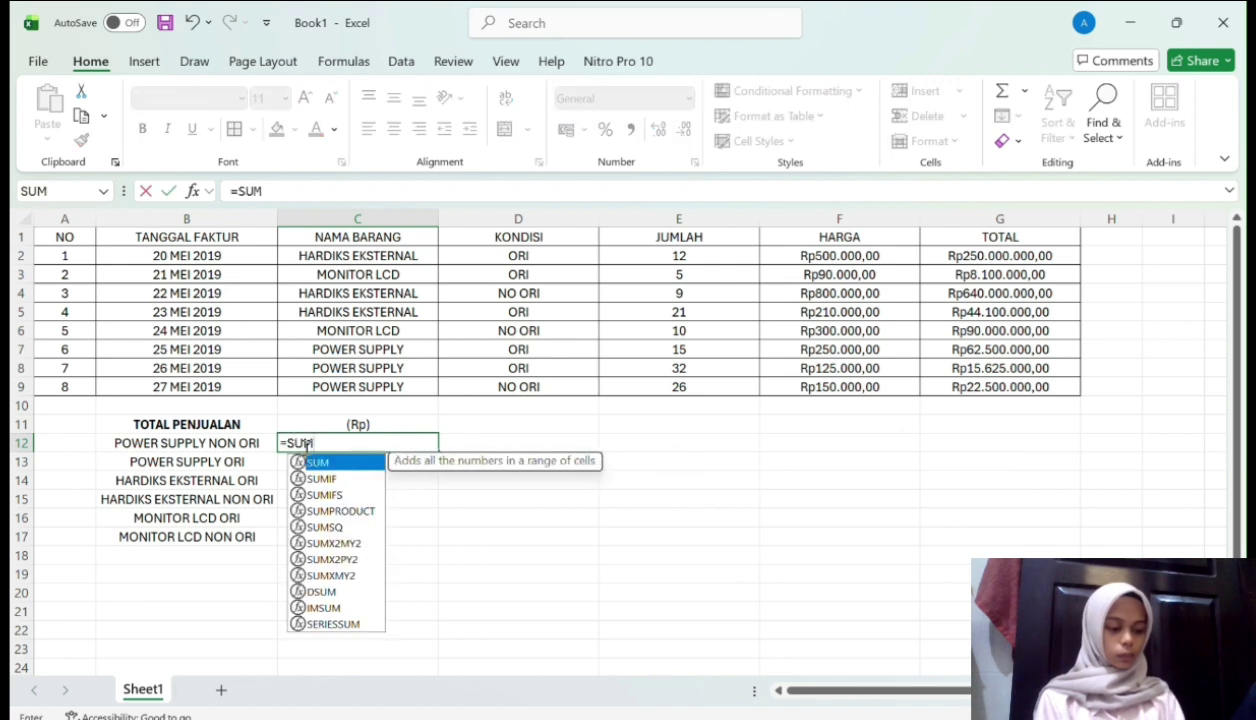
left_click(340, 496)
double_click(340, 495)
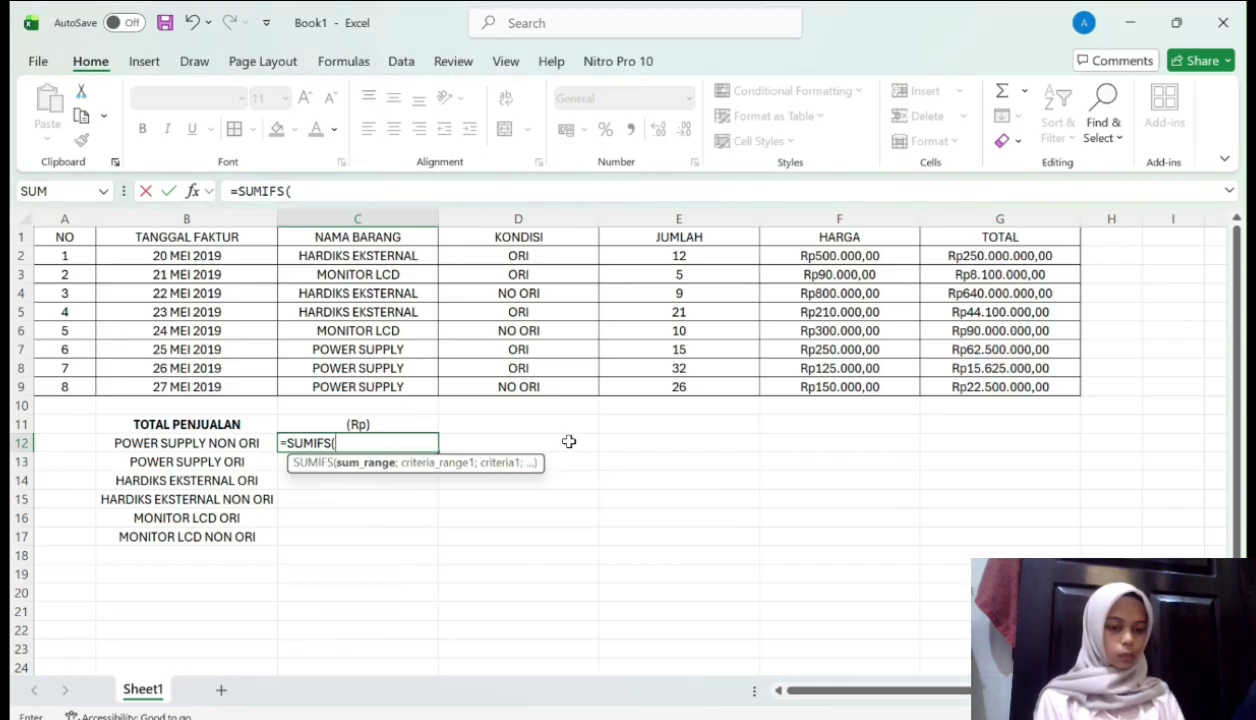
left_click_drag(1040, 256, 1054, 386)
type(";")
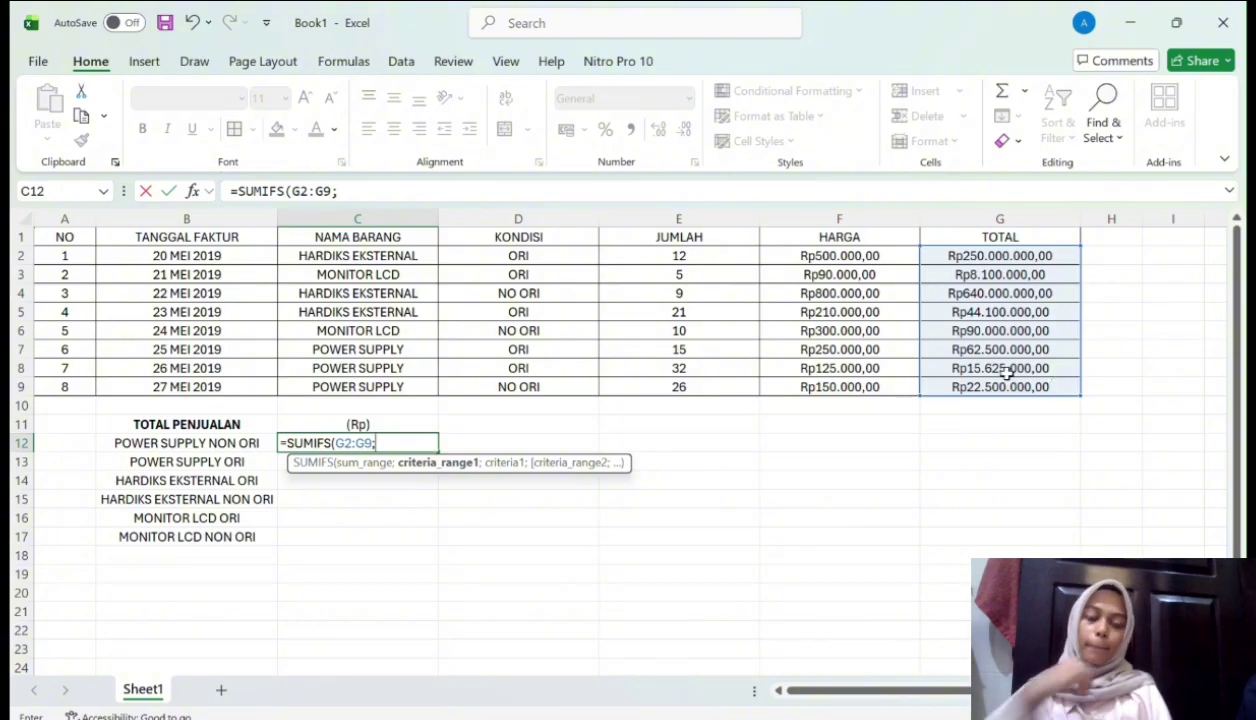
Add the item names C2:C9 as the first criteria range in C12's SUMIFS formula, with the criterion "POWER SUPPLY"
left_click_drag(322, 257, 320, 381)
type(";")
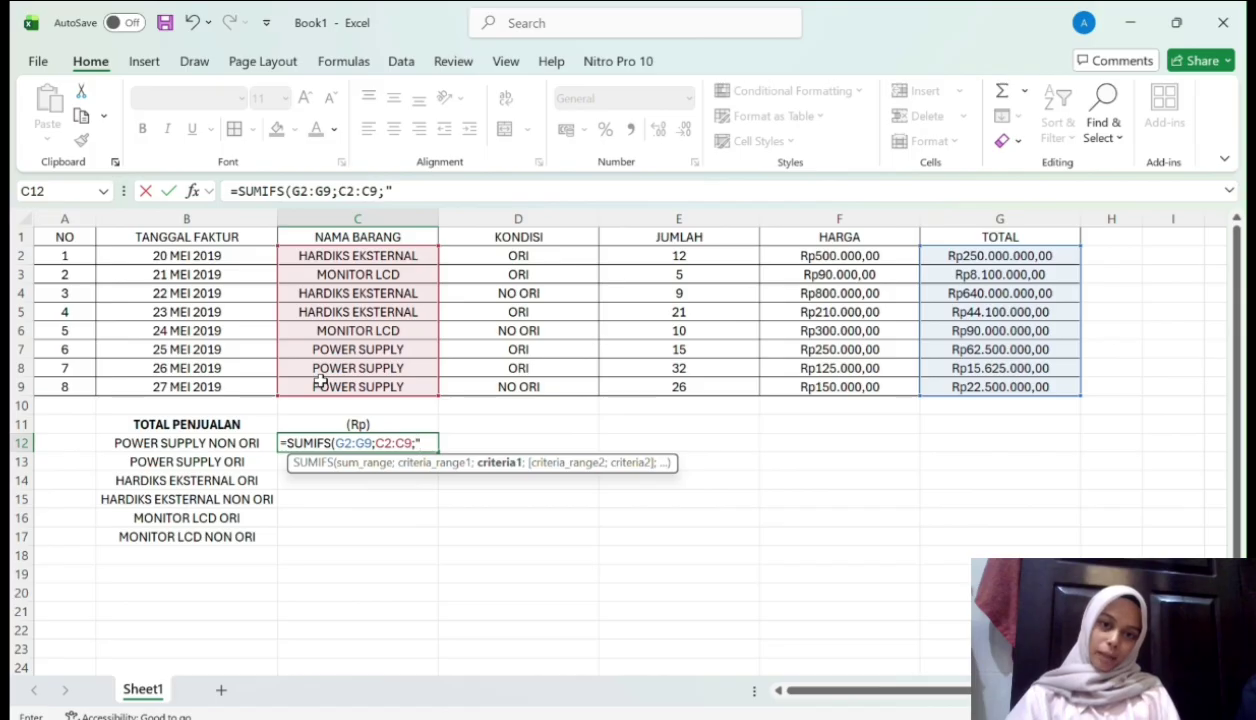
type("\"POWE")
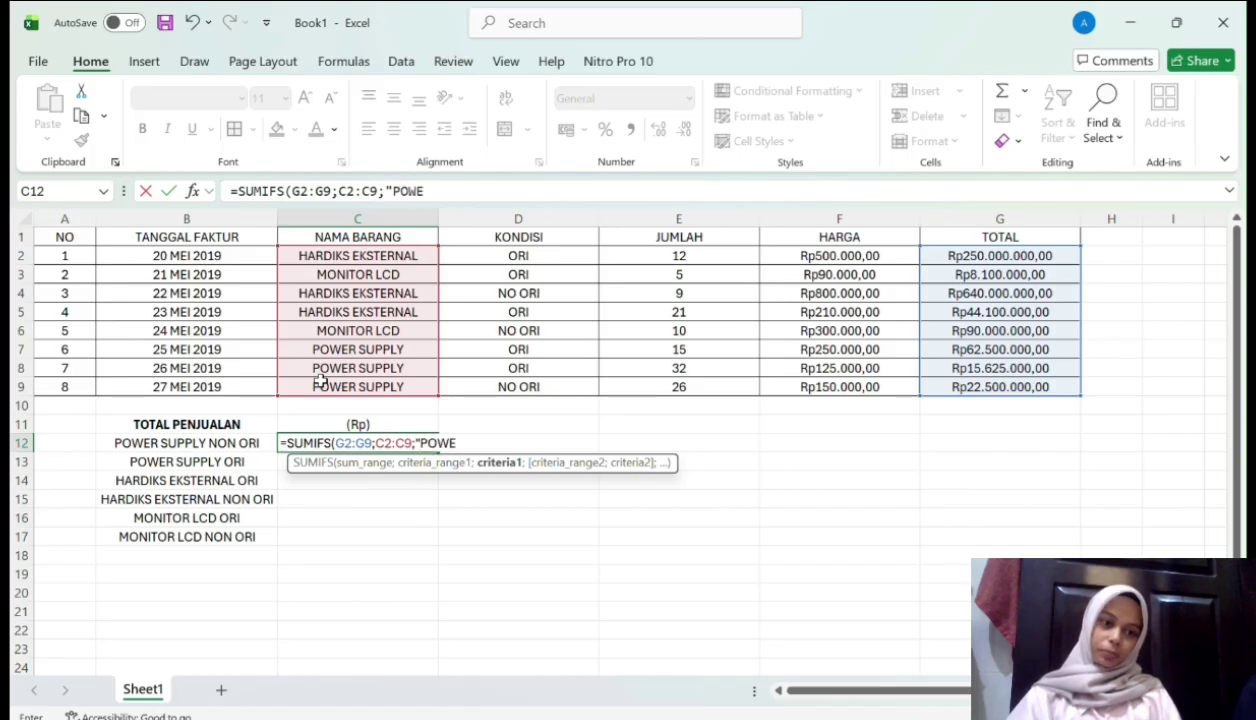
type("R SUPP")
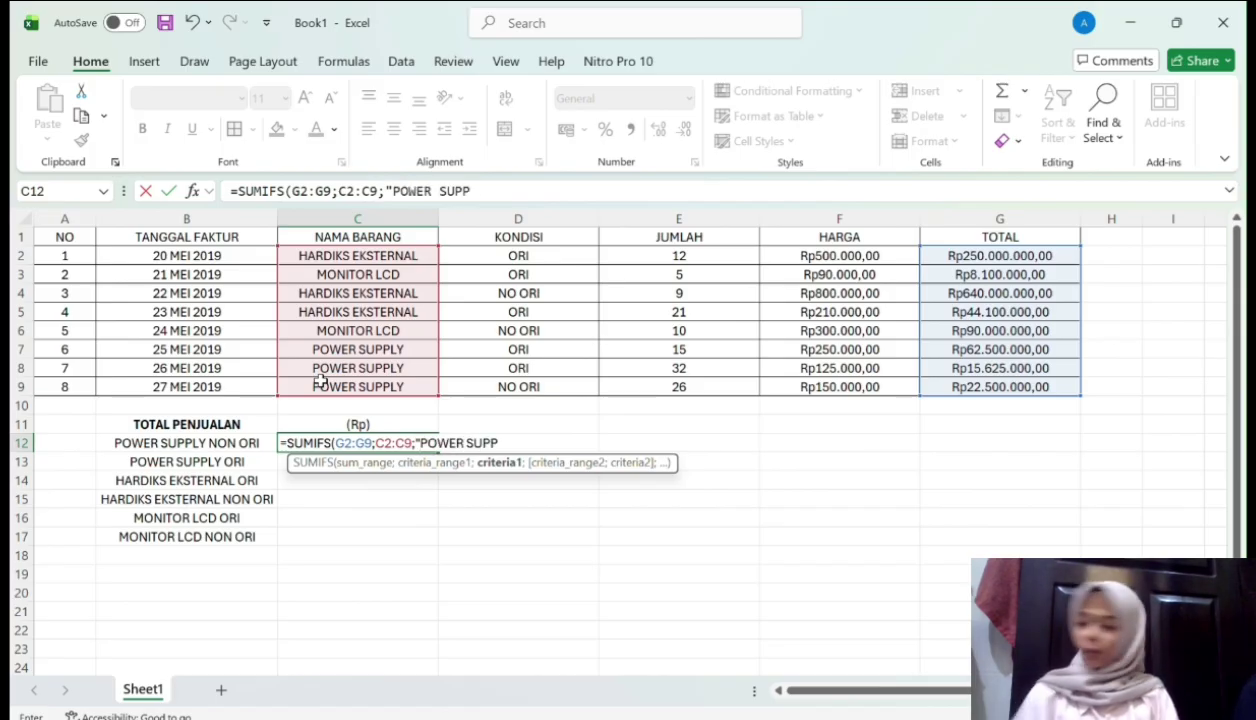
type("LY\"")
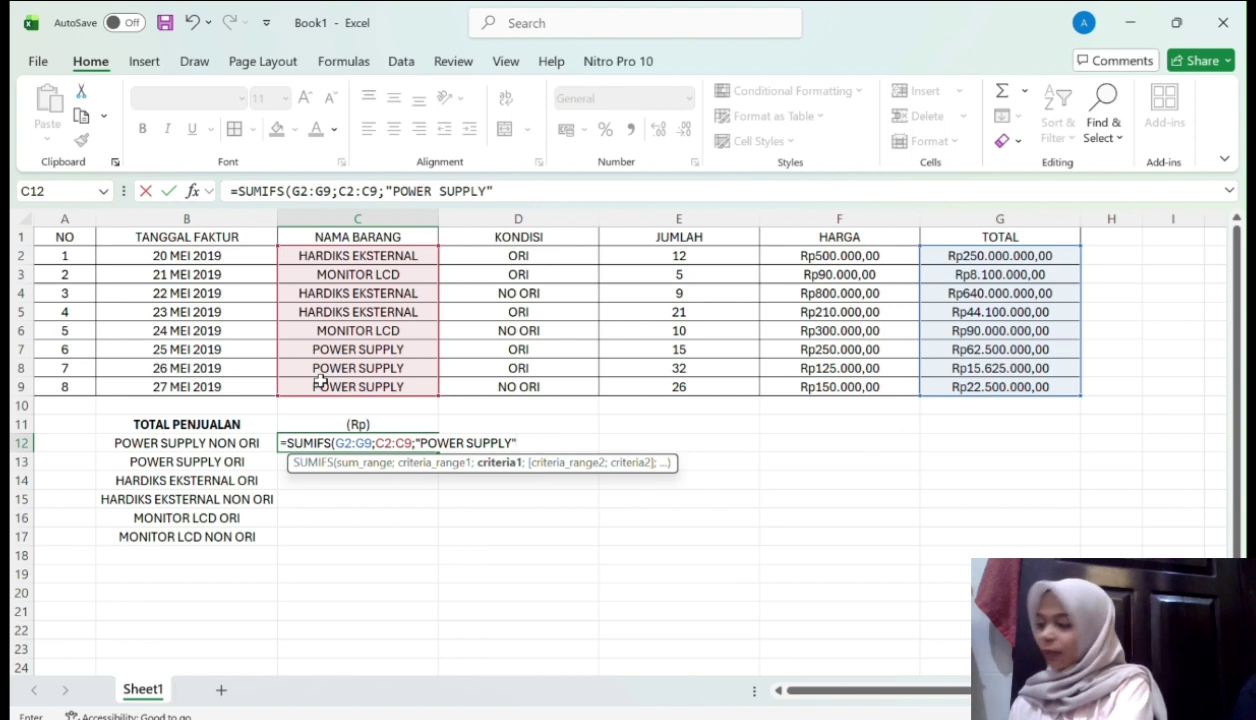
Complete C12's SUMIFS formula with the KONDISI range D2:D9 and the criterion "NO ORI"
type(";")
left_click_drag(476, 258, 495, 384)
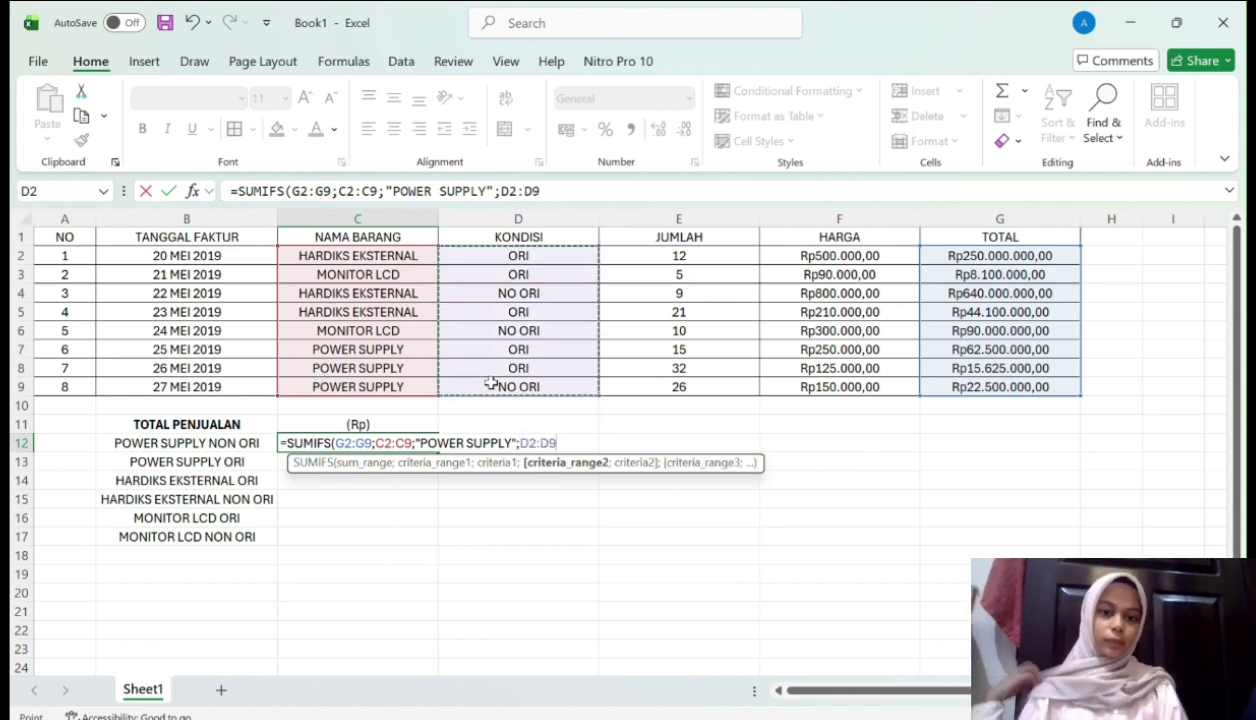
type(";\"NP")
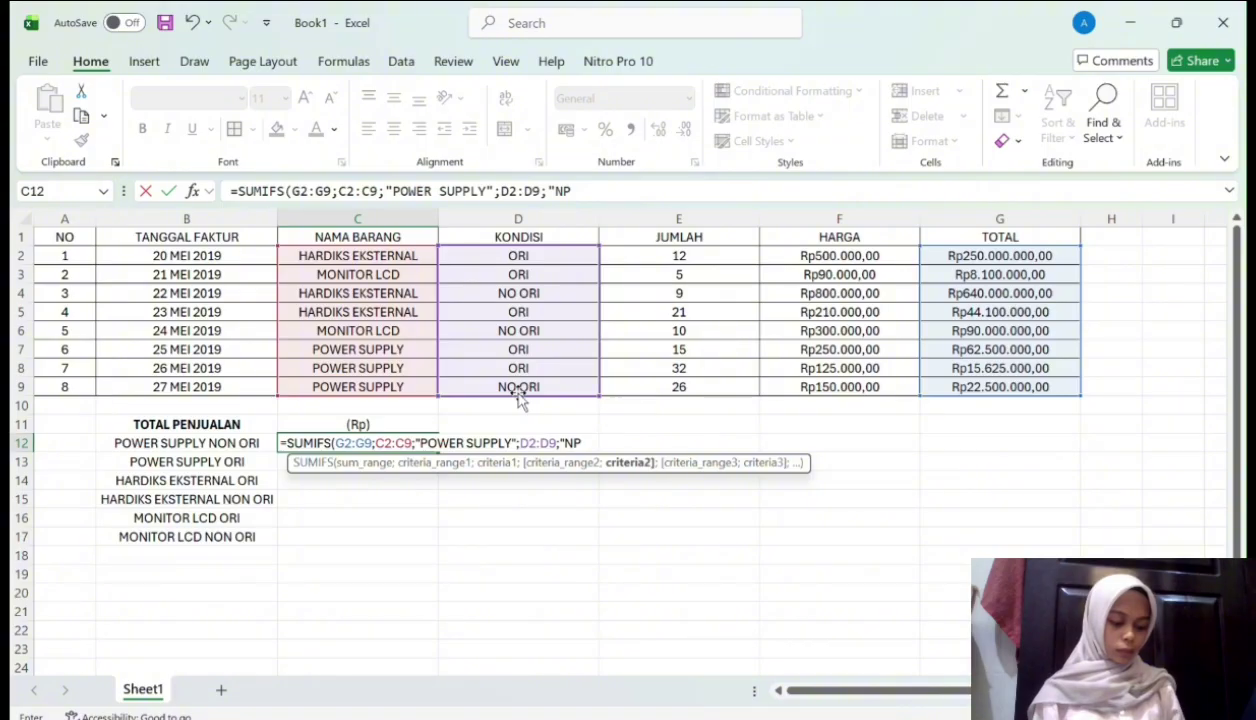
key("BackSpace")
type("O ORI")
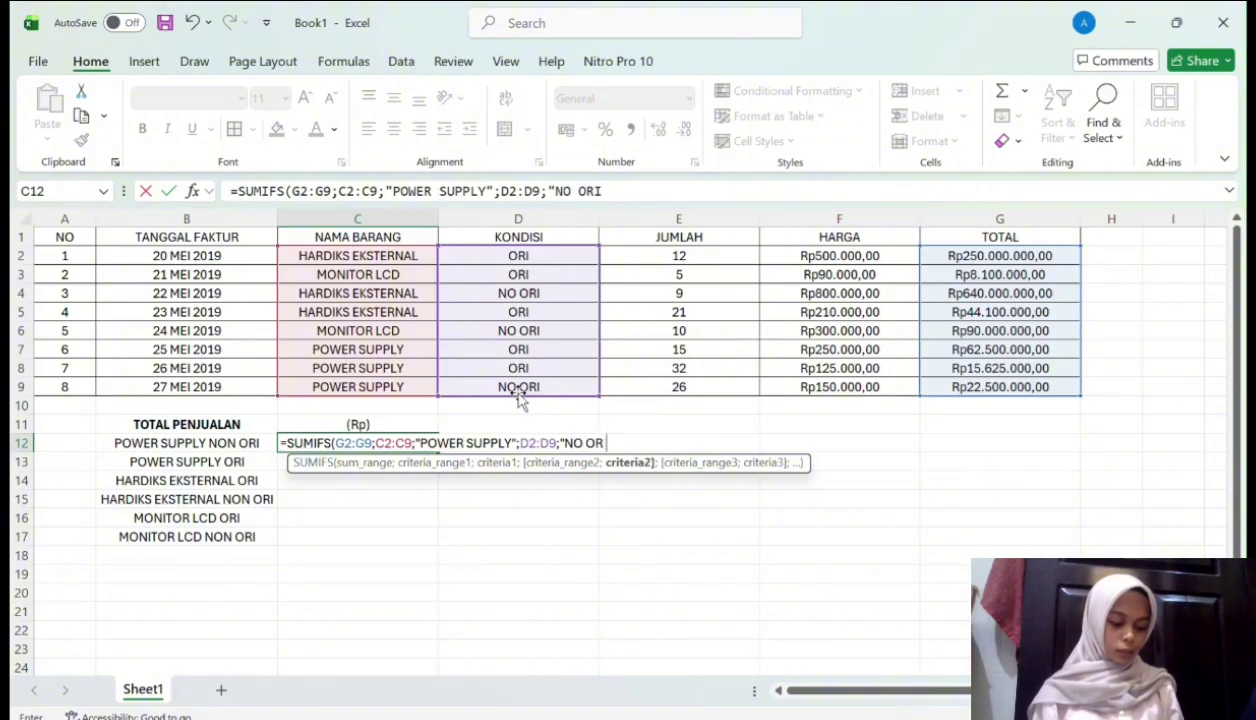
type("\")")
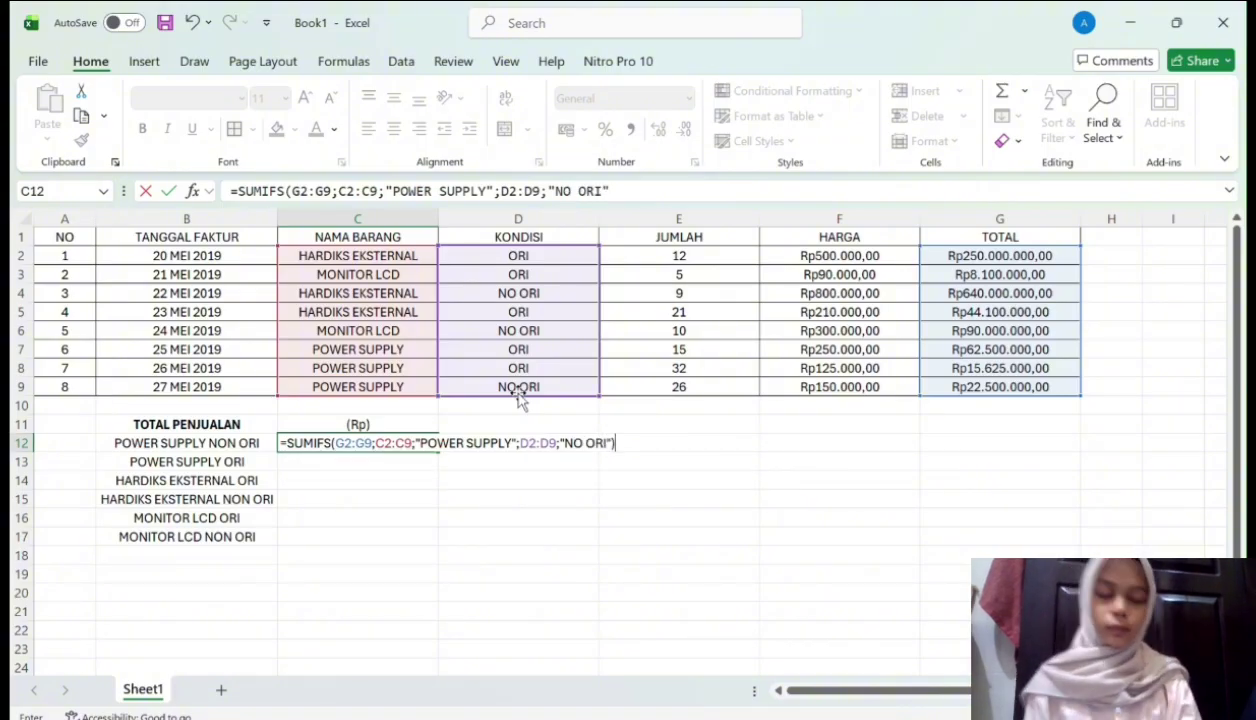
key("Return")
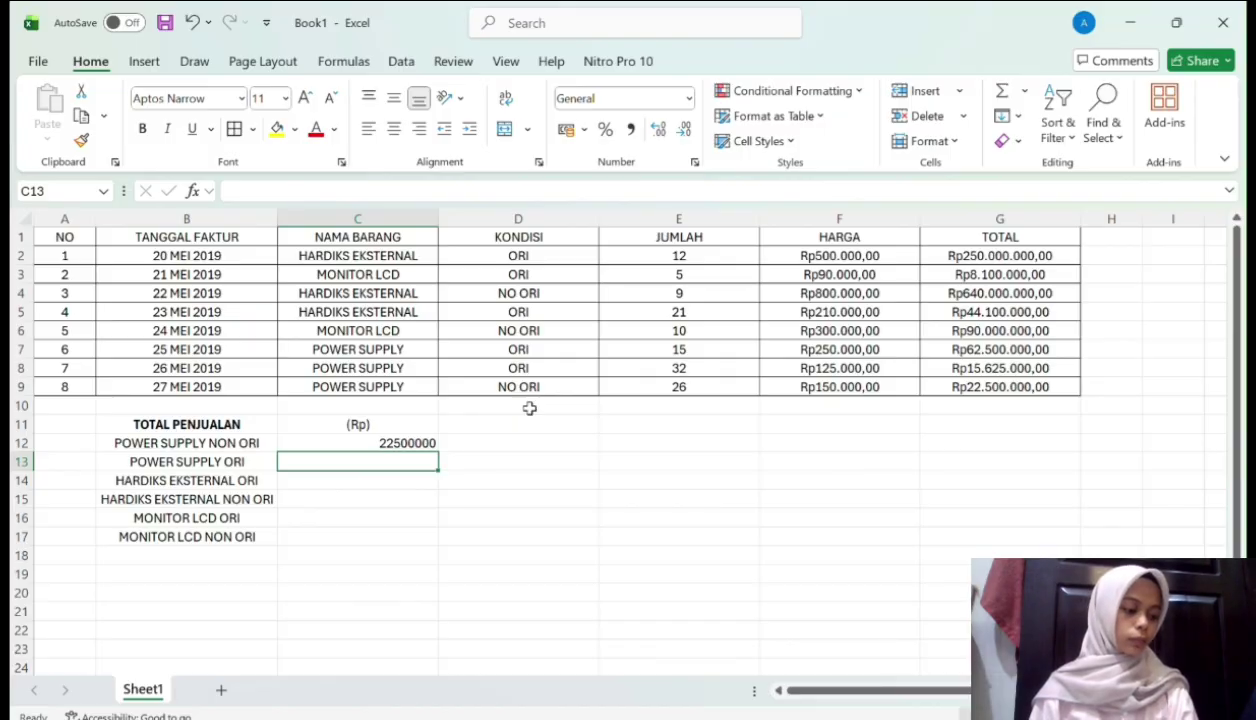
left_click(354, 445)
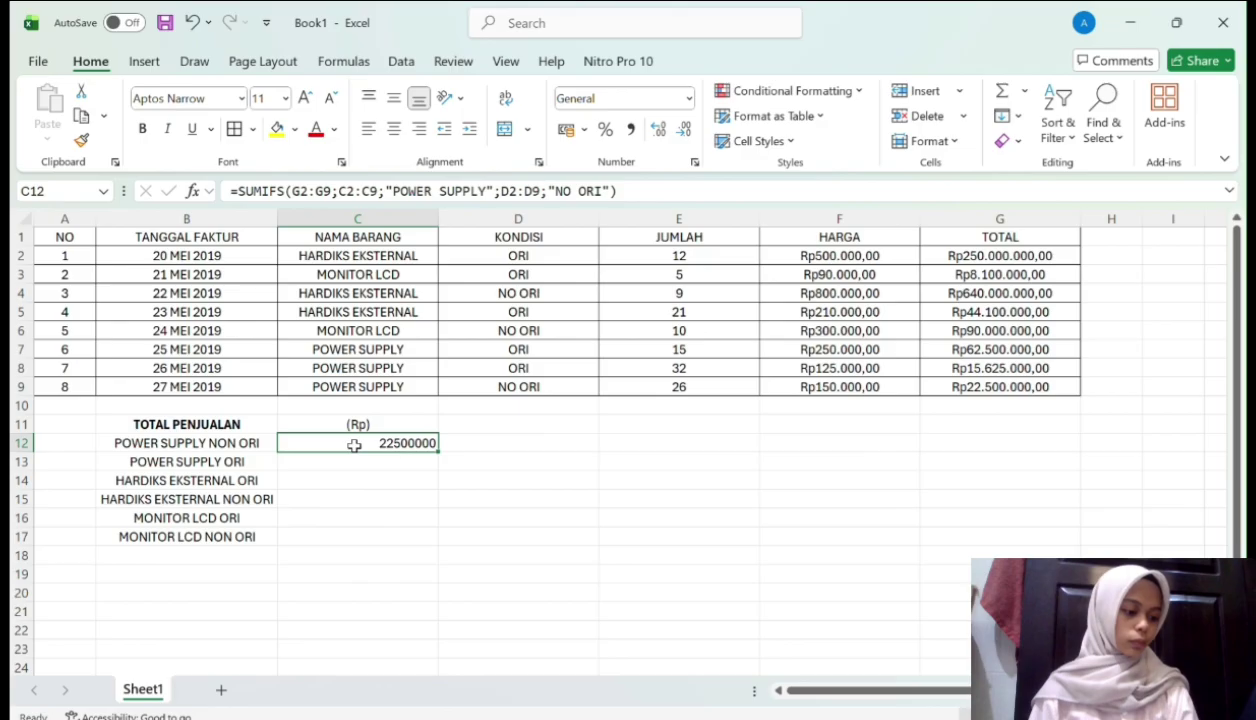
Start a SUMIFS formula in C13 with the TOTAL values G2:G9 as the sum range
left_click(363, 460)
type("=")
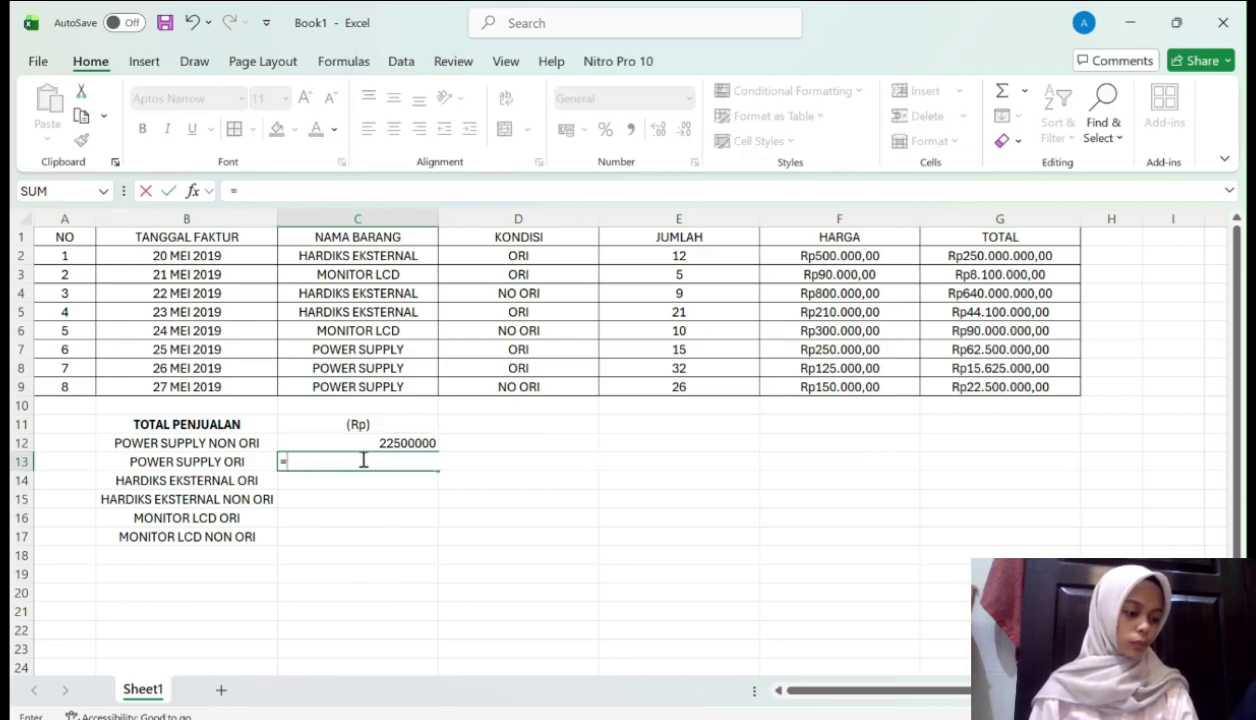
type("SUM")
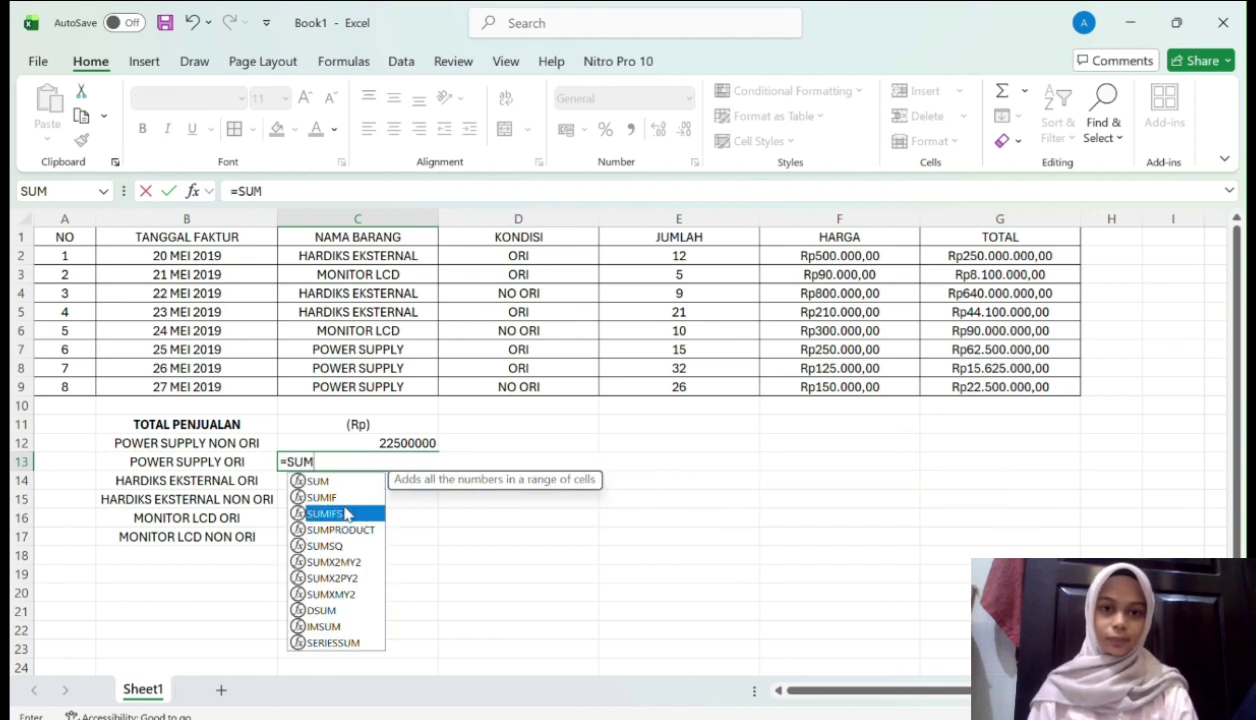
double_click(345, 513)
left_click(940, 257)
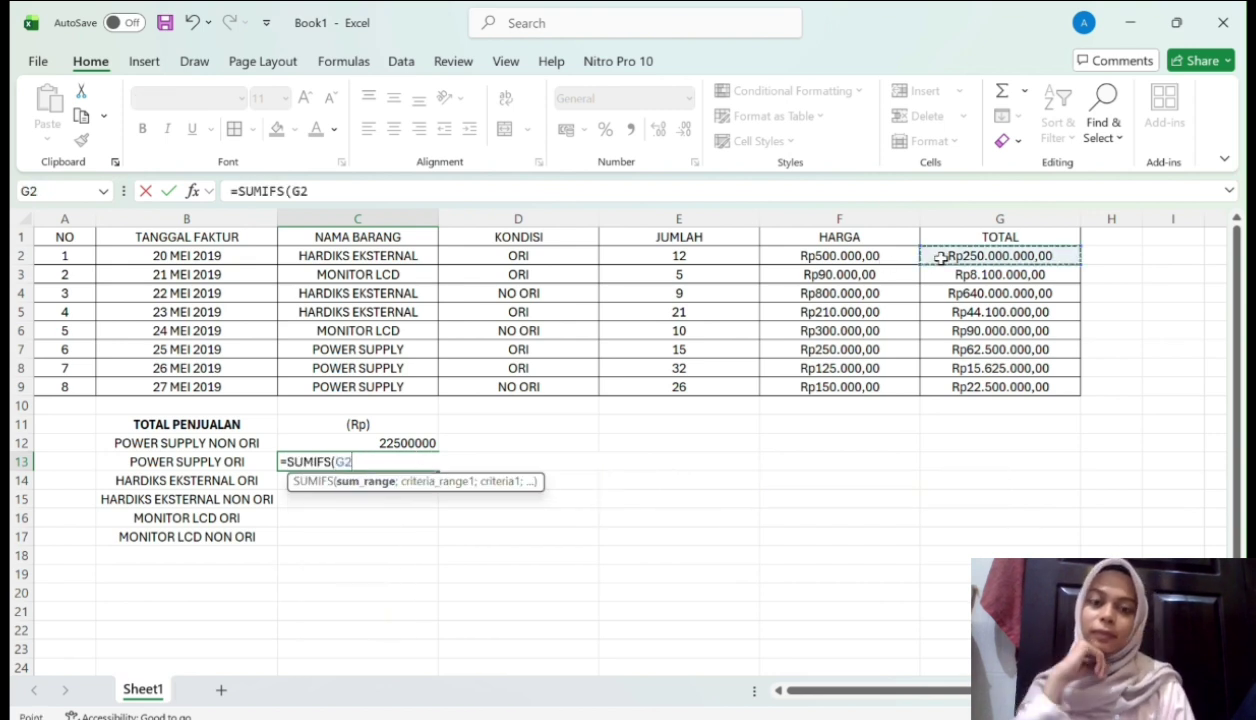
left_click_drag(940, 257, 938, 386)
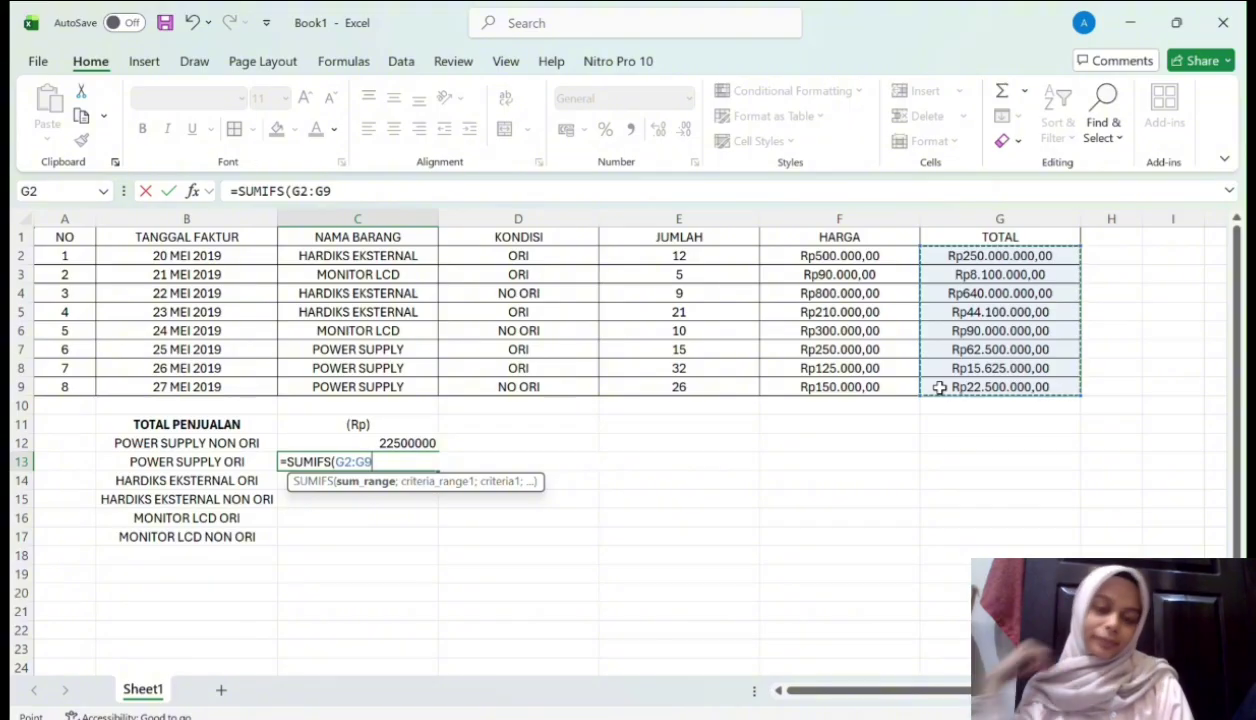
type(";")
Add C2:C9 as the first criteria range in C13's formula, with the criterion "POWER SUPPLY"
left_click_drag(325, 258, 330, 387)
type(";")
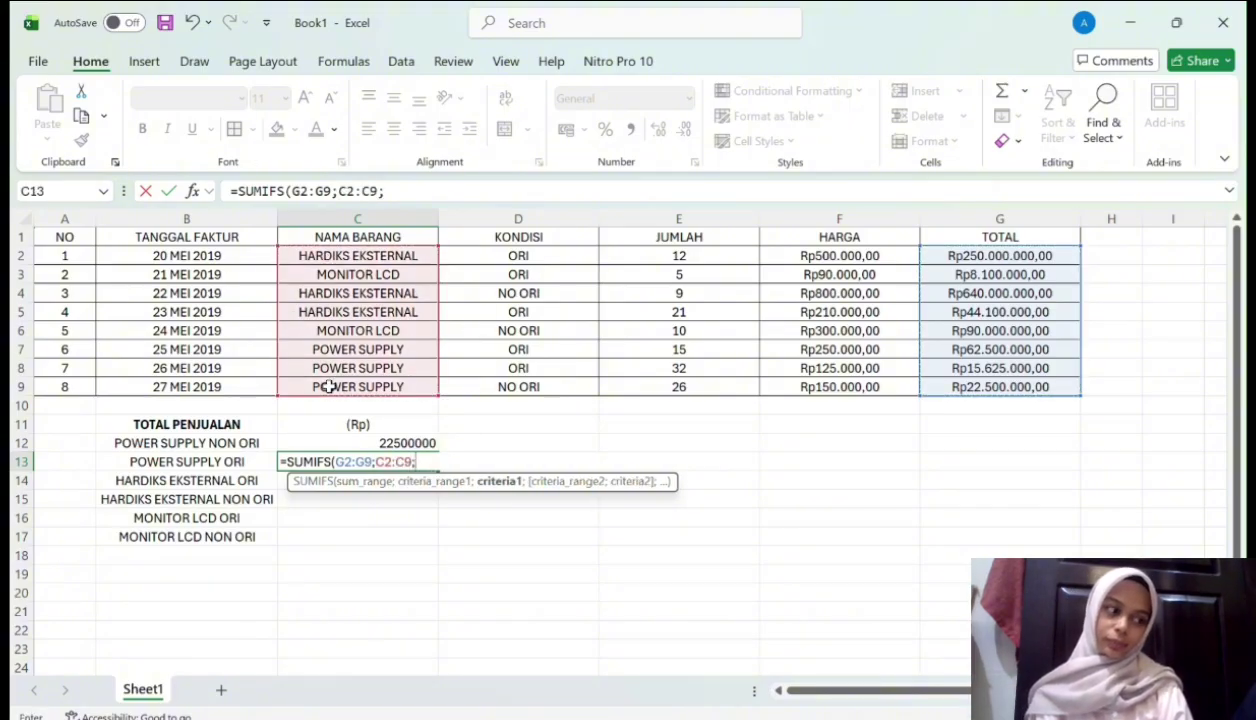
type("\"PO")
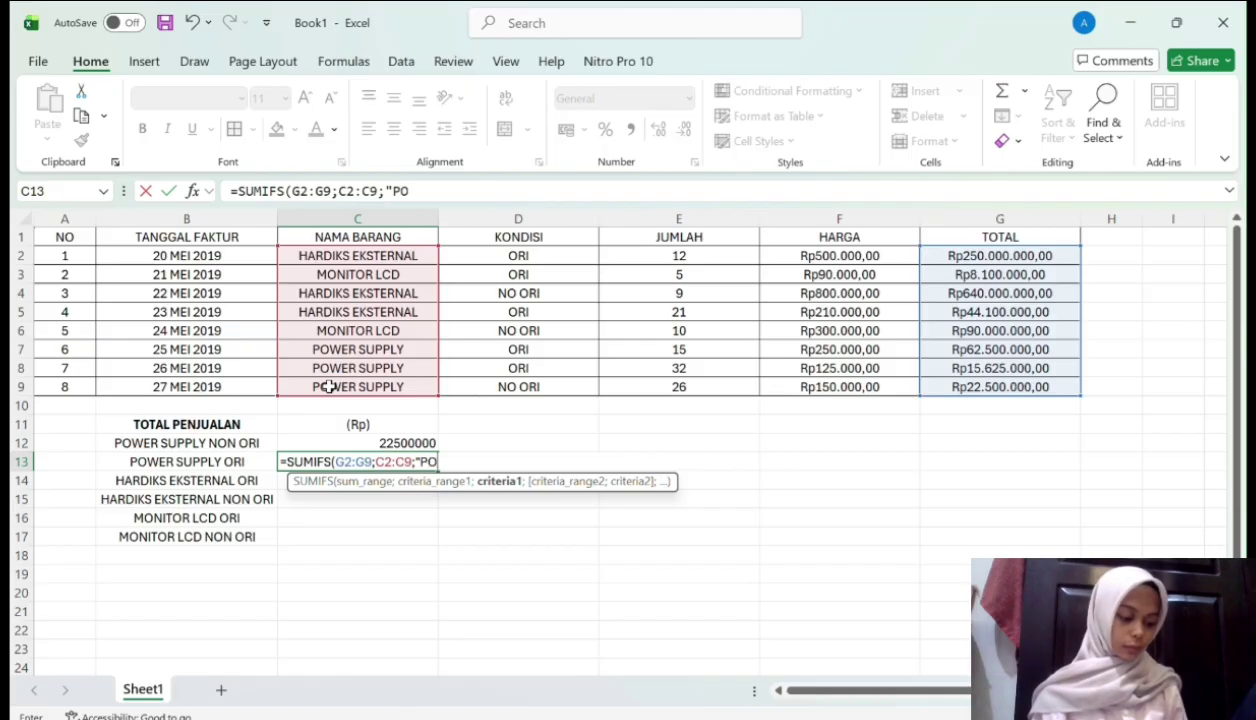
type("WER SUPPLY")
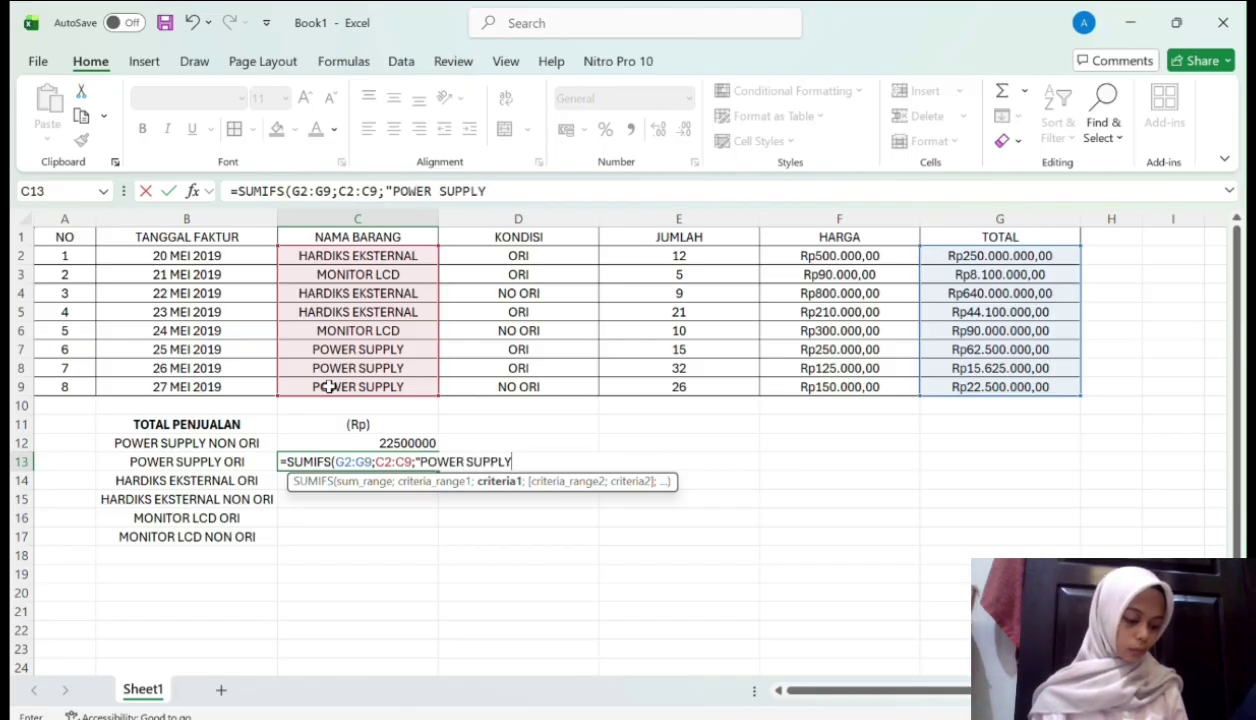
type("\";")
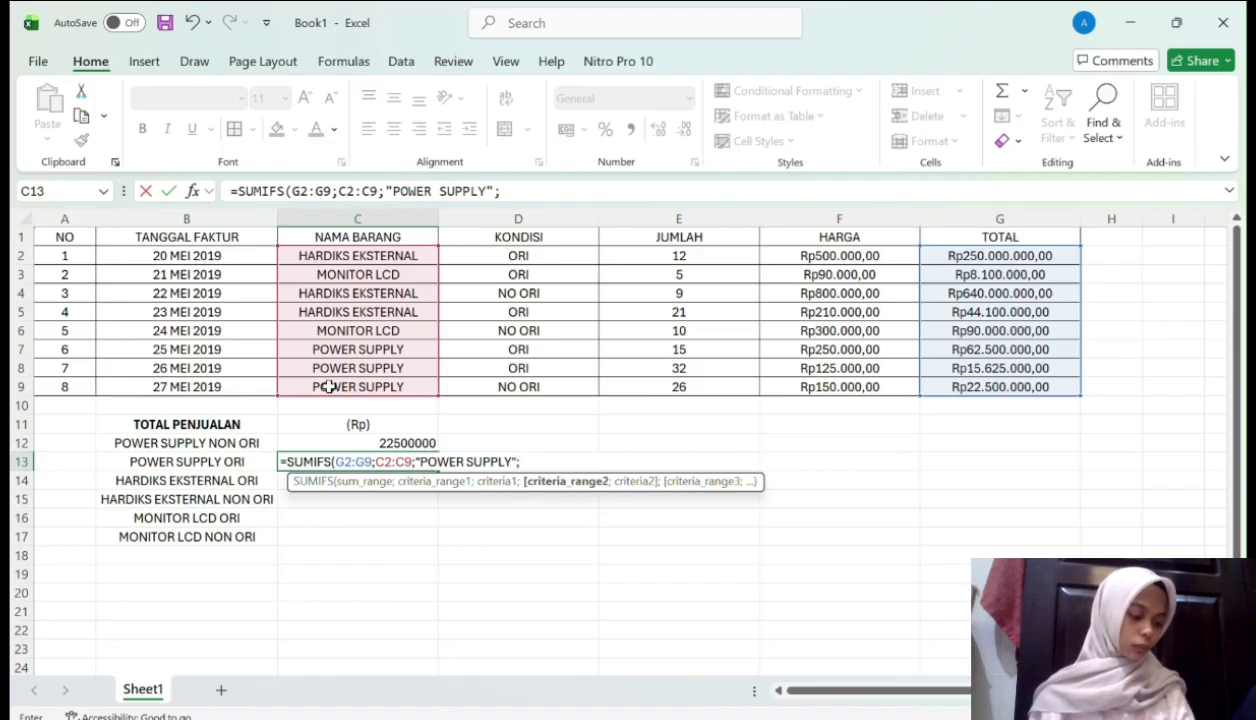
Complete C13's formula with the range D2:D9 and the criterion "ORI", and begin a formula in C14
left_click_drag(549, 255, 558, 386)
type(";\"")
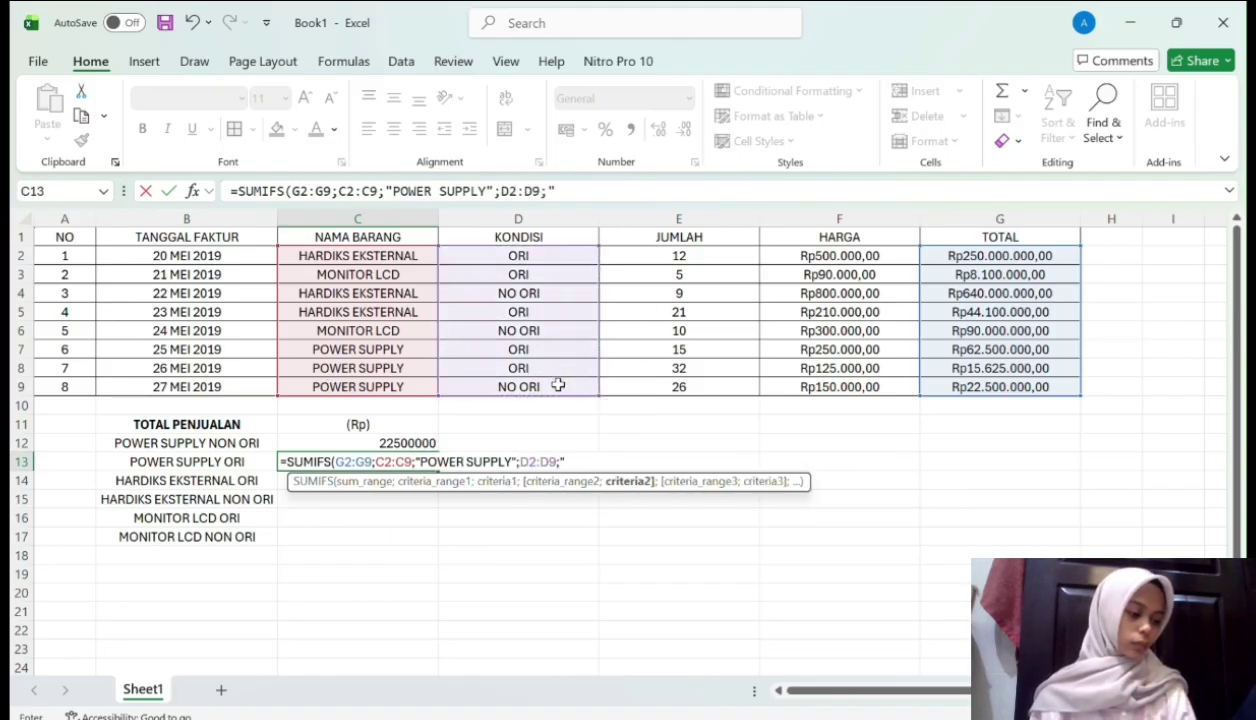
type("ORI\")")
key("Return")
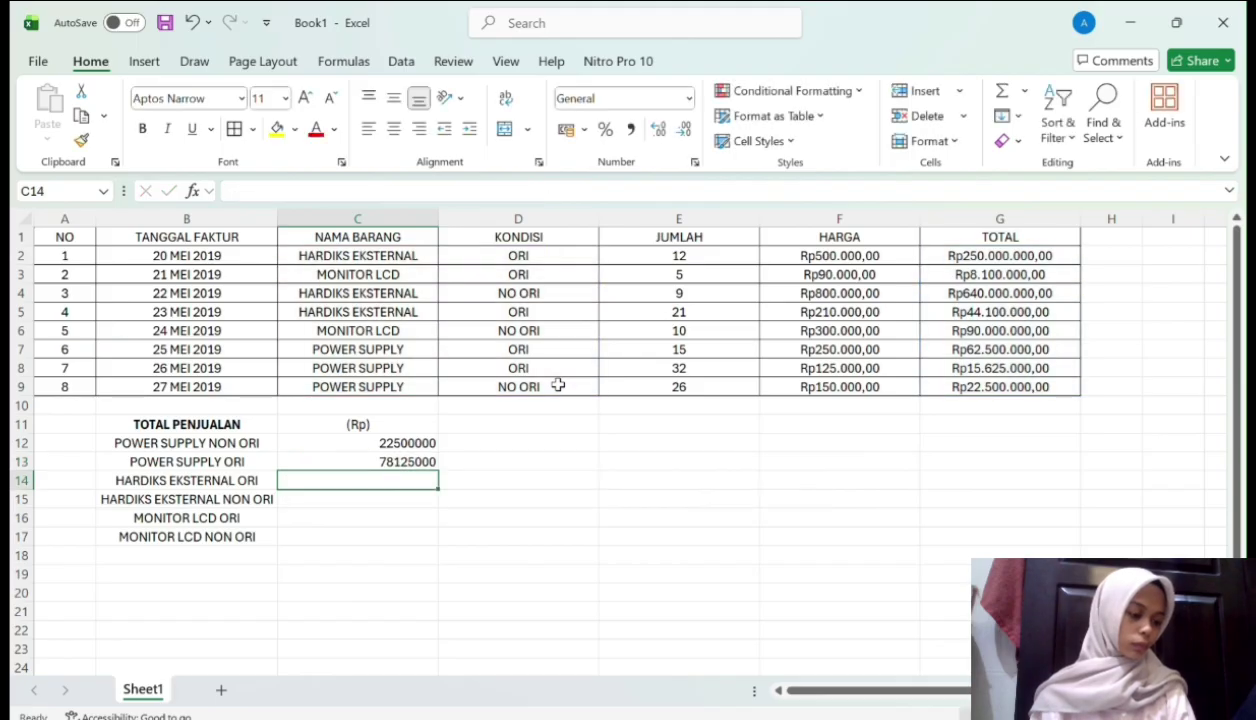
type("=")
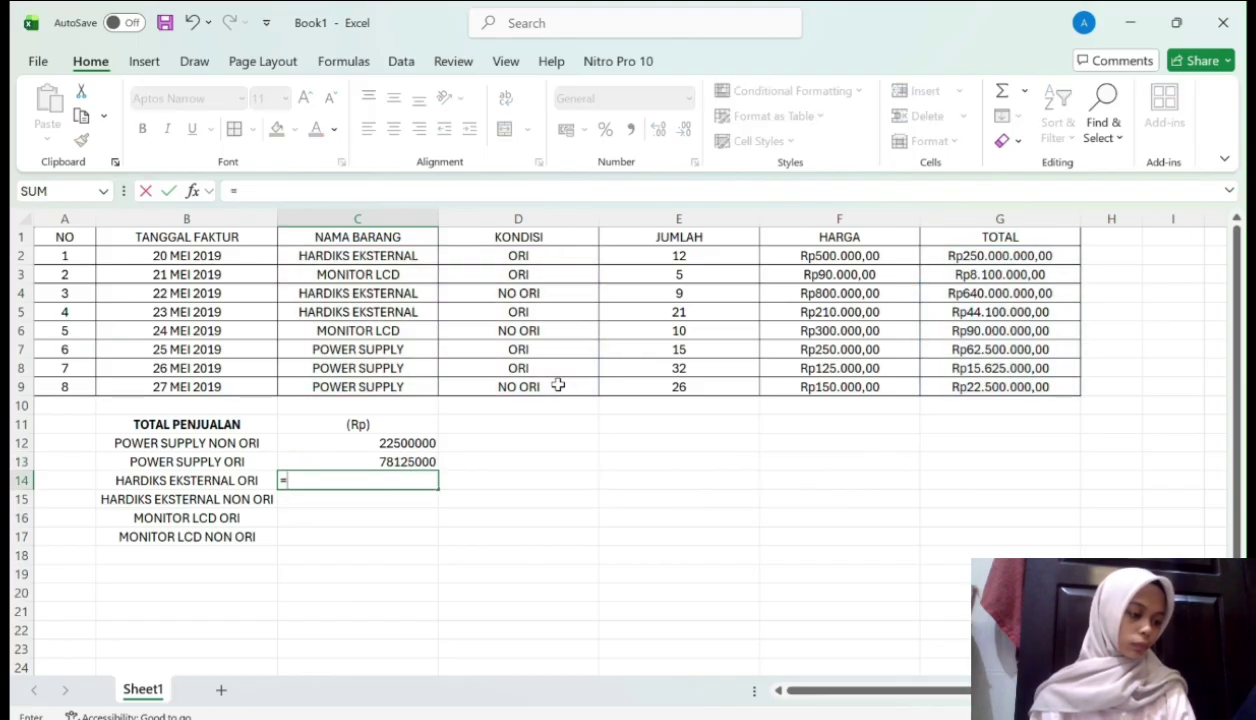
left_click_drag(920, 256, 948, 385)
type(";")
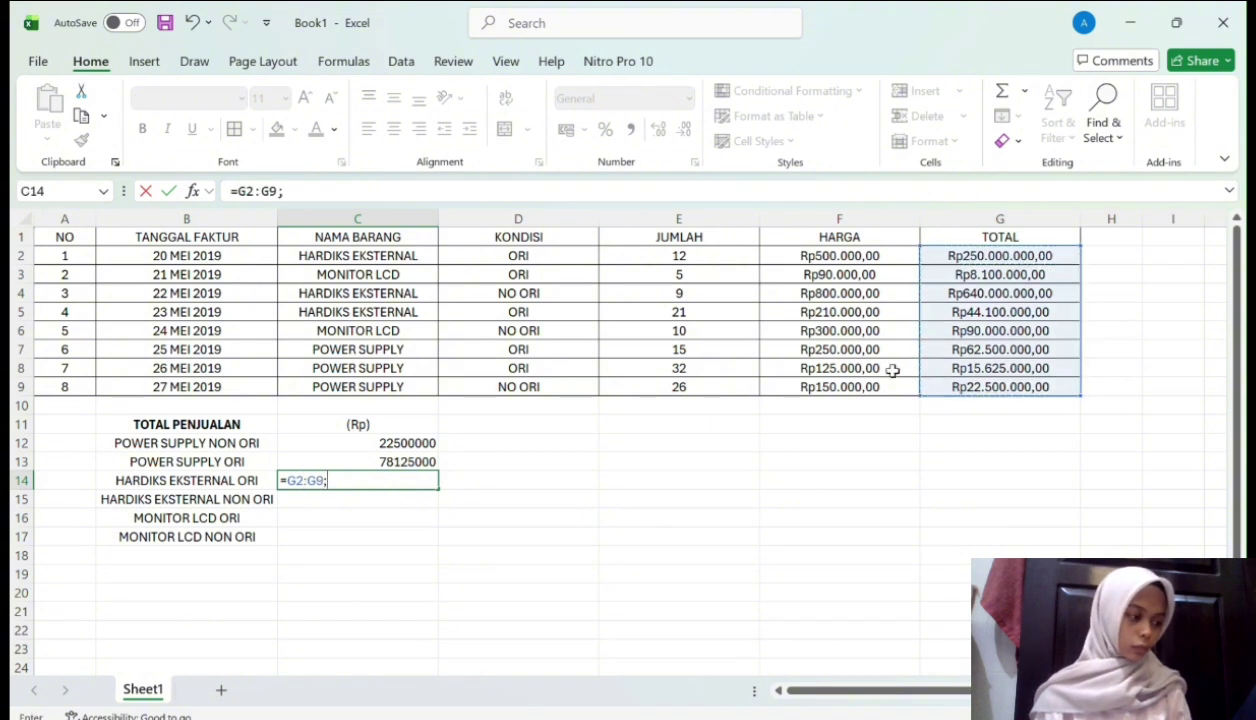
key("BackSpace")
key("BackSpace")
key("BackSpace")
key("BackSpace")
key("BackSpace")
key("BackSpace")
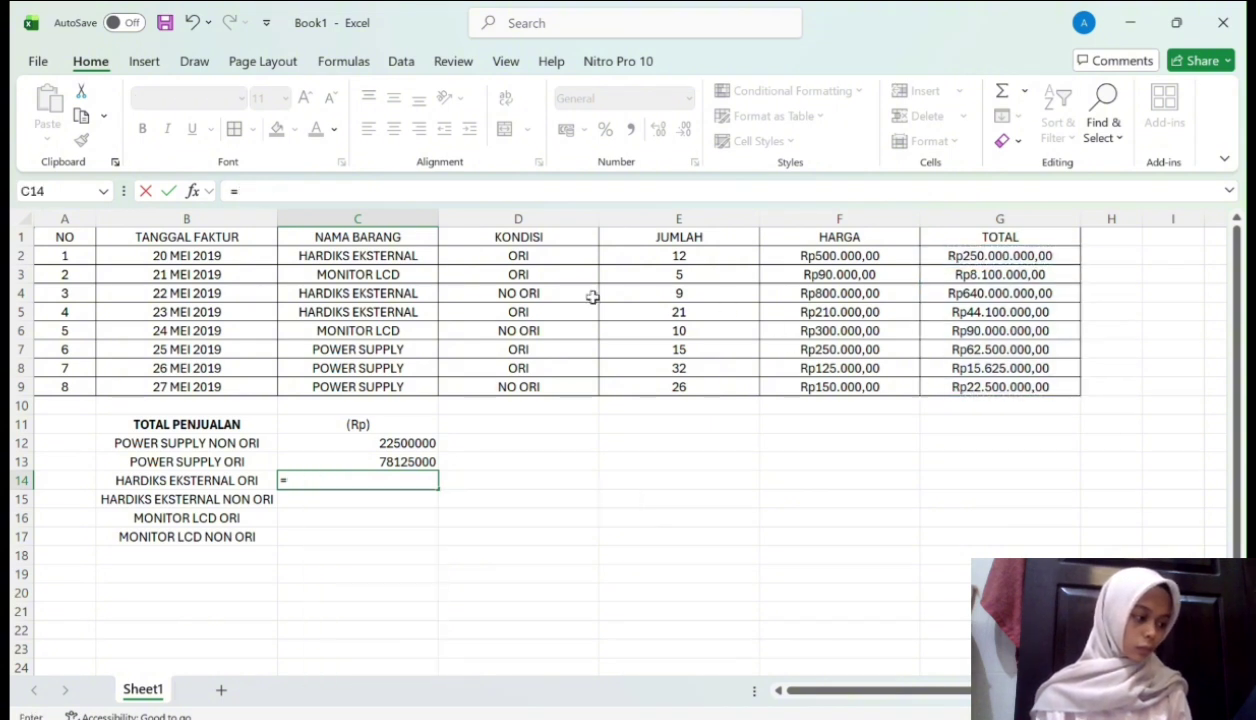
Use SUMIFS for the formula in C14, with the TOTAL values G2:G9 as the sum range
type("SUM")
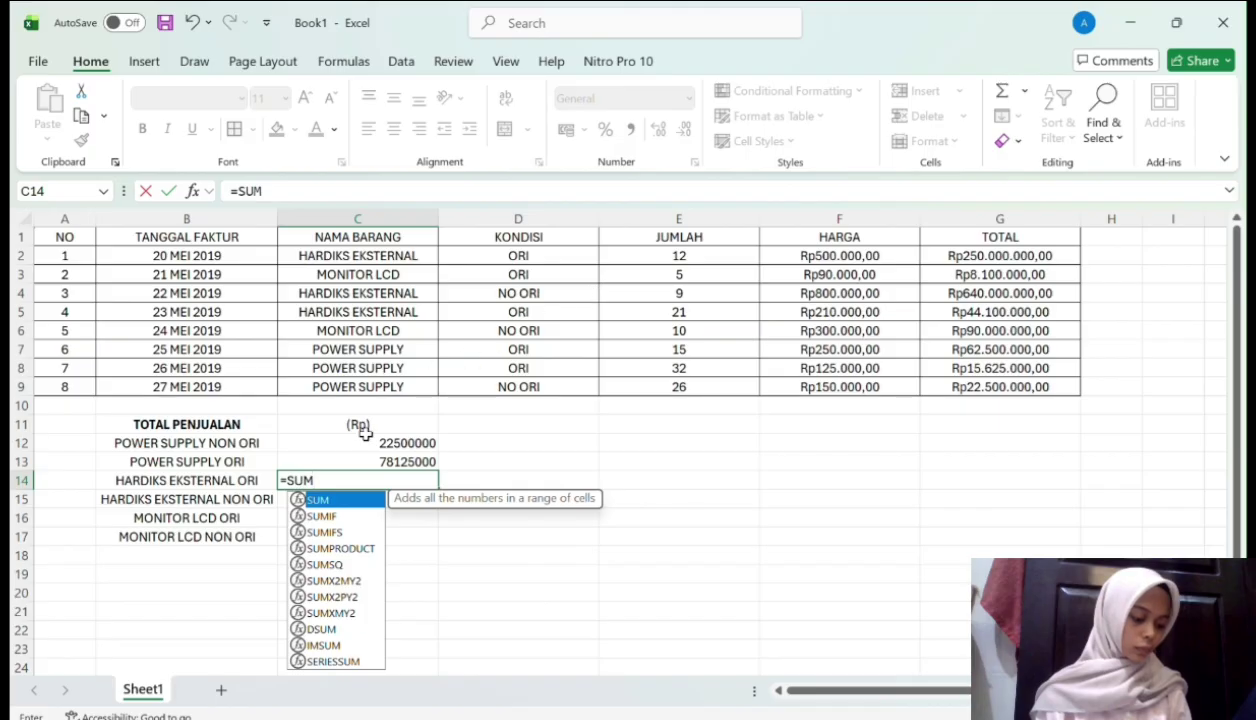
double_click(342, 528)
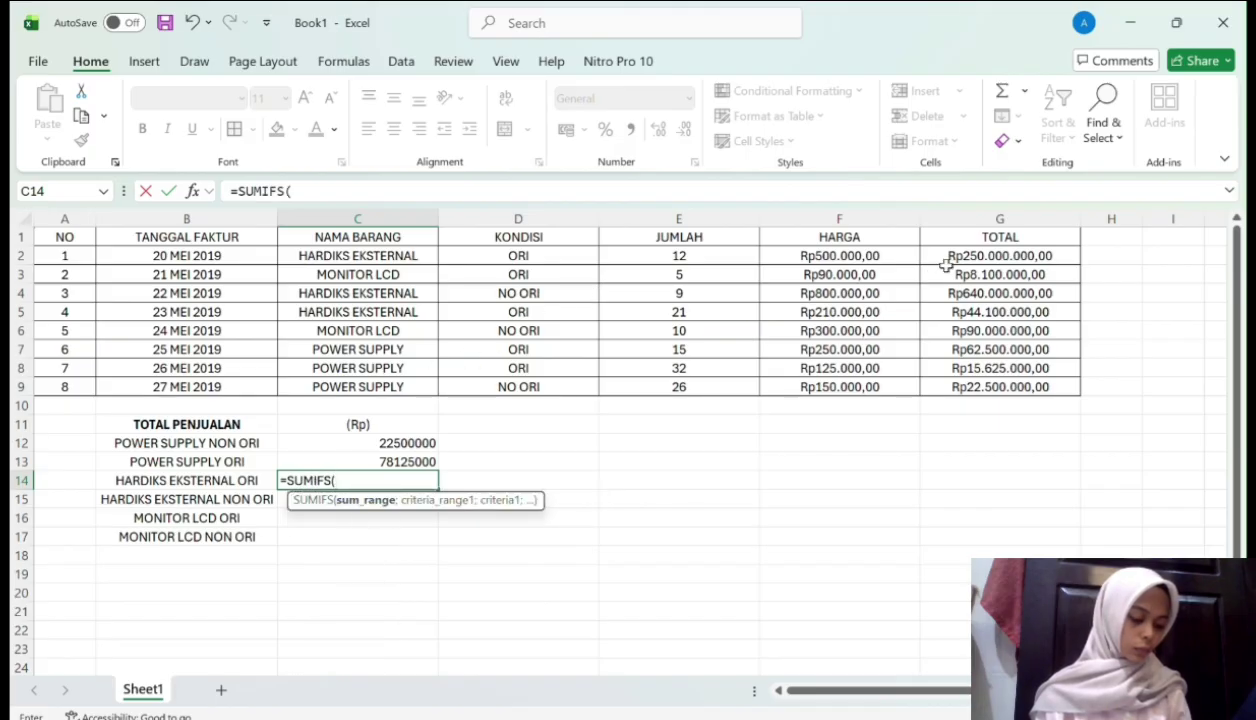
left_click_drag(978, 256, 975, 386)
type(";")
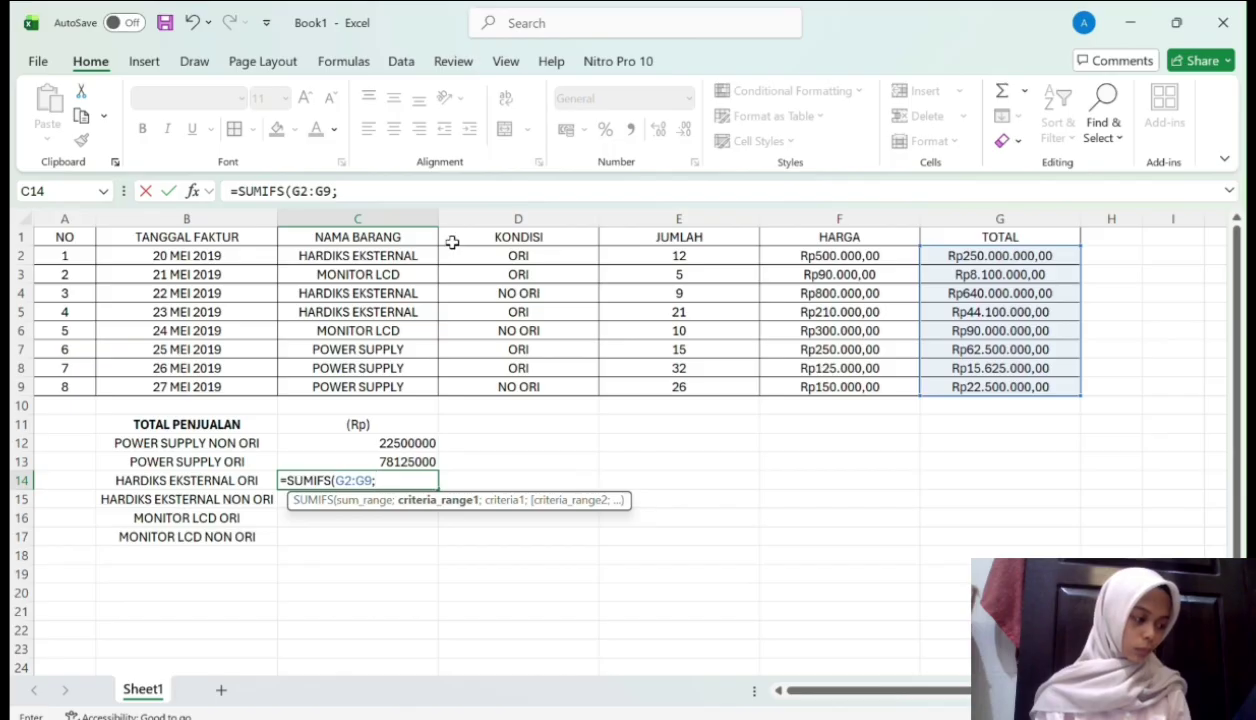
Add C2:C9 as the first criteria range in C14's formula, with the criterion "HARDIKS EKSTERNAL"
left_click_drag(422, 256, 414, 390)
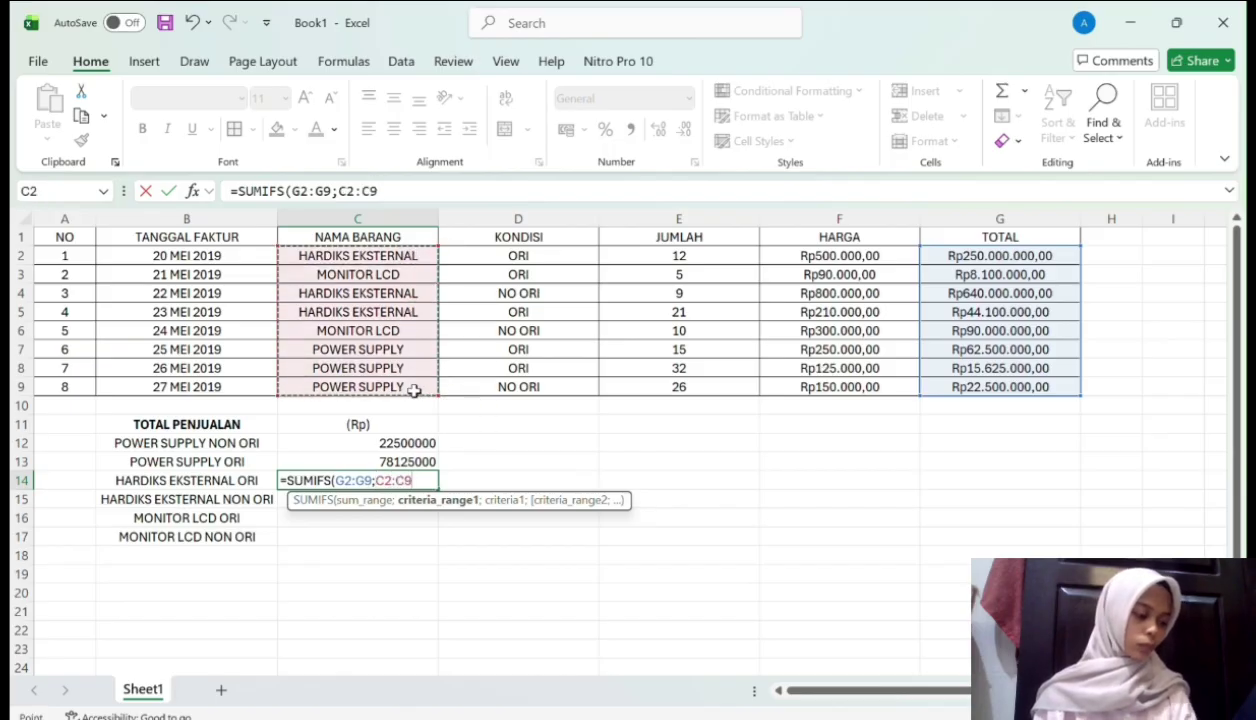
type(";")
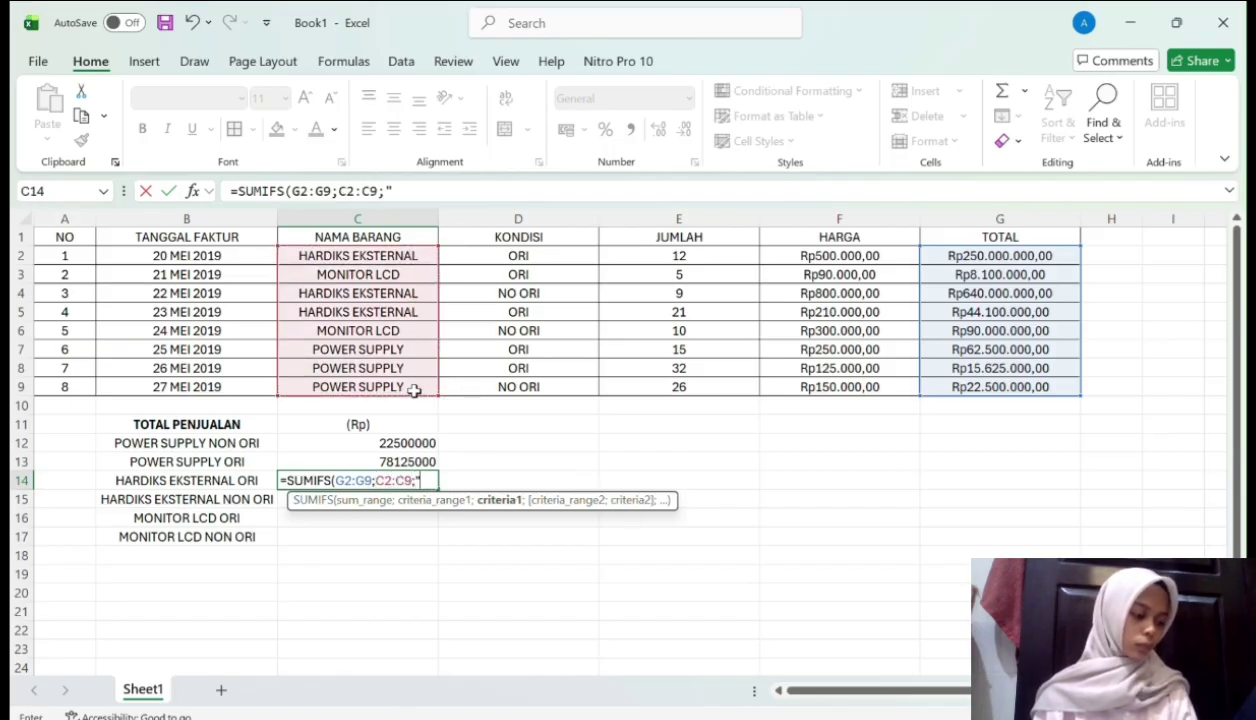
type("\"HA")
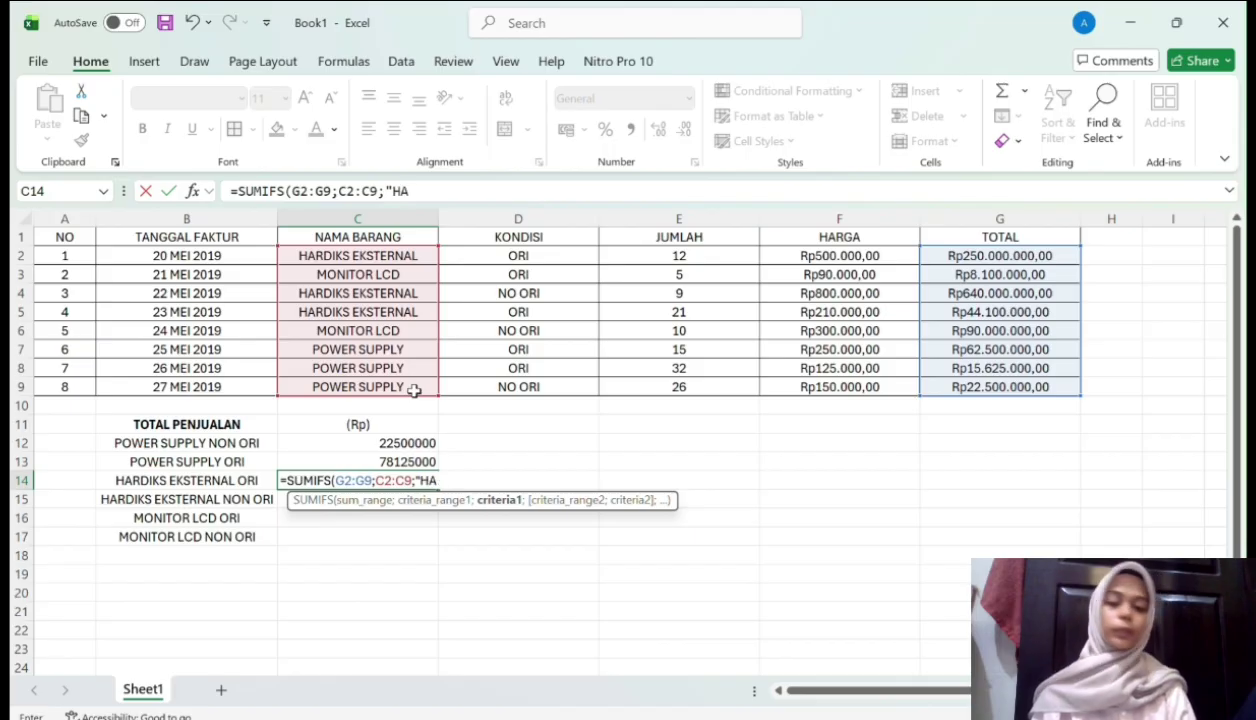
type("RDIKS EKSTERNAL\"")
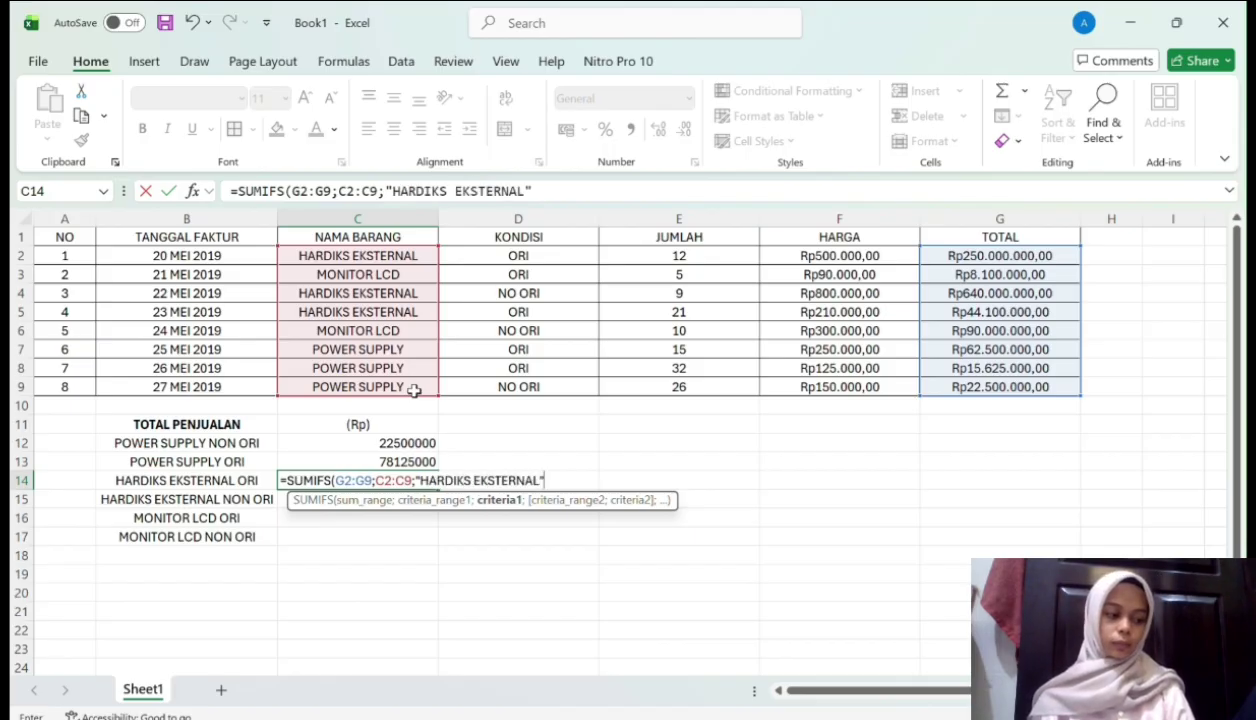
Complete C14's SUMIFS formula with the KONDISI range D2:D9 and the criterion "ORI"
type(";")
left_click_drag(500, 256, 498, 397)
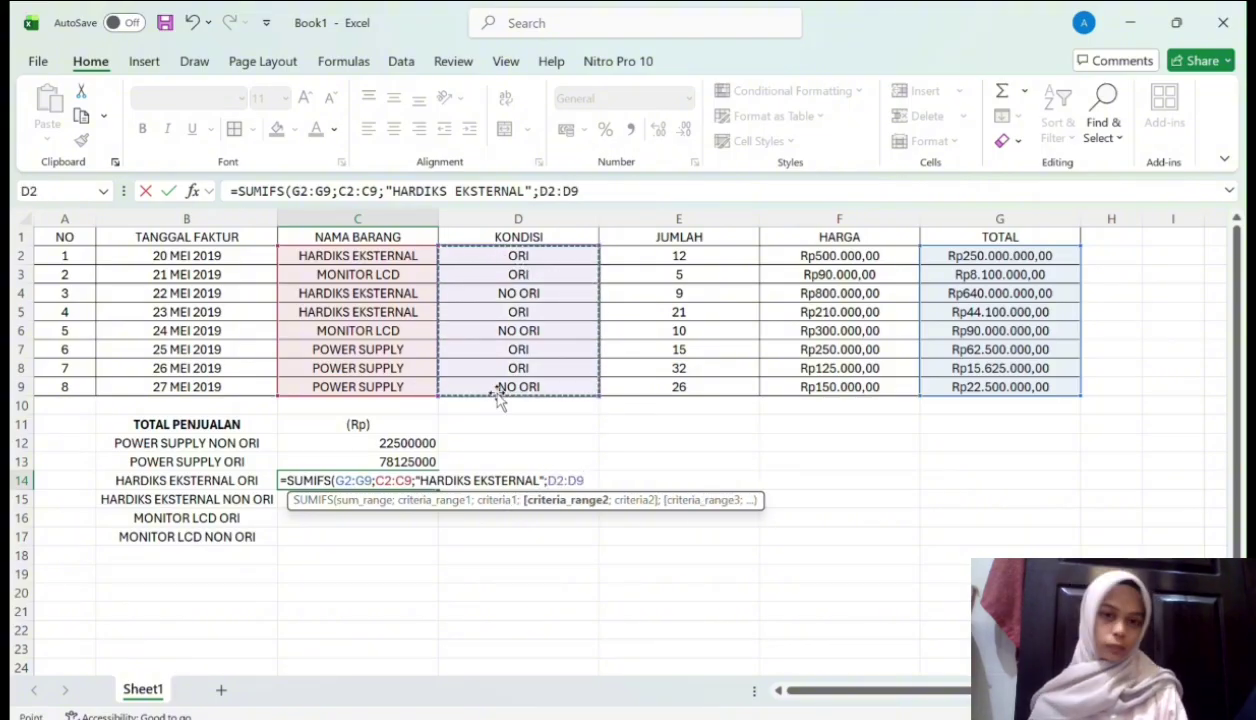
type(";")
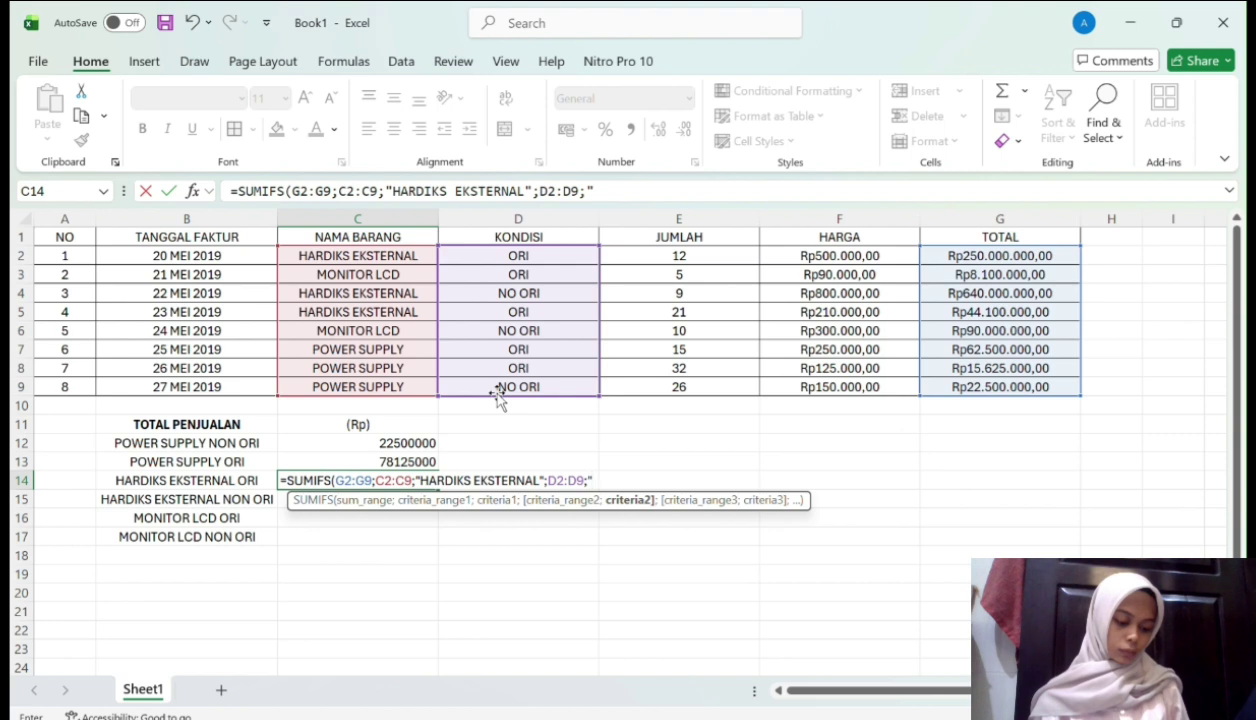
type("\"ORI\")")
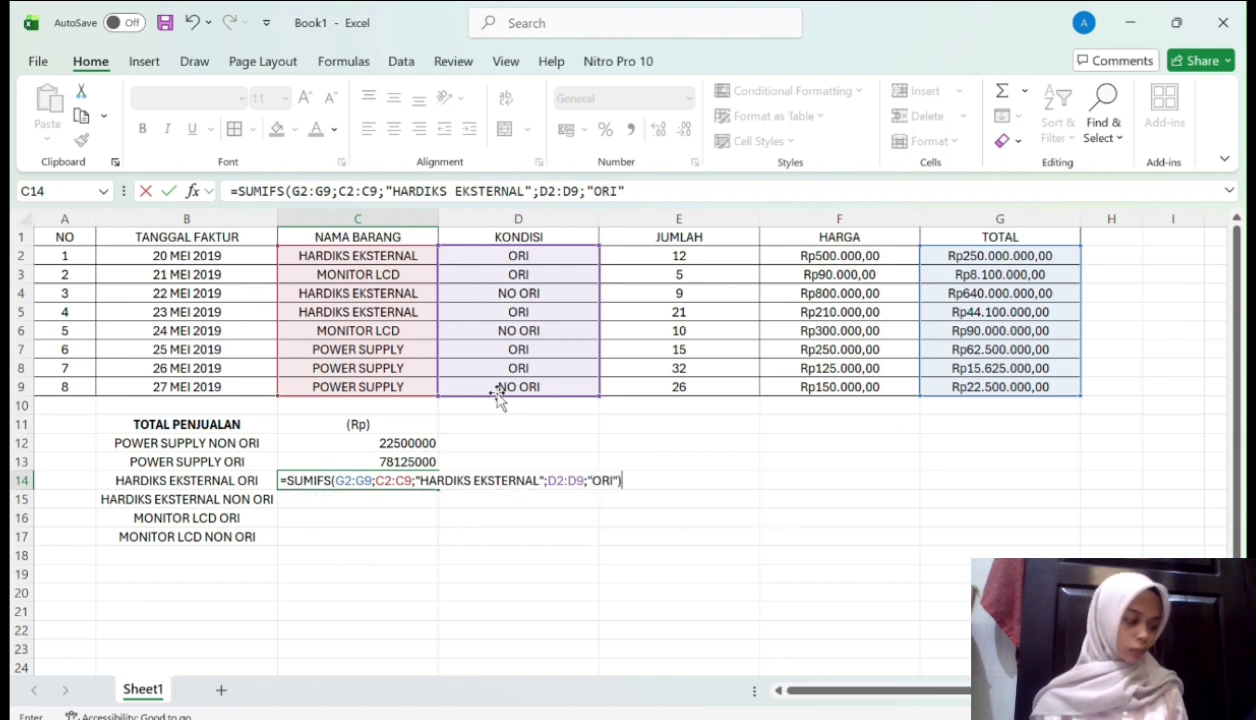
key("Return")
Start a SUMIFS formula in C15 with the TOTAL values G2:G9 as the sum range
type("=")
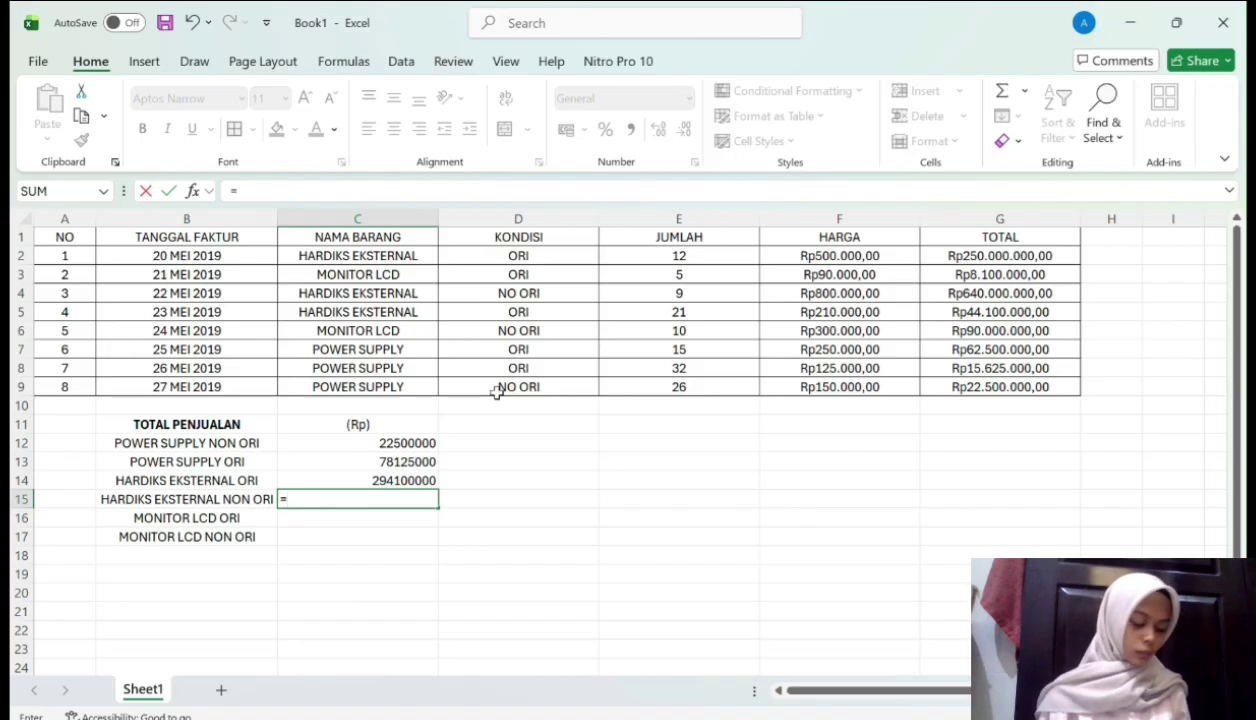
type("SM")
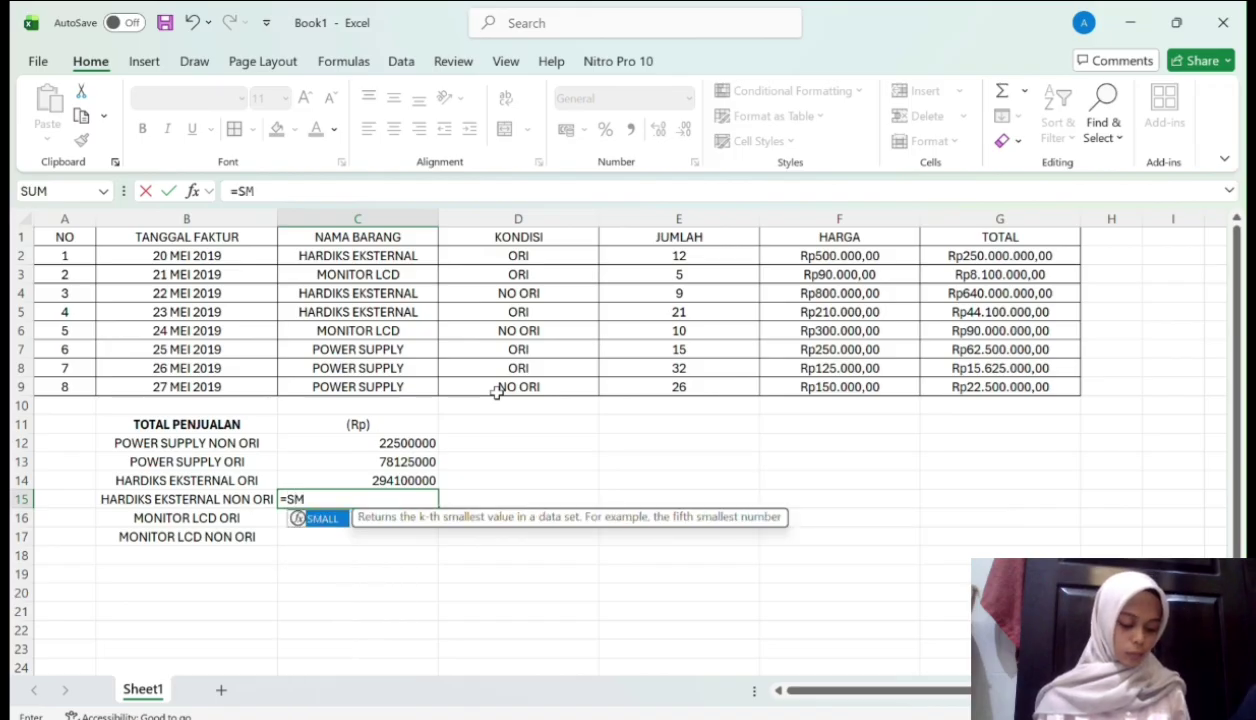
key("BackSpace")
type("I")
key("BackSpace")
type("U")
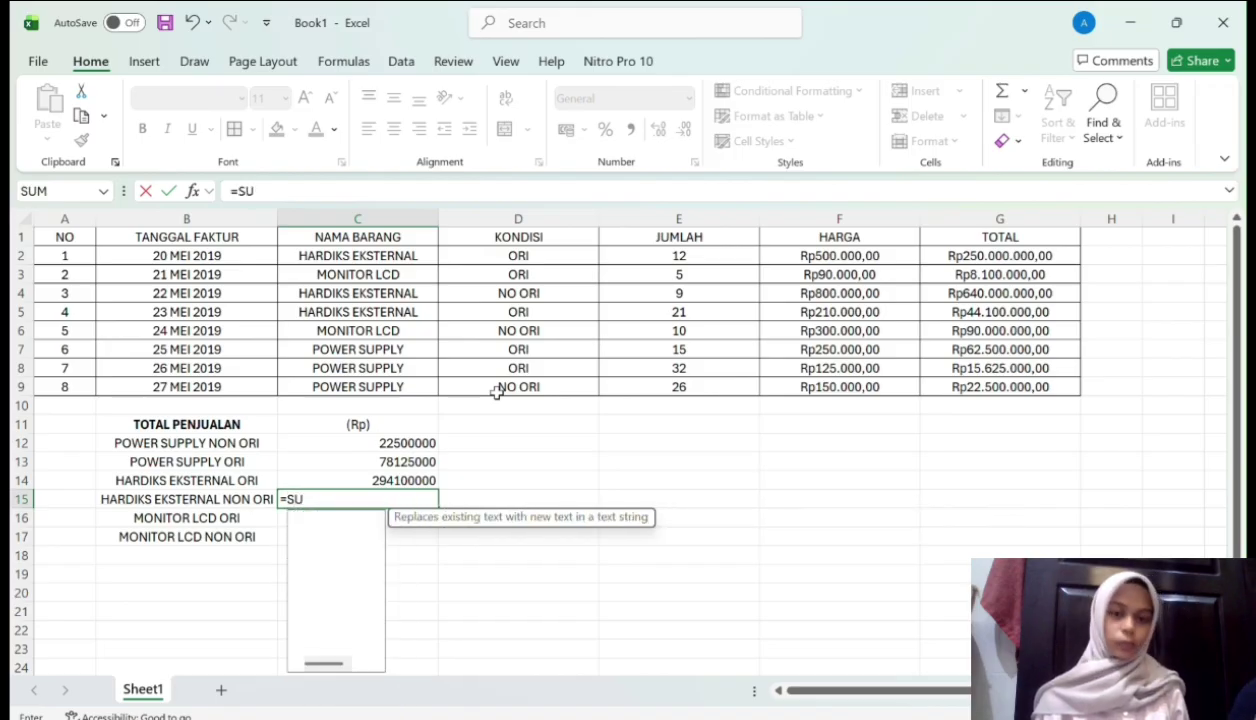
type("M")
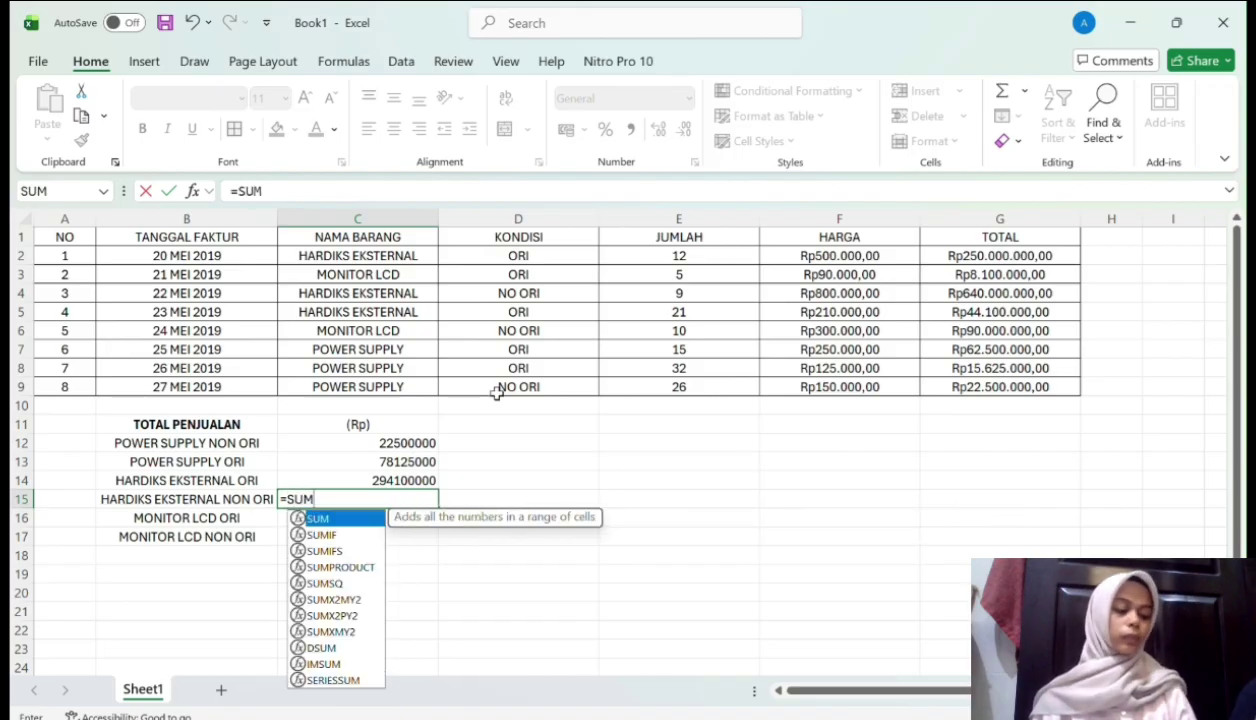
double_click(330, 551)
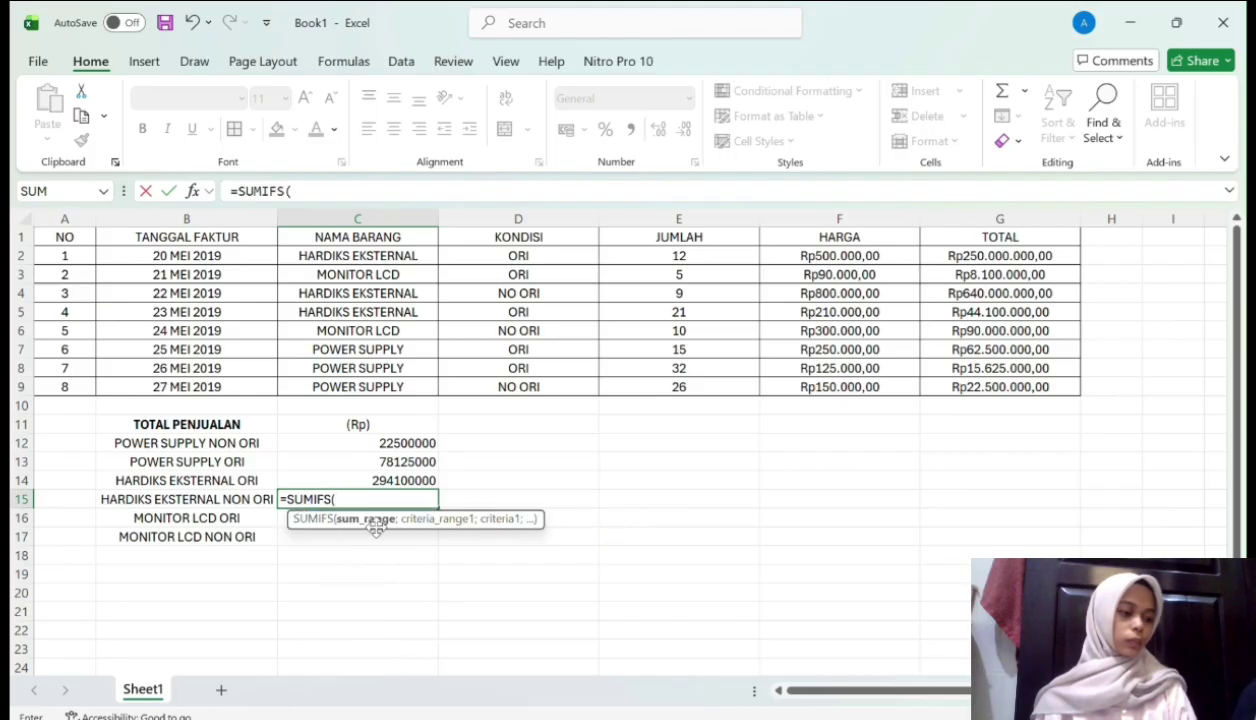
left_click_drag(952, 257, 965, 395)
type(";")
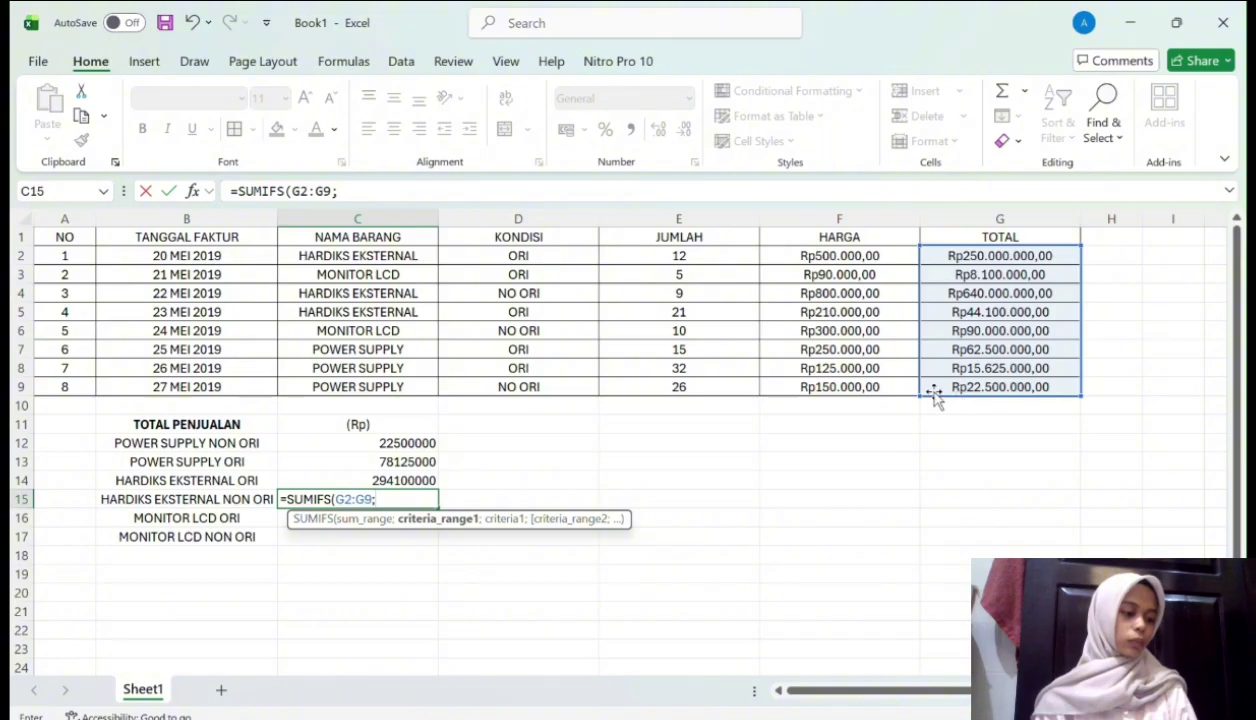
Add the NAMA BARANG range C2:C9 with the criterion "HARDIKS EKSTERNAL" to C15's formula
left_click(424, 258)
left_click_drag(424, 258, 426, 386)
type(";\"HAR")
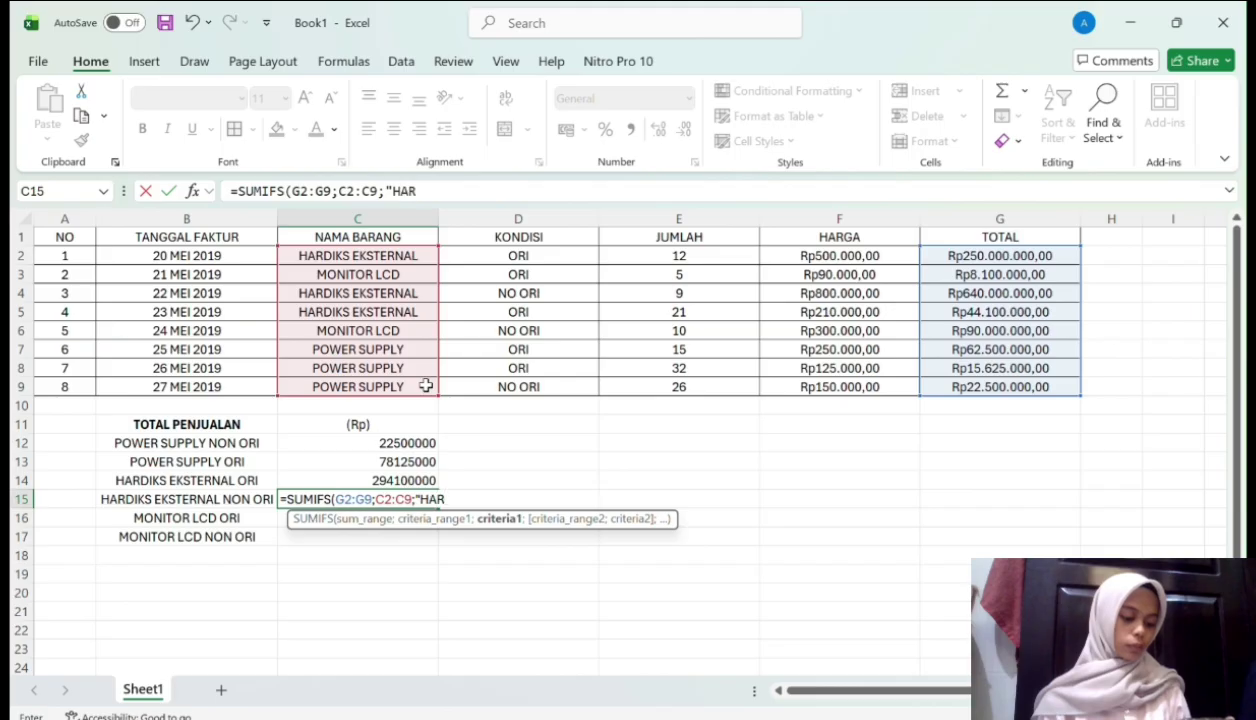
type("DIKS EKSTERNAL")
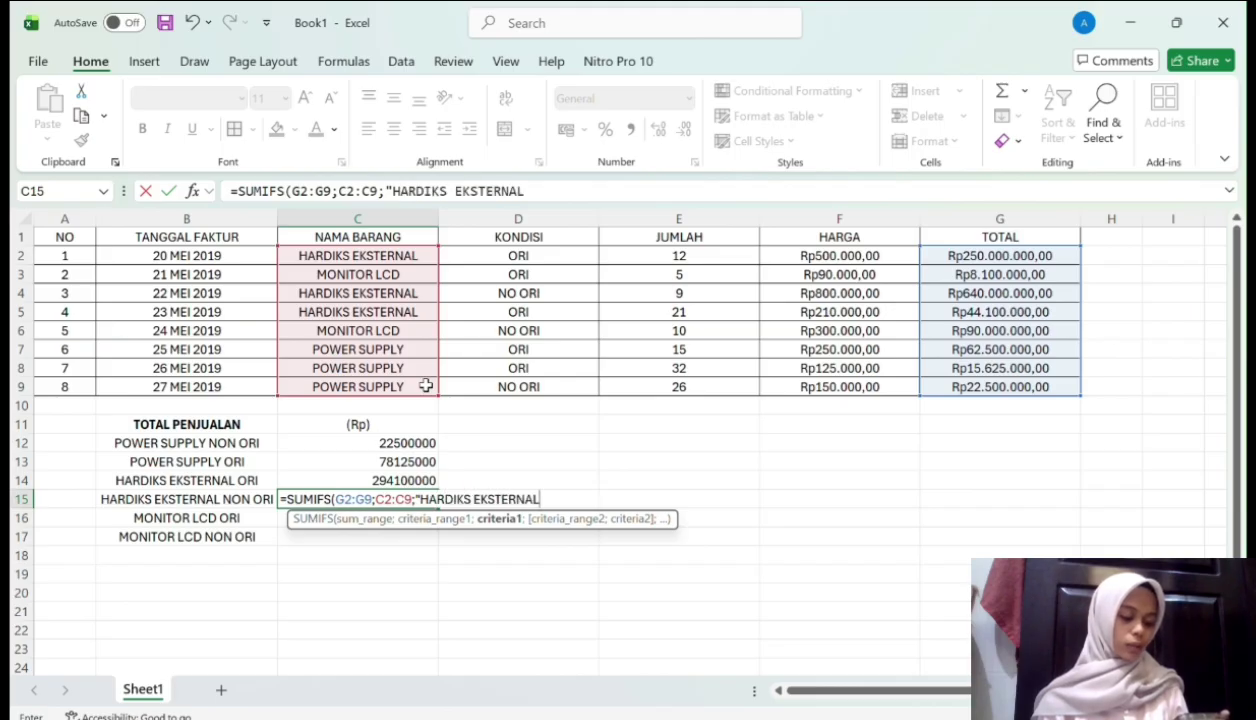
type("\";")
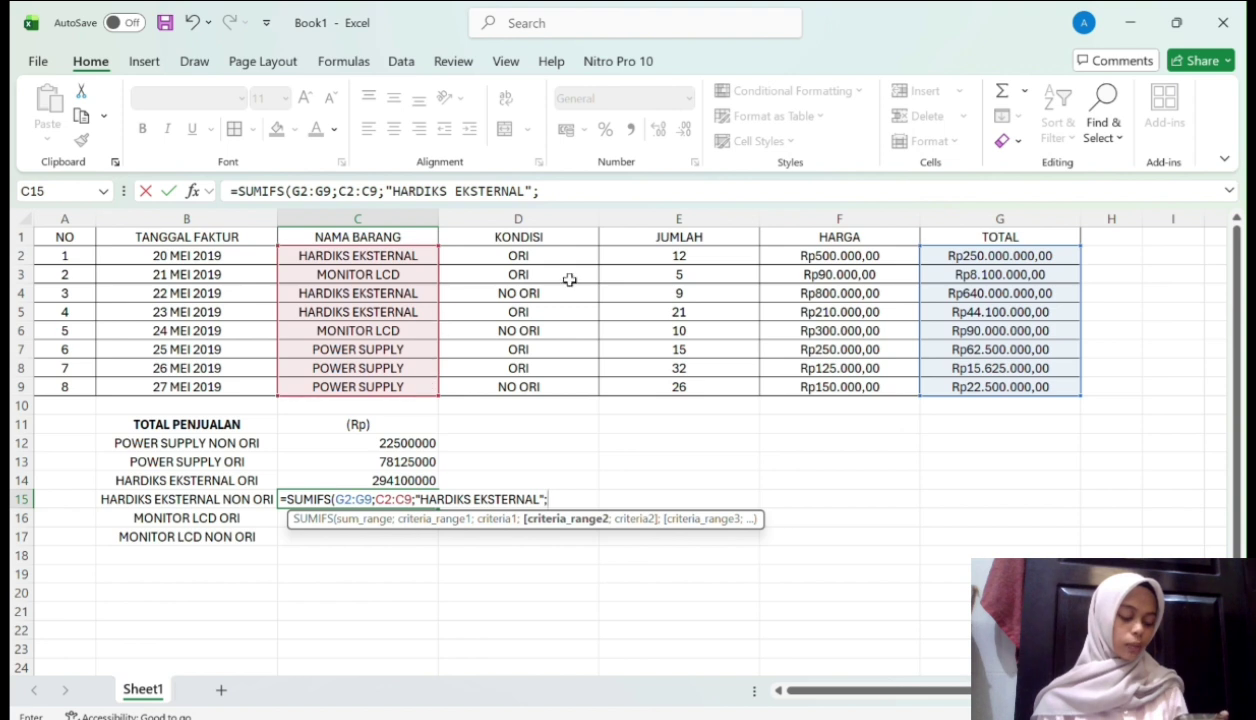
Complete C15's SUMIFS formula with the KONDISI range D2:D9 and the criterion "NO ORI"
left_click_drag(518, 257, 535, 386)
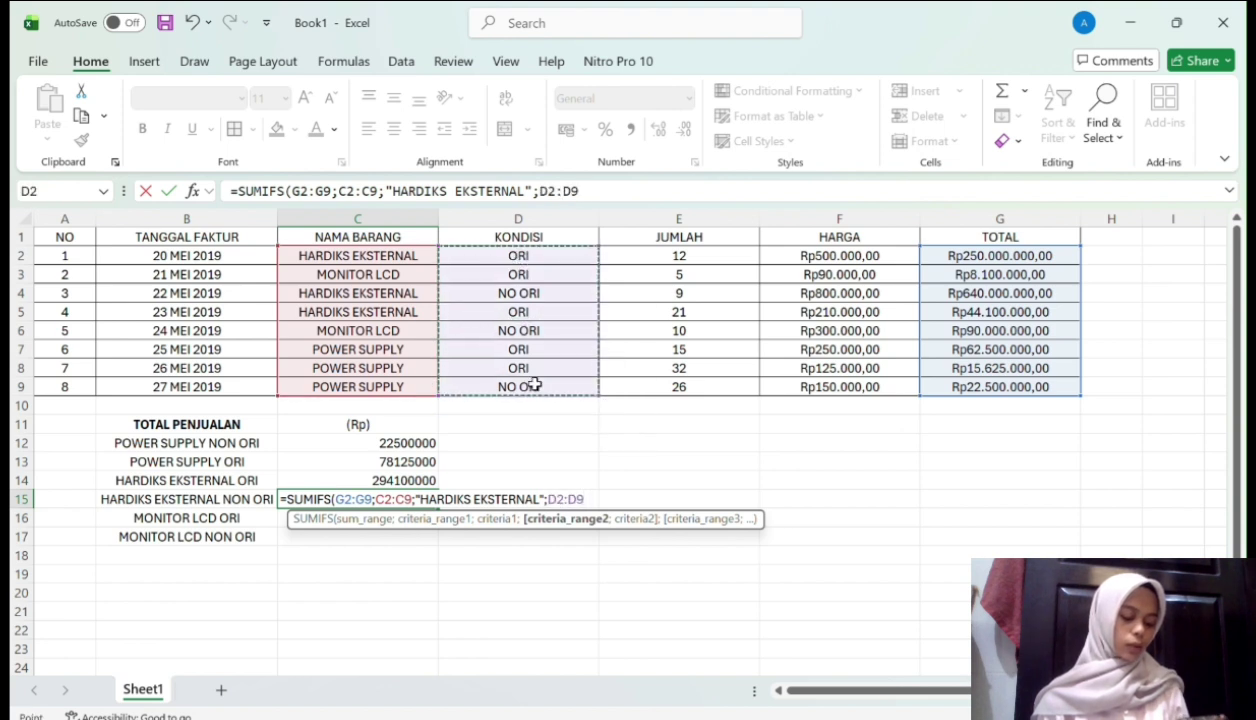
type(";\"")
type("NO")
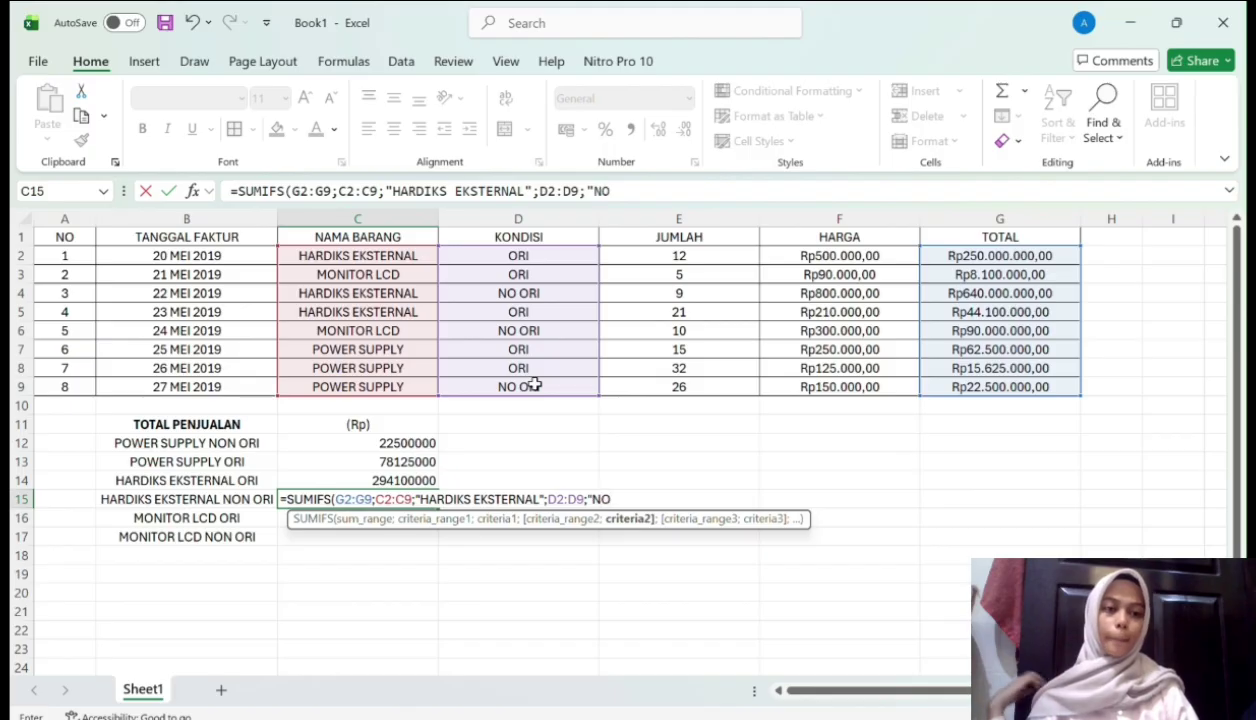
type(" ORI\"")
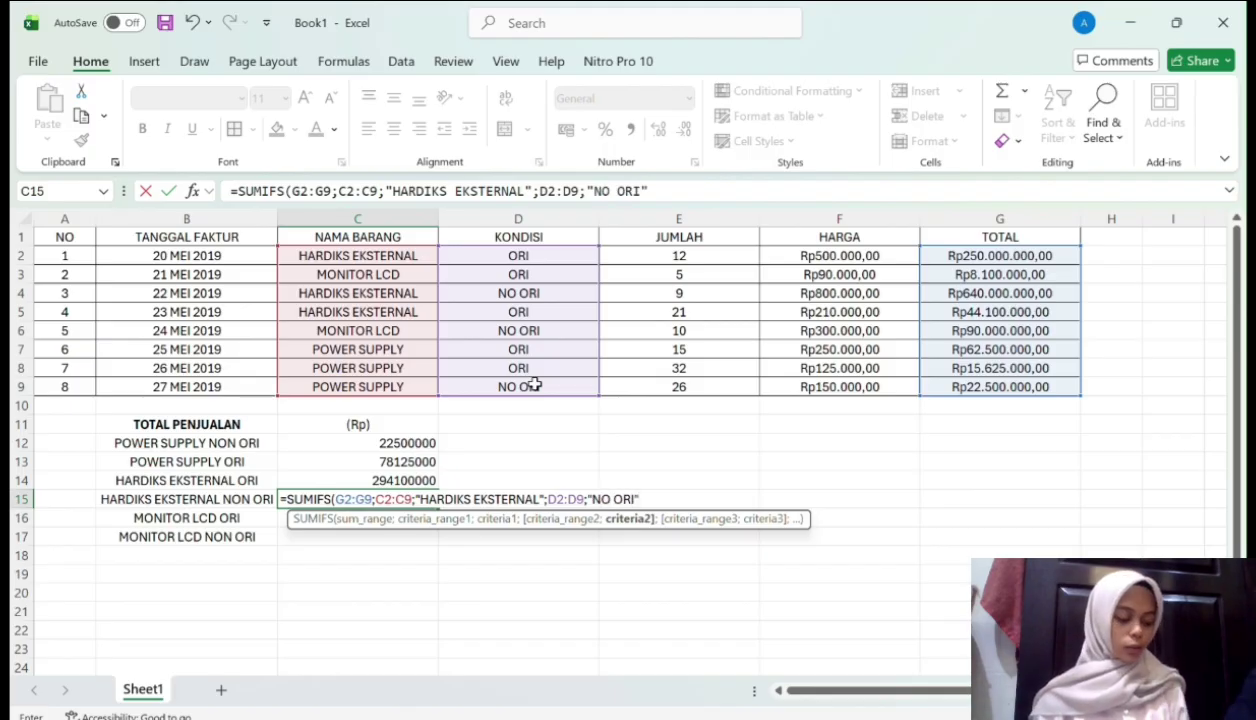
type(")")
key("Return")
Start a SUMIFS formula in C16 with the TOTAL values G2:G9 as the sum range
type("=")
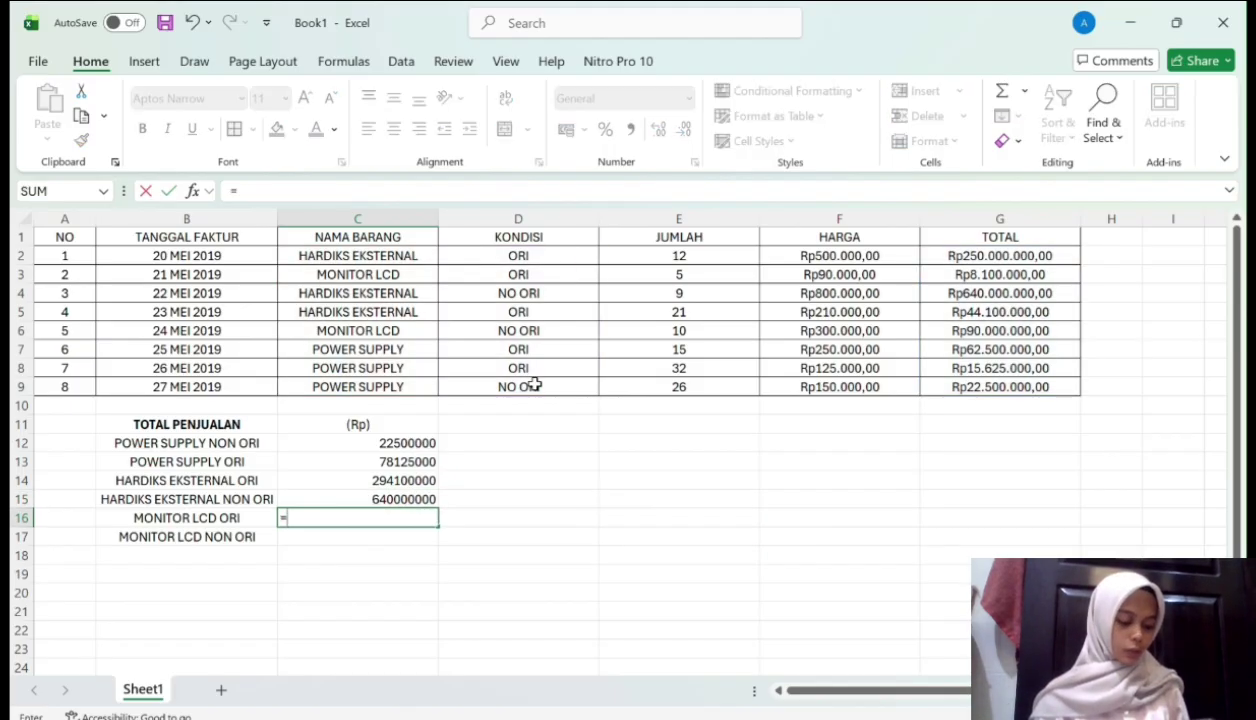
type("SUM")
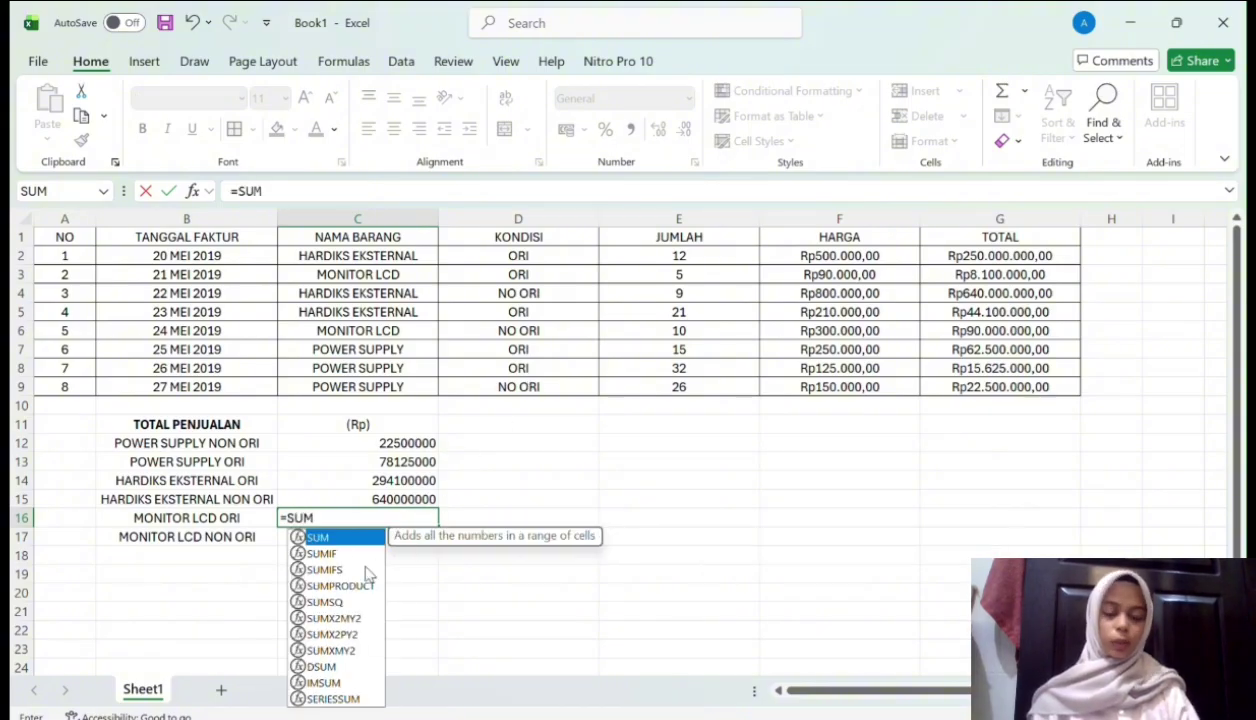
double_click(364, 569)
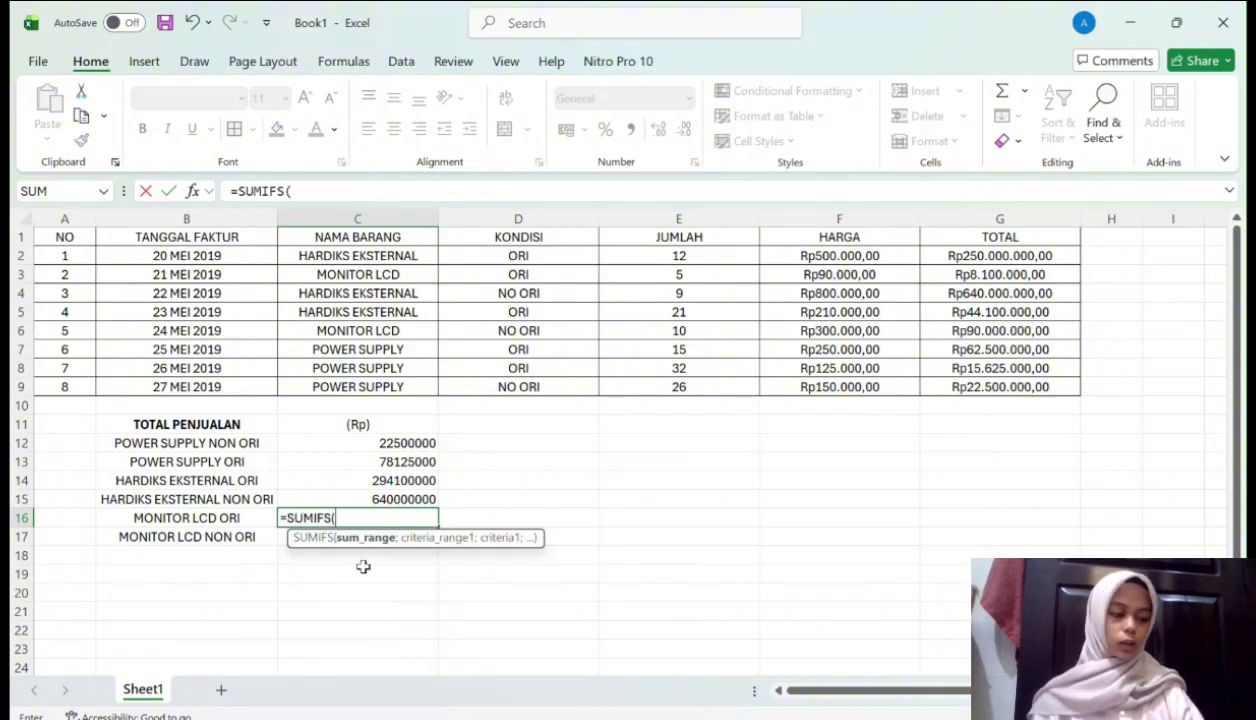
left_click_drag(940, 254, 948, 384)
type(";")
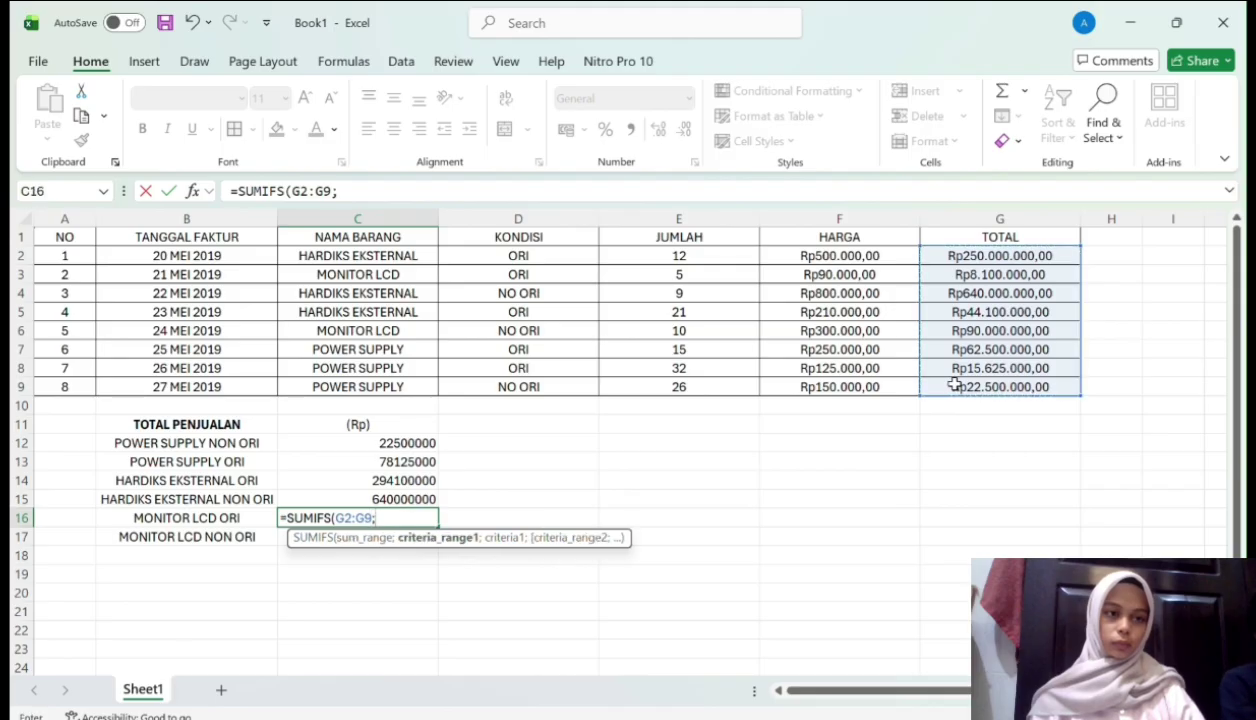
Add C2:C9 as the first criteria range in C16's formula, with the single-spaced criterion "MONITOR LCD"
left_click_drag(432, 258, 415, 398)
type(";")
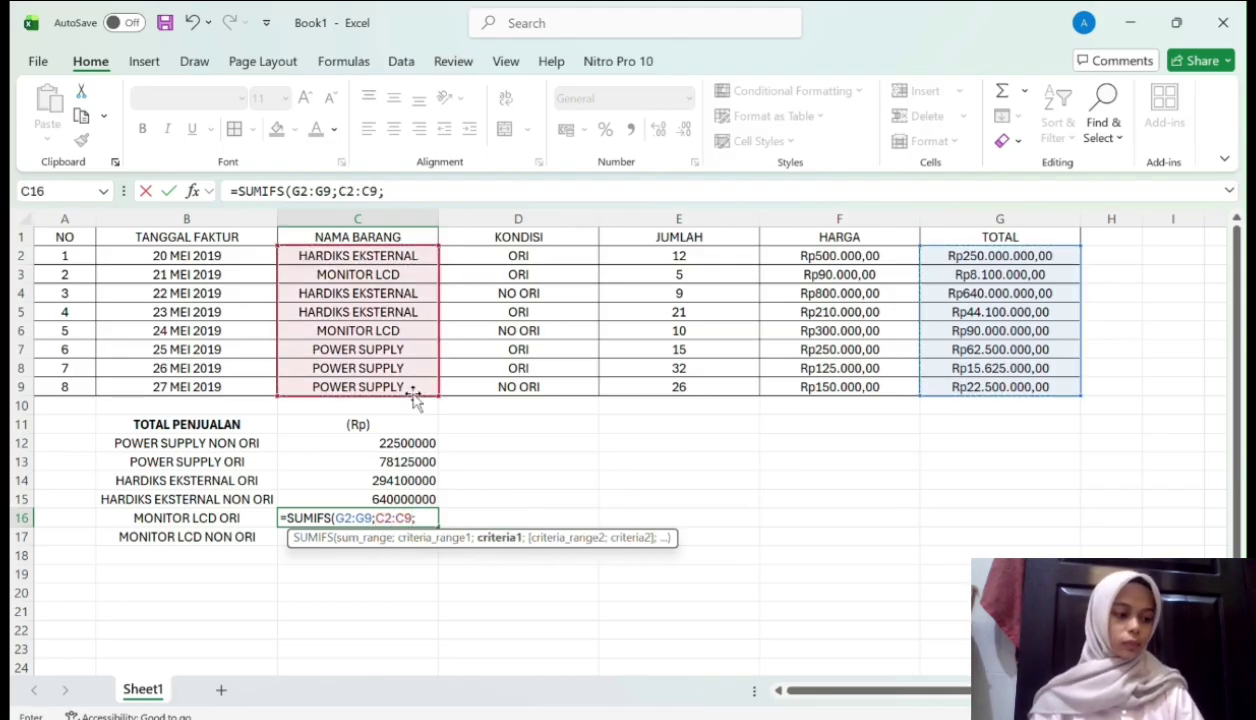
type("\"MONITOR  L")
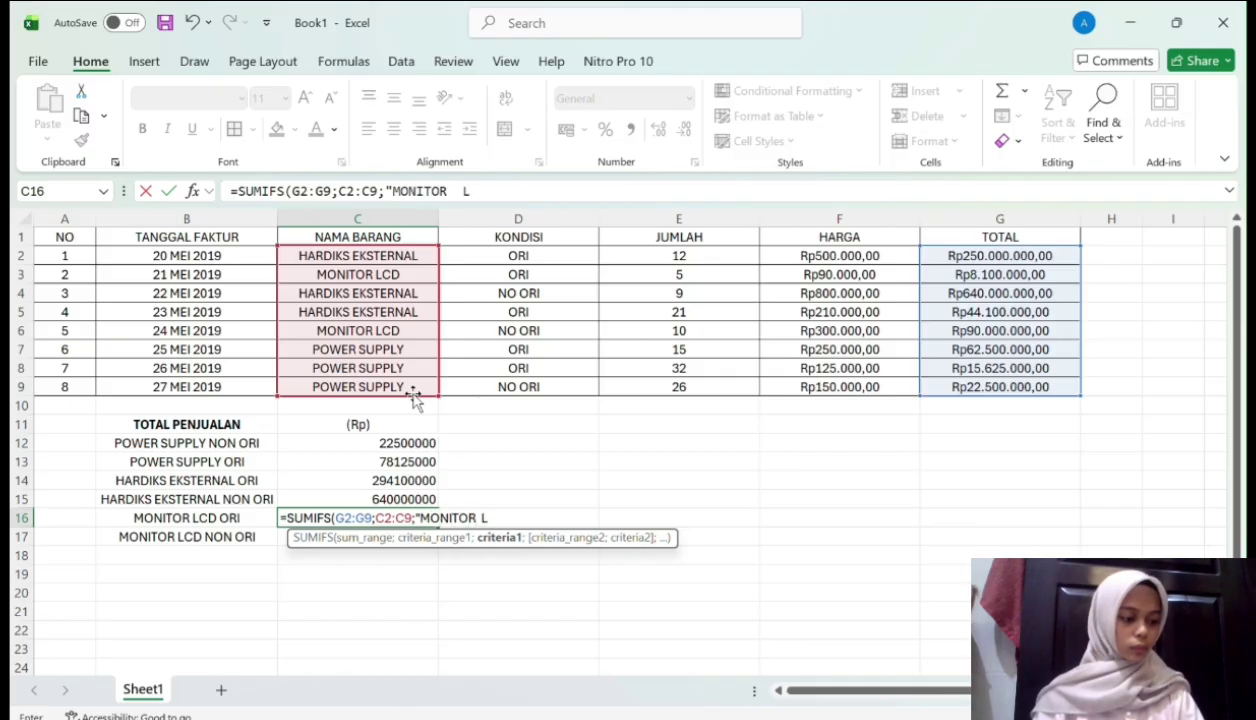
type("CD\";")
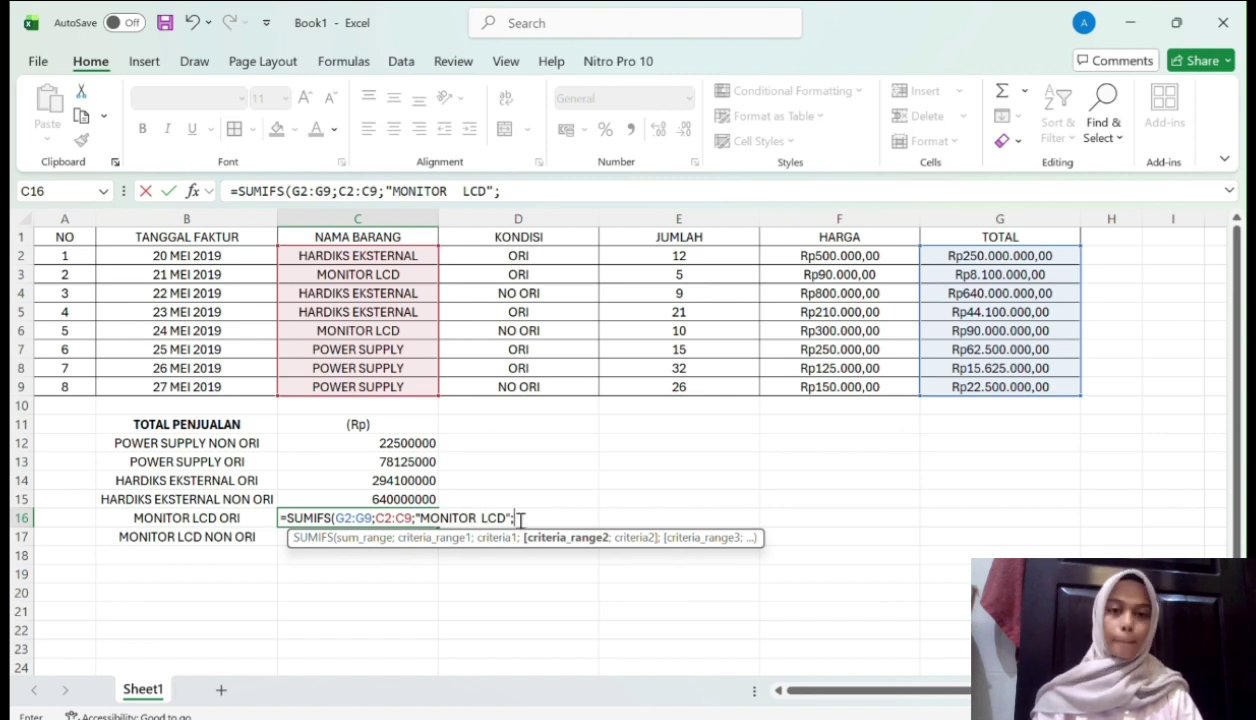
key("BackSpace")
key("BackSpace")
type("LCD\";")
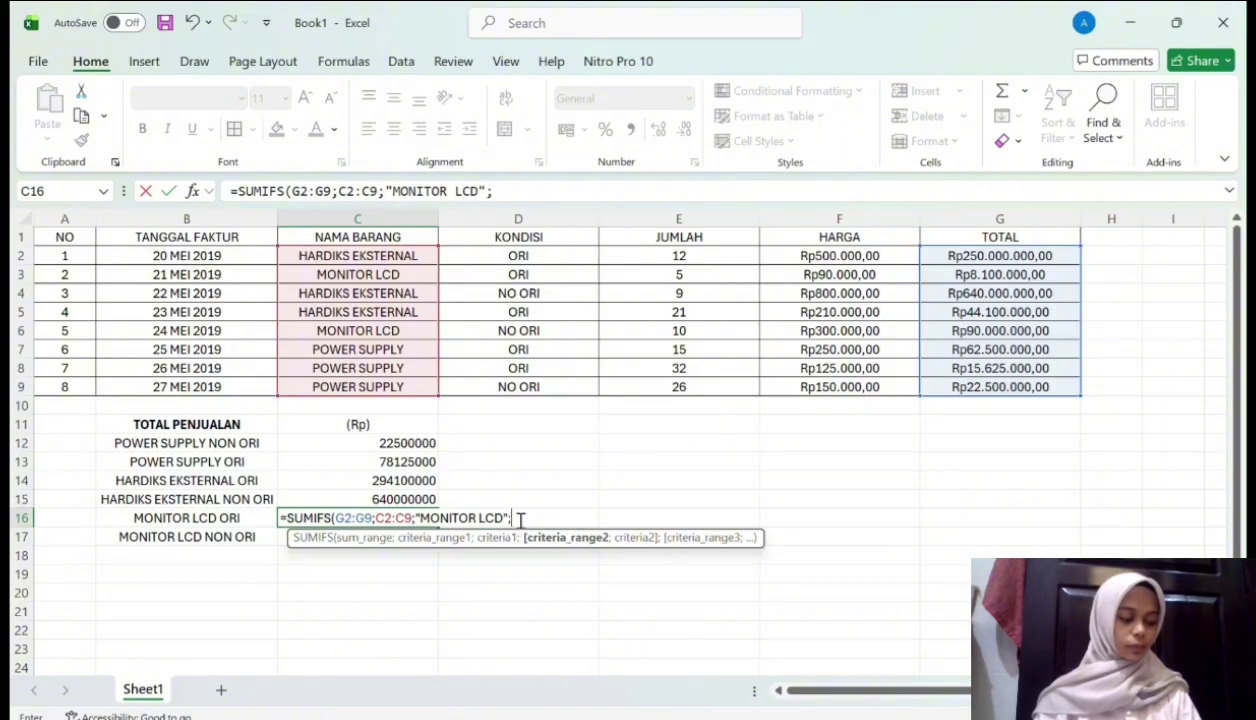
Complete C16's SUMIFS formula with the KONDISI range D2:D9 and the criterion "ORI"
left_click_drag(490, 255, 532, 389)
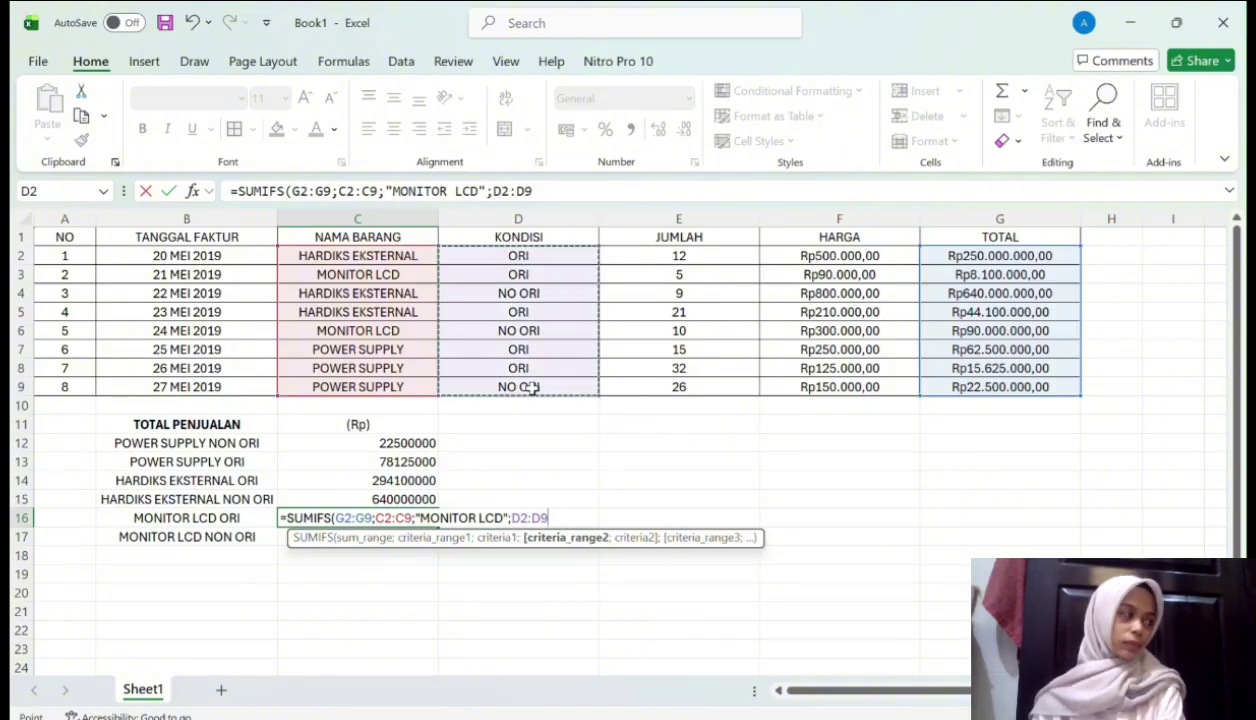
type(";")
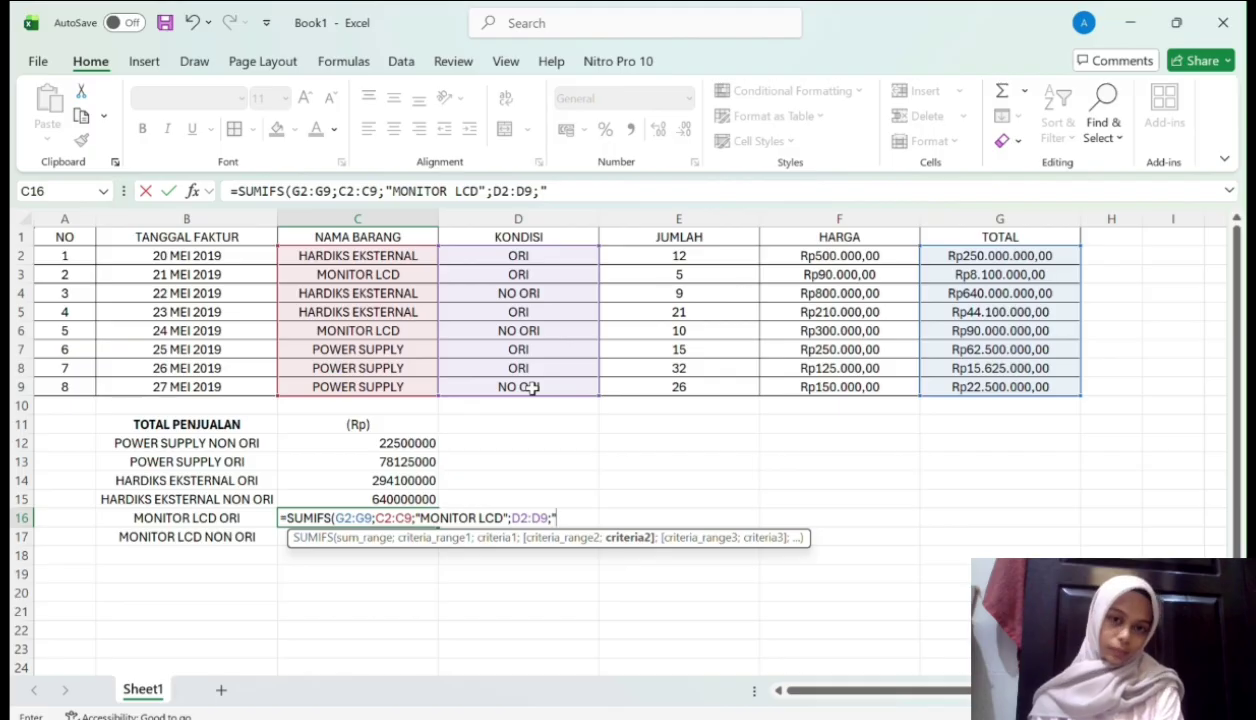
type("\"ORI\")")
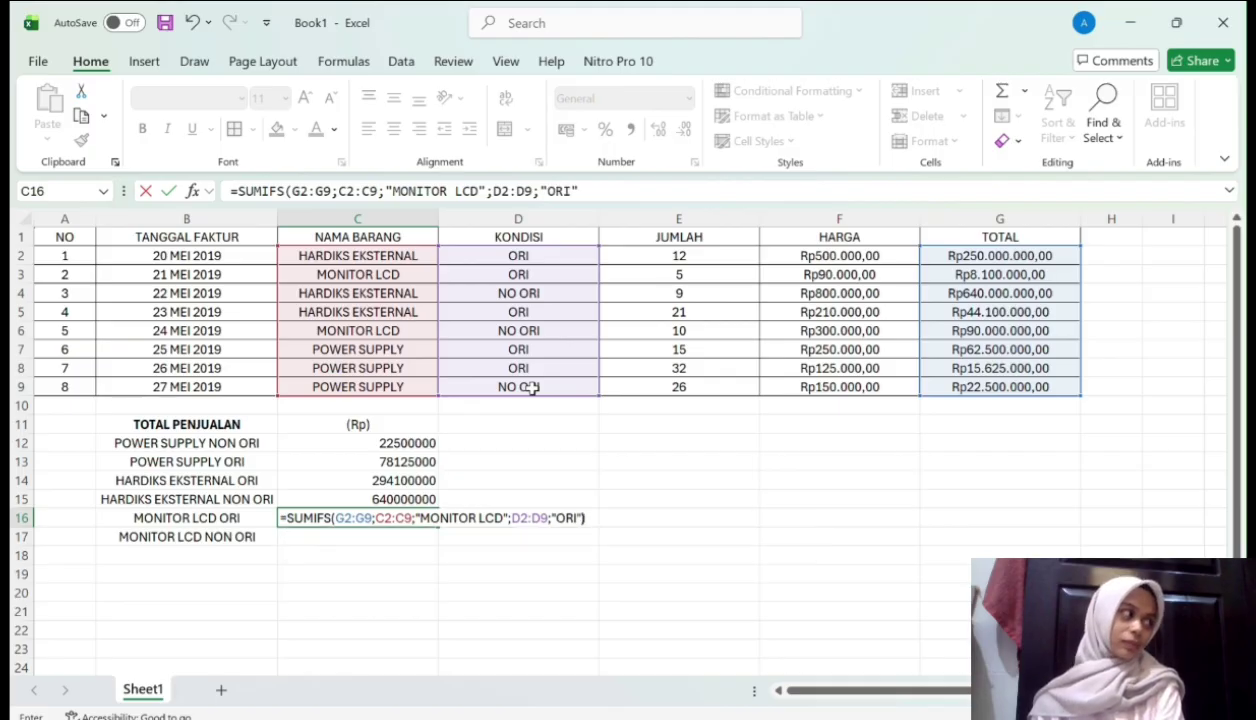
key("Return")
Start a SUMIFS formula in C17 with the TOTAL values G2:G9 as the sum range
type("=")
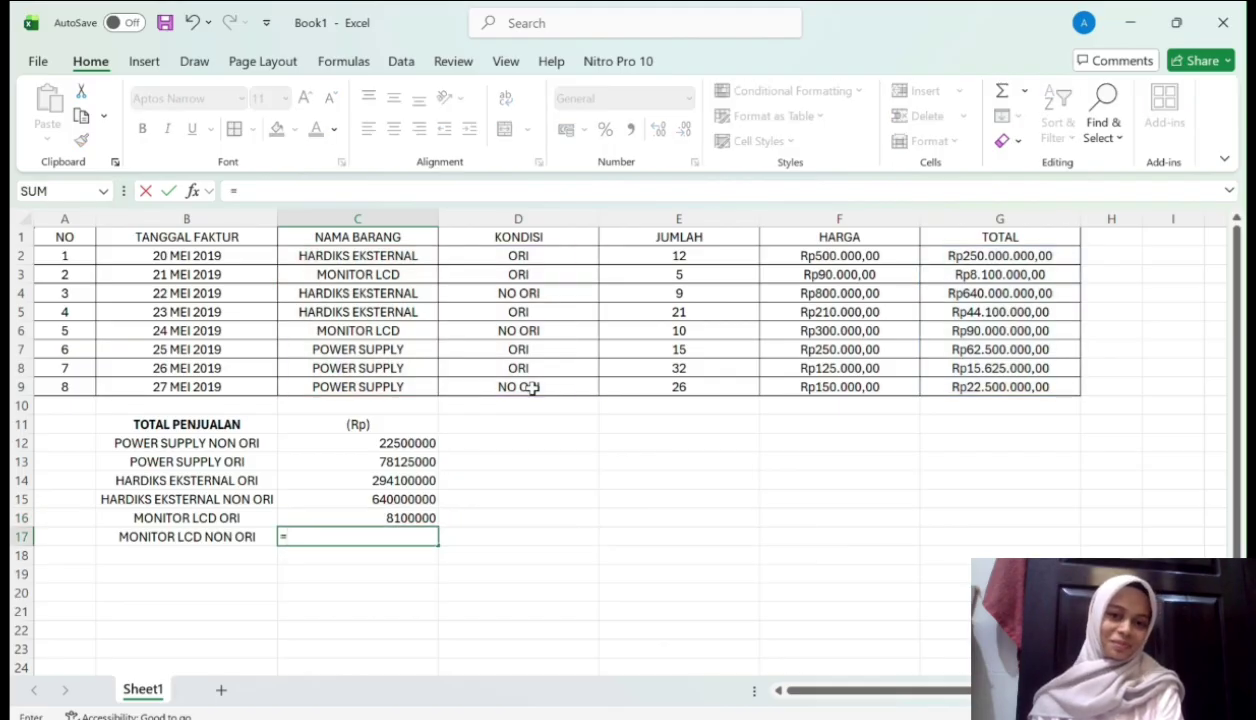
type("SUM")
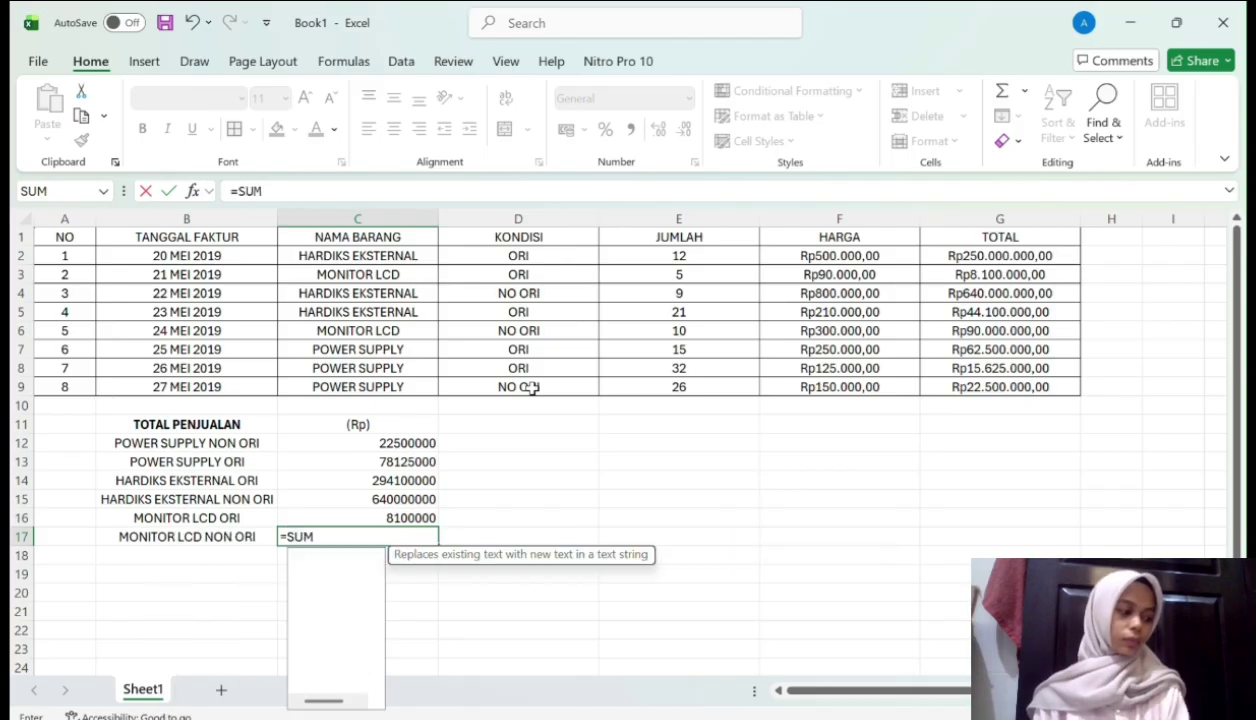
type("IFS(")
left_click_drag(1045, 256, 1041, 389)
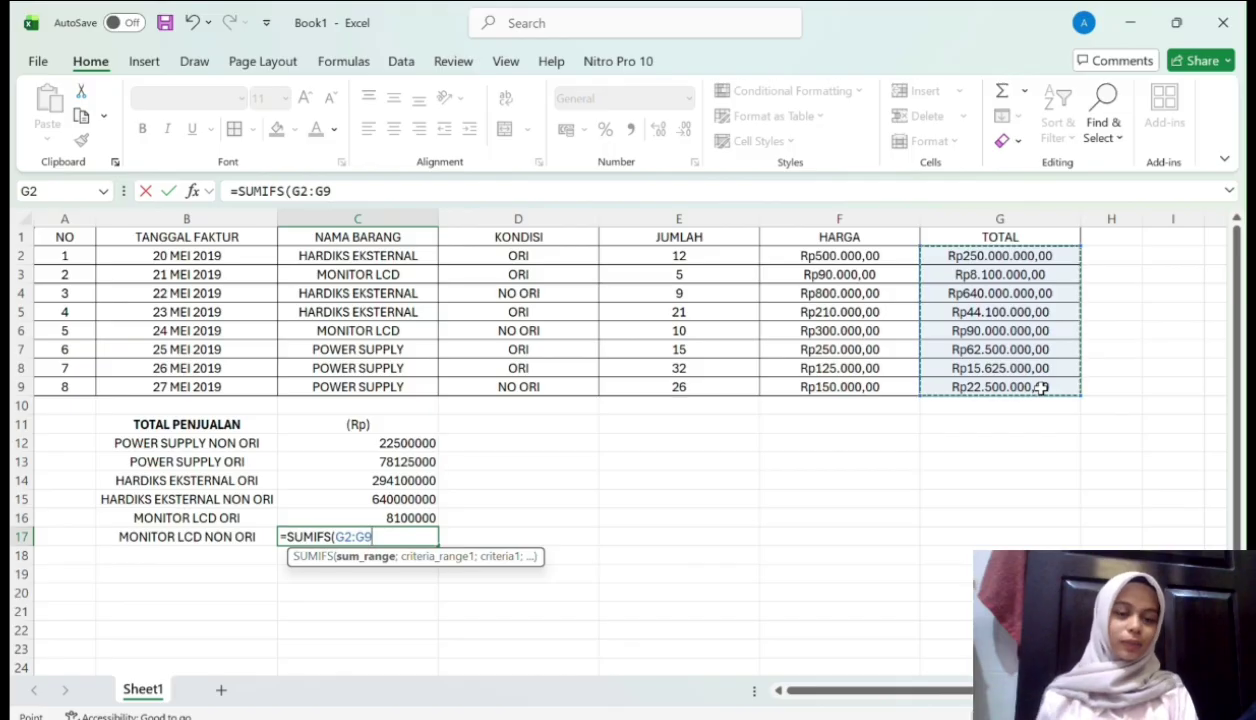
type(";")
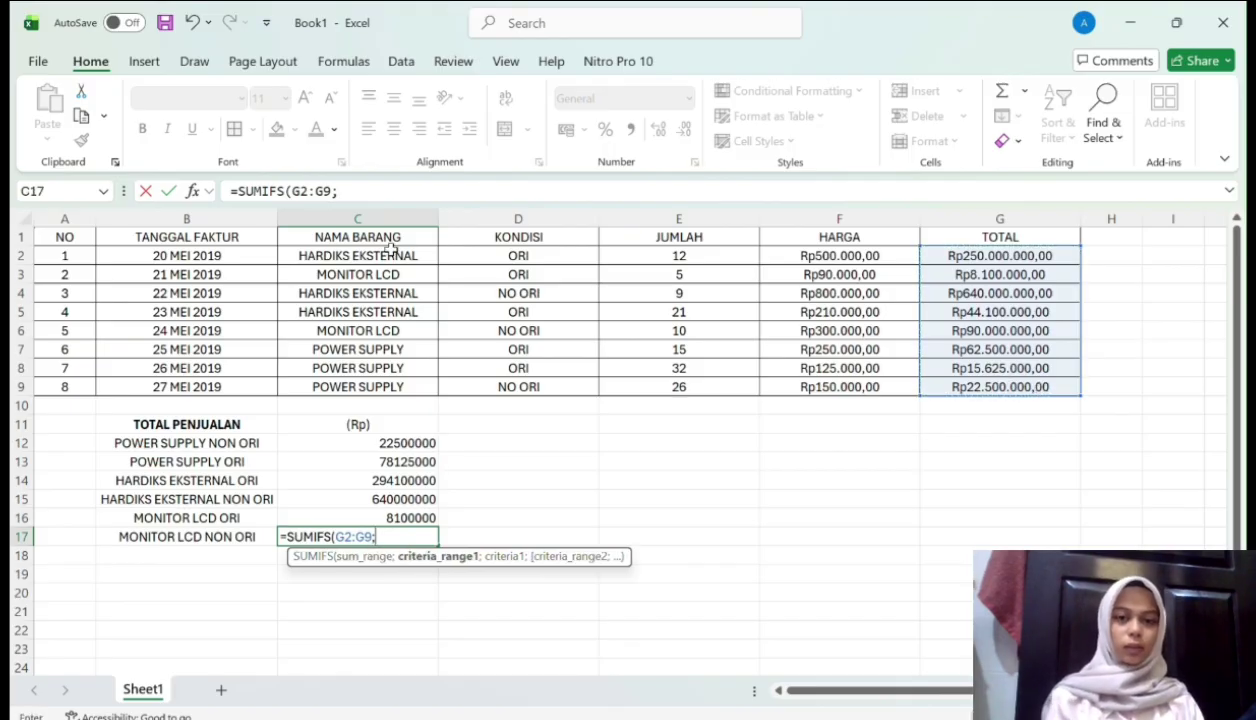
Add the NAMA BARANG range C2:C9 with the criterion "MONITOR LCD" to C17's formula
left_click_drag(389, 256, 389, 387)
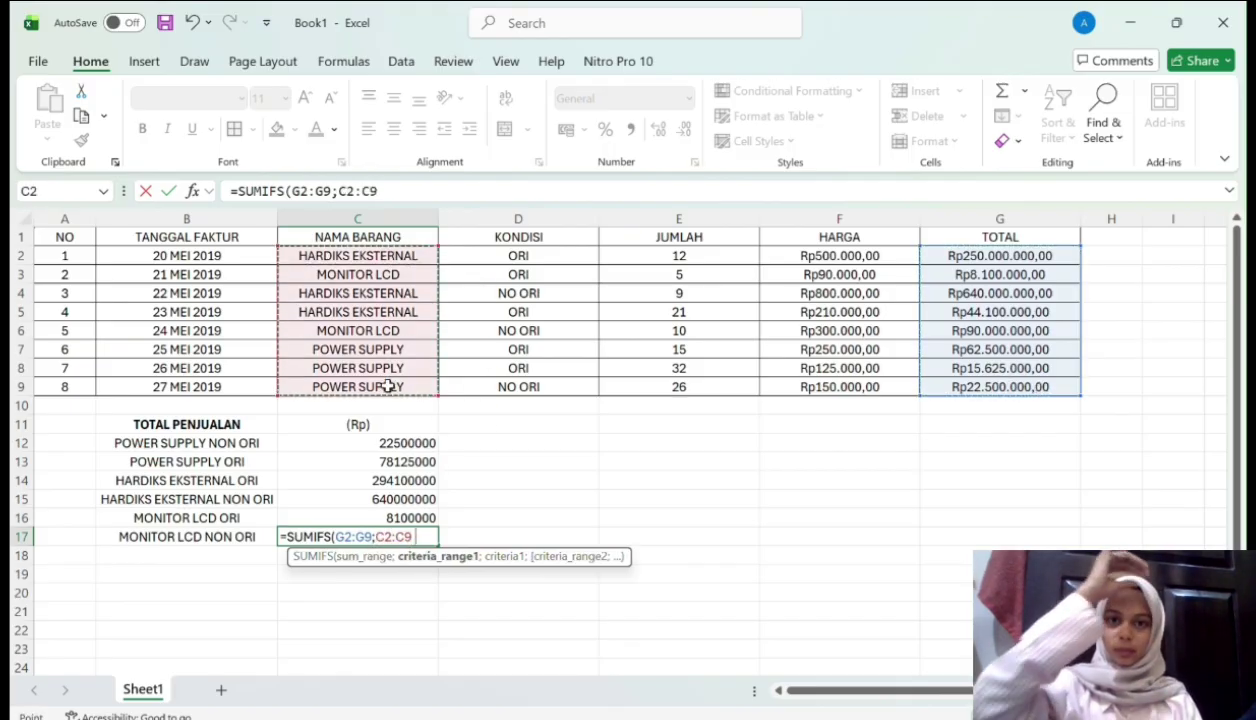
type(".")
key("BackSpace")
type(";")
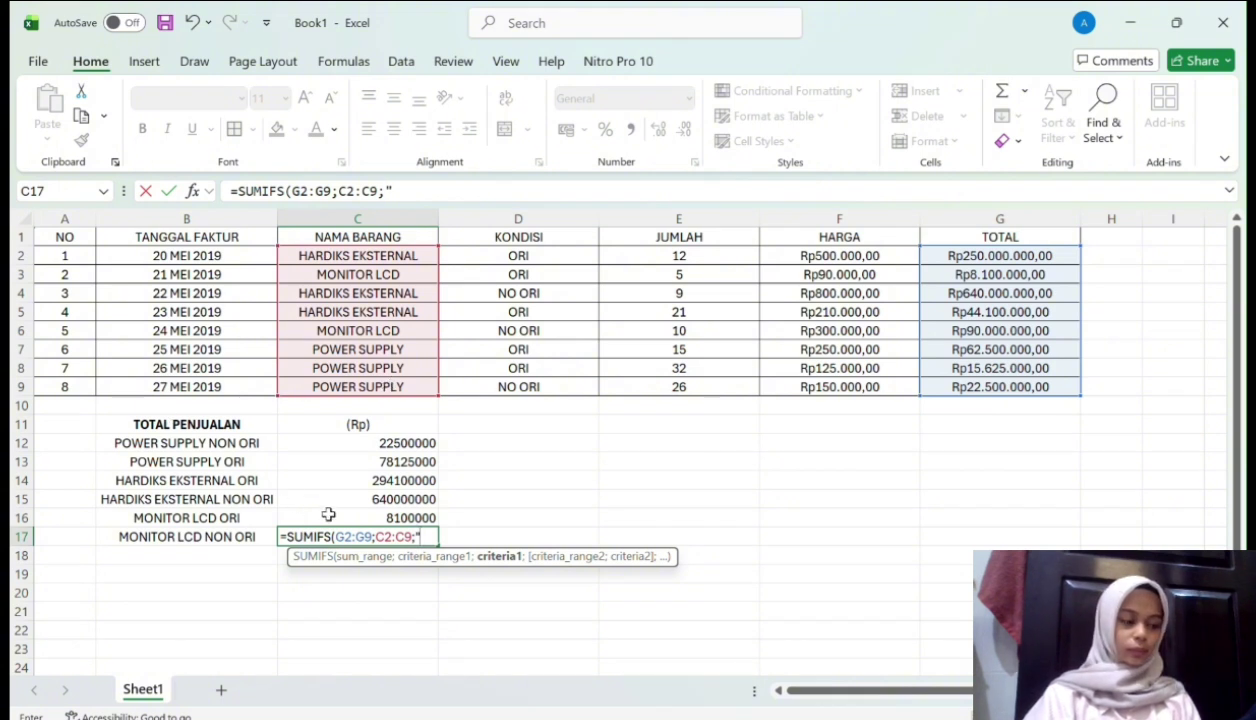
type("\"MONITOR LCD")
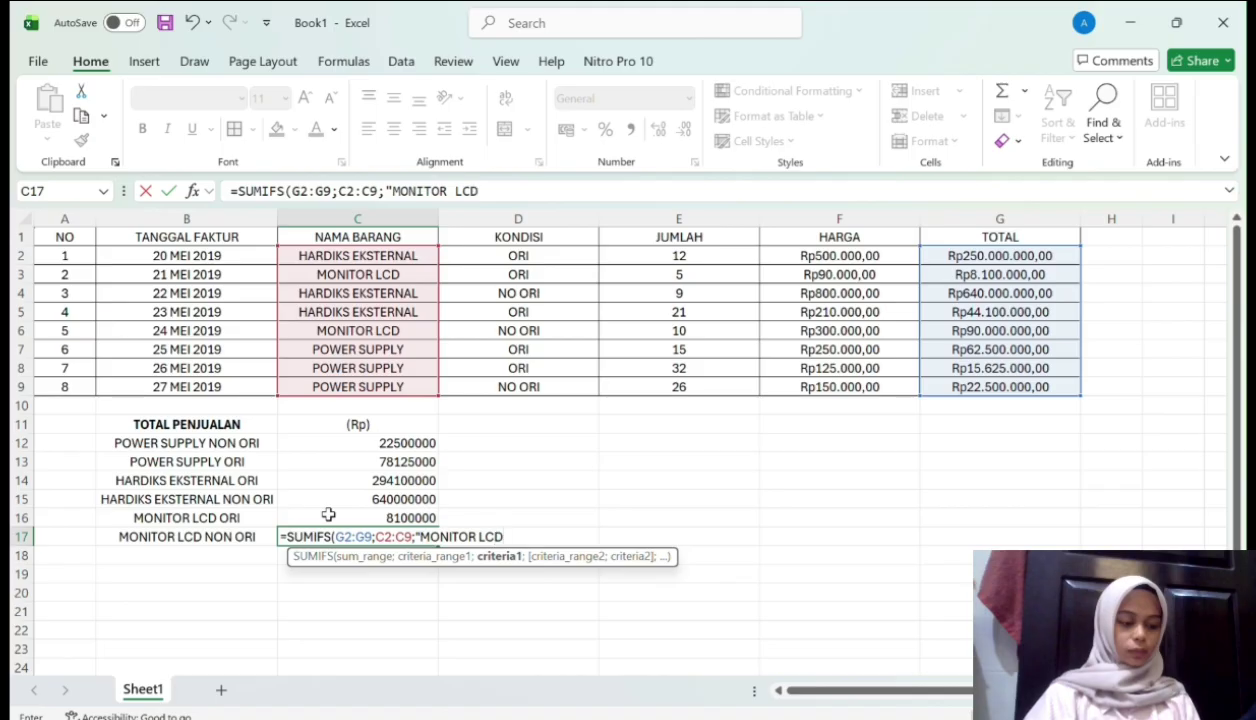
type("\";")
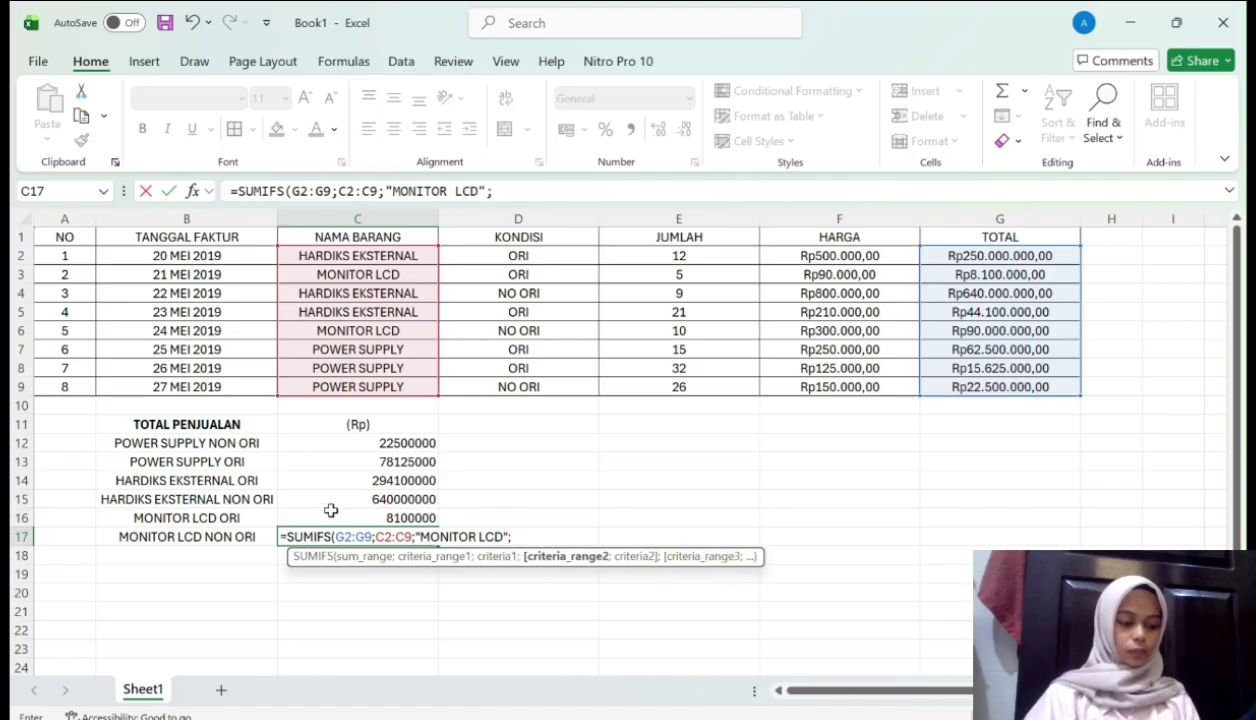
Complete C17's SUMIFS formula with the KONDISI range D2:D9 and the criterion "NO ORI"
left_click_drag(568, 260, 567, 385)
type(";\"")
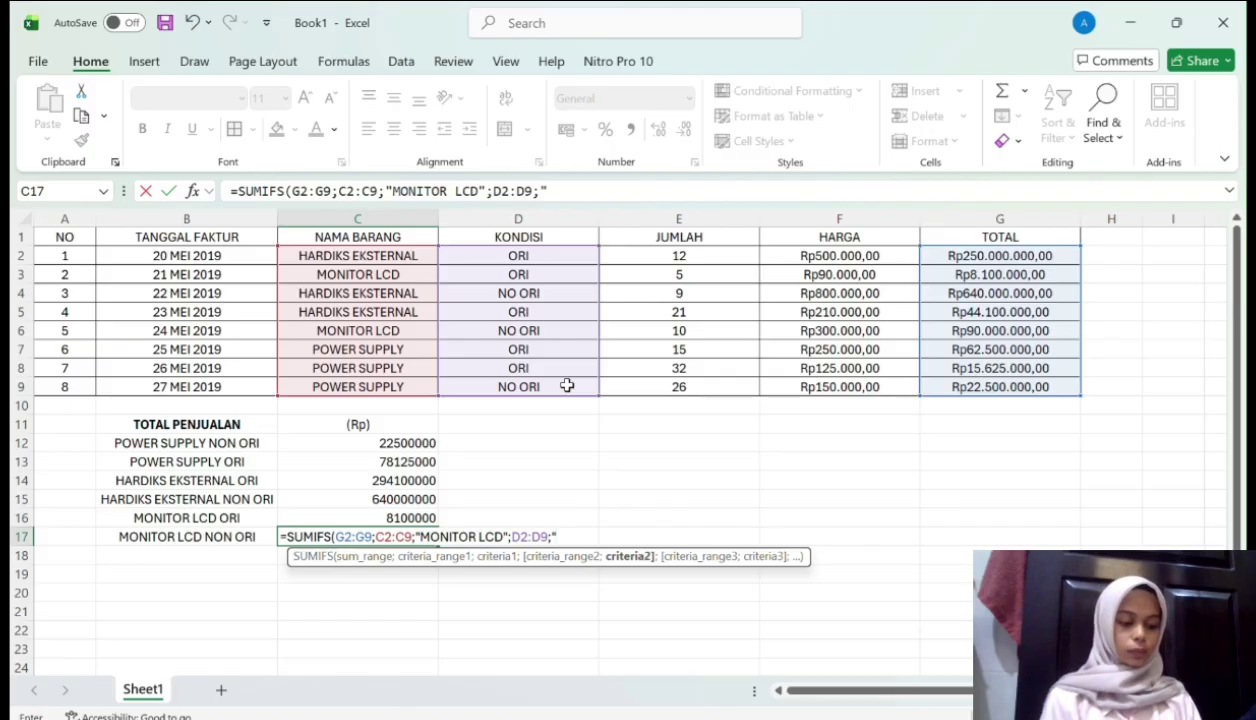
type("NO ORI\")")
key("Return")
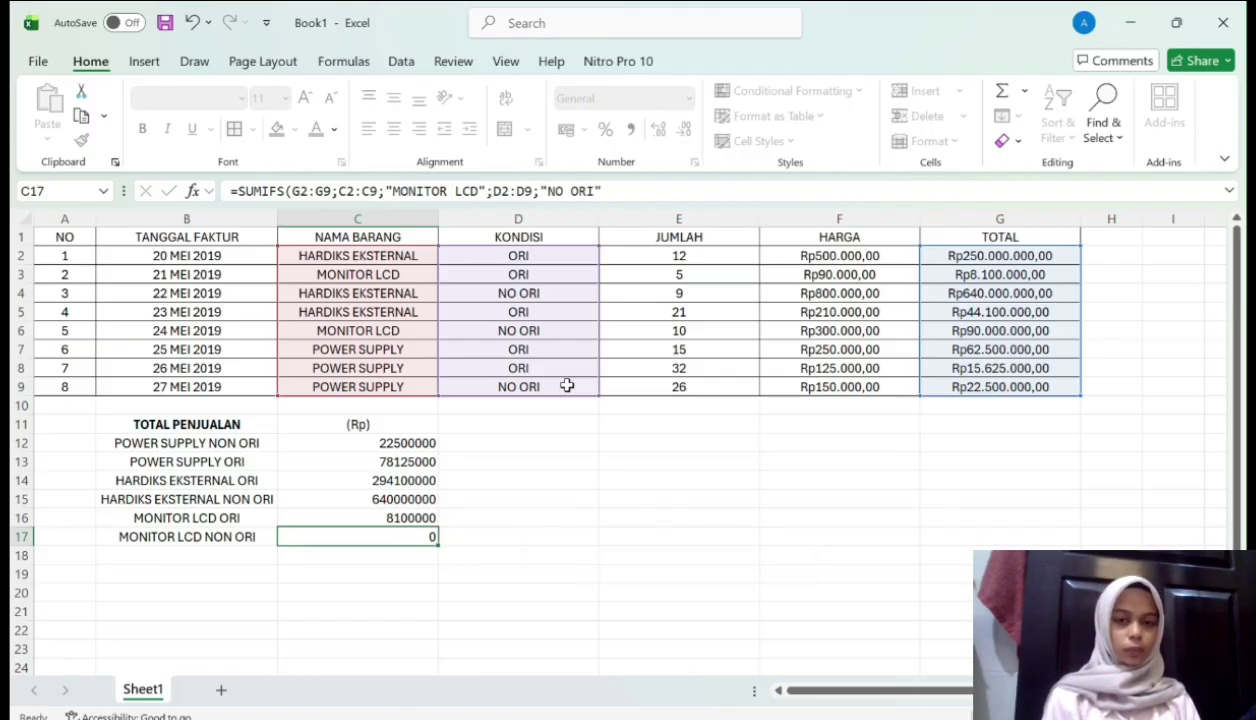
Format the sales totals in C12:C17 as Currency with the Rp symbol and two decimal places
left_click(322, 441)
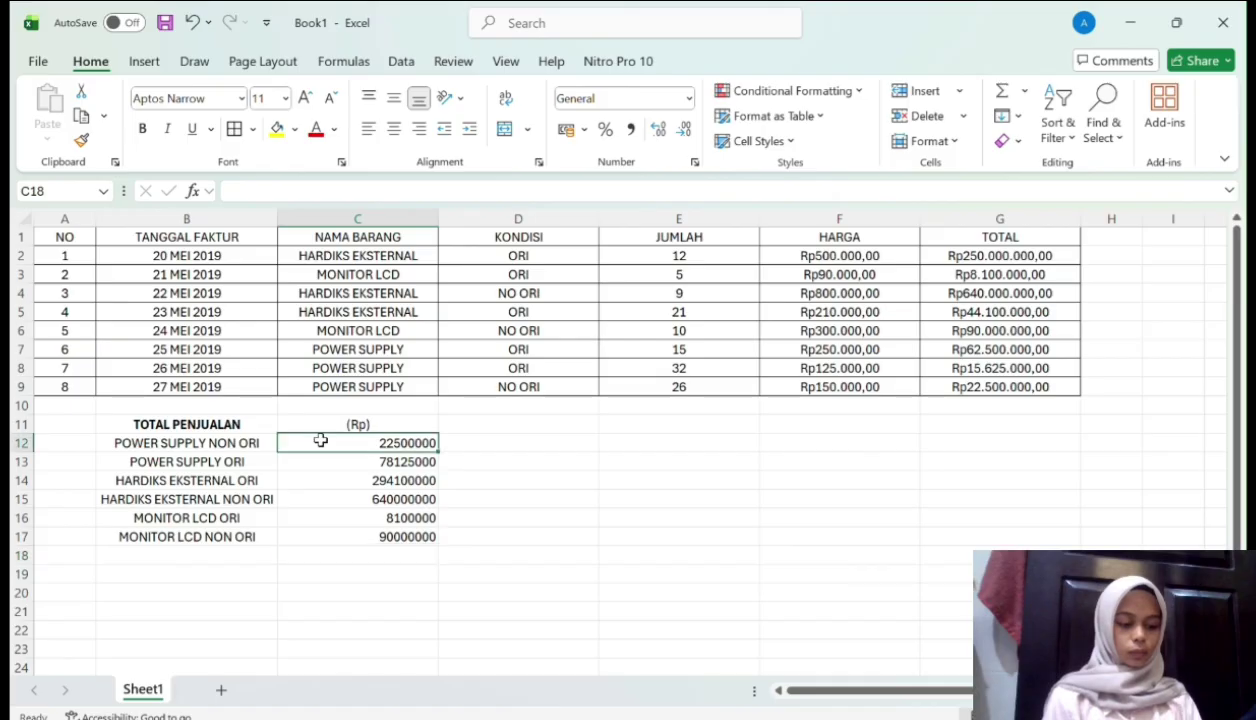
left_click(340, 463)
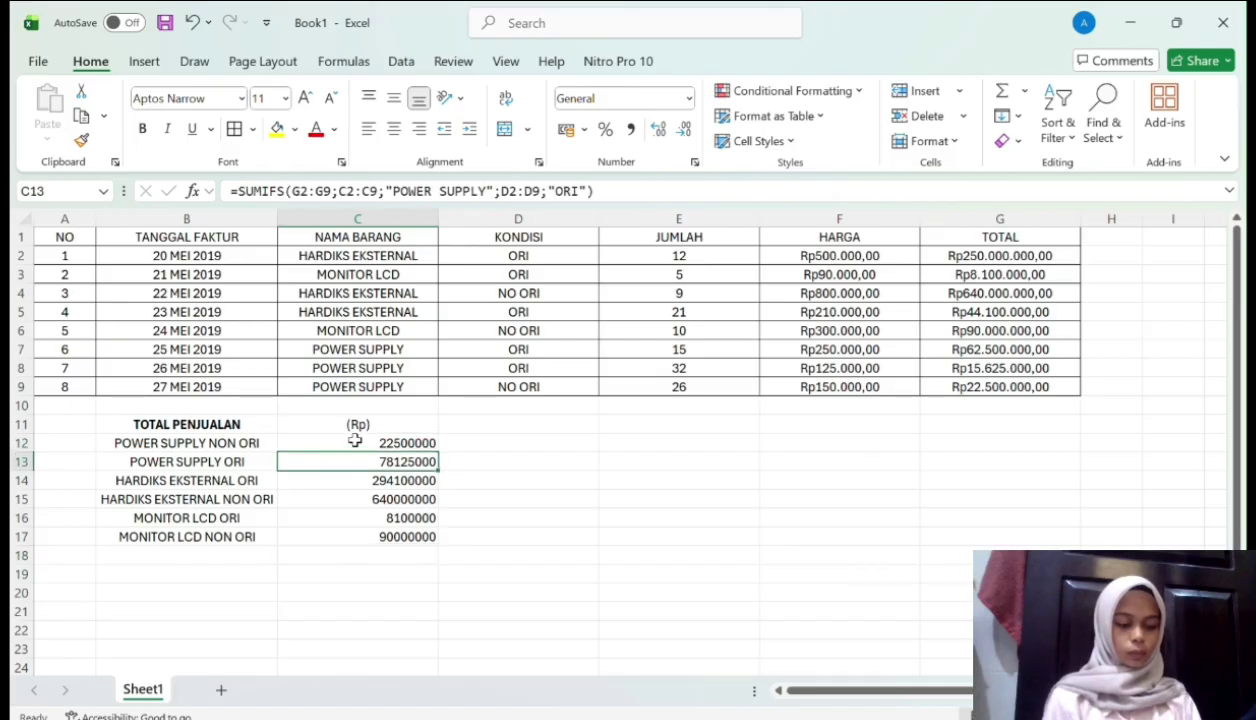
left_click(355, 441)
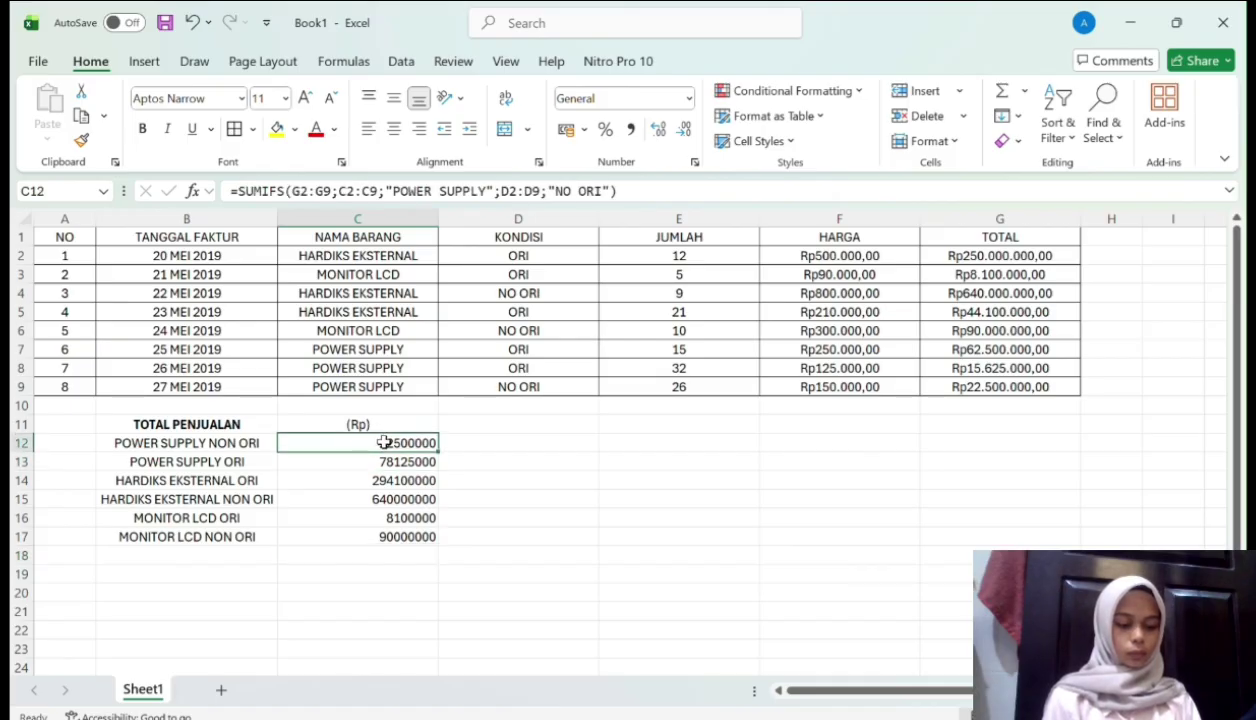
left_click_drag(352, 441, 348, 536)
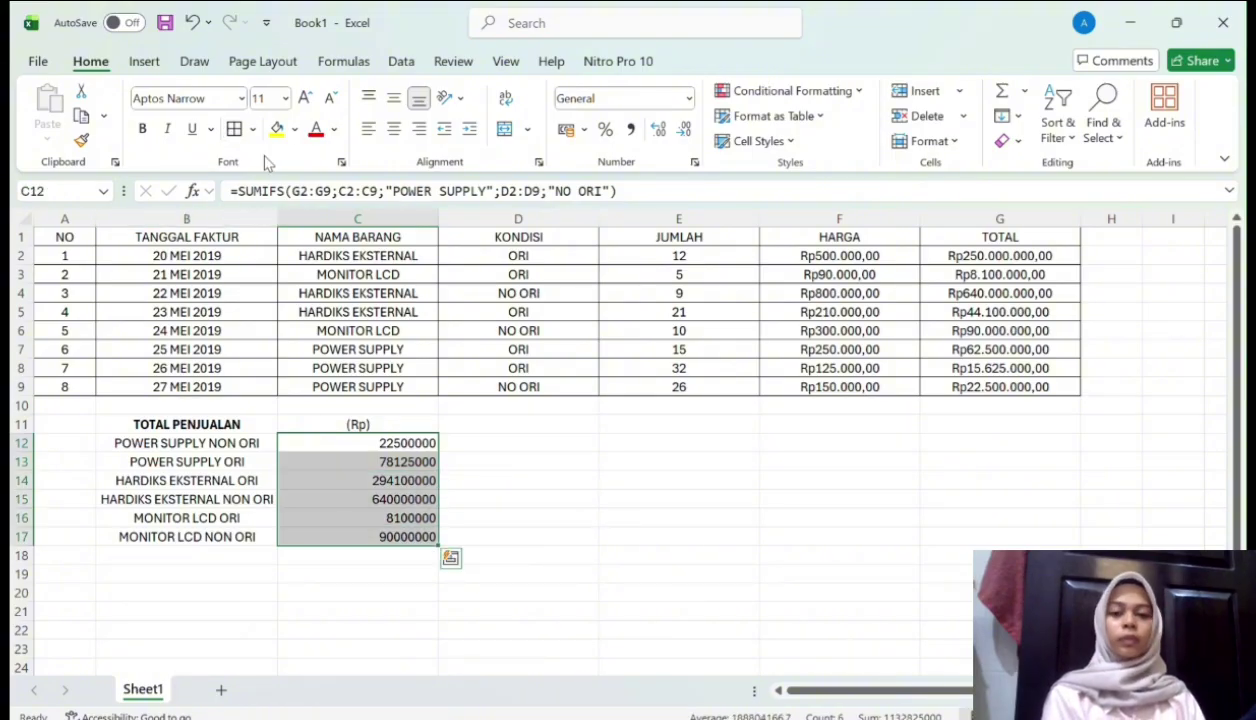
key("ctrl+1")
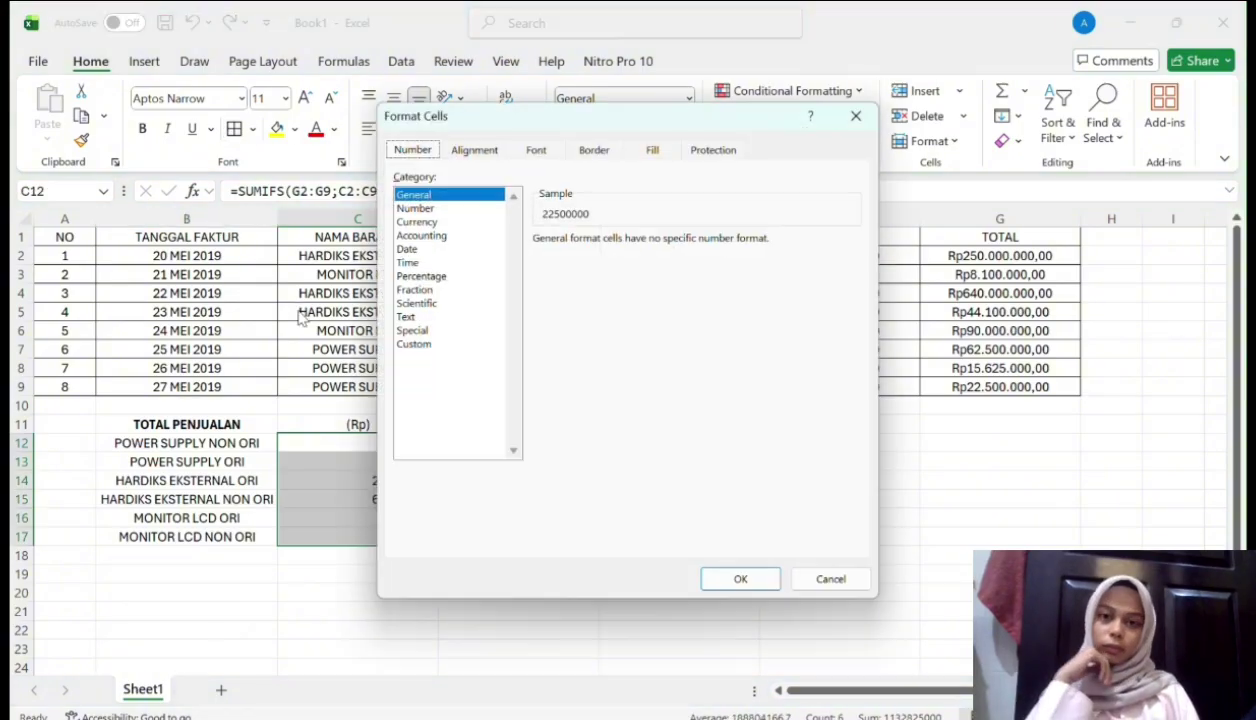
left_click(443, 221)
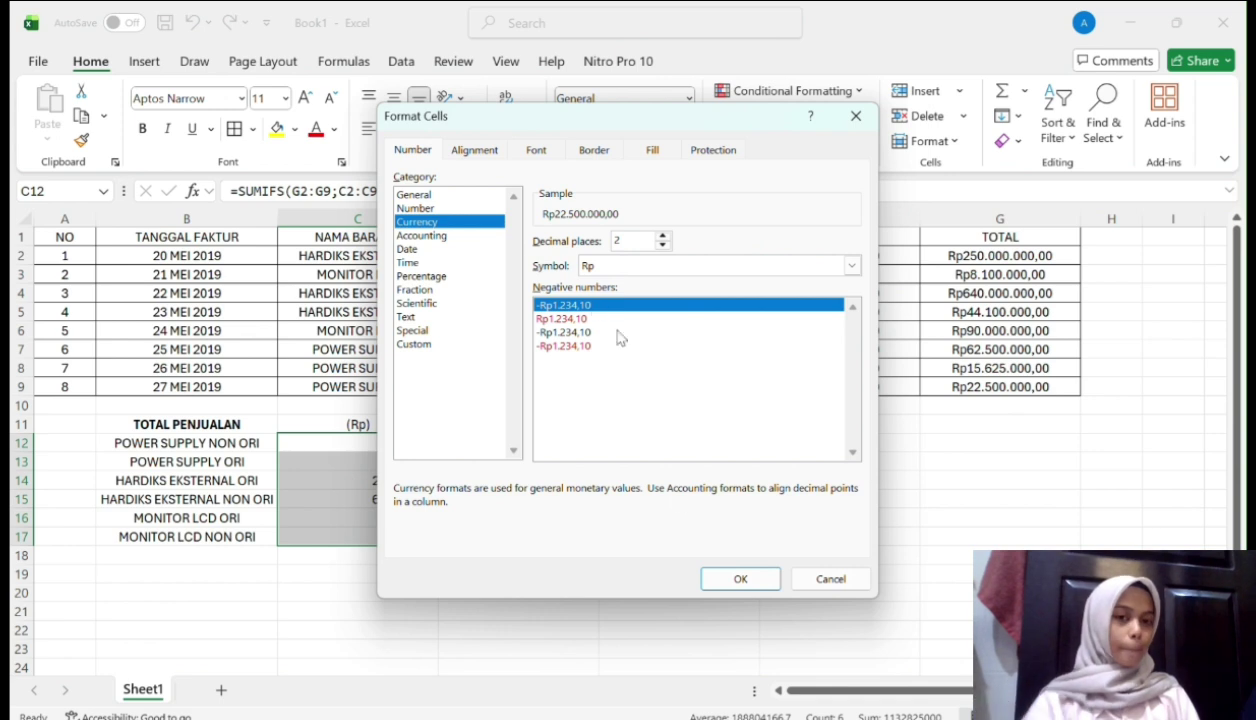
left_click(737, 578)
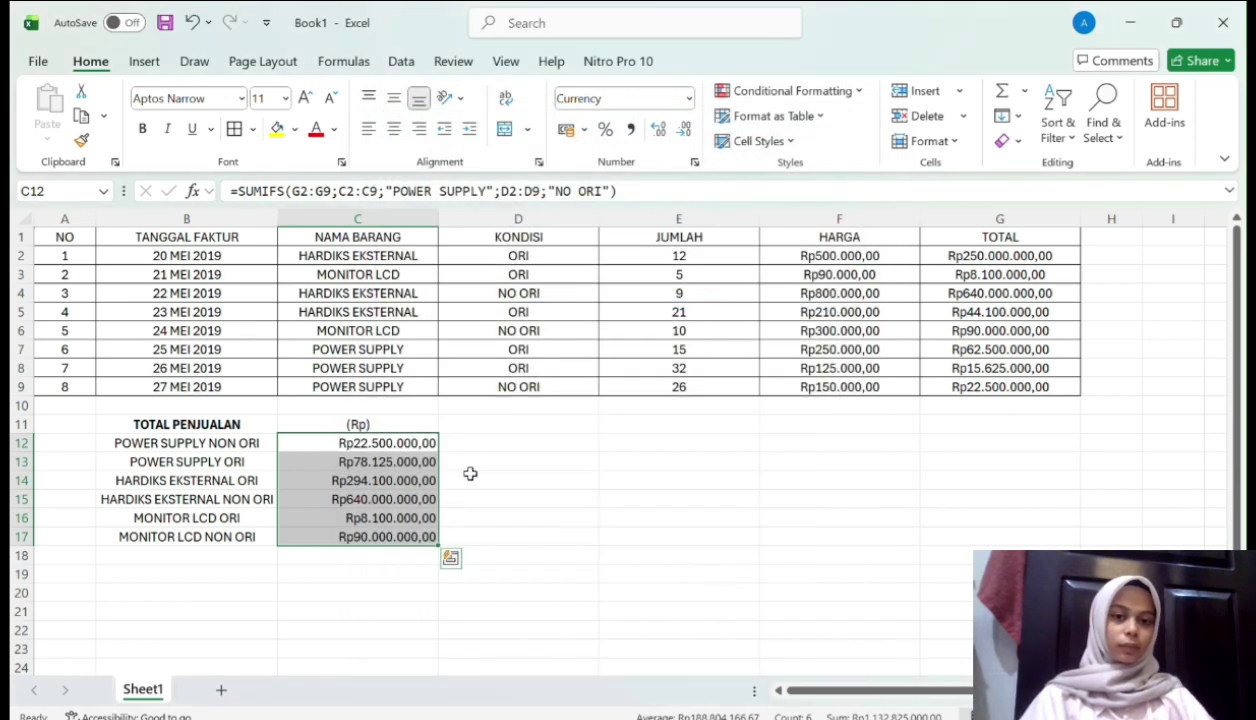
left_click(505, 440)
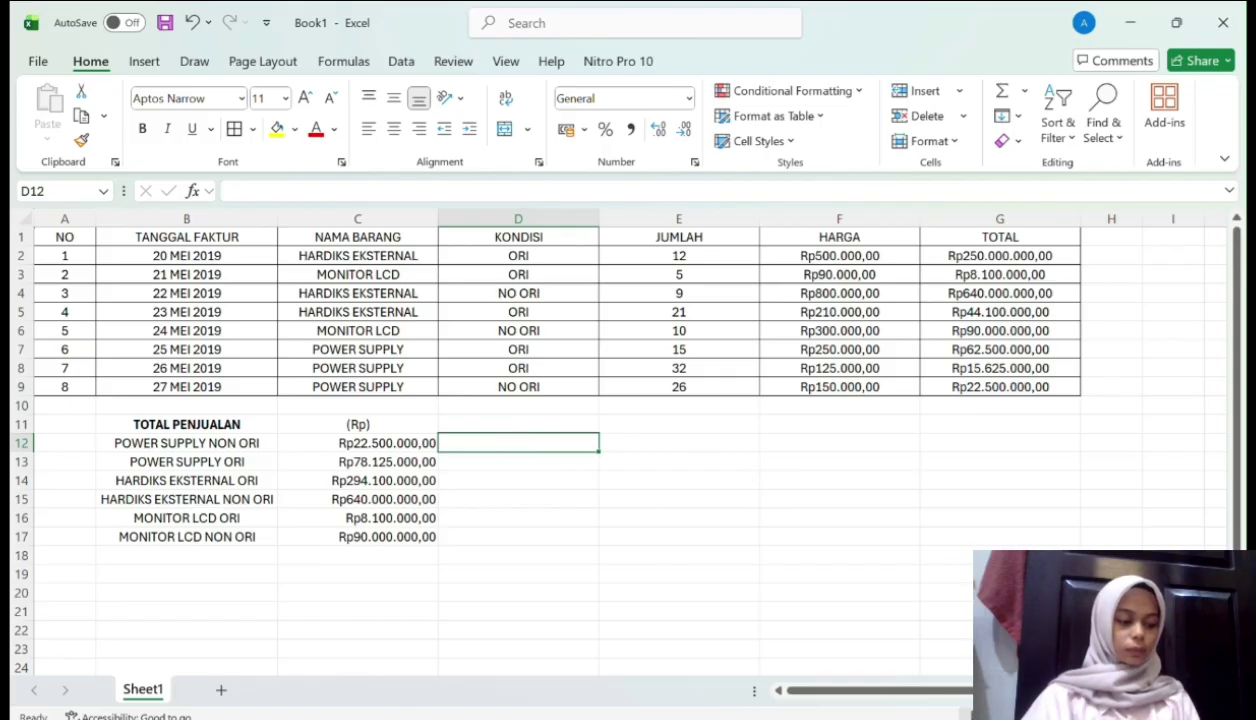
Add a new worksheet and enter the column headers NO in A1 and BULAN in B1
scroll(614, 443, "down", 4)
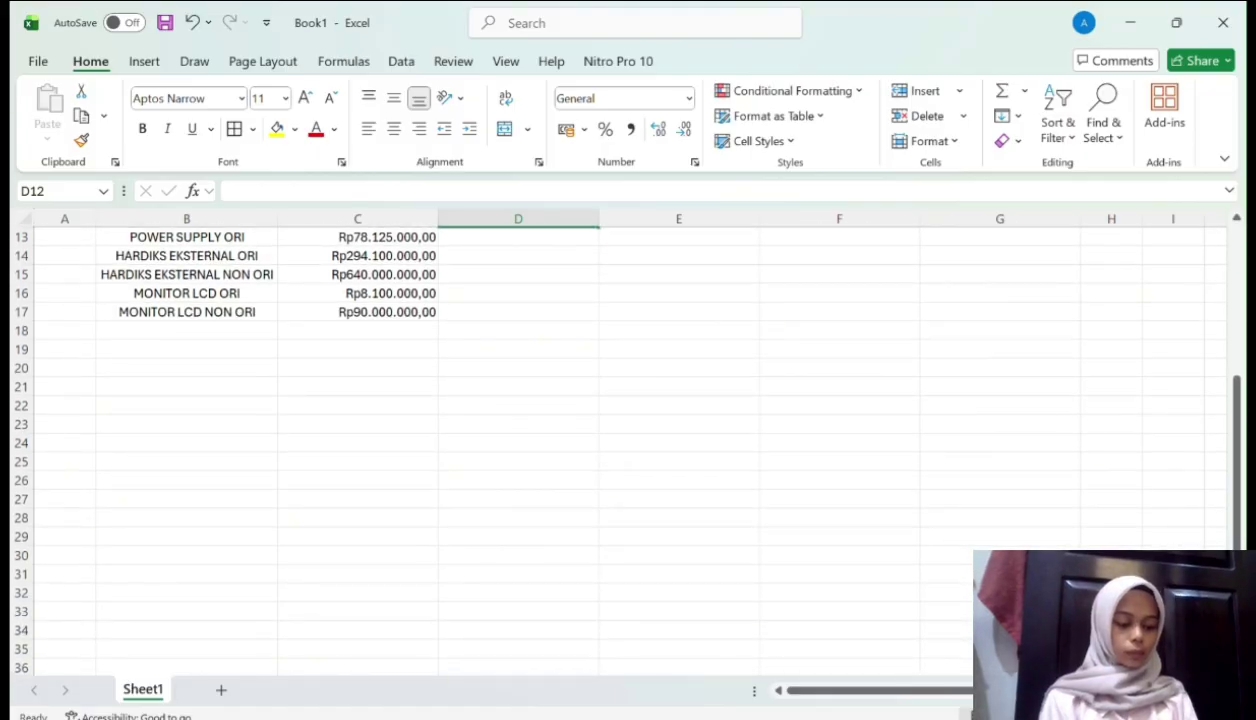
scroll(616, 442, "down", 2)
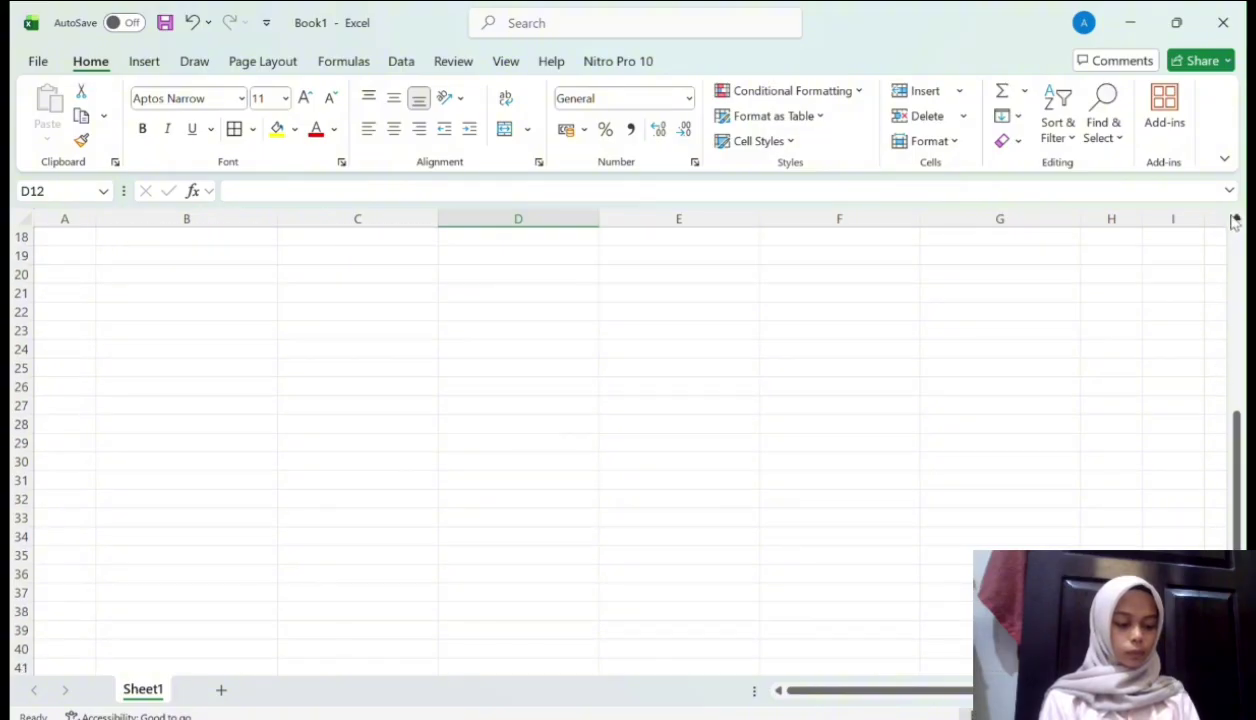
key("shift+F11")
left_click(66, 236)
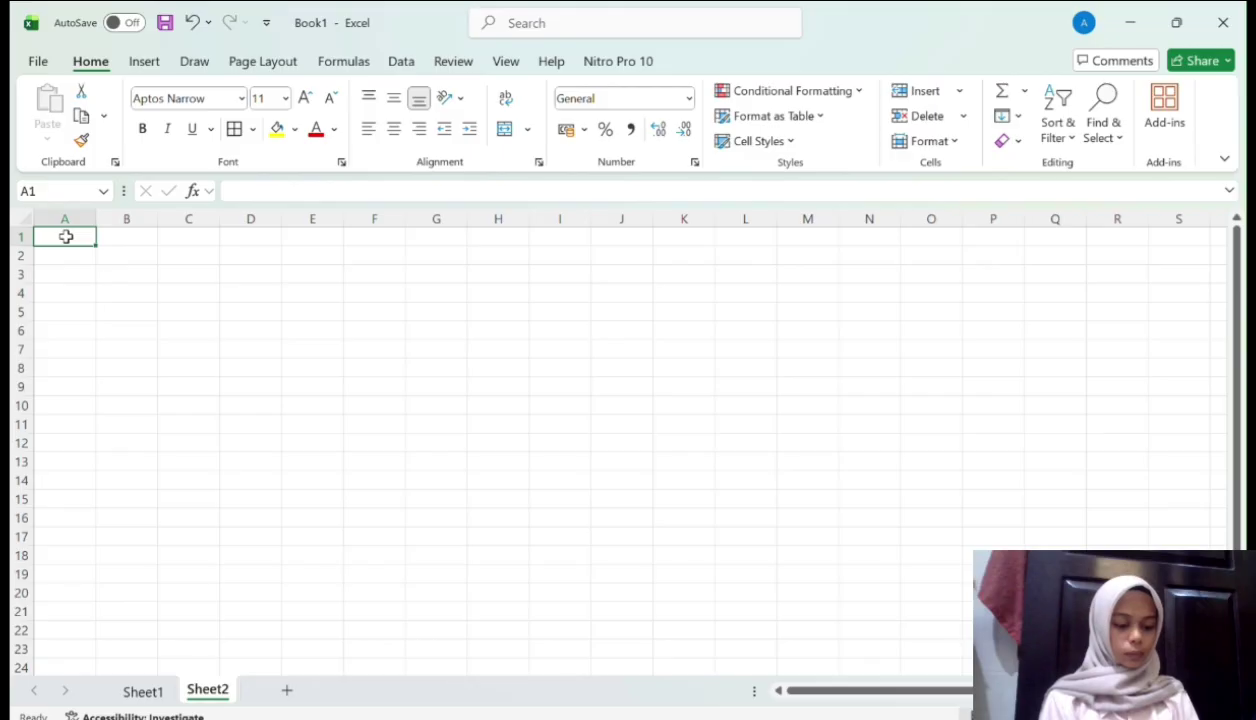
type("NO")
key("Tab")
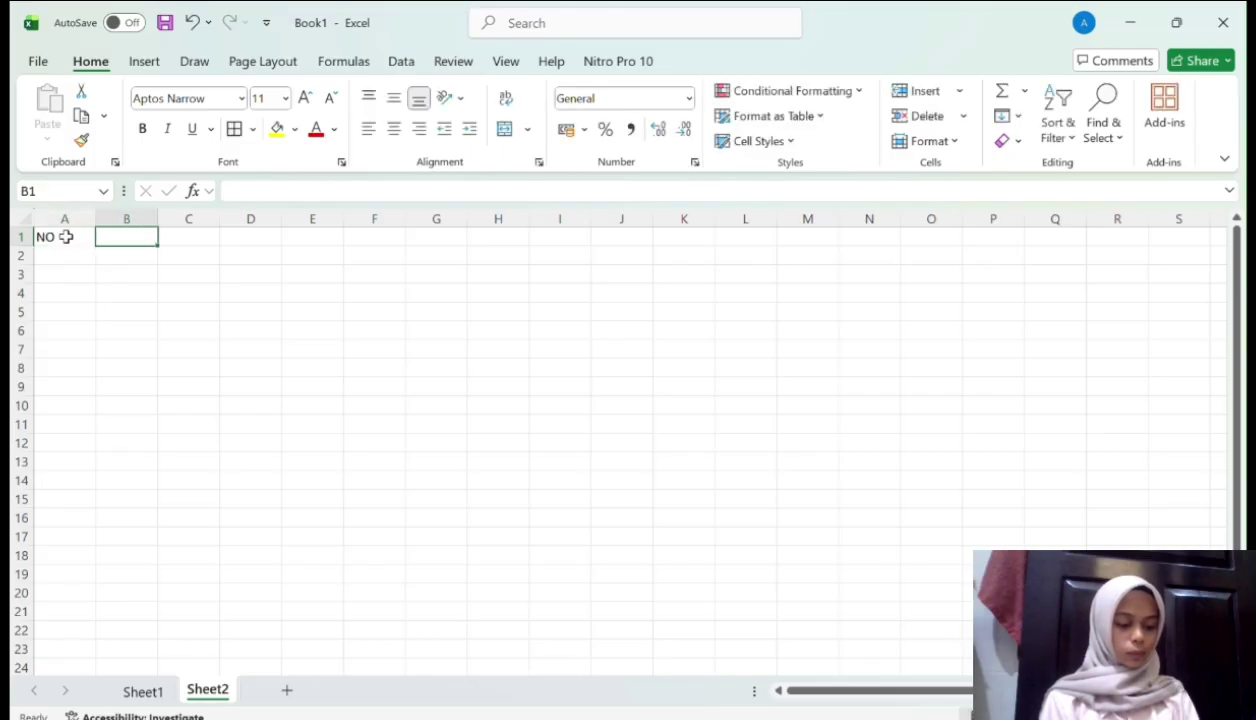
type("BULAN")
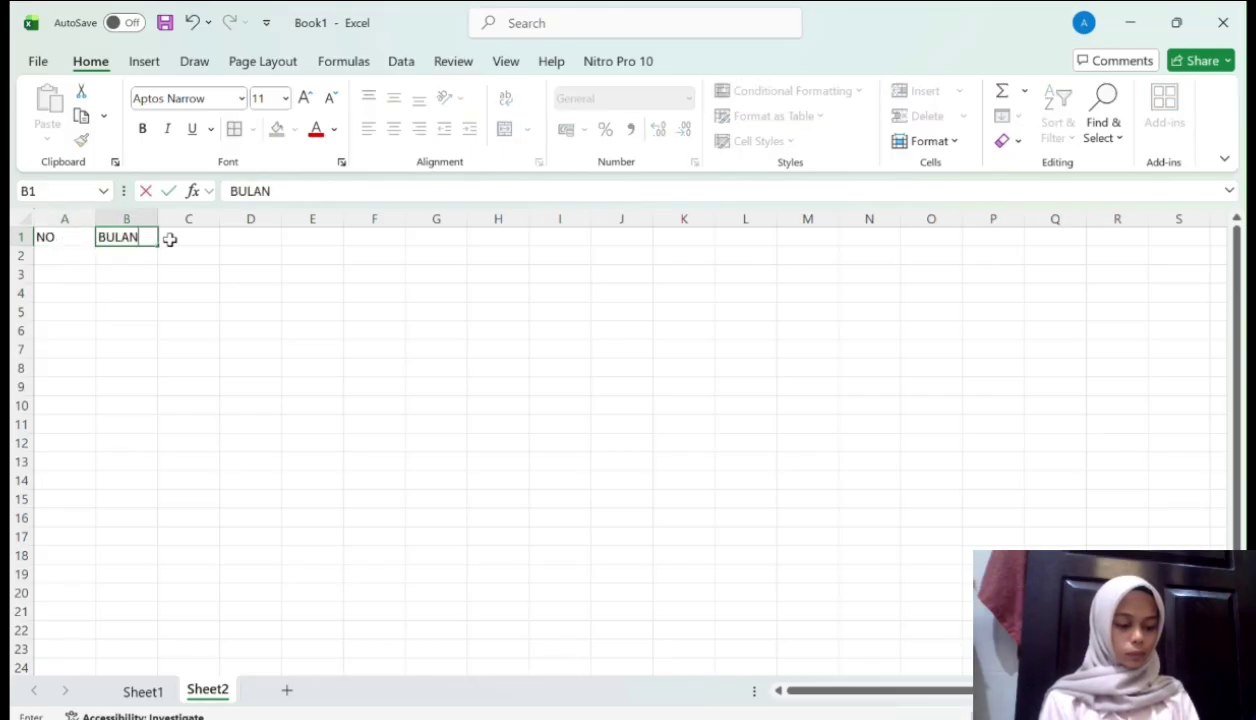
Enter the headers MINGGU 1, MINGGU 2, MINGGU 3, MINGGU 4 and RATA-RATA in cells C1 to G1
left_click(170, 239)
type("MINGGU 1")
key("Tab")
type("MINGGU 2")
key("Tab")
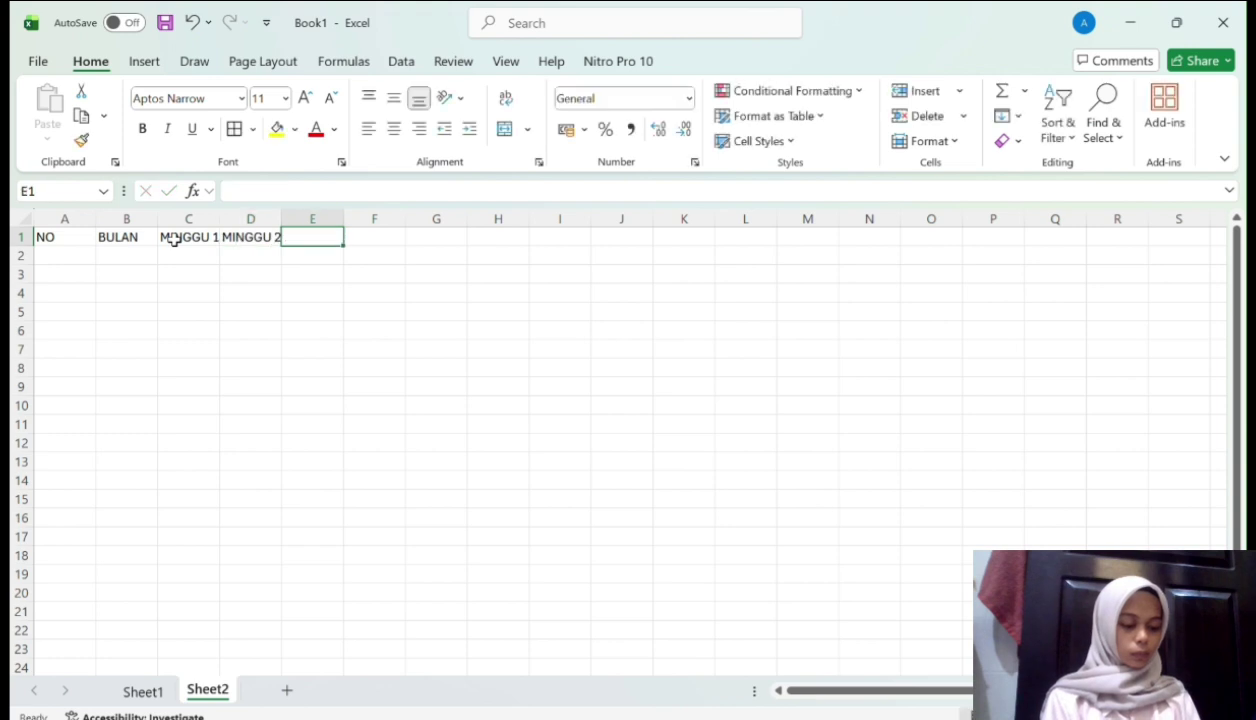
type("MINGGU 3")
key("Tab")
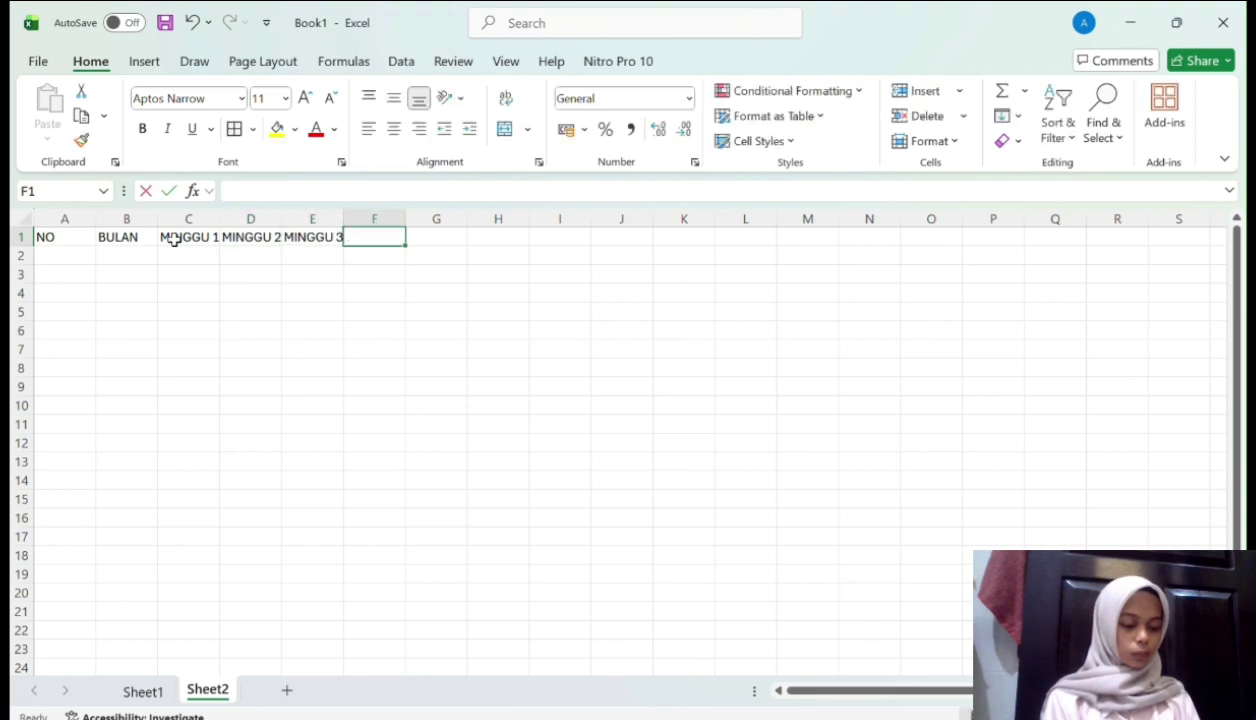
type("MINGGU 4")
key("Tab")
type("RATA-RATA")
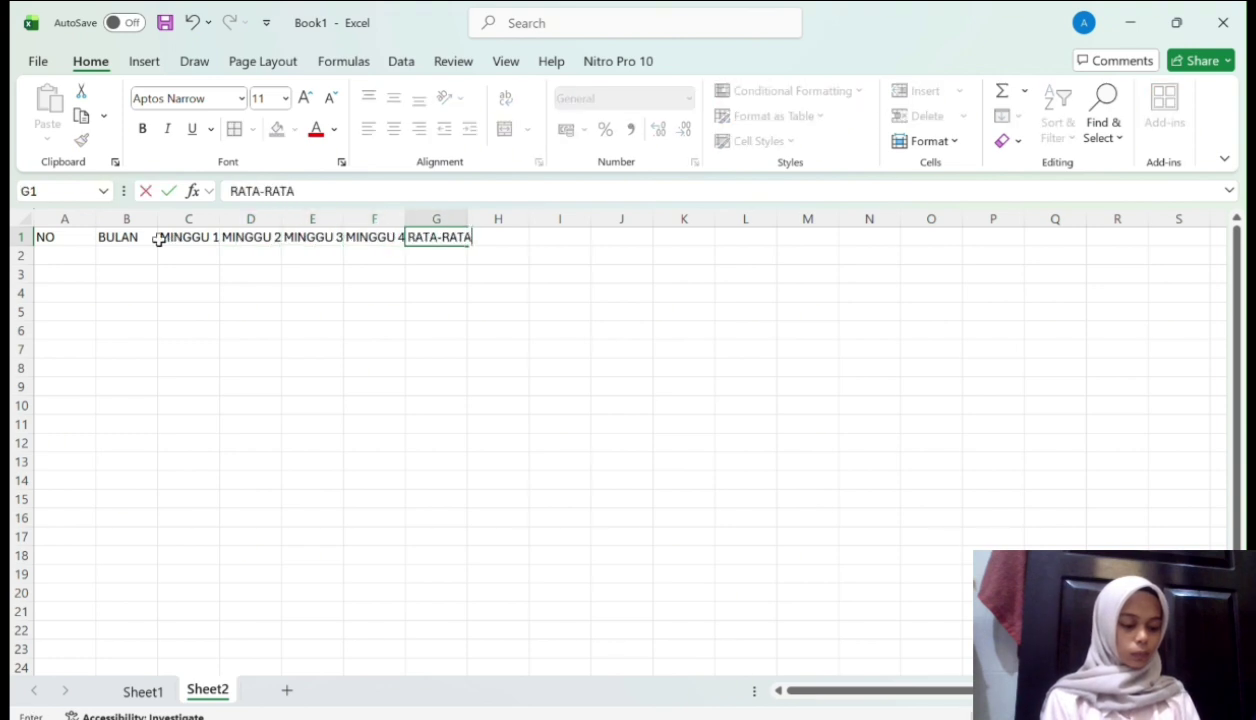
Set the width of columns B to G to 15
left_click_drag(126, 238, 455, 250)
left_click(929, 141)
left_click(935, 224)
left_click(929, 141)
left_click(950, 256)
left_click(694, 349)
left_click(948, 140)
left_click(956, 258)
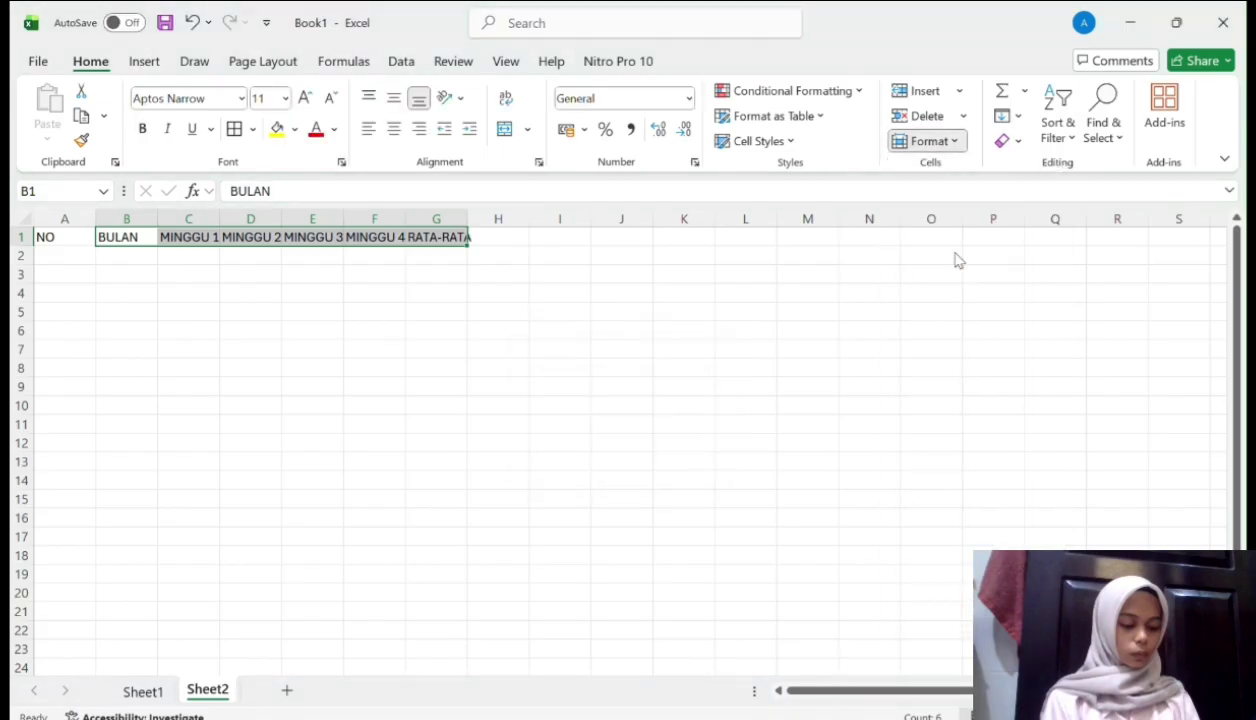
key("BackSpace")
type("15")
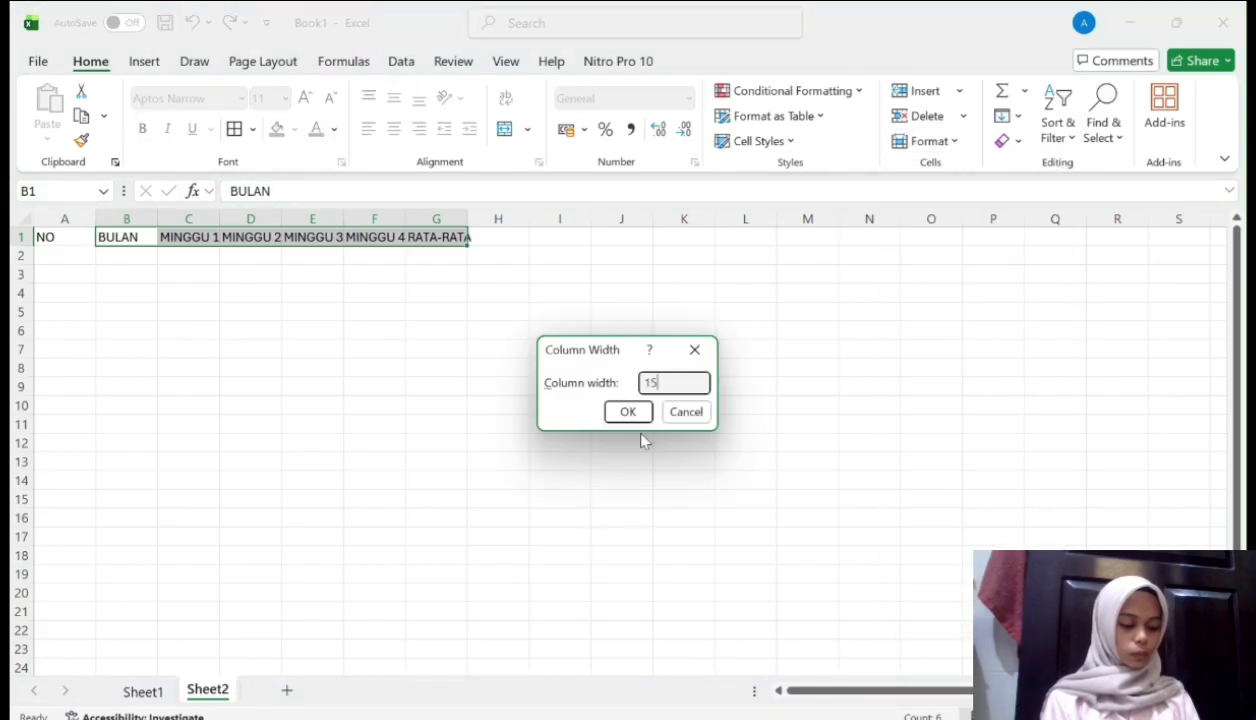
left_click(628, 412)
Number the rows 1 to 5 in A2:A6, and format A1:G6 with centred text and all borders
left_click(53, 258)
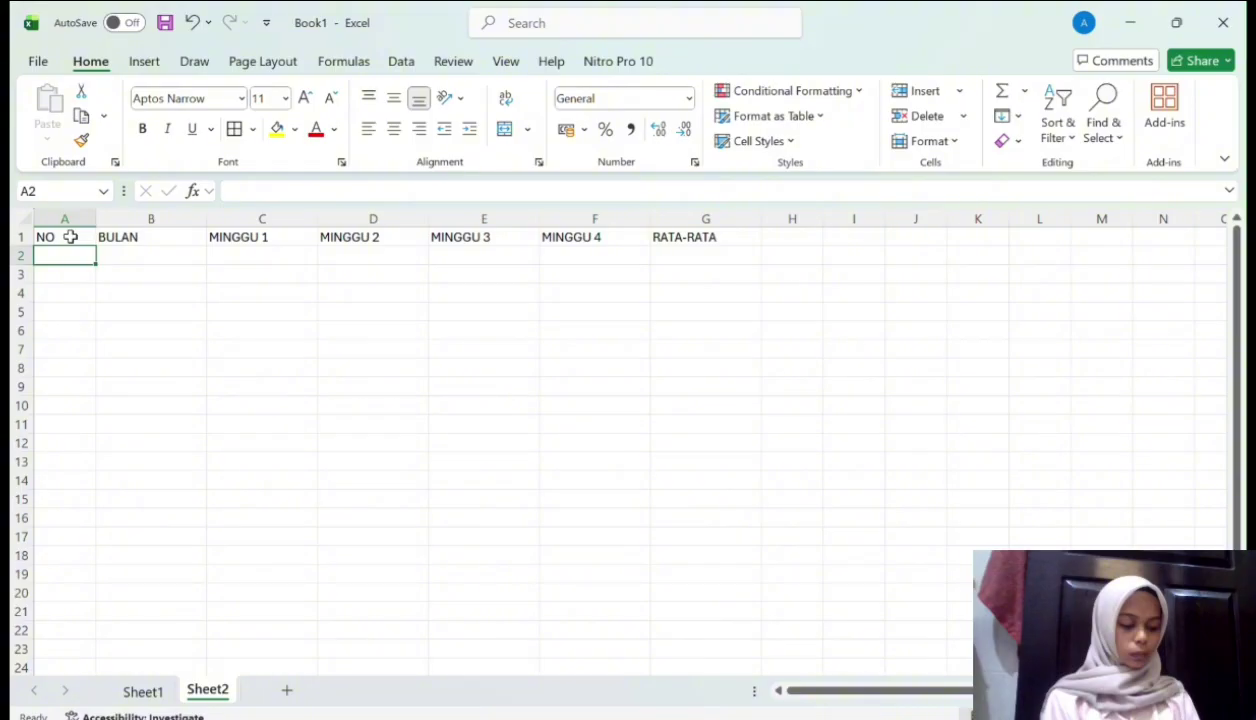
type("1 2 3 4 5")
left_click_drag(70, 236, 738, 333)
left_click(394, 129)
left_click(234, 129)
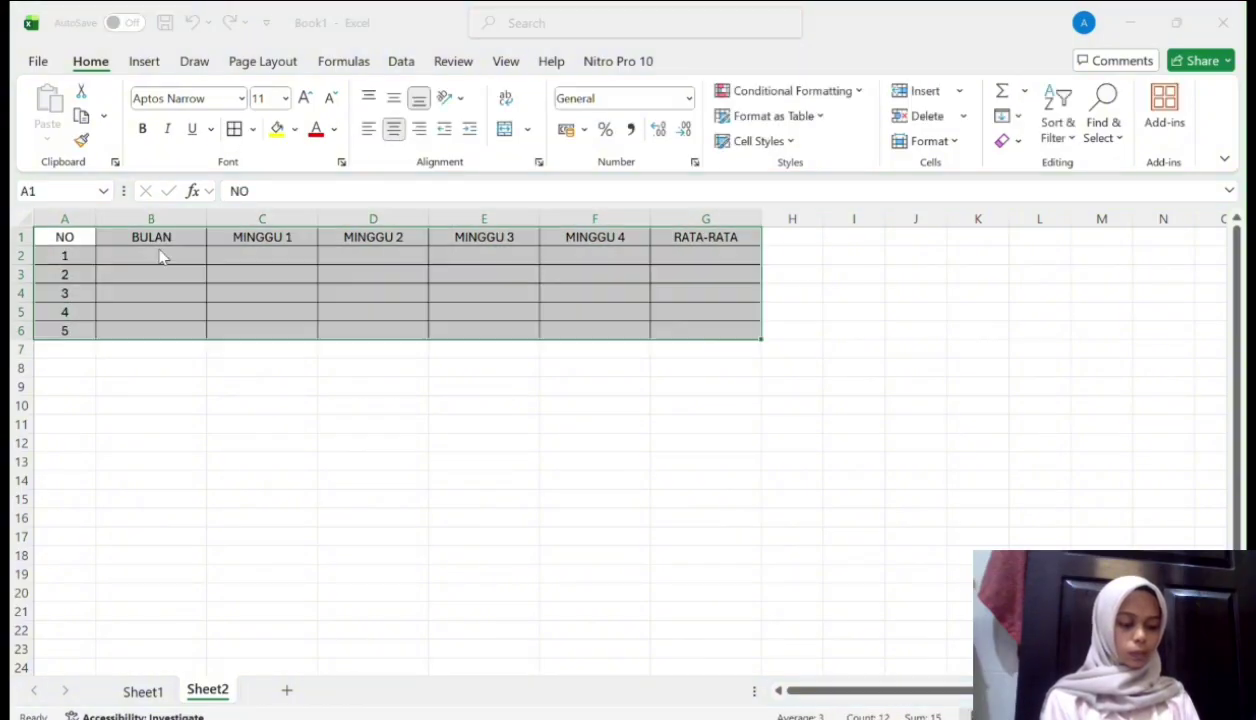
Fill the BULAN column B2:B6 with JANUARI, FEBRUARI, ,ARET, APRIL and MEI
left_click(160, 257)
type("JANUARI")
key("Tab")
key("Return")
type("FEBRUARI")
key("Return")
type(",ARET")
key("Return")
type("APRIL")
key("Return")
type("MEI")
Fill the MINGGU 1 column C2:C6 with 250000, 500000, 300000, 450000 and 800000
left_click(242, 257)
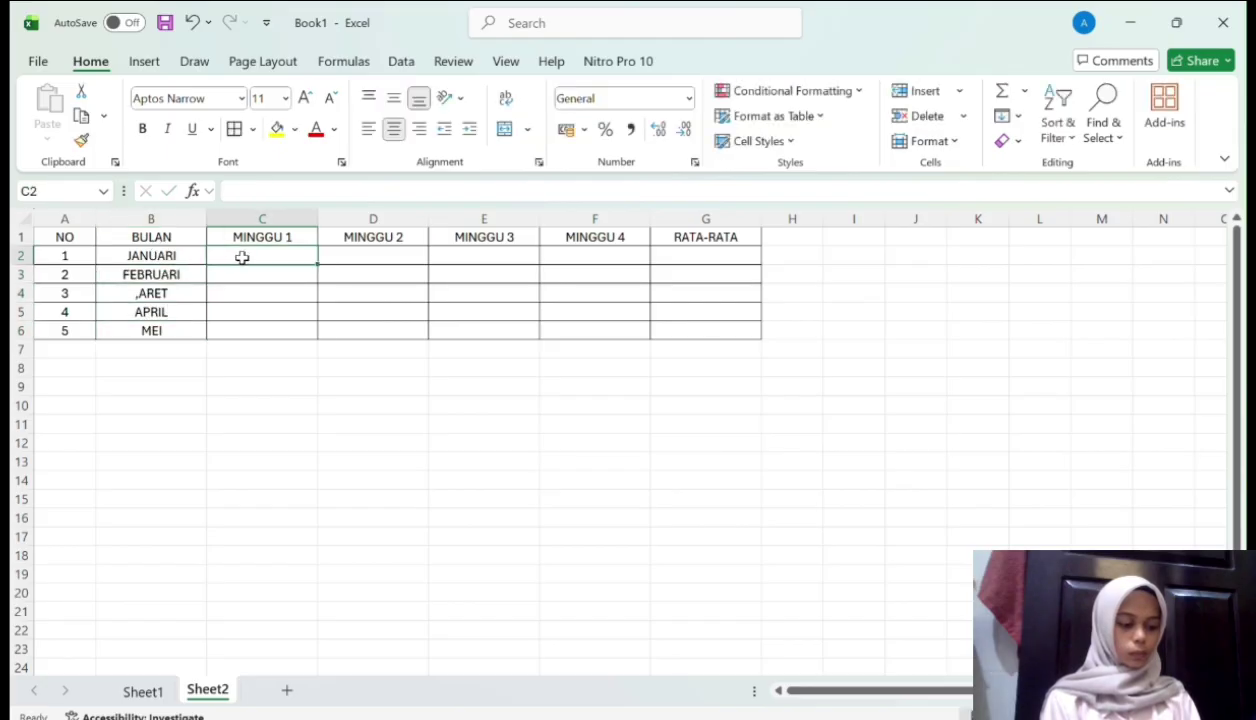
type("250000")
key("Return")
type("50000")
key("Return")
left_click(243, 274)
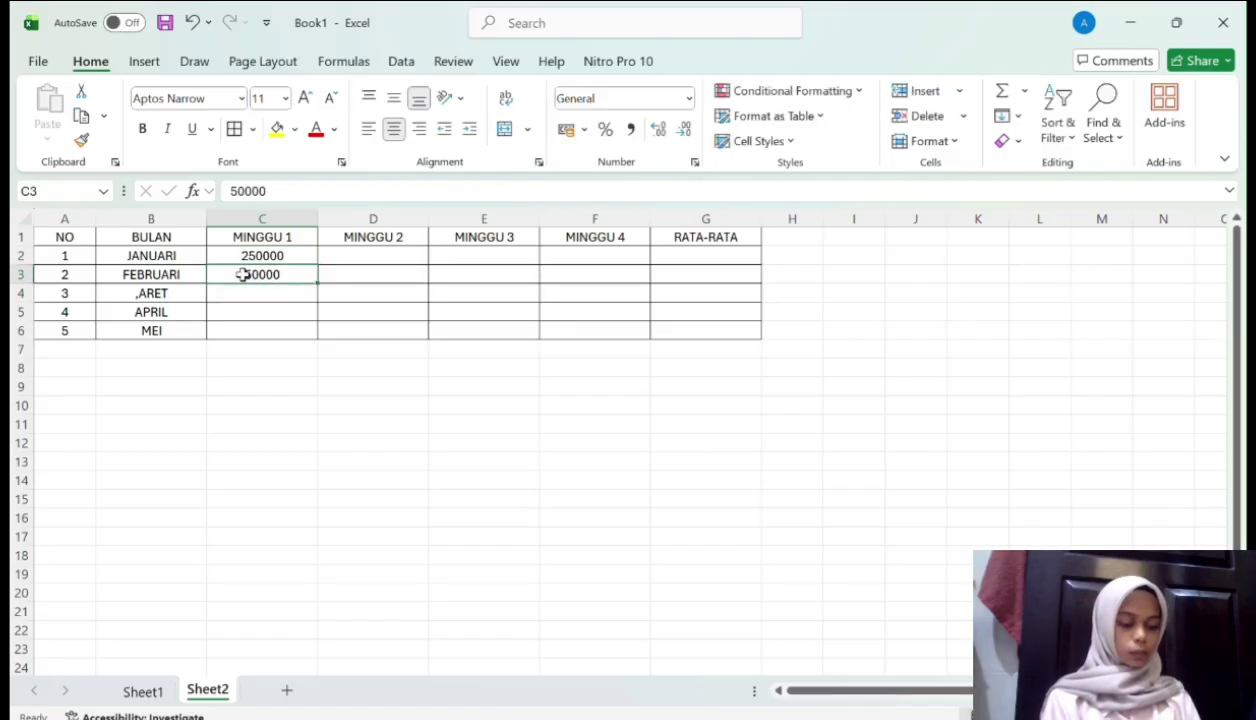
key("BackSpace")
type("300000")
key("Return")
type("3")
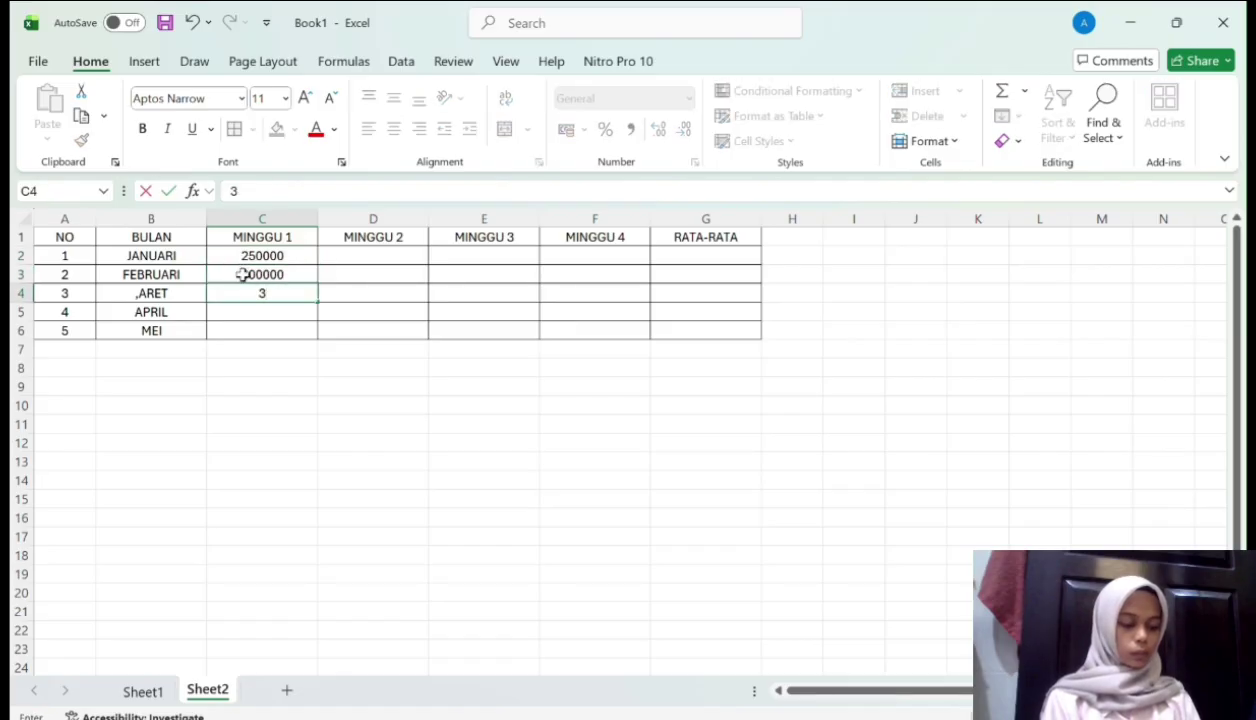
type("00000")
key("Return")
type("450")
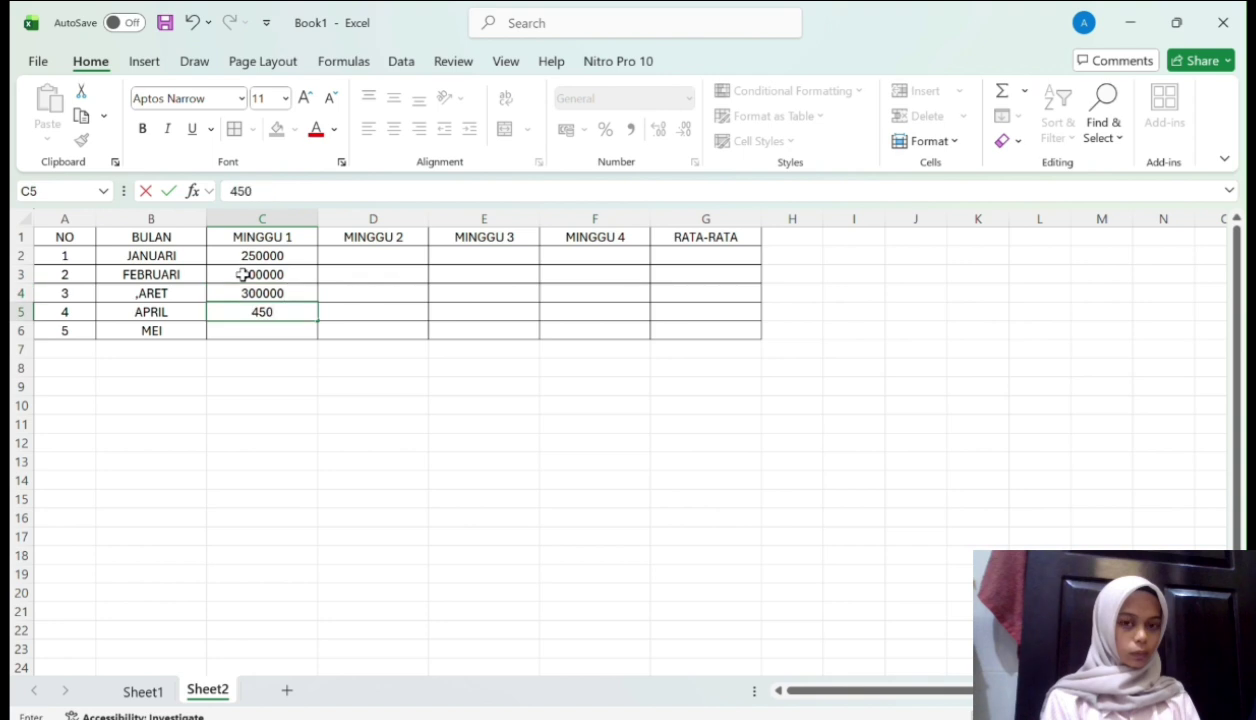
type("000")
key("Return")
type("800000")
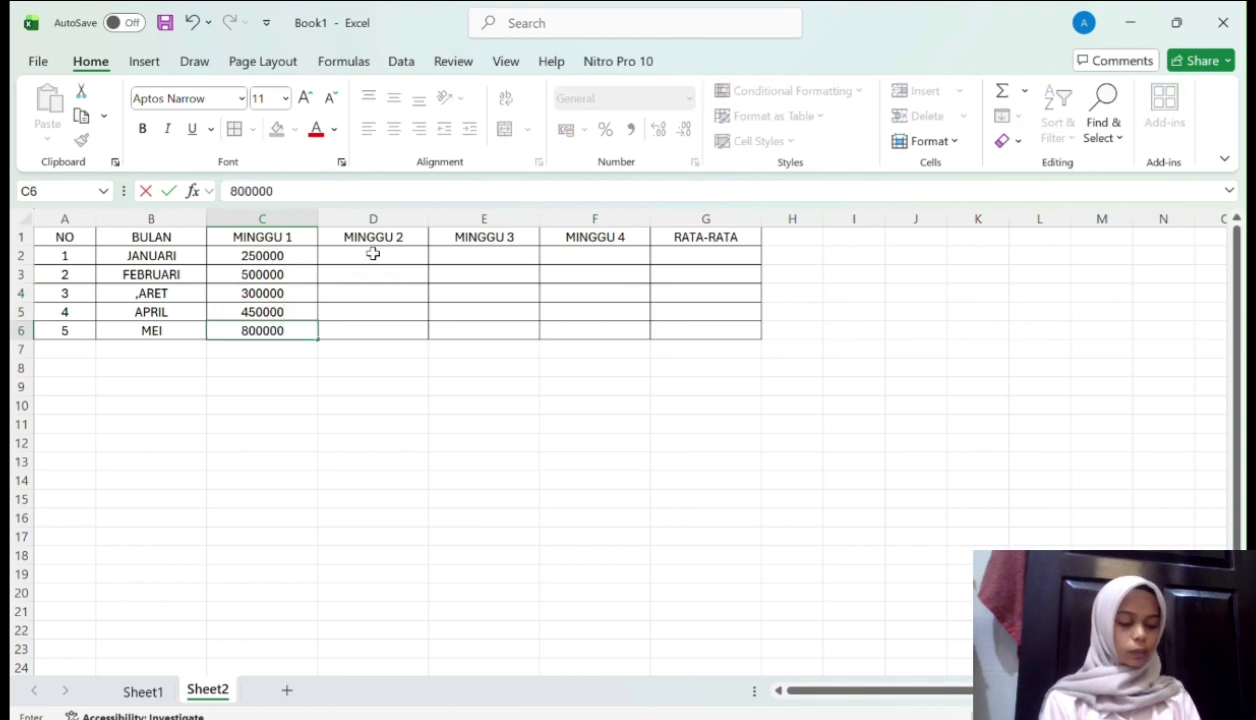
Fill the MINGGU 2 column D2:D6 with 30000, 780000, 800000, 650000 and 550000
left_click(372, 253)
type("360000")
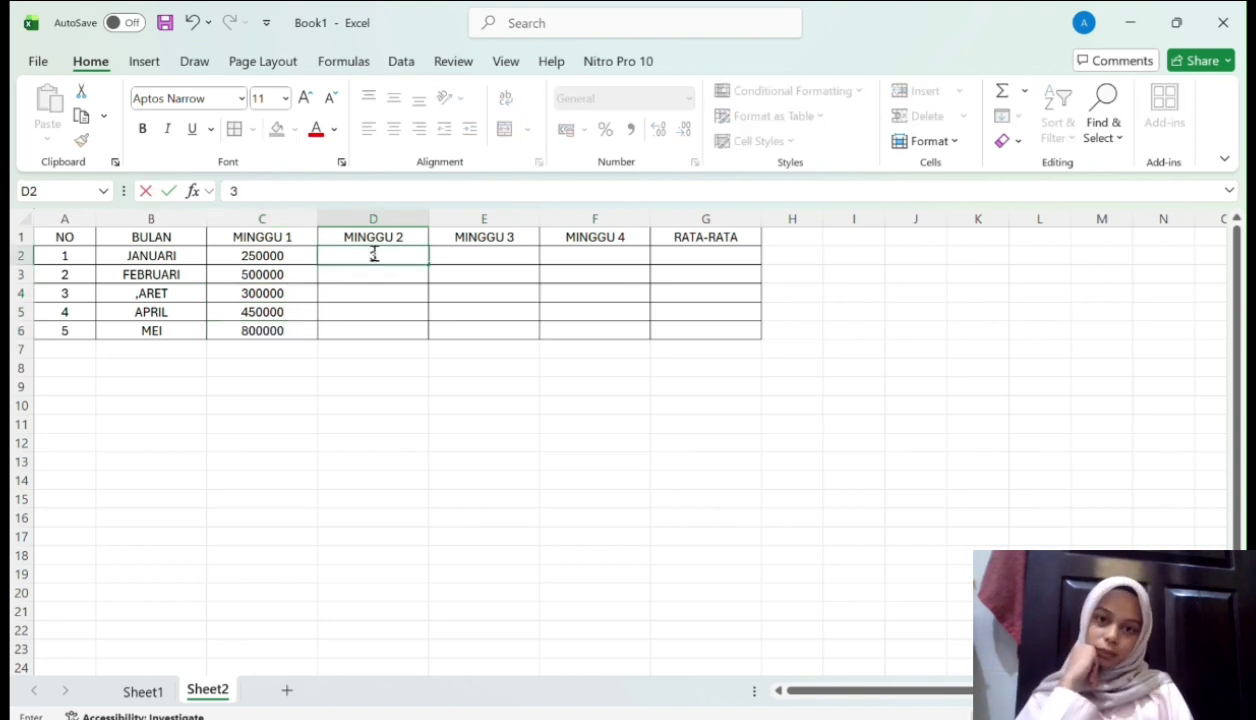
key("Return")
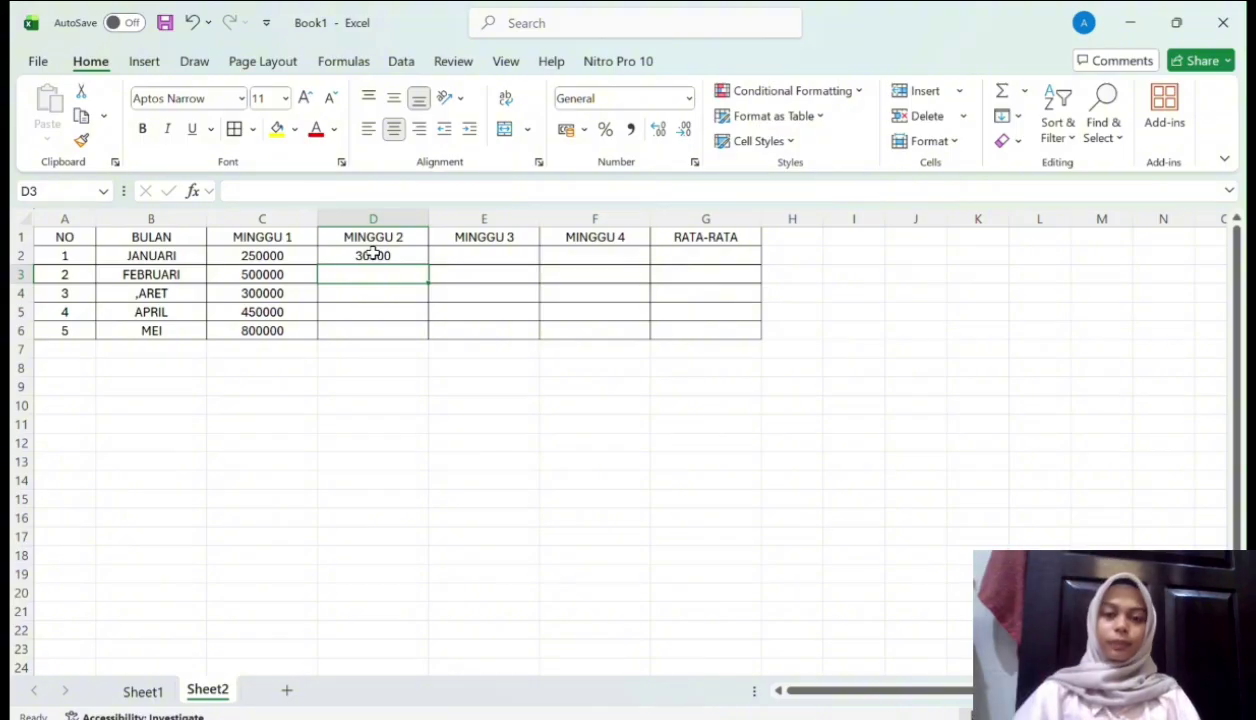
type("780000")
key("Return")
type("800000")
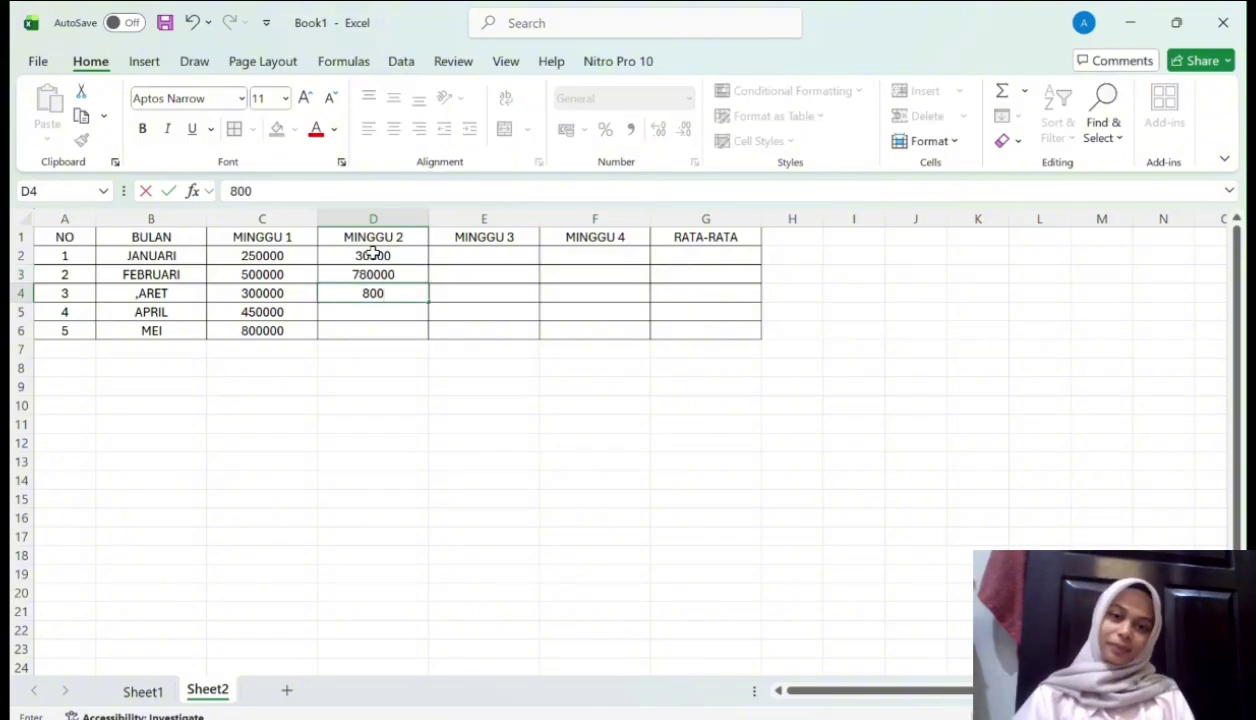
key("Return")
type("65500")
key("BackSpace")
key("BackSpace")
key("BackSpace")
type("0000")
key("Return")
type("550000")
Fill the MINGGU 3 column E2:E6 with 25000, 740000, 575000, 350000 and 150000
key("Tab")
key("Up")
key("Up")
key("Up")
key("Up")
type("25000")
key("Return")
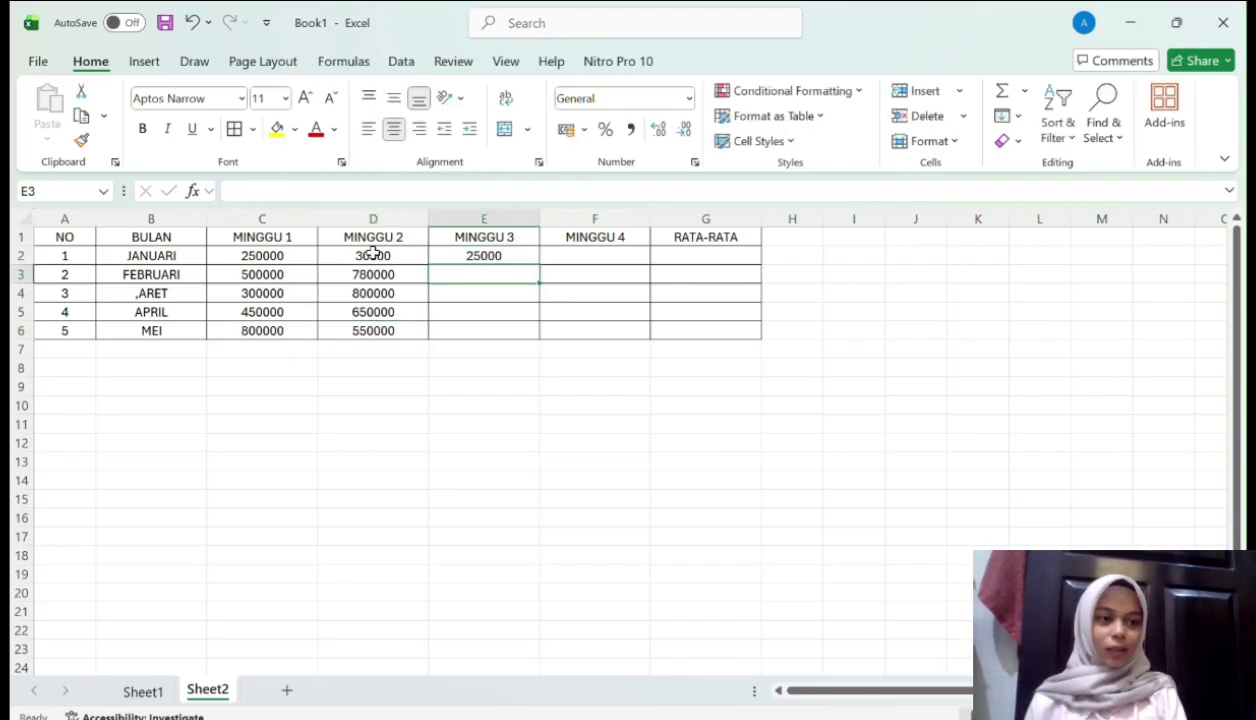
type("740000")
key("Return")
type("55")
key("BackSpace")
type("75000")
key("Return")
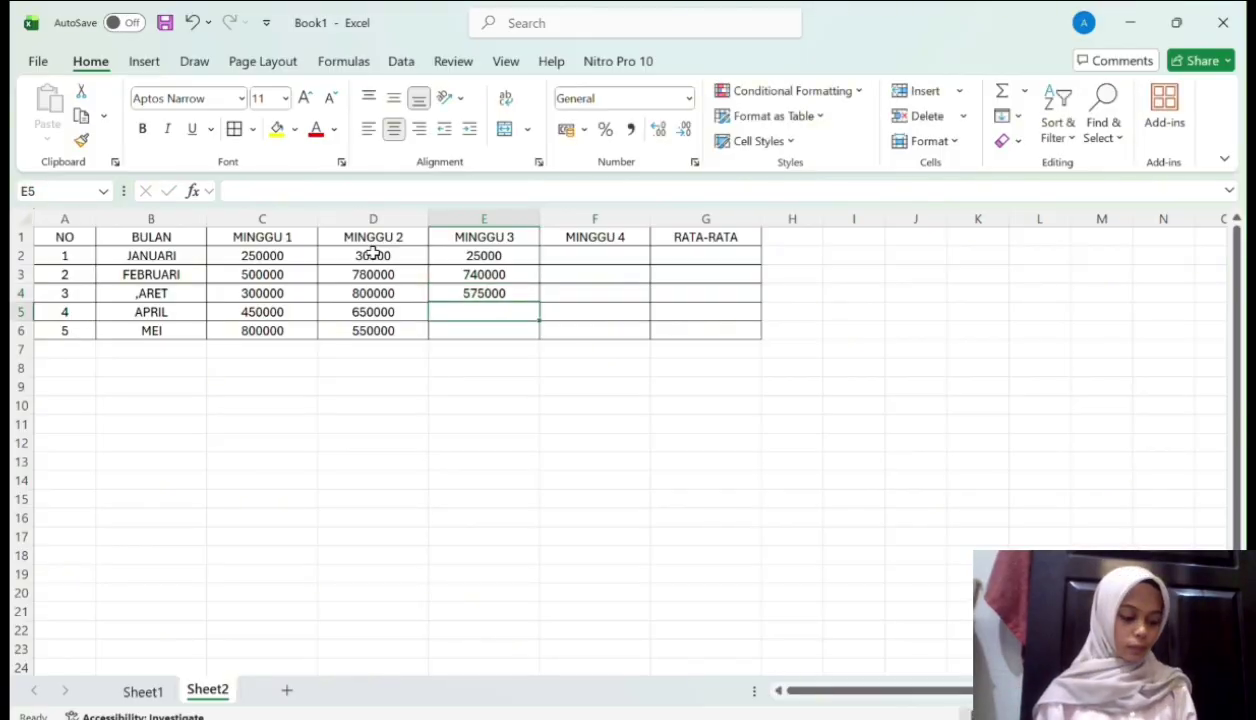
type("200")
key("BackSpace")
key("BackSpace")
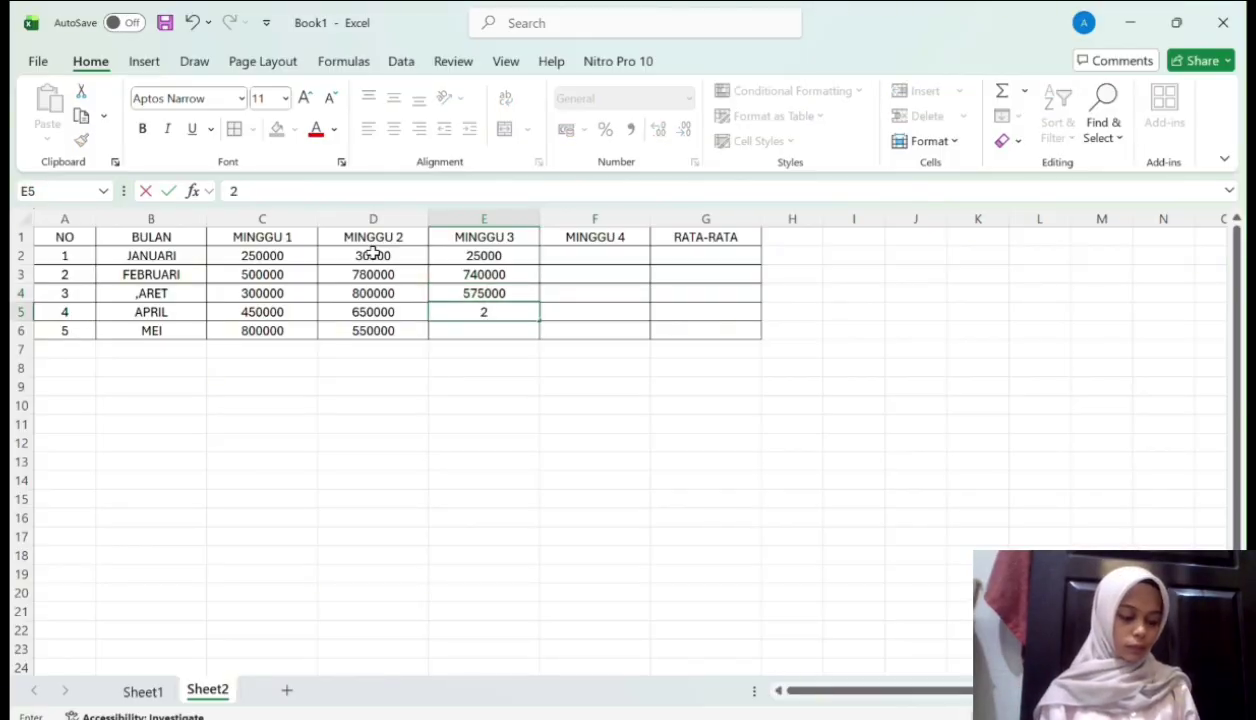
type("50000")
key("Return")
type("150000")
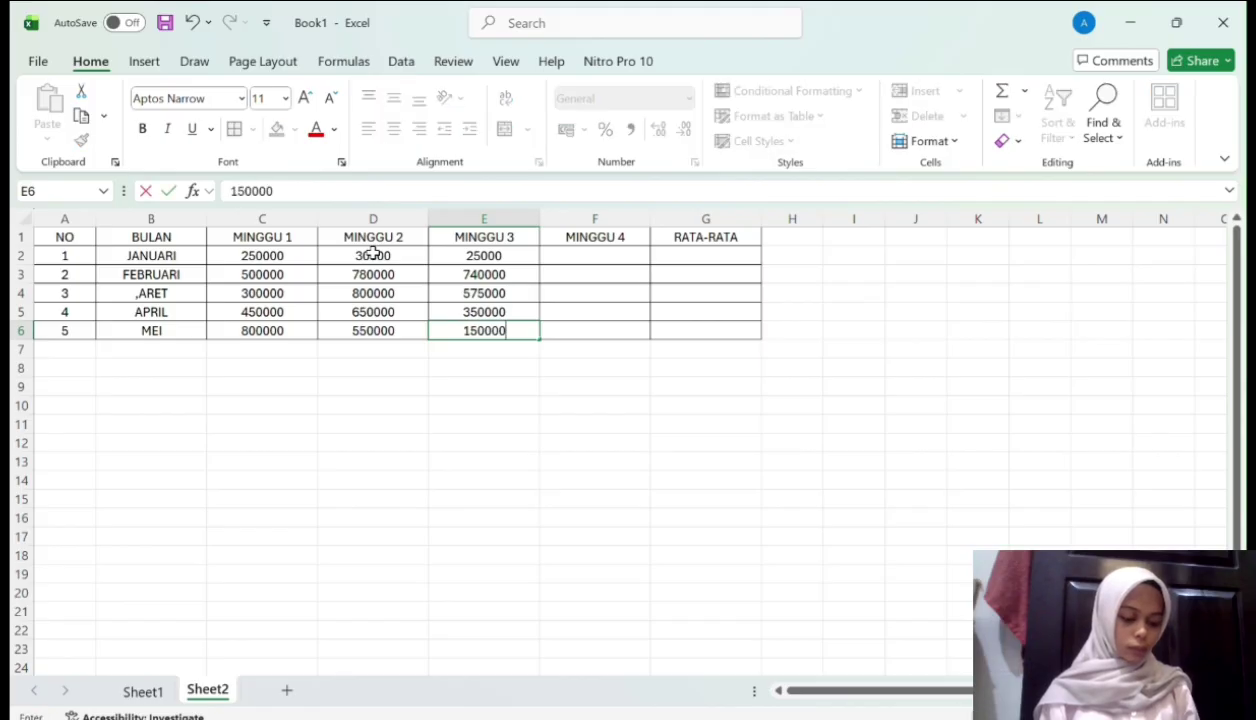
Fill the MINGGU 4 column F2:F6 with 750000, 800000, 660000, 565000 and 550000
key("Return")
type("750000")
key("Return")
type("800000")
key("Return")
type("660000")
key("Return")
type("565000")
key("Return")
type("550000")
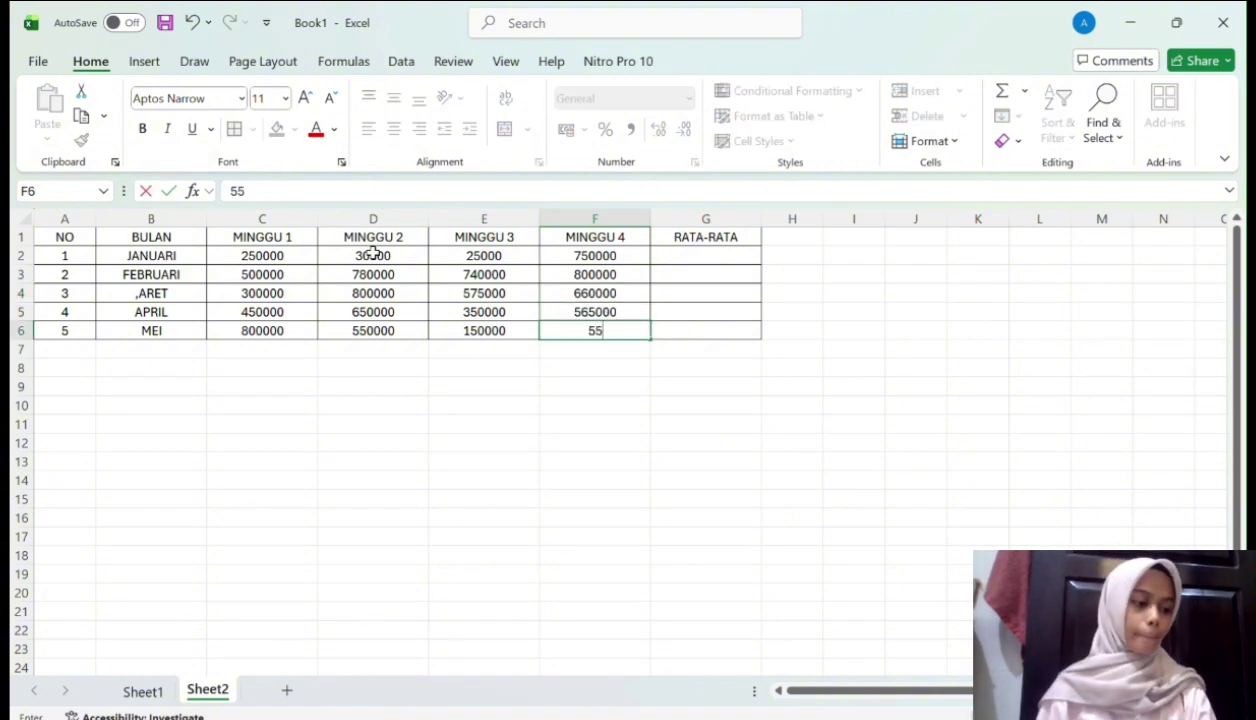
Format the range C2:G6 as Currency in Rp with two decimal places
left_click_drag(275, 254, 707, 330)
key("ctrl+1")
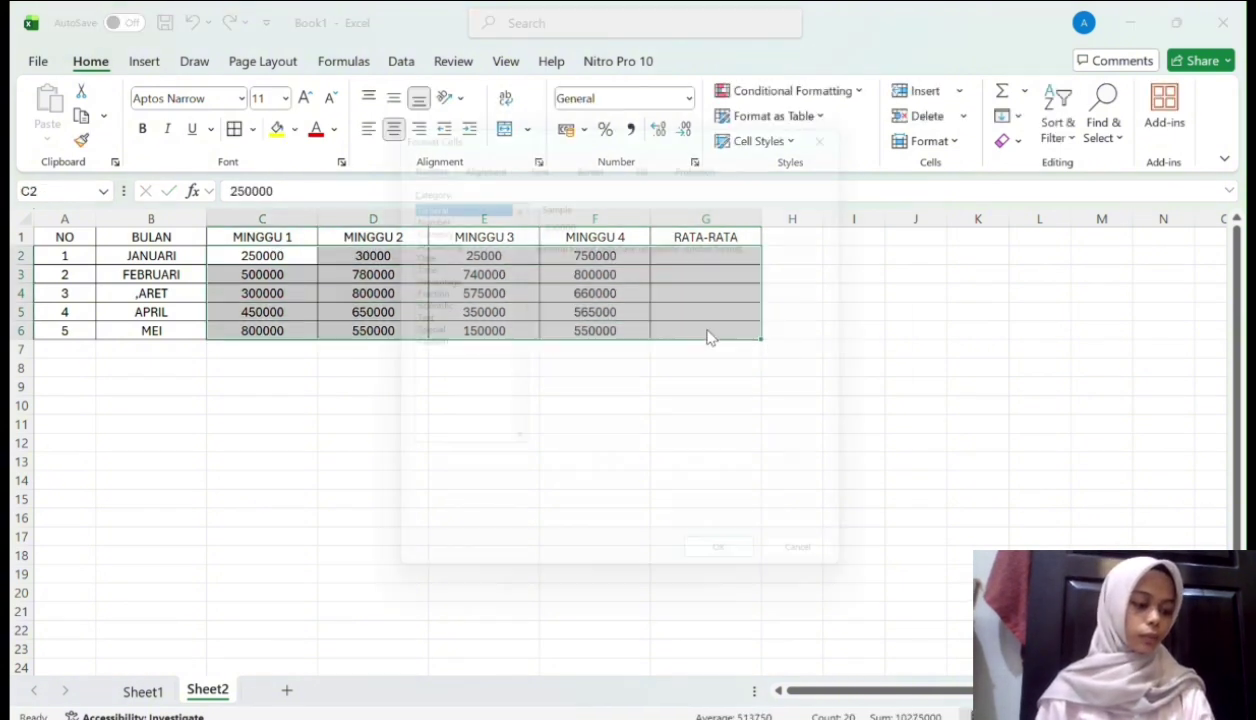
left_click(417, 221)
left_click(741, 579)
Calculate the average of C2:F2 in G2 with the AVERAGE function and copy the formula down to G6
left_click(709, 262)
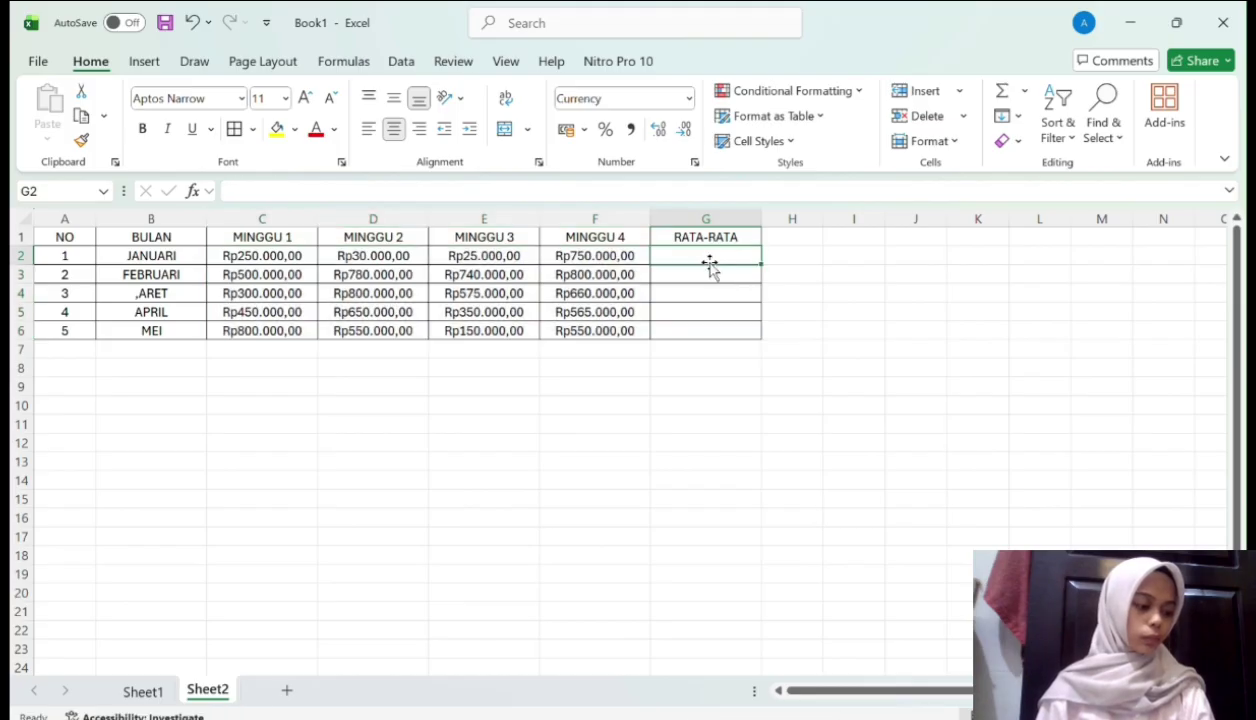
type("=")
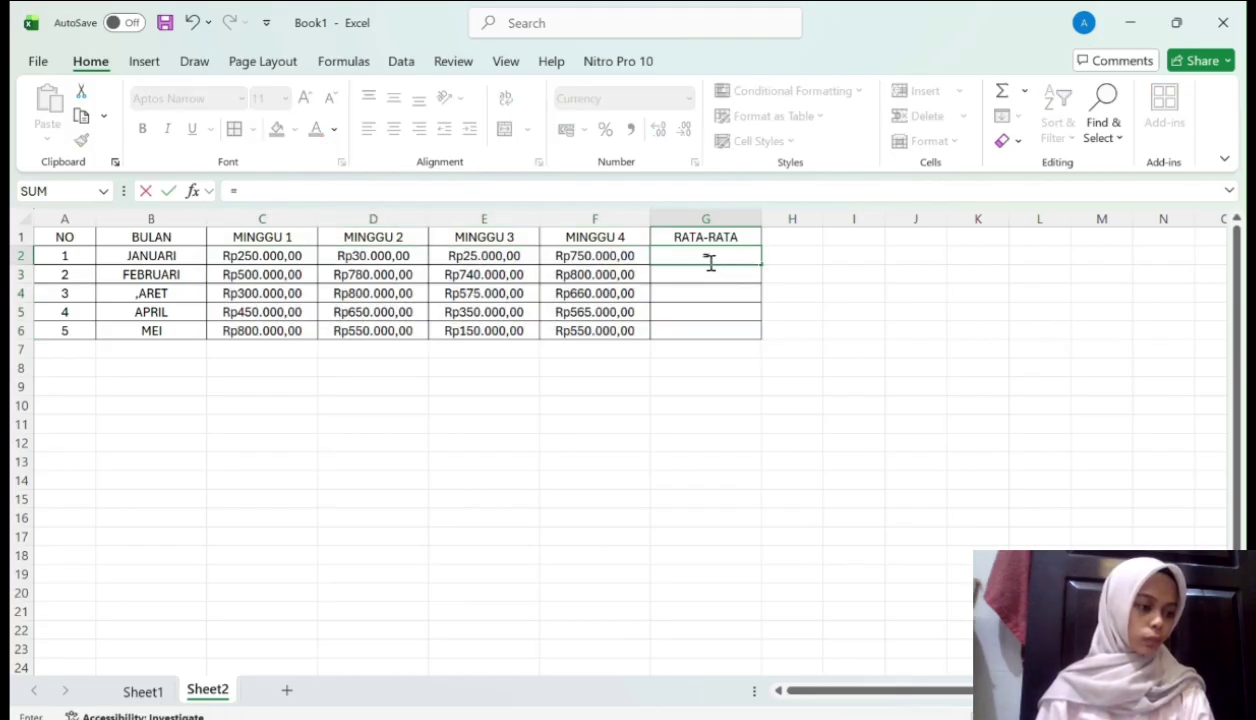
type("AV")
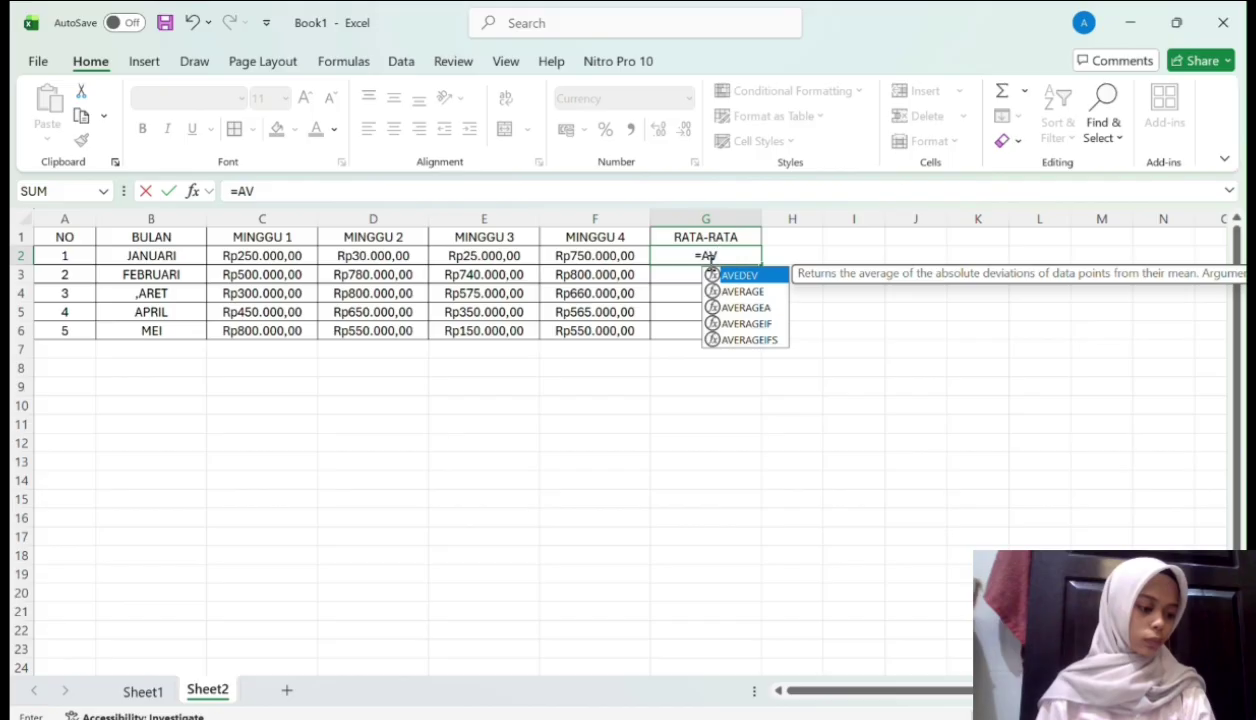
double_click(745, 291)
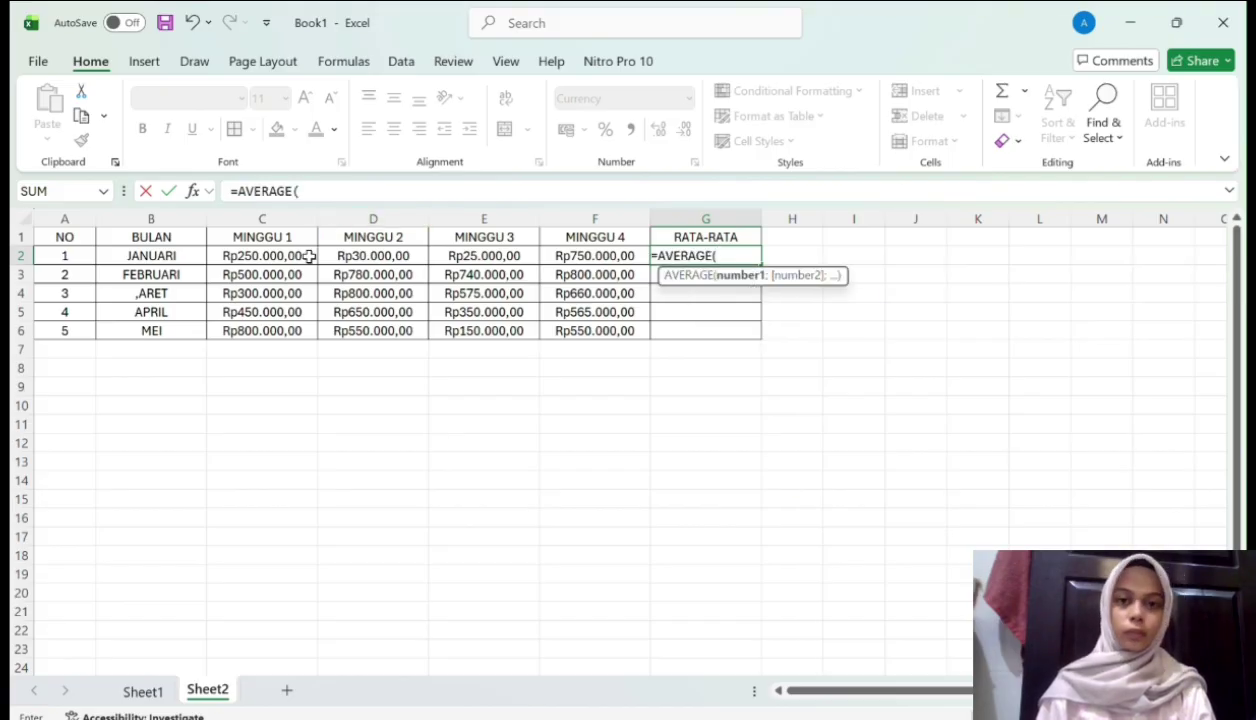
left_click_drag(283, 257, 580, 253)
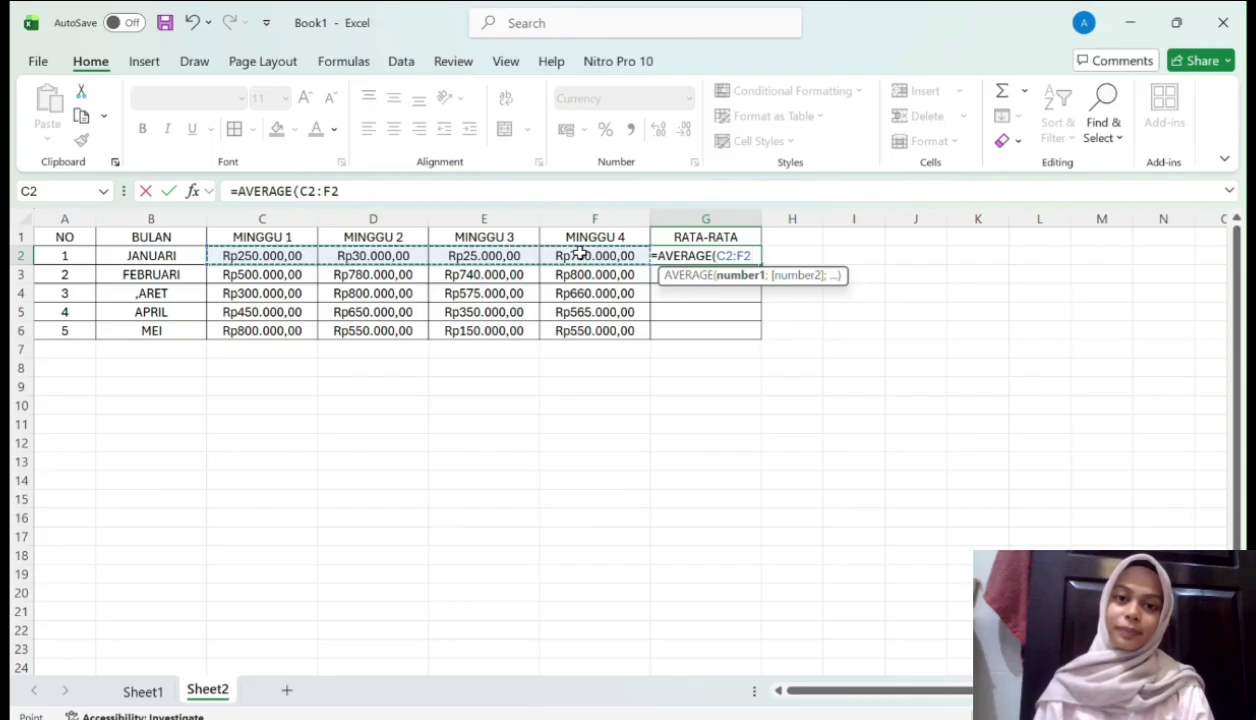
key("Return")
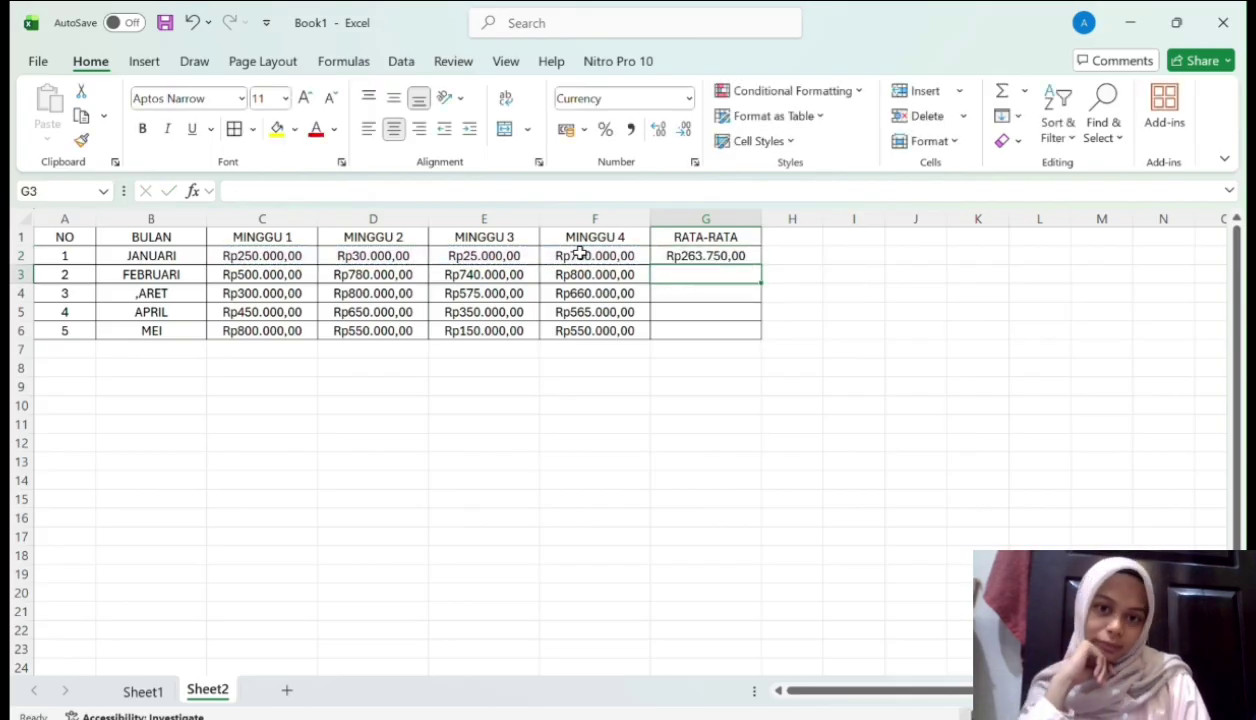
left_click(704, 256)
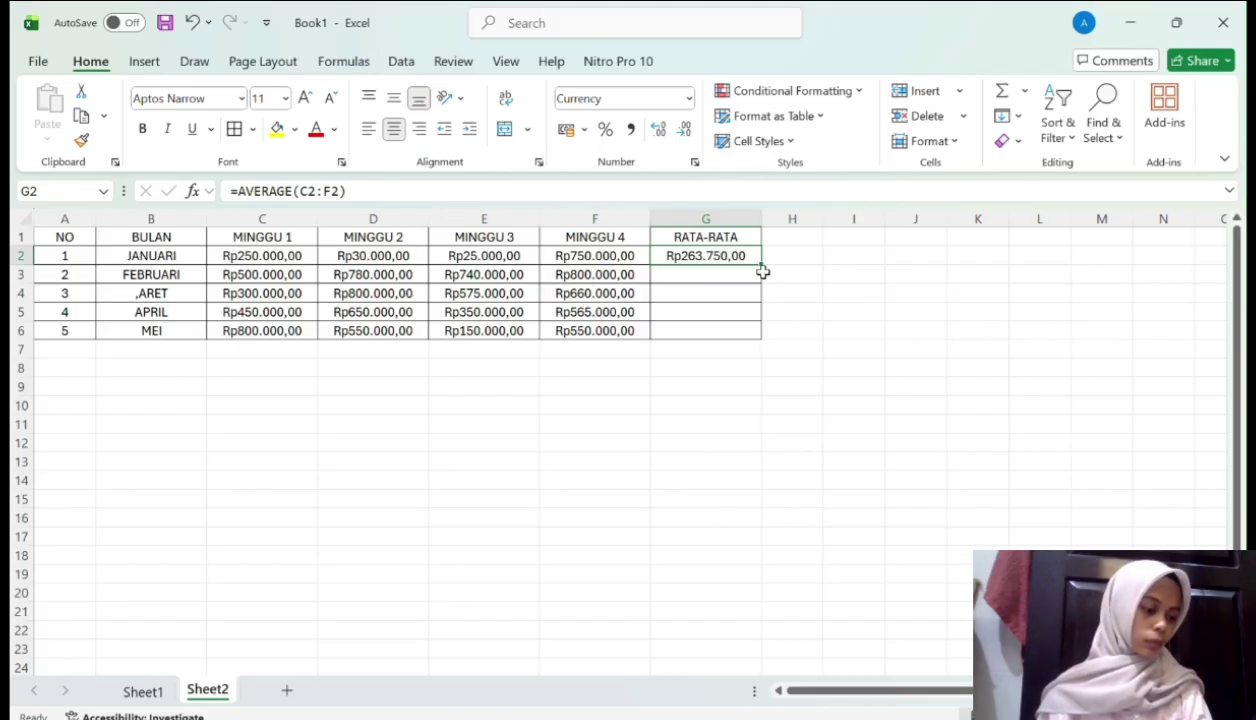
left_click_drag(761, 266, 761, 338)
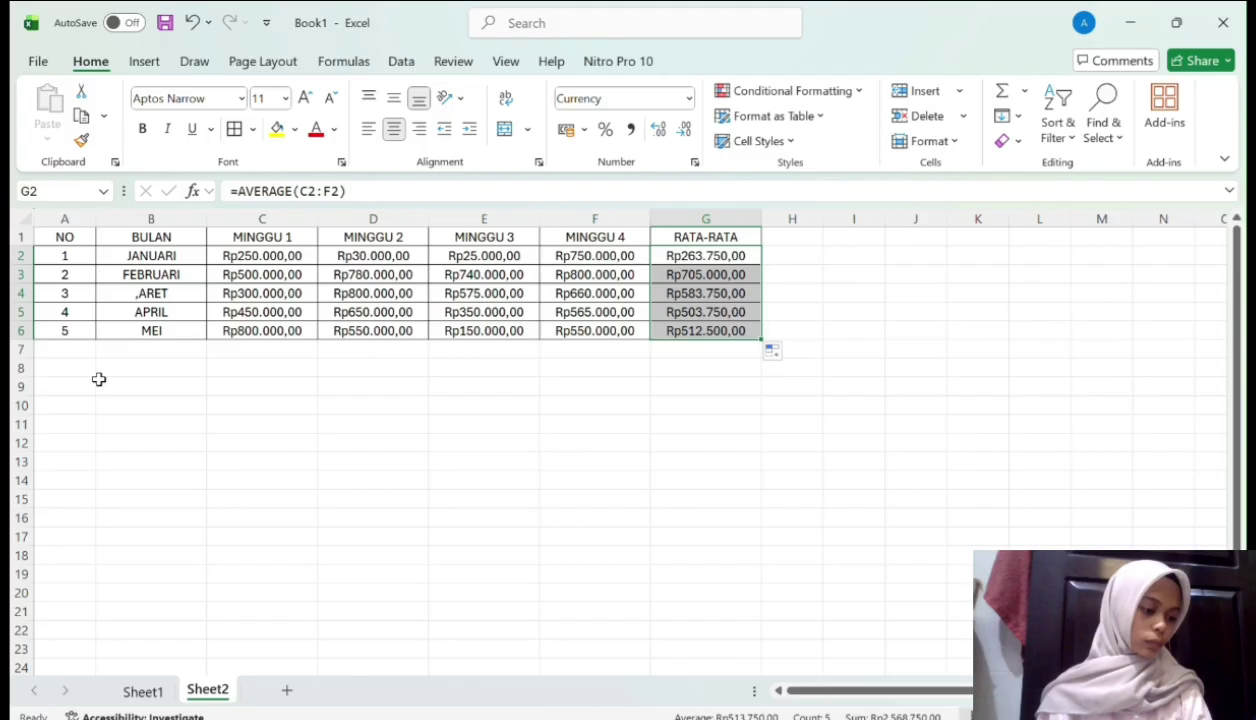
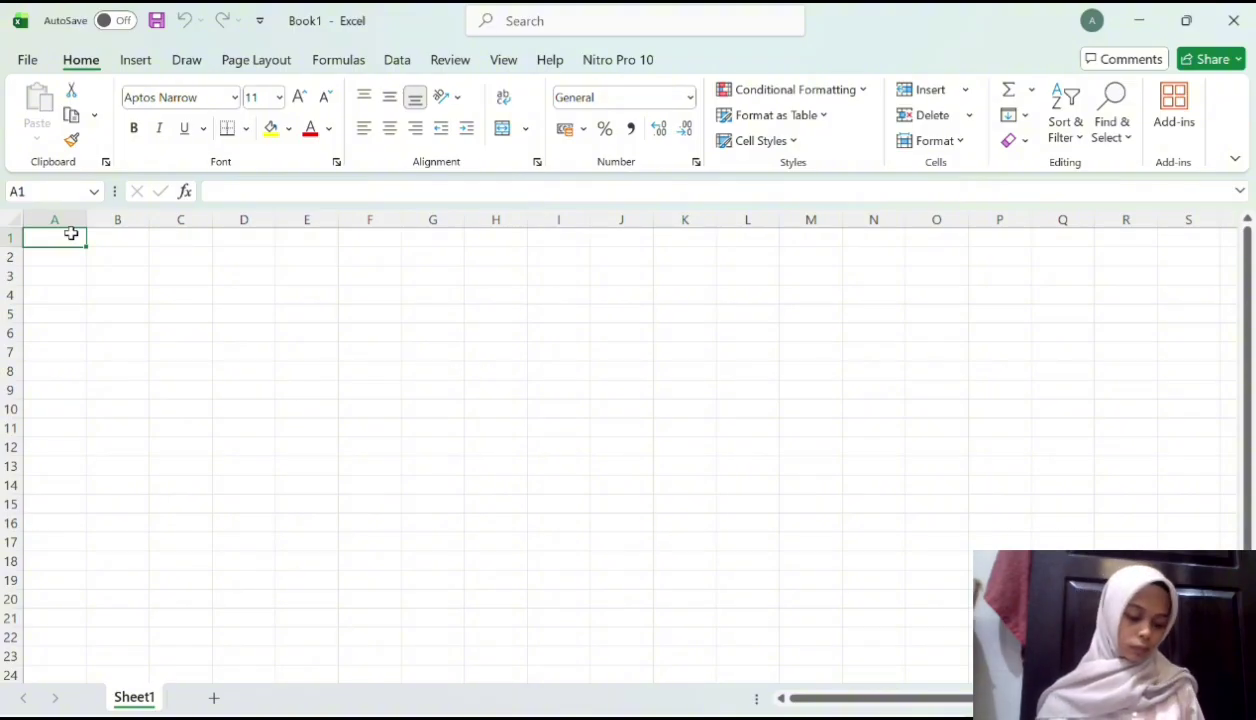
Enter NO in A1 of the blank workbook, and merge and centre A1:A2 with top alignment
type("nO")
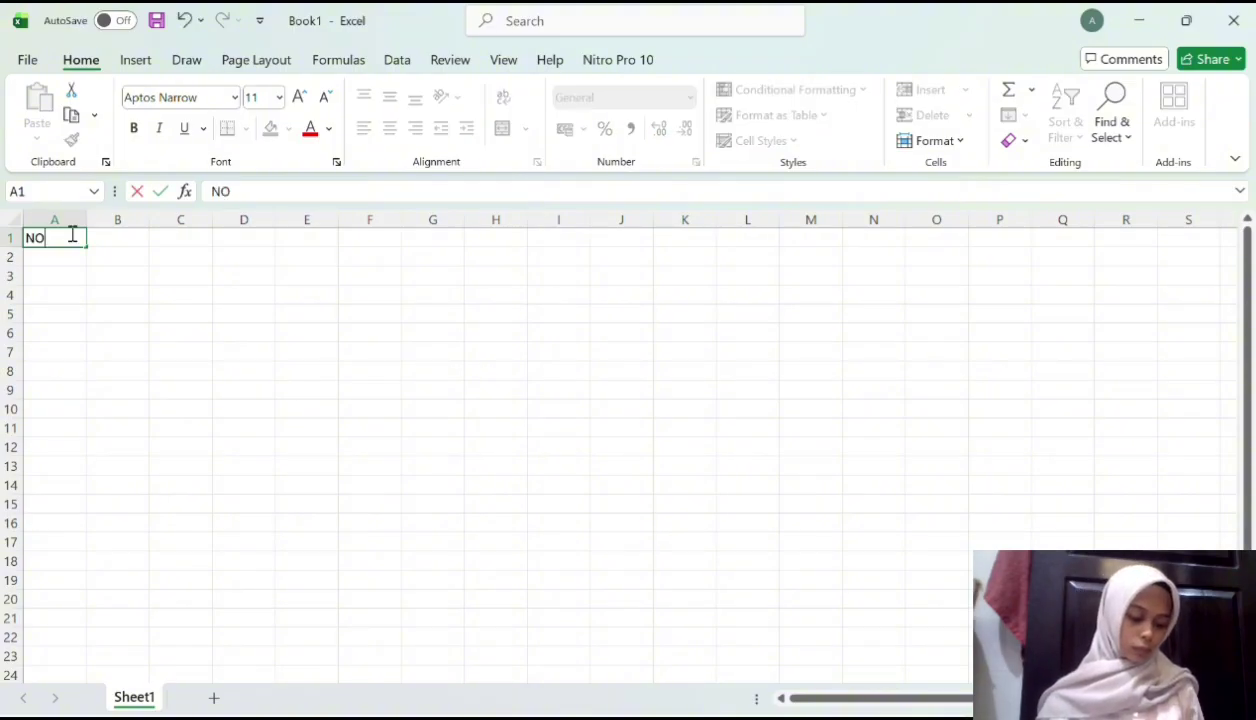
left_click(70, 253)
left_click_drag(55, 238, 60, 257)
left_click(502, 128)
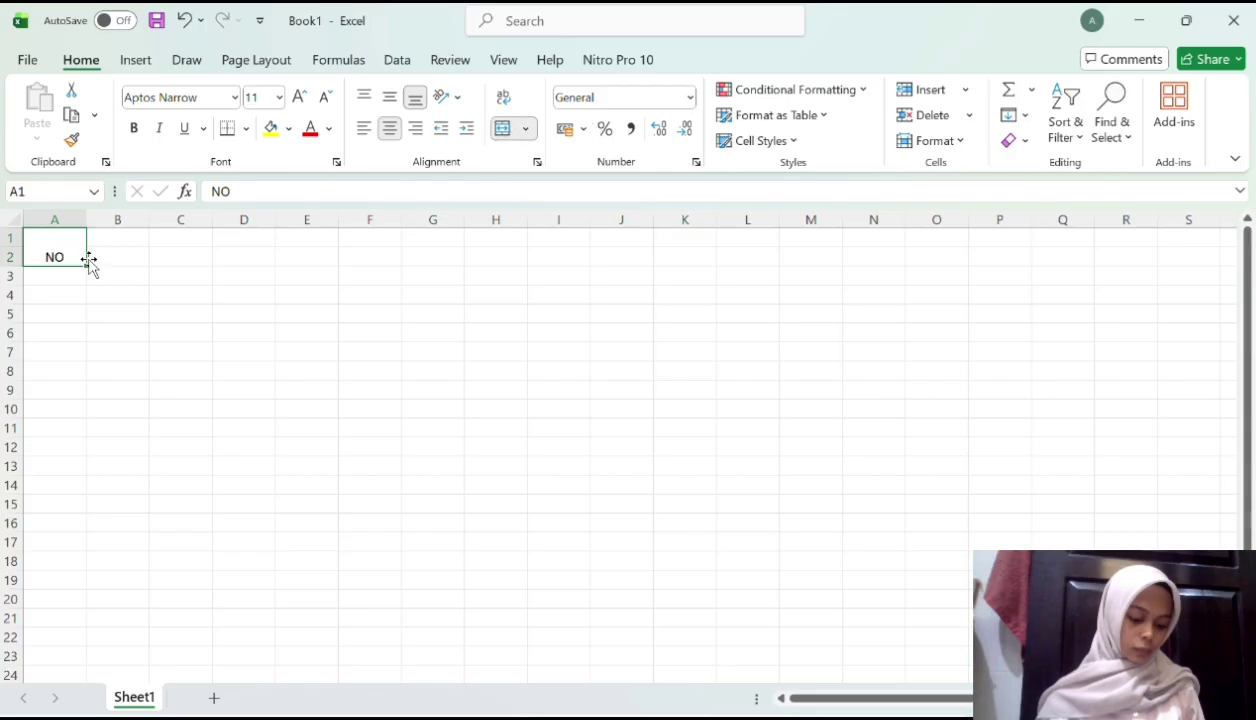
left_click(363, 97)
Add TRANSAKSI as a second line below NO in the merged header cell and set column A's width to 10
double_click(73, 241)
key("alt+Return")
type("TRANSAKSI")
left_click(128, 245)
key("Left")
left_click(935, 140)
left_click(962, 255)
type("10")
left_click(628, 415)
Enter KODE in B1, and merge and centre B1:B2
left_click(129, 237)
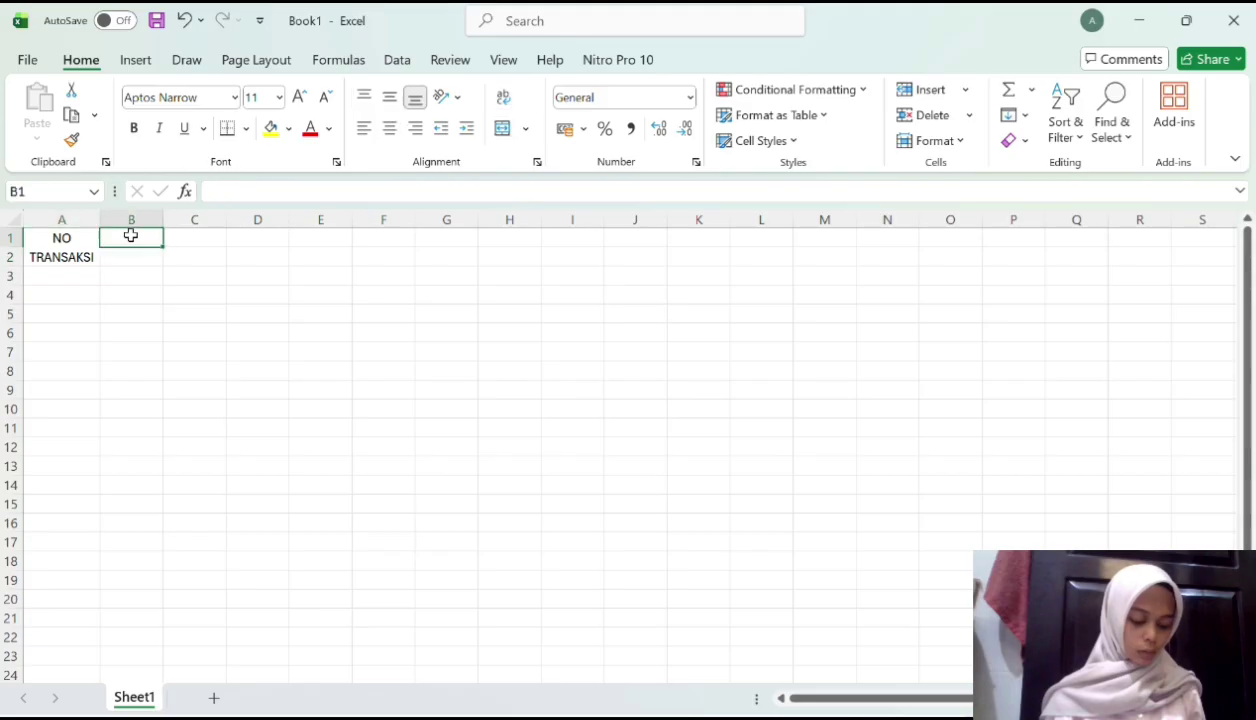
type("KODE")
double_click(131, 238)
key("Return")
left_click_drag(147, 240, 149, 258)
left_click(503, 129)
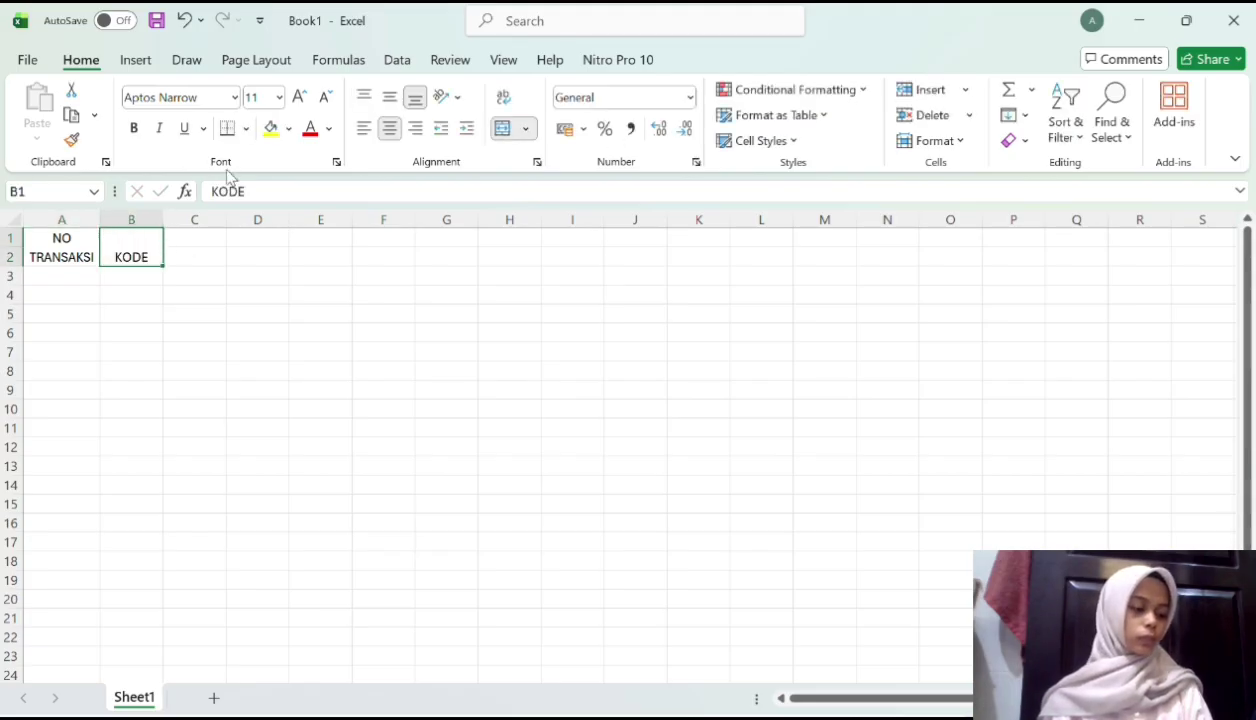
Add BARANG as a second line below KODE in the merged header cell of column B
double_click(156, 238)
key("alt+Return")
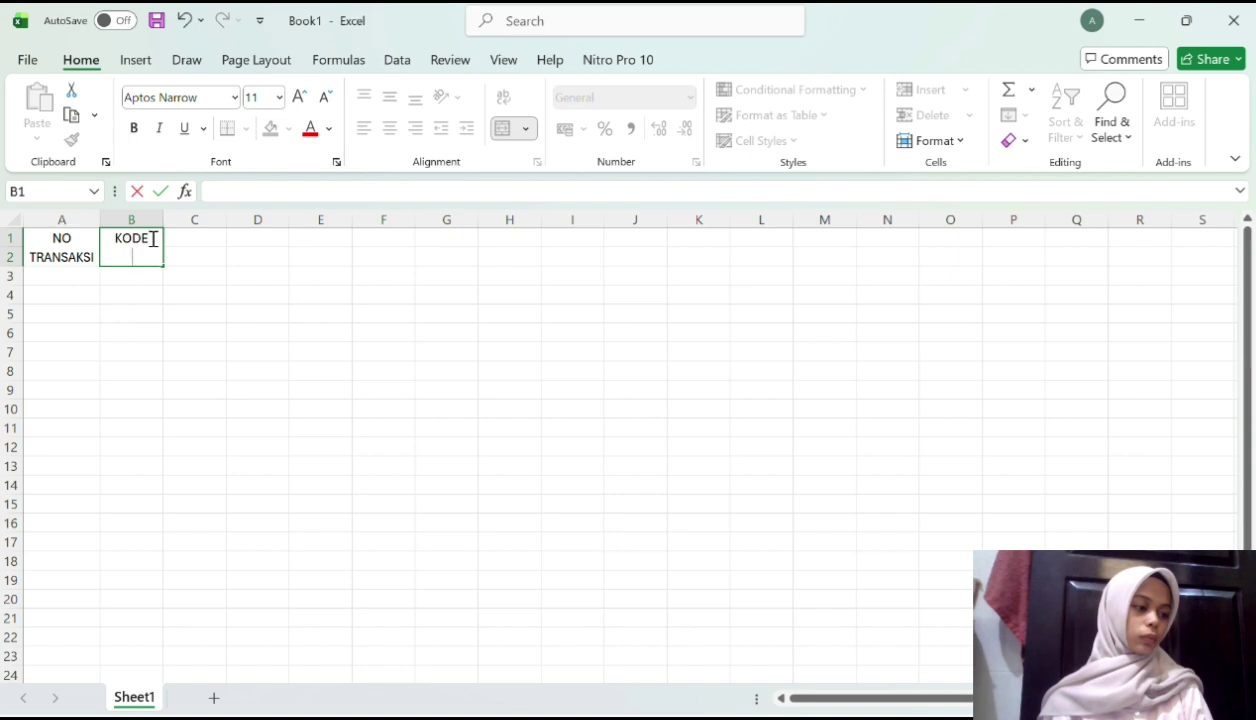
type("BARANG")
left_click(188, 237)
Set column C's width to 15 and enter NAMA BARANG in C1
mouse_move(188, 237)
left_mouse_down()
mouse_move(255, 247)
mouse_move(211, 241)
left_mouse_up()
left_click(960, 146)
left_click(512, 36)
left_click(933, 140)
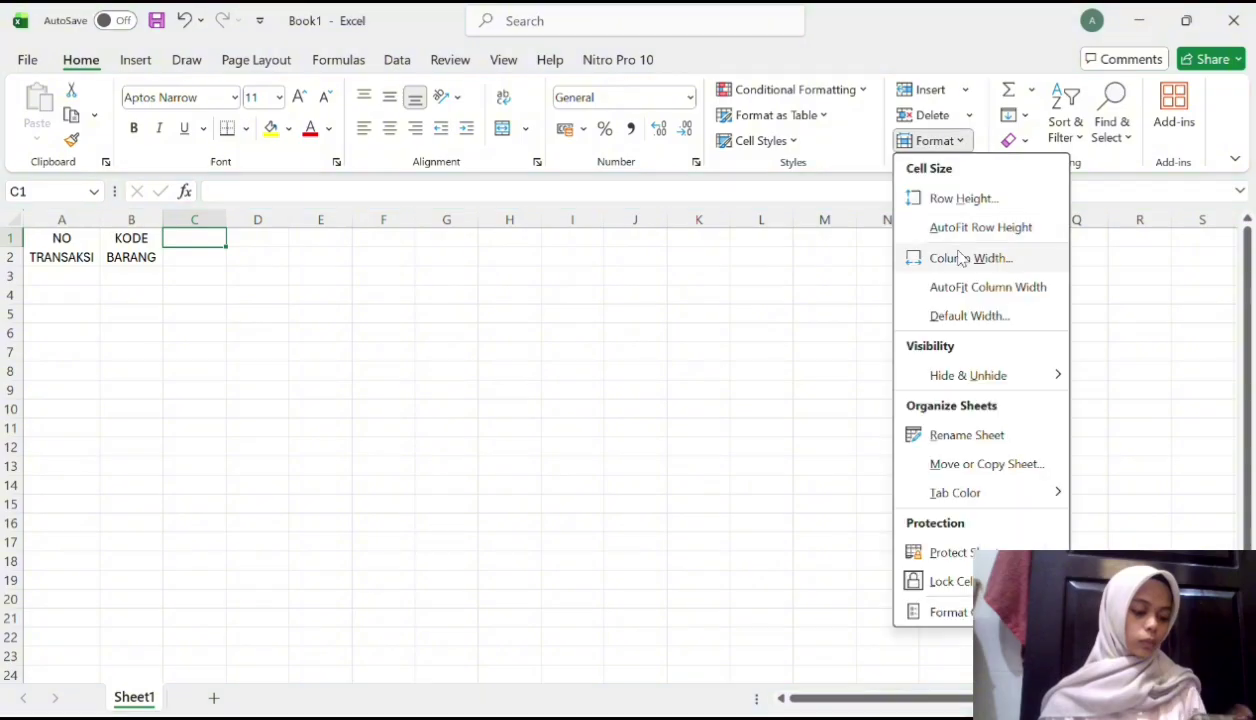
left_click(958, 255)
type("15")
left_click(628, 415)
type("NAMA")
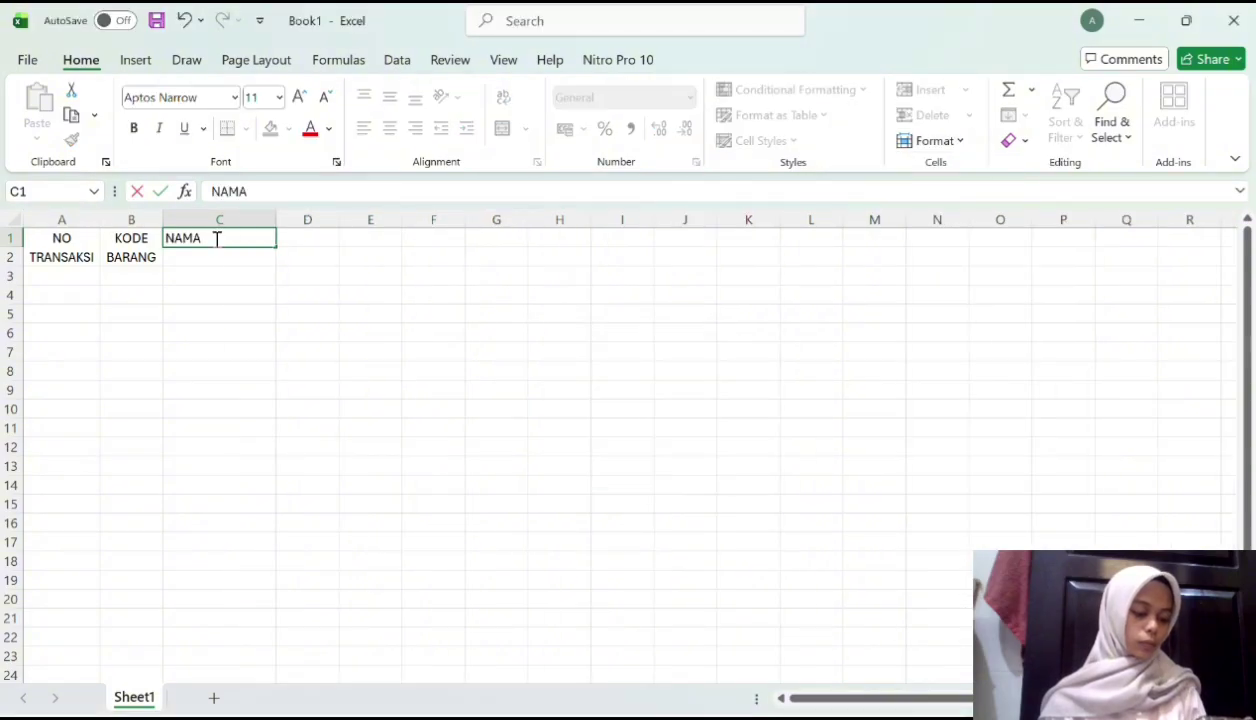
type(" BARANG")
key("ctrl+Return")
Widen column C further to give the NAMA BARANG header more room
left_click(258, 240)
left_click(960, 143)
left_click(945, 256)
type("1")
left_click(628, 415)
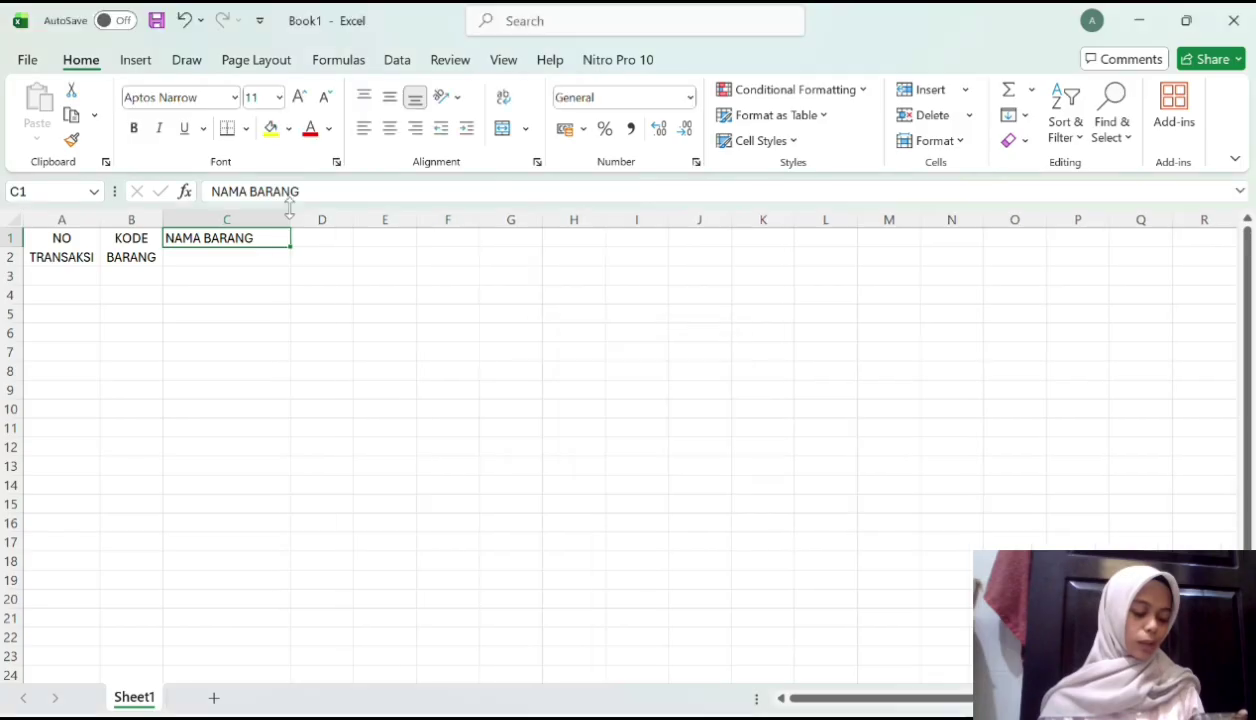
Enter STOCK in D1, and merge and centre D1:D2 with top alignment
left_click(325, 245)
type("sTOCK")
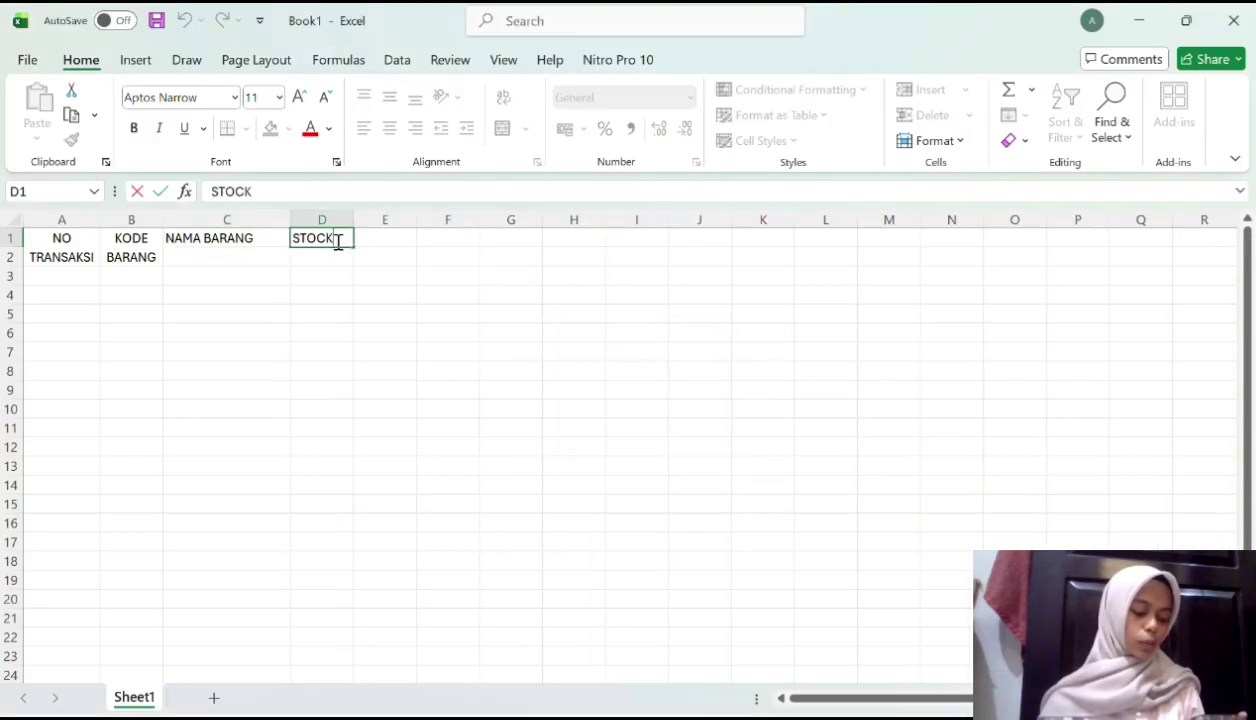
key("Return")
left_click(502, 128)
left_click(364, 97)
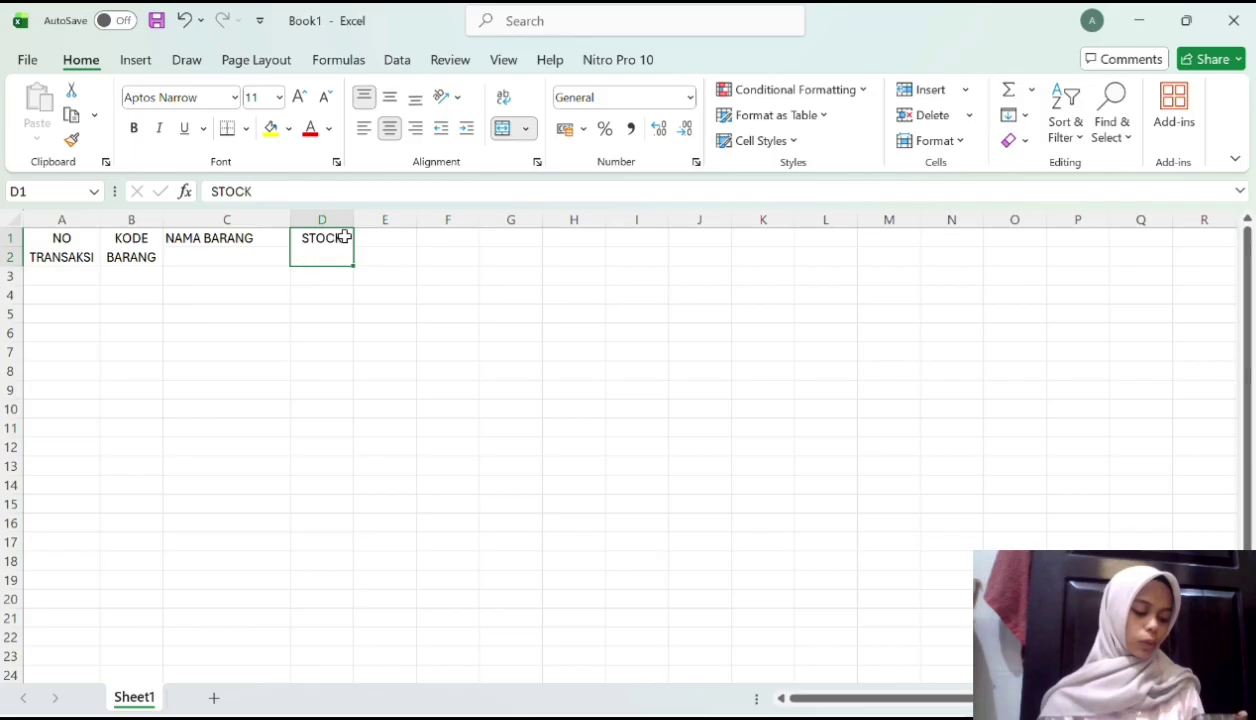
Add AWAL as a second line below STOCK in the merged header cell of column D
double_click(342, 238)
key("alt+Return")
type("AWAL")
left_click(386, 239)
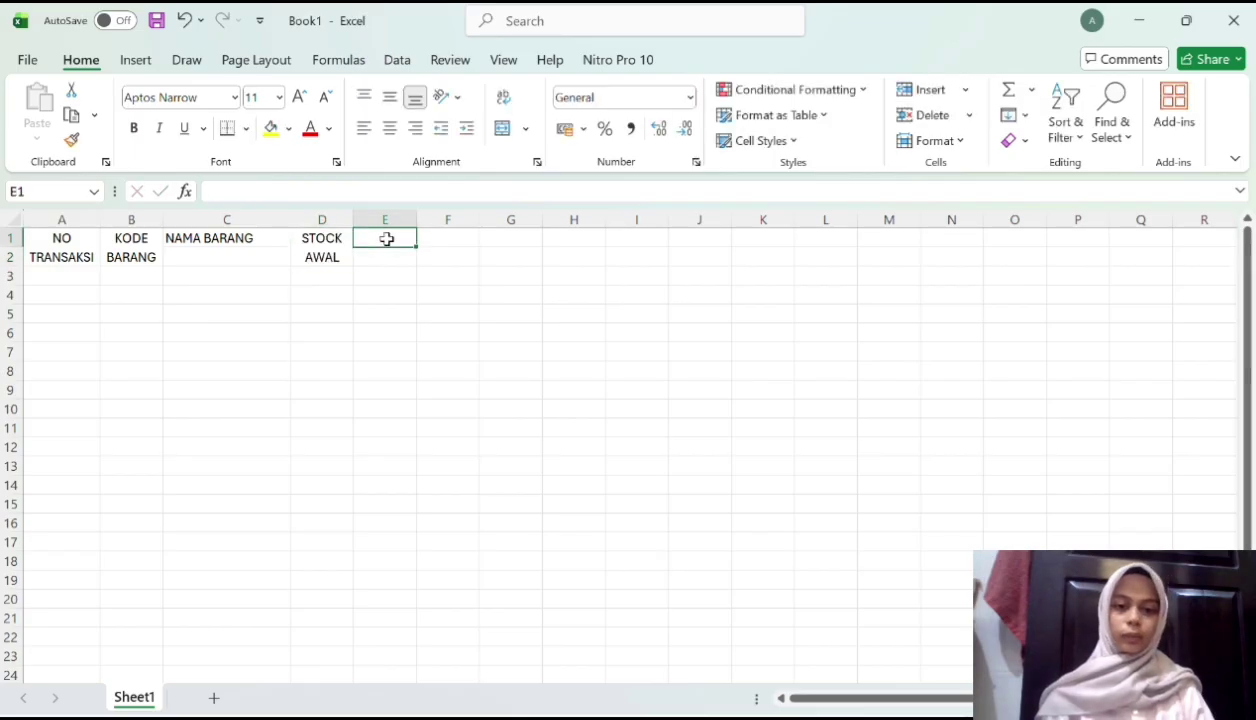
Enter JUMLAH in E1 and set column E's width to 10
type("JUMLAH")
left_click(933, 140)
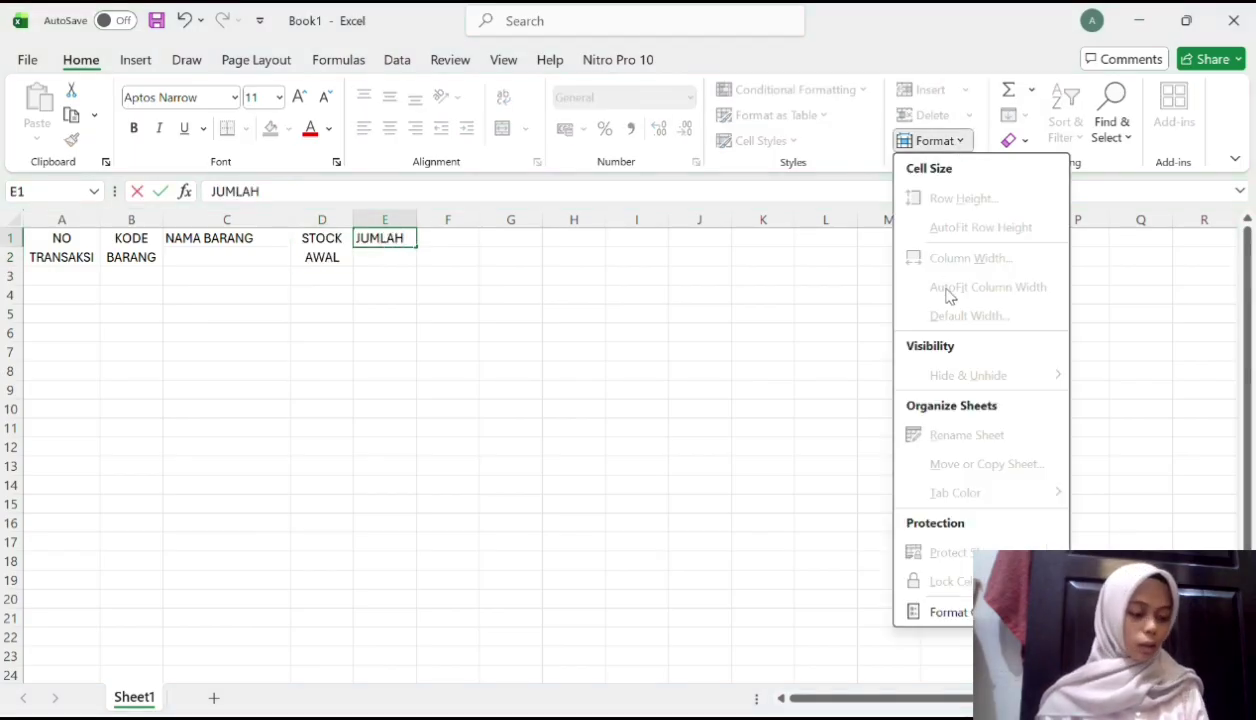
left_click(431, 238)
left_click(385, 238)
left_click(933, 140)
left_click(955, 258)
type("10")
left_click(628, 415)
Enter the headers IN in F1, OUT in G1 and STOCK in H1
left_click(453, 238)
type("I")
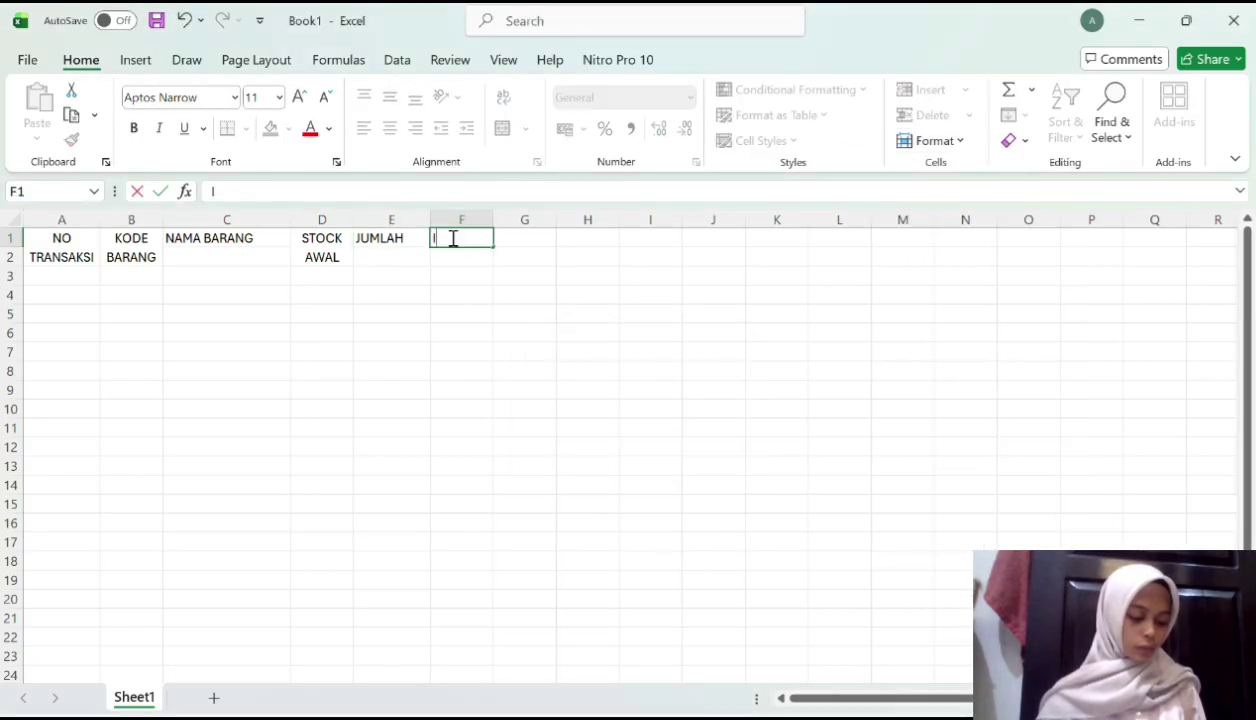
type("N")
key("Tab")
type("OUT")
key("Tab")
type("STO")
left_click(452, 238)
Merge and centre H1:H2 with top alignment, and add AKHIR as a second line below STOCK
left_click_drag(601, 238, 603, 258)
left_click(504, 129)
left_click(364, 98)
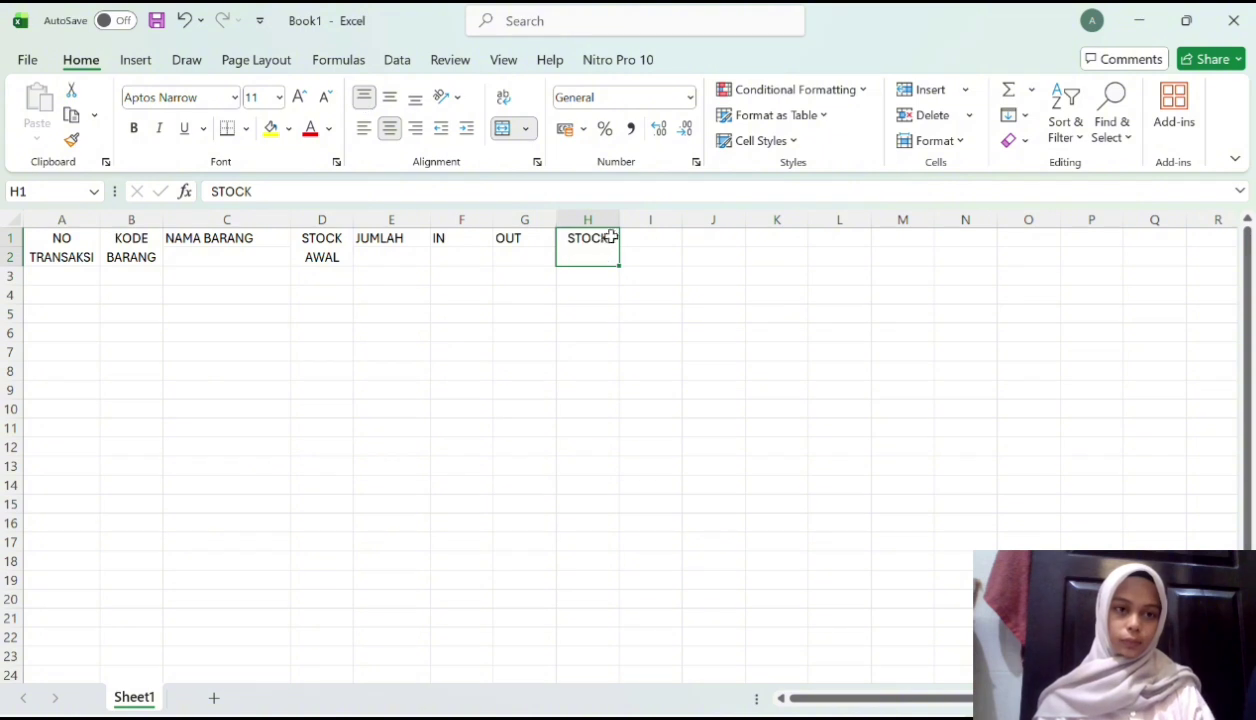
double_click(610, 237)
key("alt+Return")
type("AKHIR")
Centre all the header texts from column A to column H horizontally
left_click_drag(60, 240, 600, 245)
left_click(390, 129)
double_click(177, 239)
key("Escape")
Merge and centre C1:C2, E1:E2, F1:F2 and G1:G2 separately, each with middle vertical alignment
left_click_drag(195, 240, 174, 255)
left_click(505, 131)
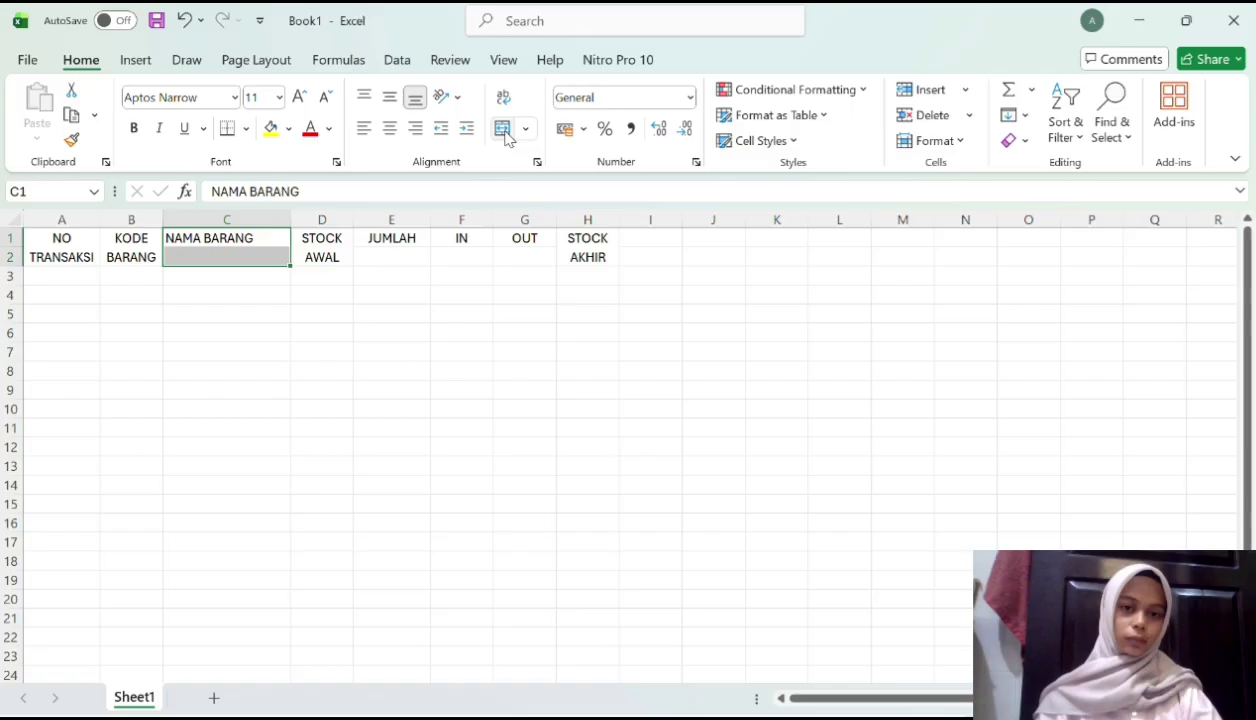
left_click(389, 97)
left_click_drag(391, 240, 391, 258)
left_click(502, 128)
left_click(389, 97)
left_click_drag(462, 240, 524, 258)
left_click(505, 133)
left_click(389, 97)
left_click(502, 128)
left_click(389, 97)
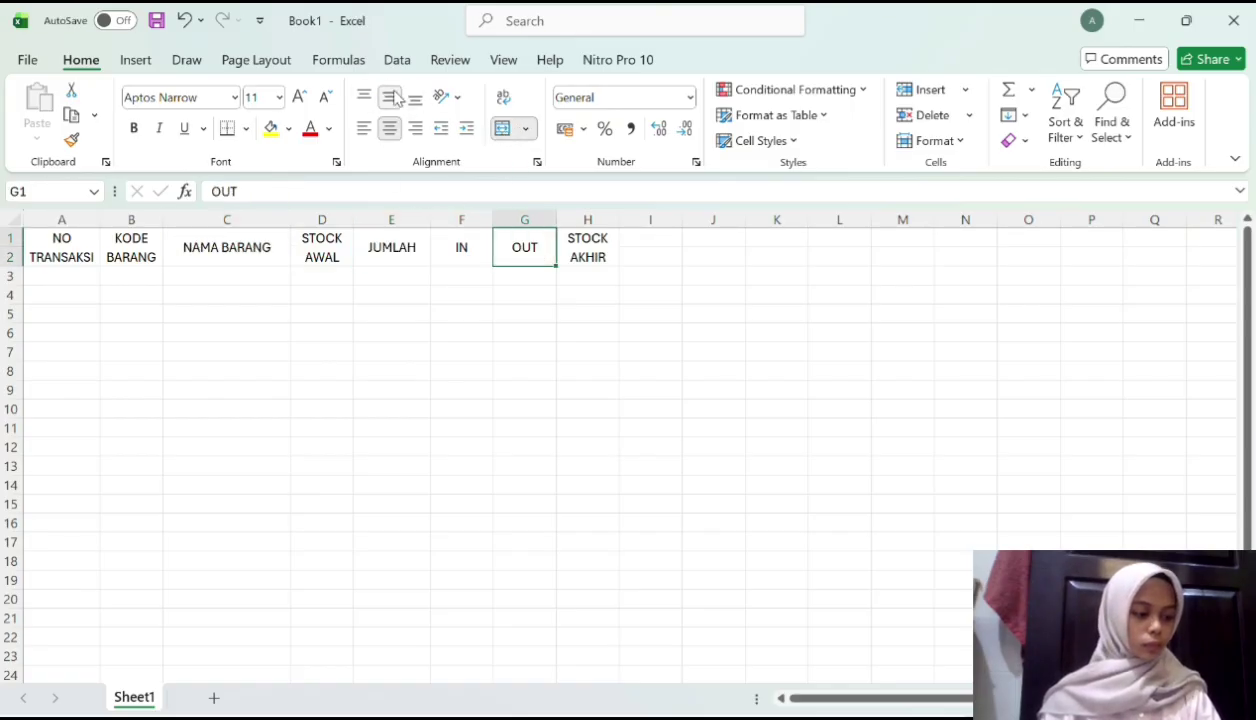
Enter the transaction numbers 11 to 17 in A3:A9
left_click(55, 276)
type("11")
key("Return")
type("12")
key("Return")
type("13")
key("Return")
type("14 15")
key("Return")
type("16")
key("Return")
type("17")
key("Return")
Centre the data cells below the headers in columns A to H and apply all borders to A1:H10
left_click_drag(55, 276, 577, 430)
left_click(390, 129)
left_click_drag(62, 247, 580, 410)
left_click(248, 128)
left_click(250, 331)
Enter the item codes C-001 to C-007 in B3:B9
left_click(137, 274)
type("C-001")
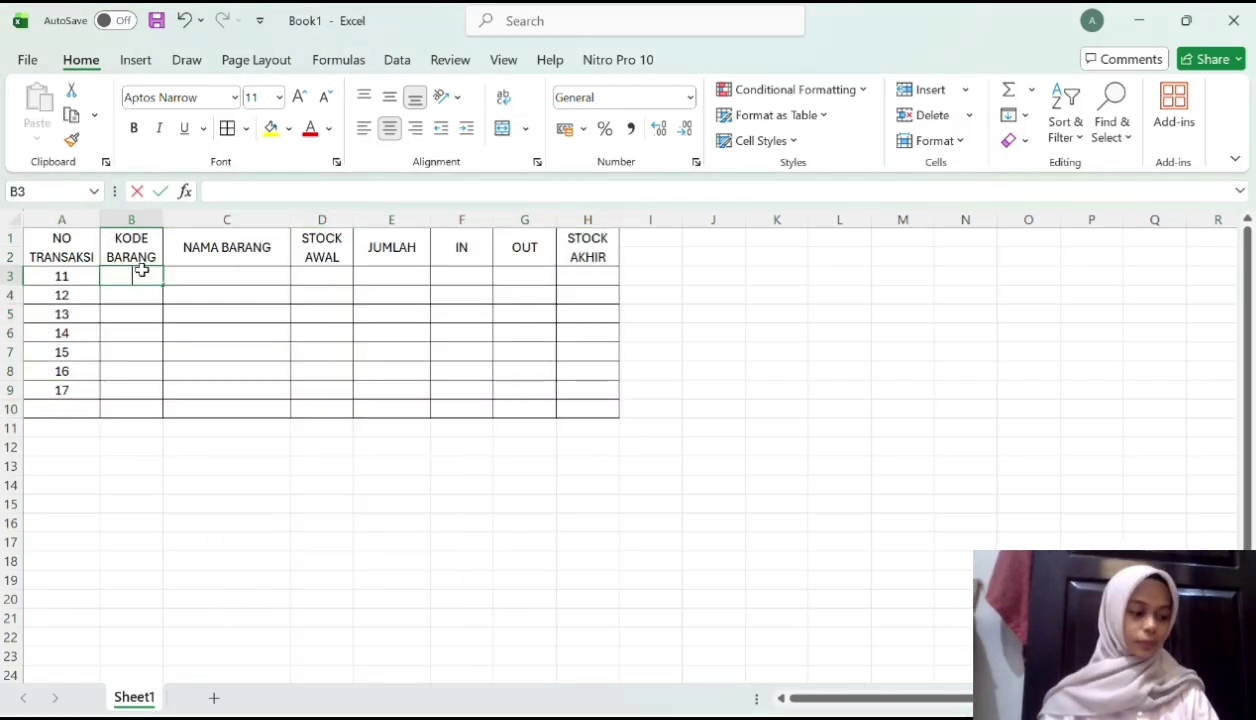
key("Return")
type("C-002")
key("Return")
type("C-003")
key("Return")
type("C-004")
key("Return")
type("C-005")
key("Return")
type("C-006")
key("Return")
type("C-007")
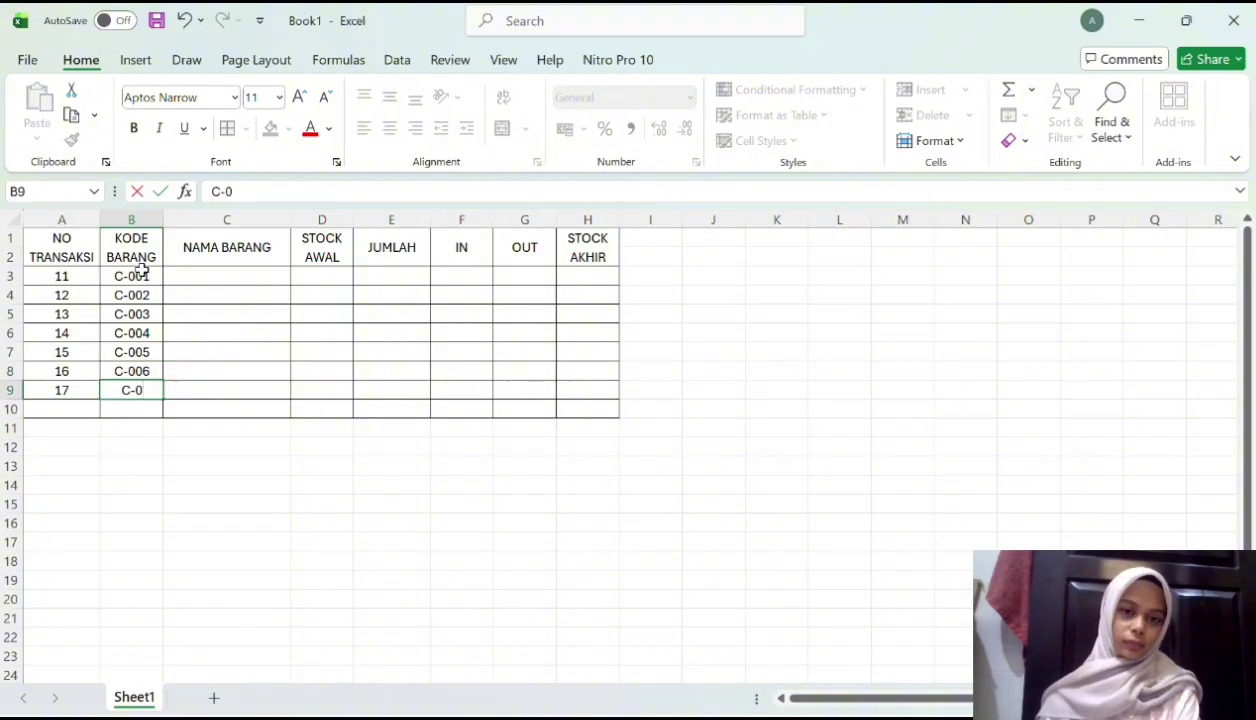
Enter the item names Toshiba Satelite, Asus VivoBook, Asus Aspire and Acer Switch One in C3:C6
left_click(205, 290)
left_click(204, 277)
type("Tos")
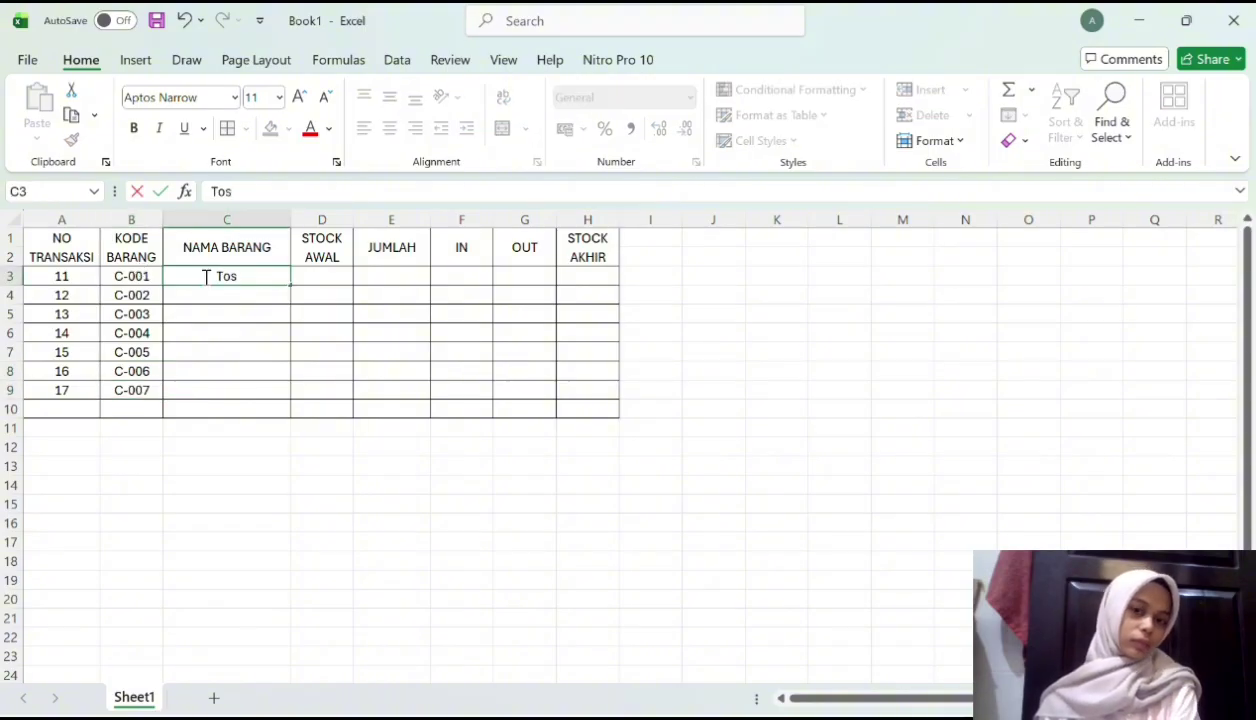
type("hiba Satelite")
key("Return")
type("Asus VivoBook")
key("Return")
type("Asus Aspire")
key("Return")
type("Acer")
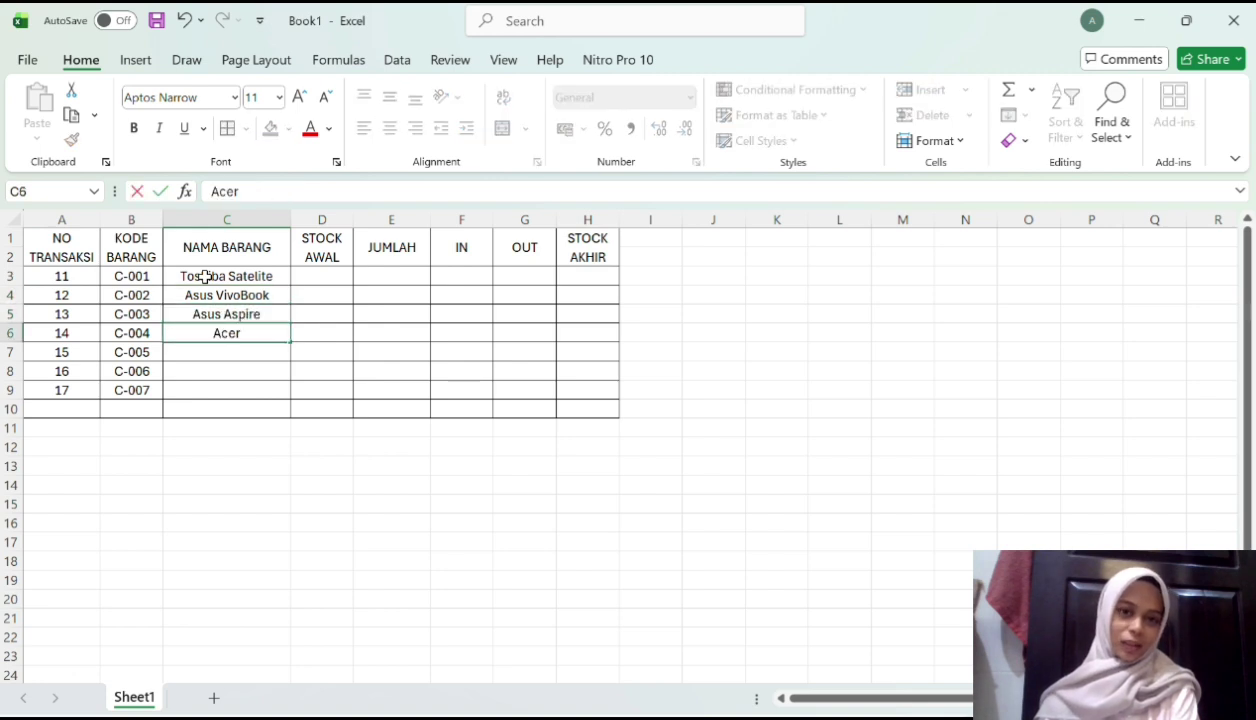
type(" Switch One")
key("Return")
Enter the item names Lenovo, Hp Pavilion and Dell in C7:C9
type("Lenovo")
key("Return")
type("Hp Pavilion")
key("Return")
type("Del")
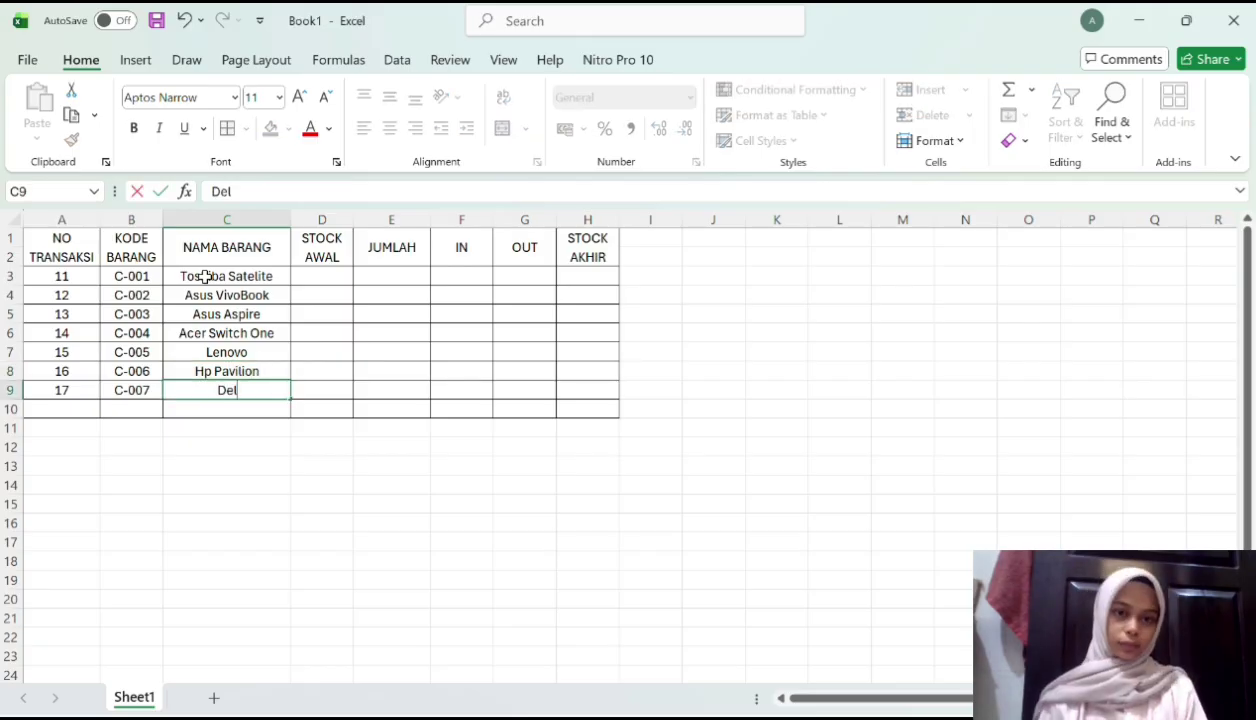
type("l")
Enter the opening stock values 10, 17, 15, 20, 10, 10 and 15 in D3:D9
left_click(331, 276)
type("10")
key("Return")
type("17")
key("Return")
type("15")
key("Return")
type("20")
key("Return")
type("1")
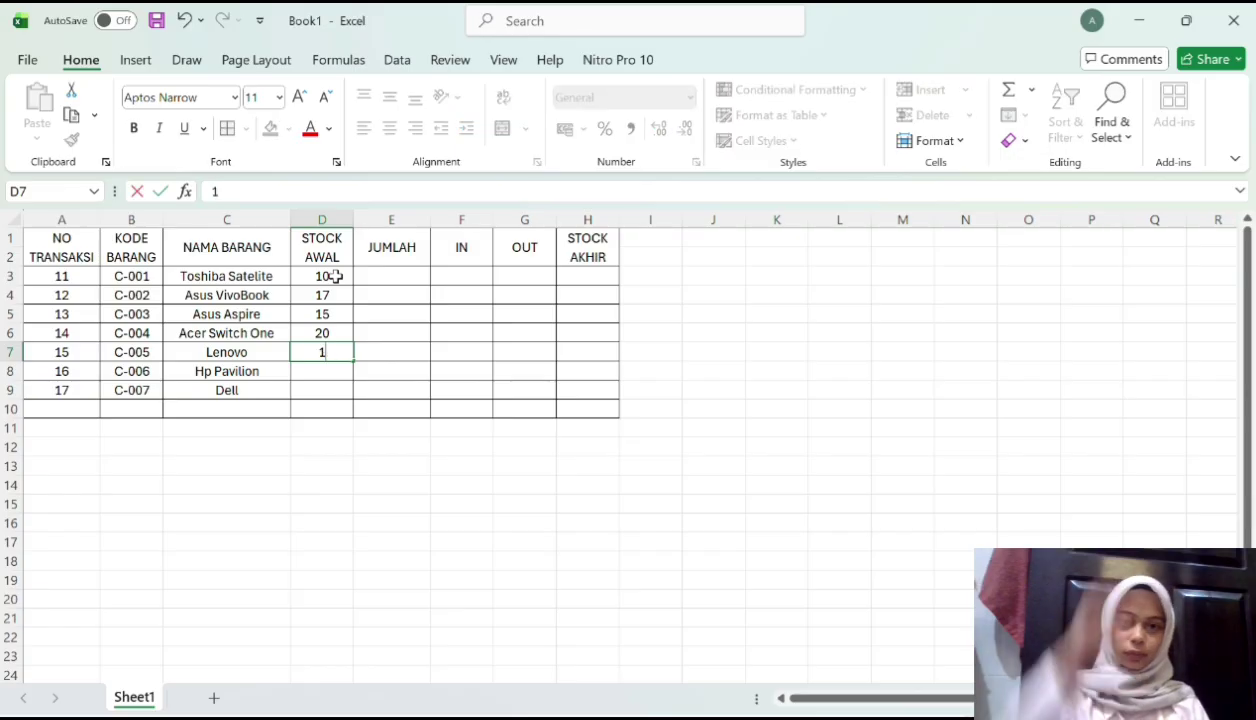
type("0")
key("Return")
type("10")
key("Return")
type("15")
Enter the JUMLAH values 2, 5, 7, 3, 1, 1 and 2 in E3:E9
left_click(386, 277)
type("2")
key("Return")
type("5 7 3 1 1 ")
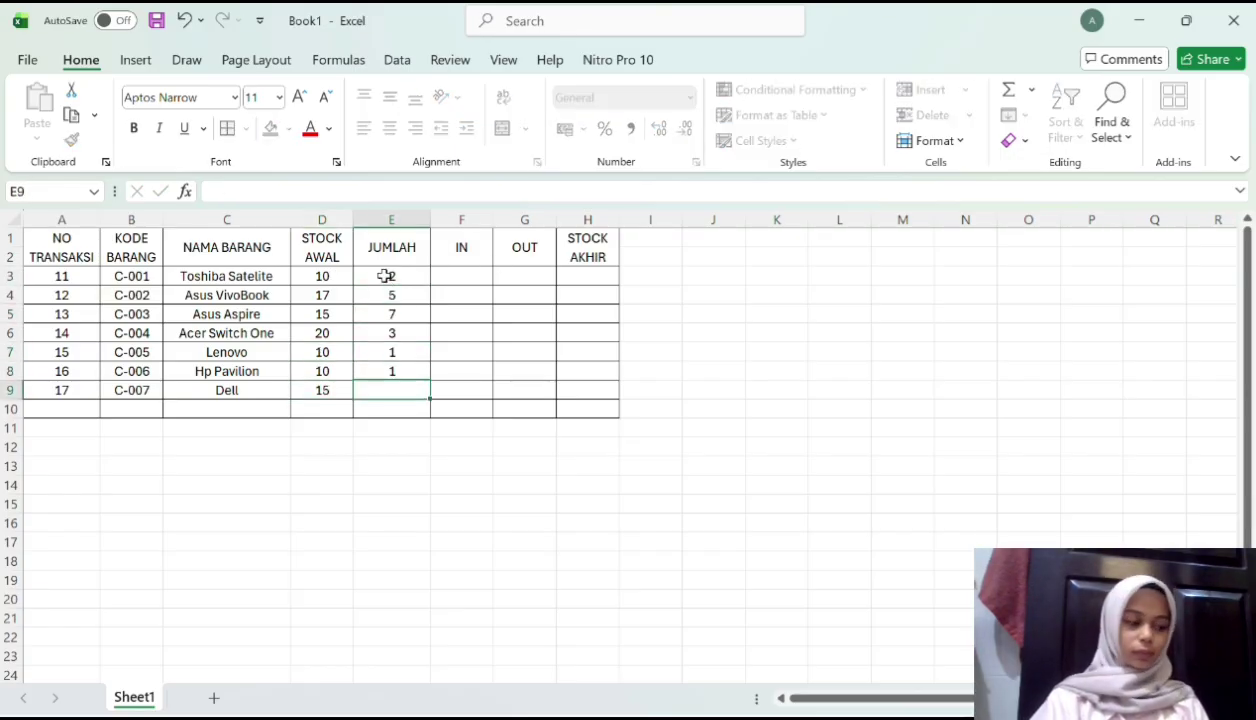
type("2")
Enter the IN quantities 3 in F3, 2 in F4 and 2 in F7
left_click(465, 275)
key("Return")
type("2")
key("Return")
key("Return")
key("Return")
type("2")
left_click(465, 275)
type("3")
Enter the OUT quantities 2, 8, 6, 6 and 1 in G3:G7
left_click(524, 274)
key("Return")
type("8")
key("Return")
type("6")
key("Return")
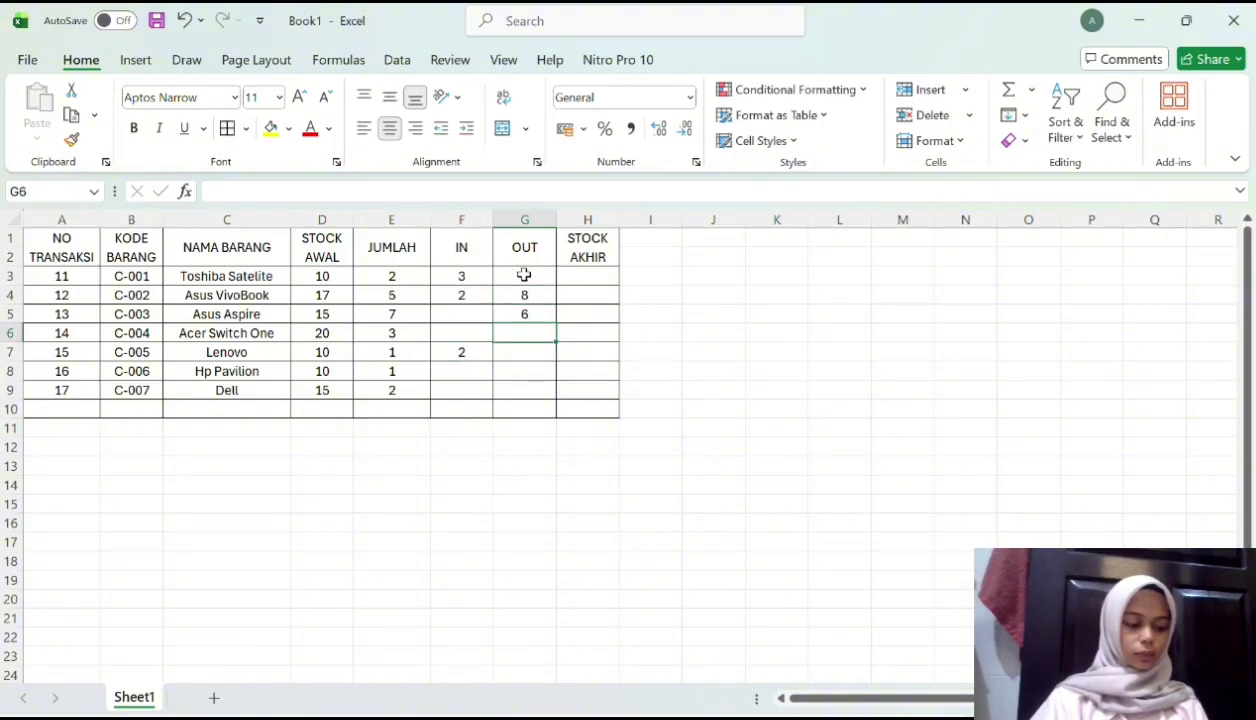
key("BackSpace")
type("6")
key("Return")
type("1")
left_click(524, 274)
type("2")
Enter the STOCK AKHIR values 13, 12, 10, 17, 20, 13 and 13 in H3:H9
left_click(603, 275)
type("13")
key("Return")
type("12")
key("Return")
type("10")
key("Return")
type("17")
key("Return")
type("20")
key("Return")
type("1")
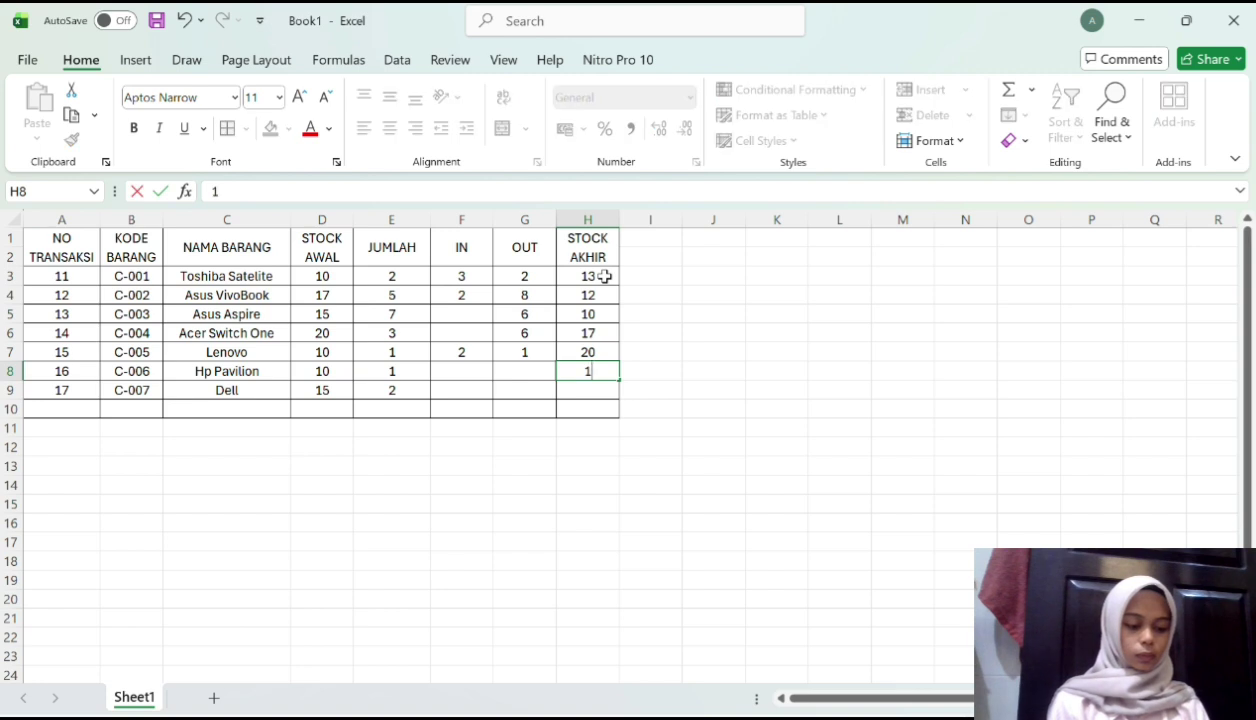
type("3")
key("Return")
type("13")
key("Return")
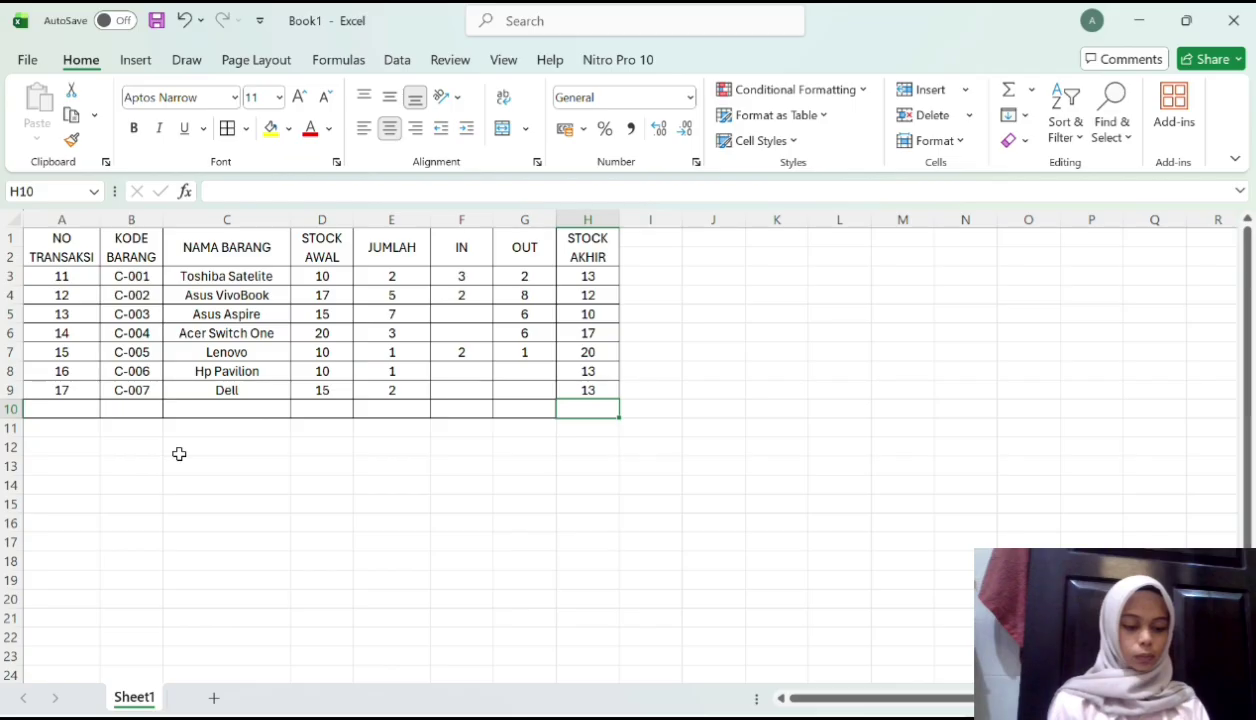
Count the transaction numbers in A3:A9 with a COUNT formula in A10
left_click(58, 410)
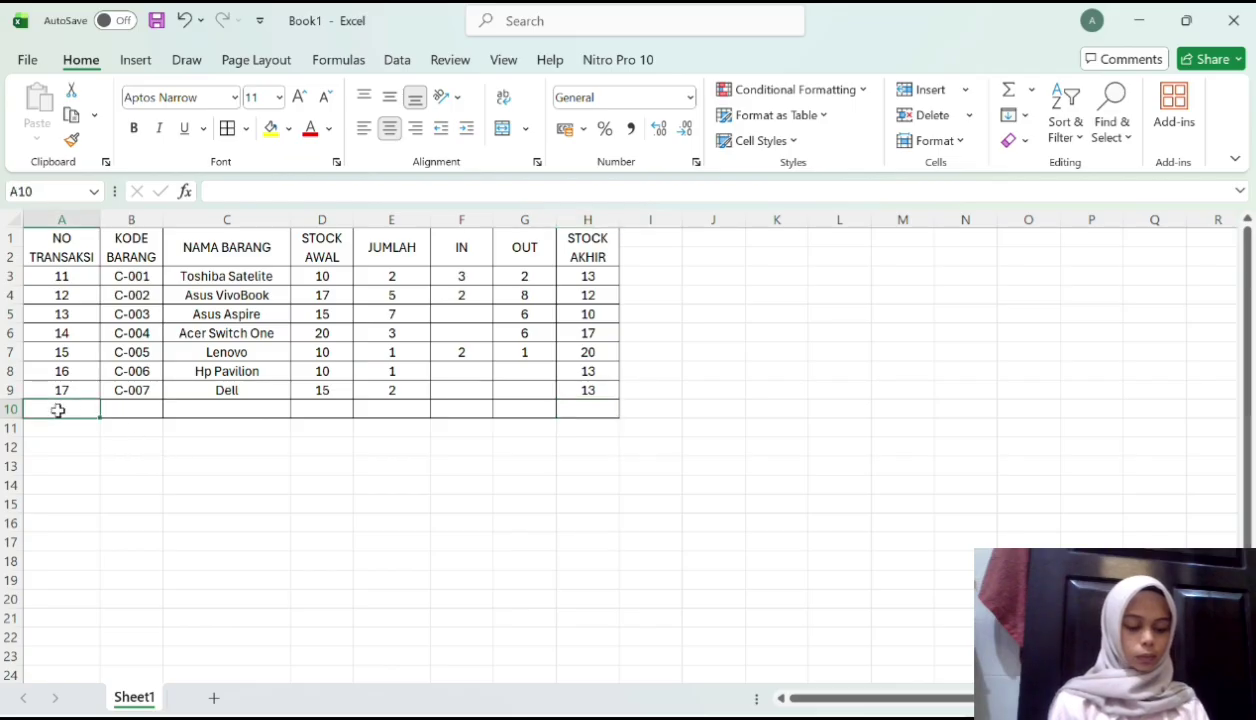
type("=")
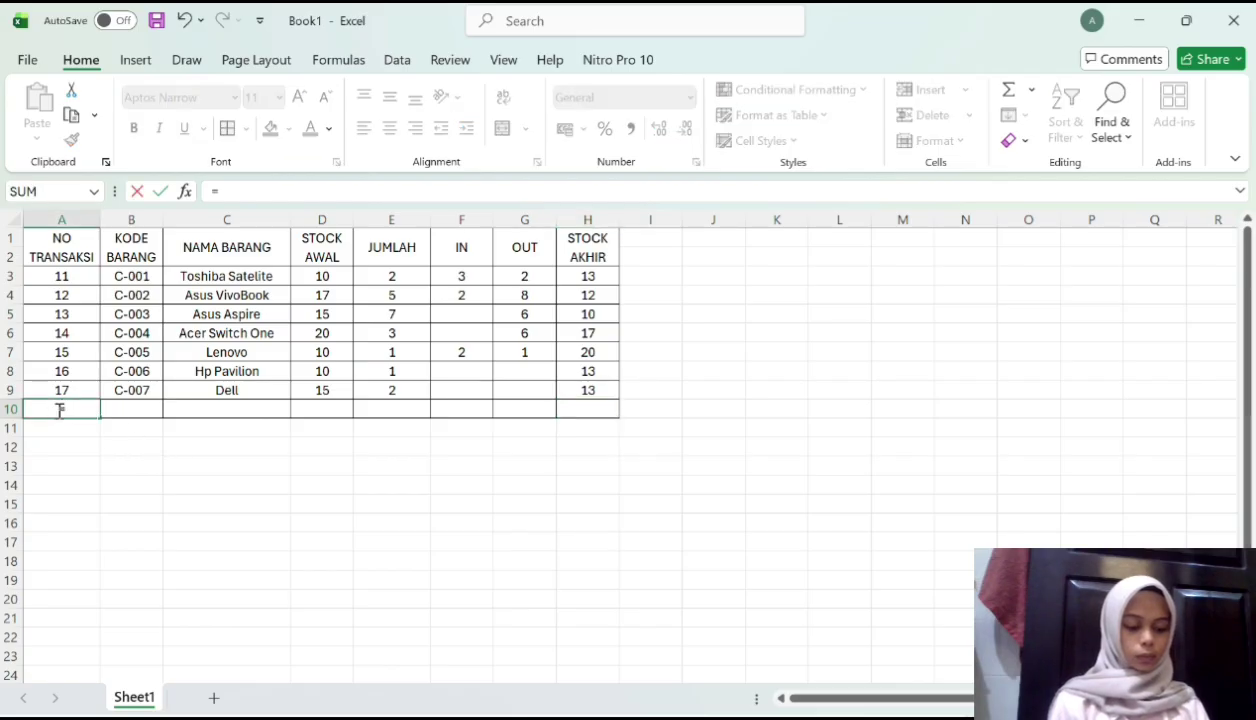
type("coun")
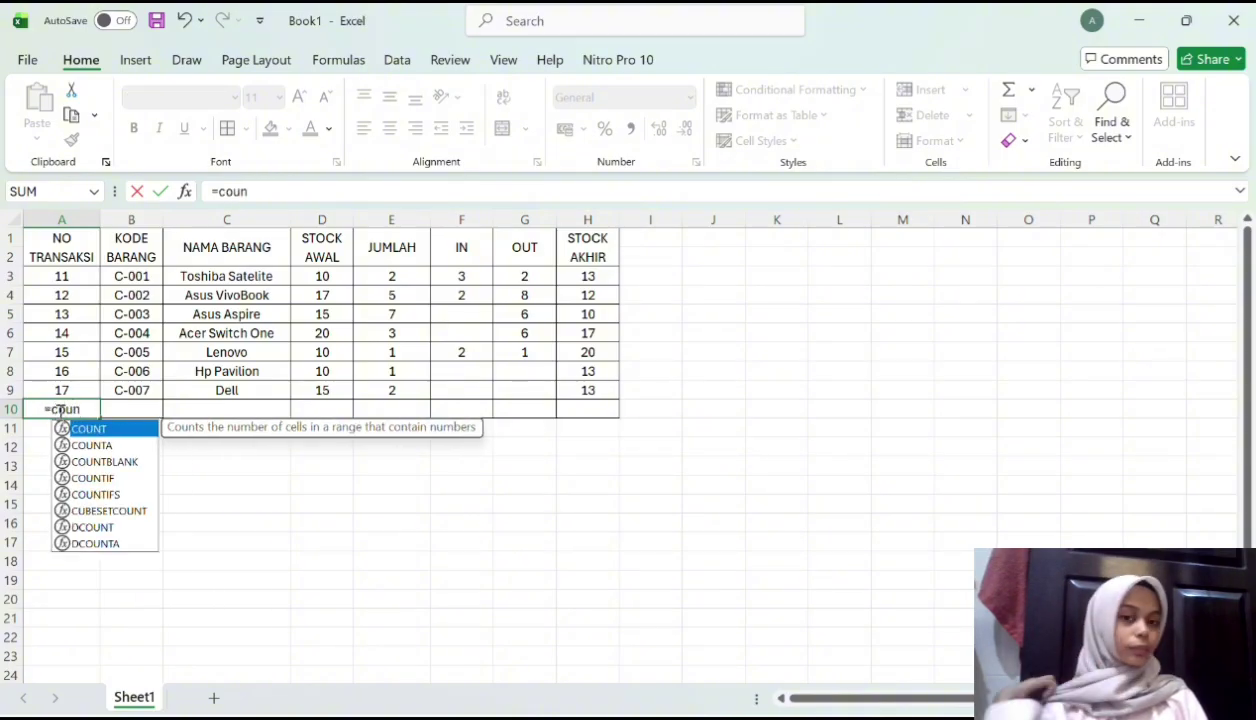
double_click(108, 428)
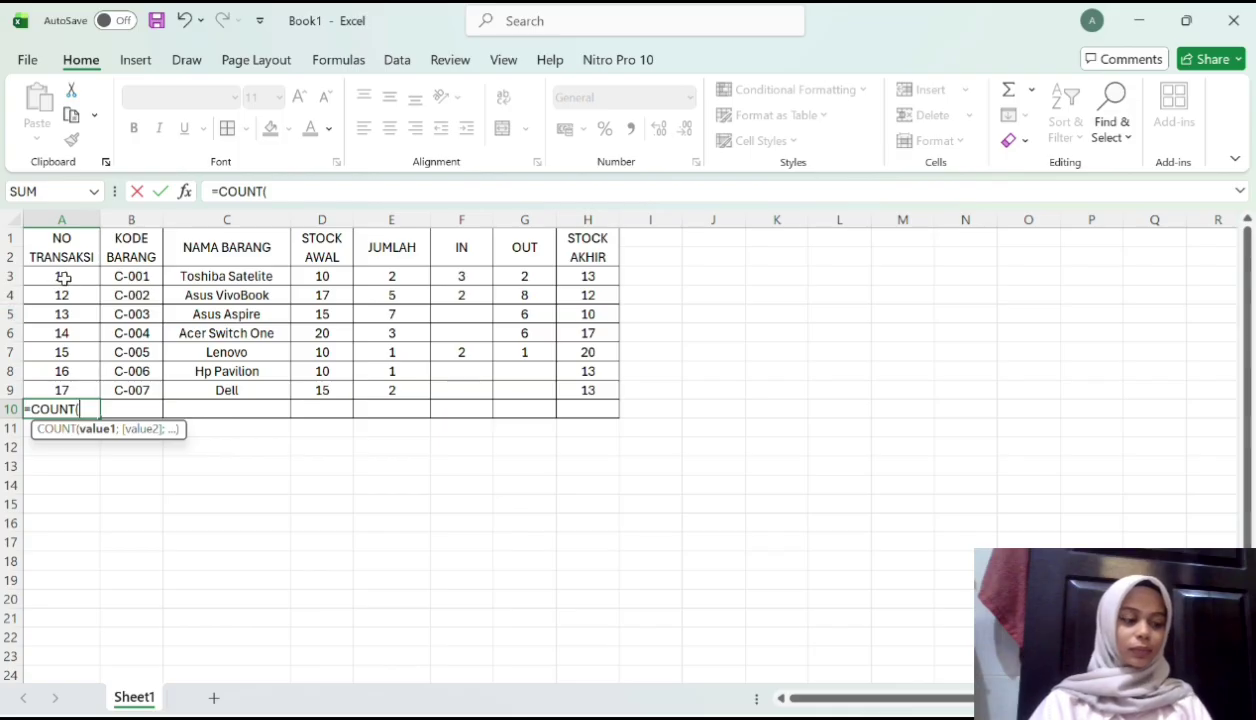
left_click_drag(60, 279, 43, 390)
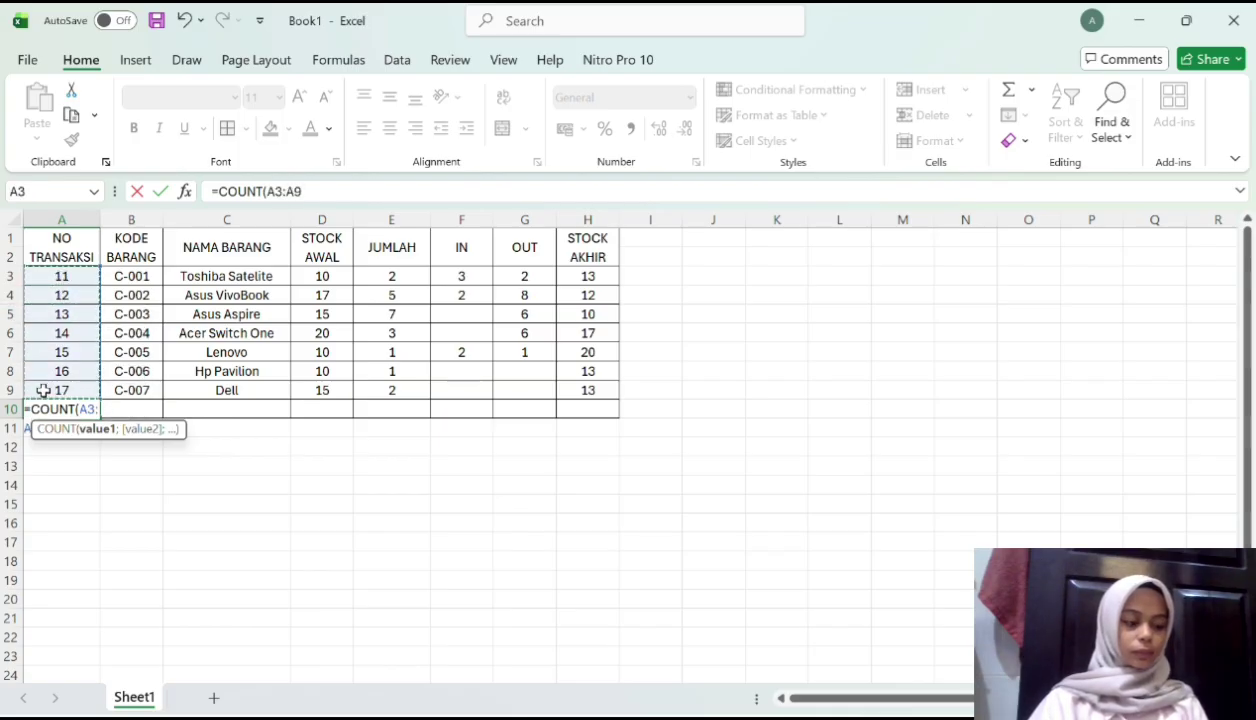
key("Return")
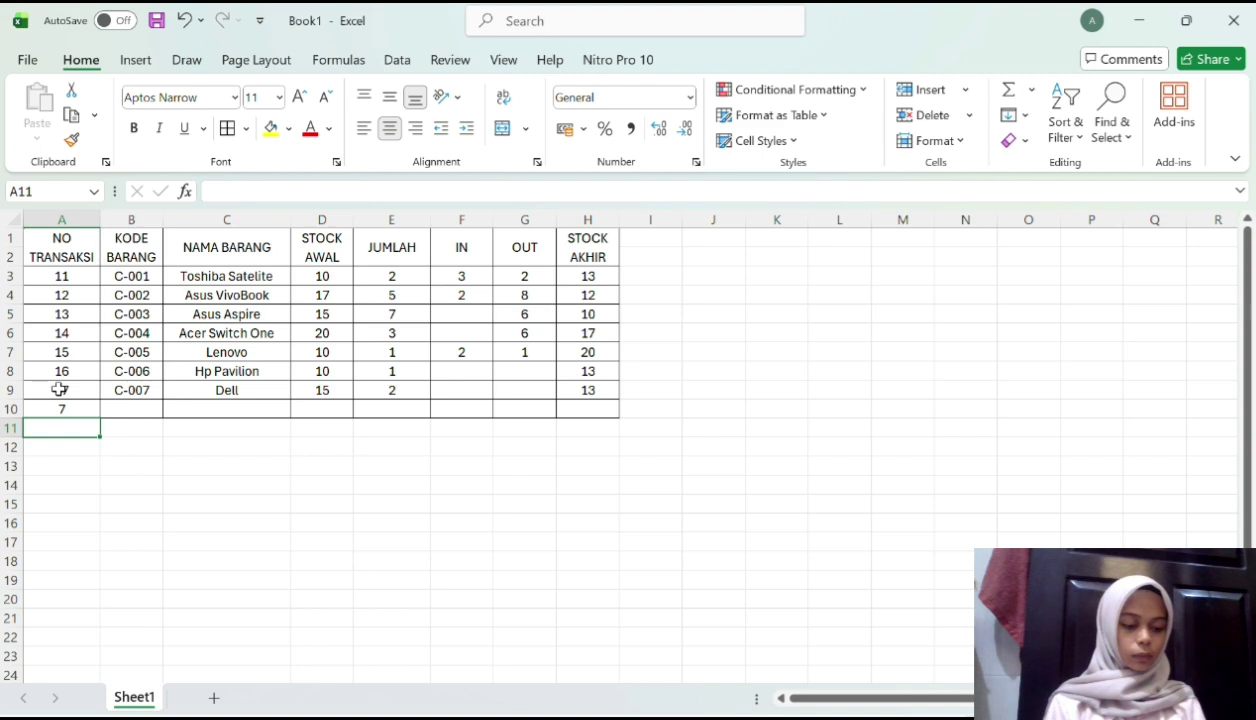
Count the item names in C3:C9 with a COUNTA formula in C10
left_click(191, 409)
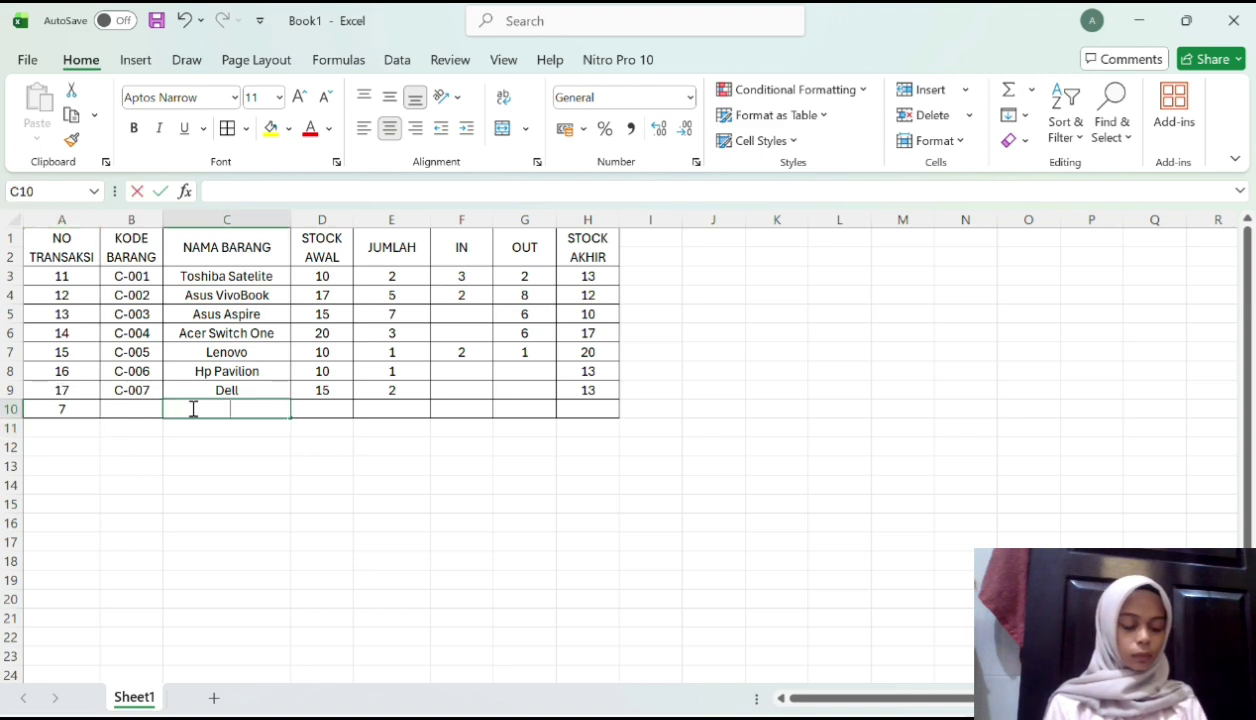
type("=coun")
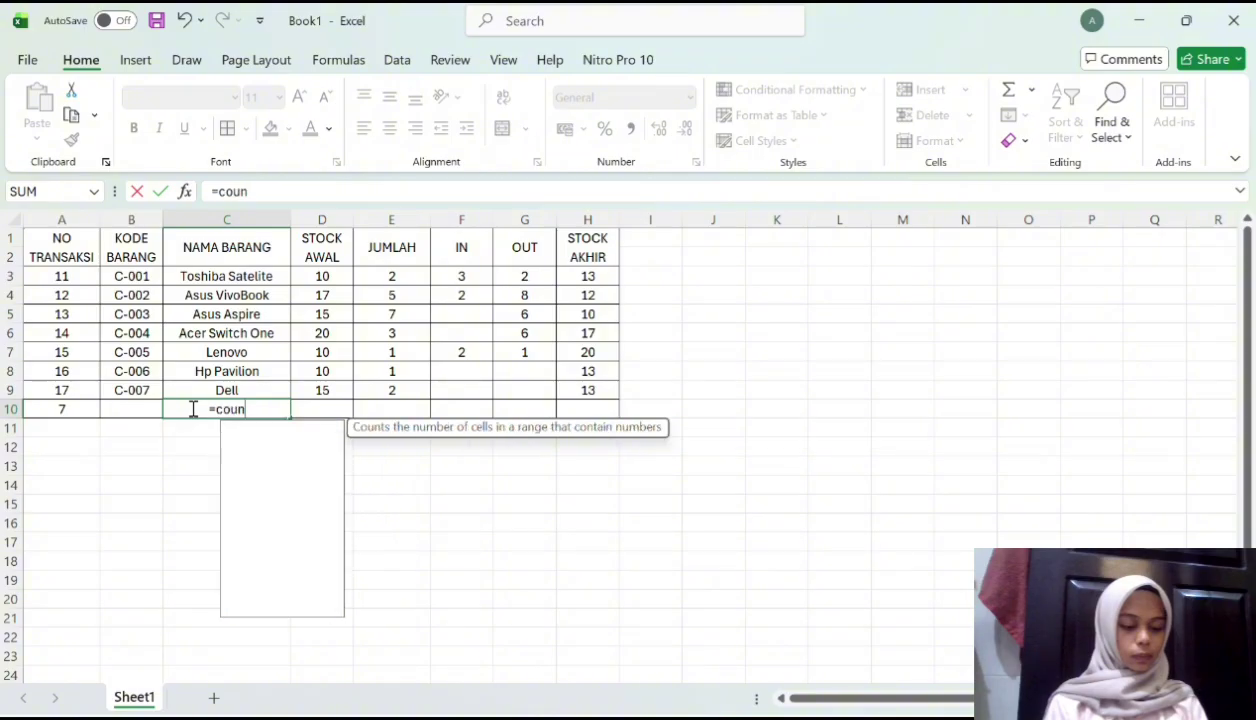
double_click(258, 429)
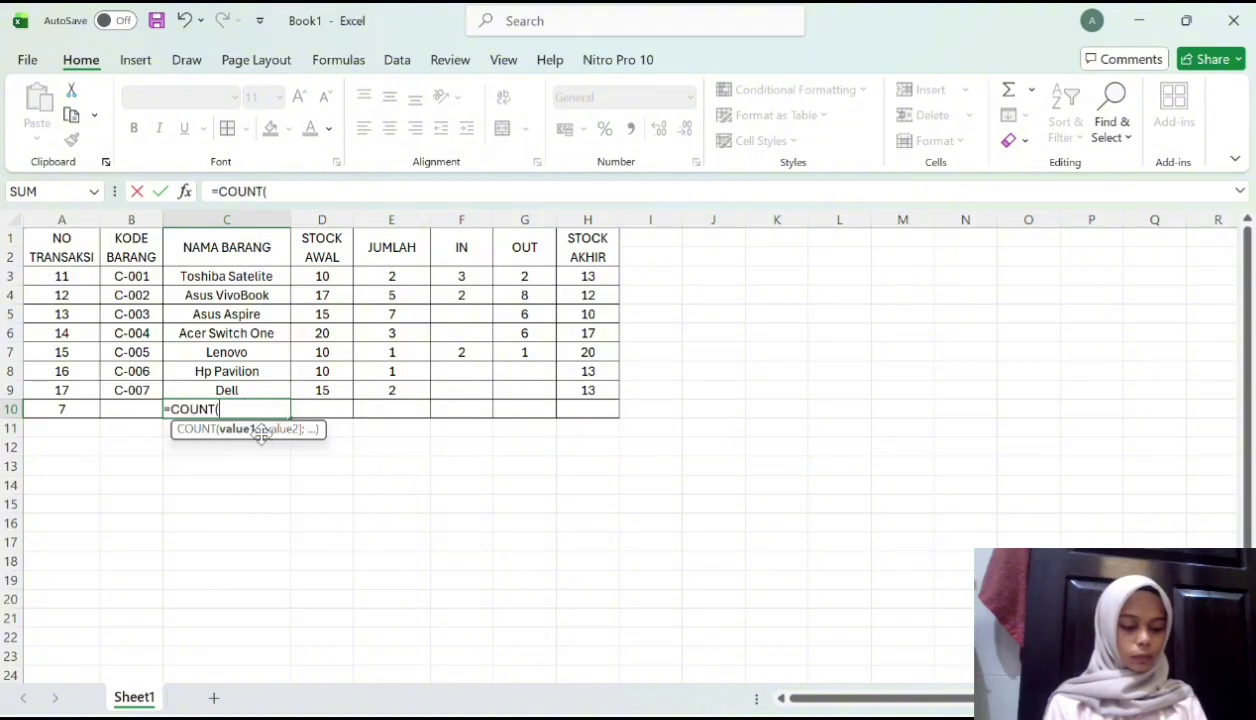
key("BackSpace")
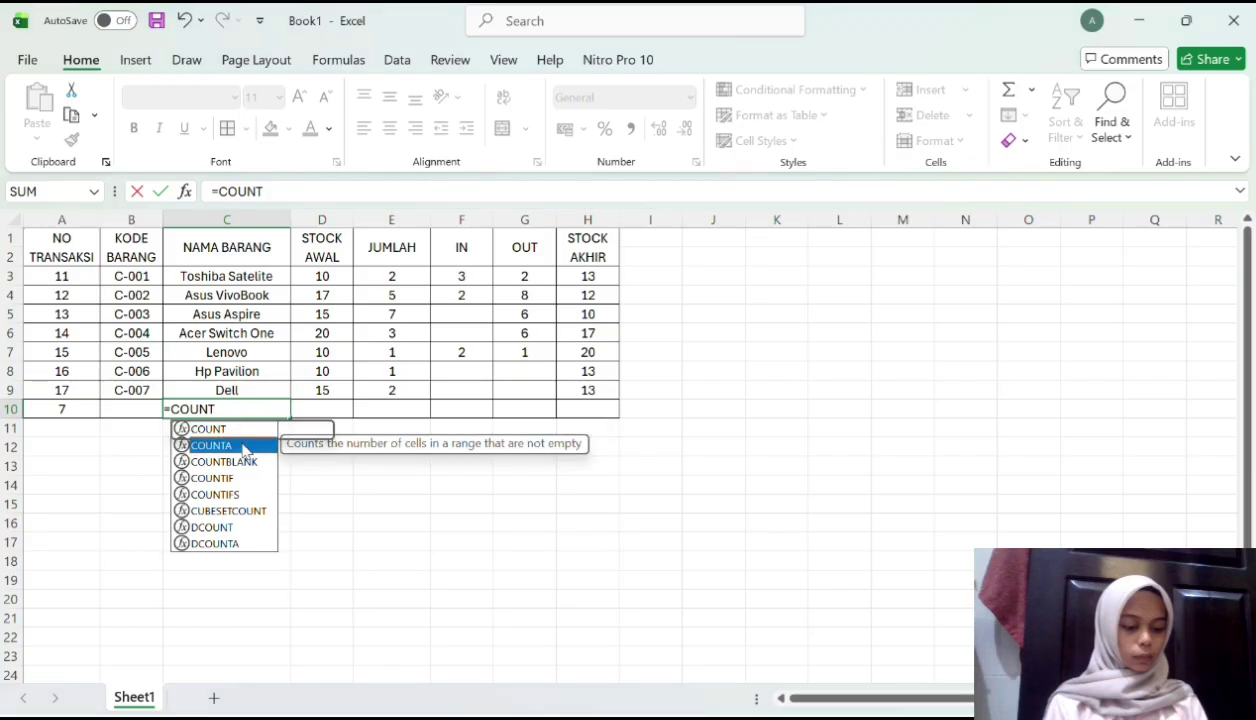
double_click(241, 445)
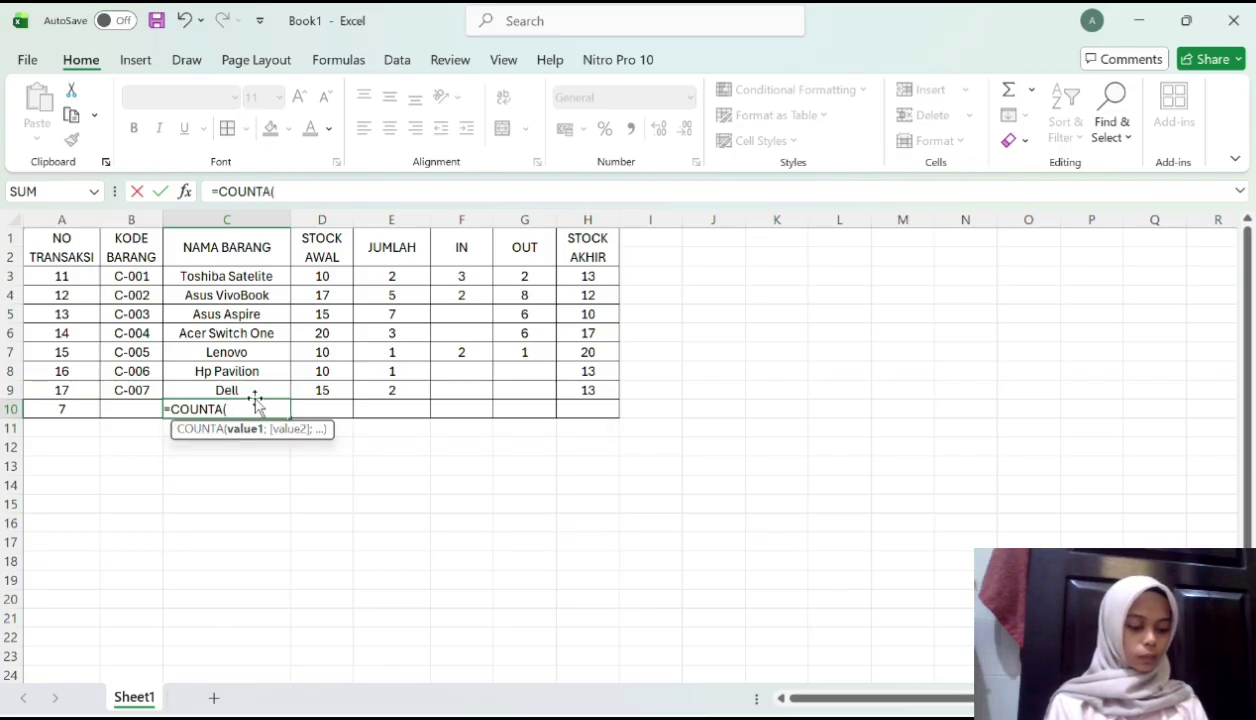
left_click_drag(248, 277, 240, 390)
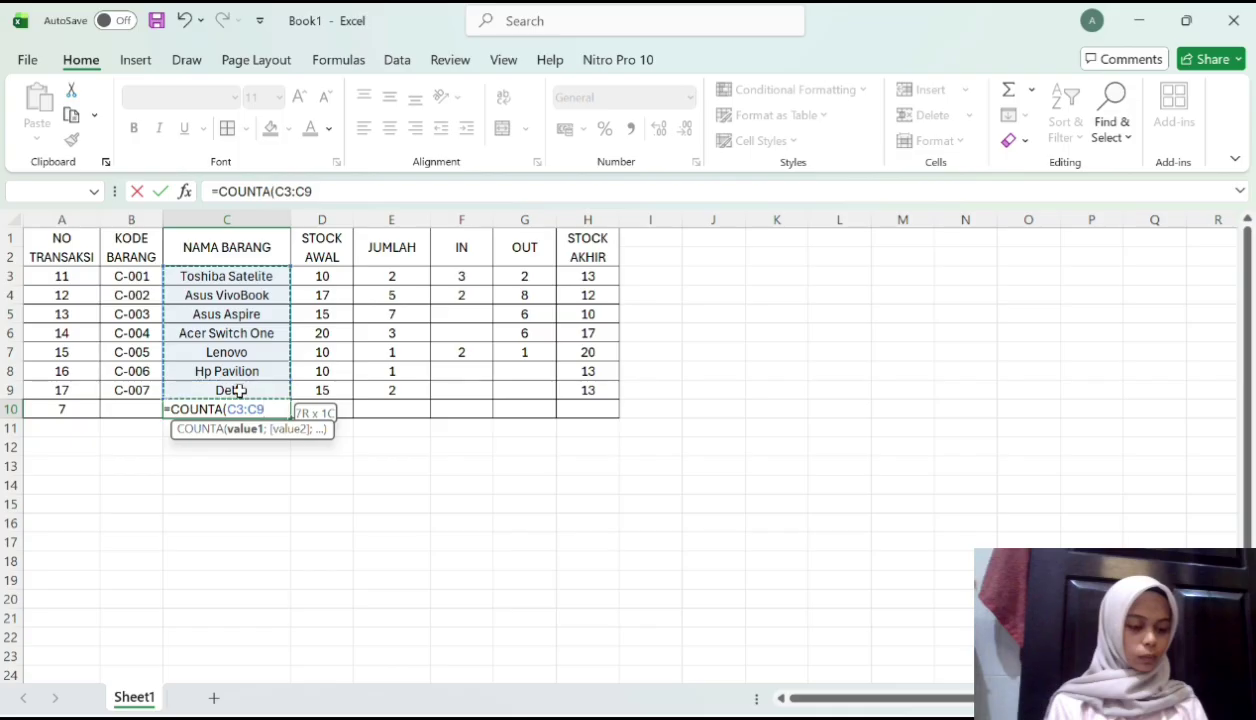
key("Return")
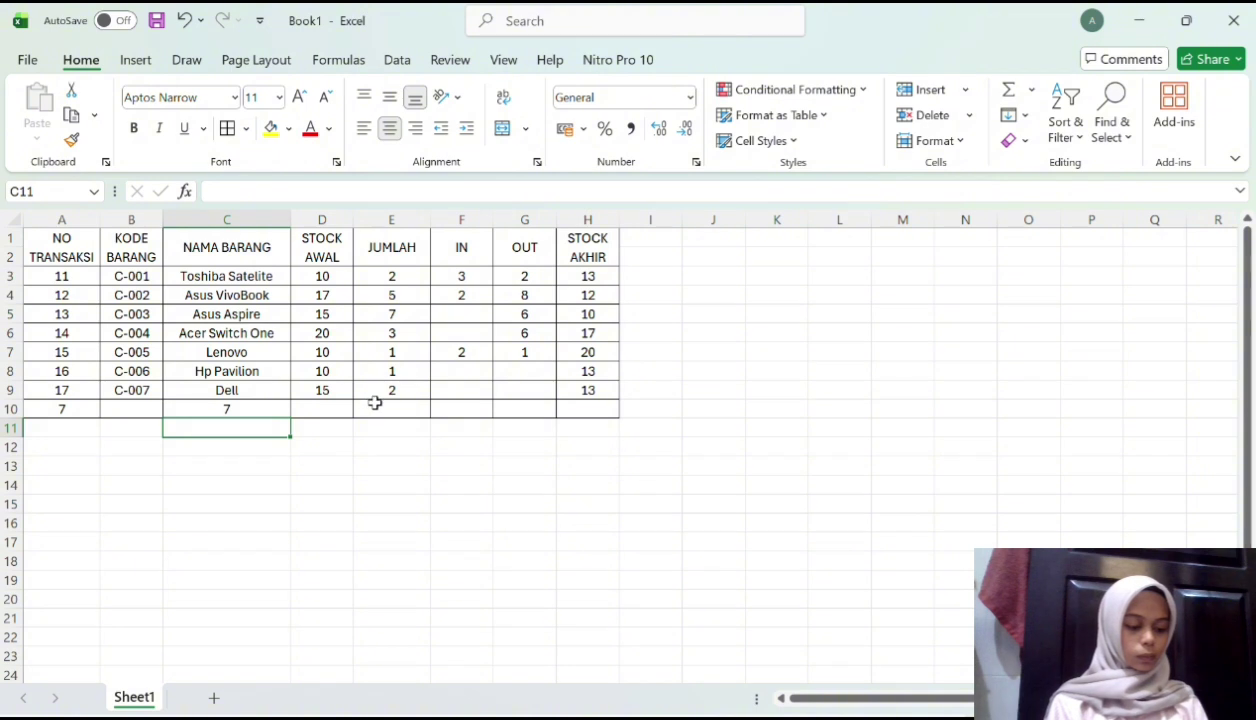
Count the empty cells of the IN column in F3:F7 with a COUNTBLANK formula in F10
left_click(447, 408)
type("=count")
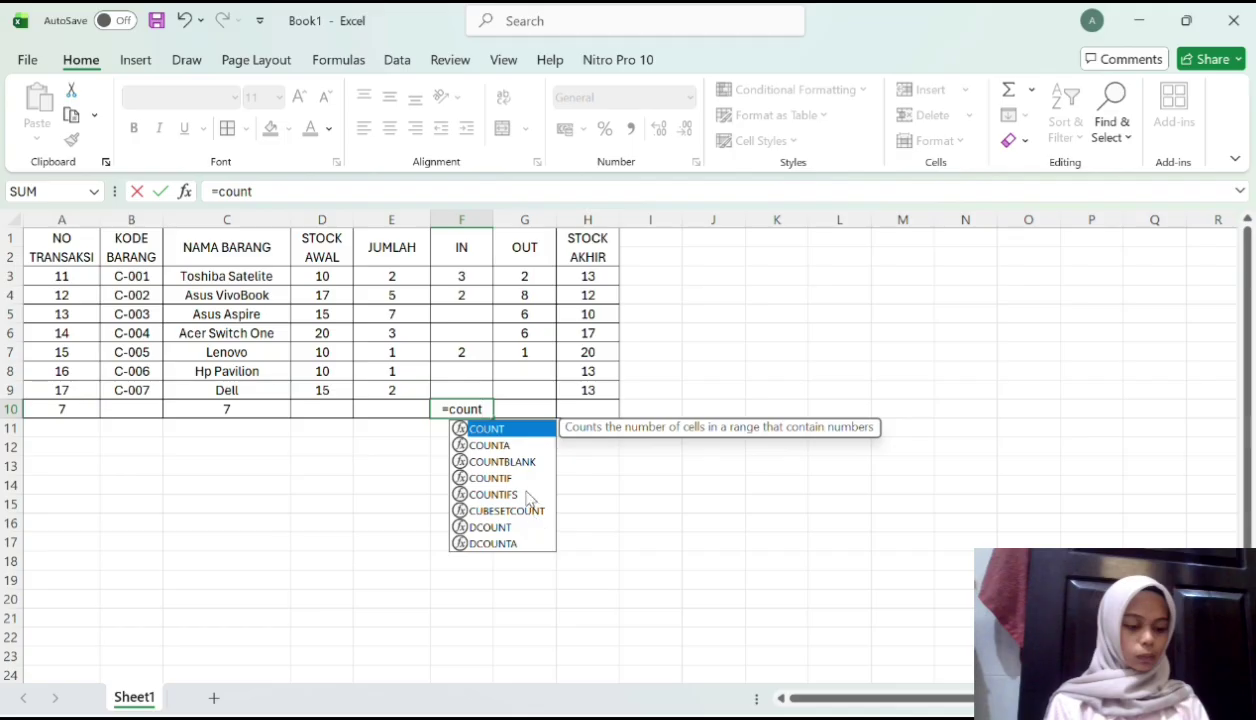
double_click(515, 462)
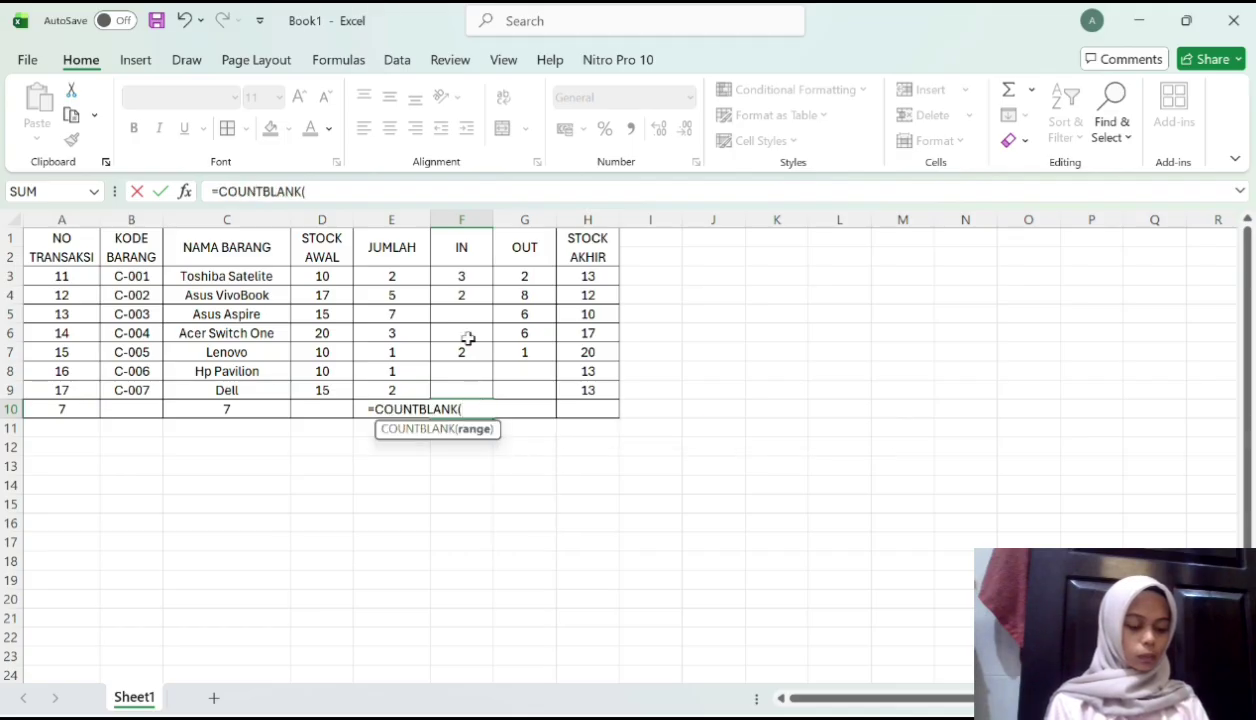
left_click_drag(458, 277, 455, 309)
left_click_drag(455, 309, 463, 354)
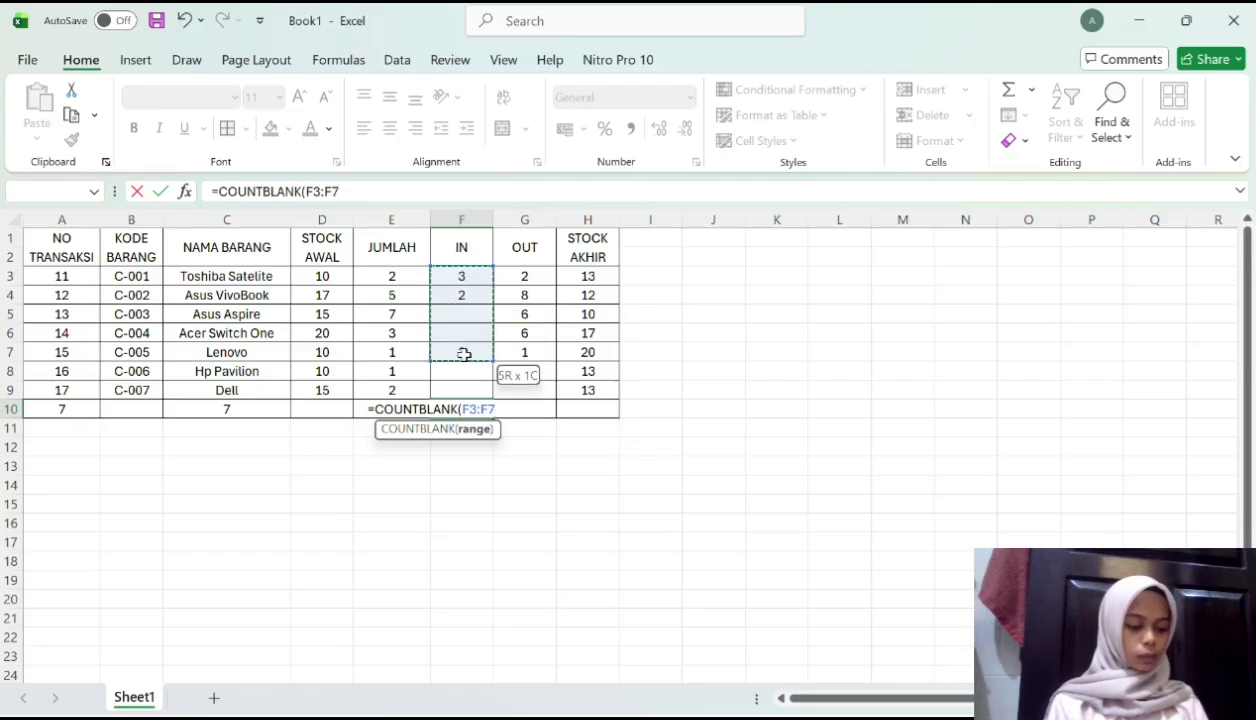
key("Return")
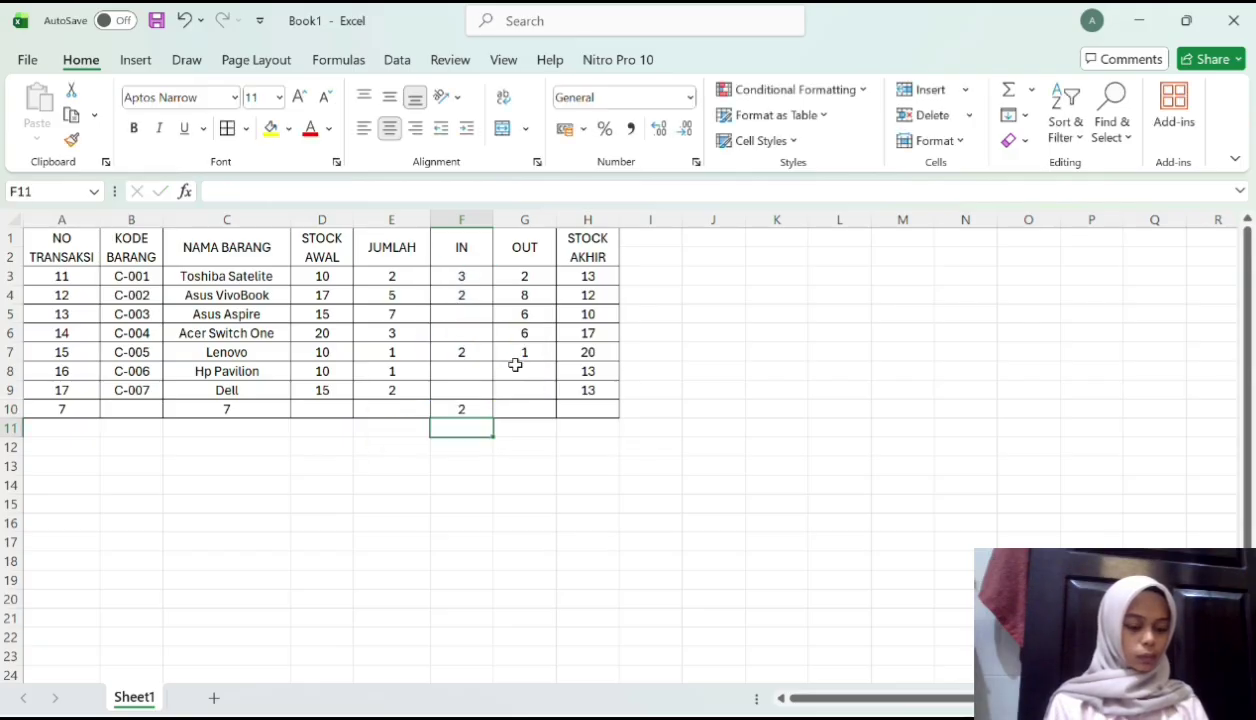
Count the empty cells of the OUT column in G3:G7 with a COUNTBLANK formula in G10
left_click(538, 412)
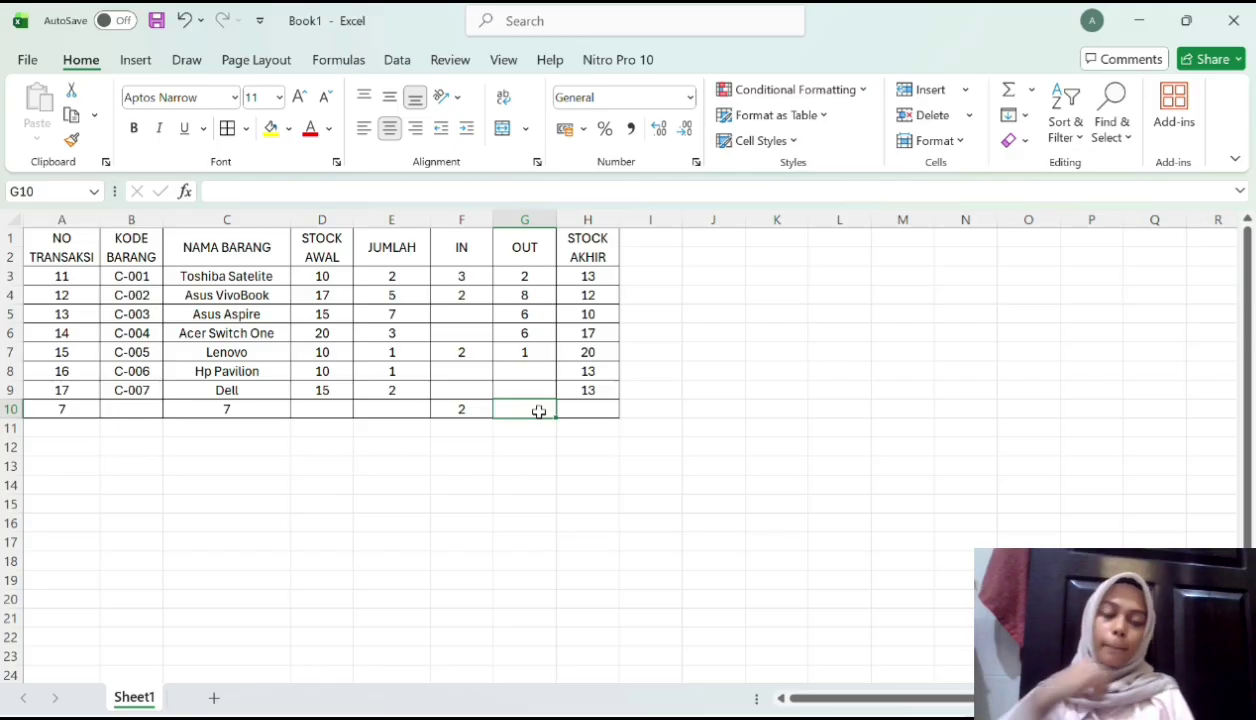
type("=")
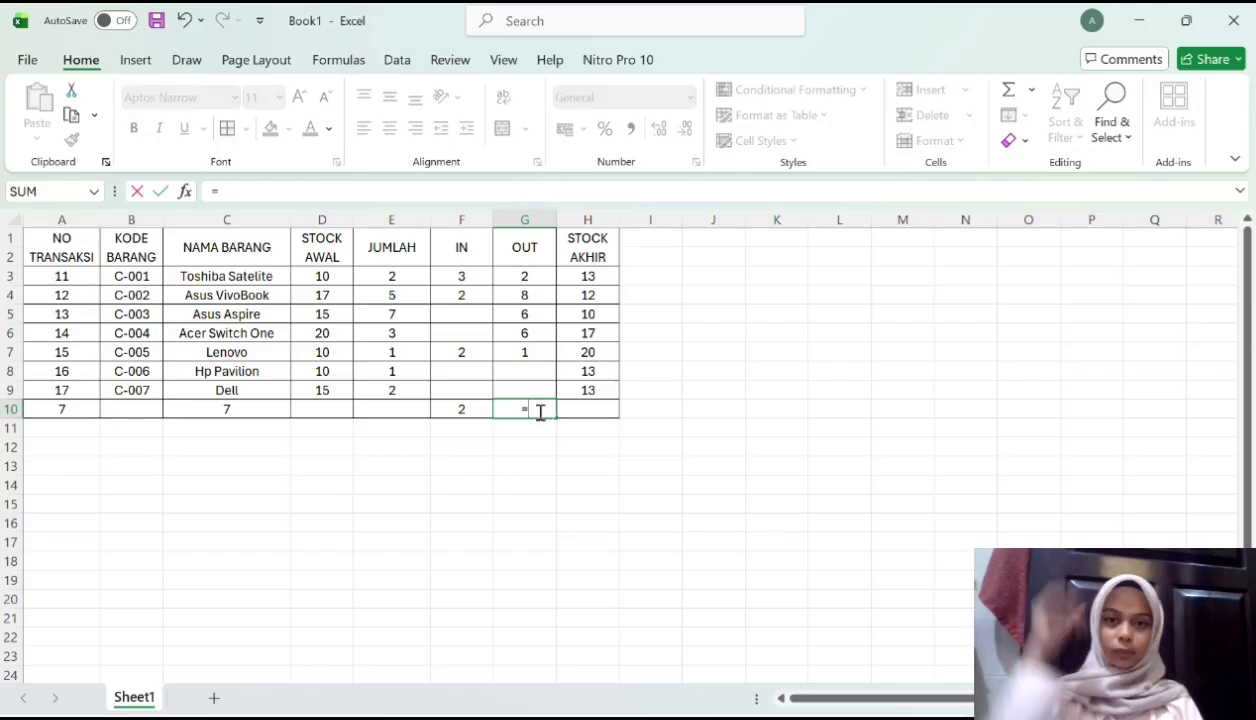
type("Count")
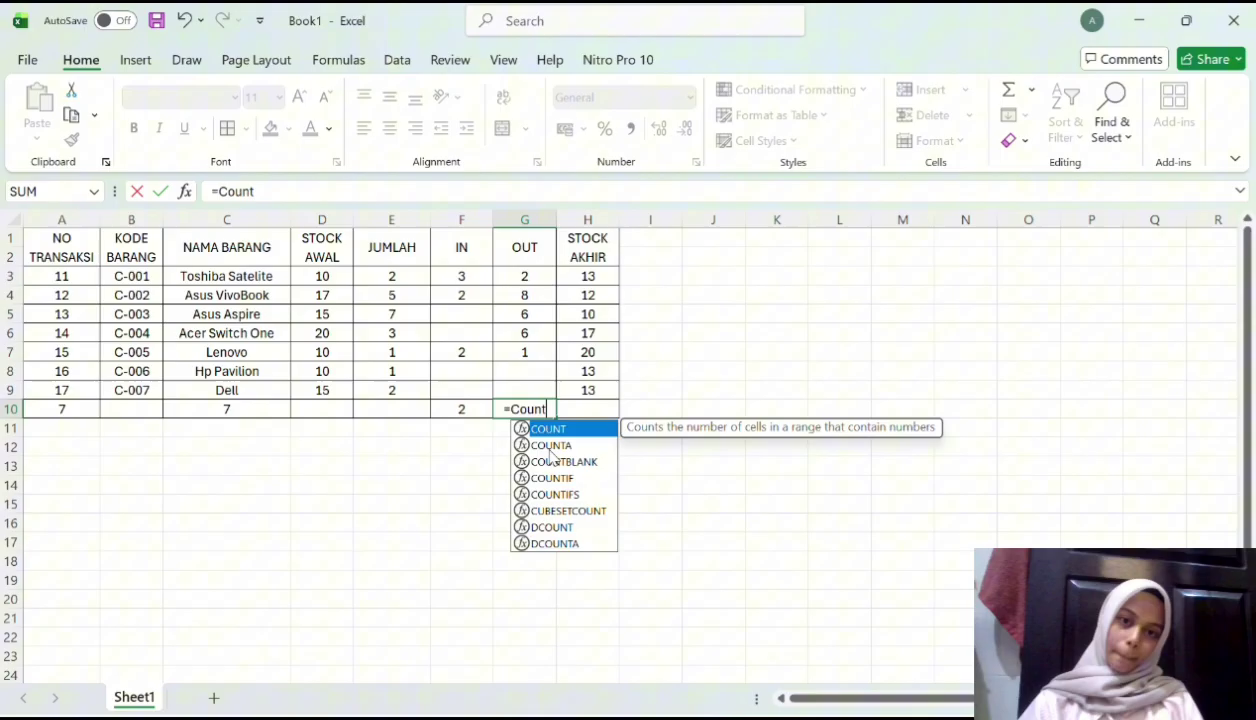
double_click(550, 445)
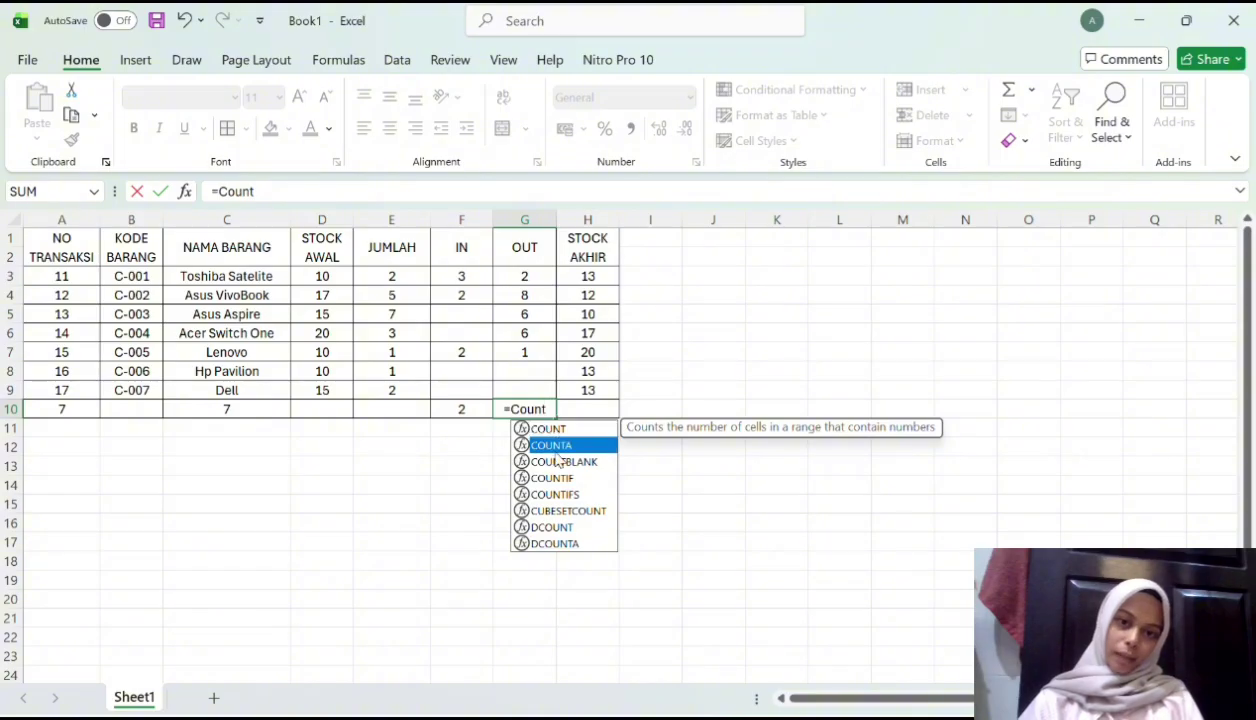
key("BackSpace")
key("BackSpace")
type("bl")
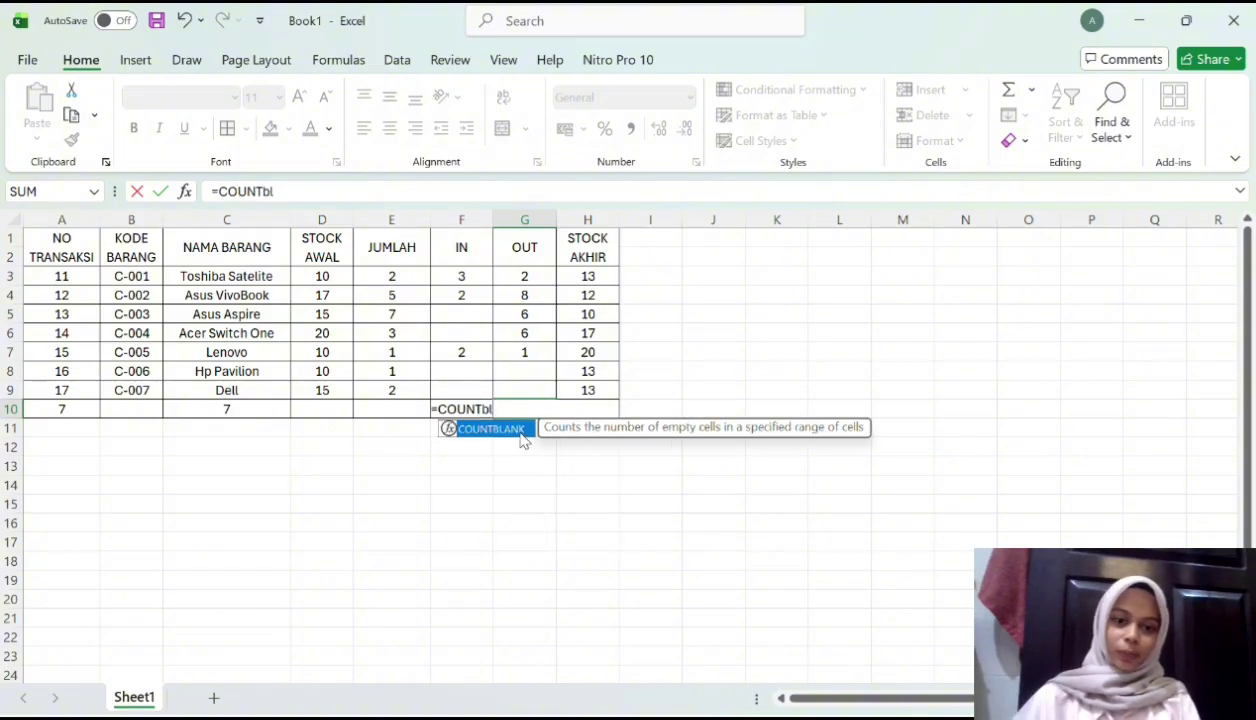
double_click(522, 429)
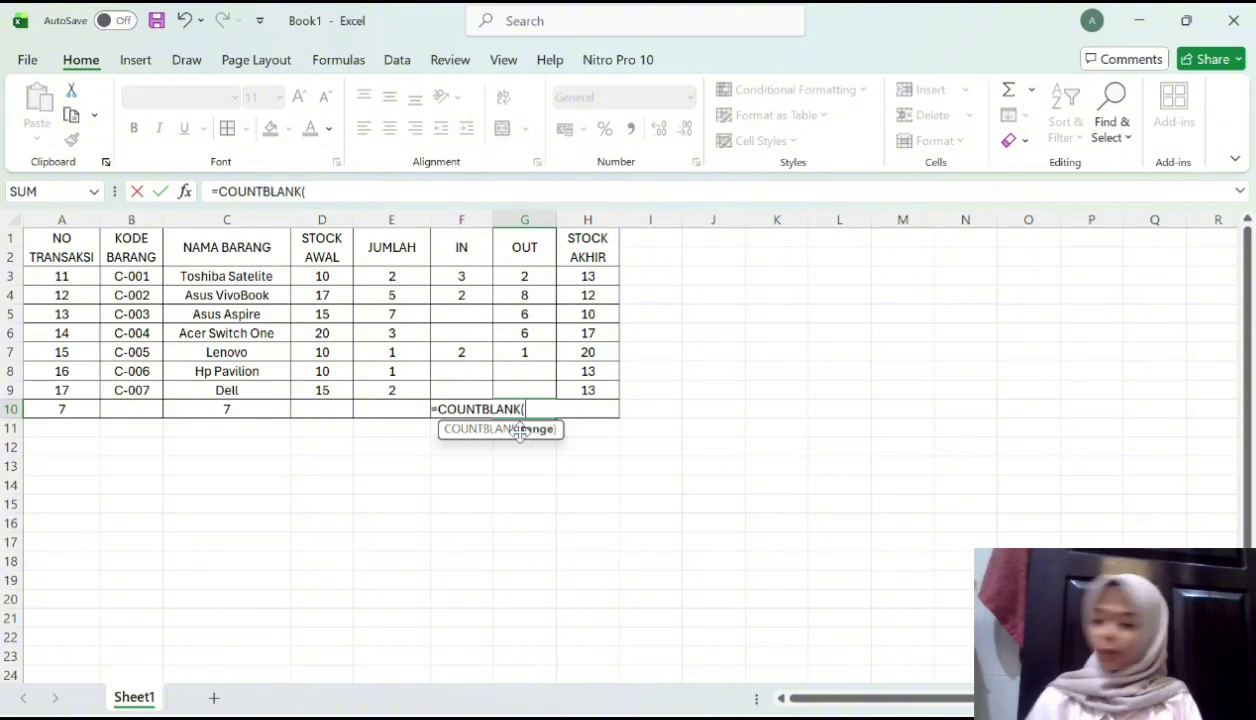
left_click_drag(516, 276, 521, 353)
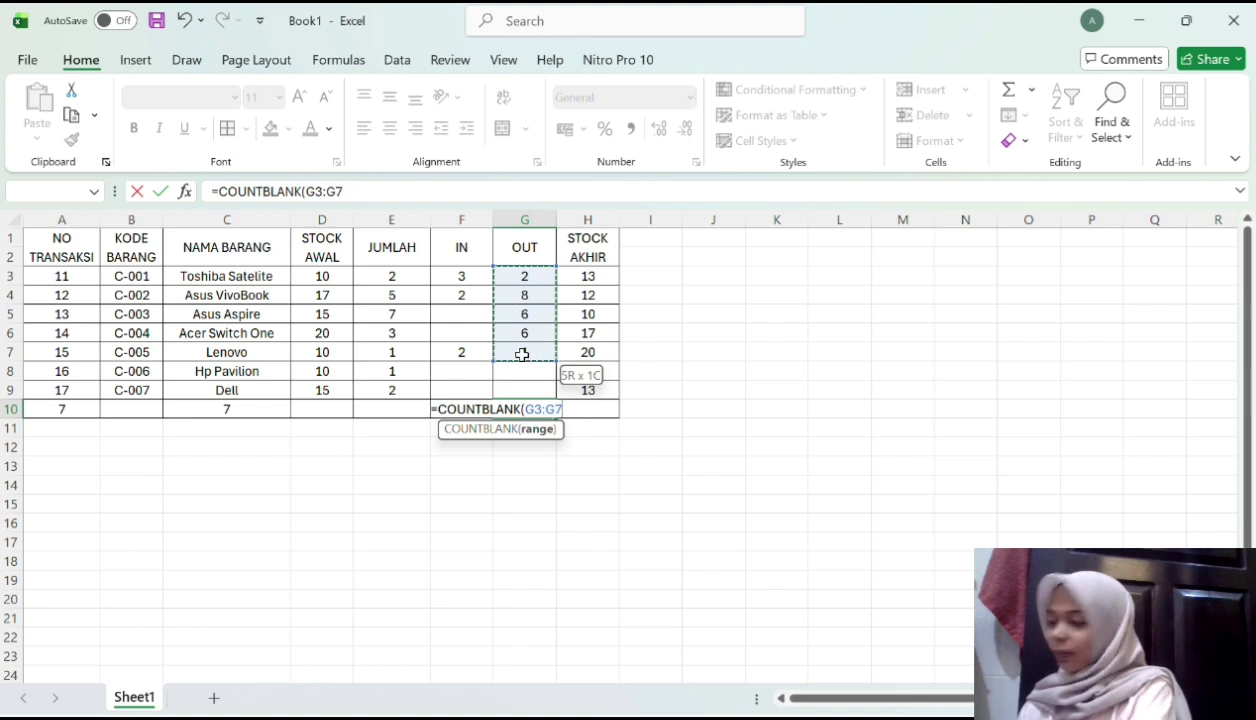
key("Return")
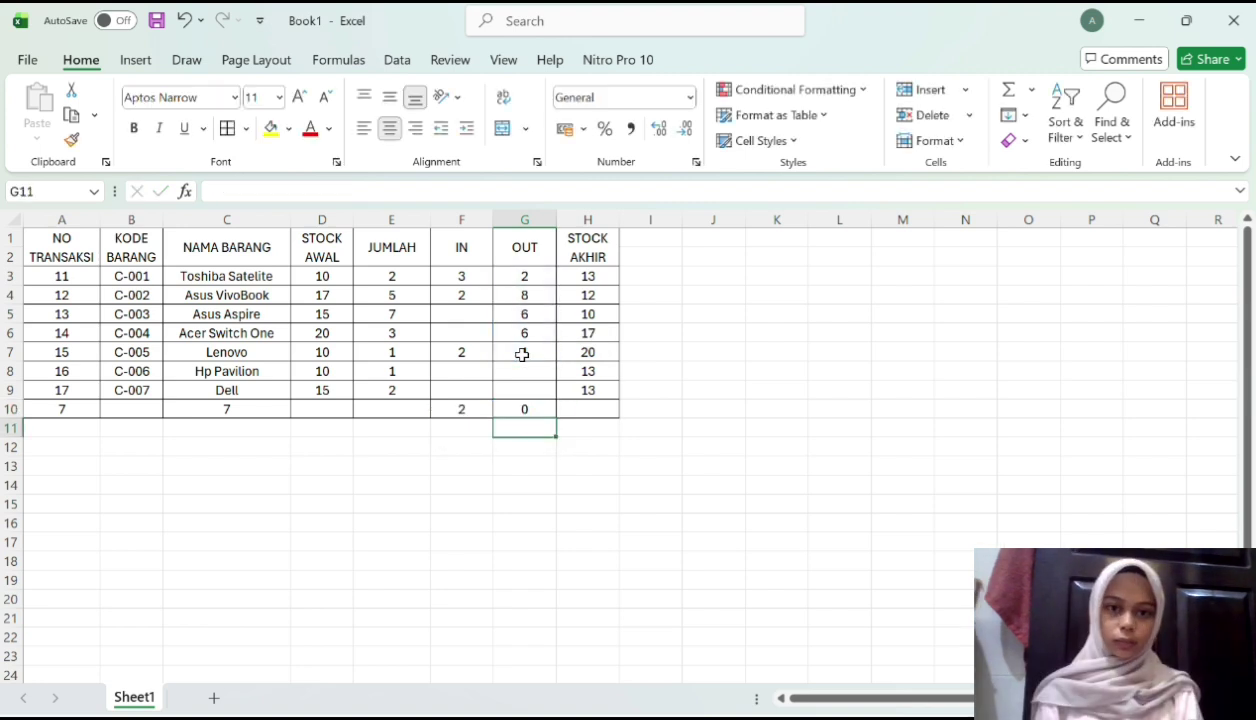
Replace the formula in G10 with a COUNTBLANK over the OUT column range G3:G9
left_click(526, 409)
double_click(530, 411)
type("=")
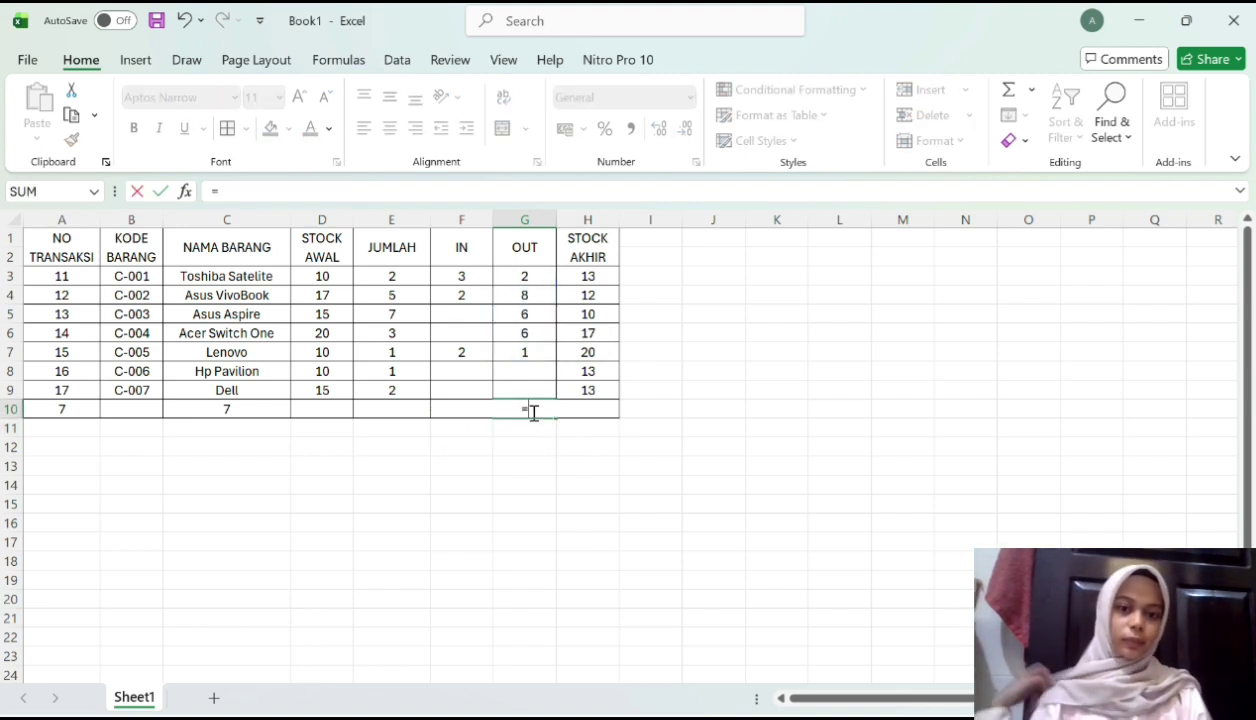
type("count")
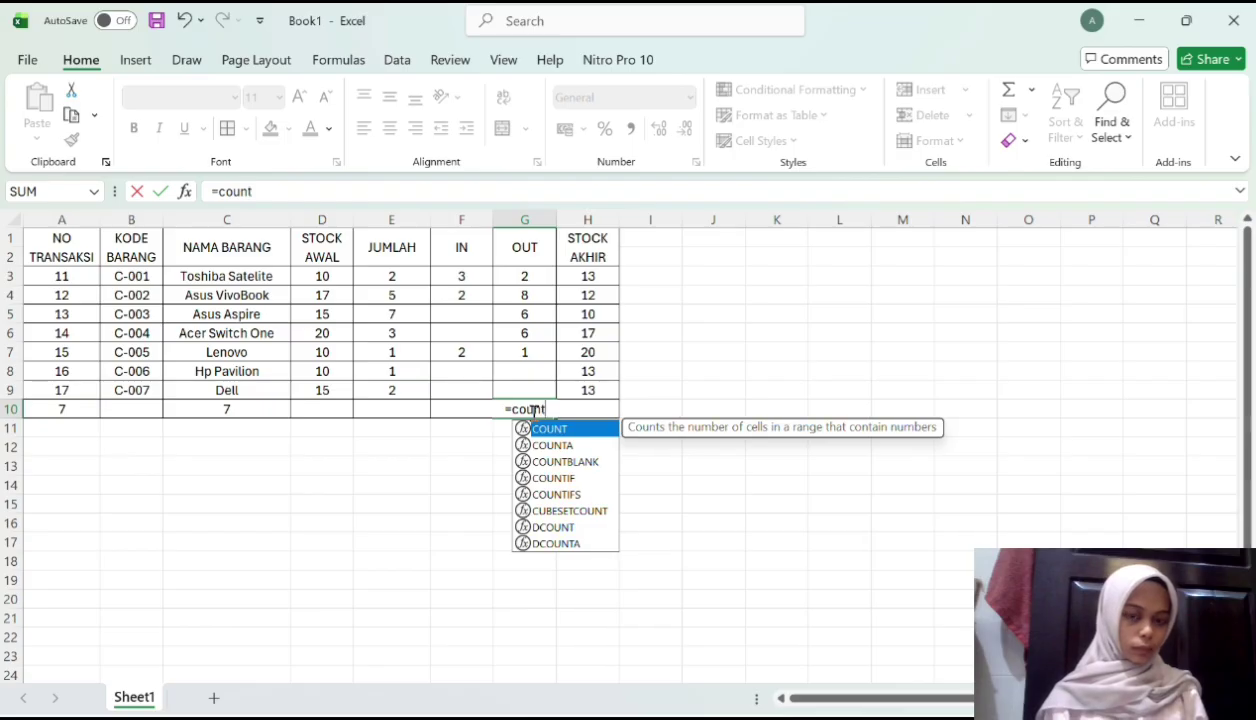
double_click(565, 461)
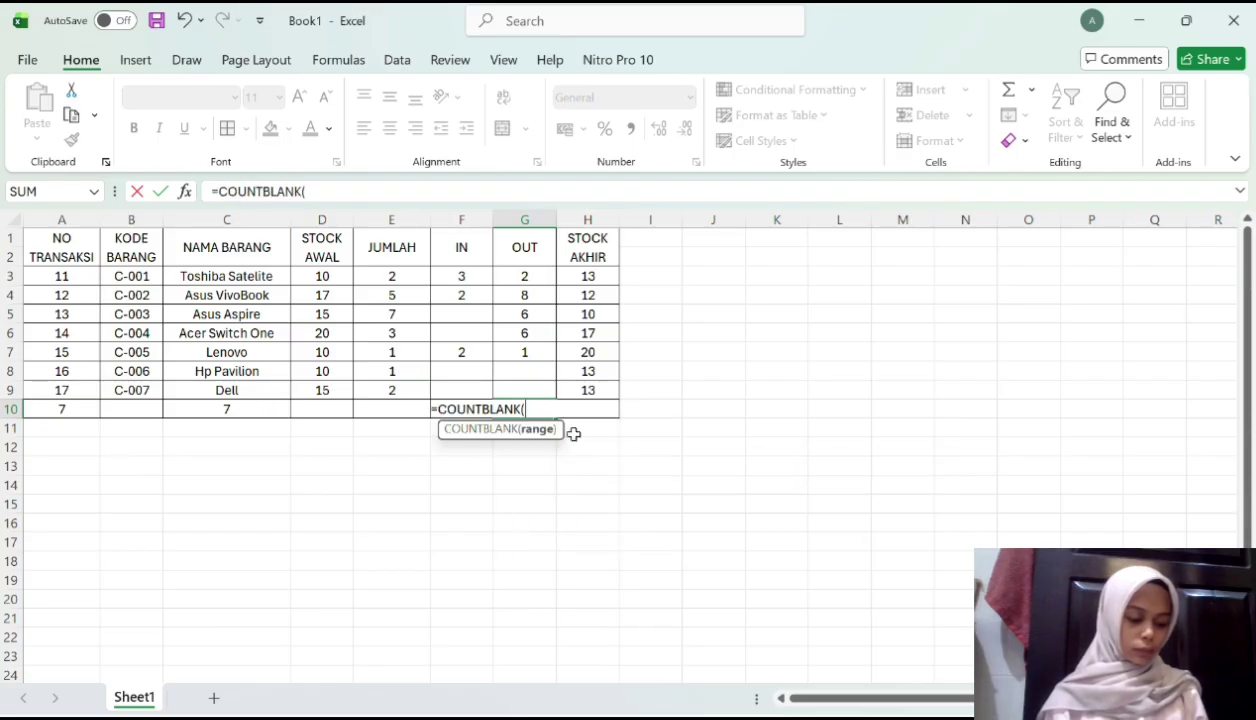
left_click(511, 280)
left_click_drag(511, 280, 510, 384)
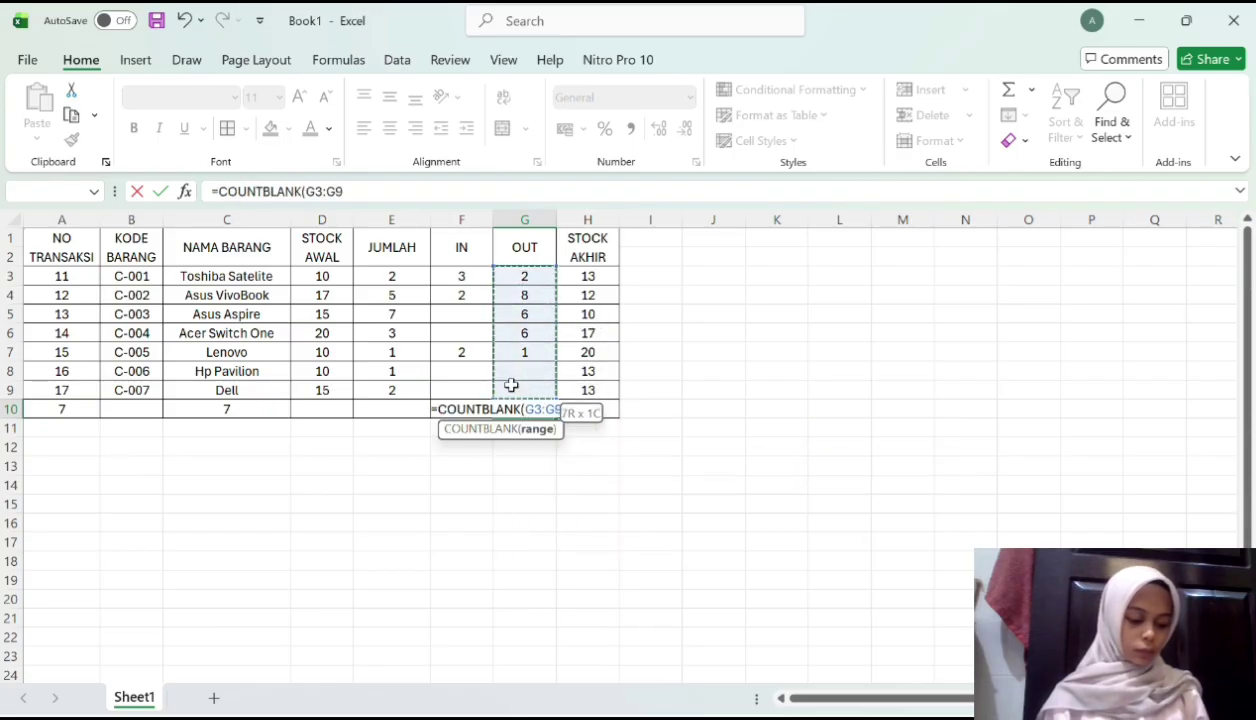
key("Return")
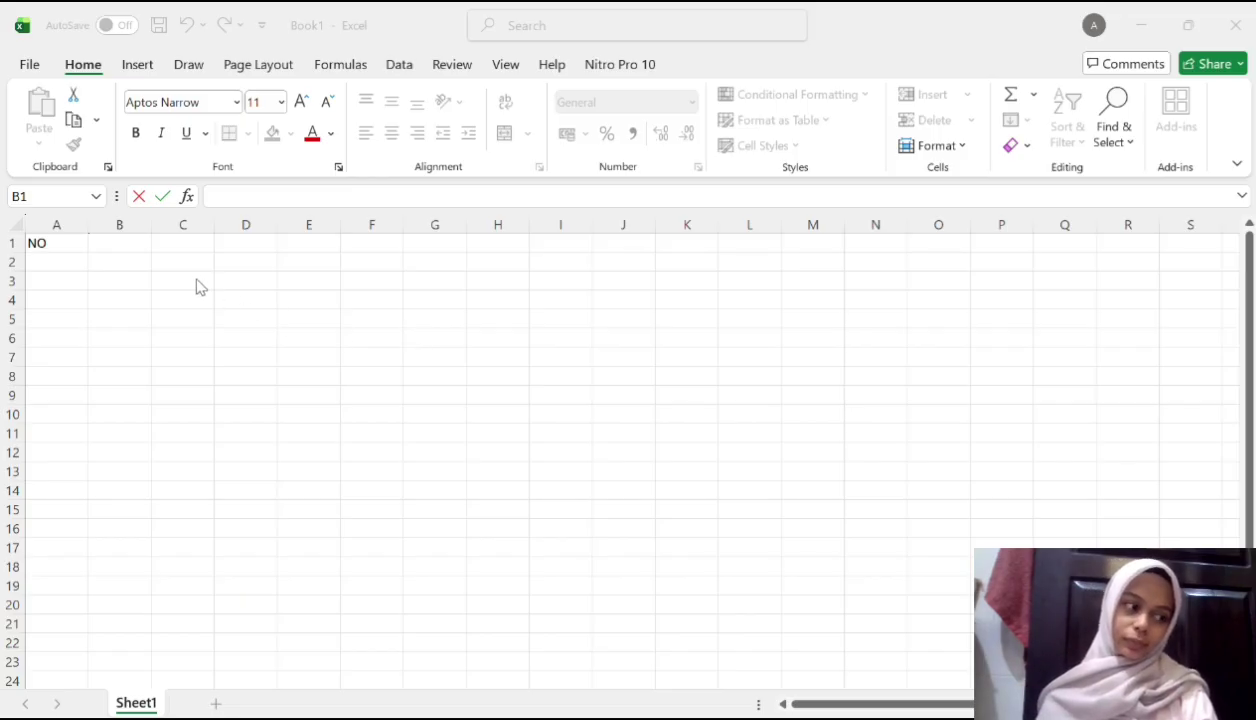
Enter the table headings NAMA MAHASISWA, J-KEL, NILAI and KET in cells B1 to E1
left_click(127, 242)
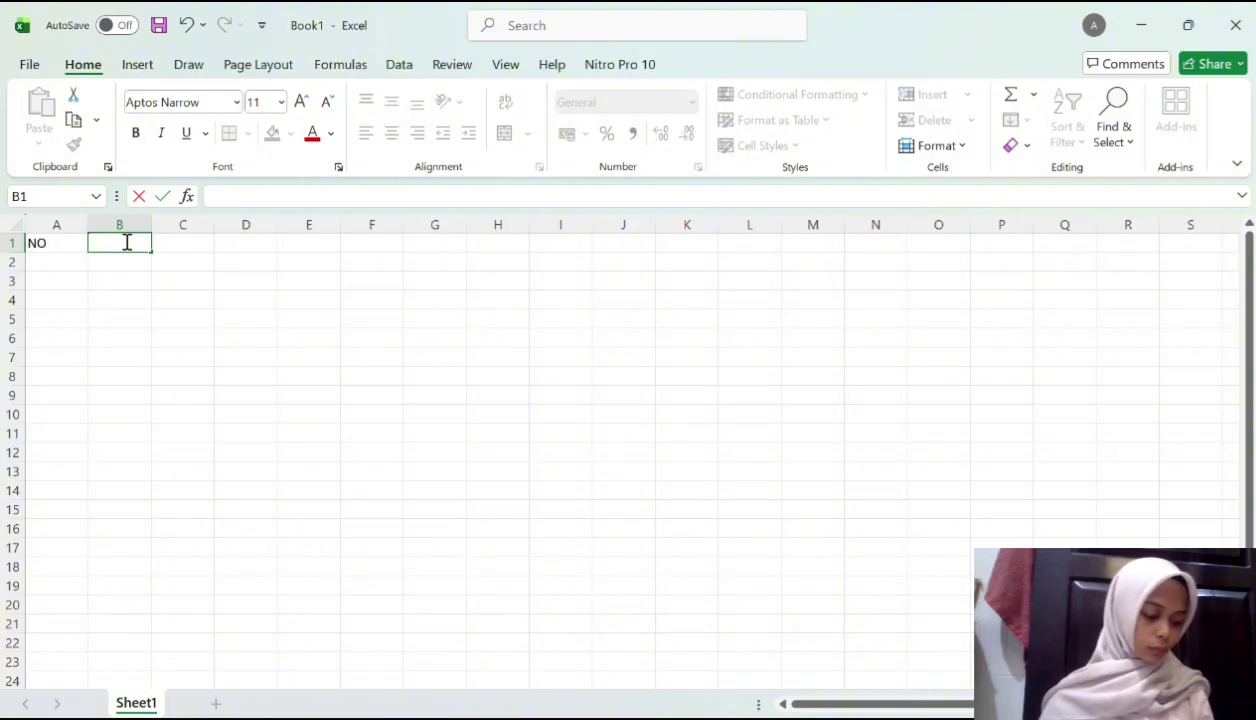
type("NAMA MAHASIWA")
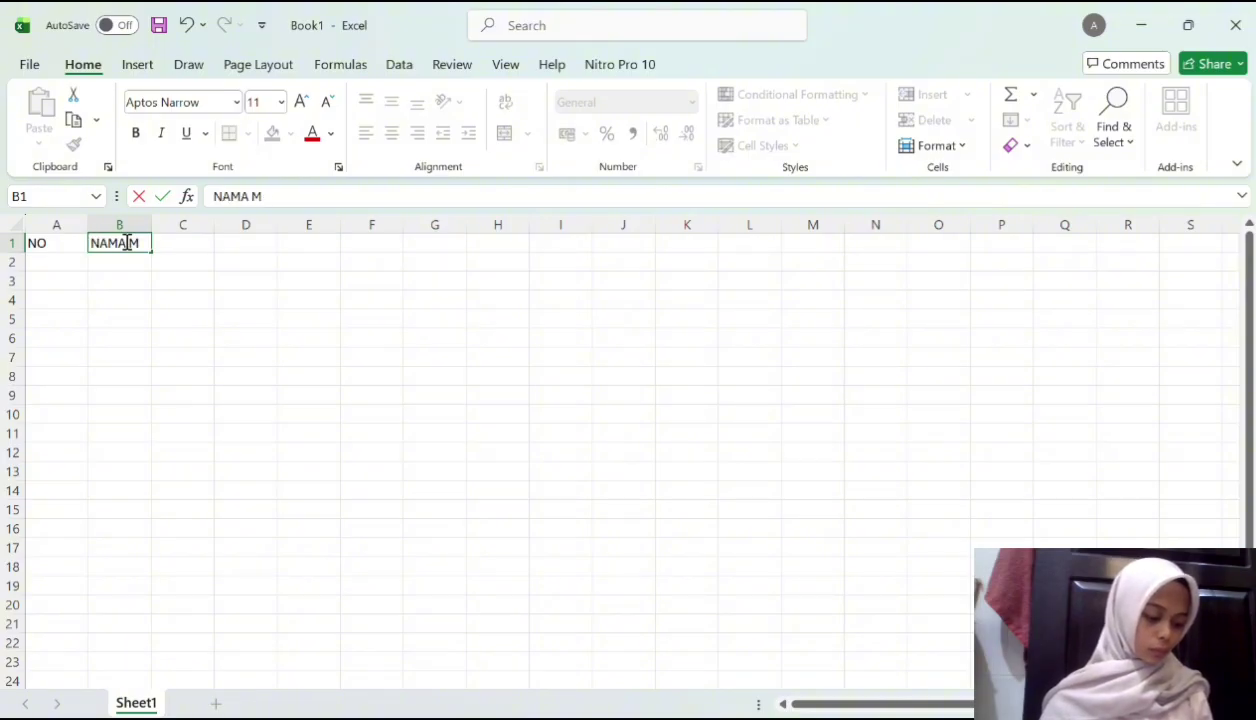
key("BackSpace")
key("BackSpace")
type("SWA")
key("Tab")
type("J")
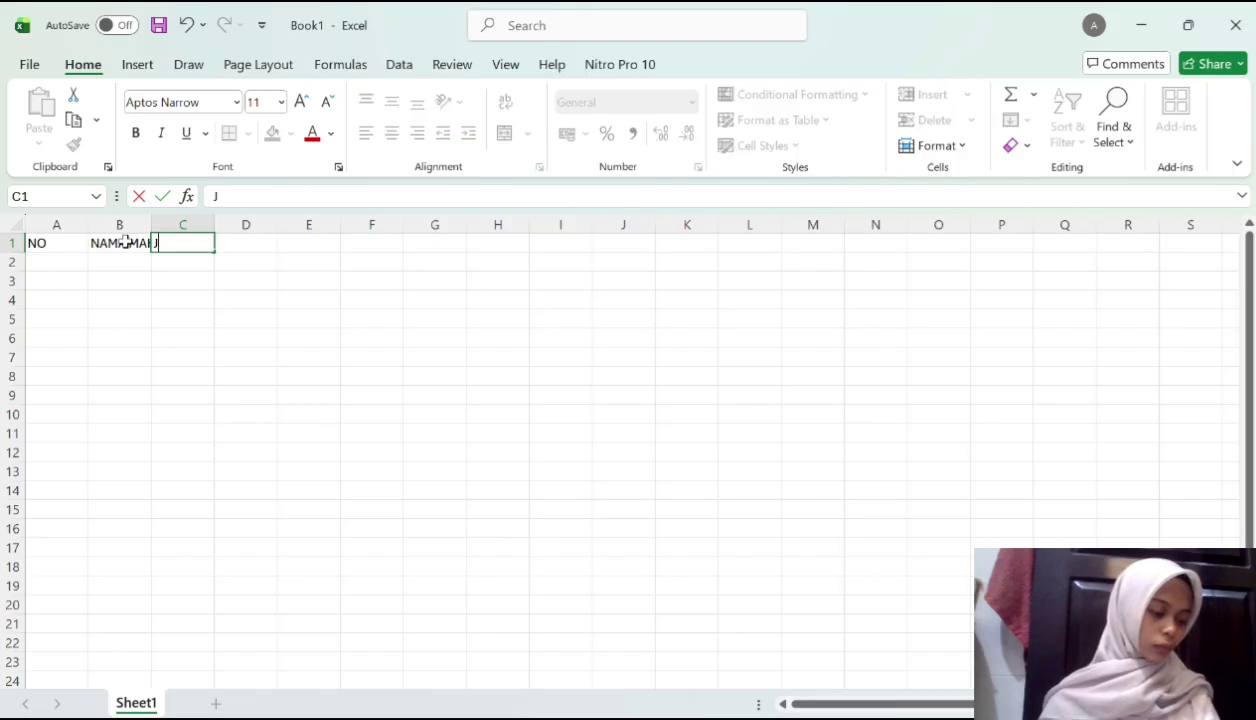
type("-KEL")
key("Tab")
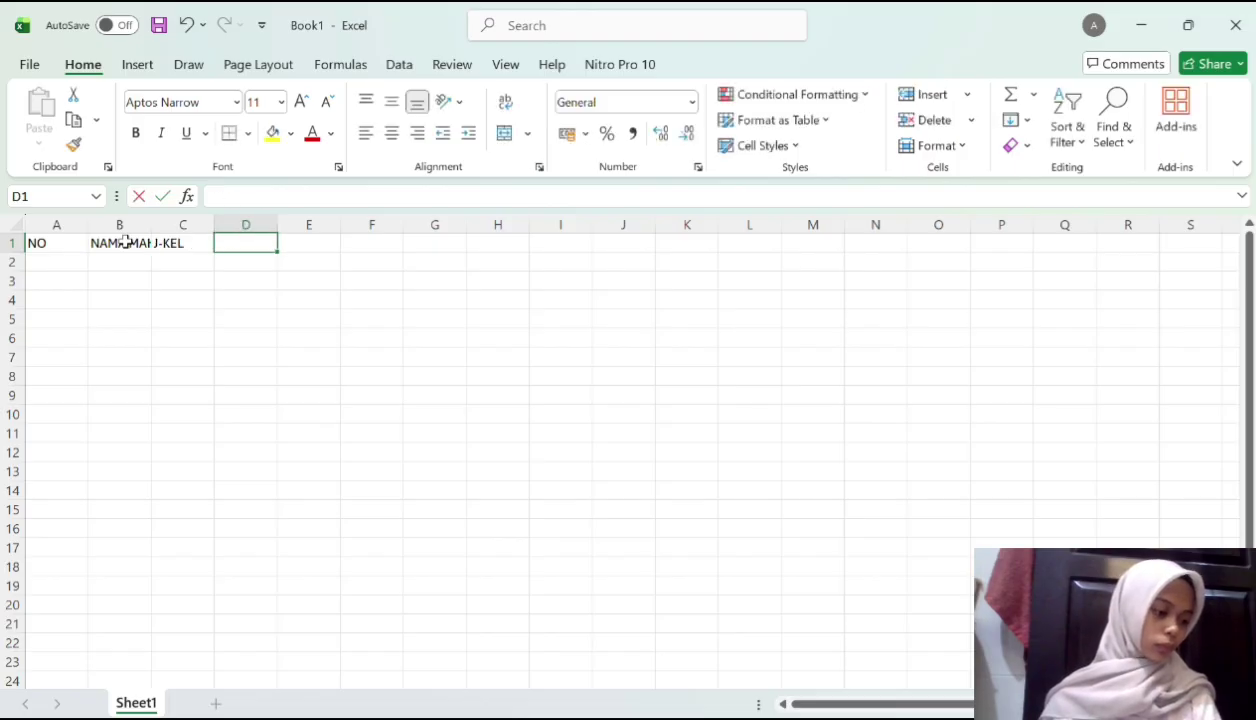
type("NILAI")
key("Tab")
type("KET")
left_click(92, 313)
Set the width of columns B to E to 17
left_click_drag(97, 241, 303, 246)
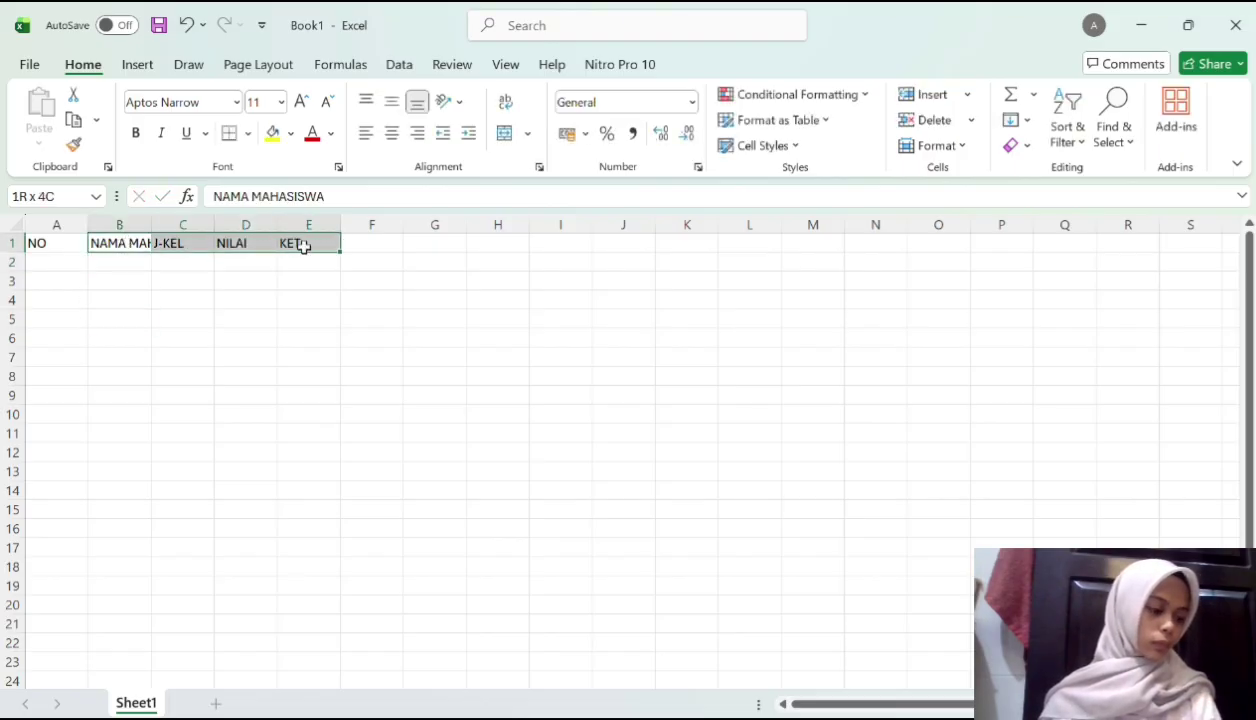
left_click(958, 146)
left_click(945, 260)
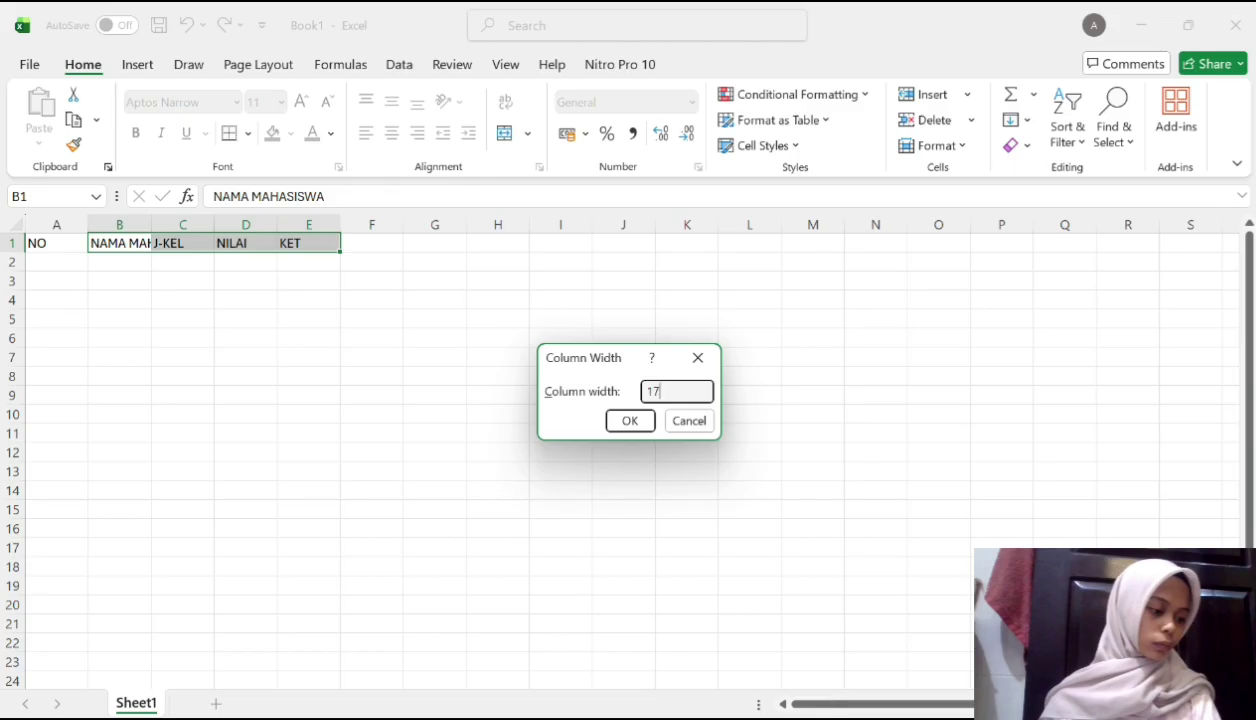
type("17")
left_click(630, 420)
Centre the contents of A1:E10 and apply all borders to the range
left_click_drag(70, 244, 555, 410)
left_click(391, 133)
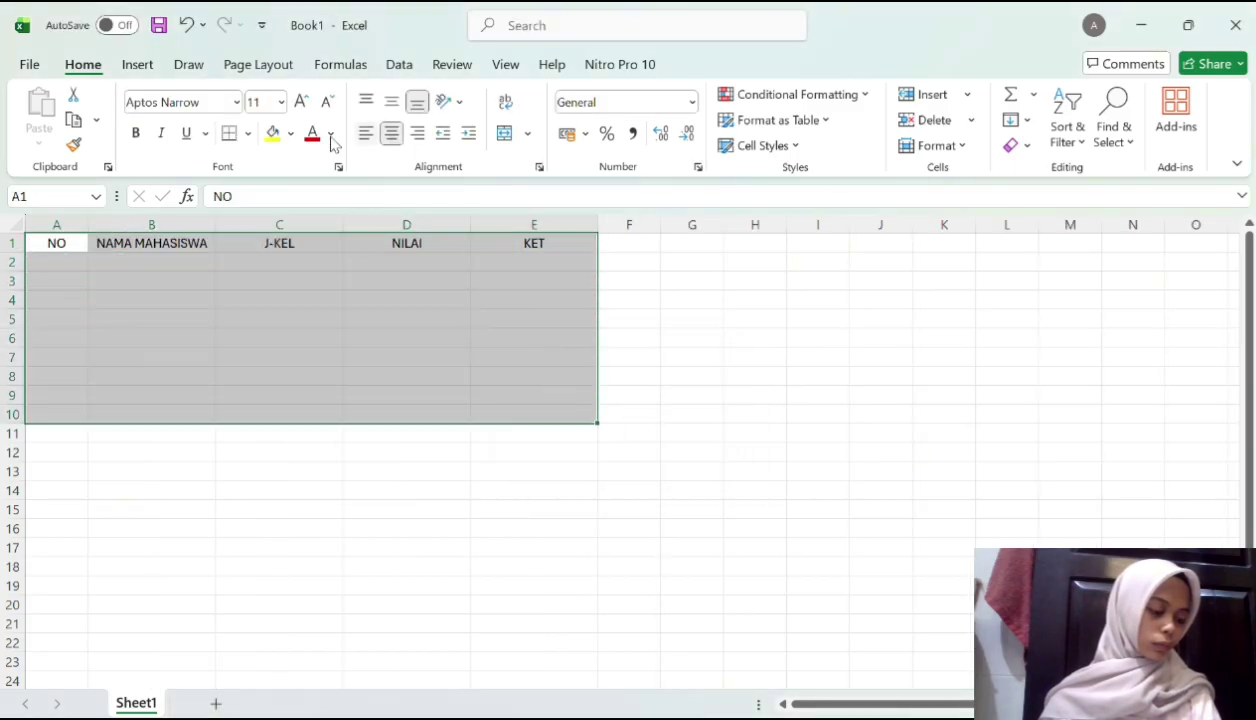
left_click(248, 135)
left_click(276, 336)
Number the NO column from 1 to 10 in A2:A11 and extend the table to include row 11 up to column E
left_click(42, 263)
type("1")
key("Return")
type("2")
key("Return")
type("3")
key("Return")
type("4 5")
key("Return")
type("6 7")
key("Return")
type("8 9")
key("Return")
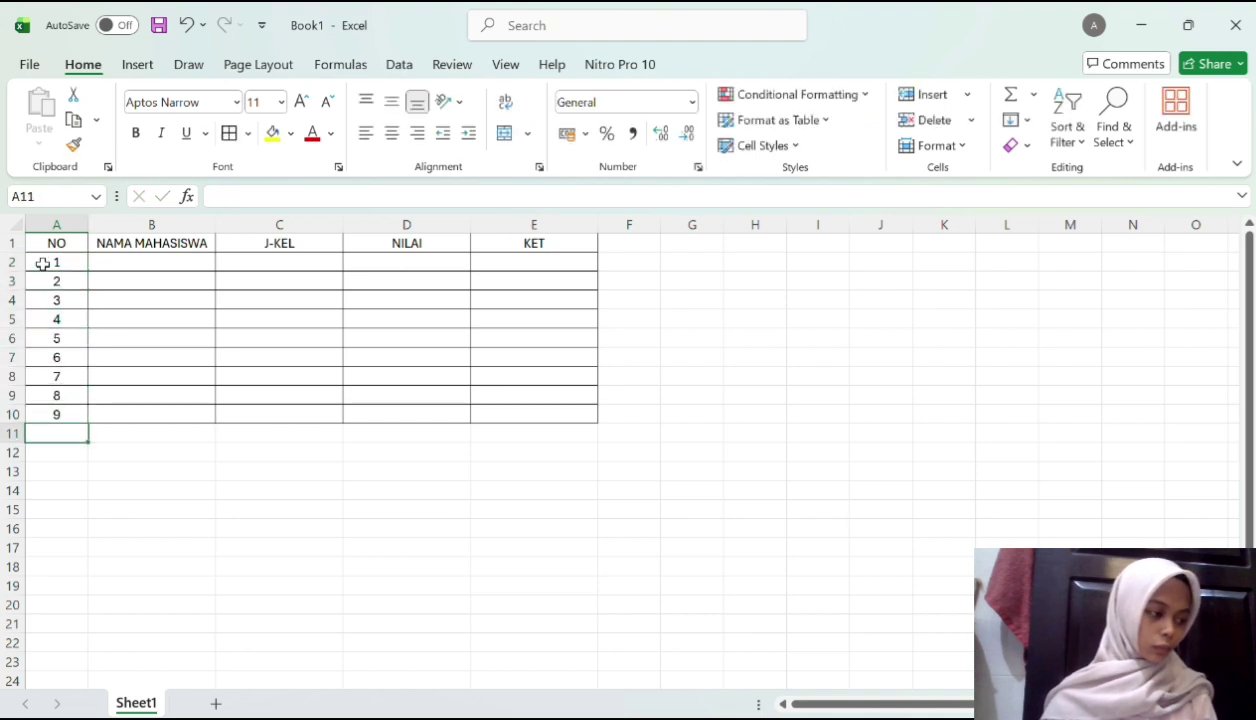
type("10")
key("Return")
left_click_drag(84, 436, 560, 434)
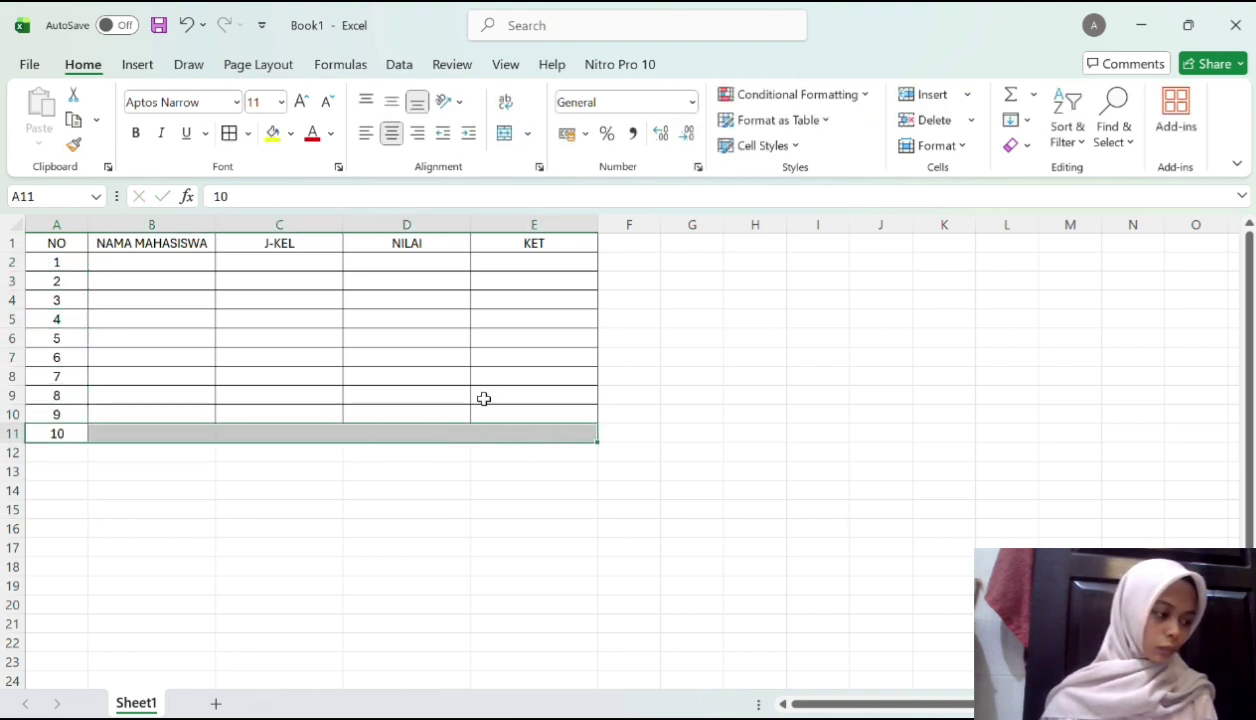
Enter the first five students' names in the NAMA MAHASISWA column, B2:B6
left_click(122, 261)
type("Ahmad")
key("Return")
type("Mini Nurkhansa")
key("Return")
type("Eka Riana")
key("Return")
type("Dwi Putri Ningsih")
key("Return")
type("Hani El Hazani")
key("Return")
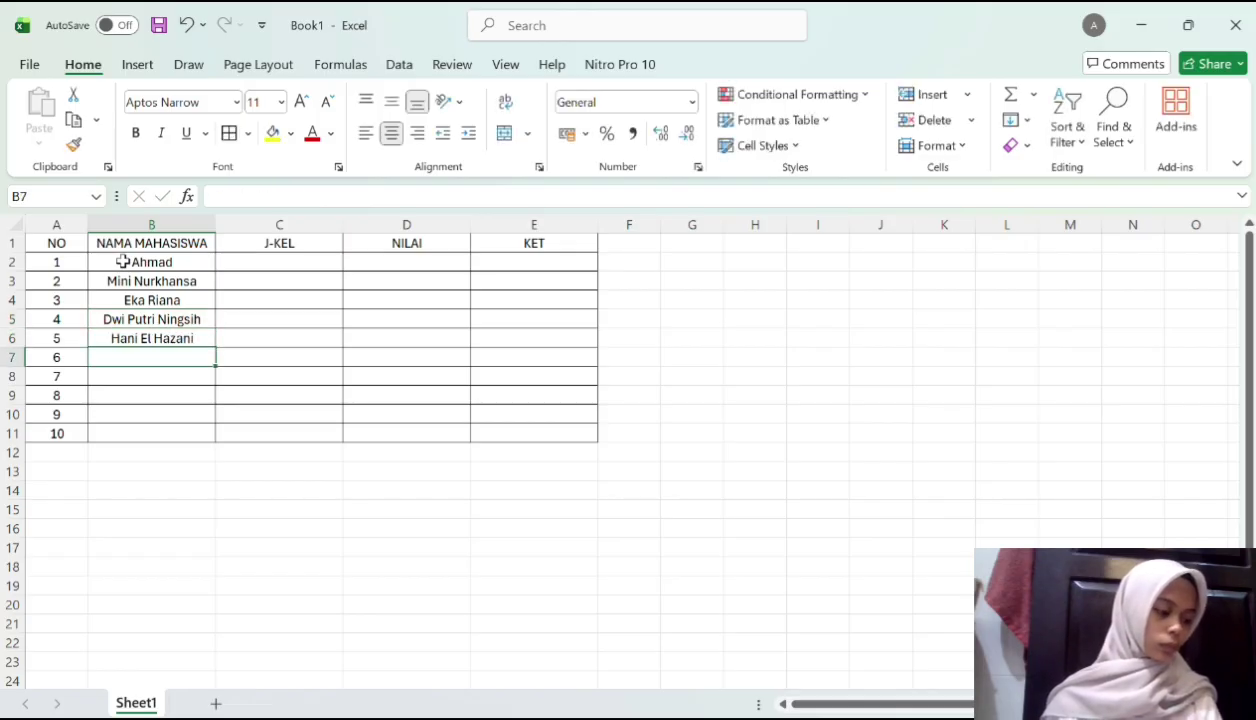
Enter the other five students' names in B7:B11 and centre the last table row, A11:E11
type("Doni Lumia")
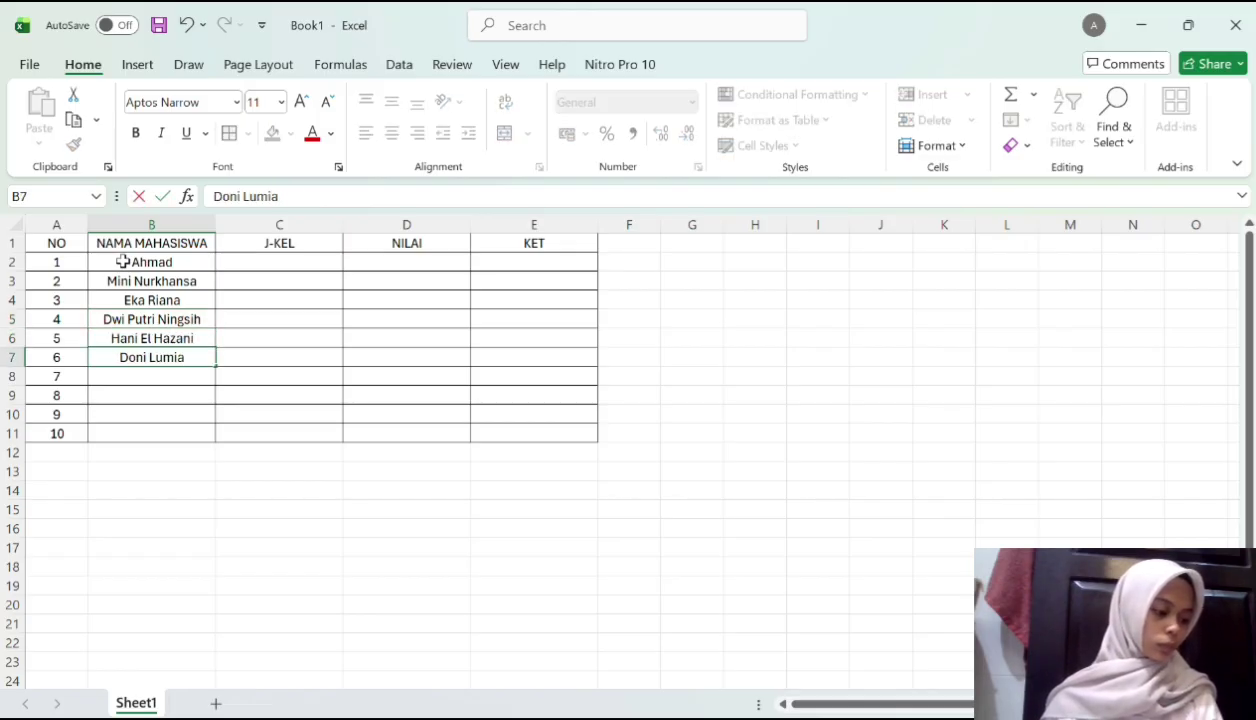
key("Return")
type("Enal Saputra")
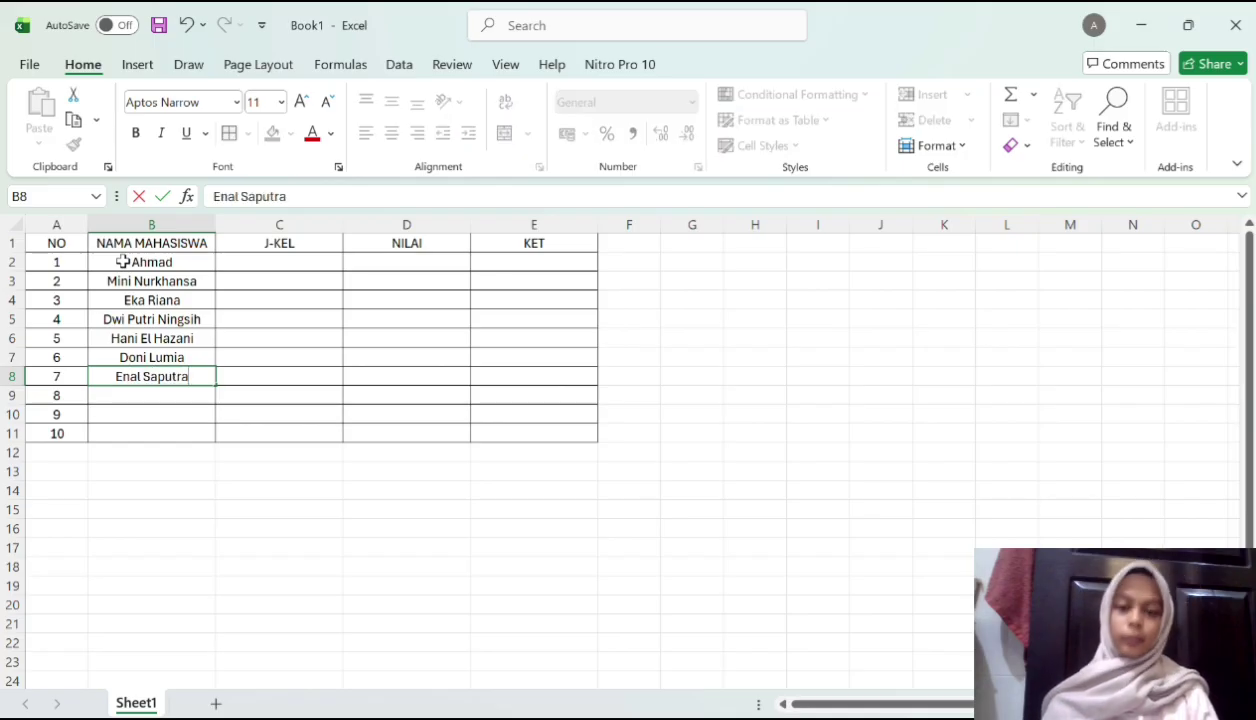
key("Return")
type("Robert Alyswan")
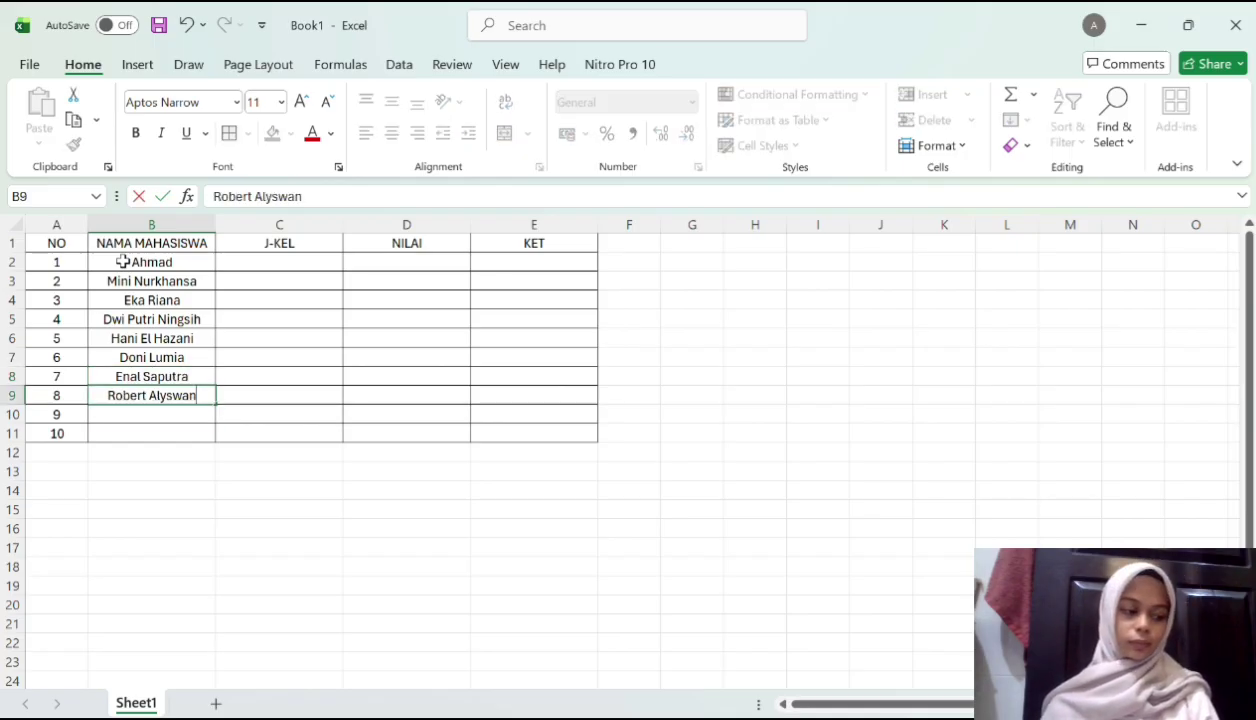
key("Return")
type("Hendi Kurnia")
key("Return")
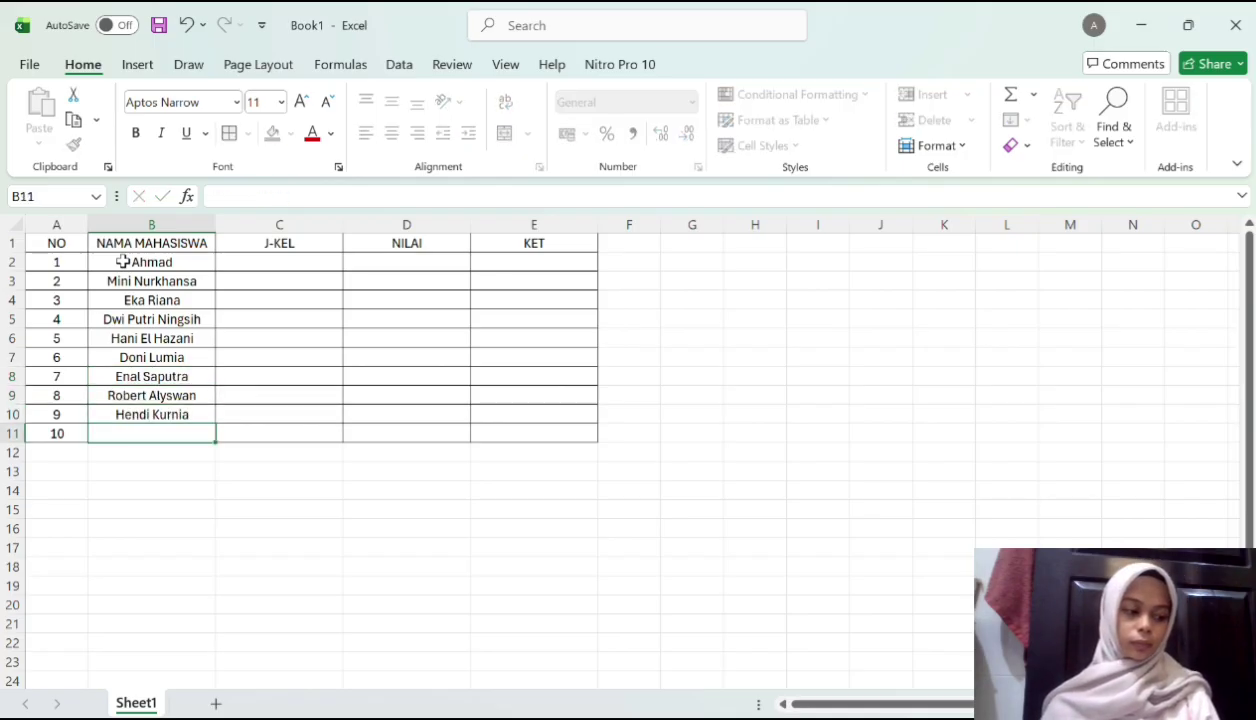
type("Risal Jaya Purnama")
left_click_drag(34, 435, 534, 433)
left_click(391, 133)
Fill the J-KEL column C2:C11 with L, P, P, P, P, L, L, L, L' and L
left_click(282, 263)
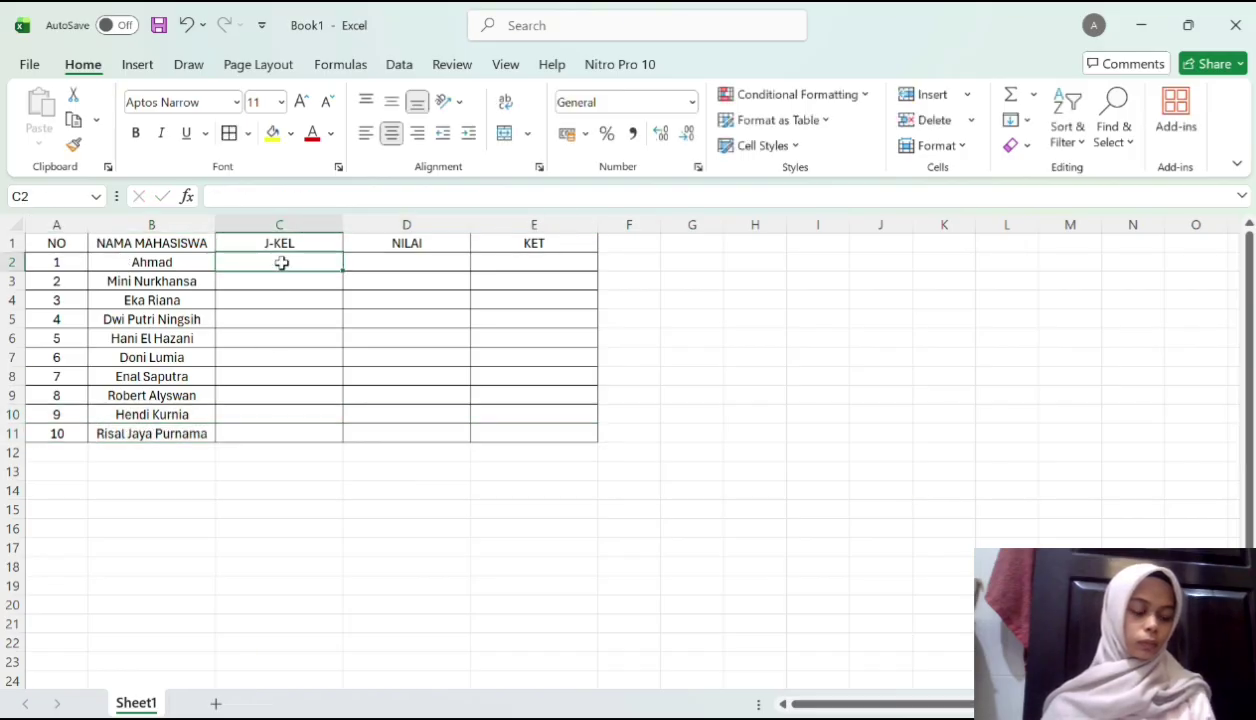
type("L")
key("Return")
type("P")
key("Return")
type("P")
key("Return")
type("P")
key("Return")
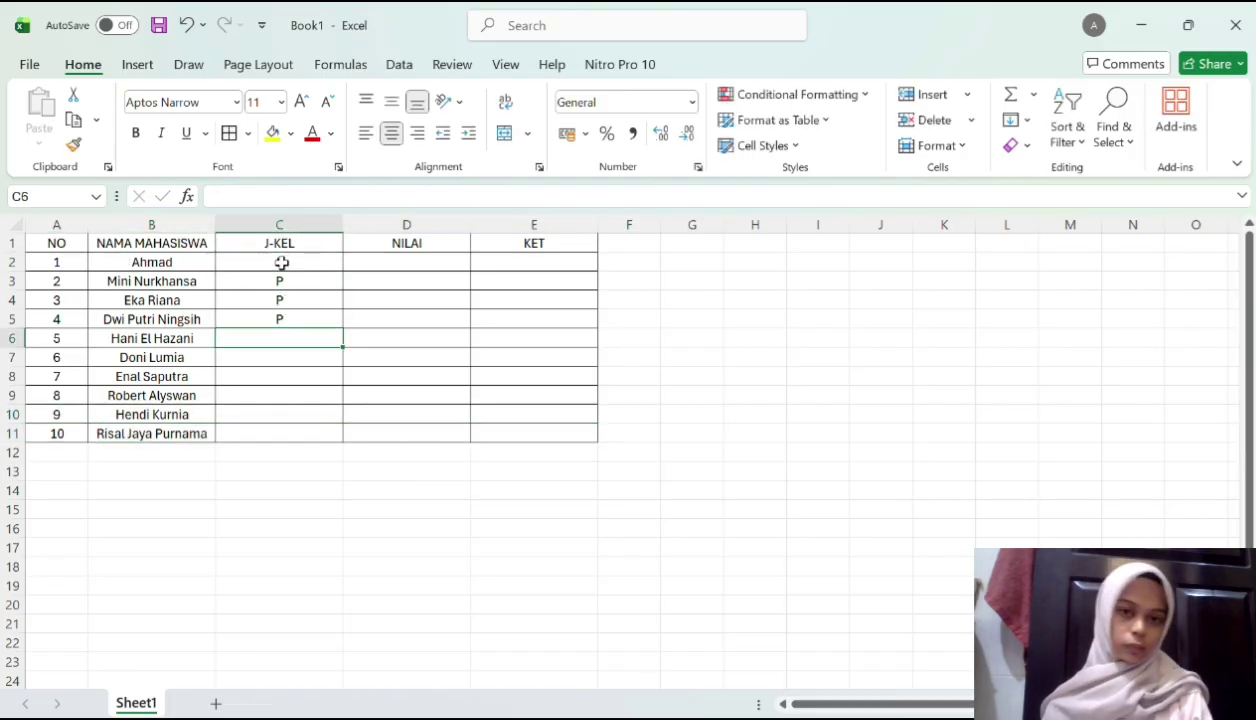
type("P L L L L' L")
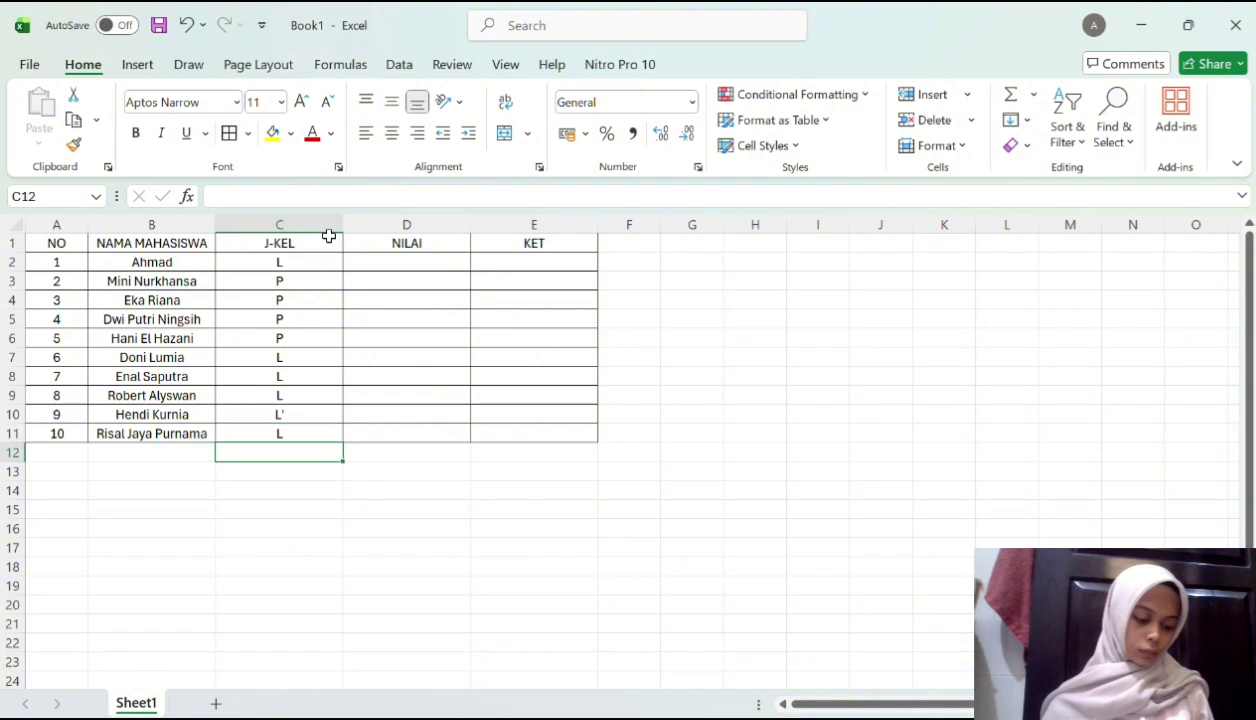
Enter the scores 75, 70, 80, 74, 76, 73, 80, 60, 61 and 90 in the NILAI column, D2:D11
left_click(415, 260)
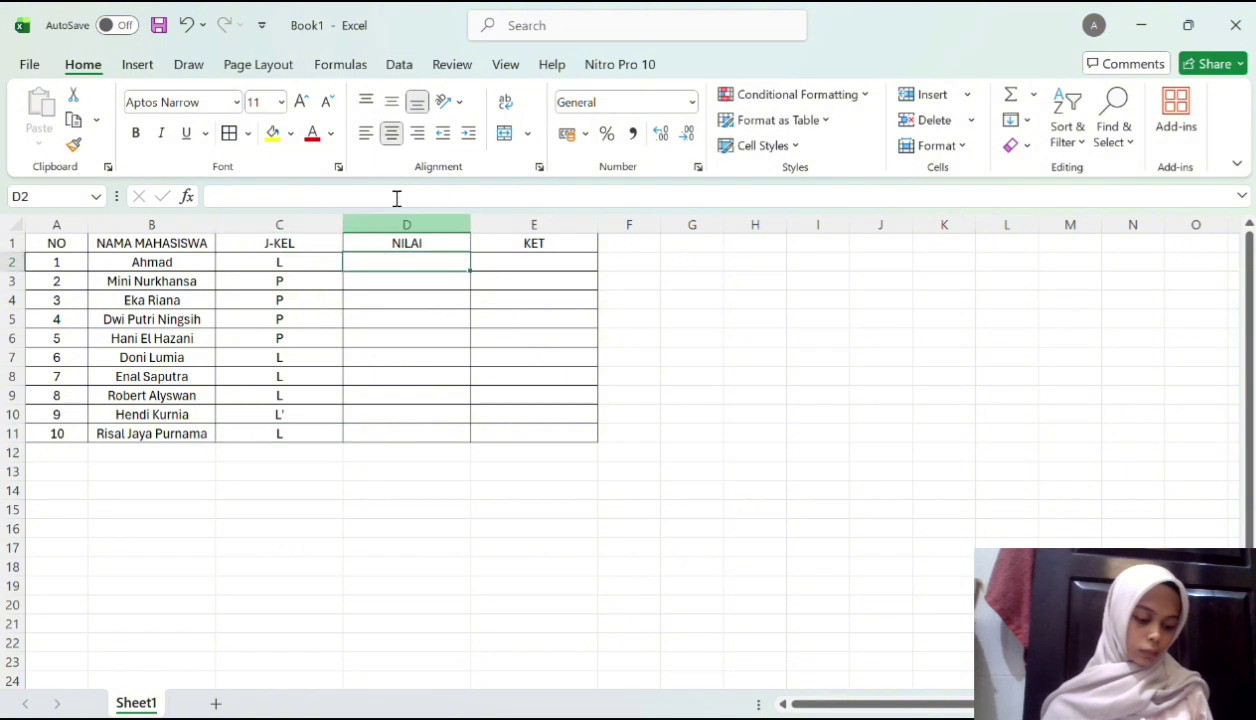
left_click(410, 263)
type("75")
key("Return")
type("70")
key("Return")
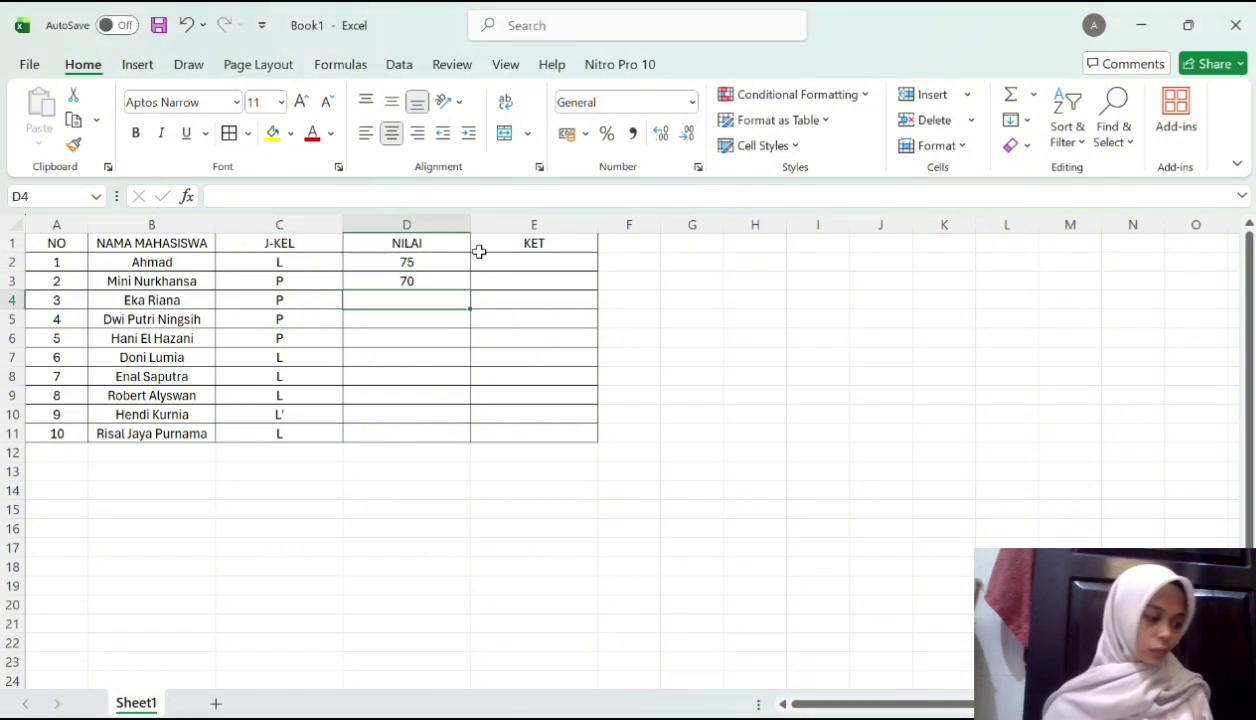
type("80")
key("Return")
type("74")
key("Return")
type("76")
key("Return")
type("73")
key("Return")
type("80")
key("Return")
type("60")
key("Return")
type("61")
key("Return")
type("90")
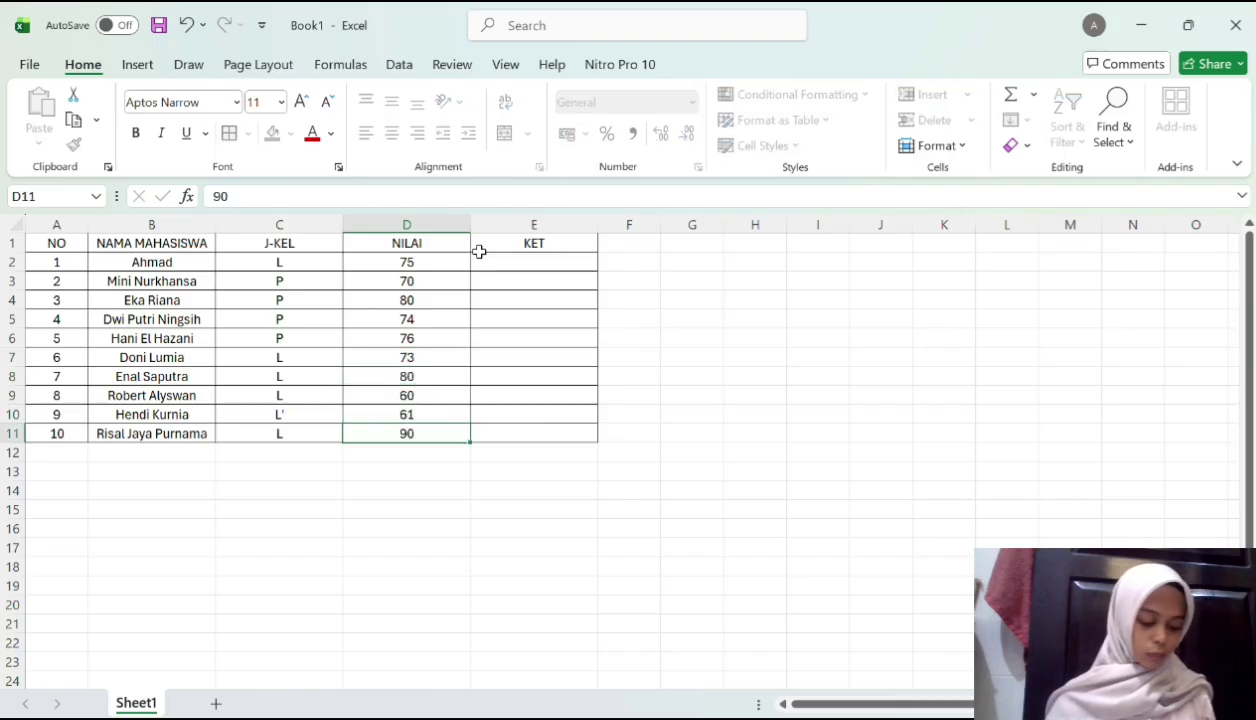
Enter LULUS in E2 and TIDAK LULUS in E3 of the KET column
key("Right")
key("BackSpace")
key("Up")
key("Up")
key("Up")
key("Up")
key("Up")
key("Up")
key("Up")
key("Up")
key("Up")
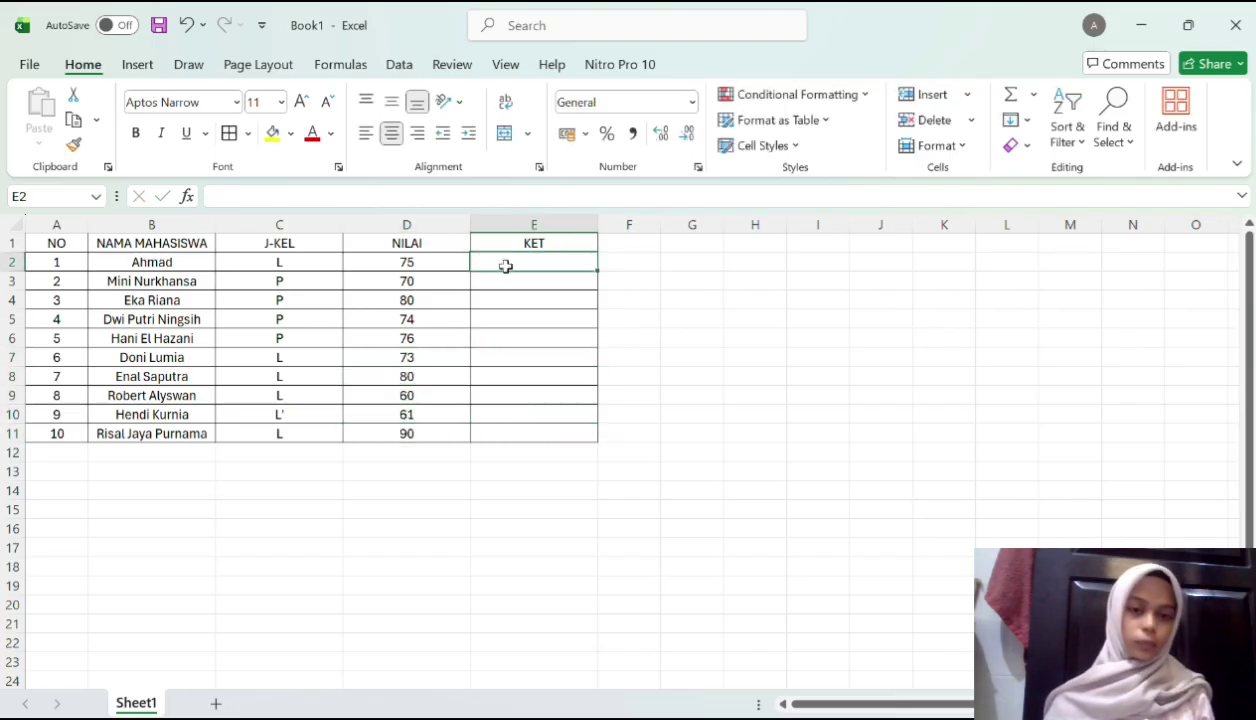
type("lulus")
key("BackSpace")
key("BackSpace")
key("BackSpace")
key("BackSpace")
key("BackSpace")
type("LULUS")
key("Return")
type("TIDAK LULUS")
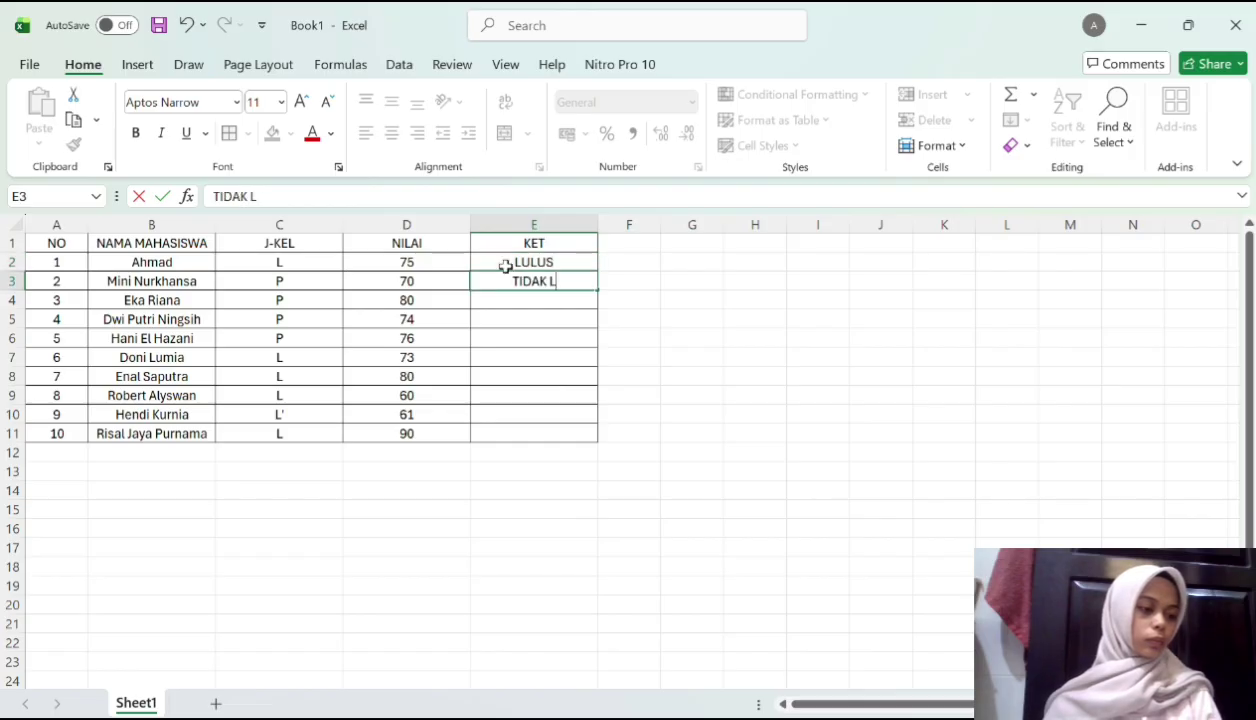
key("Return")
Complete the KET column with LULUS in E4, E6, E8 and E11, and TIDAK LULUS in E5, E7, E9 and E10
type("L")
key("Return")
type("T")
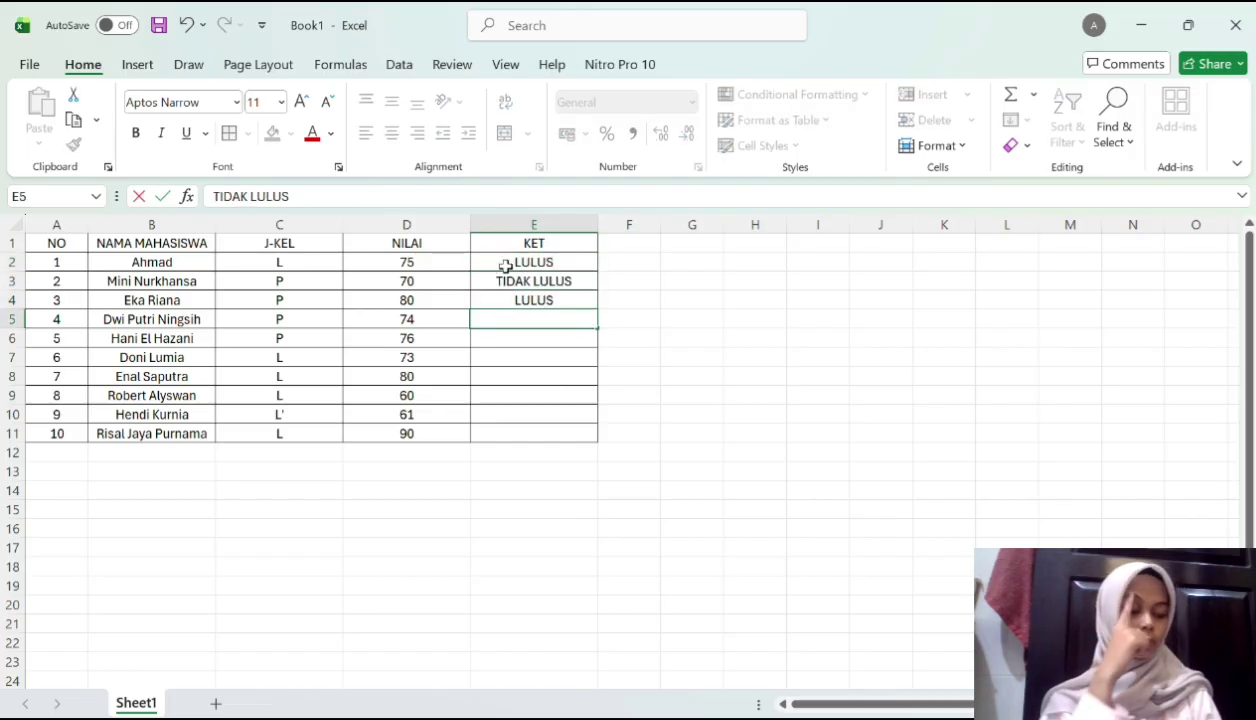
key("Return")
type("L")
key("Return")
type("T")
key("Return")
type("L")
key("Return")
type("T")
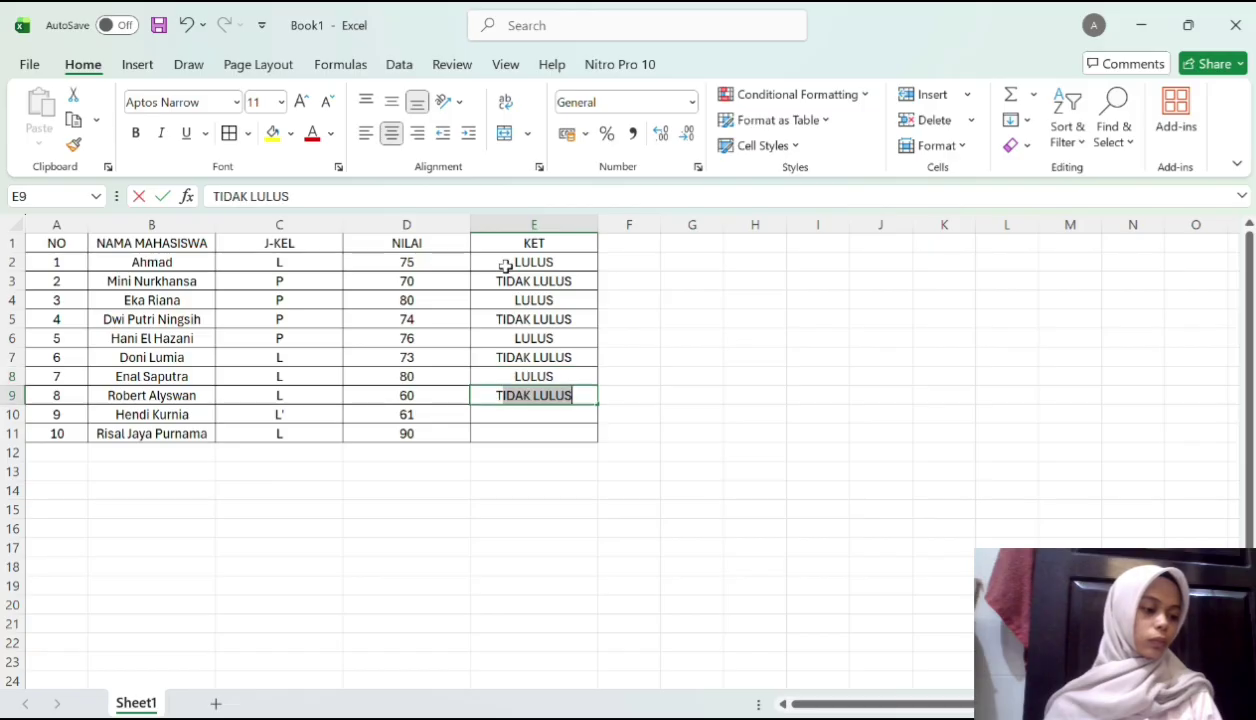
key("Return")
type("T")
key("Return")
type("L")
key("Return")
Merge and centre columns B to D separately in each row from 14 to 19 below the table
left_click(114, 471)
left_click_drag(114, 471, 370, 462)
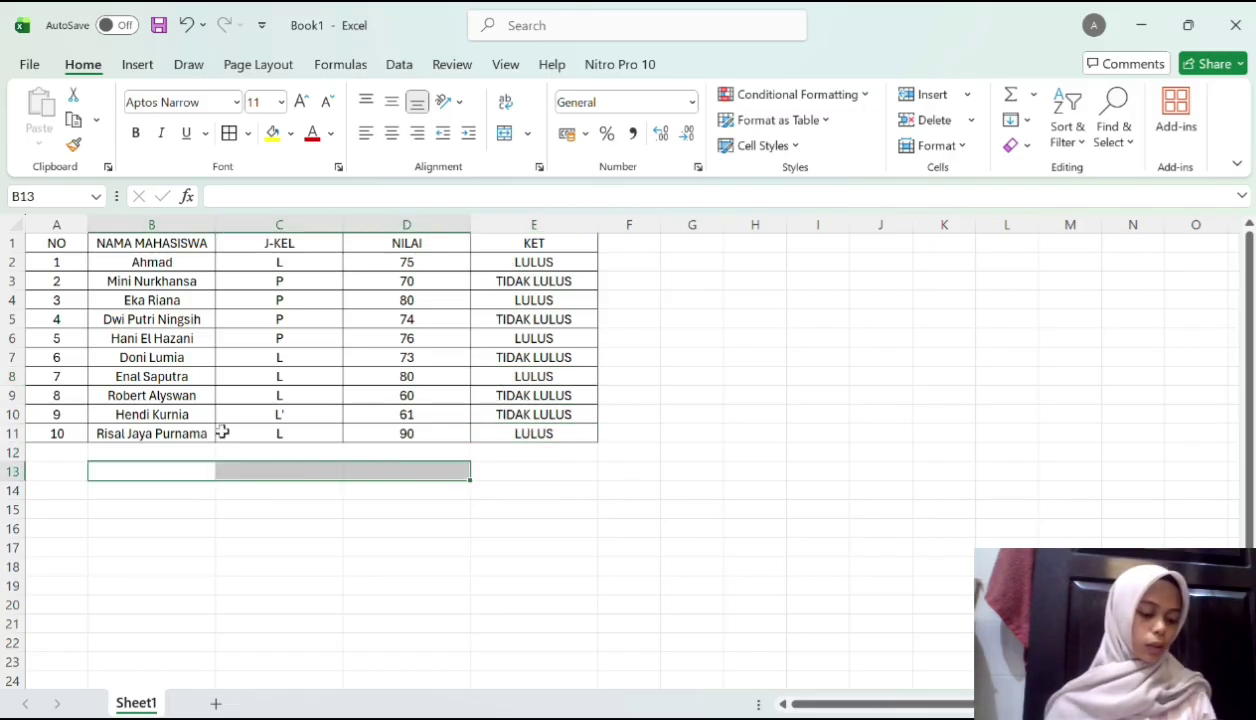
left_click(171, 492)
left_click_drag(171, 496, 430, 490)
left_click(505, 133)
left_click_drag(188, 508, 430, 509)
left_click(505, 133)
left_click_drag(160, 528, 430, 528)
left_click(505, 133)
left_click_drag(160, 547, 430, 547)
left_click(505, 133)
left_click_drag(202, 566, 430, 566)
left_click(505, 133)
left_click_drag(182, 586, 430, 586)
left_click(507, 133)
Enter the label "Jumlah Average" in the merged cell B14
left_click(164, 488)
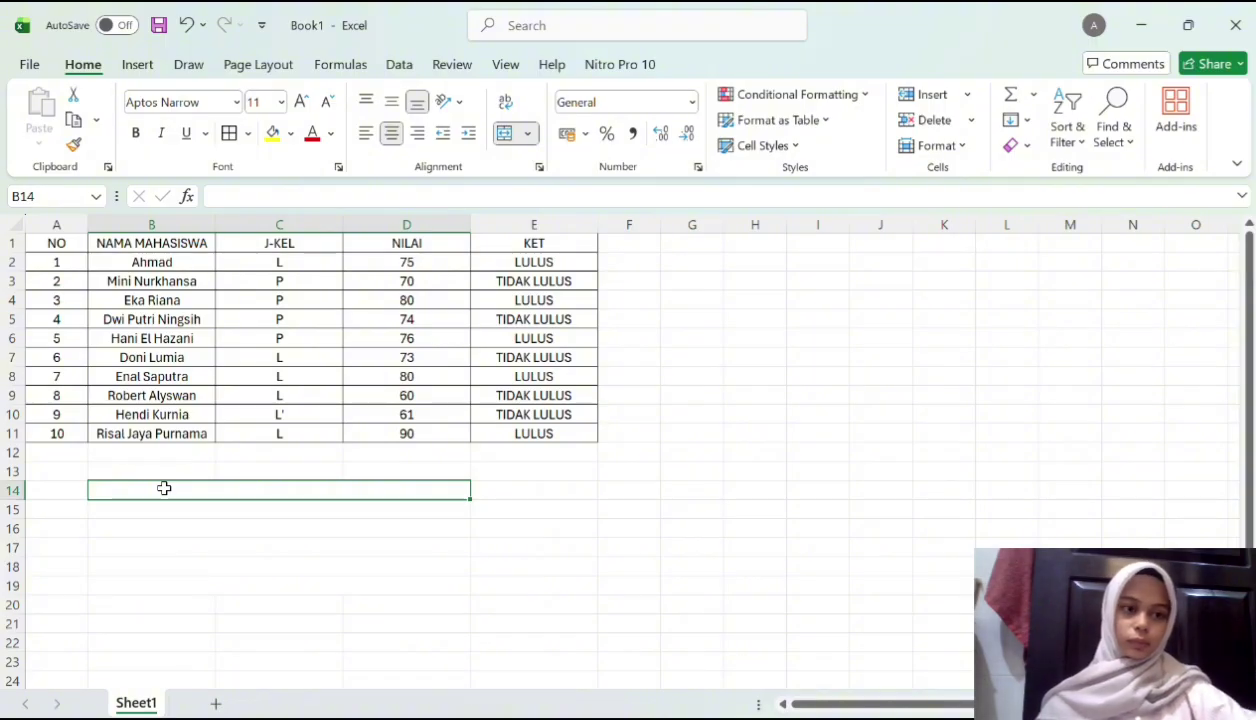
type("jU")
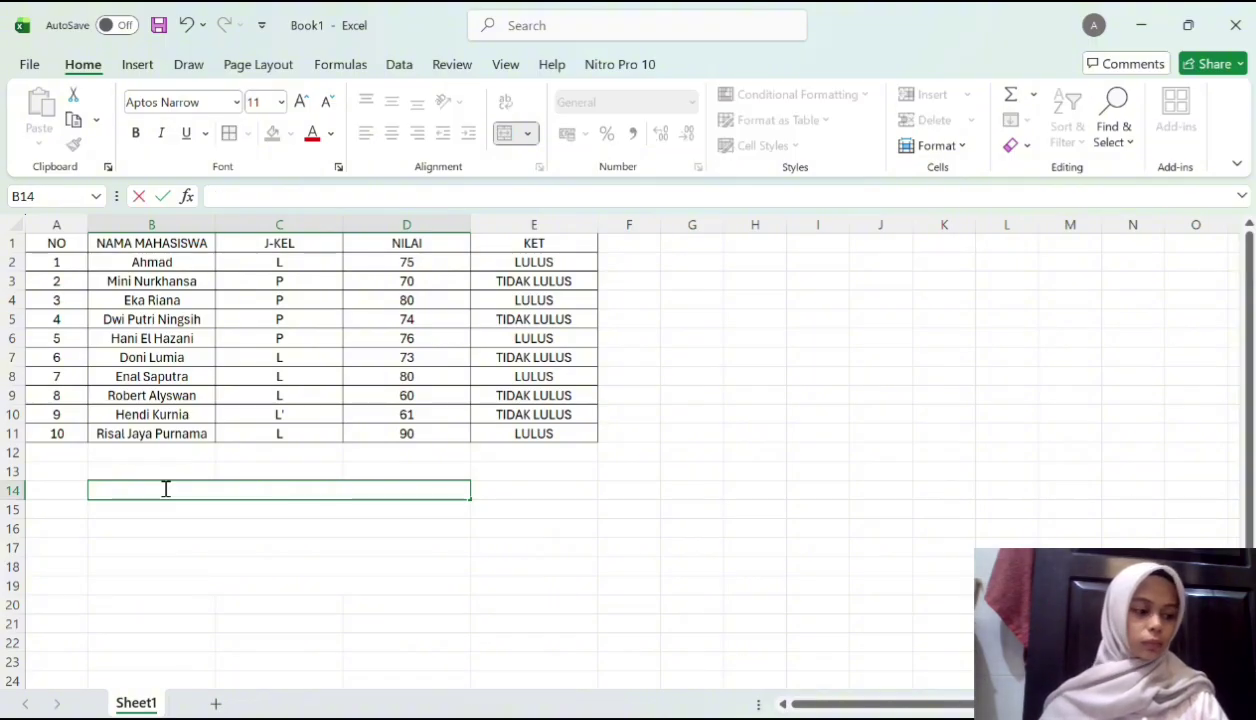
type("Jumlah Average")
key("Return")
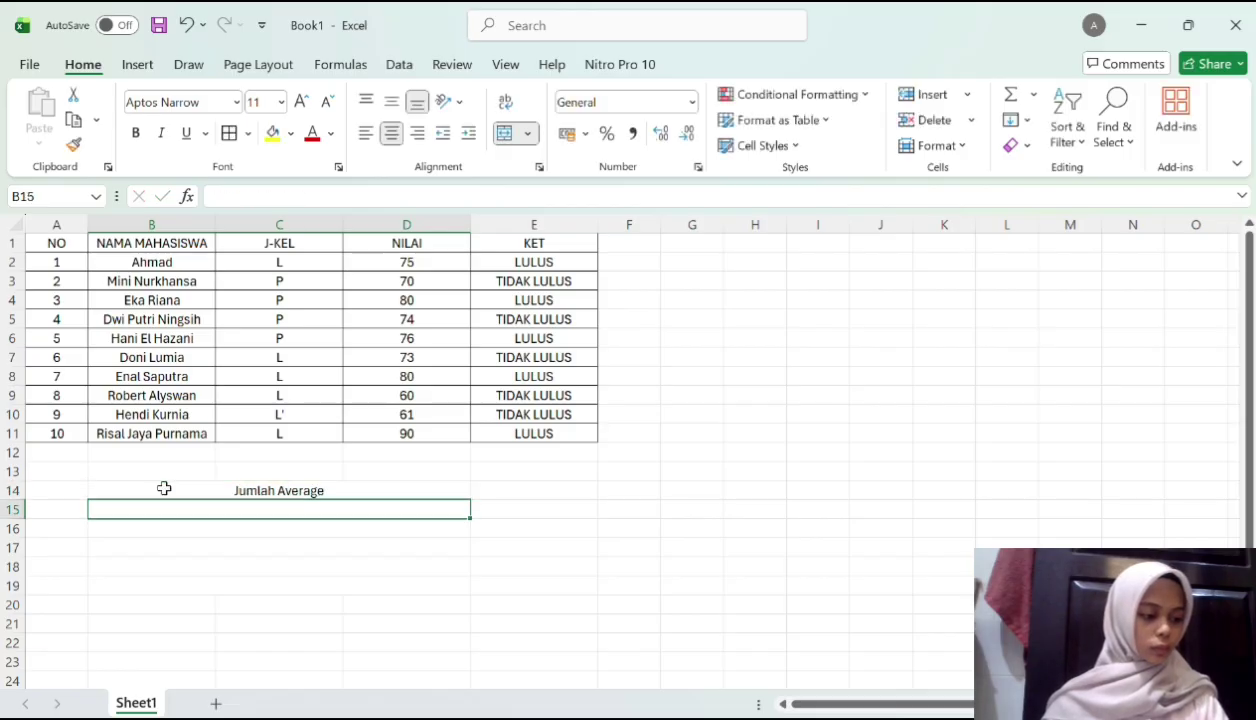
Enter the label "Jumlah Mahasiswa yang LULUS" in the merged cell B15
type("Jumlah Maha")
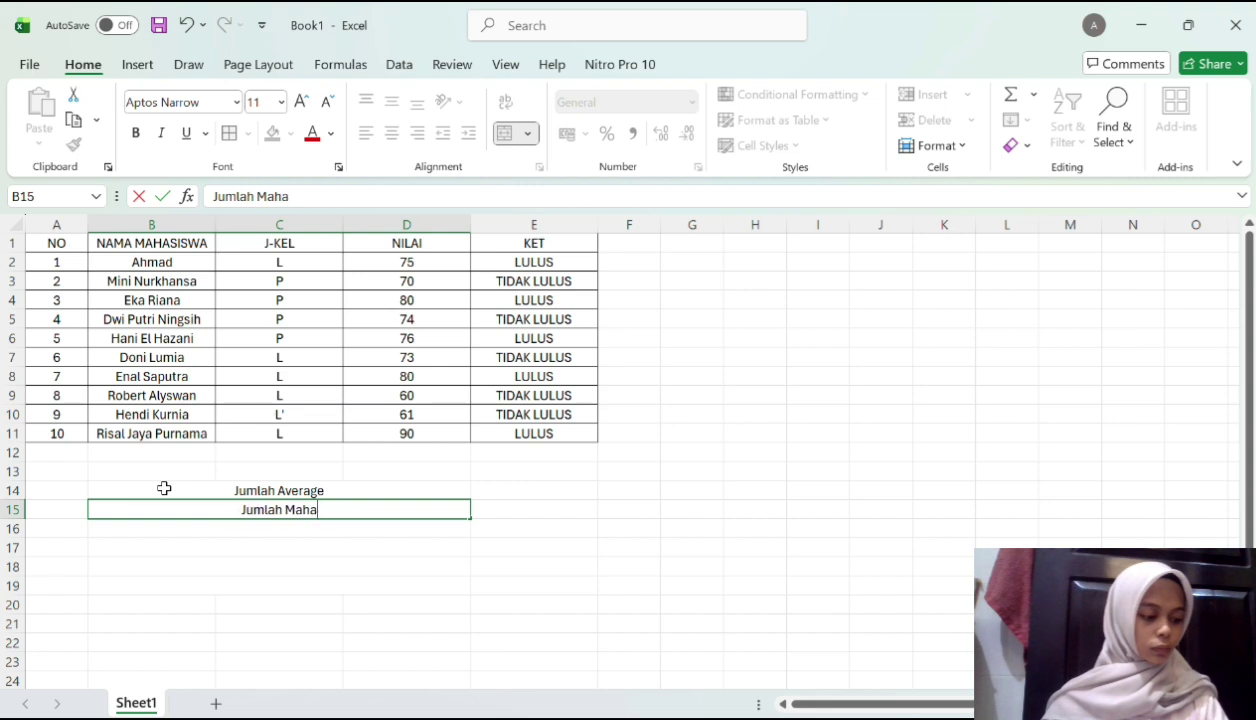
type("siswa Yan")
key("BackSpace")
key("BackSpace")
key("BackSpace")
key("BackSpace")
type("yang")
key("BackSpace")
key("BackSpace")
key("BackSpace")
key("BackSpace")
type("yang L")
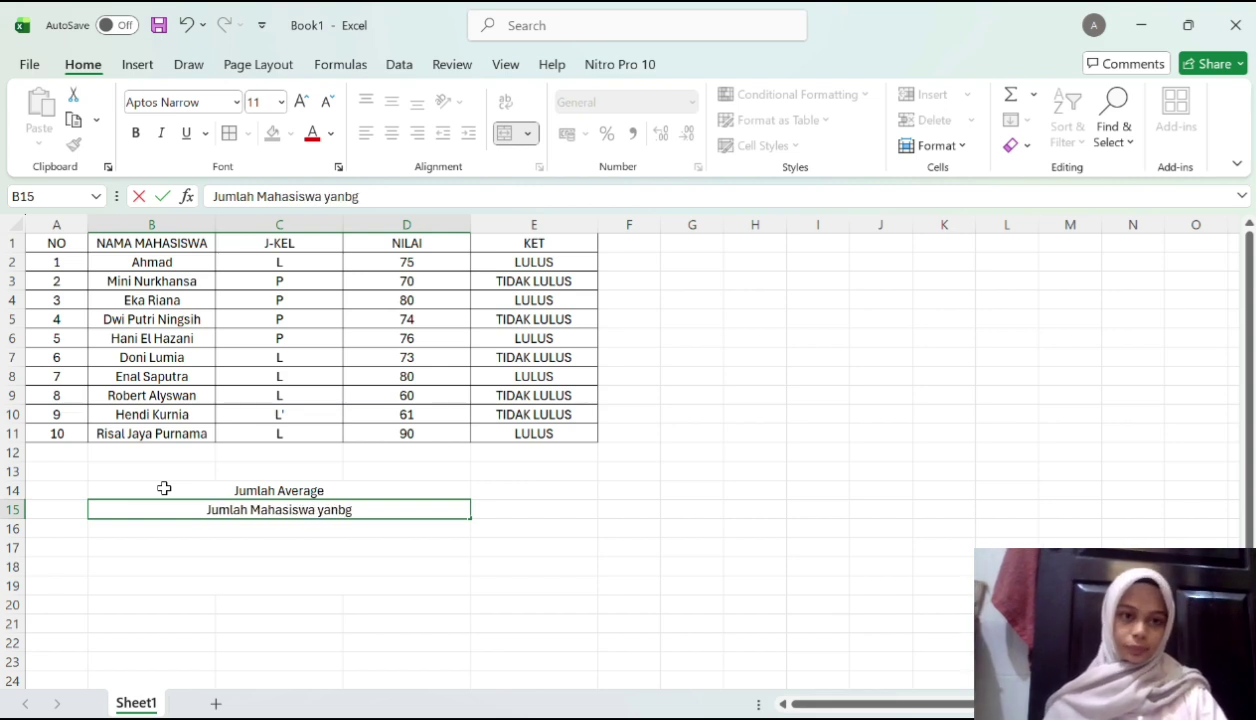
type("ULUS")
key("Return")
Enter the label "Jumlah Mahasiswa yang TIDAK LULUS" in the merged cell B16
type("JUM")
key("BackSpace")
key("BackSpace")
type("umlah Mahas")
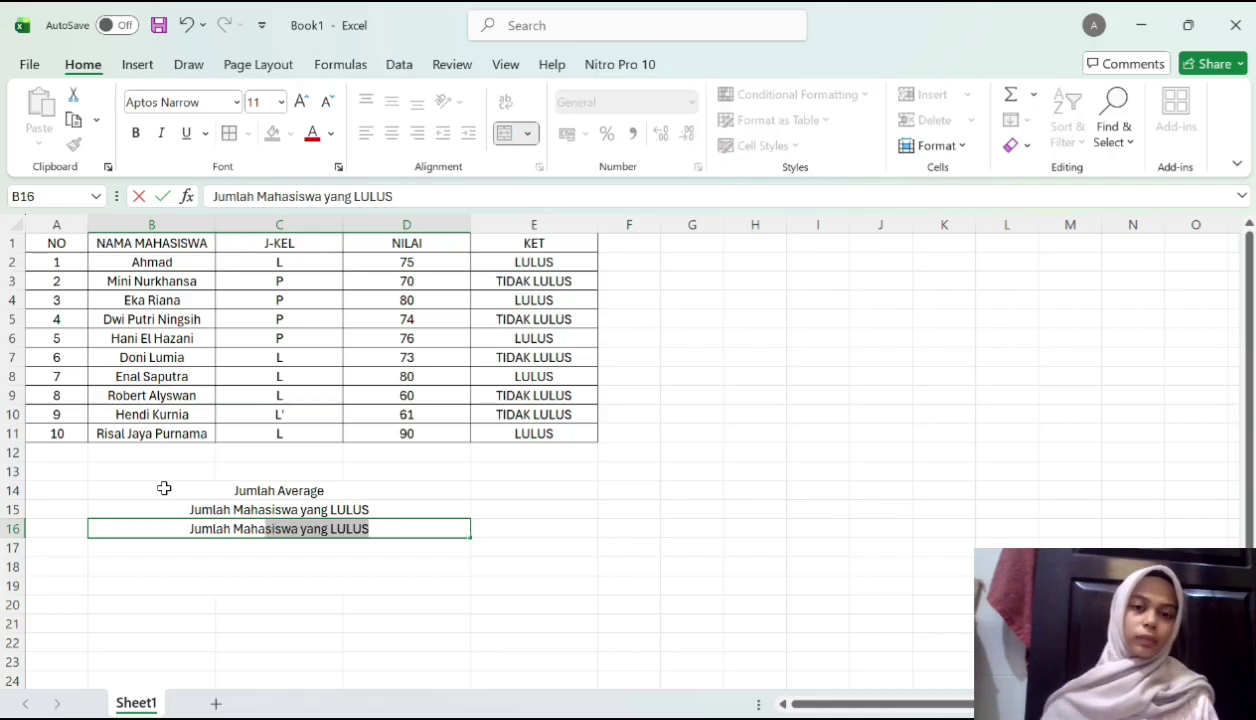
type("iswa yang ")
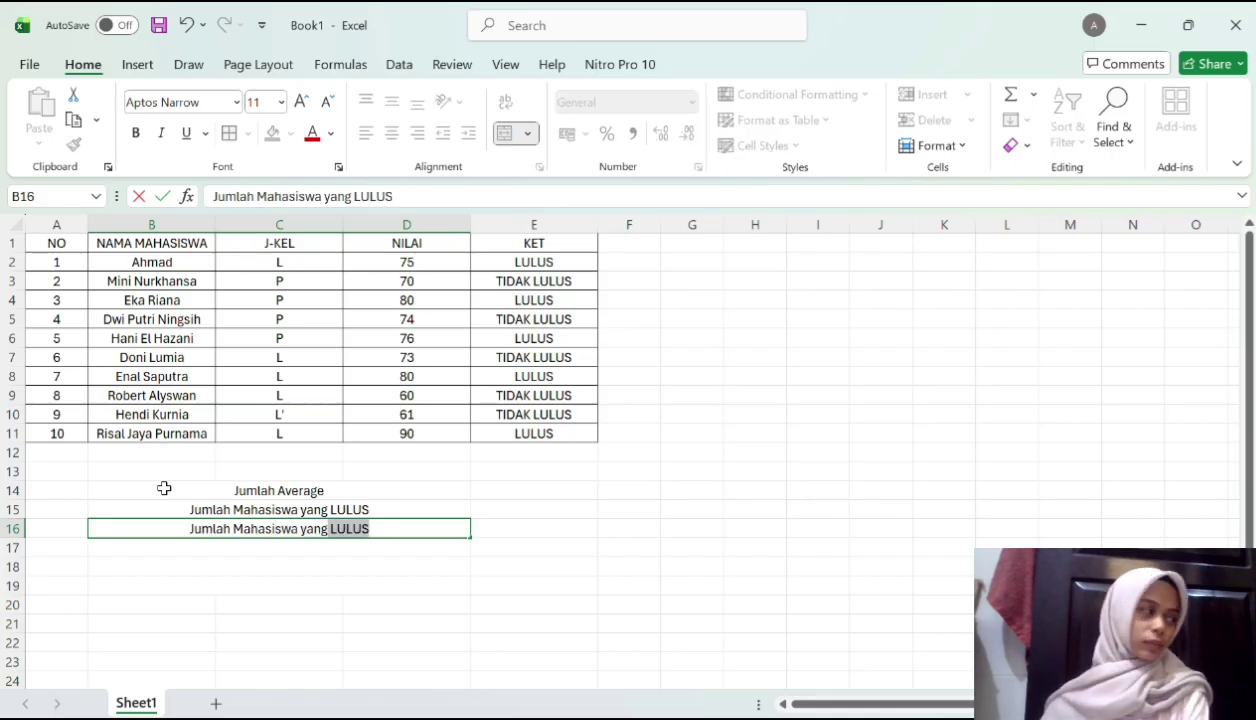
type("TIDAK LULUS")
key("Return")
Enter the label "Jumlah Mahasiswa Laki-laki yang LULUS" in the merged cell B17
type("Ju")
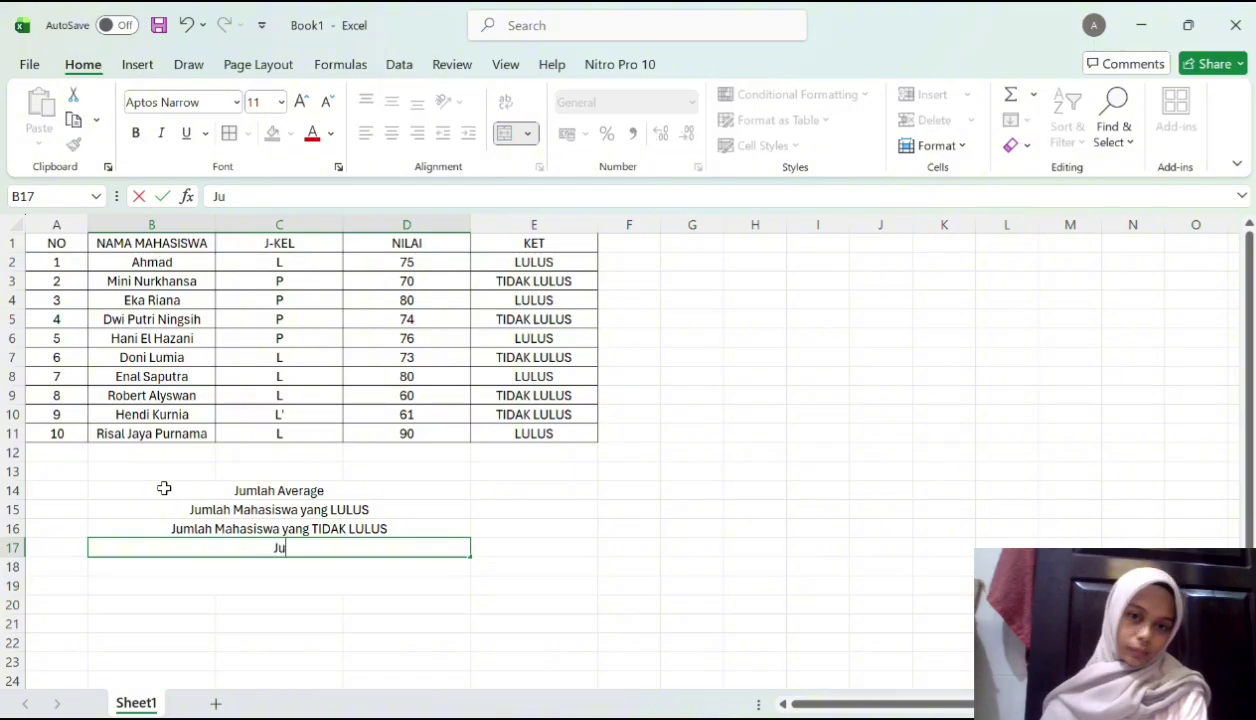
type("mlah Mahas")
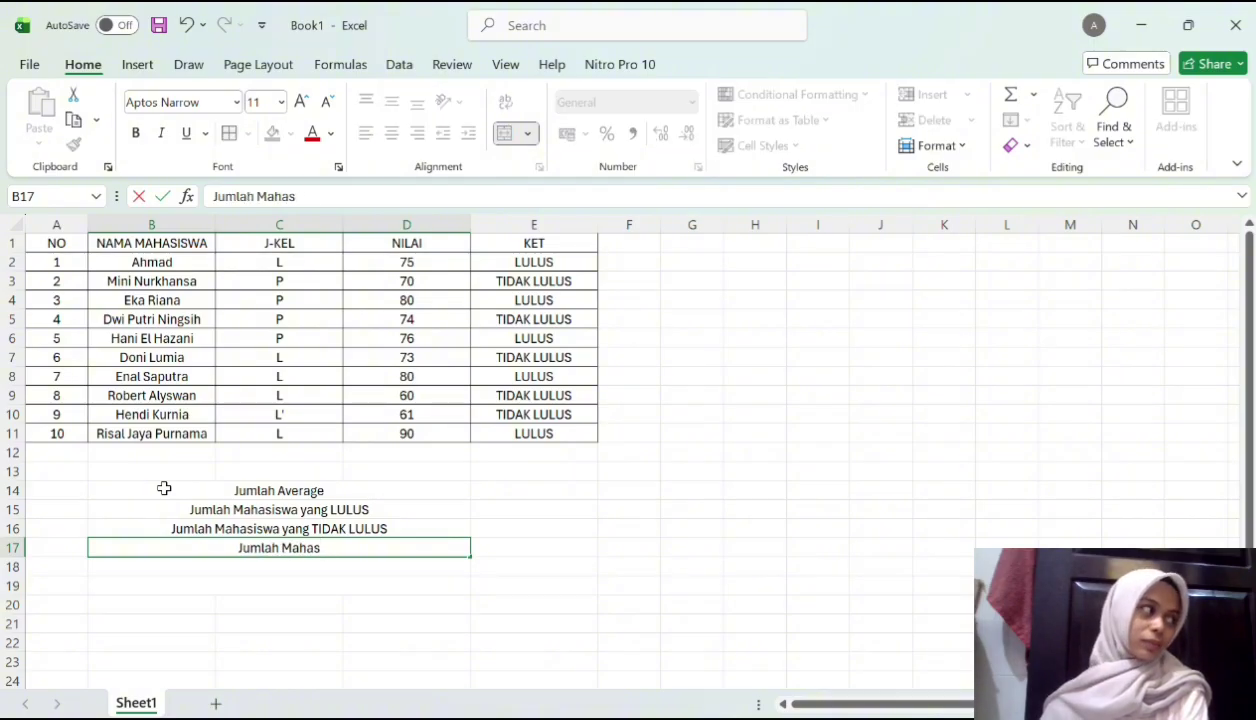
type("iswa Laki-laki")
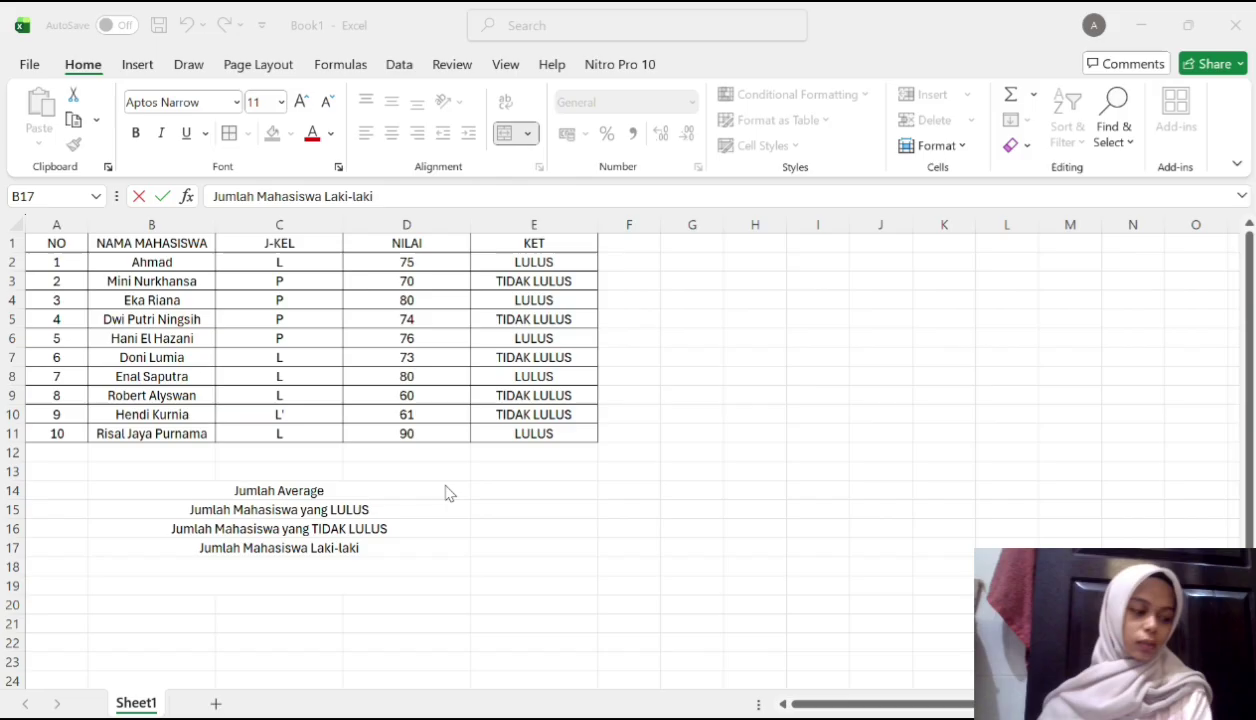
left_click(391, 550)
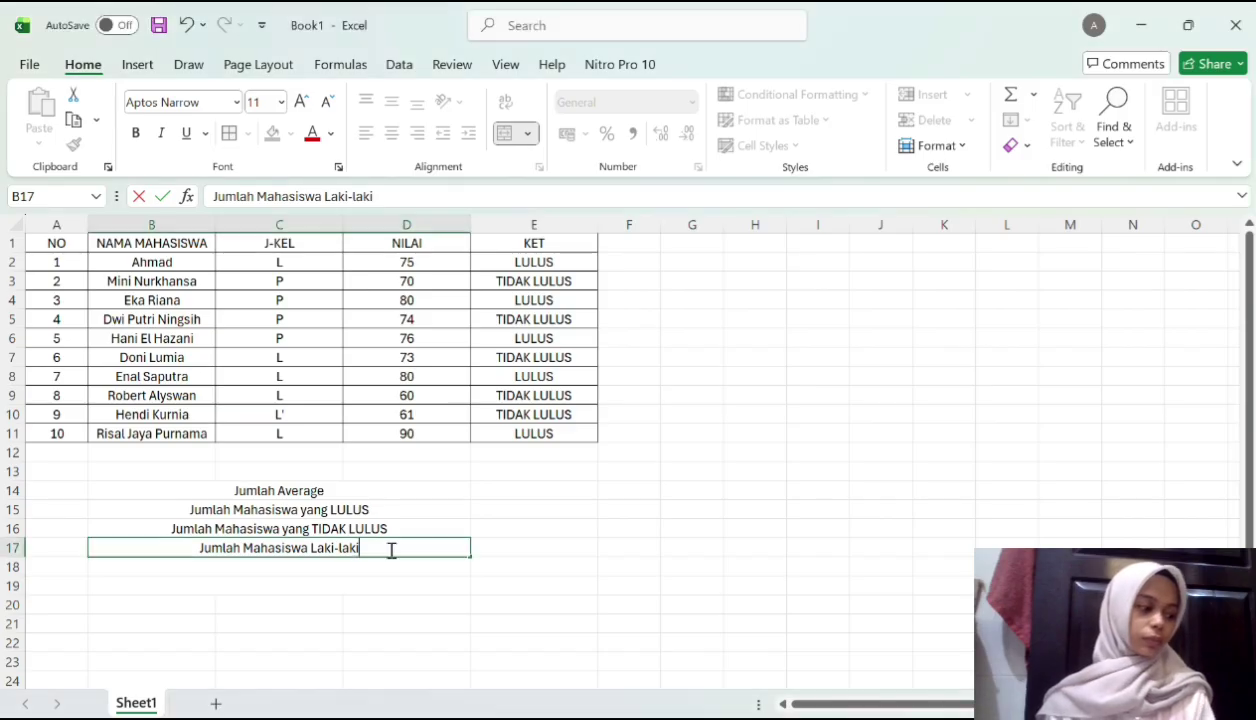
type("yang LULUS")
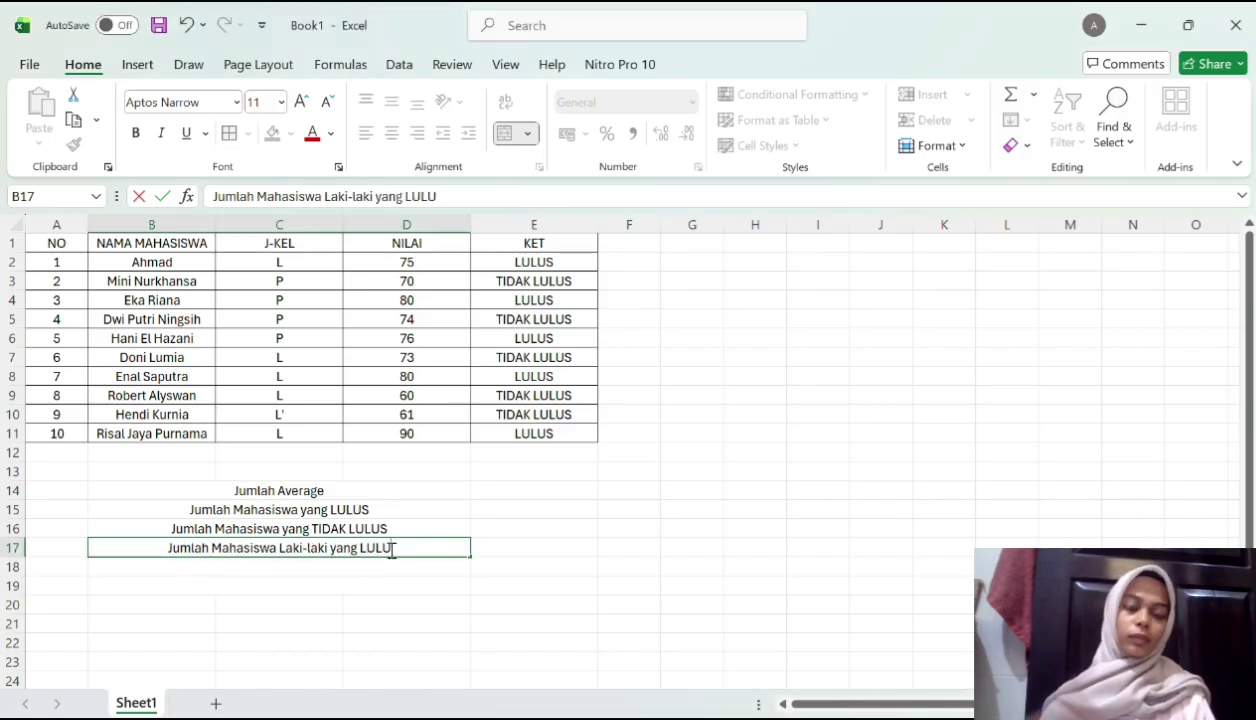
key("Return")
Enter the labels "Jumlah Mahasiswa Laki-laki yang TIDAK LULUS" in B18 and "Jumlah Mahasiswa Perempuan yang LULUS" in B19
type("Jumlah Mahasiswa")
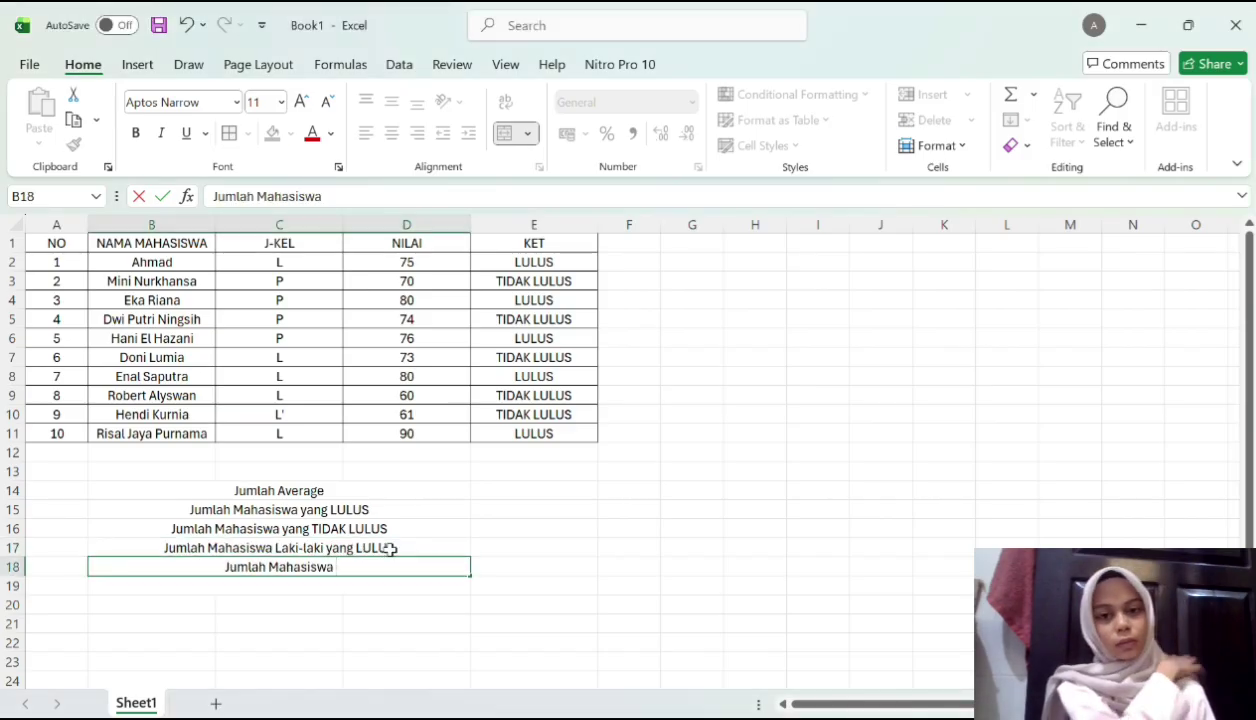
type(" Laki-laki ya")
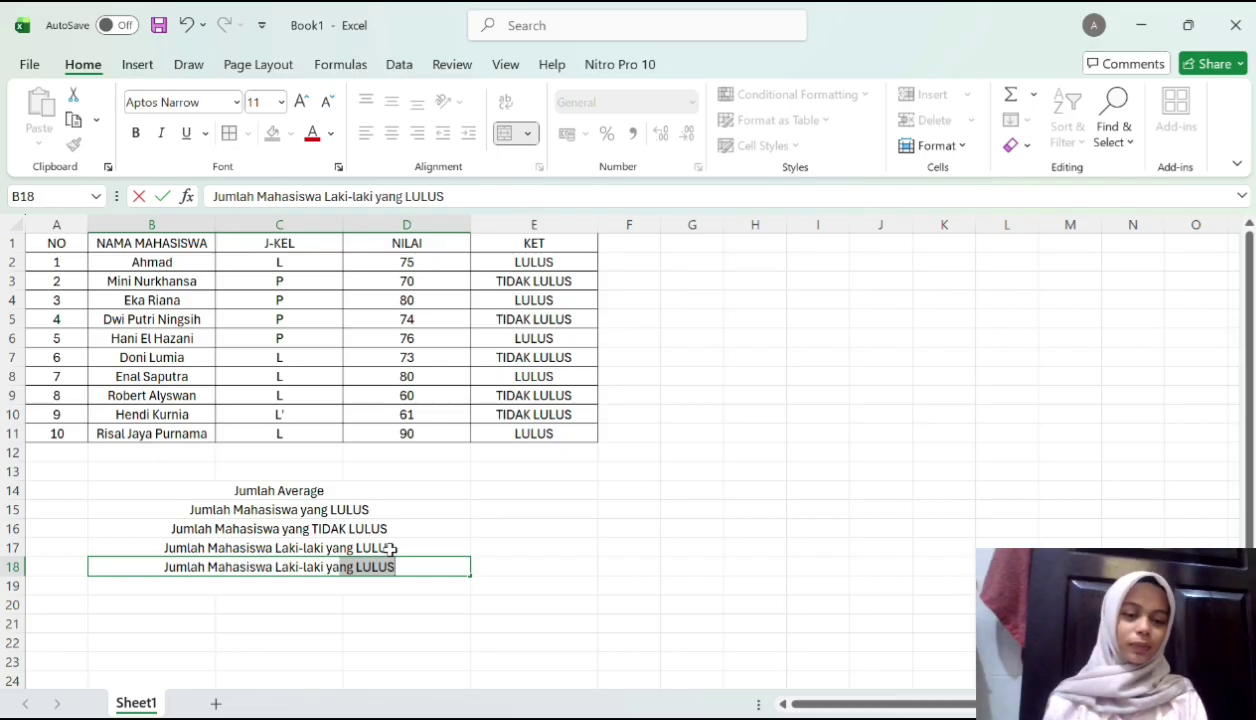
type("ng TIDAK LULUS")
key("Return")
type("Jumlah Mahasiswa Pere")
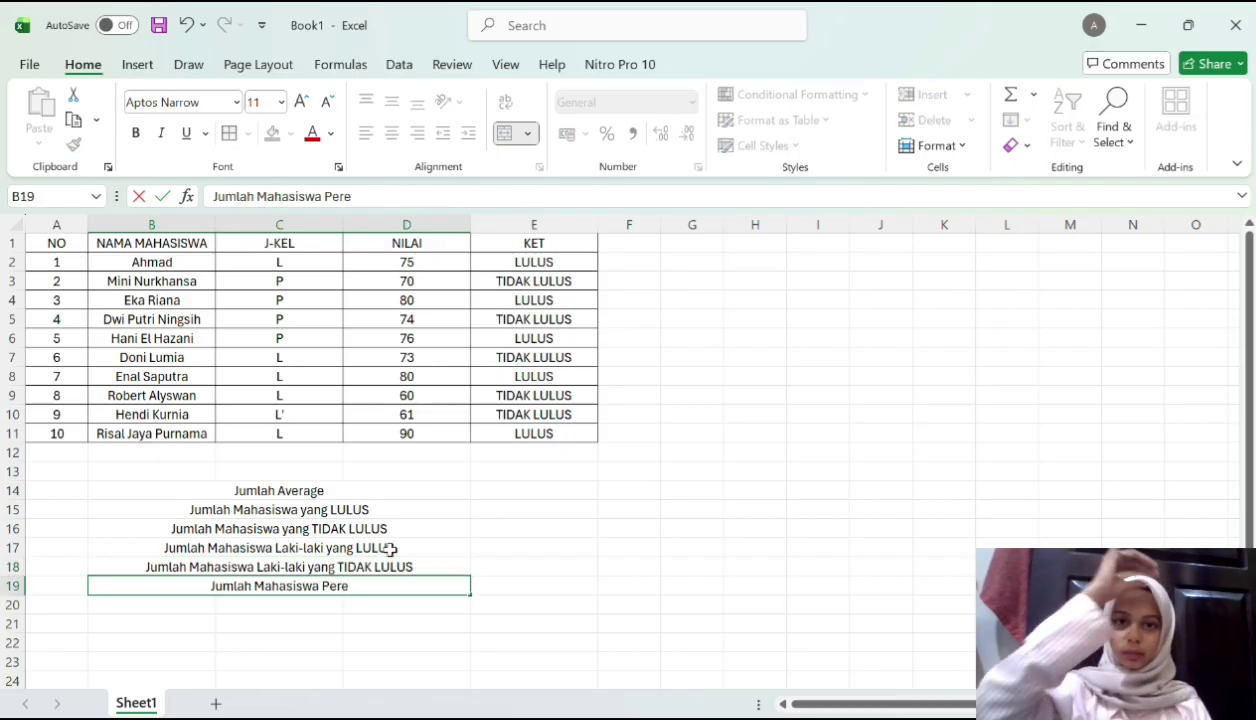
type("mpuan yang LULUS")
key("Return")
Merge and centre B20 to D20 and enter the label "Jumlah Mahasiswa Perempuan yang TIDAK LULUS" there
type("Jumlah M")
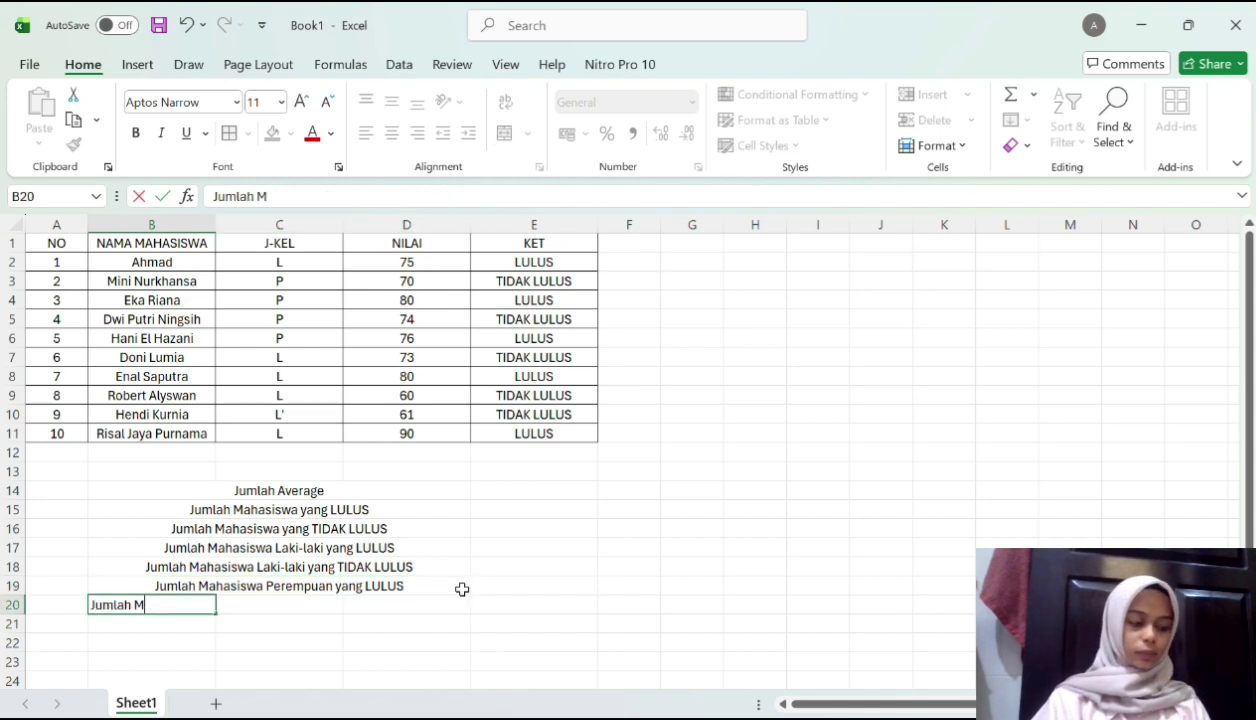
left_click(247, 605)
left_click_drag(190, 605, 348, 605)
left_click(505, 133)
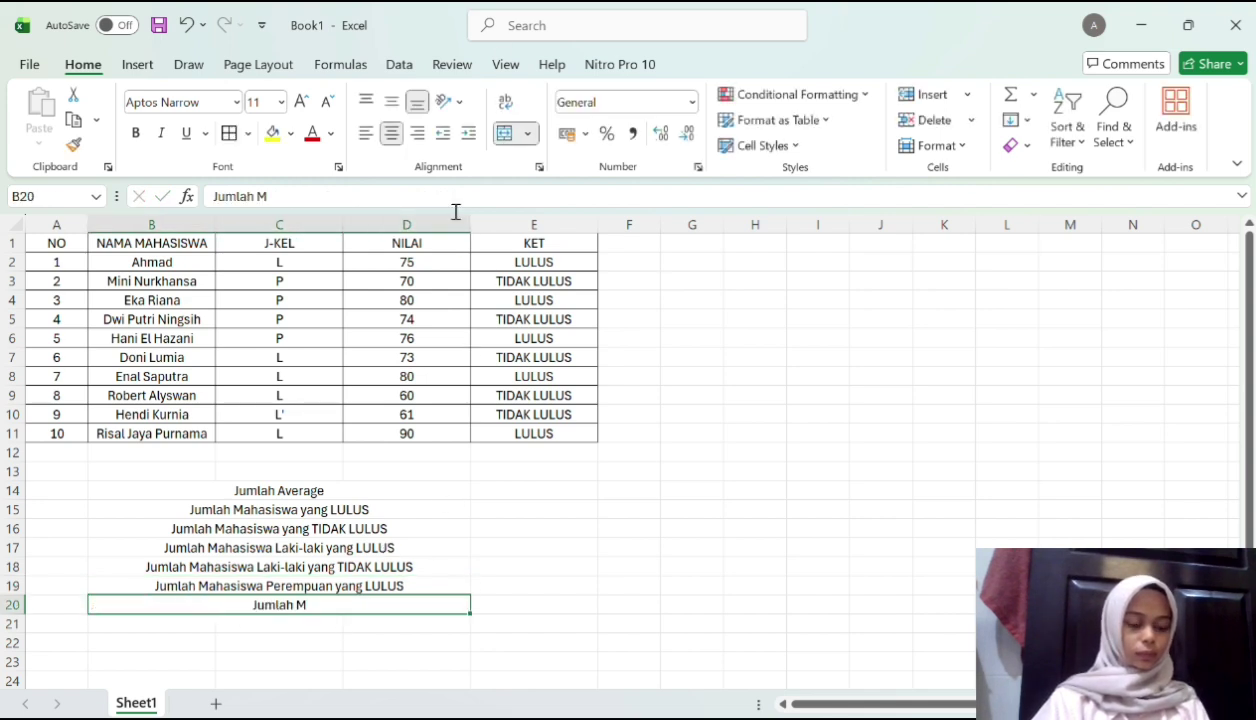
double_click(318, 604)
type("ahasiswa")
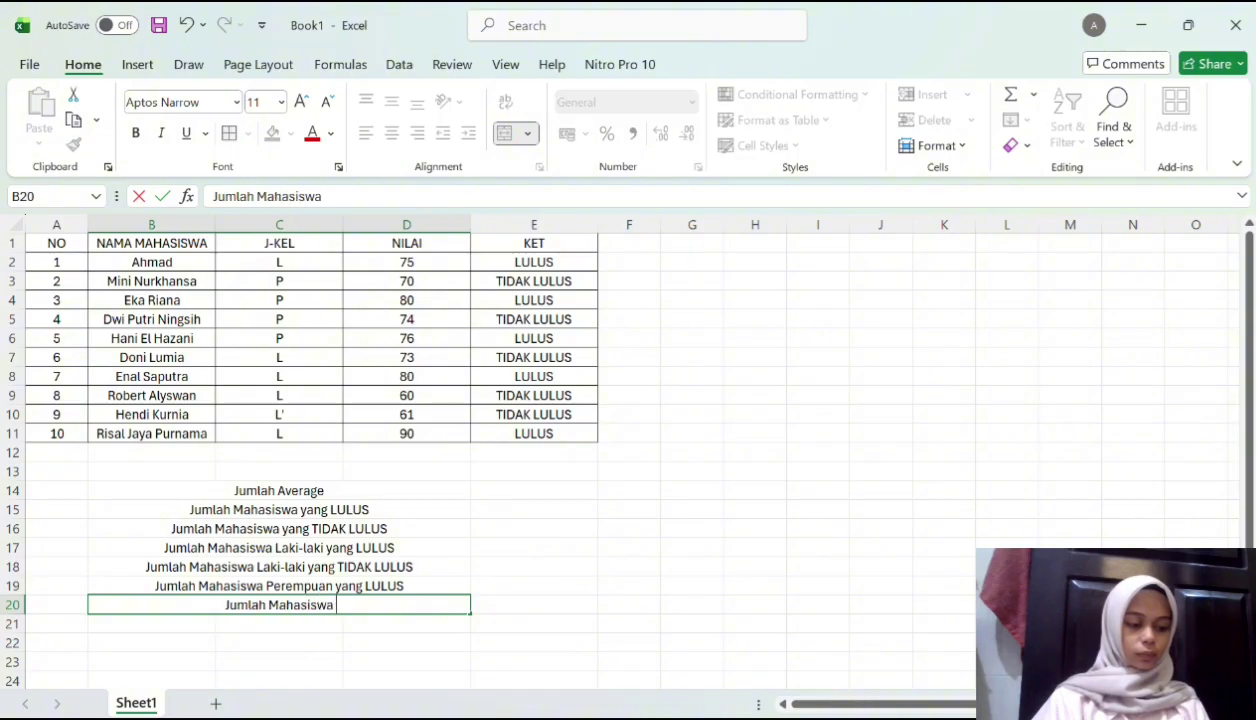
type(" Perempuan yang TIDAK LULUS")
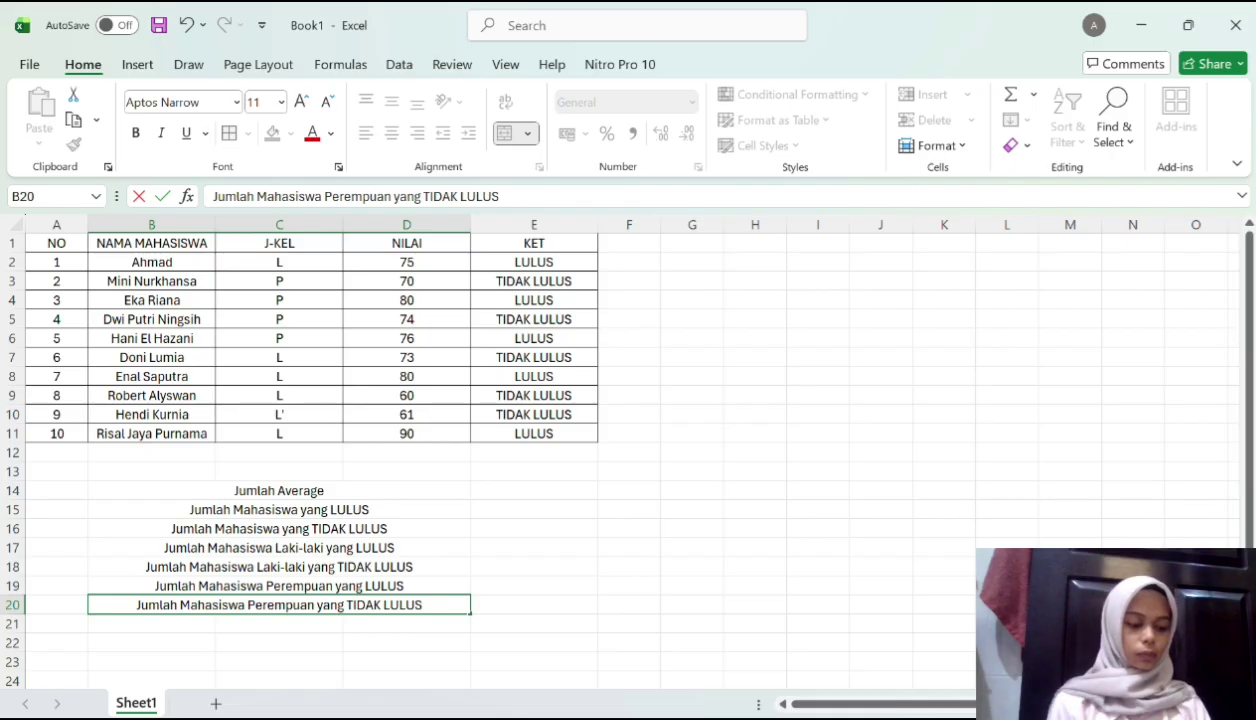
Left-align the summary labels in rows 14 to 20 below the table
left_click_drag(166, 488, 200, 605)
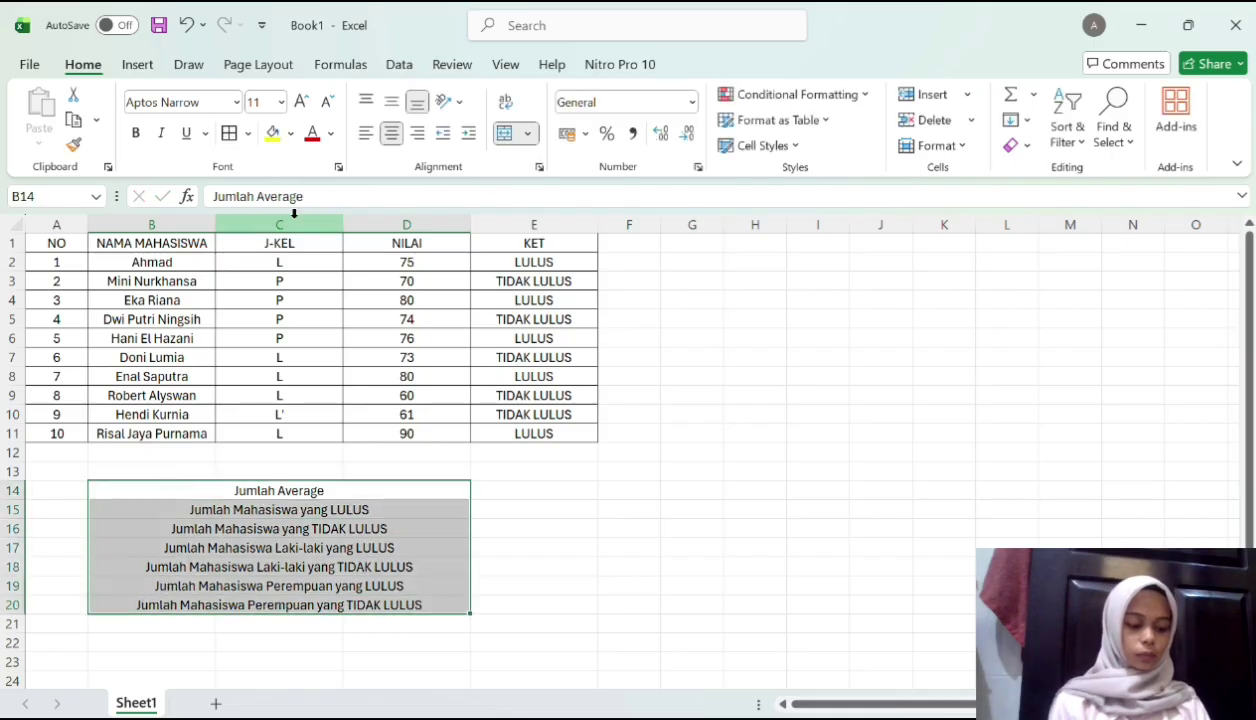
left_click(366, 133)
left_click(530, 508)
Calculate the average of the NILAI scores in E14 with =AVERAGE(D2:D11) and centre cells E14 to E20
left_click(525, 489)
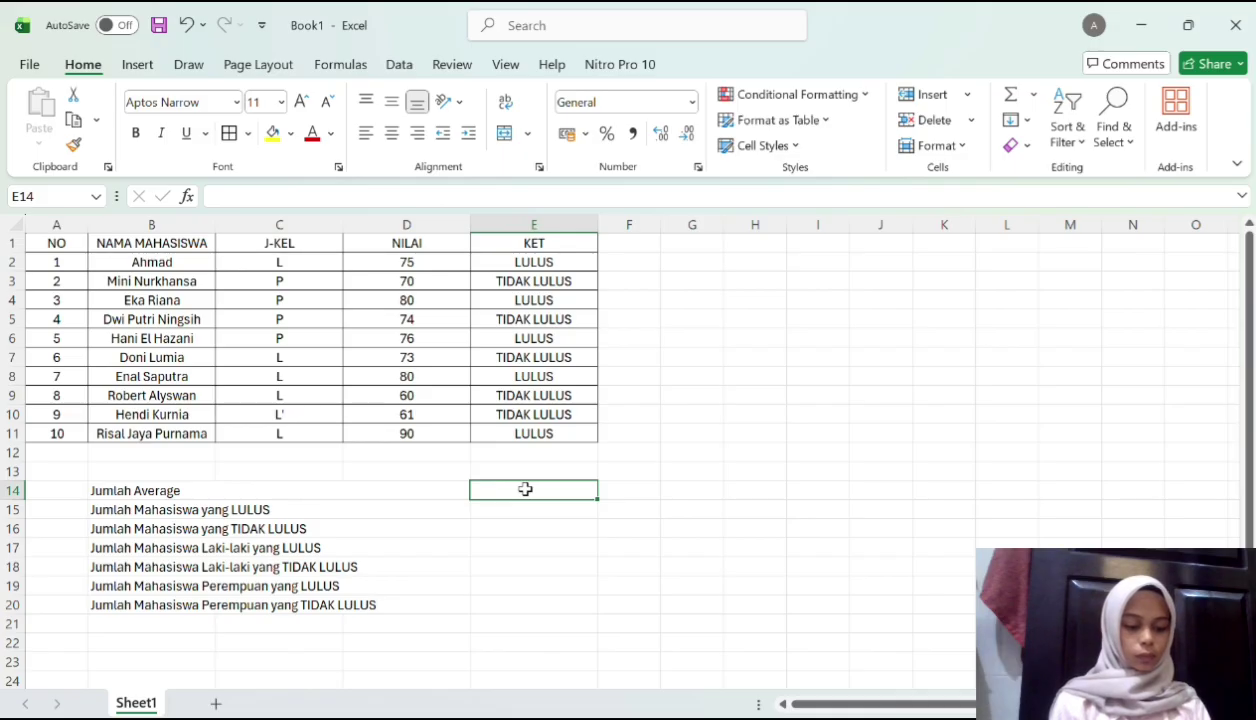
type("=aVE")
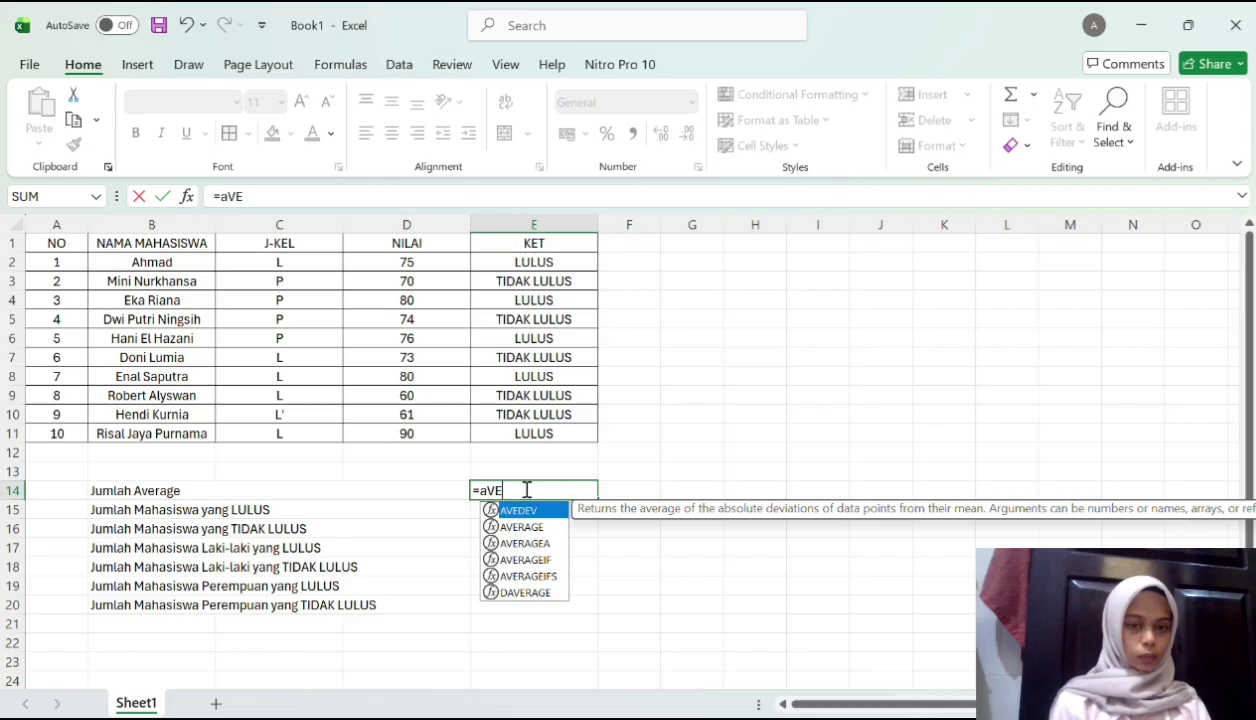
double_click(523, 521)
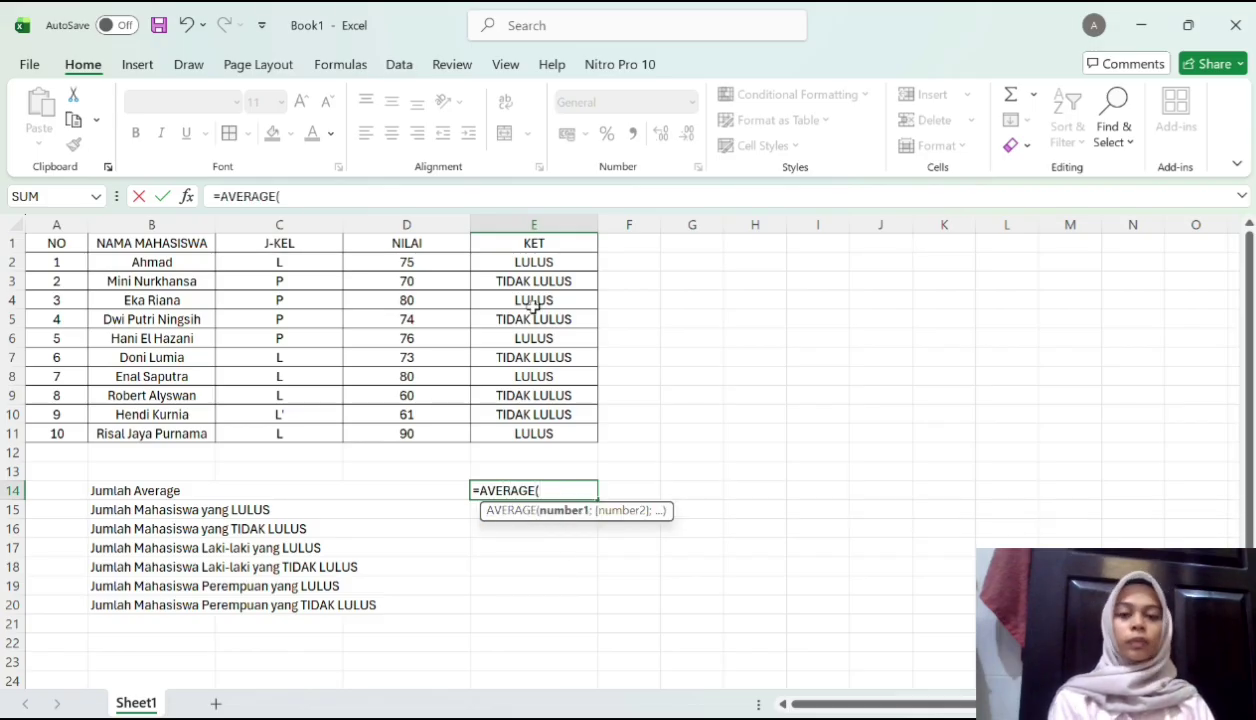
left_click_drag(430, 262, 437, 426)
key("Return")
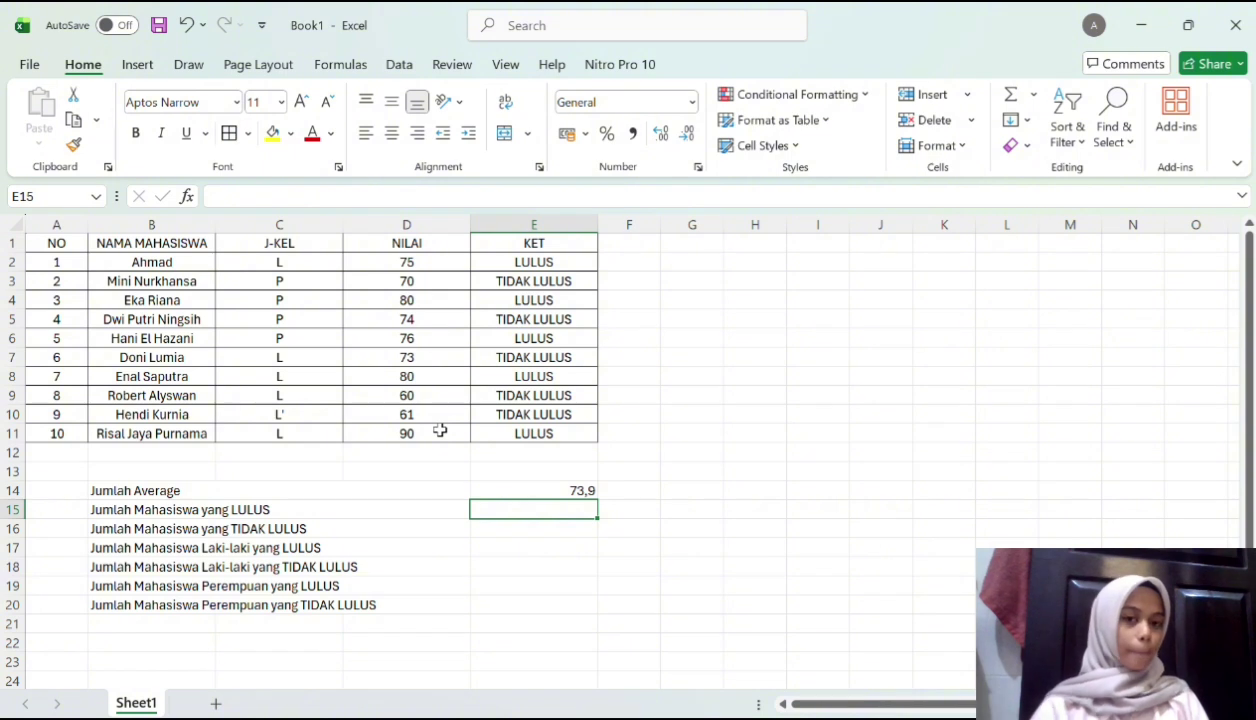
left_click_drag(494, 493, 513, 595)
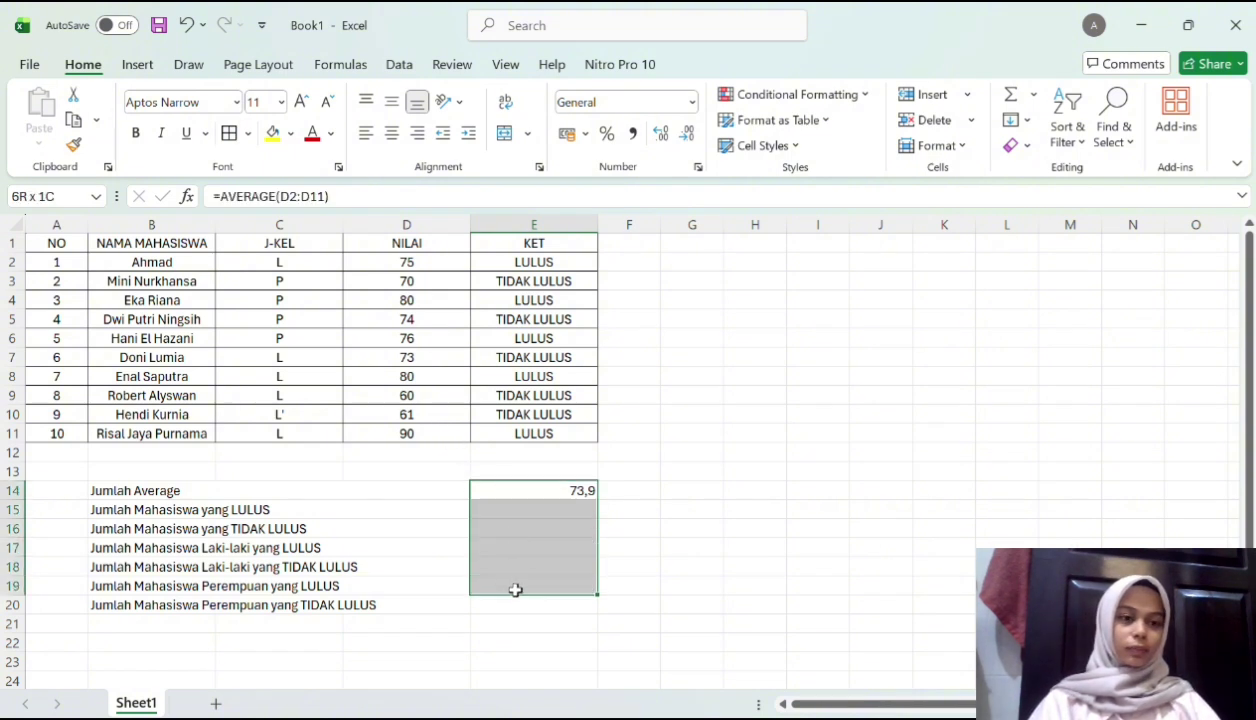
left_click(391, 133)
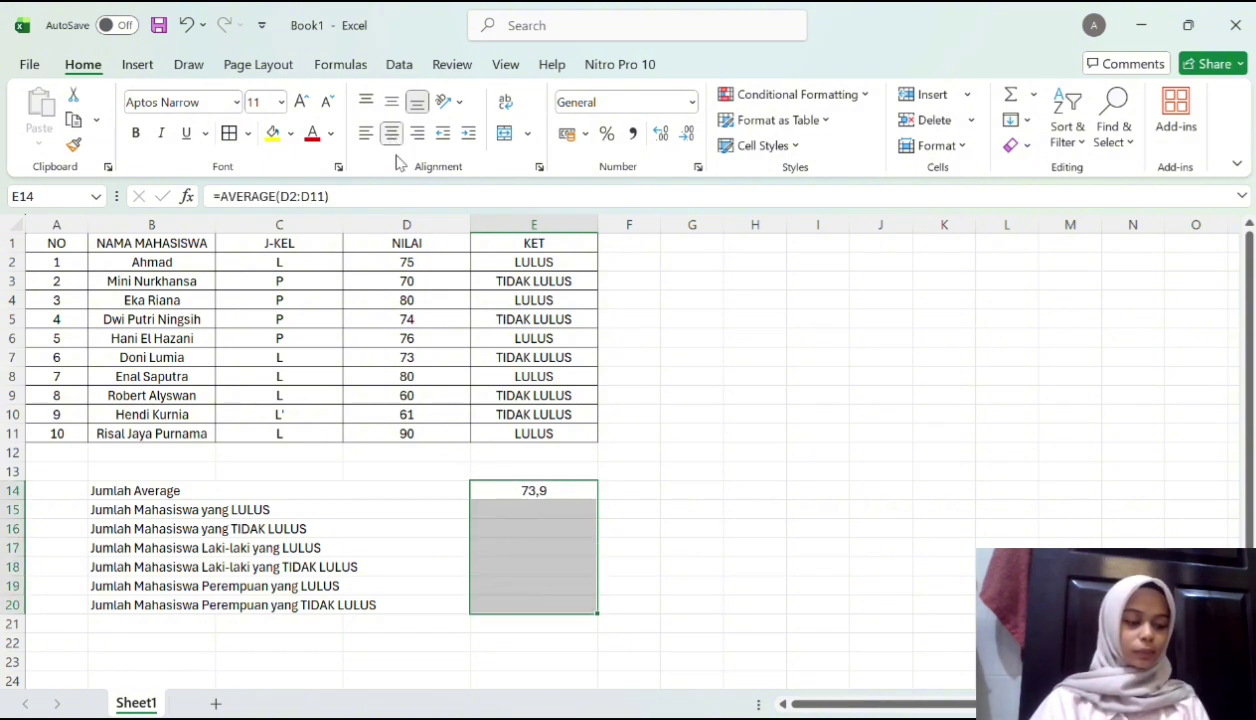
Count the students who passed in E15 with the formula =COUNTIF(E2:E11;"LULUS")
left_click(524, 509)
type("=")
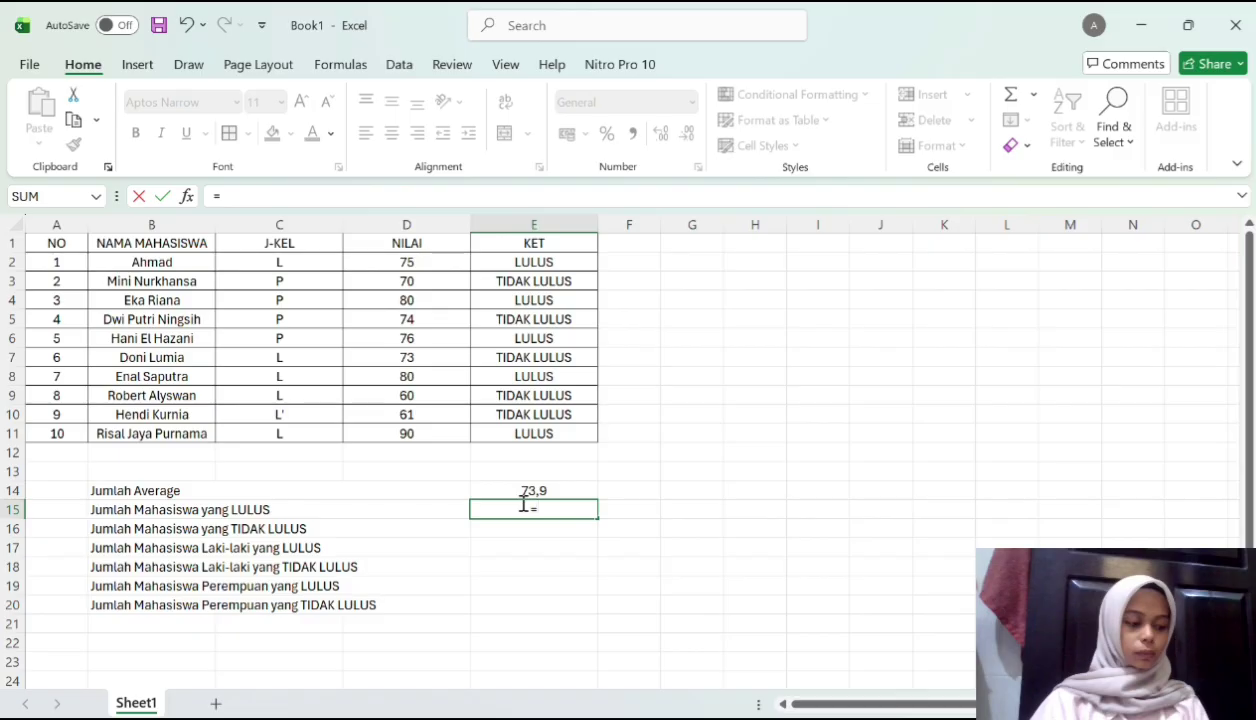
type("COUN")
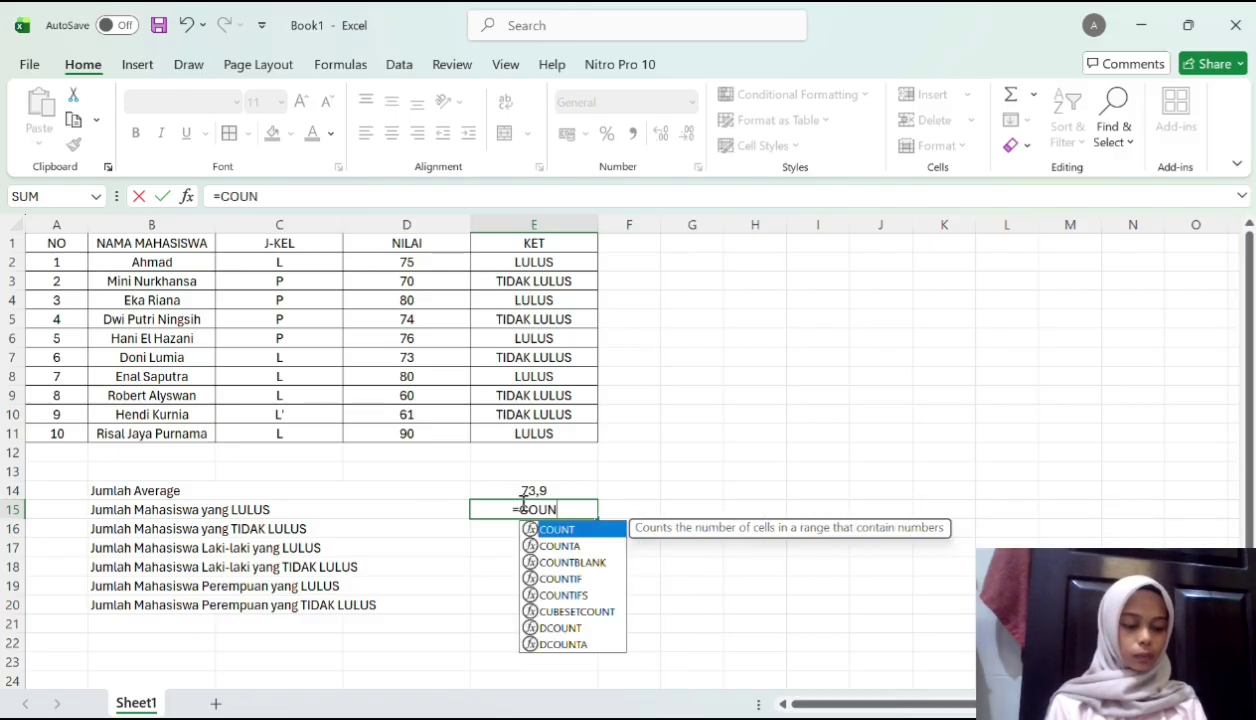
type("TIF")
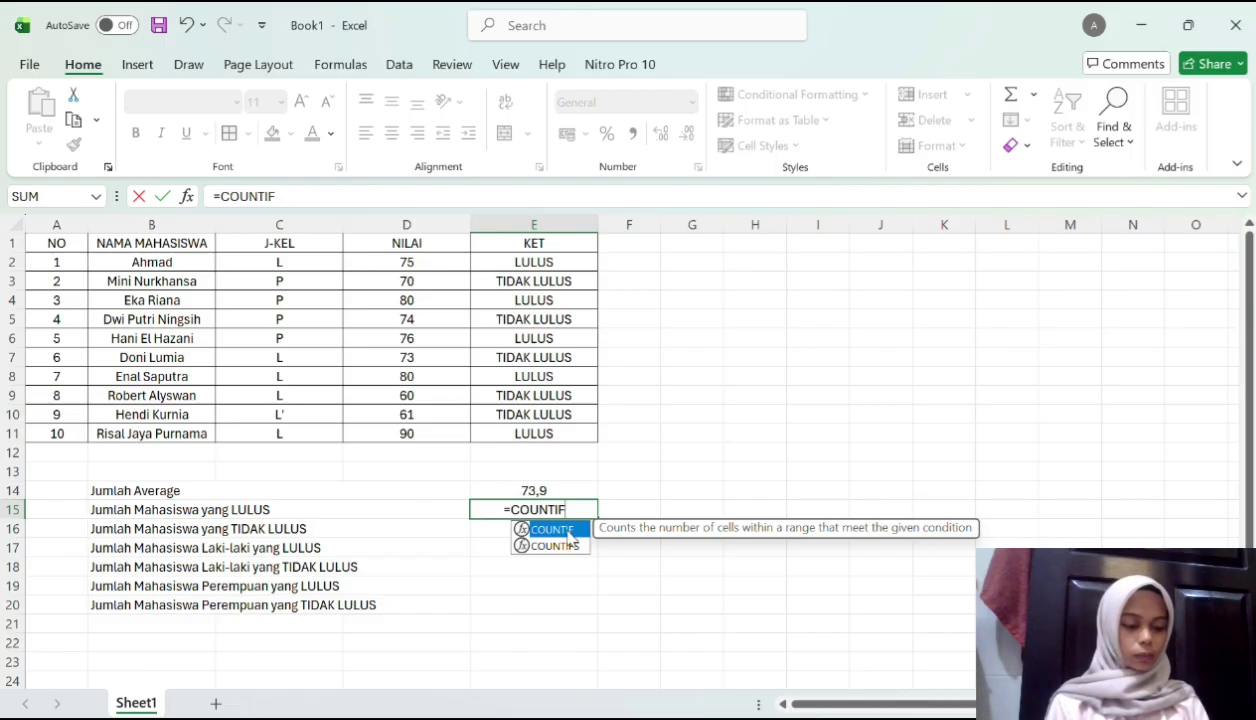
double_click(569, 535)
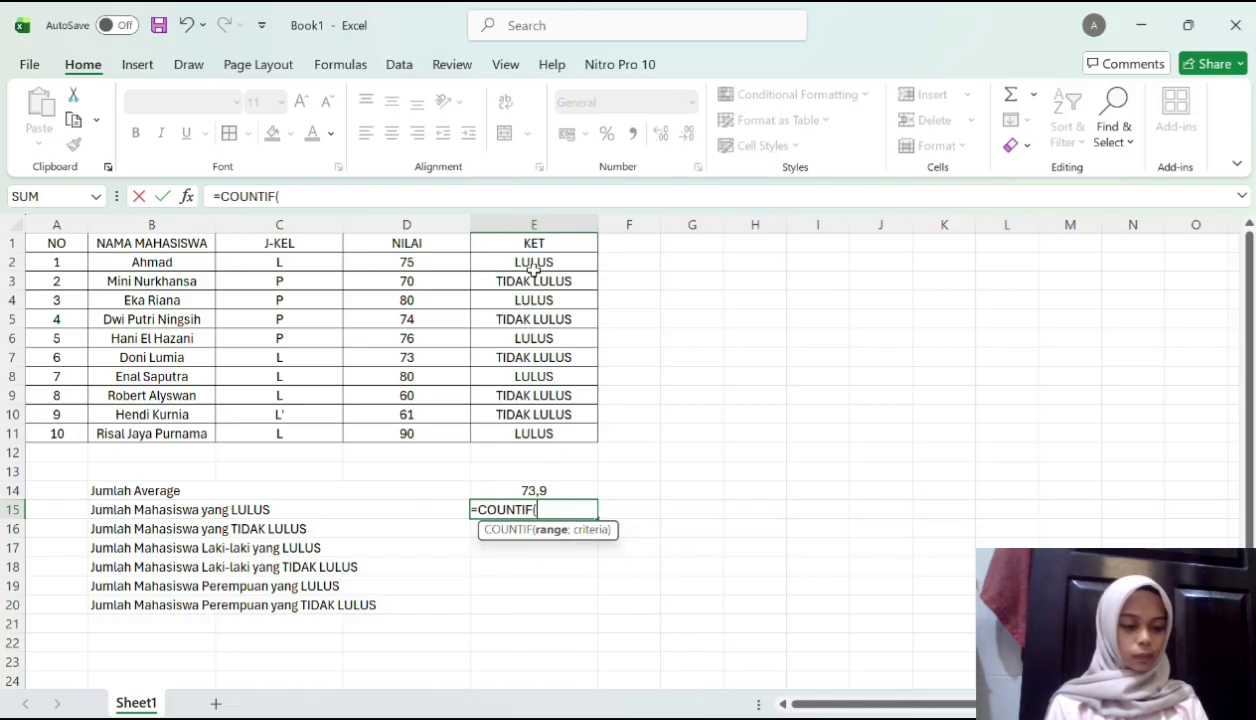
left_click_drag(533, 262, 533, 432)
type(";")
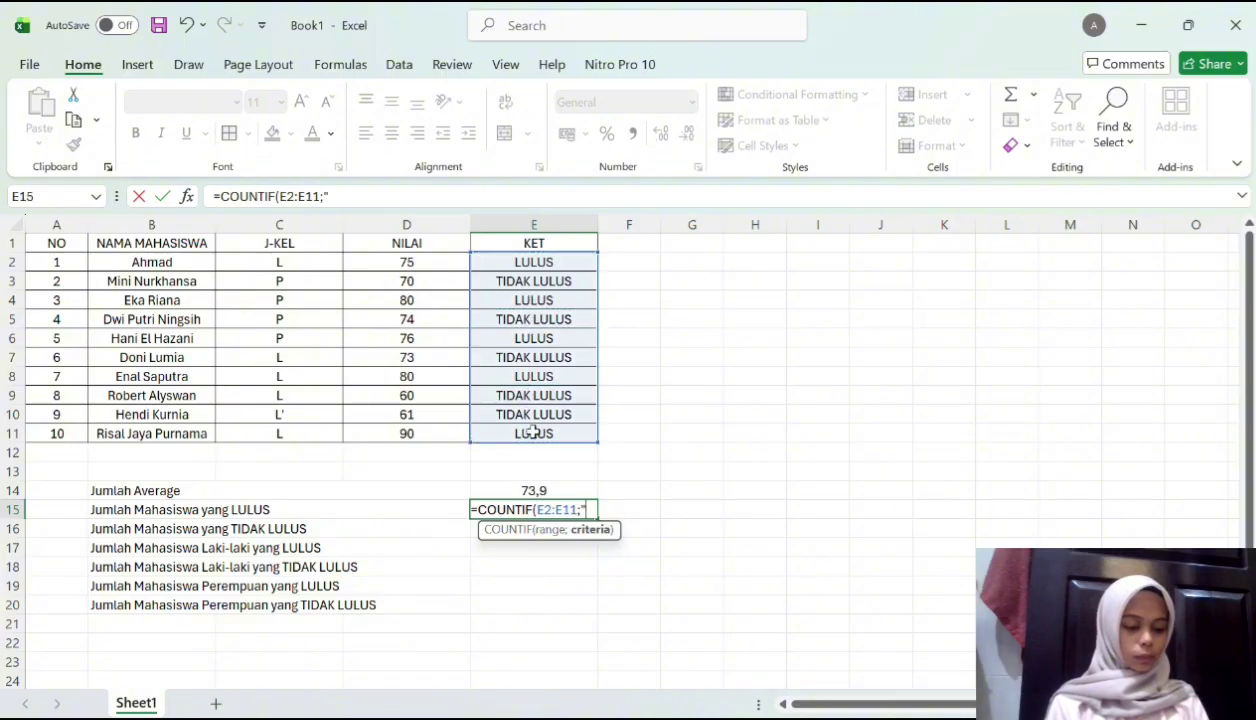
type("\"")
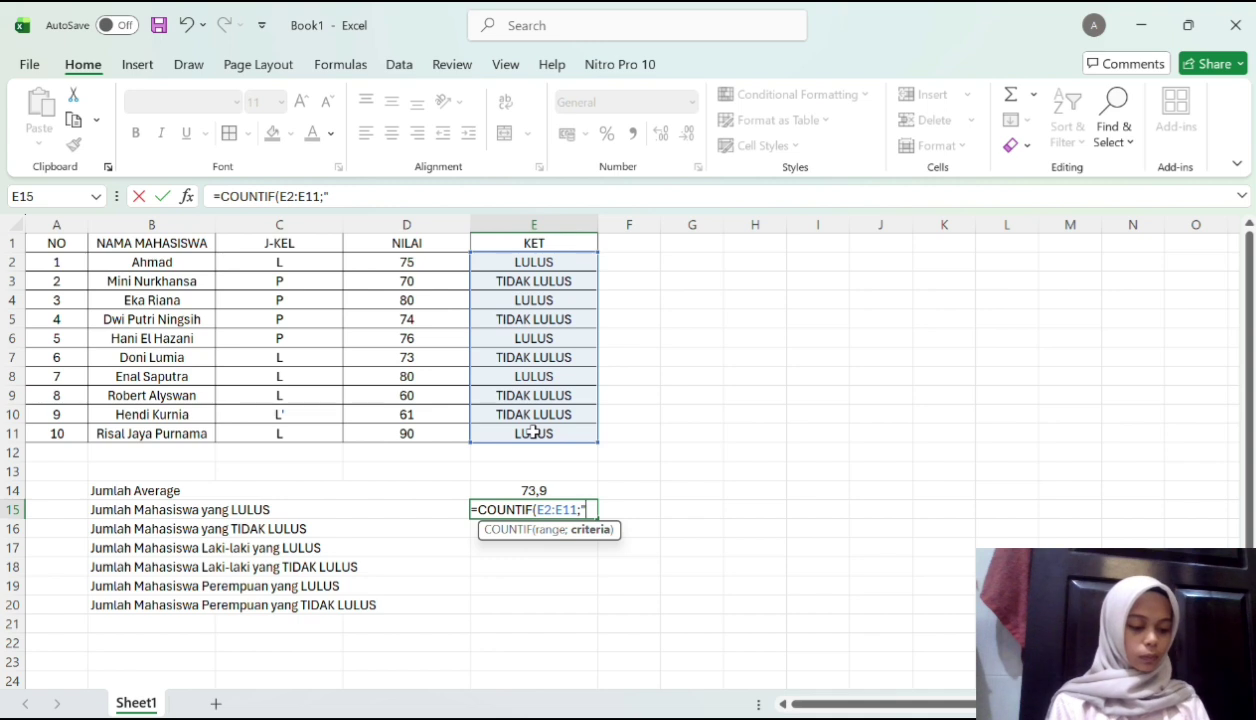
type("LULUS")
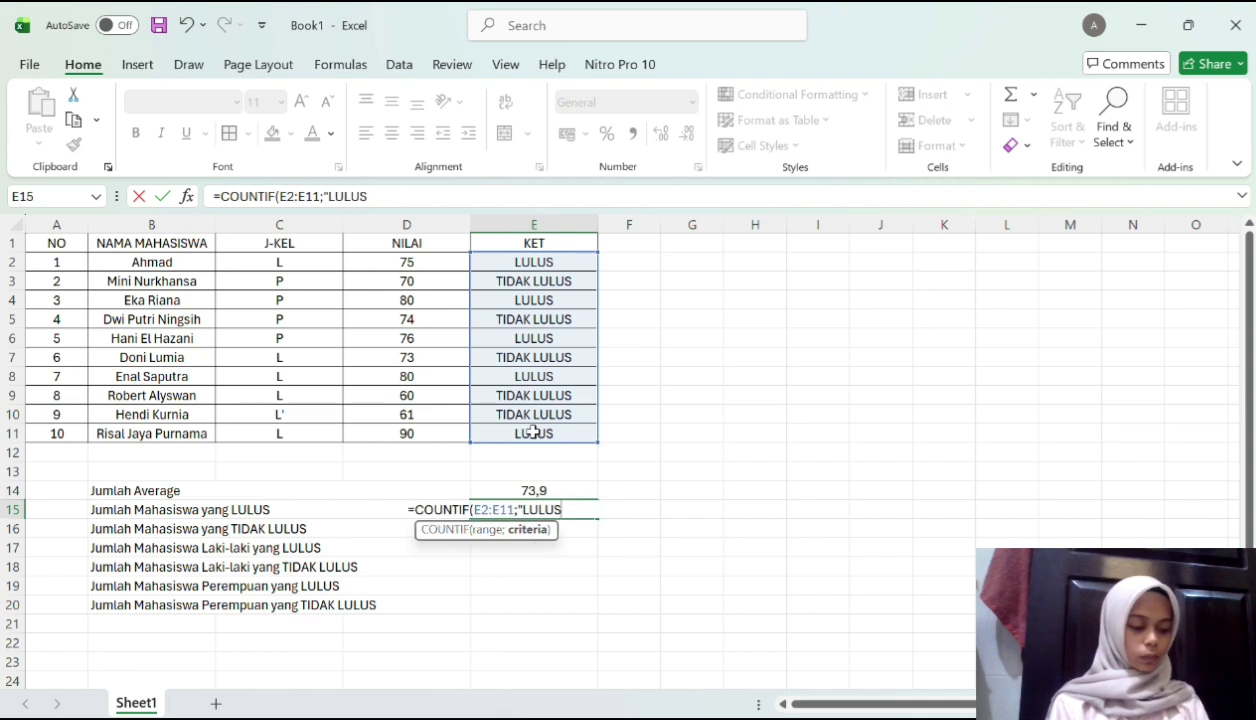
type("\")")
key("Return")
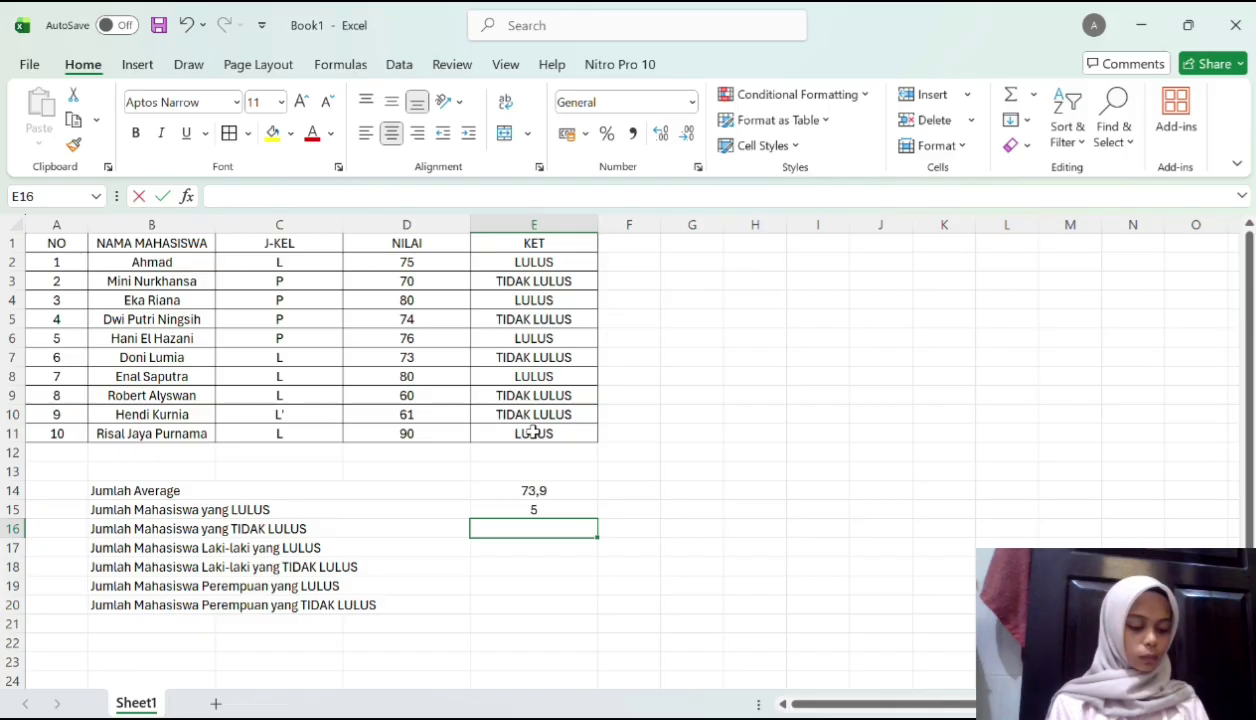
Count the students who did not pass in E16 with the formula =COUNTIF(E2:E12;"TIDAK LULUS")
type("=")
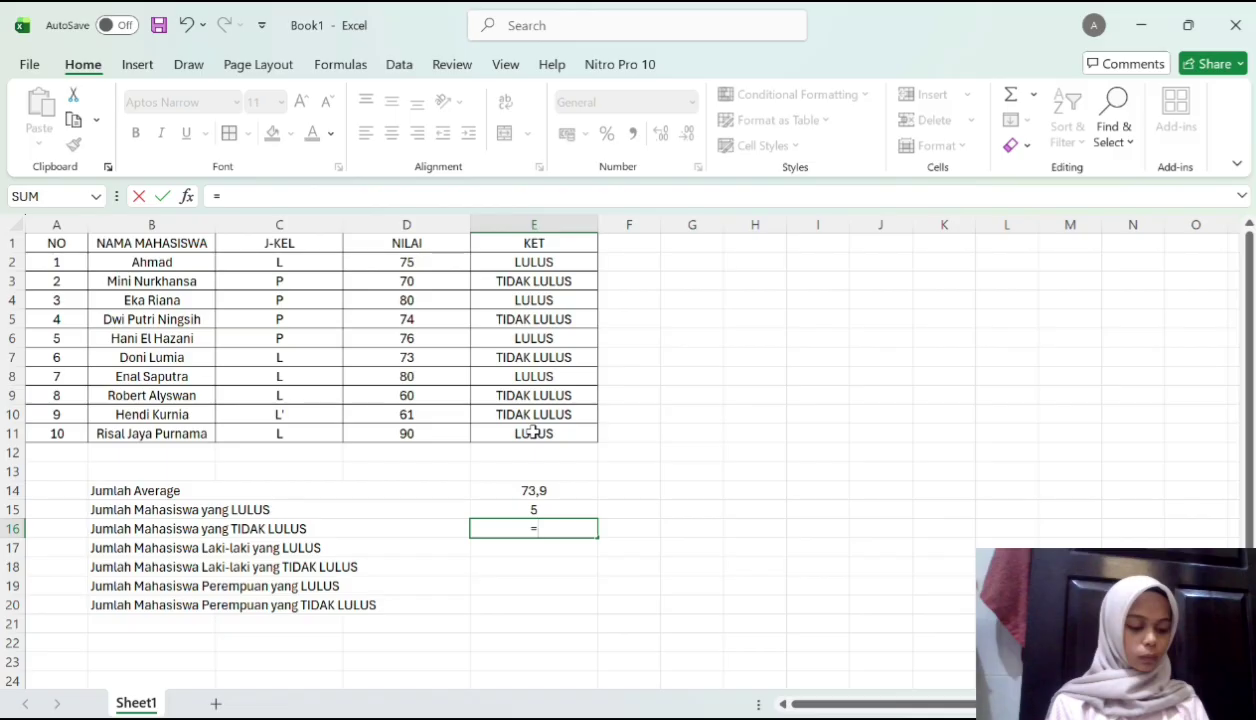
type("cOUN")
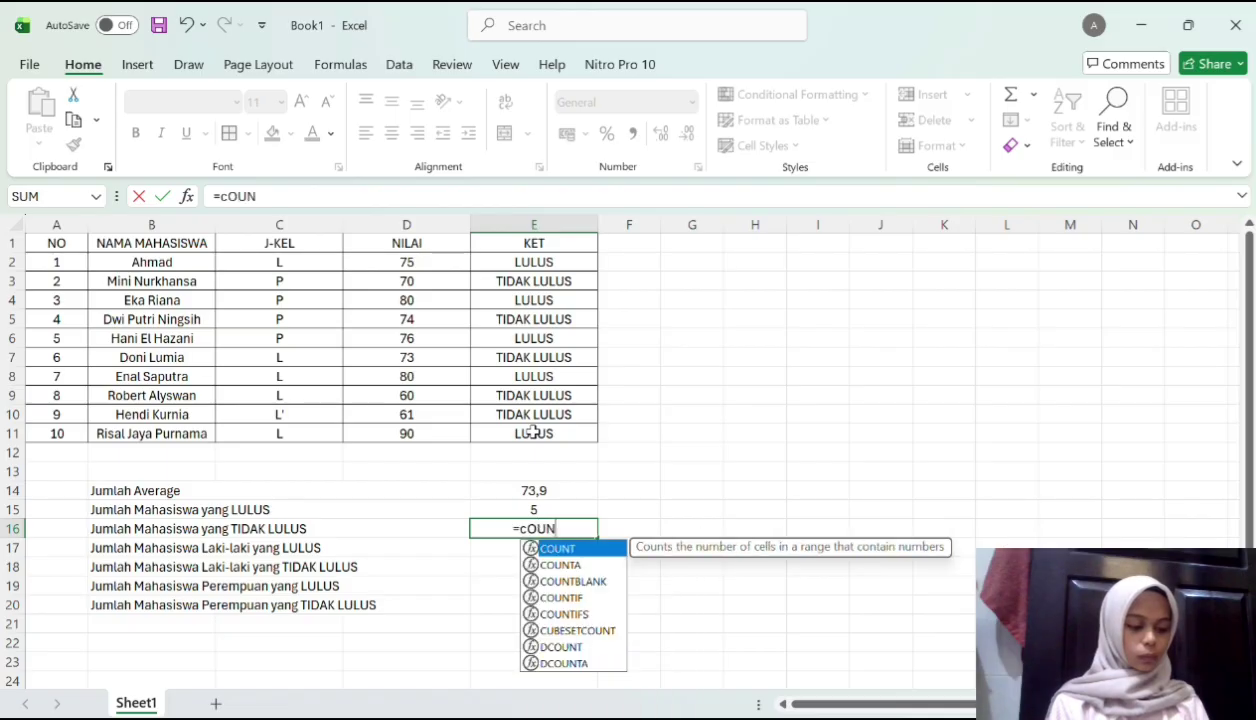
double_click(590, 597)
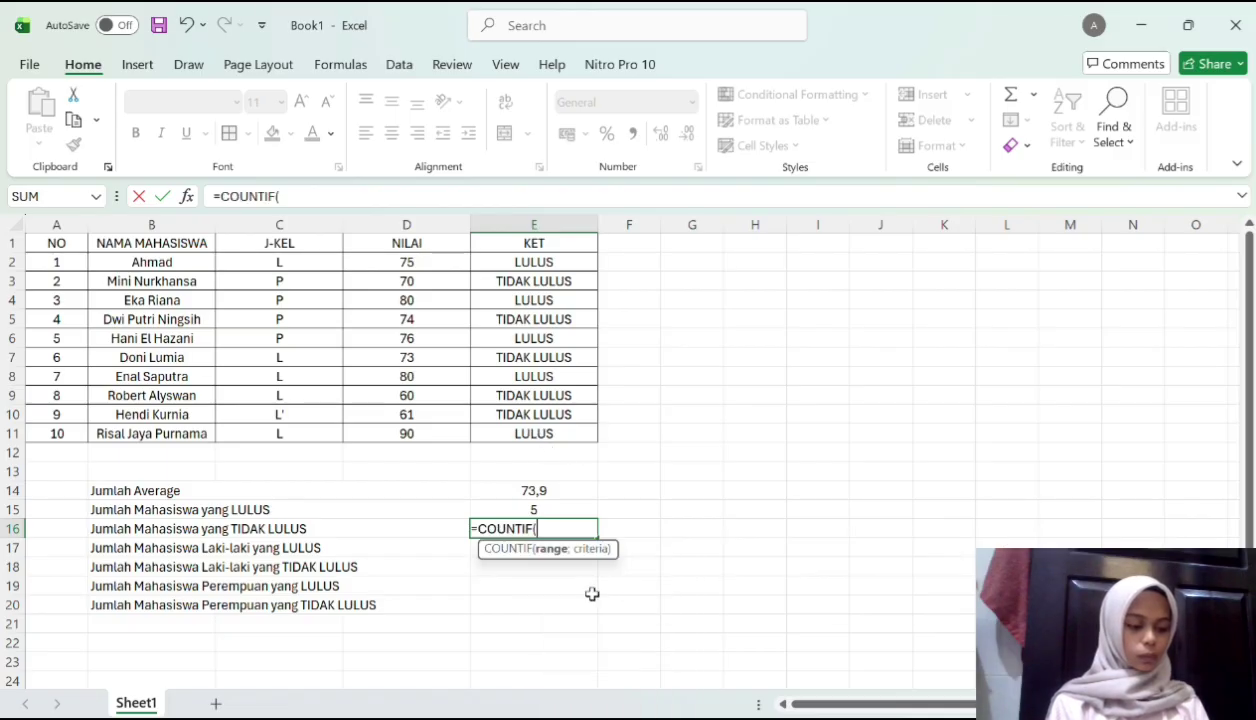
left_click_drag(534, 262, 544, 444)
type(";")
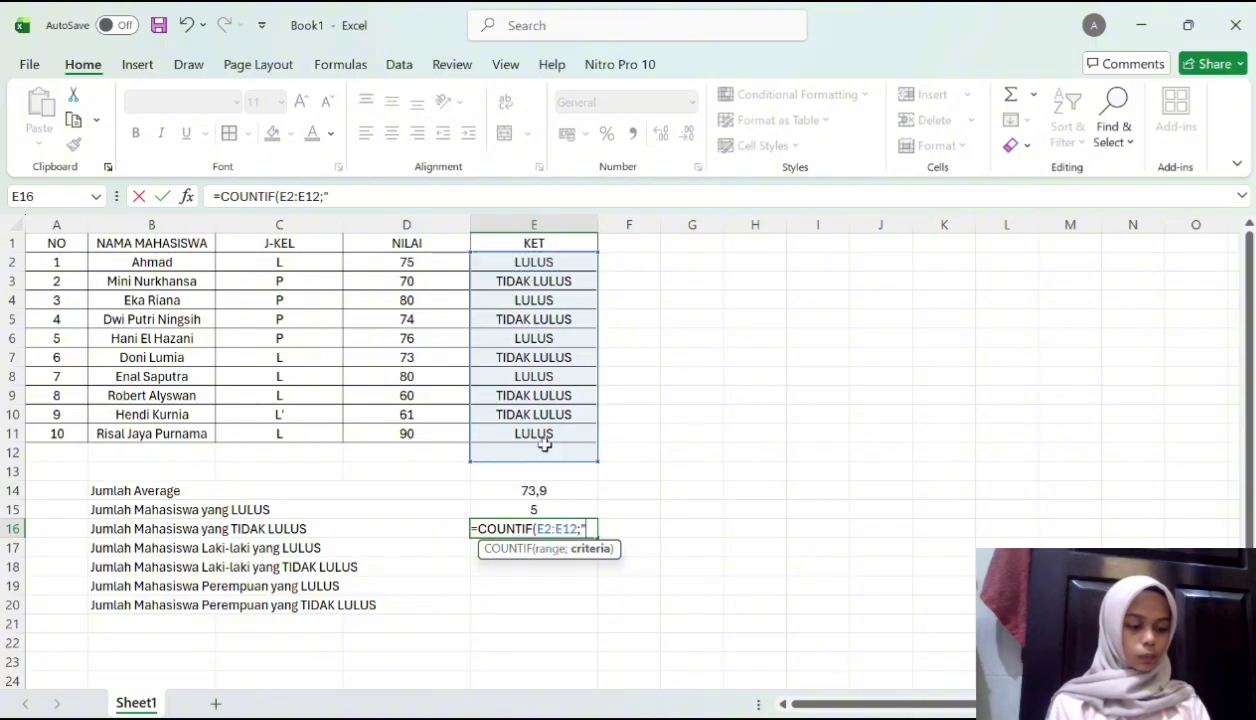
type("\"TIDAK LULUS\")")
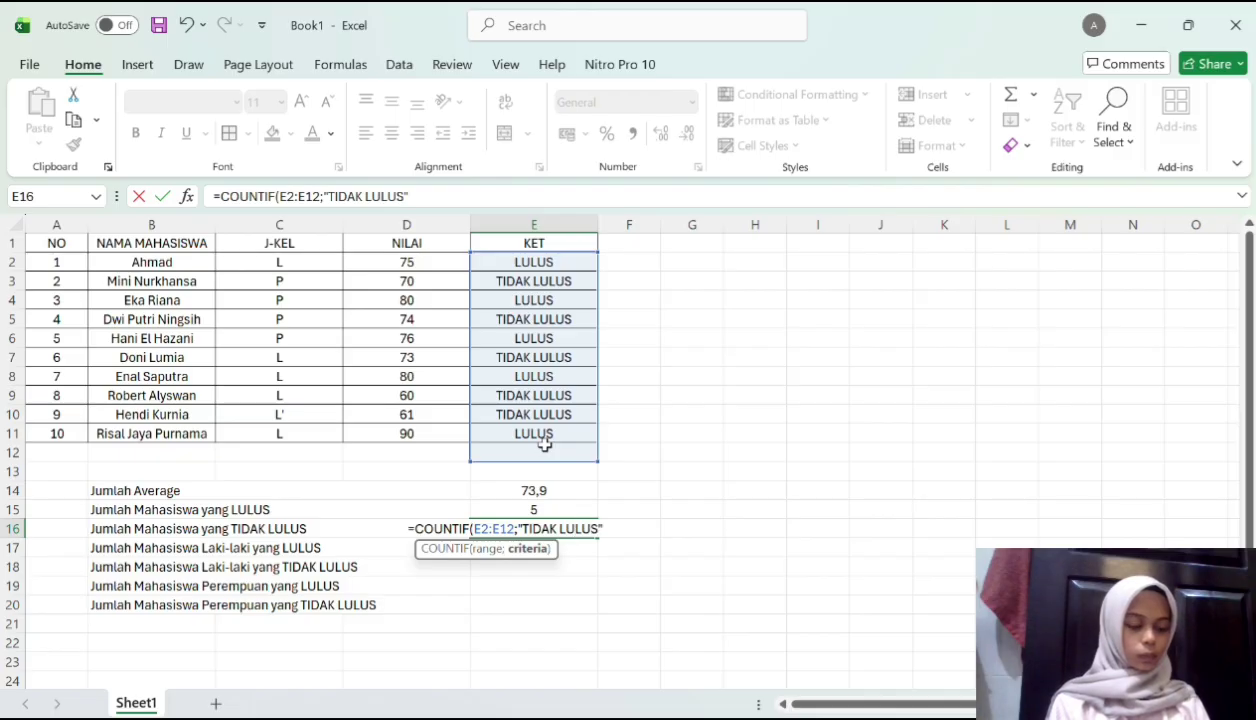
key("Return")
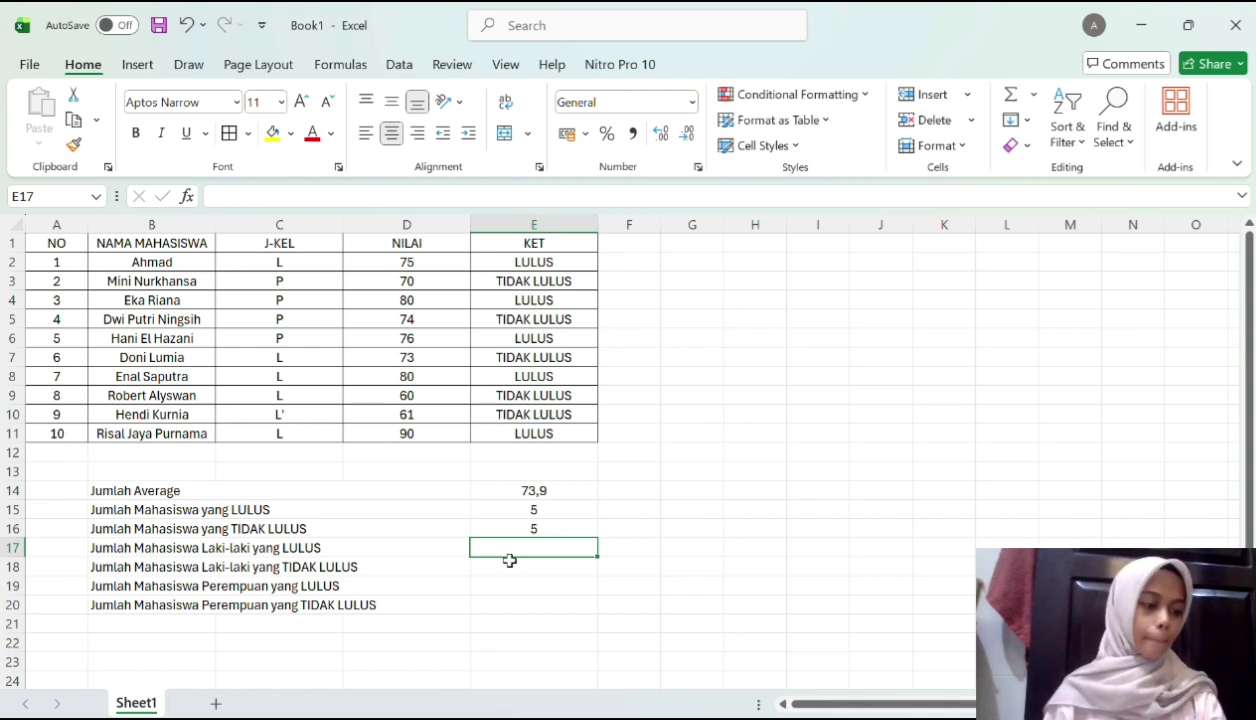
Count the male students who passed in E17 with the formula =COUNTIFS(C2:C11;"L";E2:E11;"LULUS")
type("=")
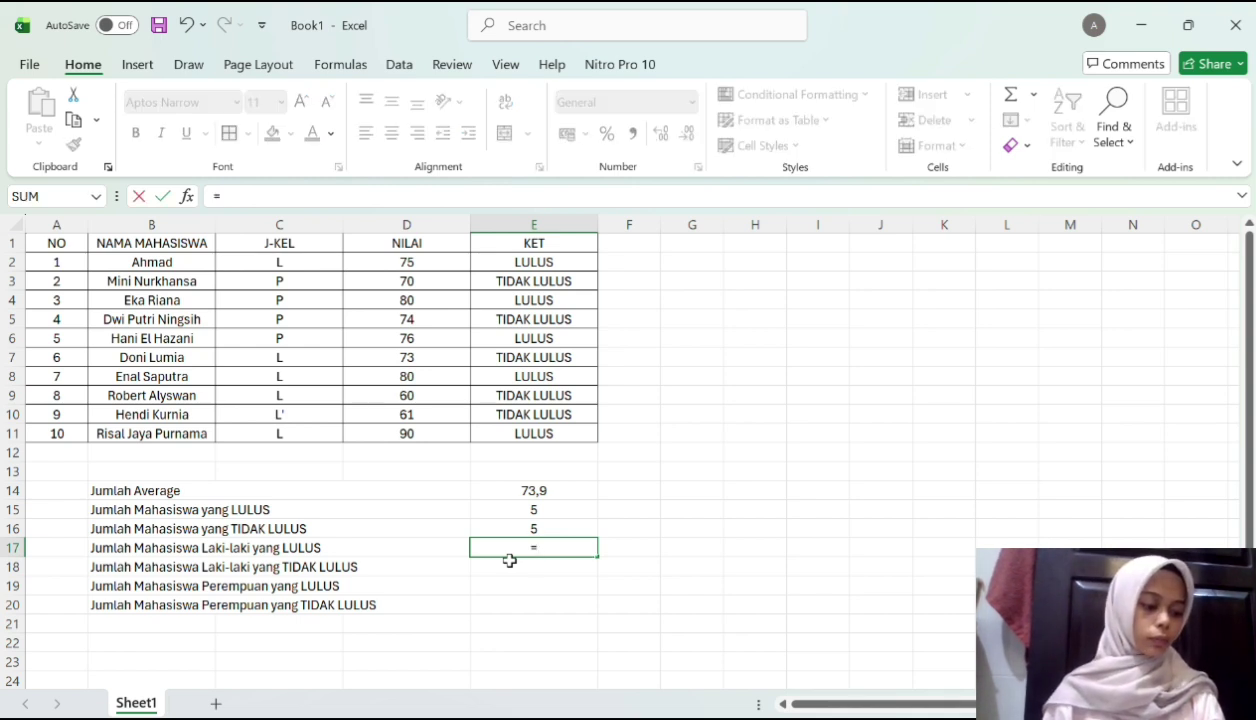
type("COUN")
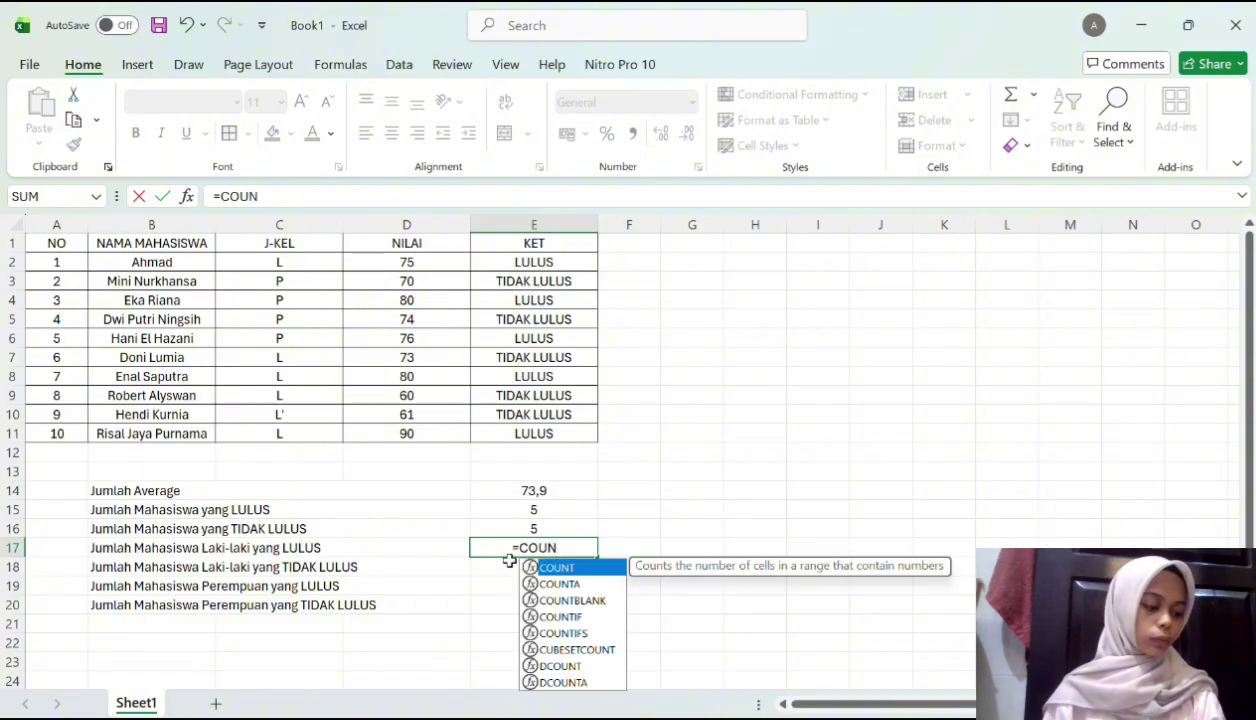
double_click(570, 633)
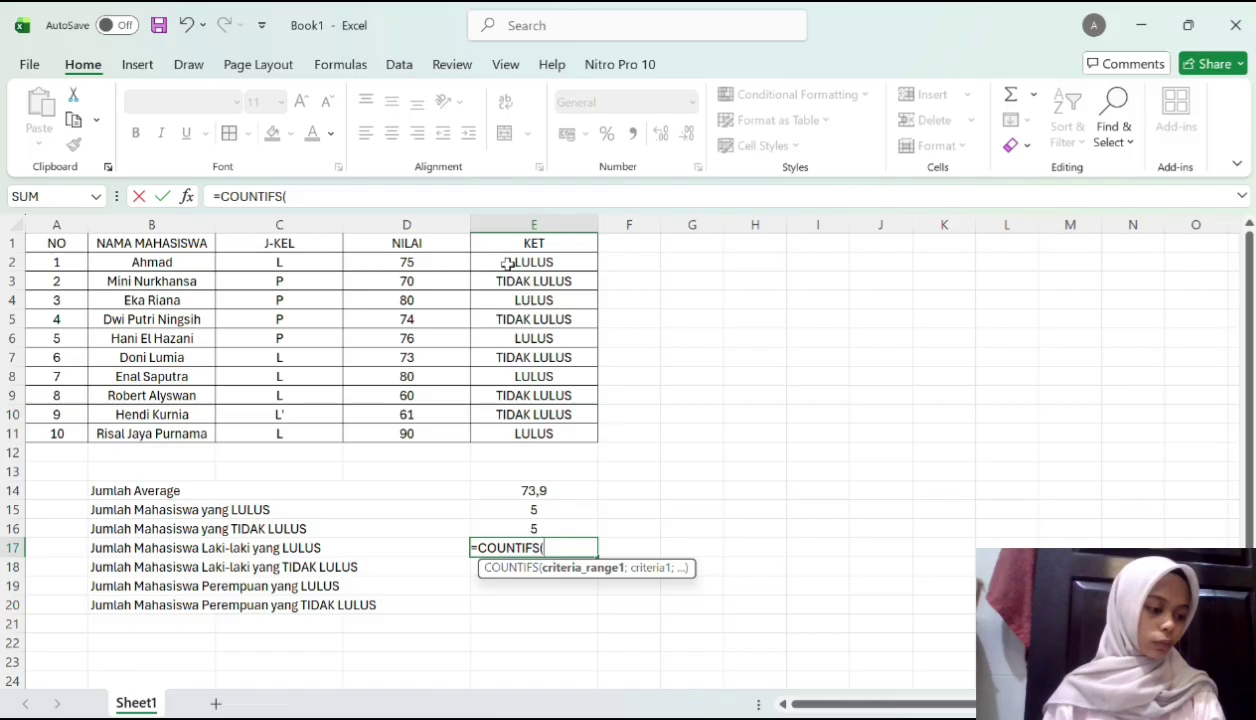
left_click_drag(312, 263, 313, 430)
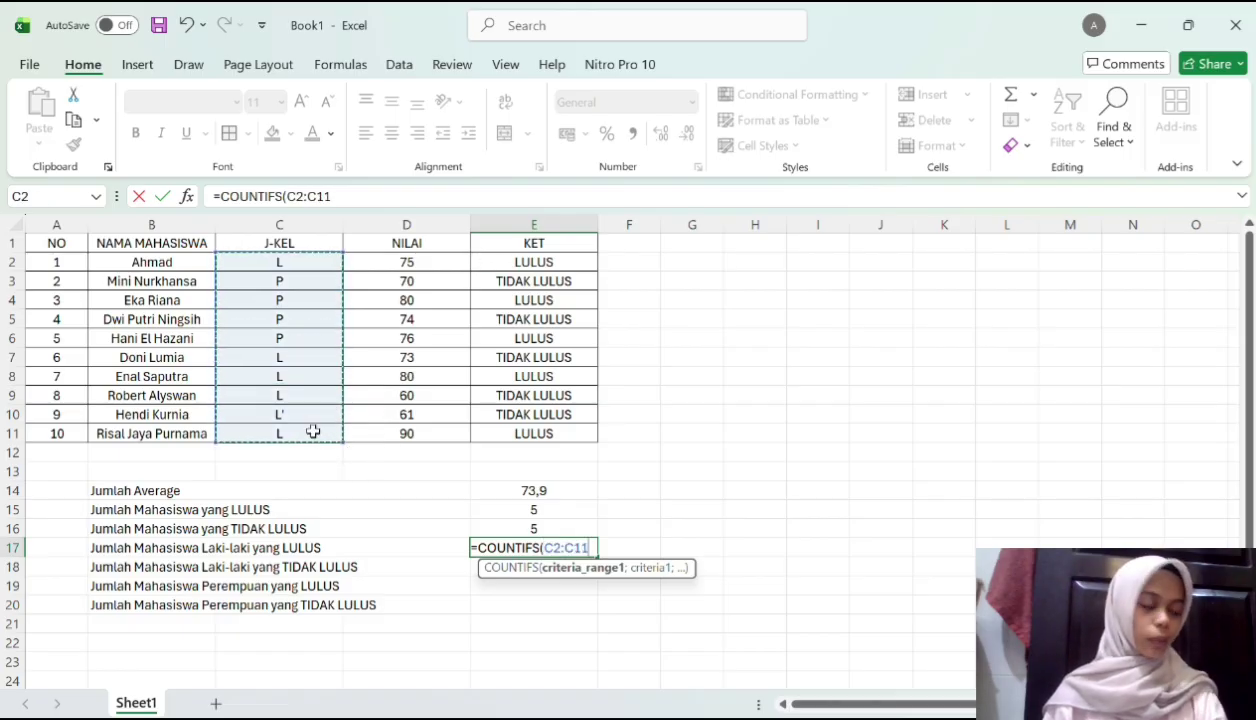
type(";\"")
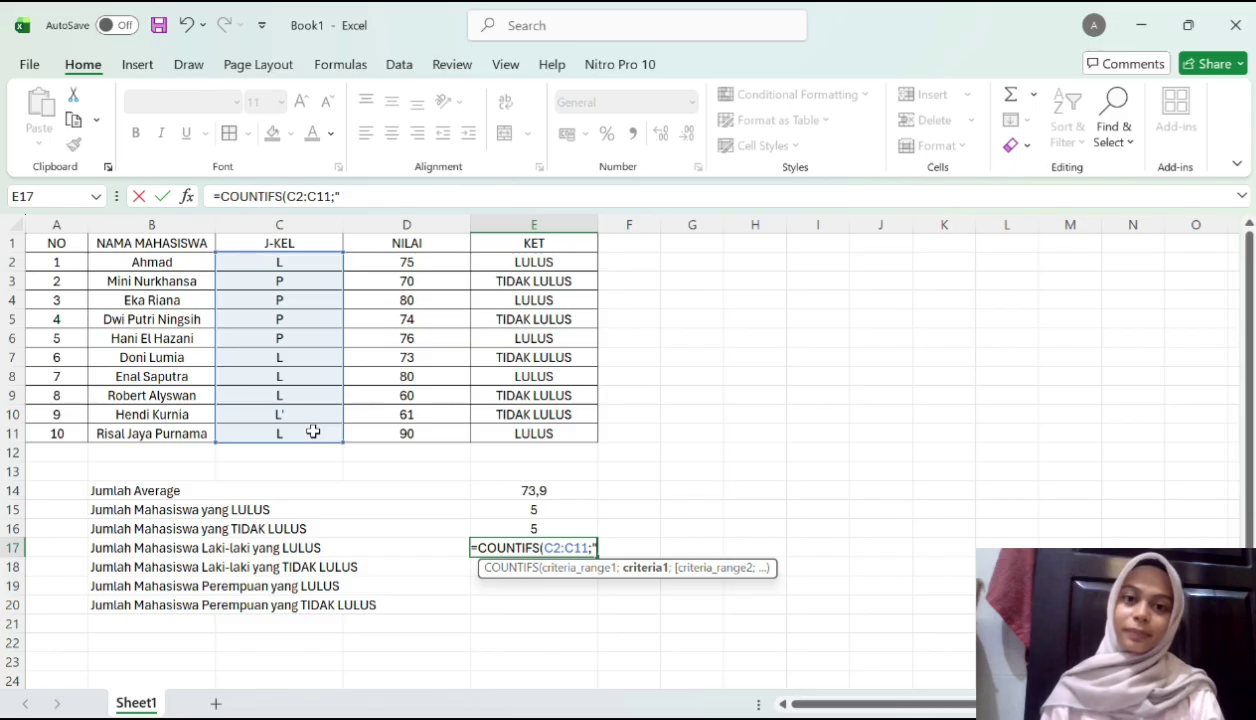
type("l")
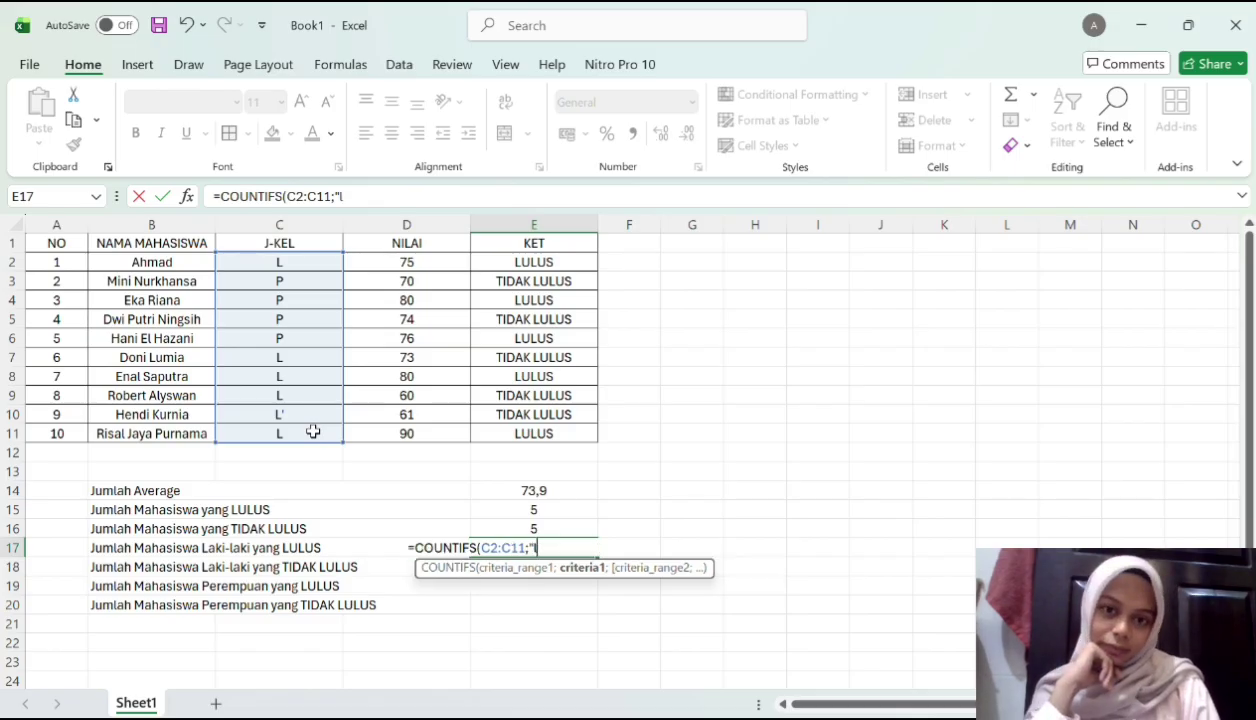
type("L\"")
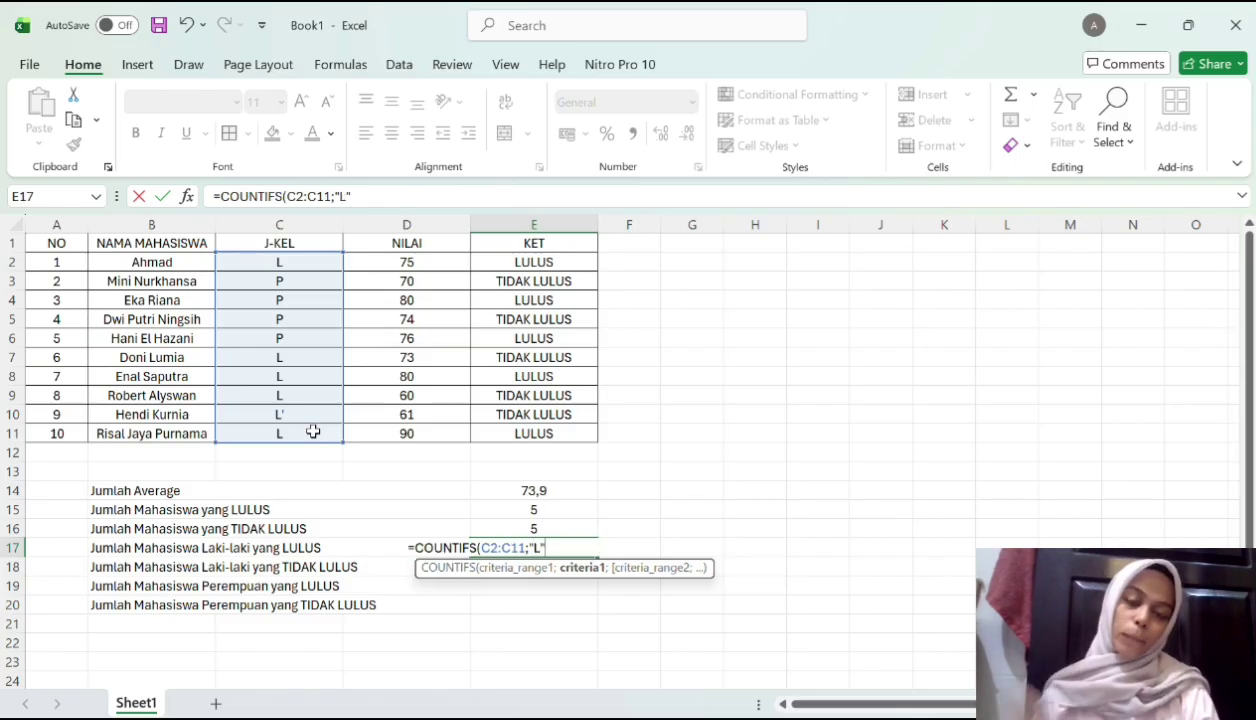
type(";")
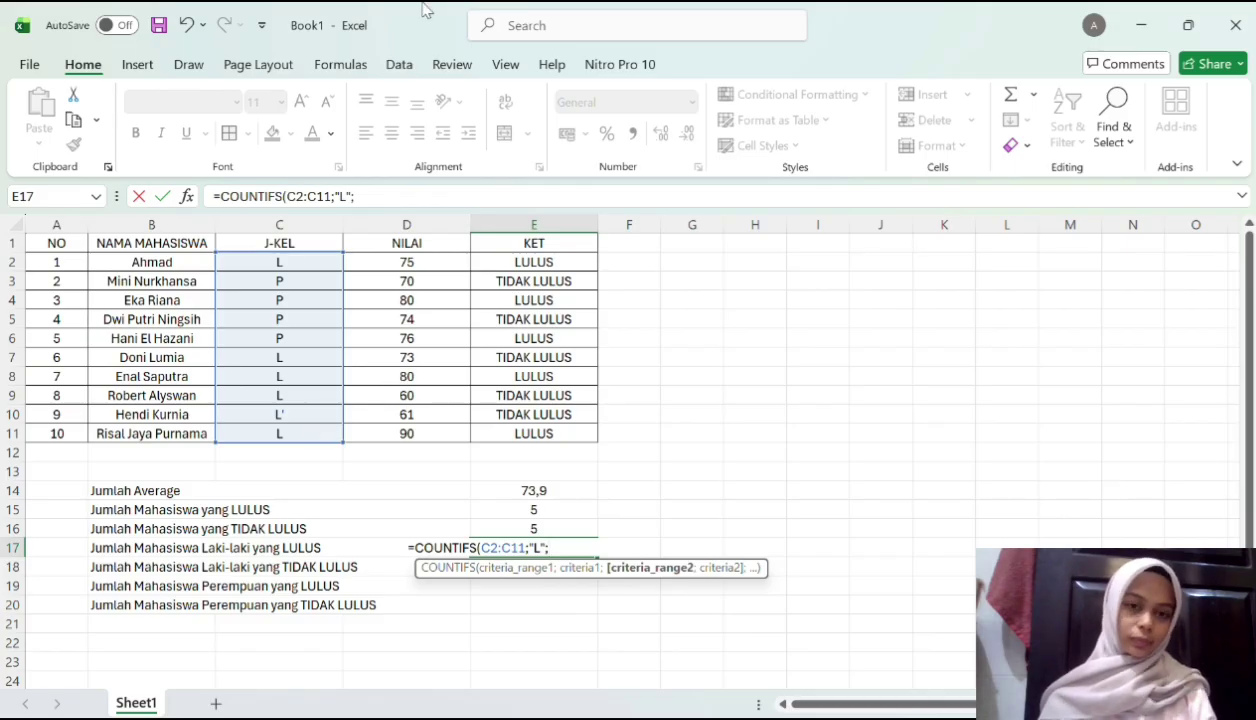
left_click(528, 36)
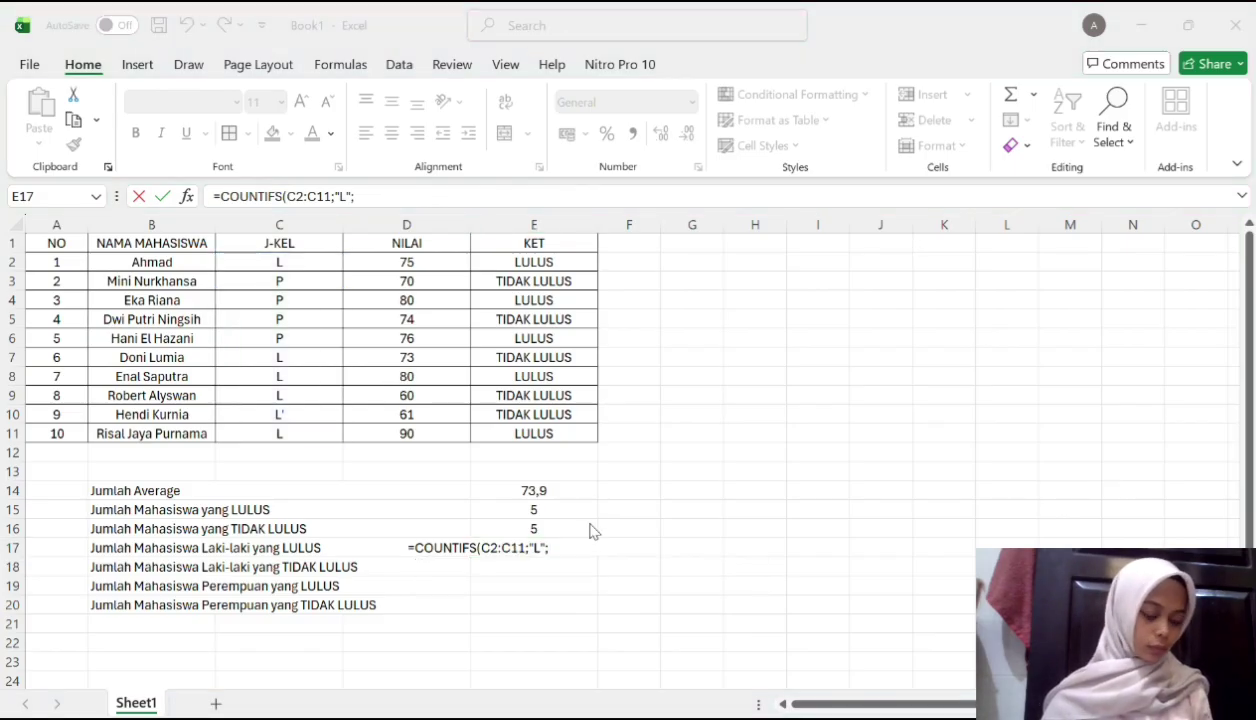
left_click(562, 547)
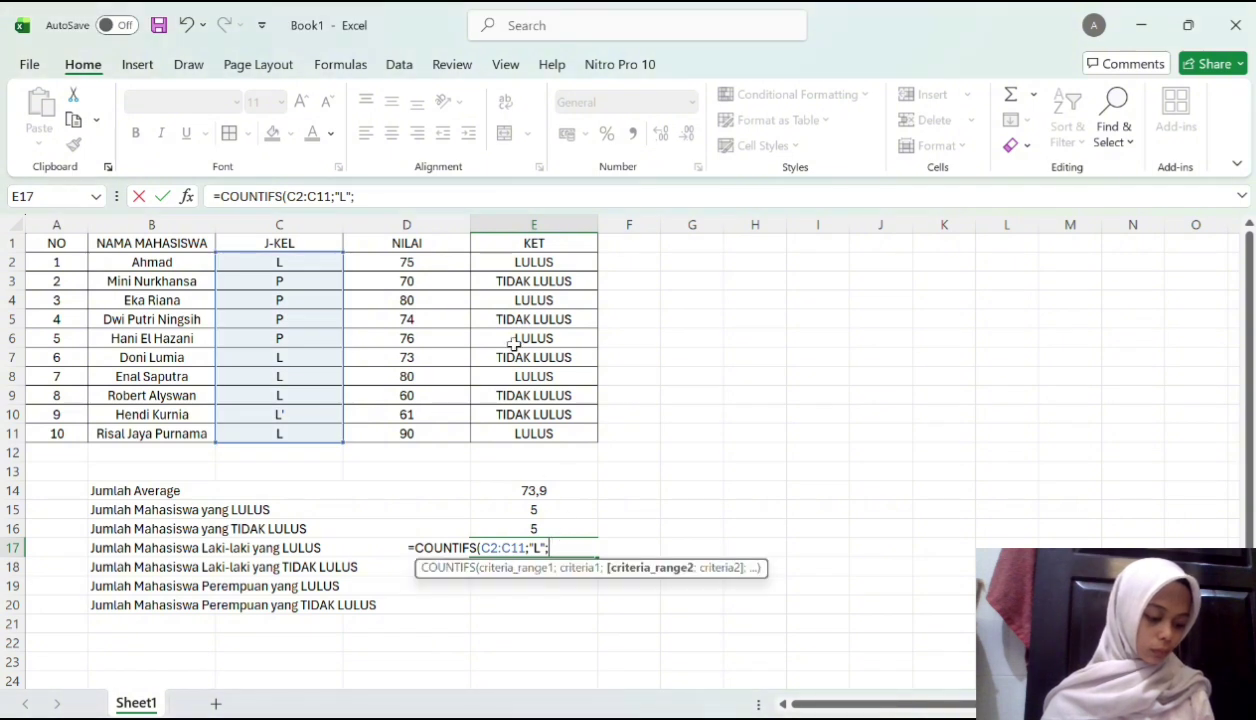
left_click_drag(502, 256, 538, 435)
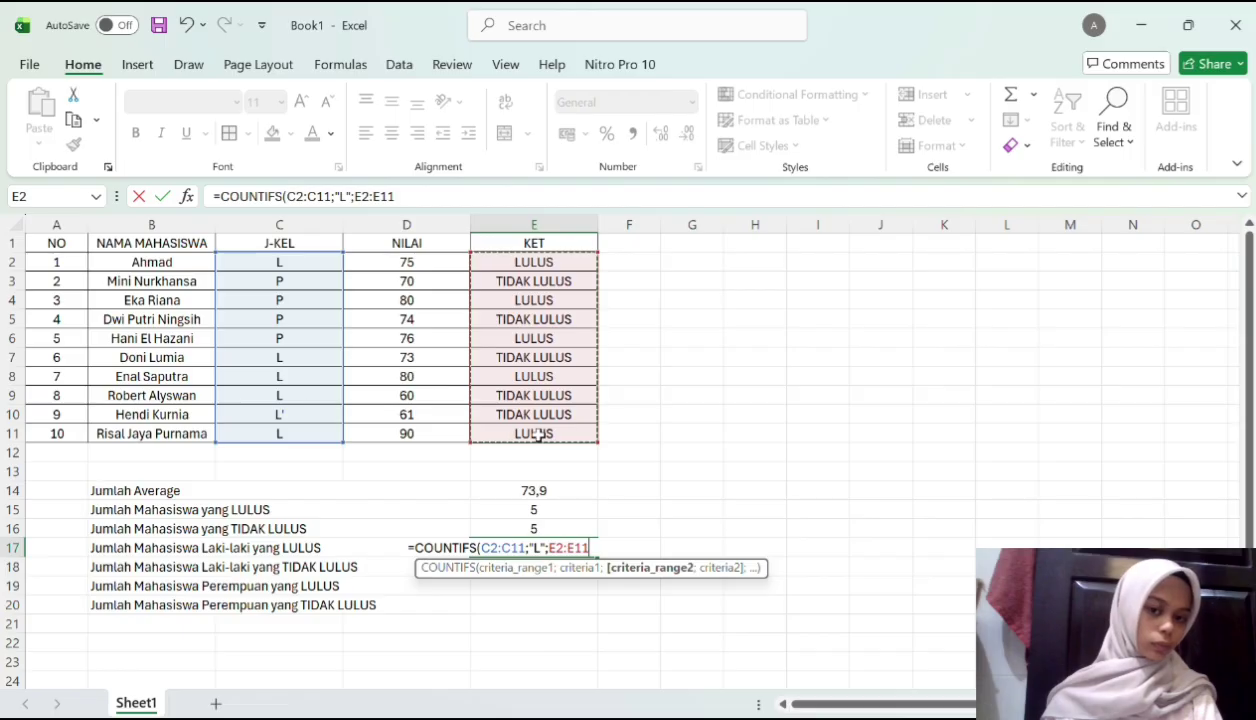
type(";\"")
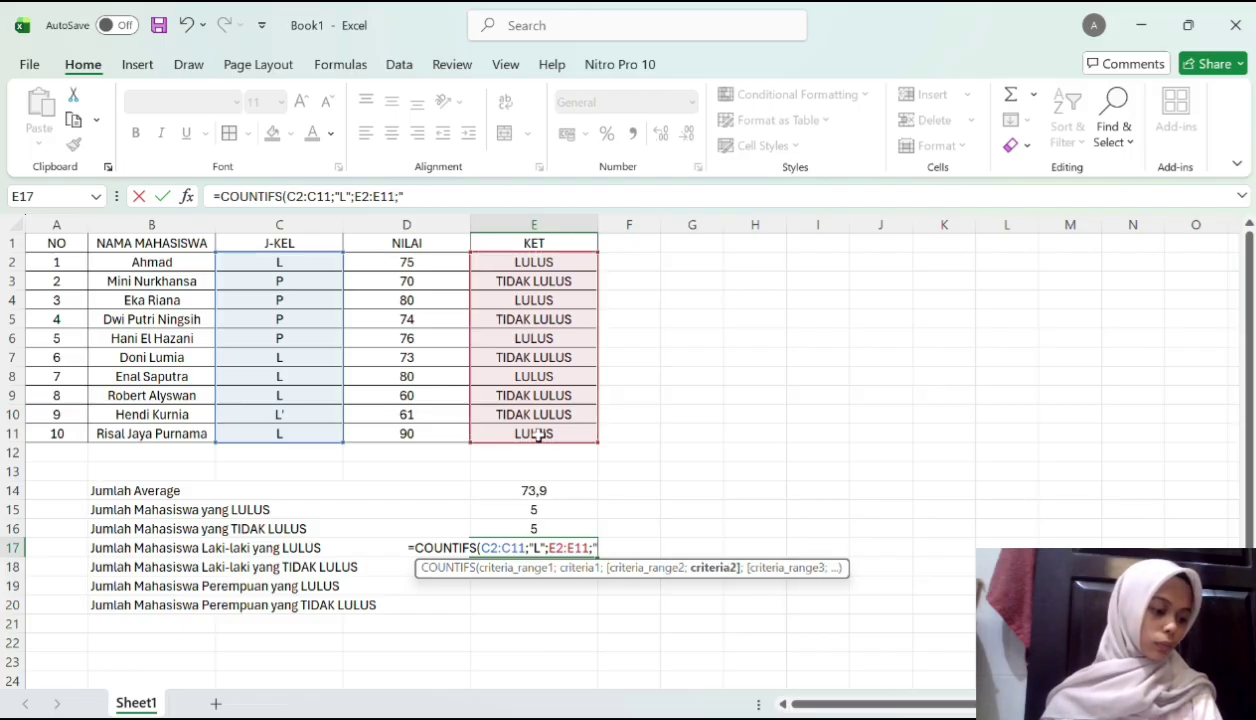
type("LULUS")
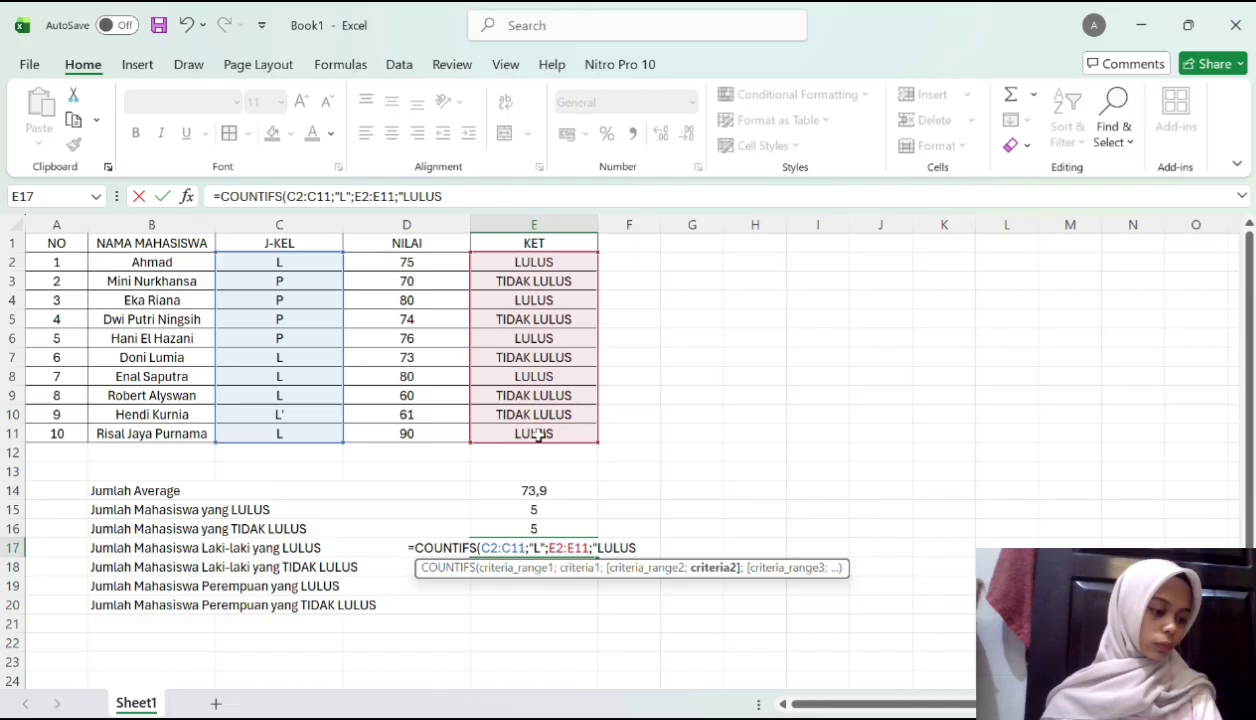
key("Return")
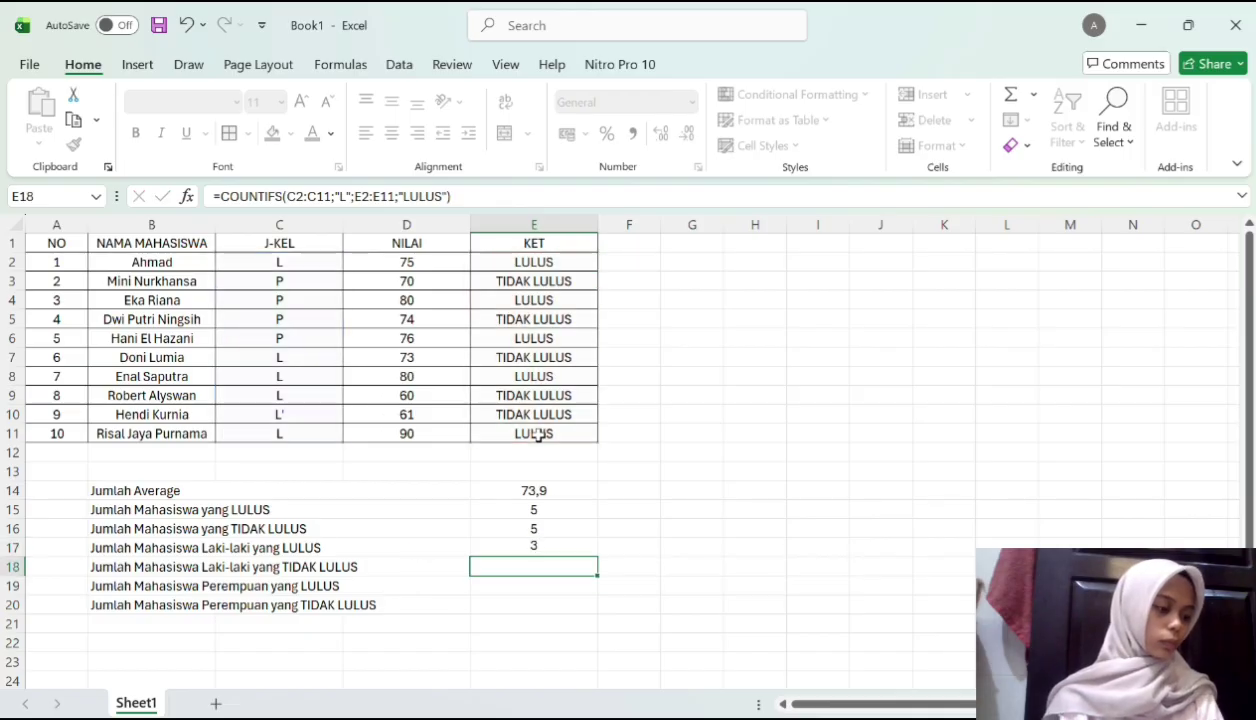
left_click(538, 436)
type("=")
key("BackSpace")
type("L")
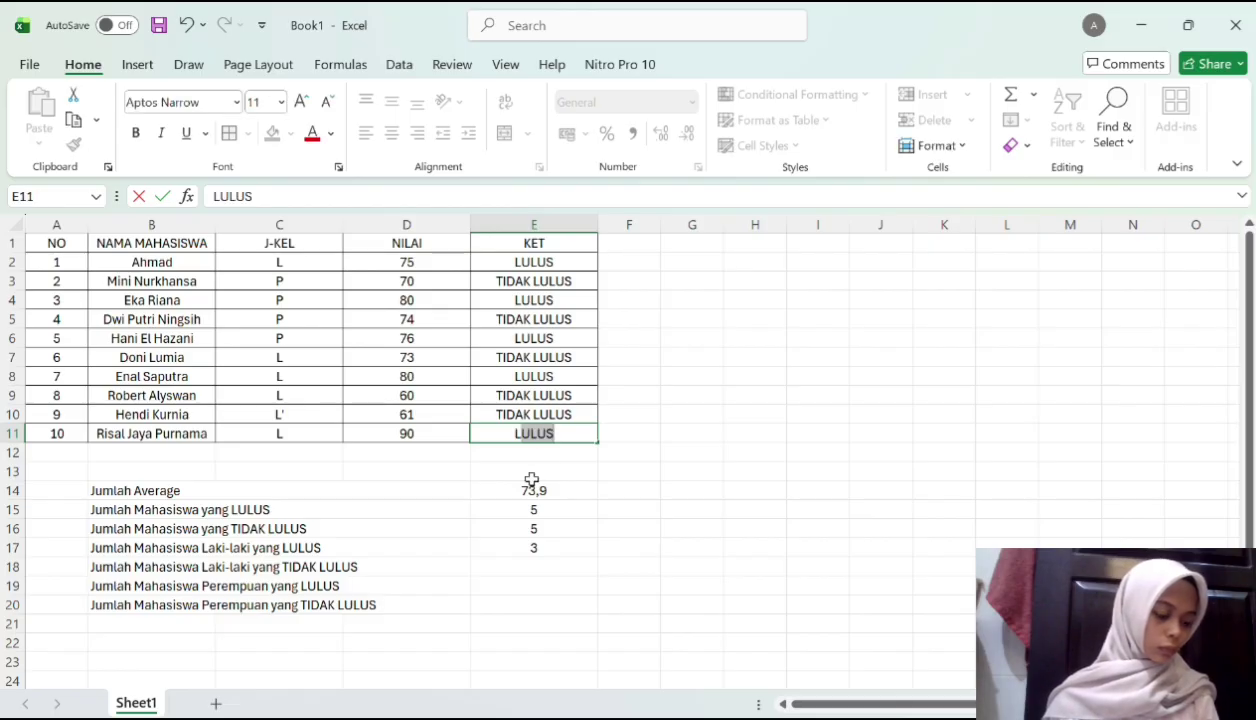
key("Return")
Count the male students who did not pass in E18 with the formula =COUNTIFS(C2:C11;"L";E2:E11;"TIDAK LULUS")
left_click(520, 566)
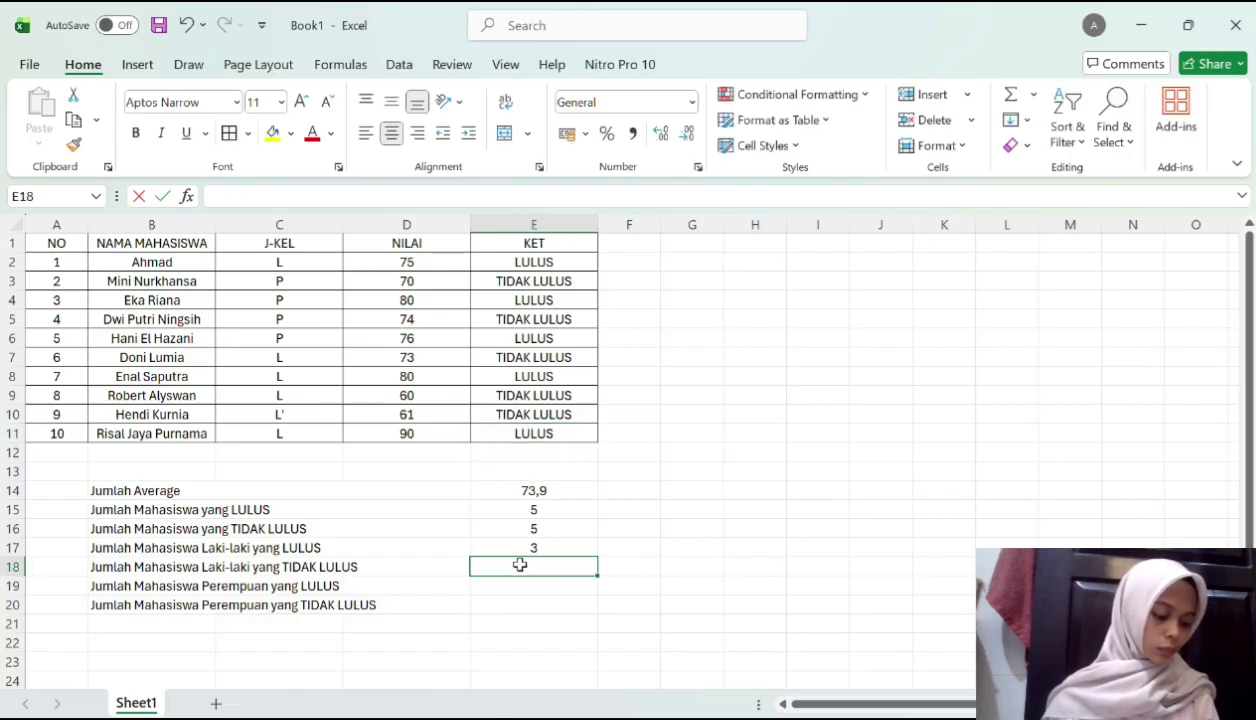
type("=COUN")
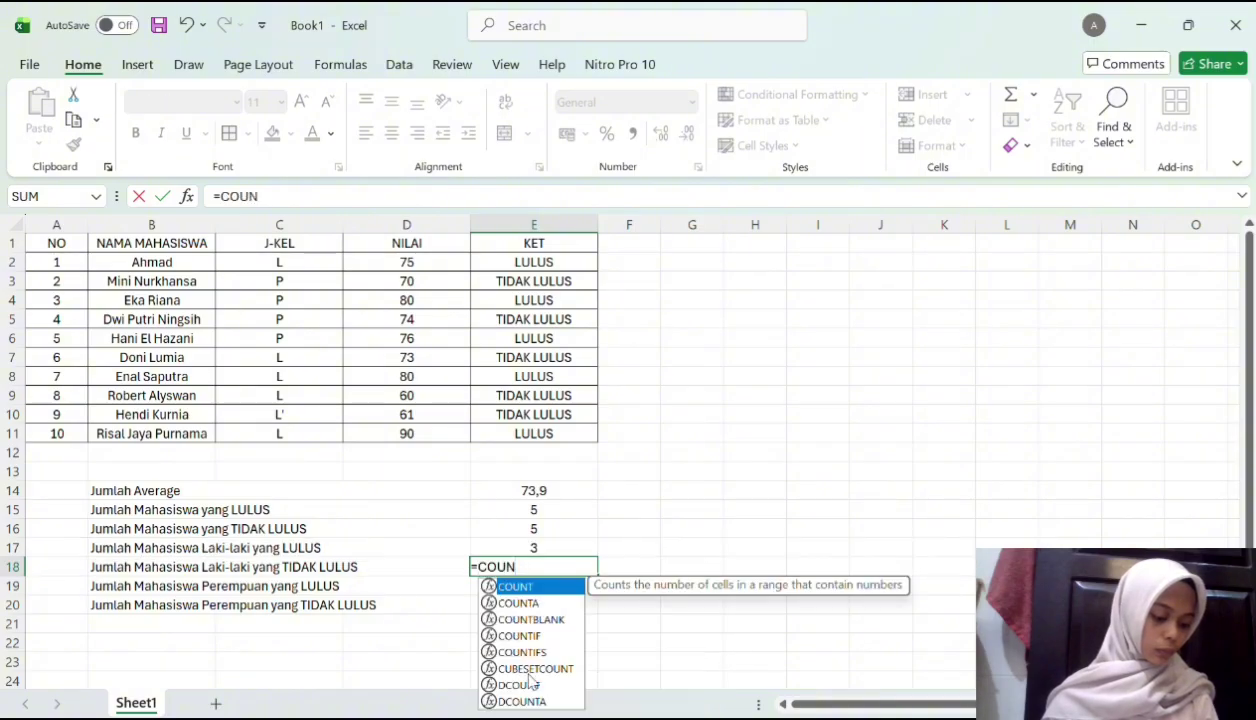
double_click(530, 653)
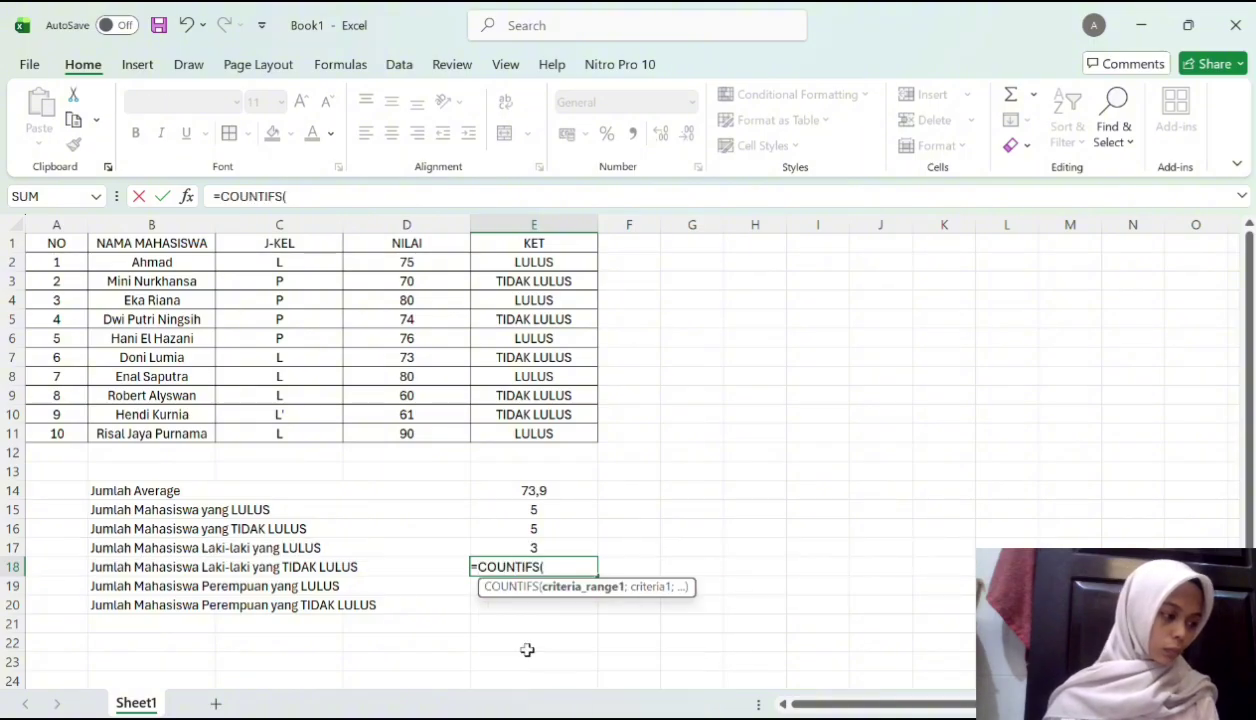
left_click_drag(288, 262, 297, 436)
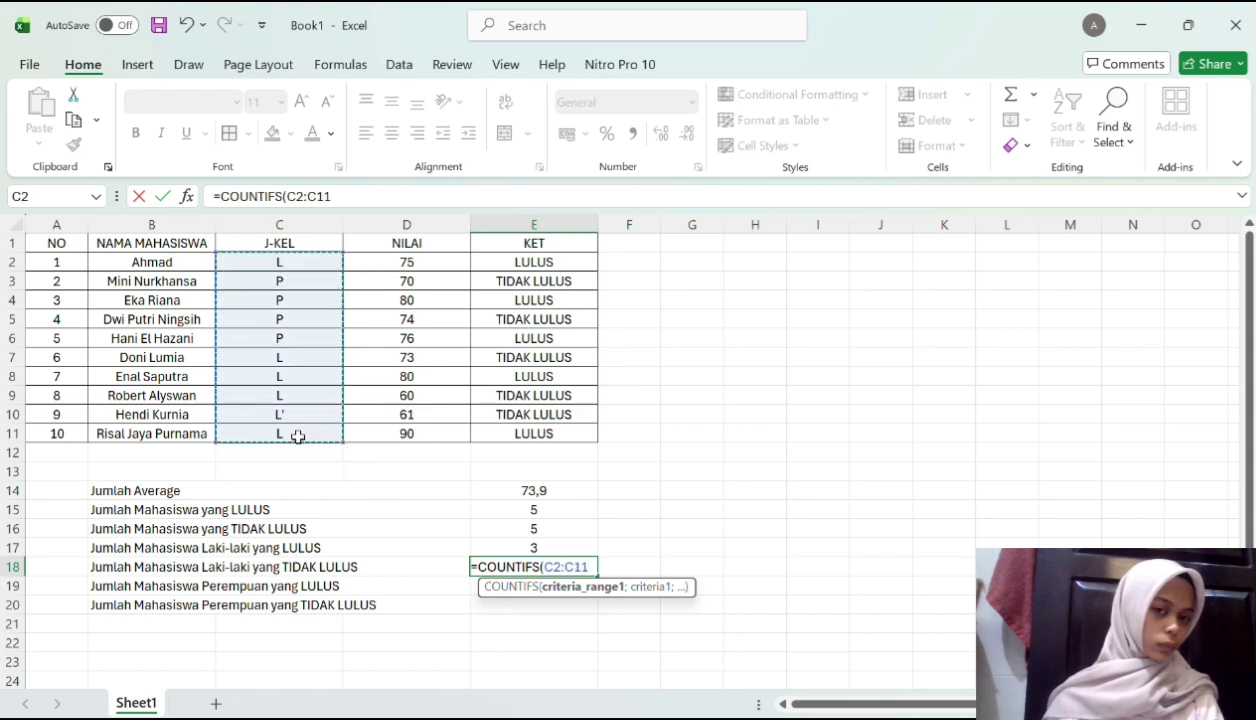
type(";")
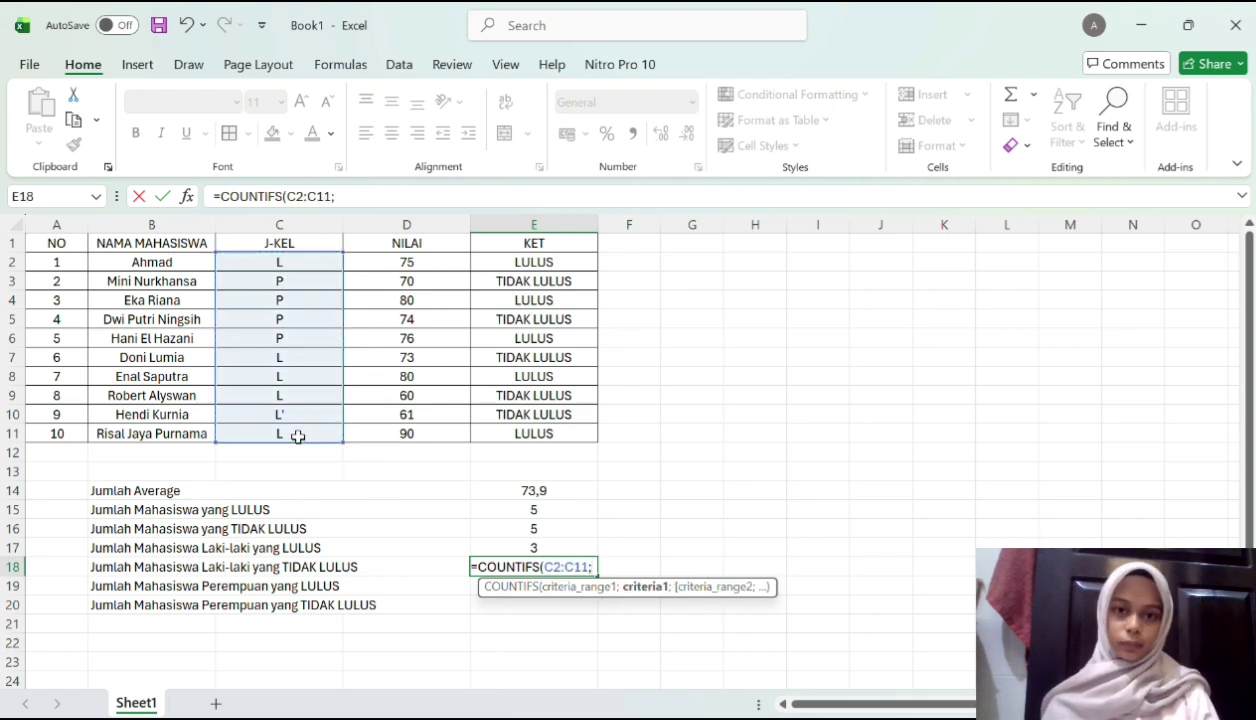
type("\"")
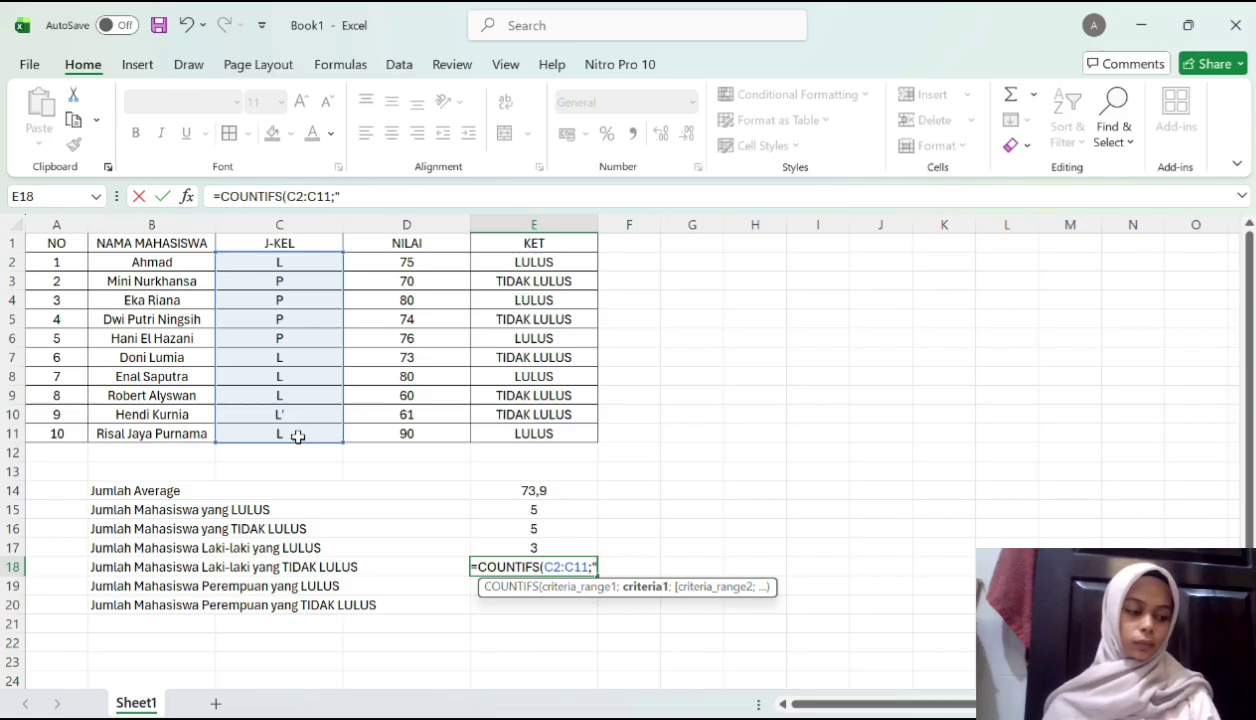
type("L")
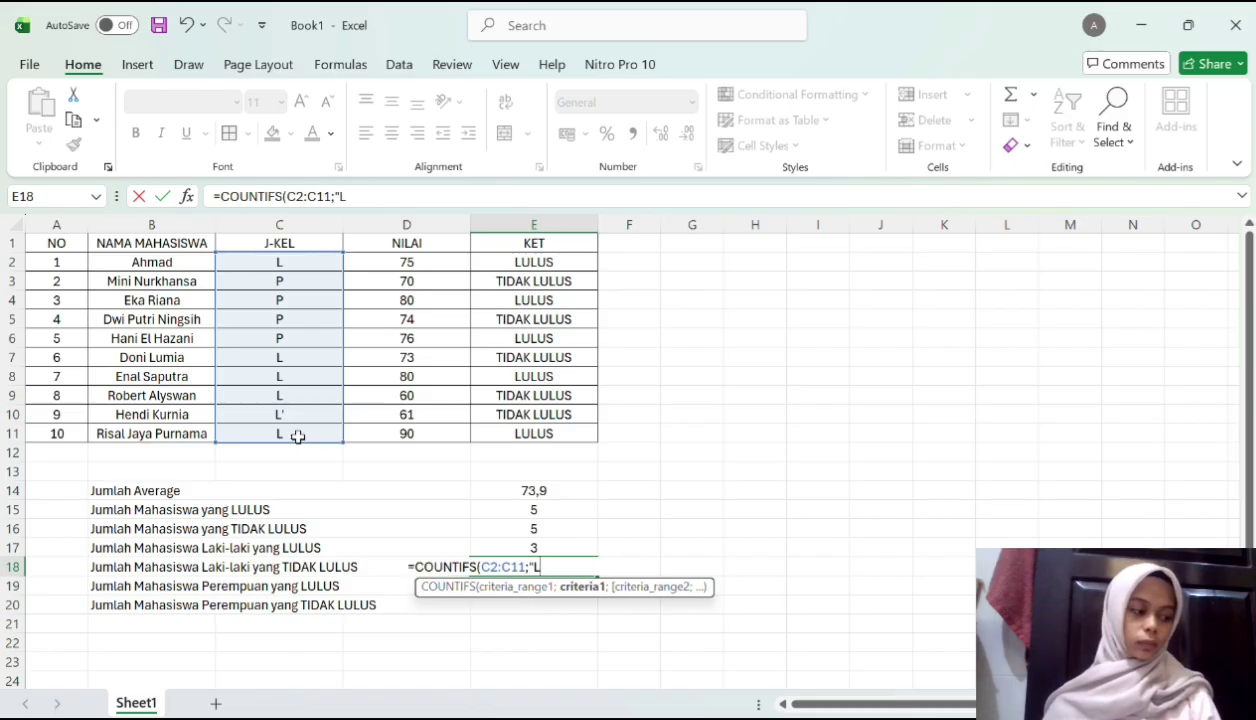
type("\";")
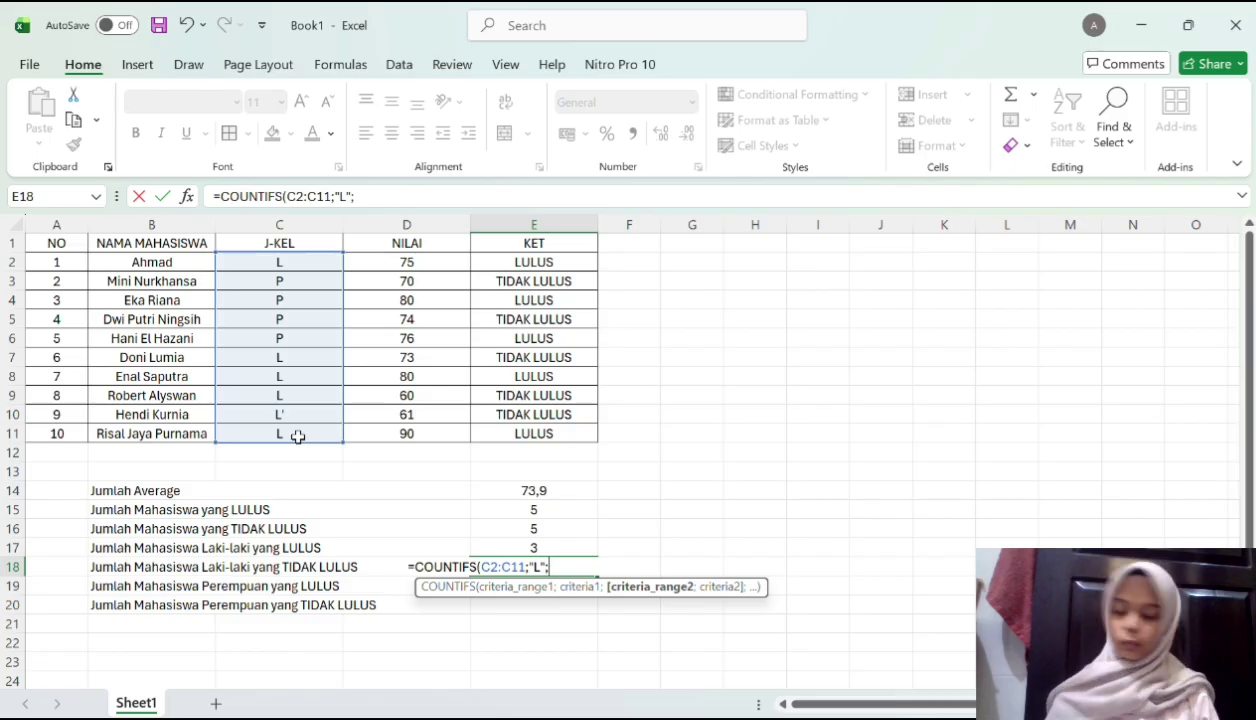
left_click_drag(500, 262, 526, 450)
type(";")
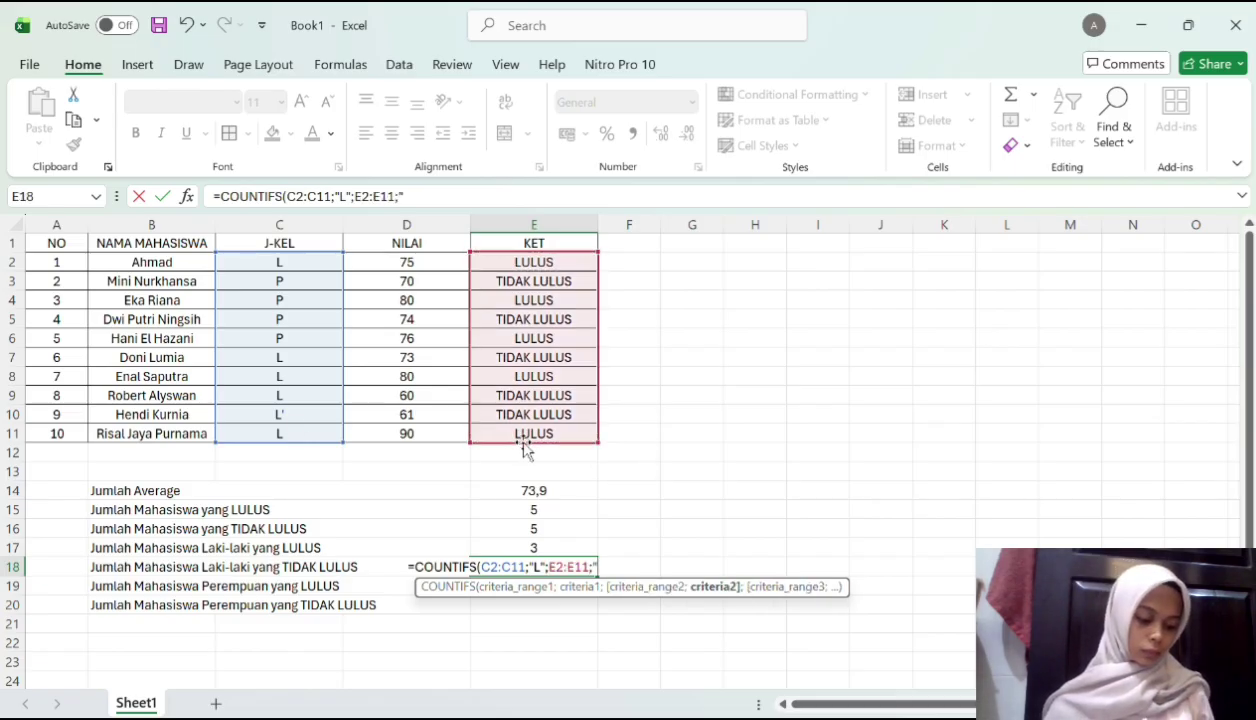
type("\"TIDA")
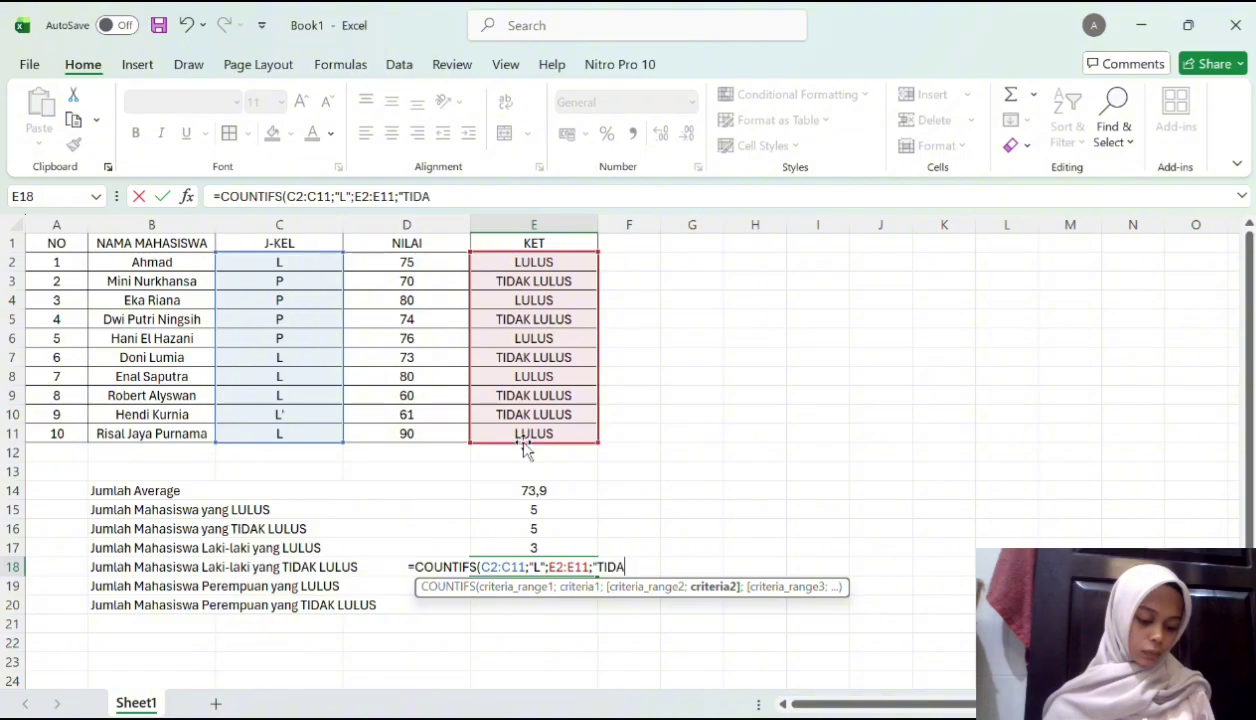
type("K LULUS\")")
key("Return")
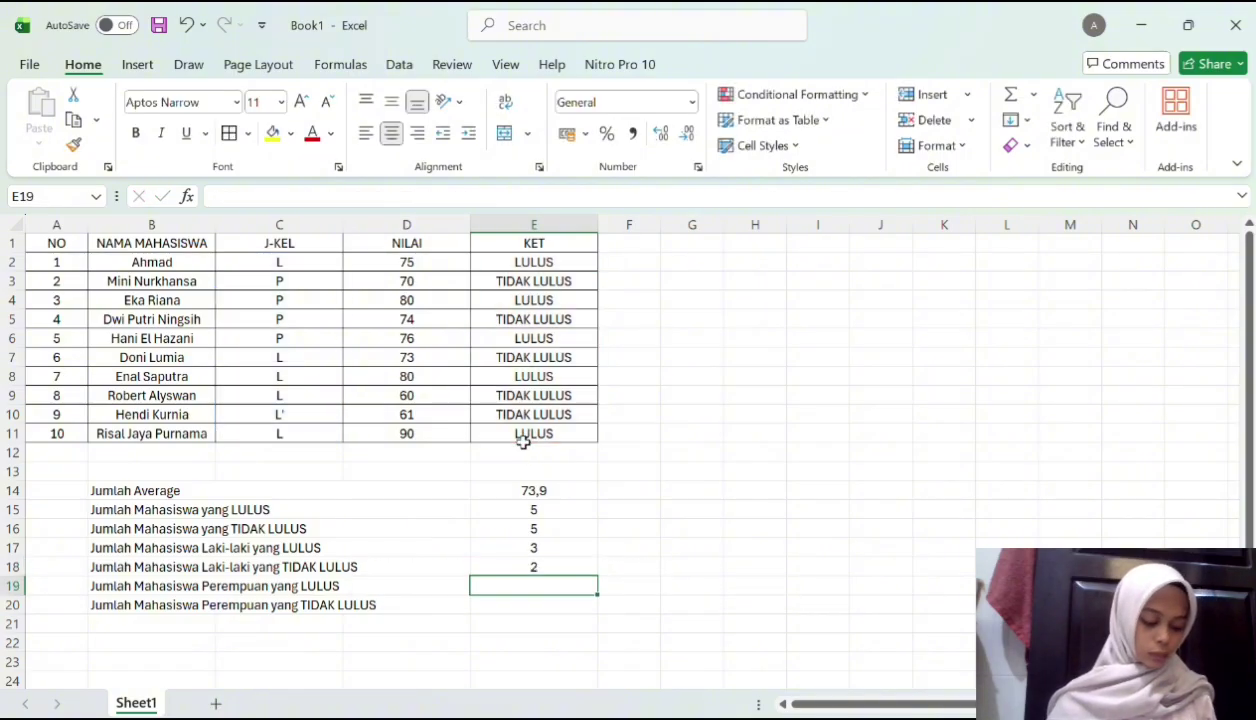
Count the female students who passed in E19 with the formula =COUNTIFS(C2:C11;"P";E2:E11;"LULUS")
type("=")
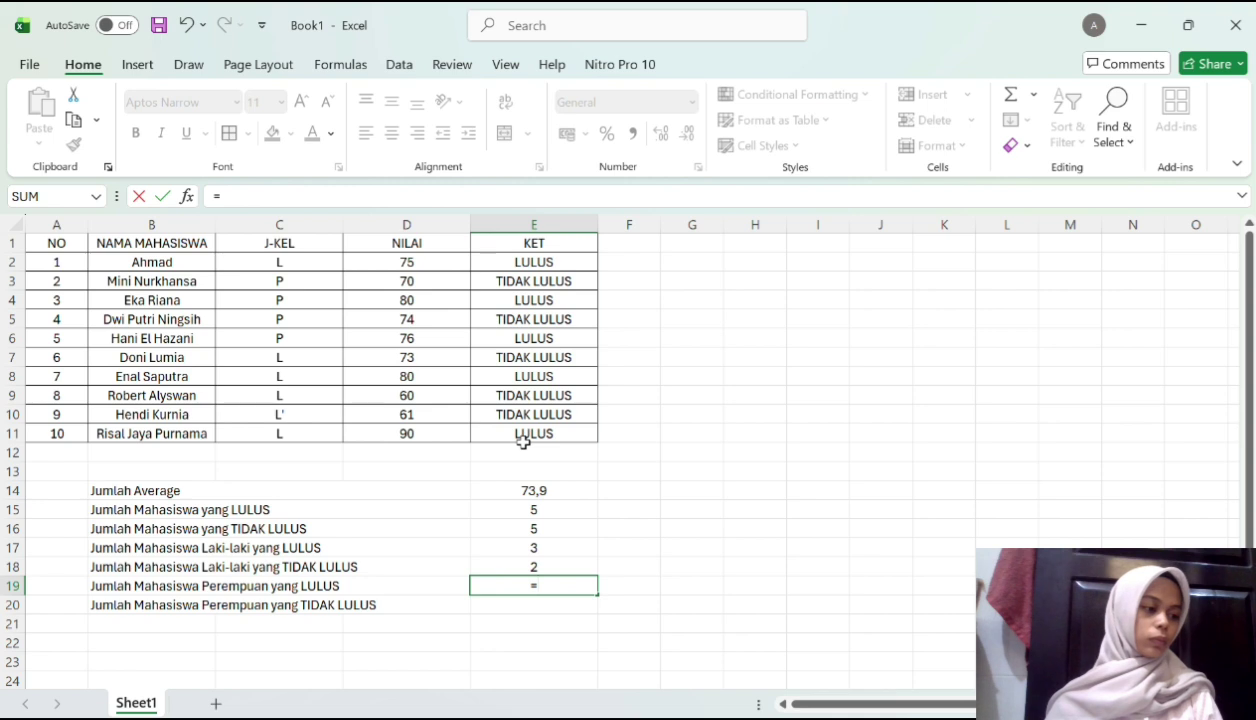
type("COUN")
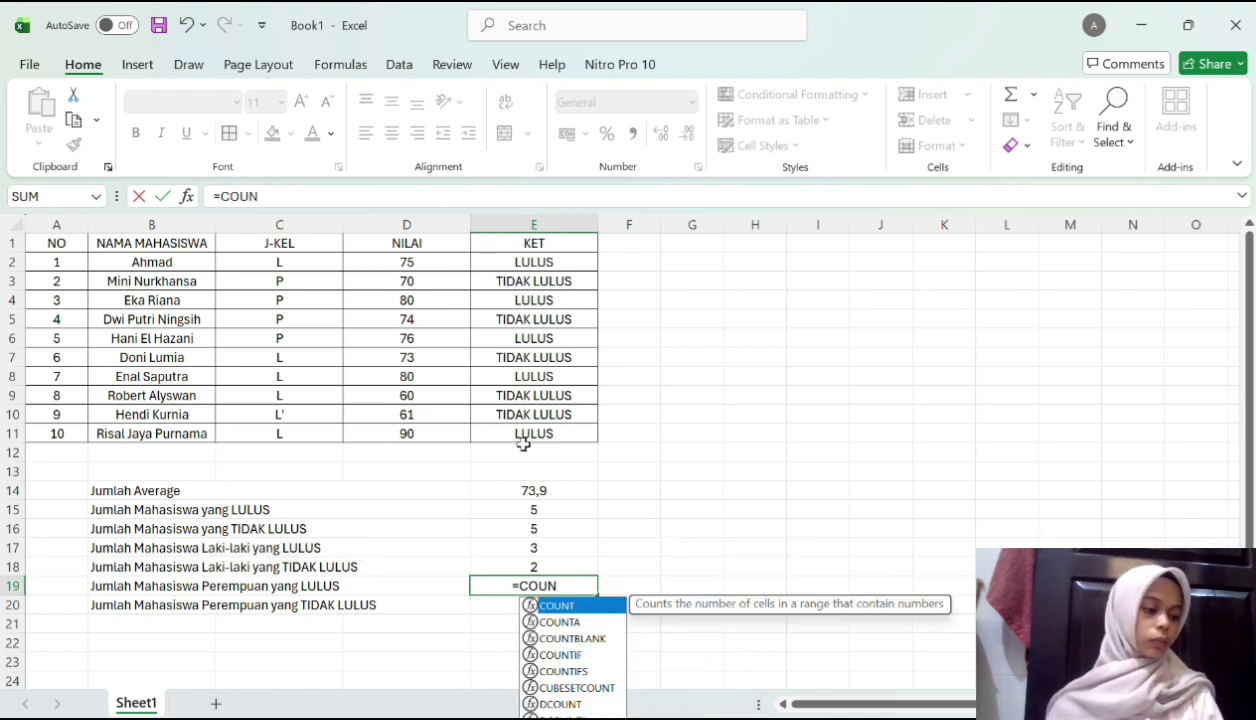
double_click(562, 668)
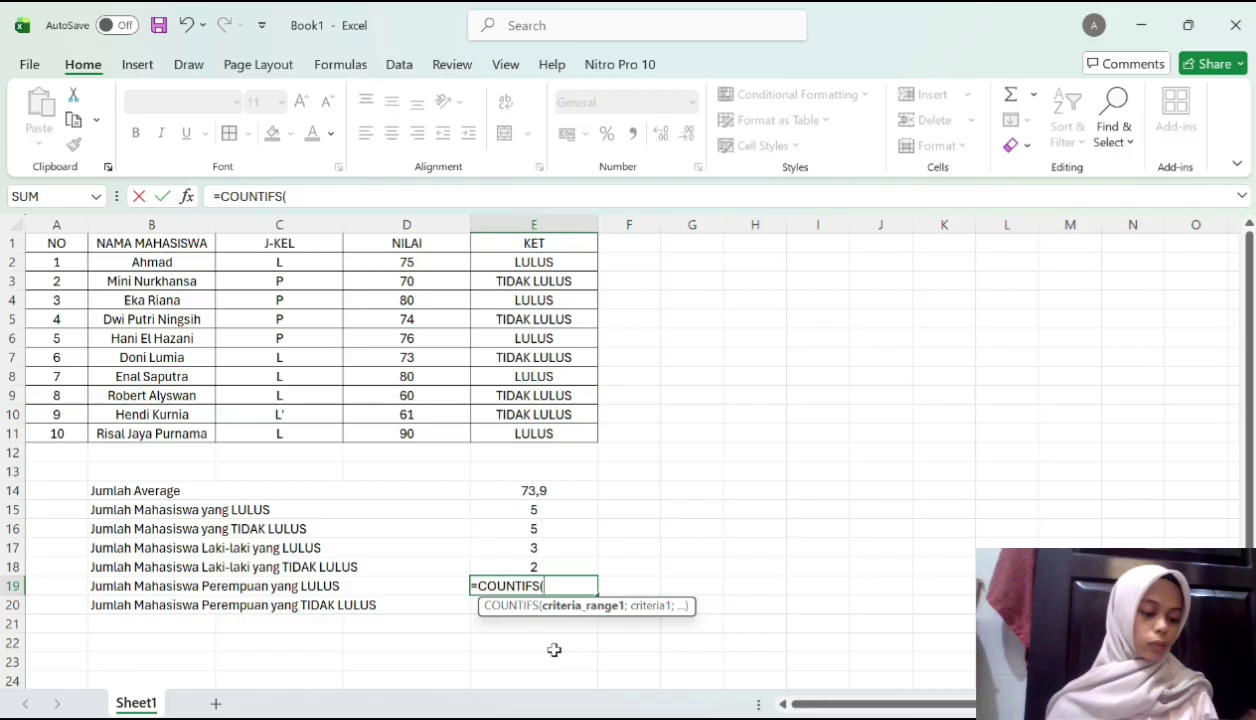
left_click(313, 260)
left_click_drag(313, 260, 307, 443)
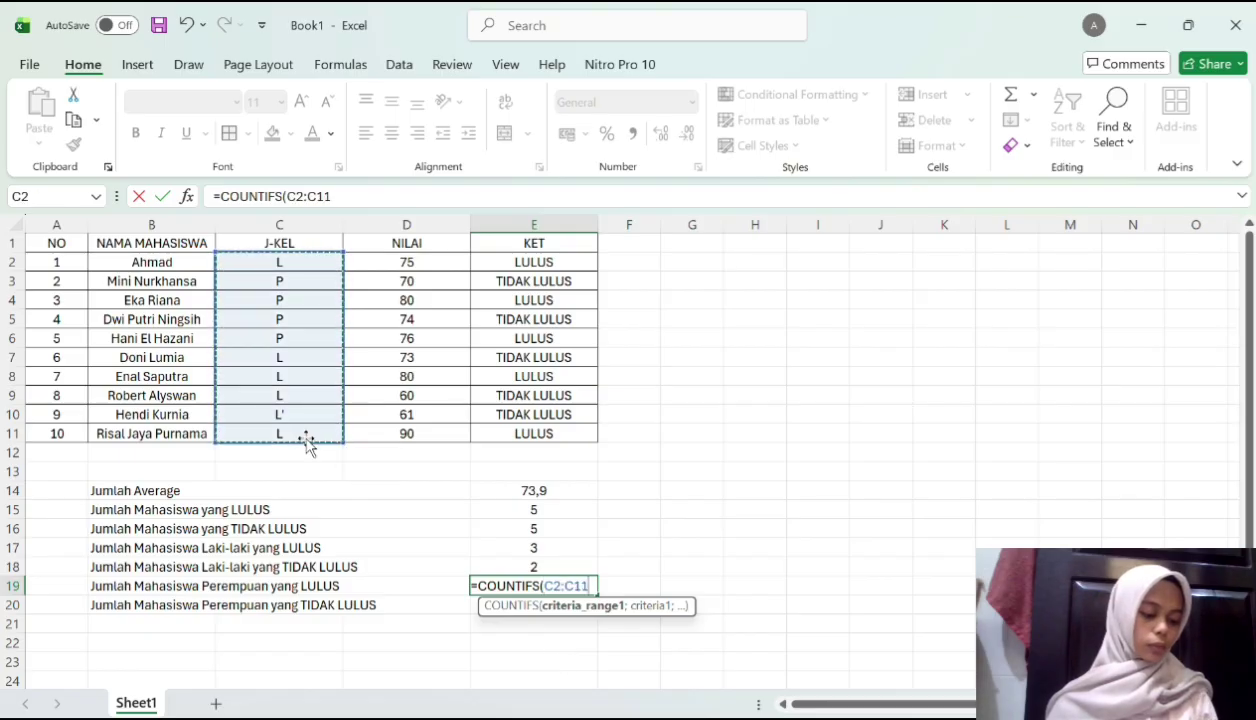
type(";\"P\";")
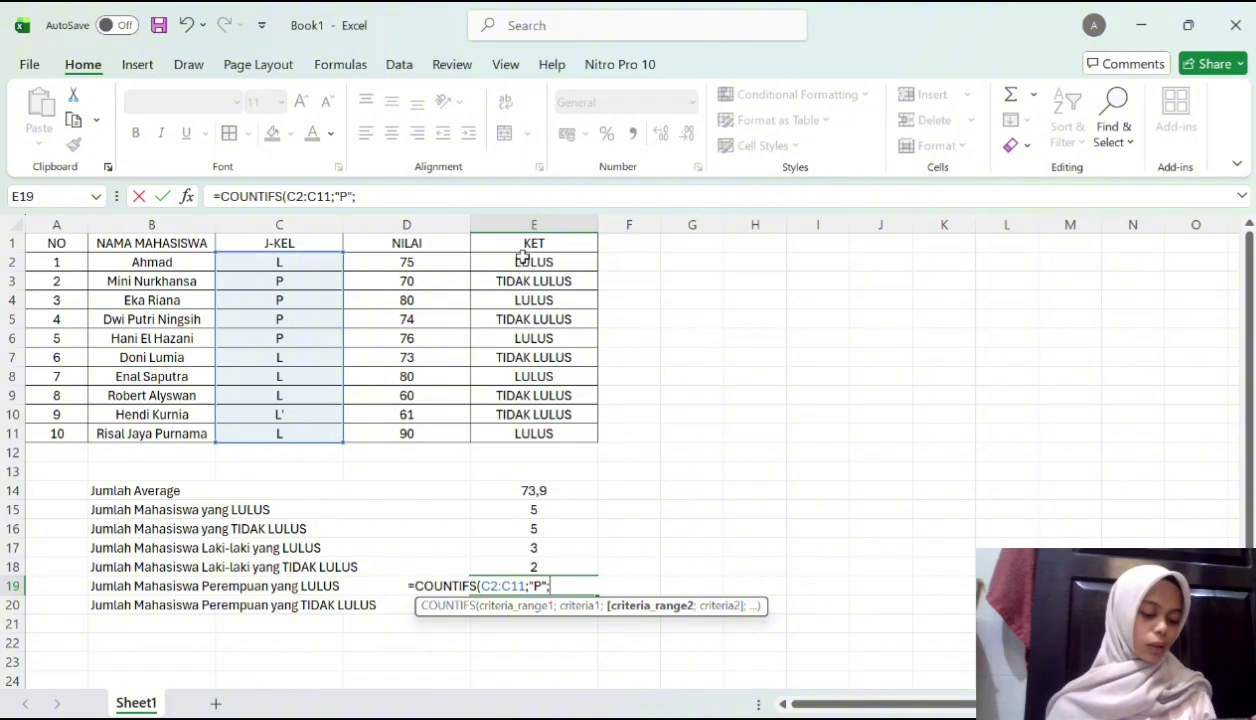
left_click_drag(508, 260, 509, 435)
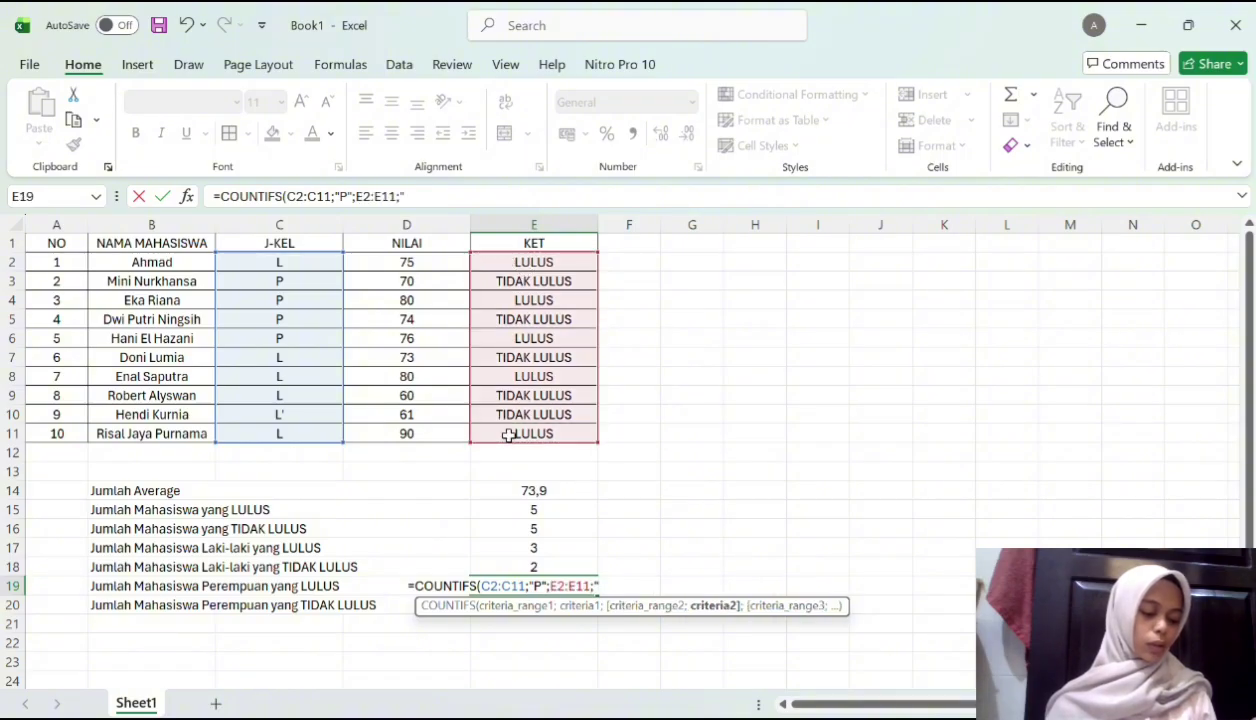
type(";\"")
type("LU")
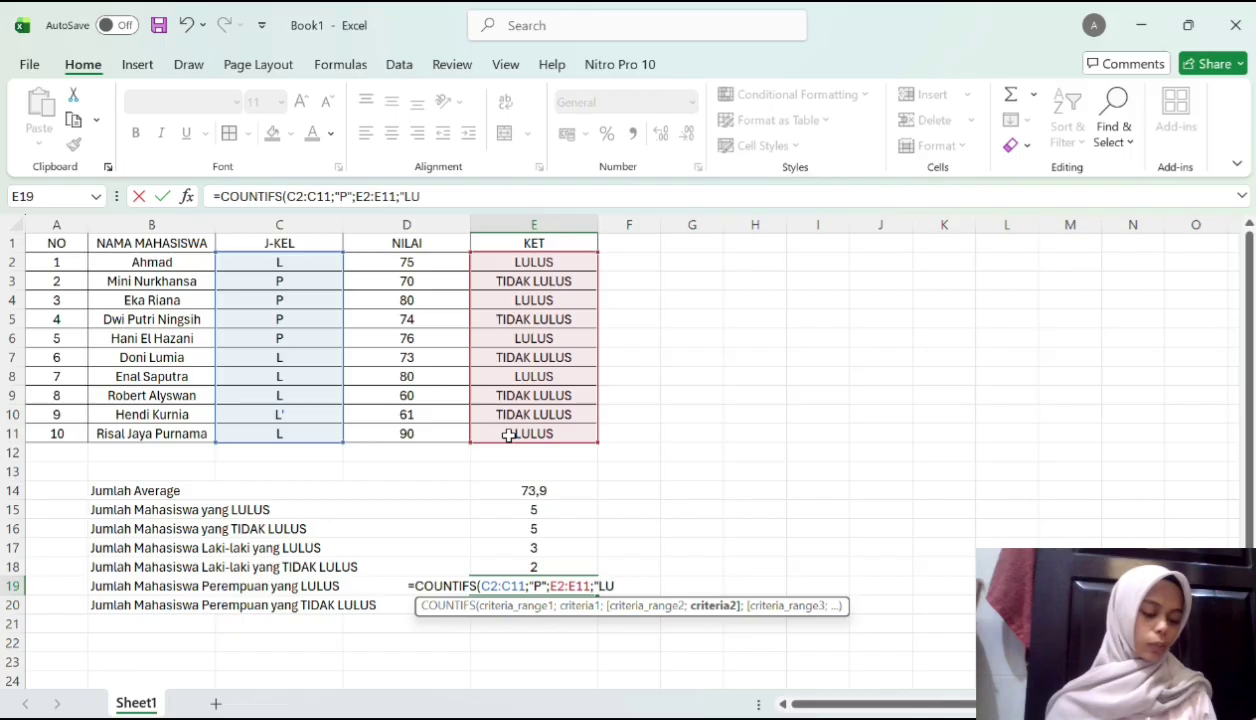
type("LUS\")")
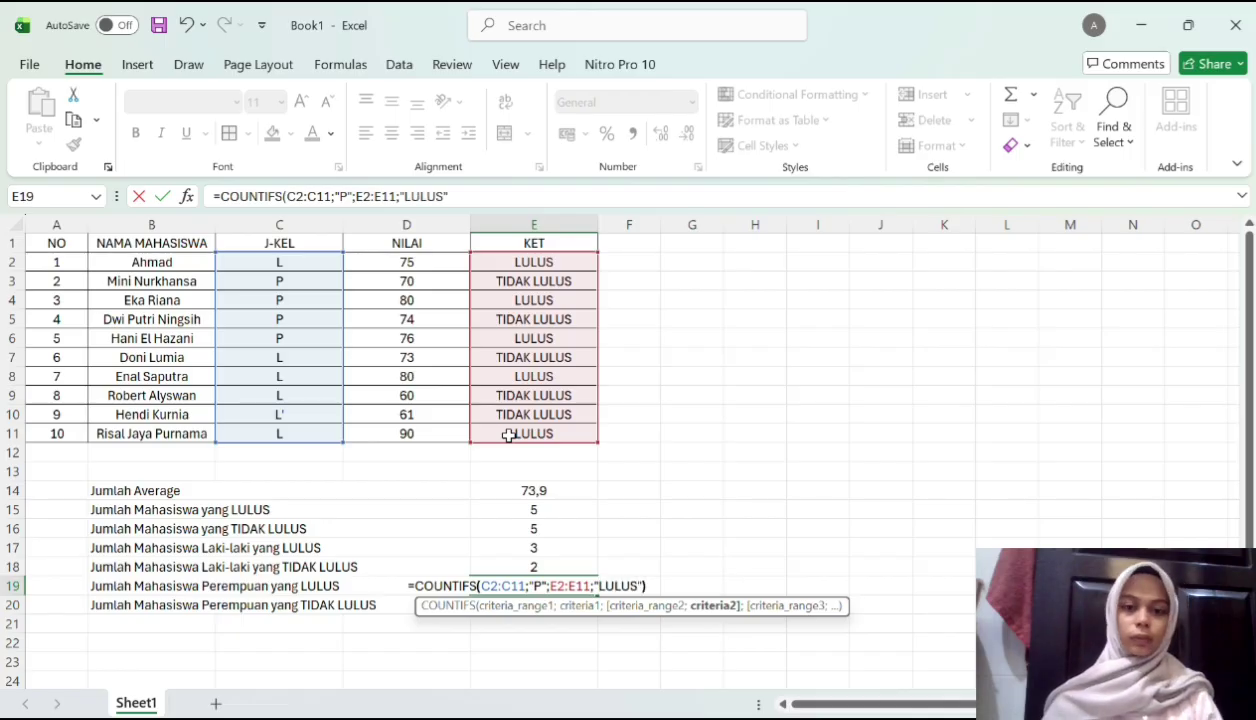
key("Return")
Count the female students who did not pass in E20 with the formula =COUNTIFS(C2:C11;"P";E2:E11;"TIDAK LULUS")
type("=")
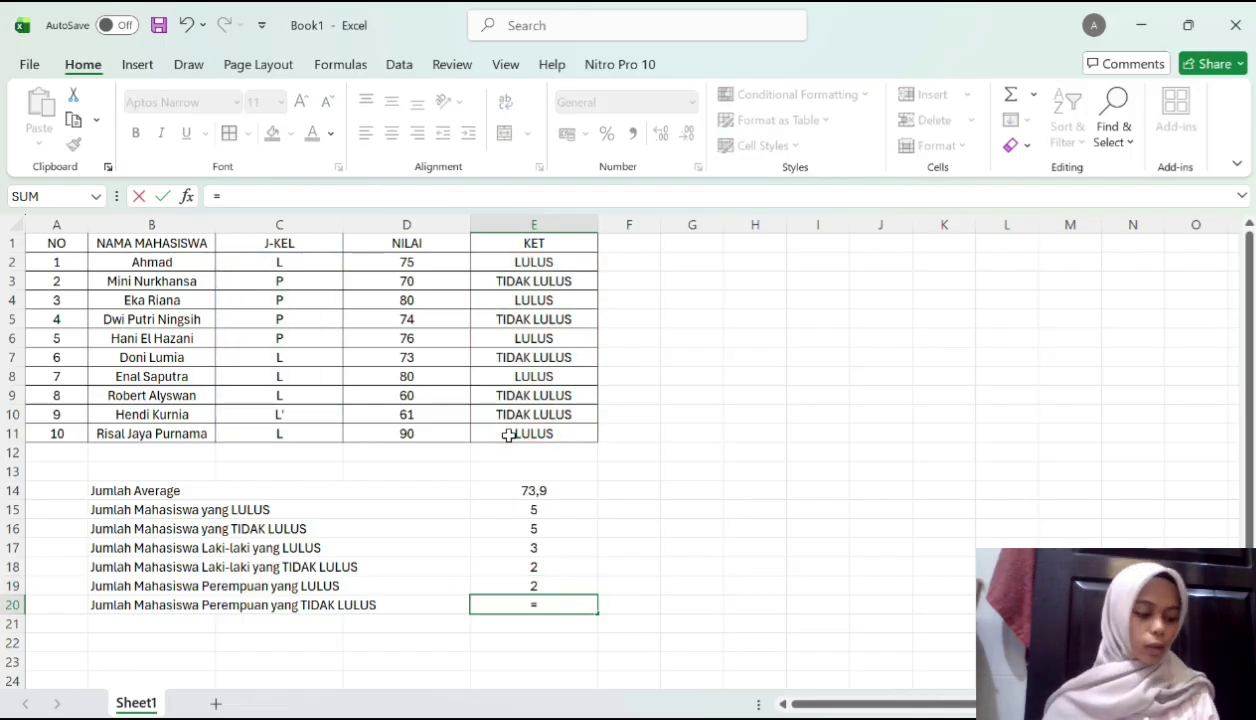
type("cOUN")
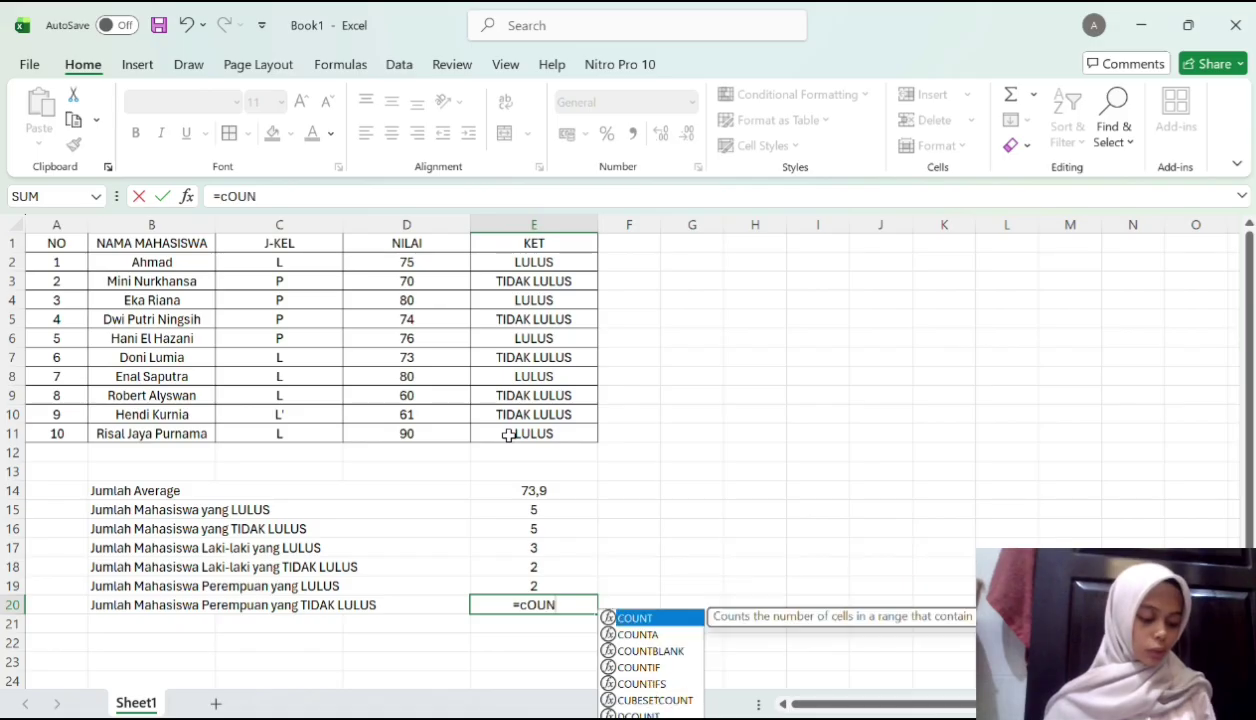
double_click(652, 686)
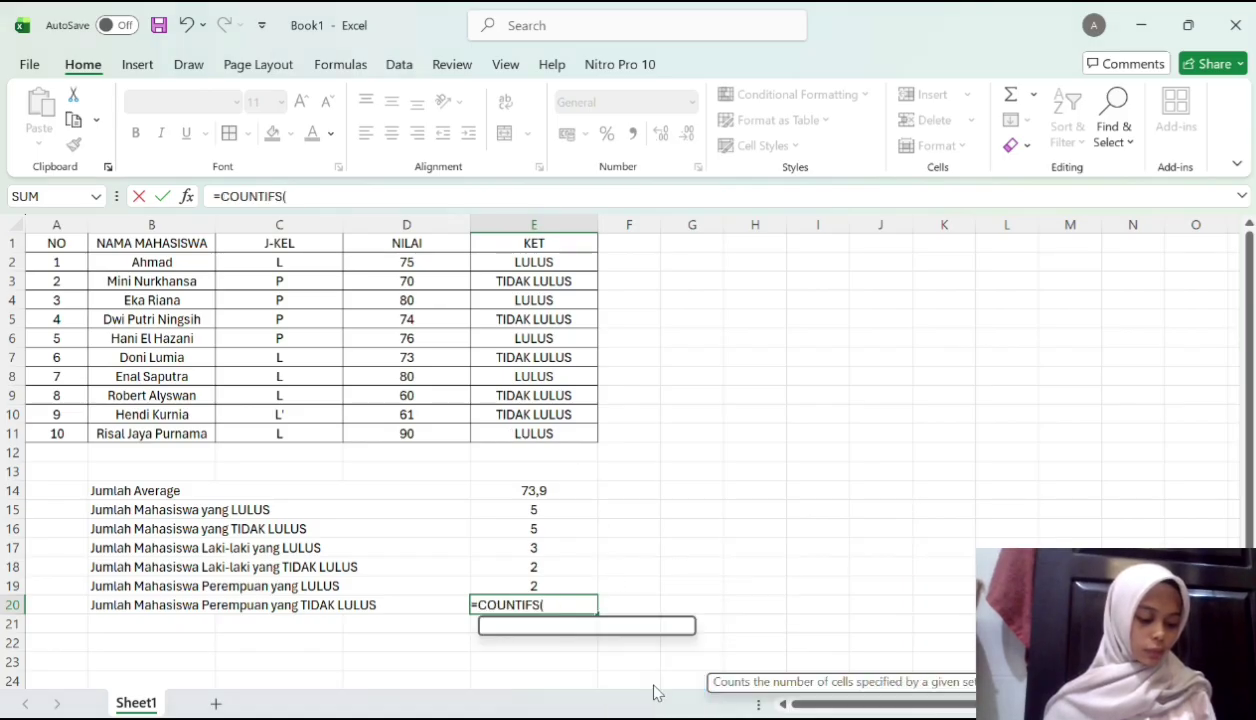
left_click(318, 263)
left_click_drag(318, 263, 320, 437)
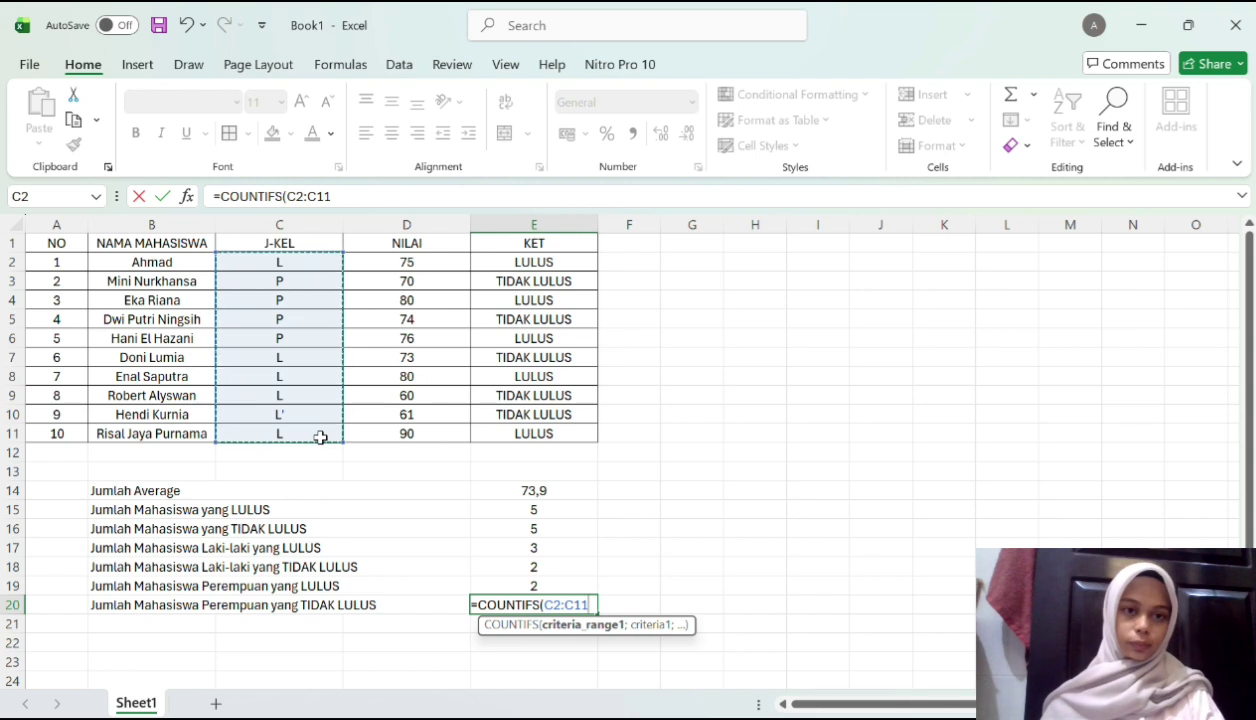
type(";\"")
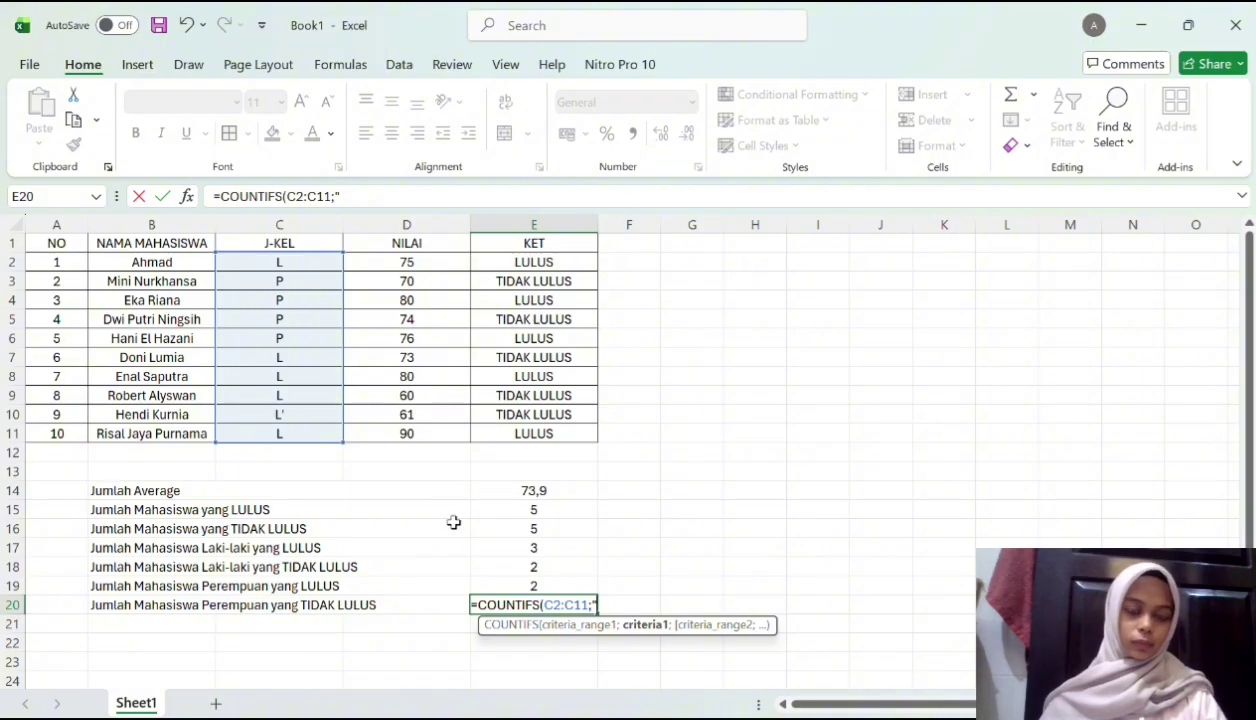
type("p")
key("BackSpace")
type("P\"")
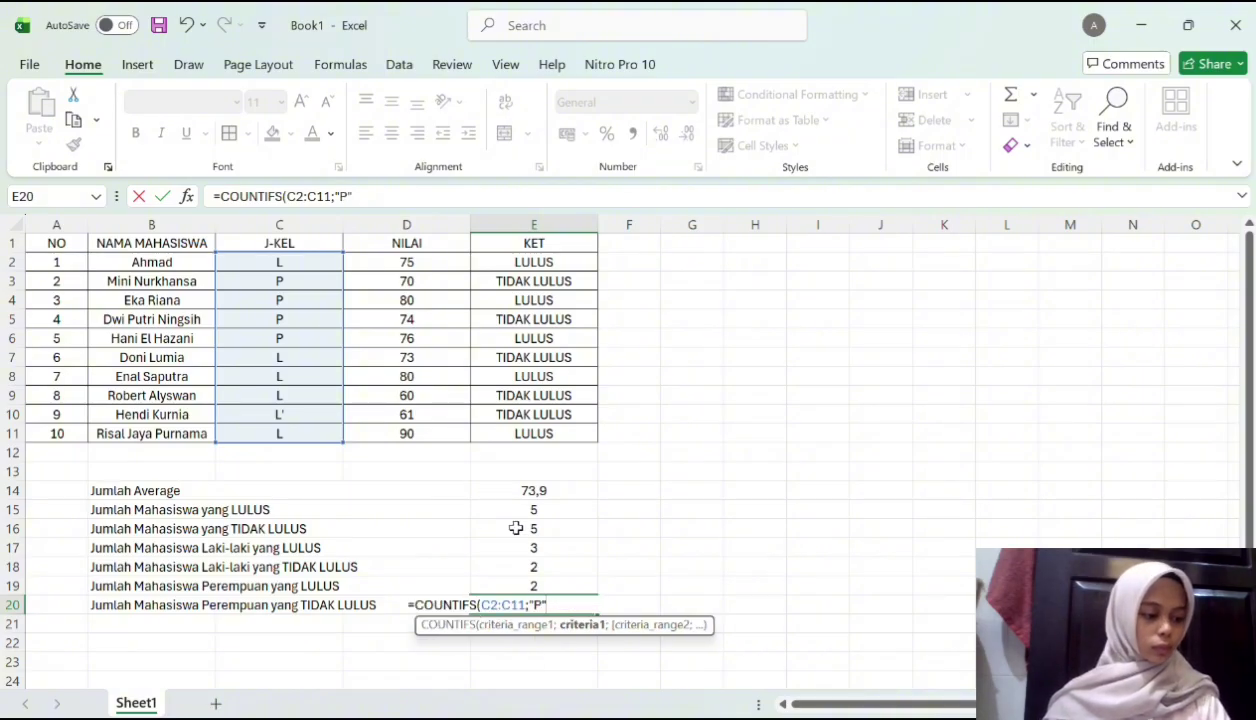
type(";")
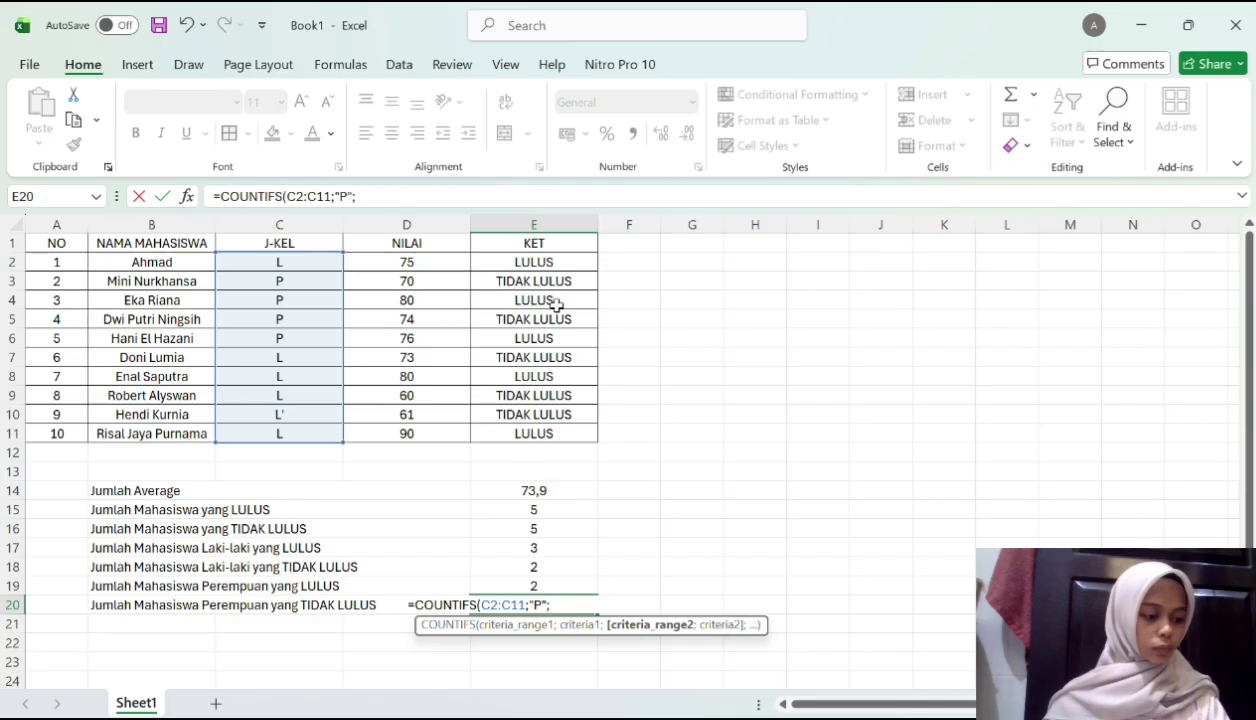
left_click_drag(557, 258, 578, 435)
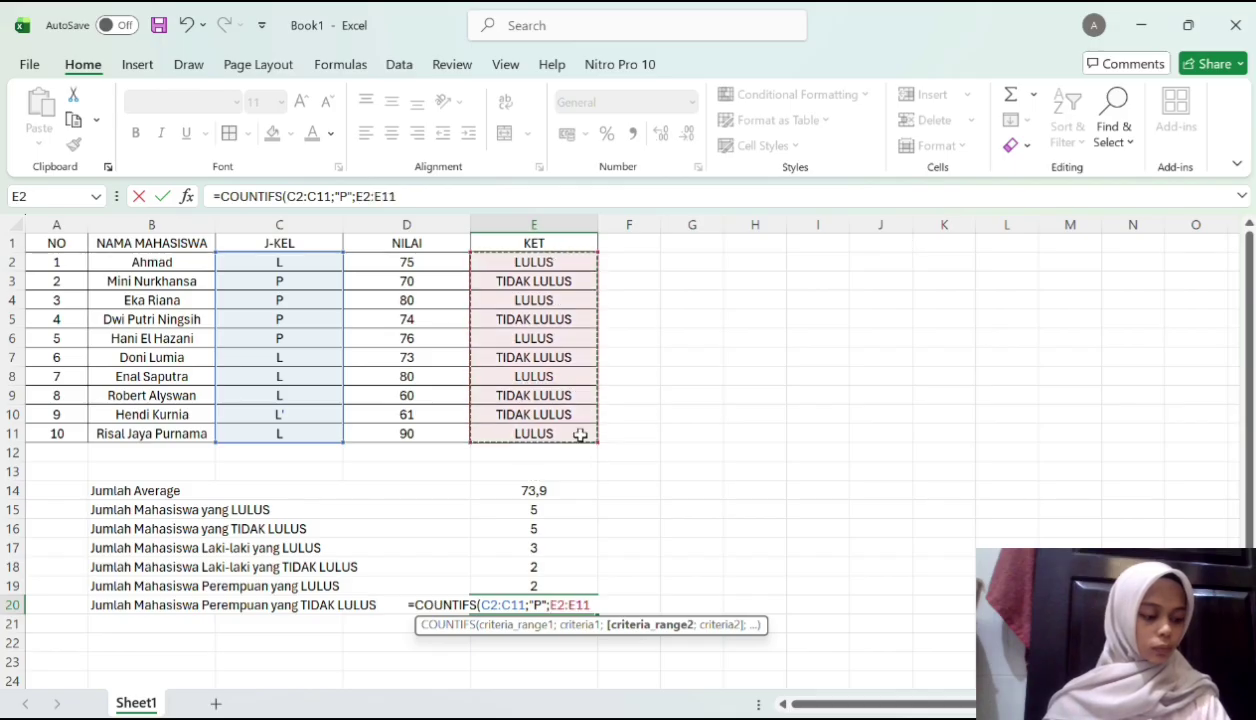
type(";")
type("\"t")
key("BackSpace")
type("TIDAK LULUS\"")
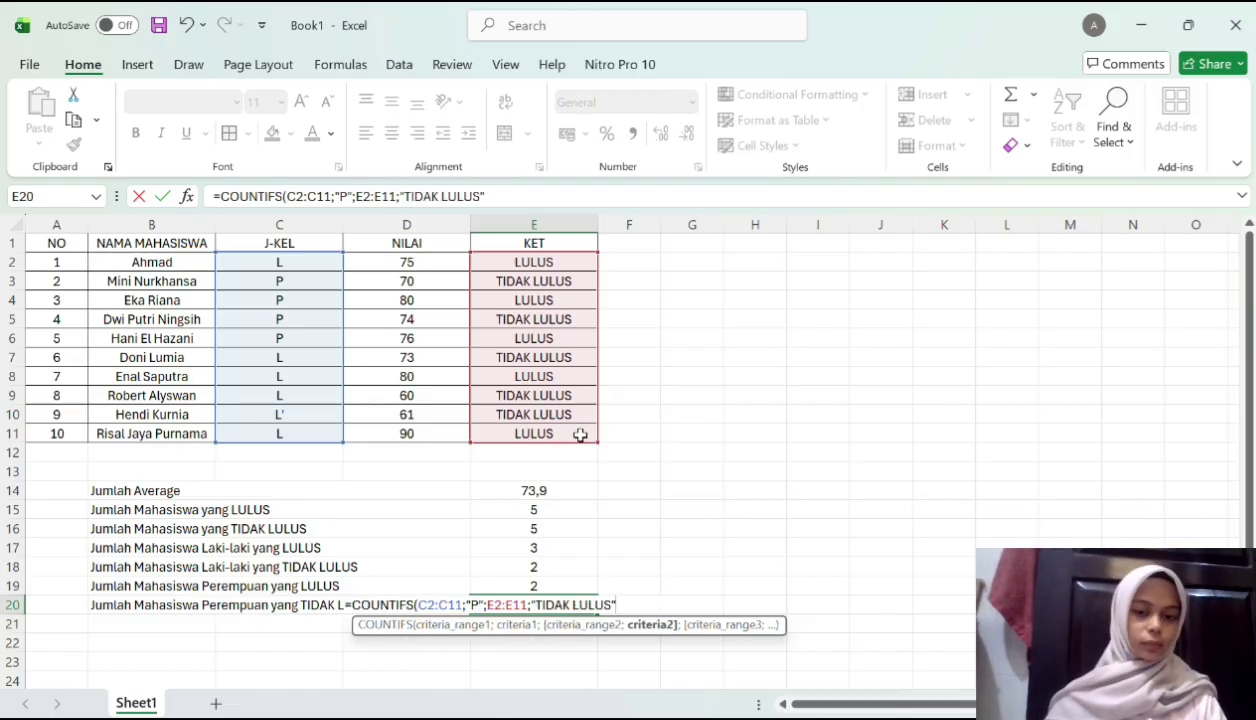
type(")")
key("Return")
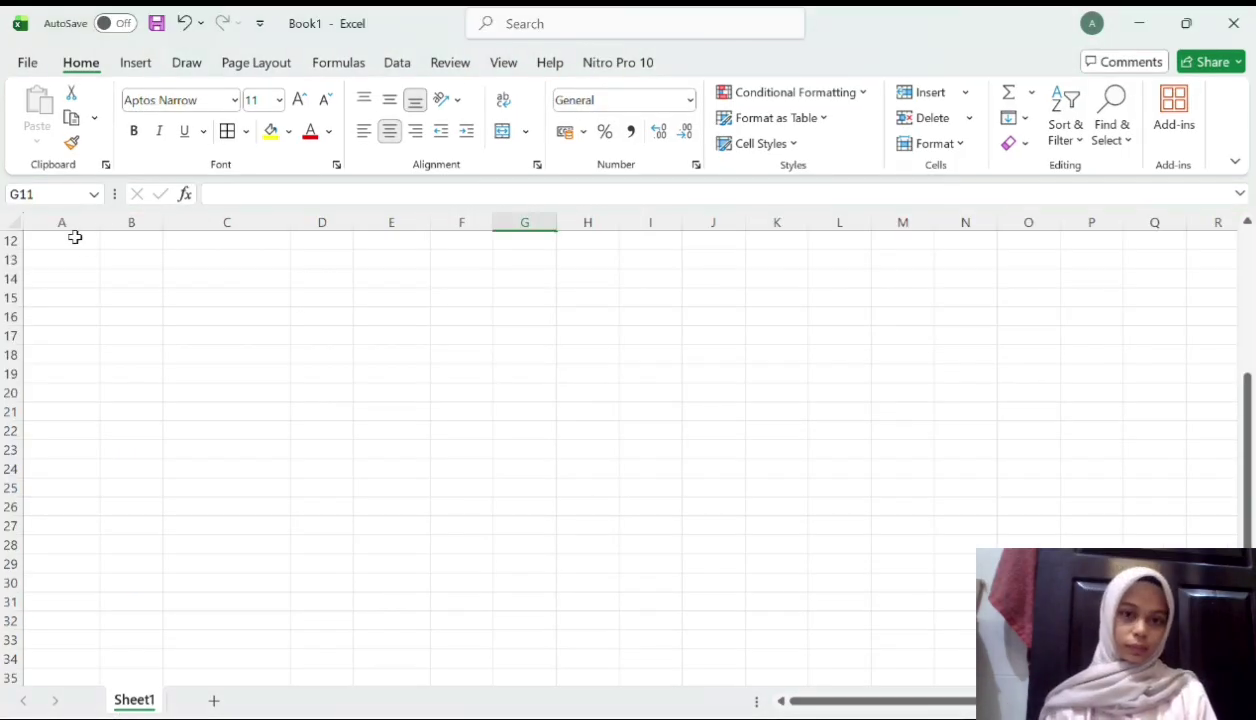
Enter the headings KODE KARYAWAN, TAHUN MASUK, KODE JABATAN and URUT KARYAWAN in cells A12 to D12
left_click(75, 237)
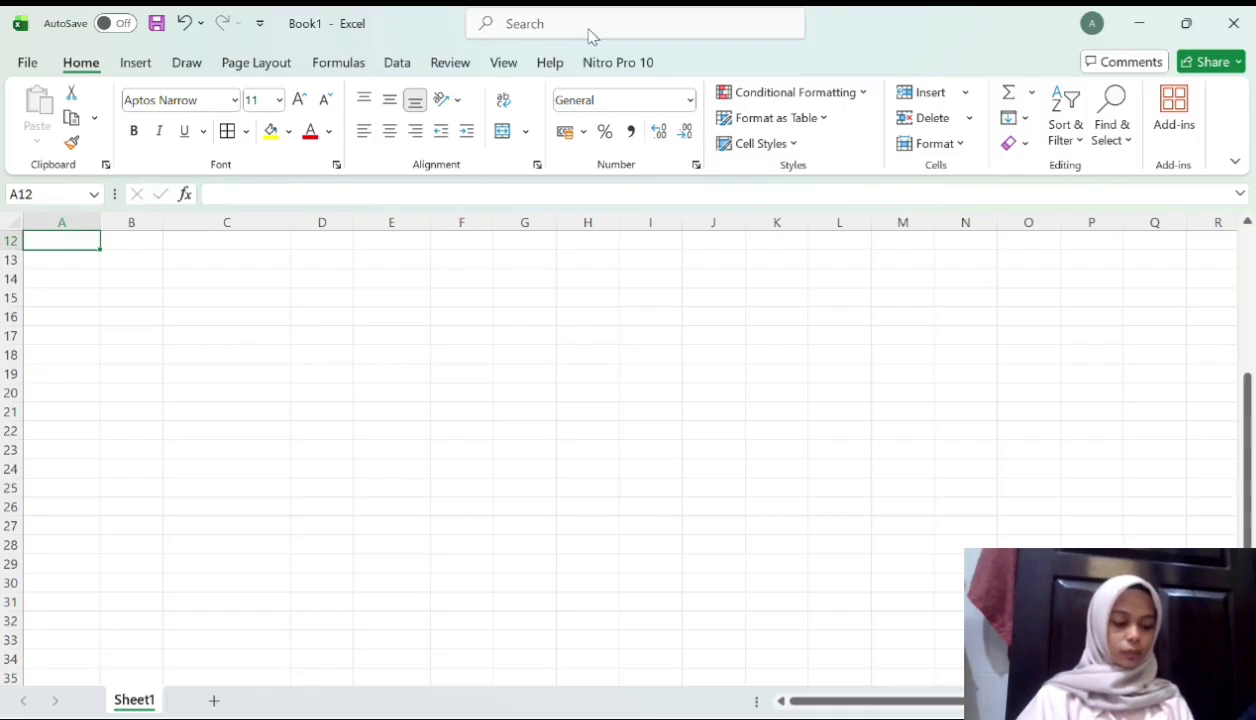
left_click(523, 34)
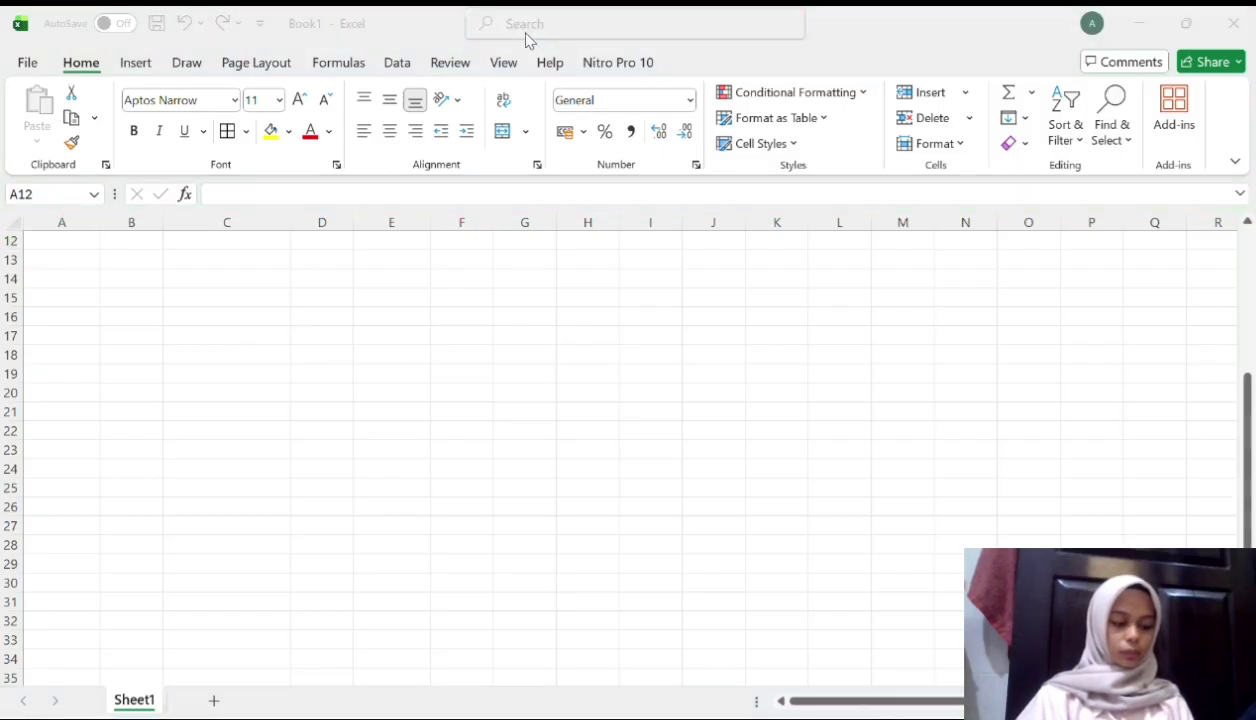
left_click(64, 240)
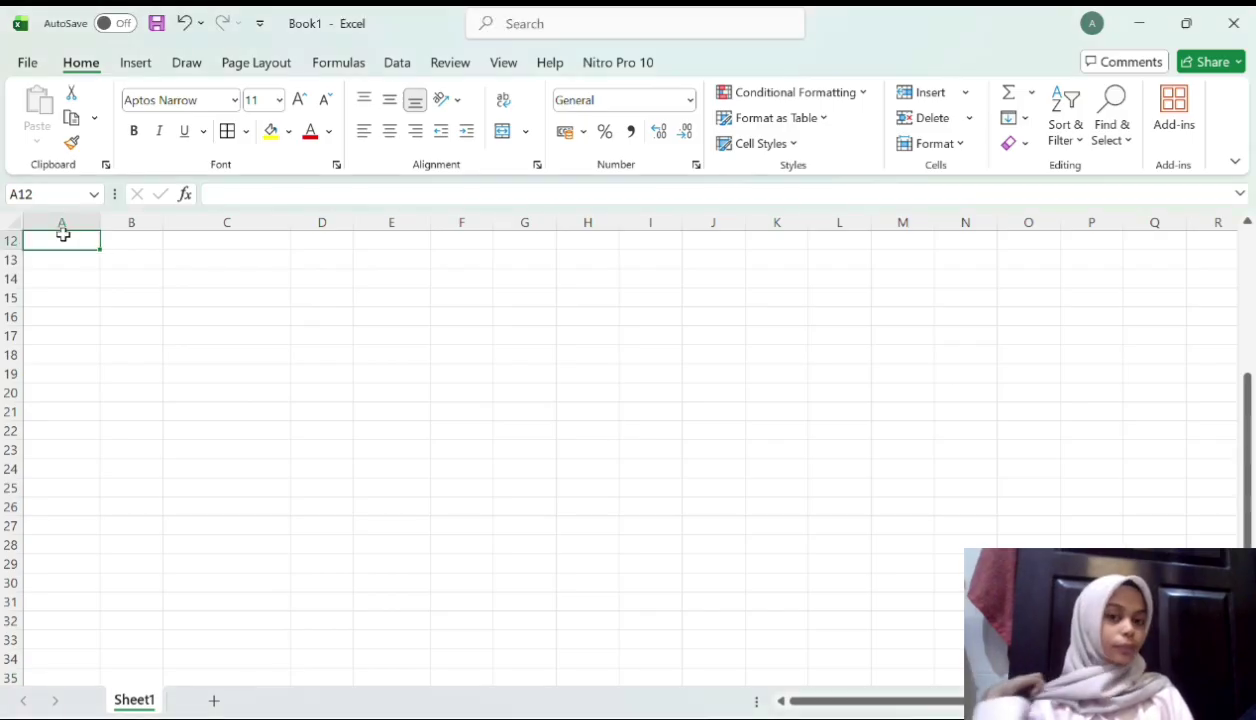
double_click(63, 235)
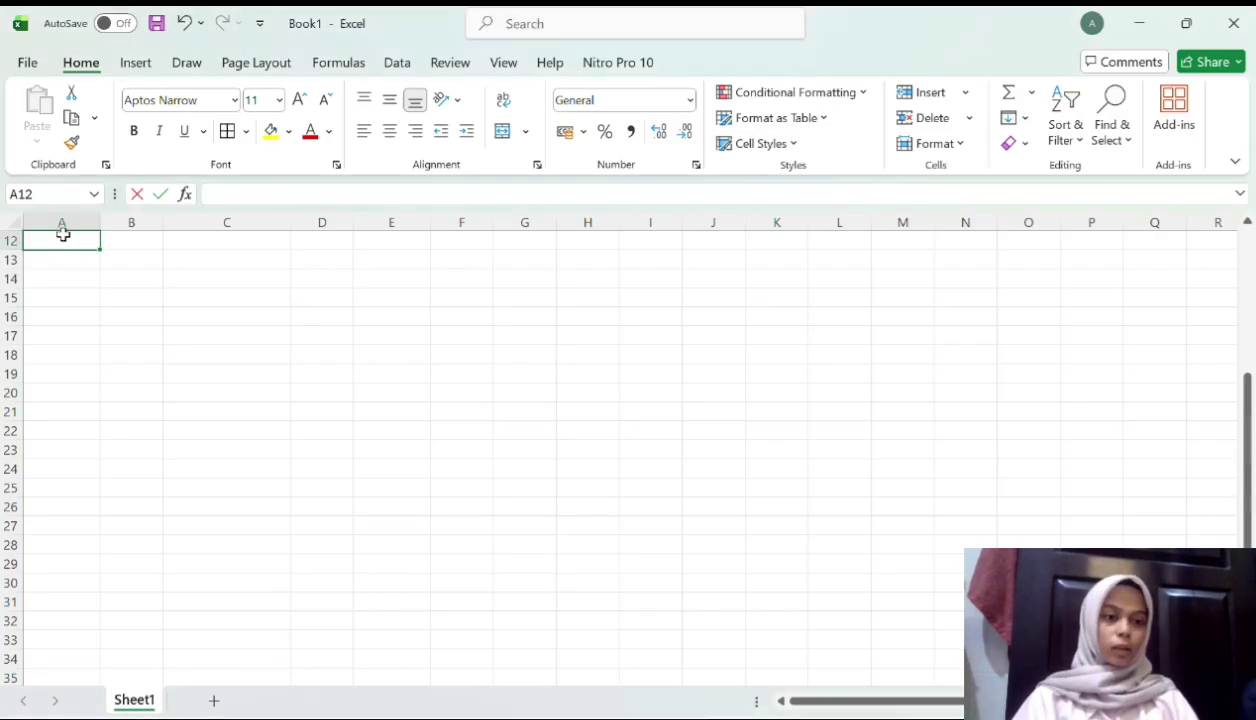
type("KODE KARYAWAN")
key("Tab")
type("TAHUN MASUK")
key("Tab")
type("KODE JABARA")
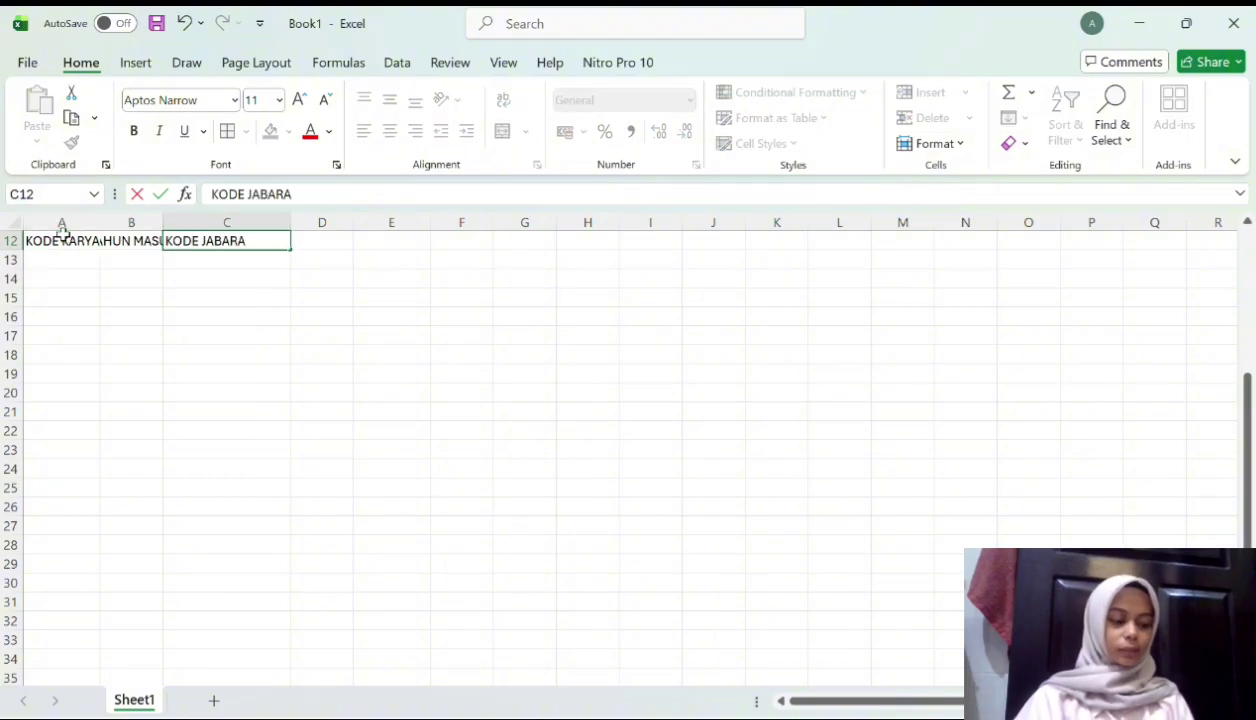
key("BackSpace")
key("BackSpace")
type("TAN")
key("Tab")
type("URUT KA")
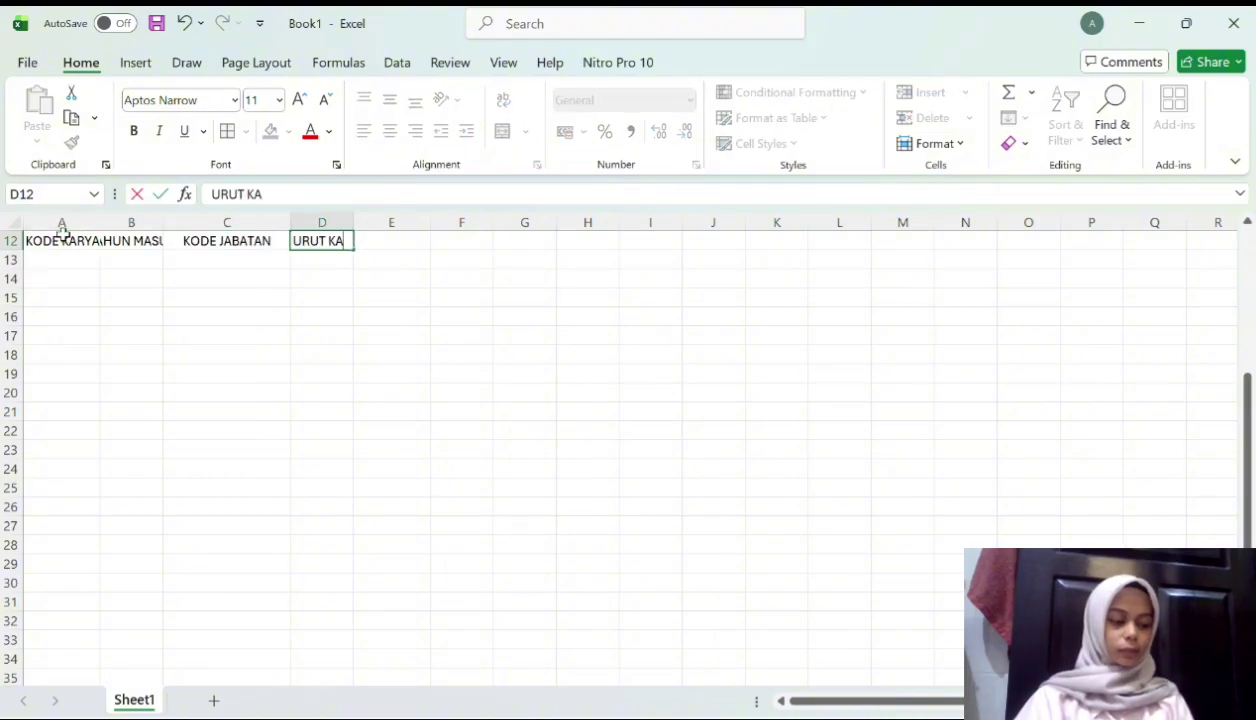
type("RYAWAN")
Set the width of columns A to D to 20
left_click(62, 240)
mouse_move(62, 240)
left_mouse_down()
mouse_move(322, 240)
mouse_move(55, 237)
left_mouse_up()
left_click(55, 240)
left_click_drag(328, 247, 107, 328)
left_click_drag(34, 240, 322, 241)
left_click(935, 143)
left_click(950, 259)
type("10")
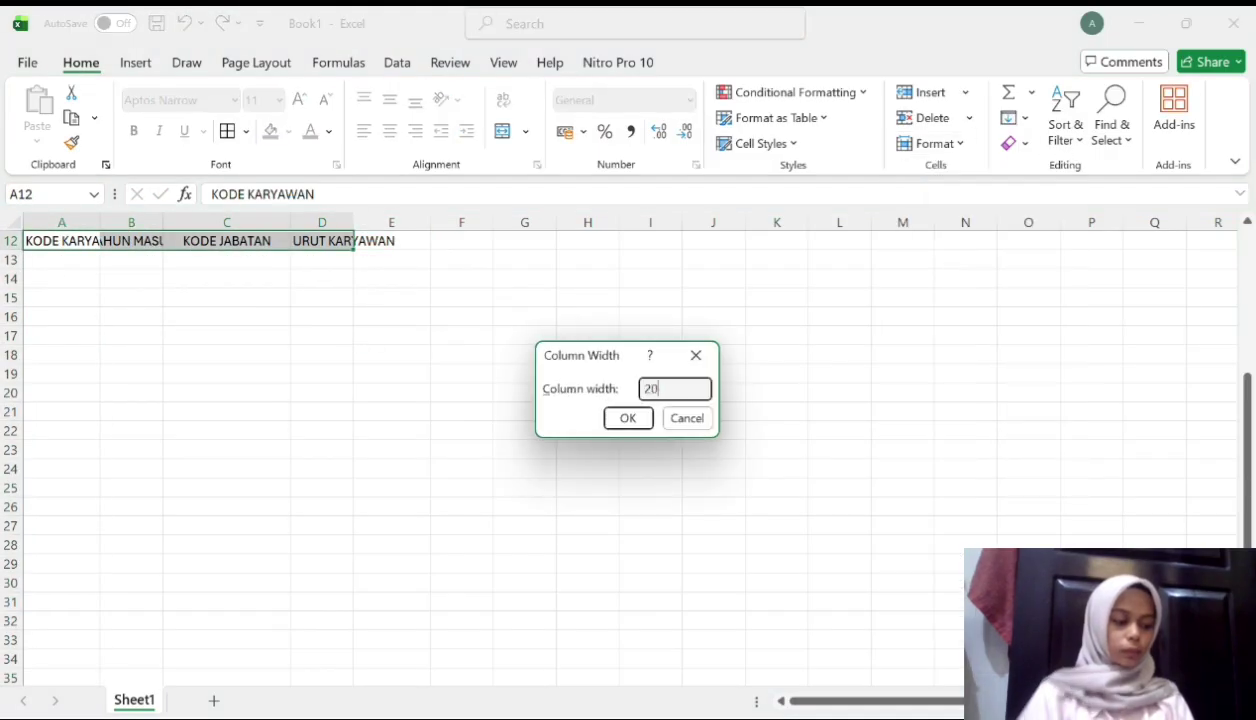
left_click(627, 418)
Centre the contents of A12:D18 and add borders around all of its cells
left_click_drag(95, 241, 545, 355)
left_click(389, 131)
left_click(227, 131)
Enter the first two employee codes in A13 and A14, each an eight-digit date, position code (OPR, OPRS) and sequence number
double_click(108, 260)
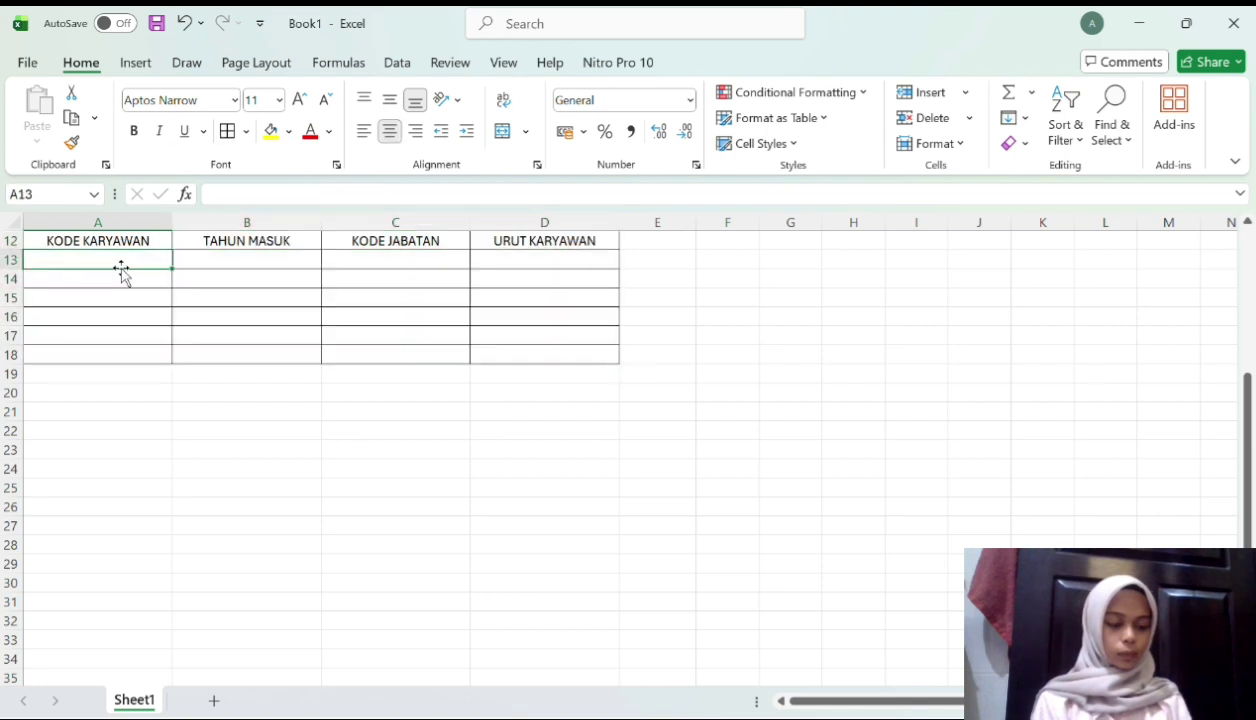
type("2007")
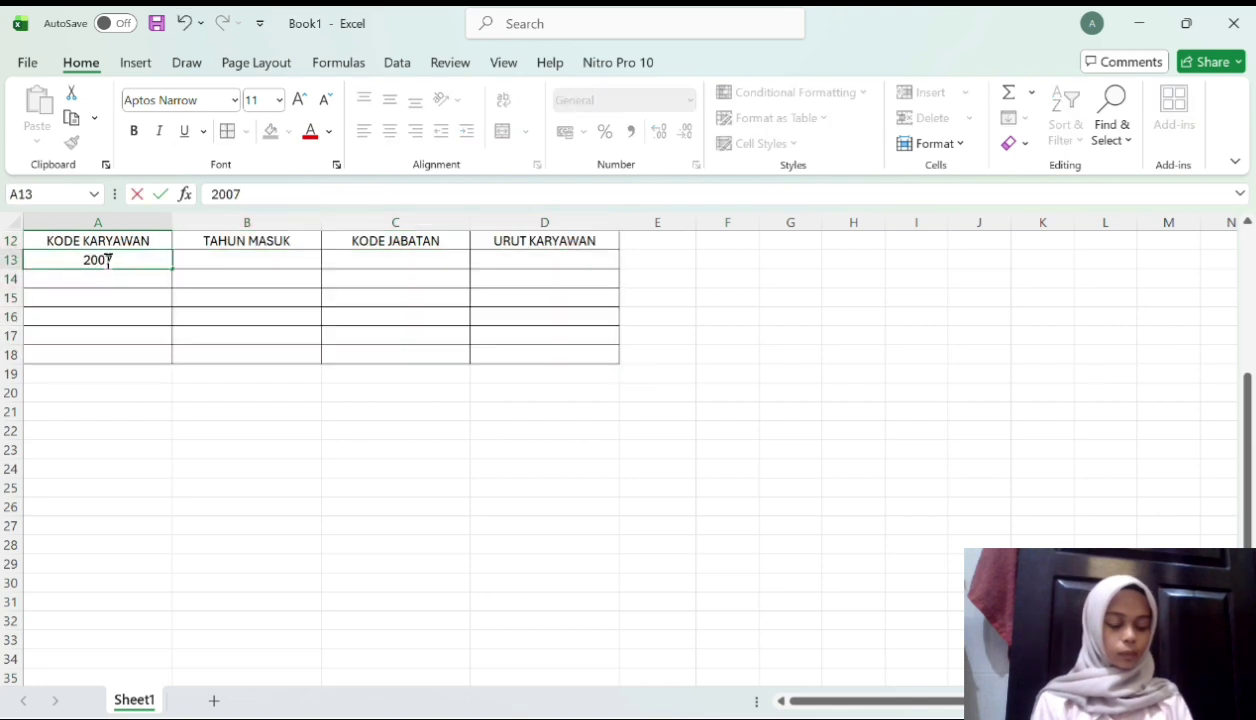
type("2014")
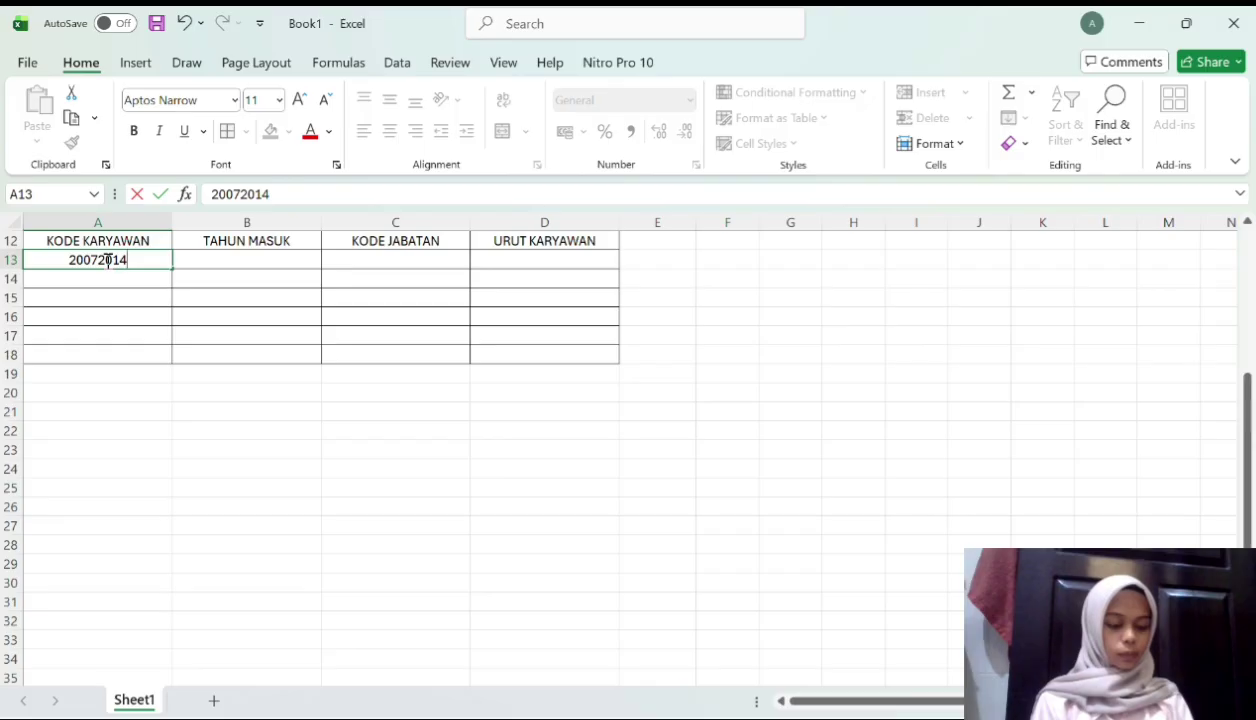
type("OPR350")
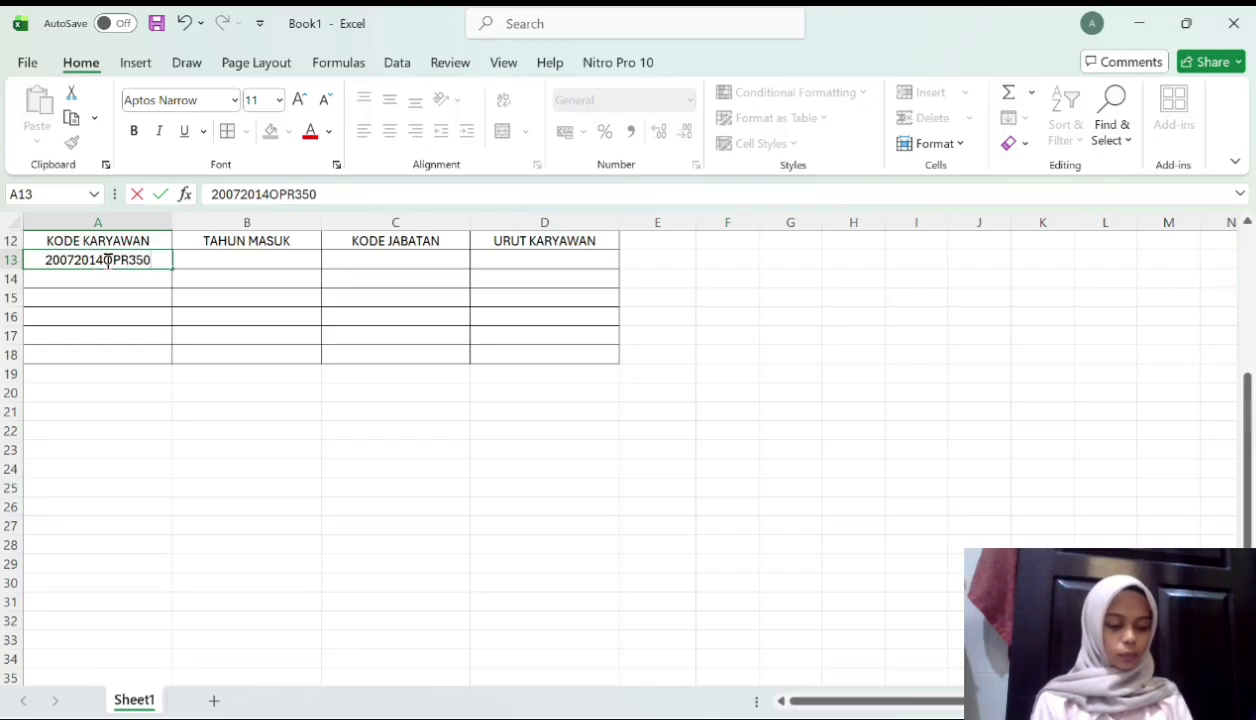
key("Return")
type("2009")
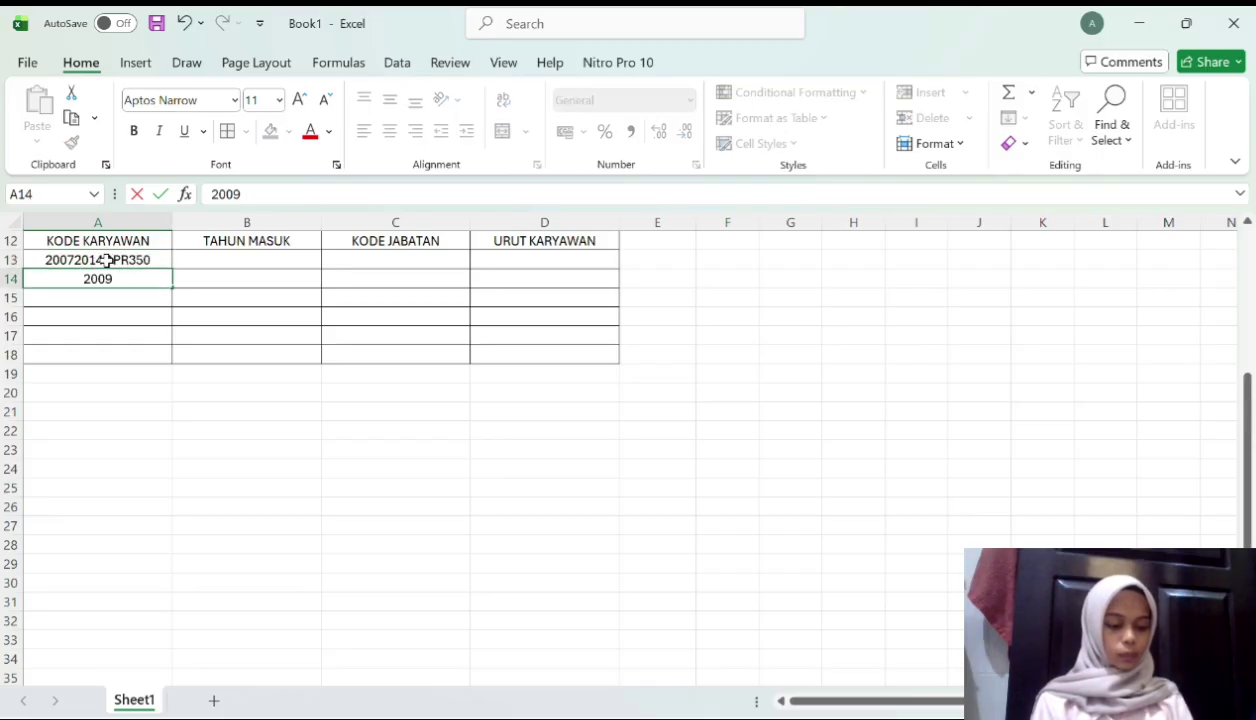
type("2016OPR")
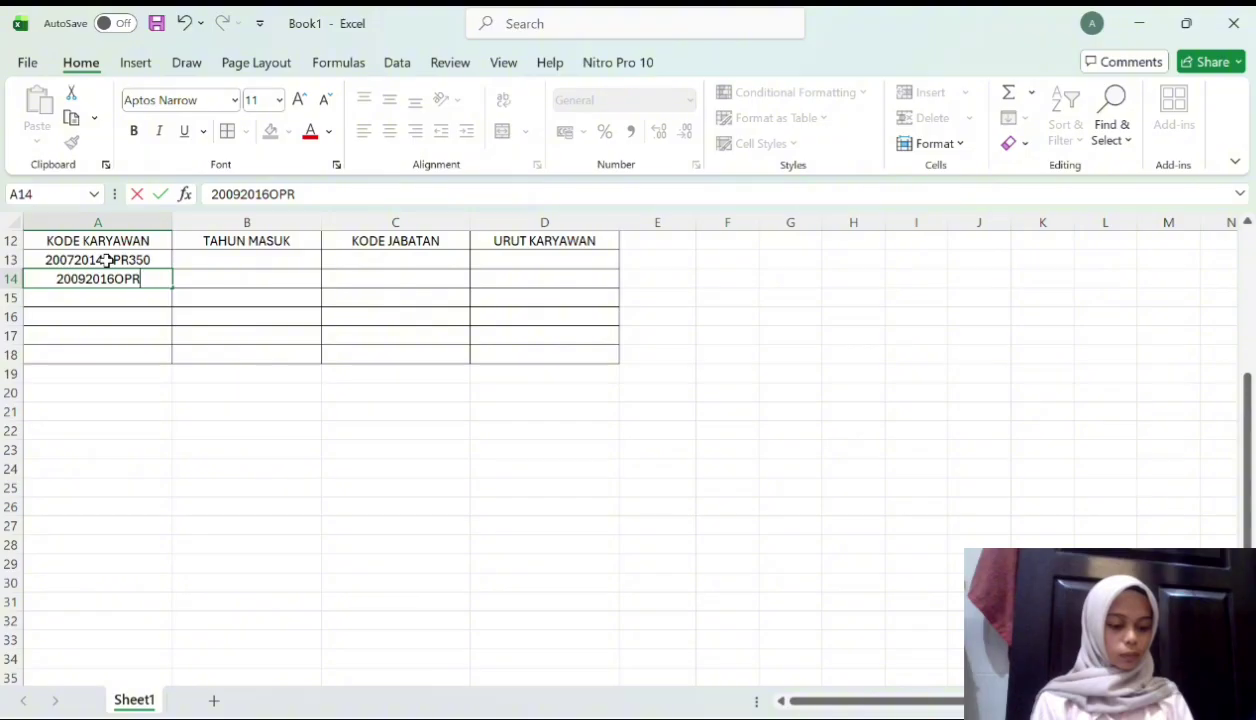
type("S351")
key("Return")
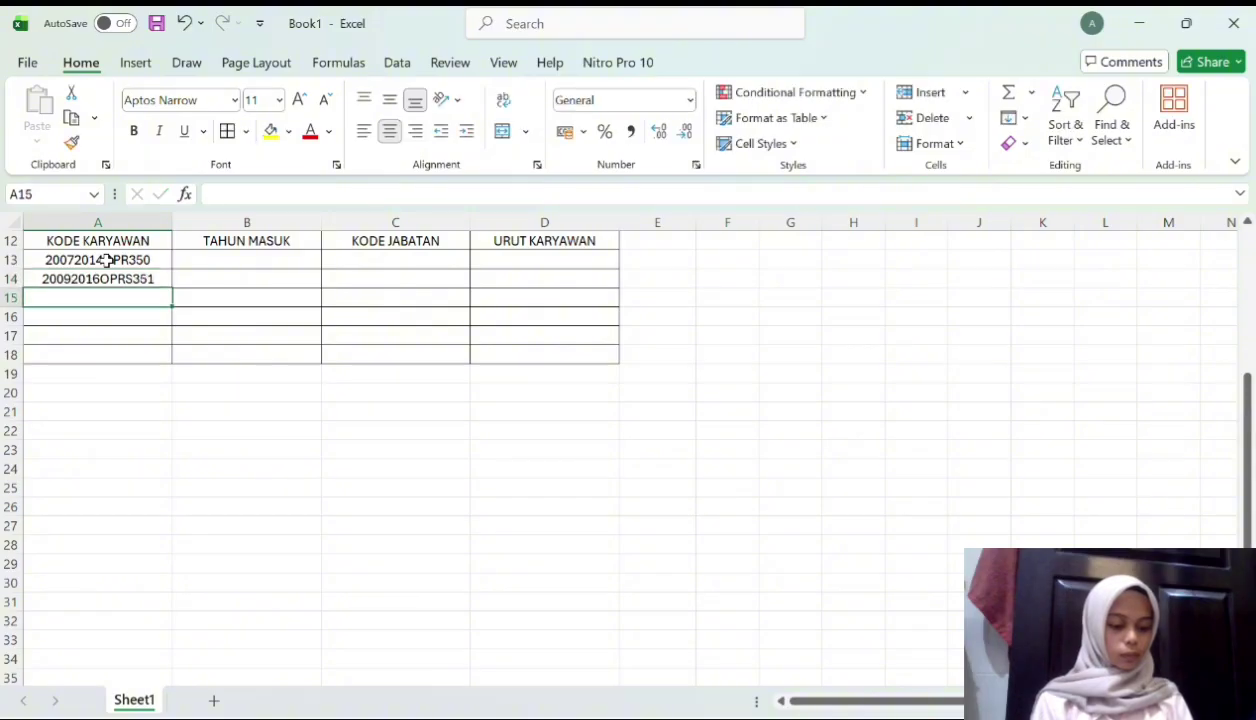
Enter two more employee codes in A15 and A16, each an eight-digit date, position code STG and sequence number
type("19052013STG352")
key("Return")
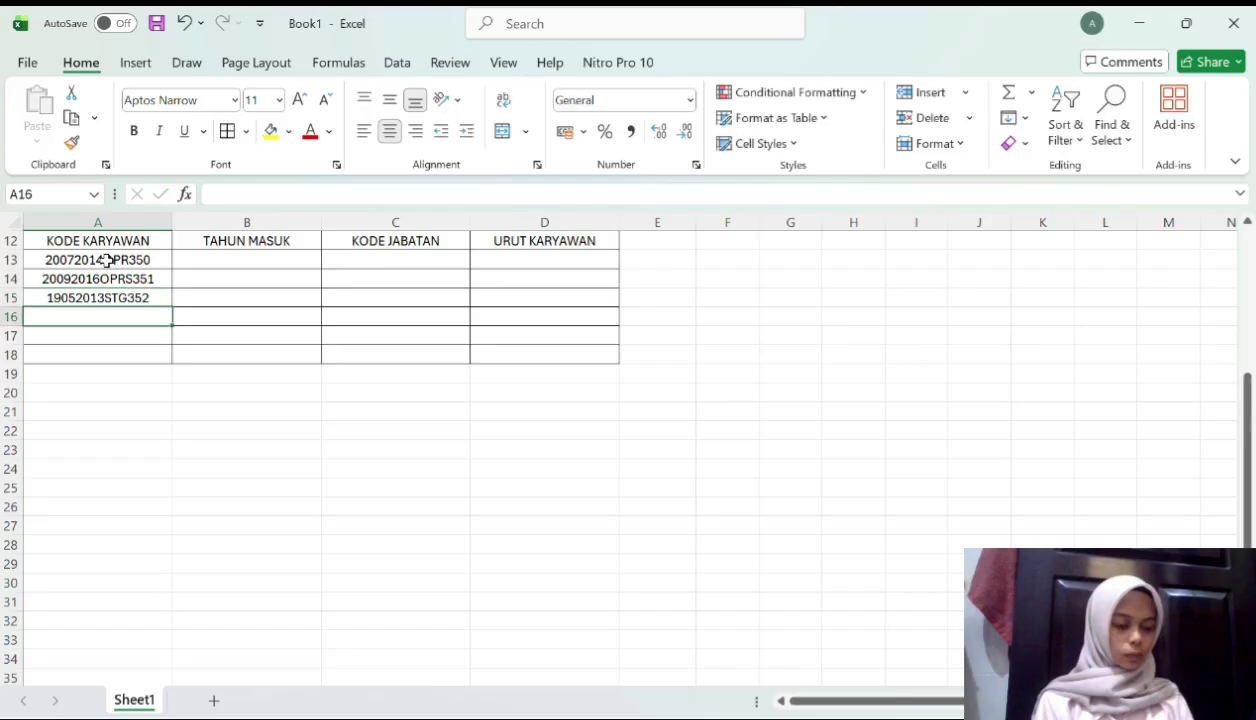
type("09011999STG353")
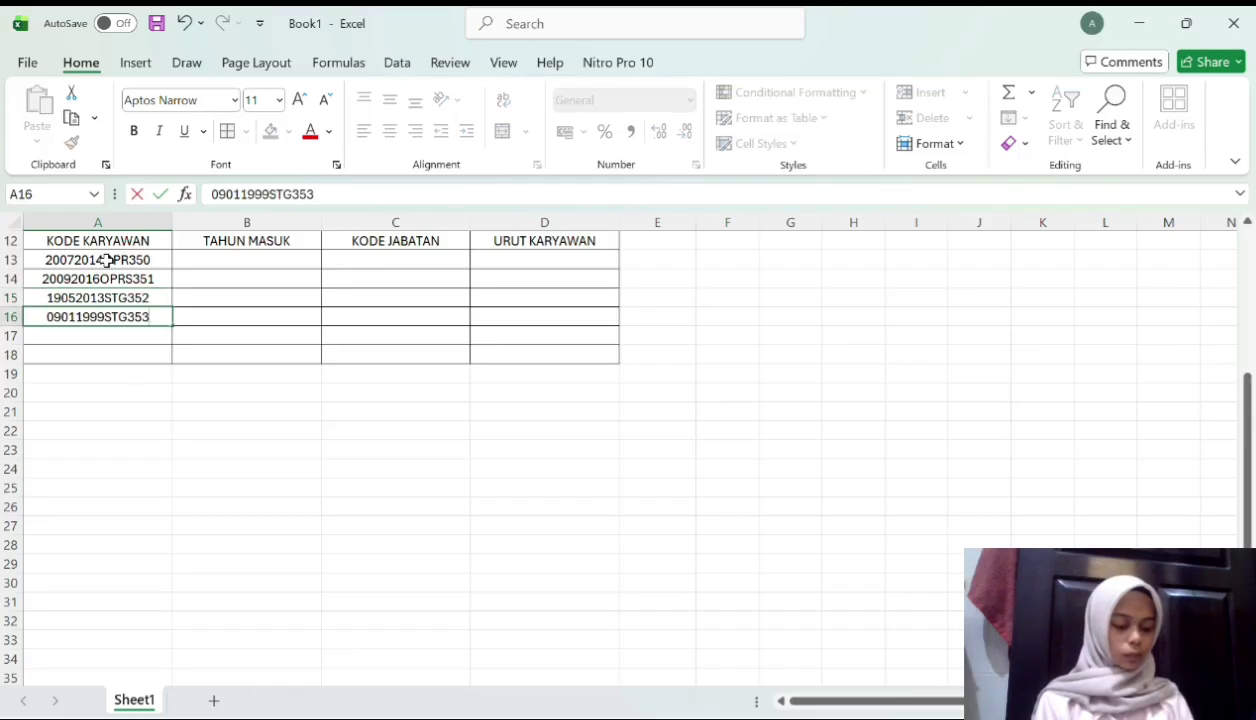
key("Return")
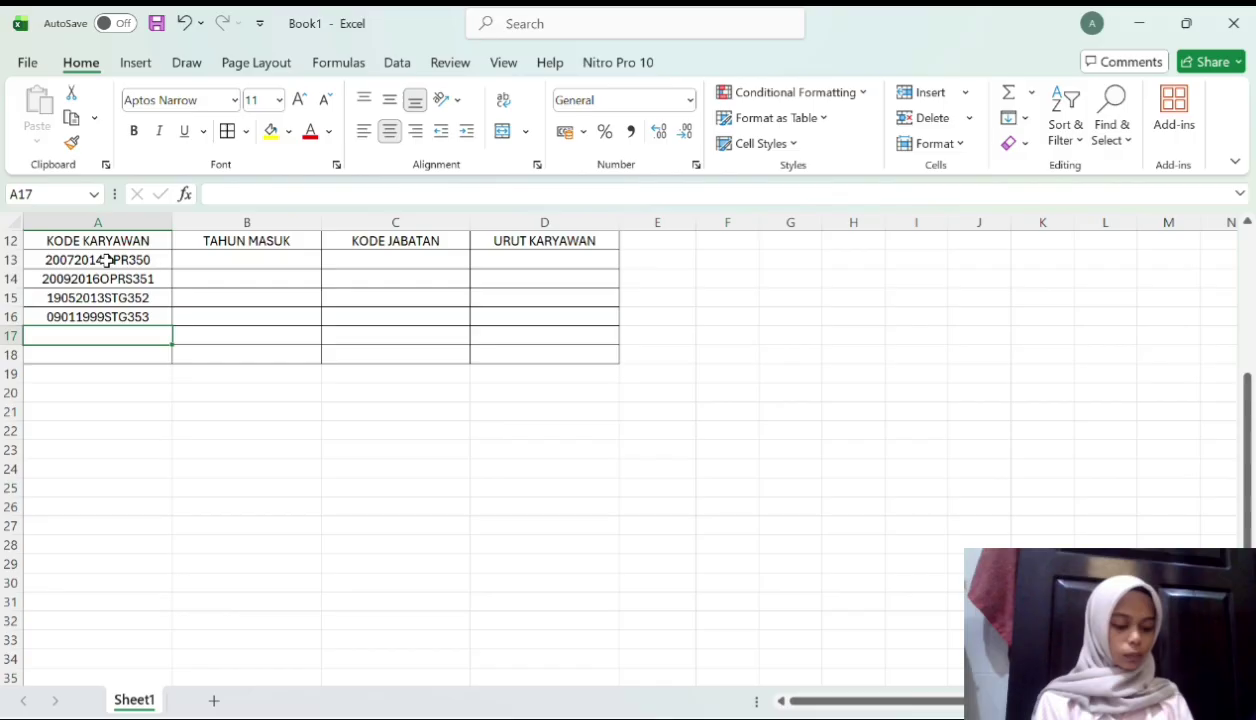
Enter the fifth employee code in A17 as an eight-digit date, position code OPR and sequence number
type("01022")
key("BackSpace")
key("BackSpace")
key("BackSpace")
type("022")
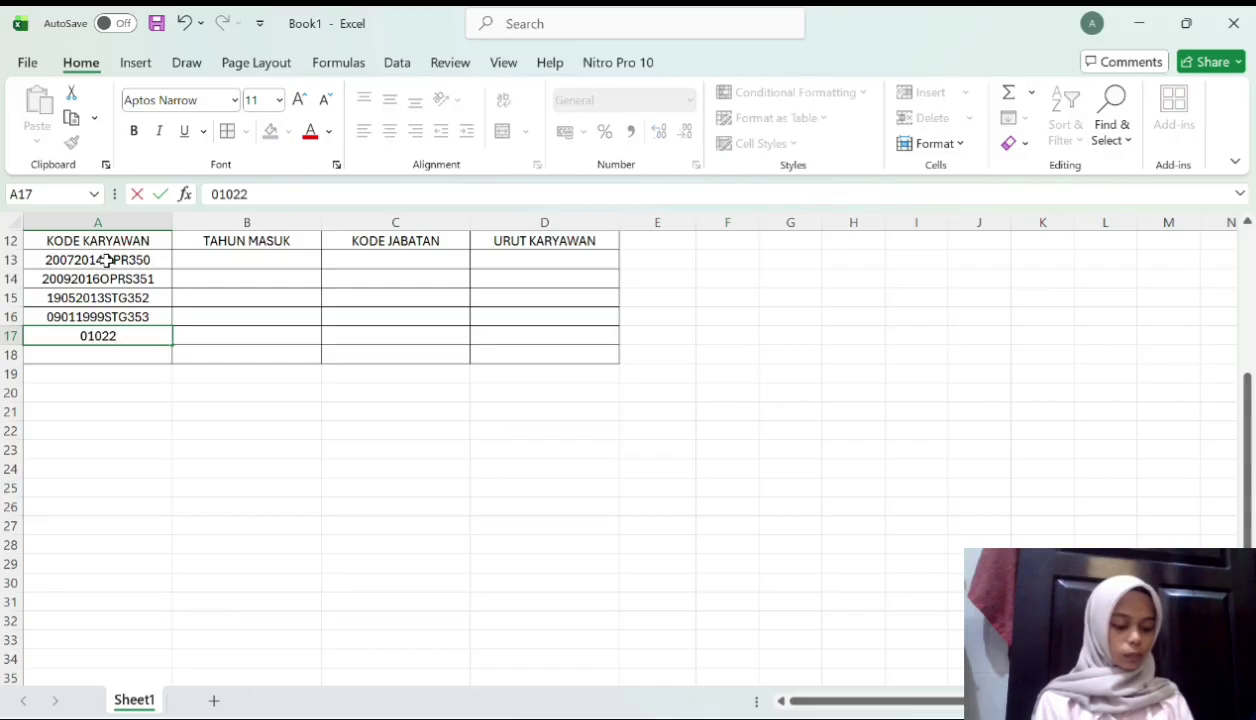
type("000")
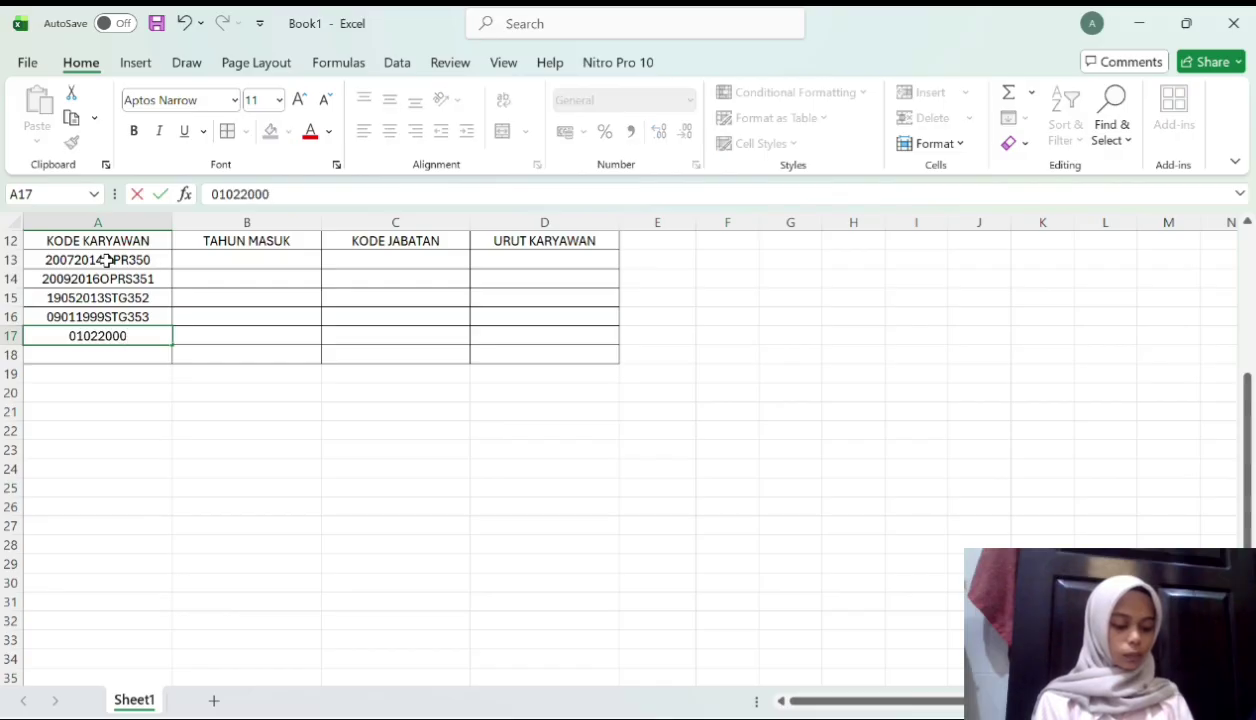
type("OPR354")
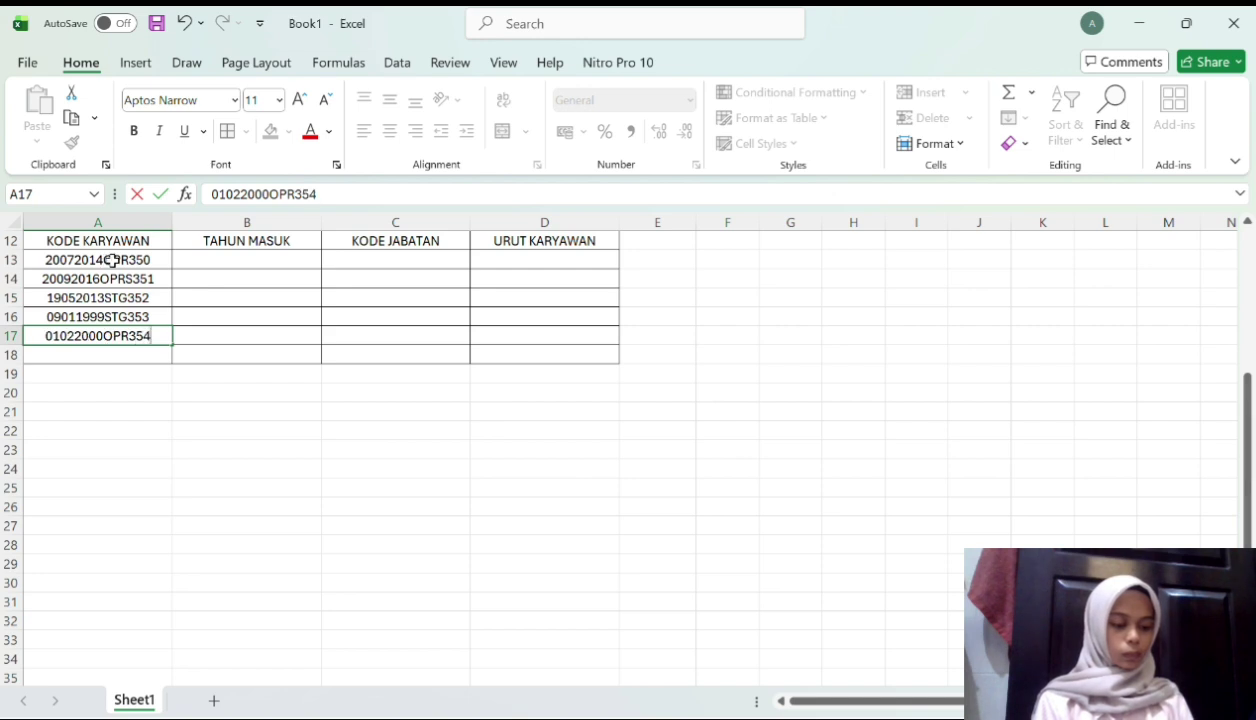
Extract the first 8 characters of A13 with a LEFT formula in B13 and fill it down to B17
left_click(190, 261)
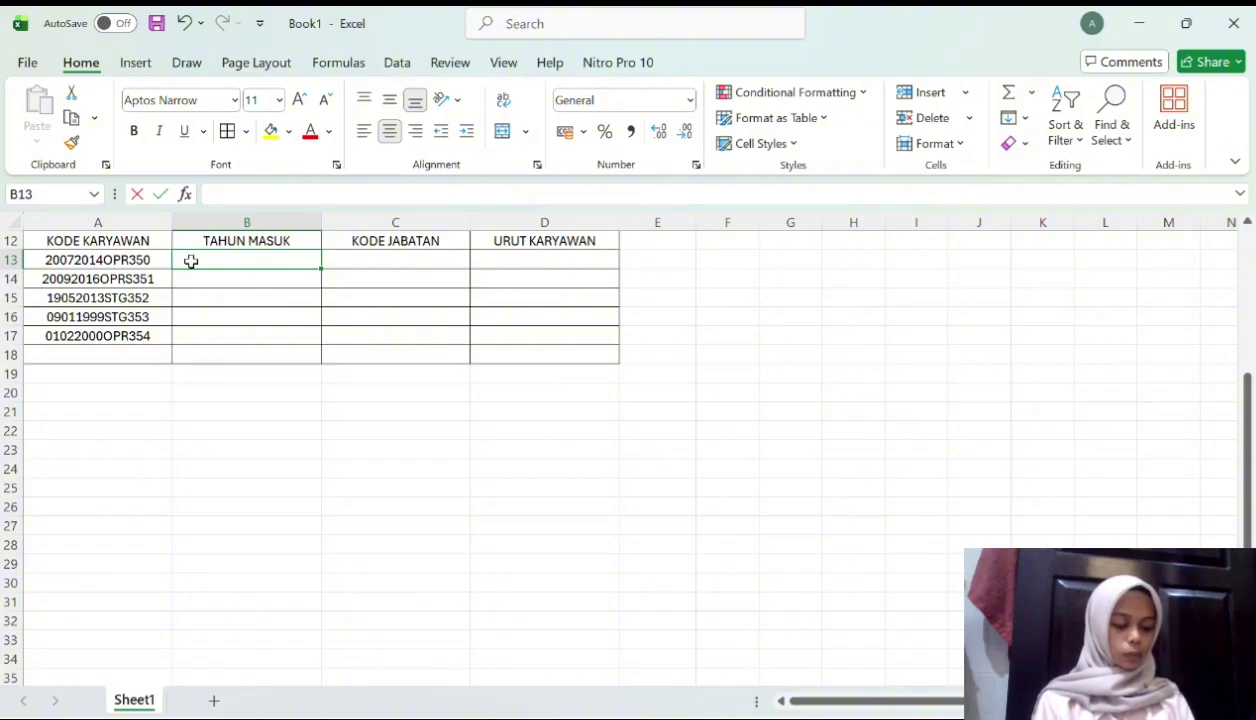
type("=lEFT")
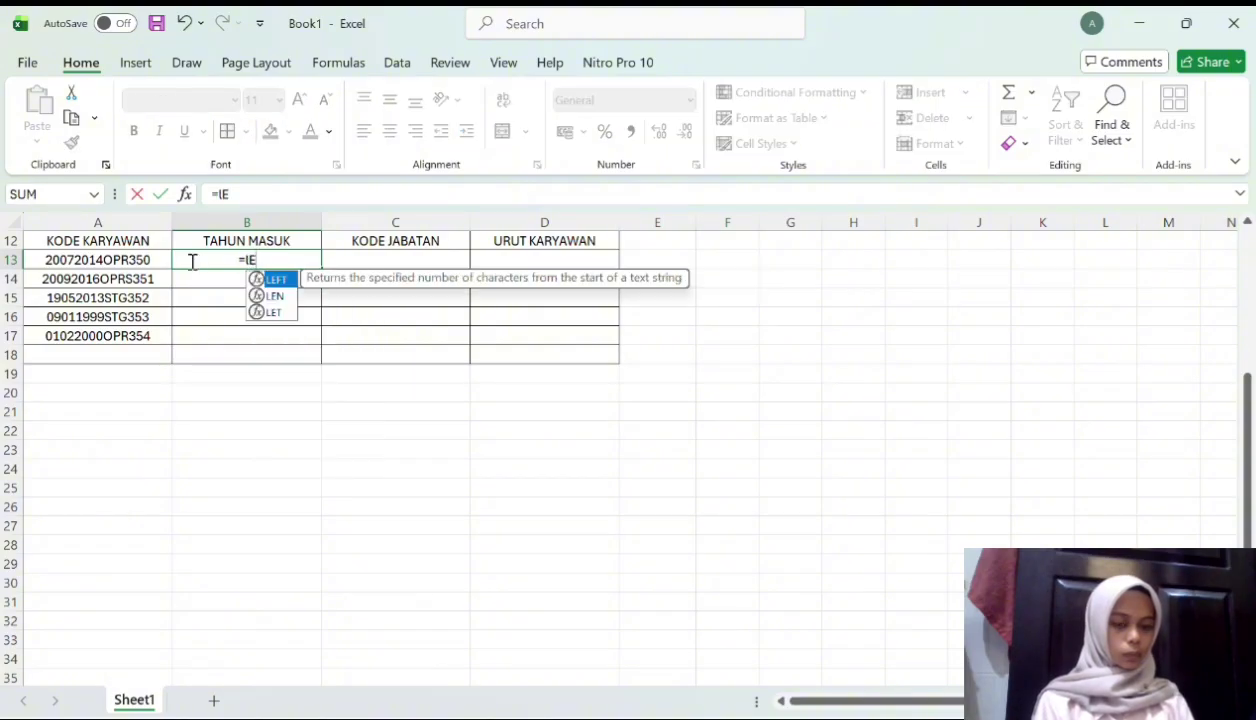
key("BackSpace")
key("BackSpace")
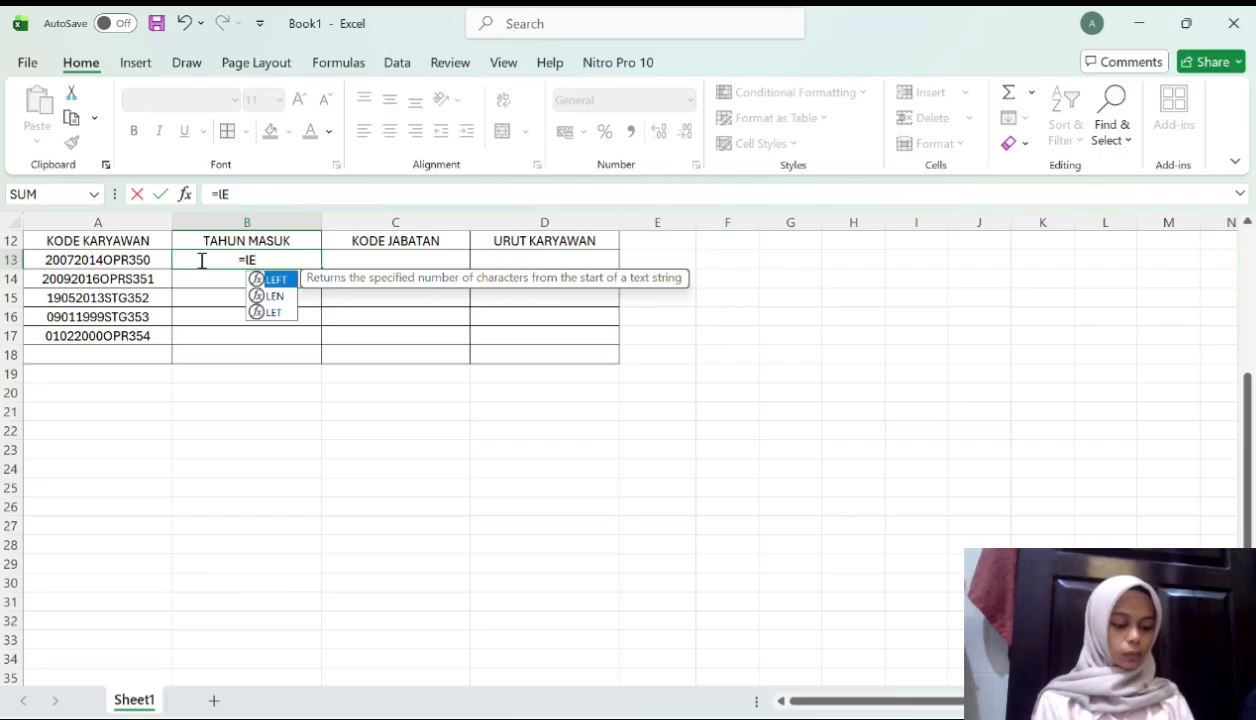
double_click(280, 280)
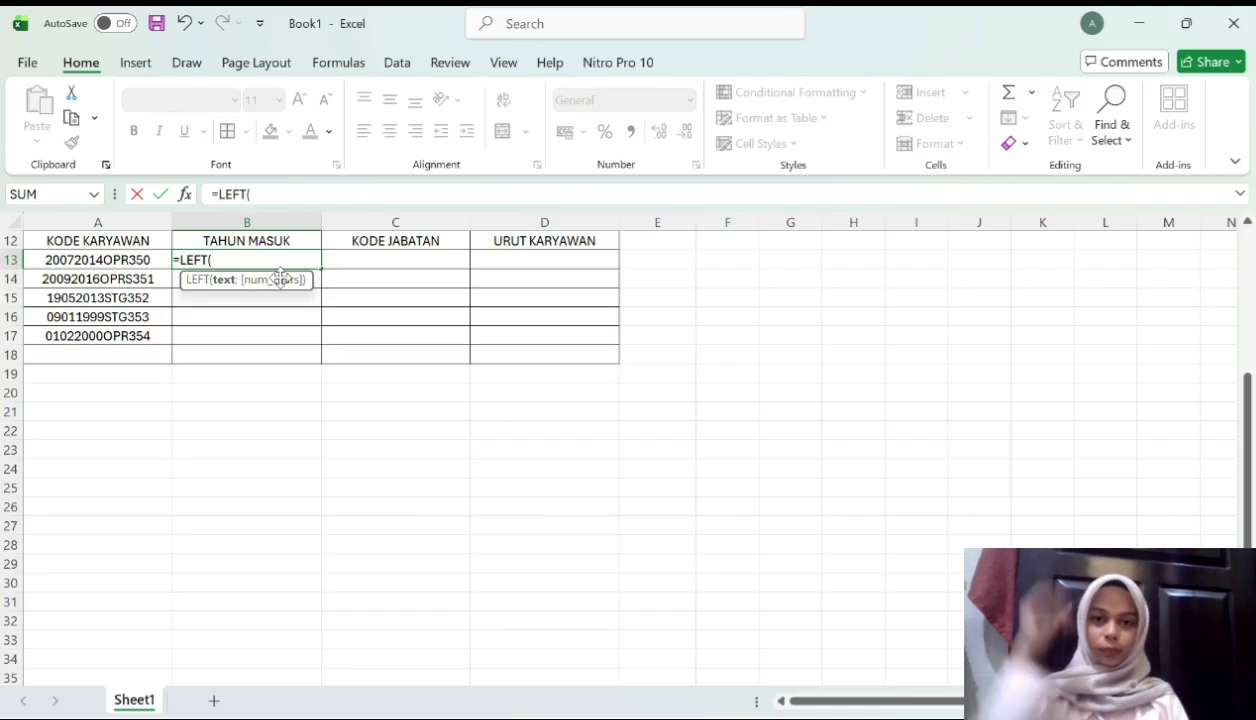
left_click(126, 260)
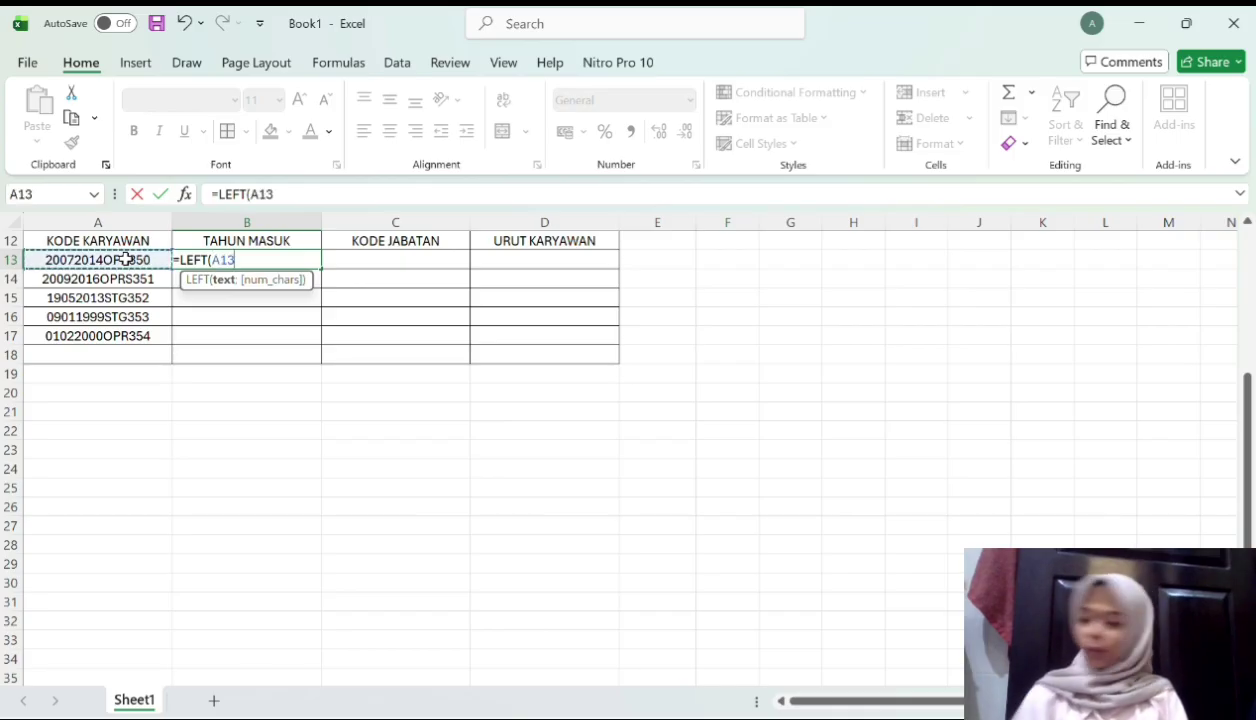
type(";")
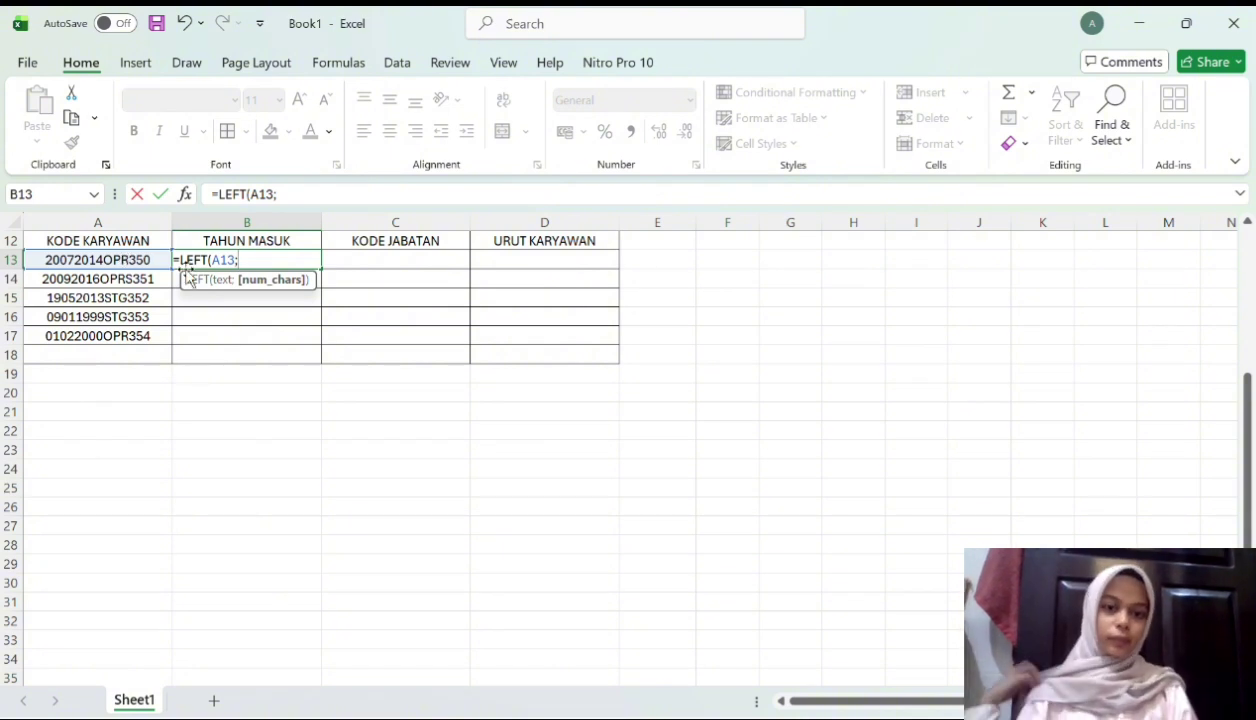
type("8")
key("Return")
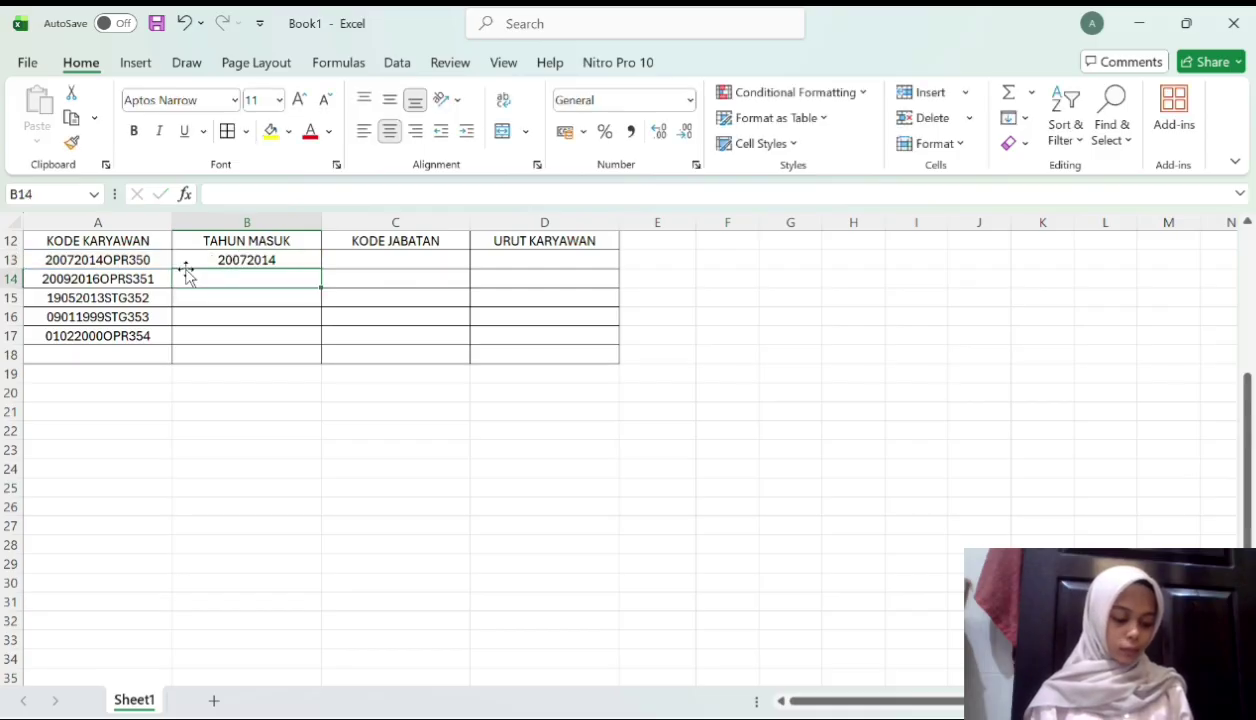
left_click(198, 260)
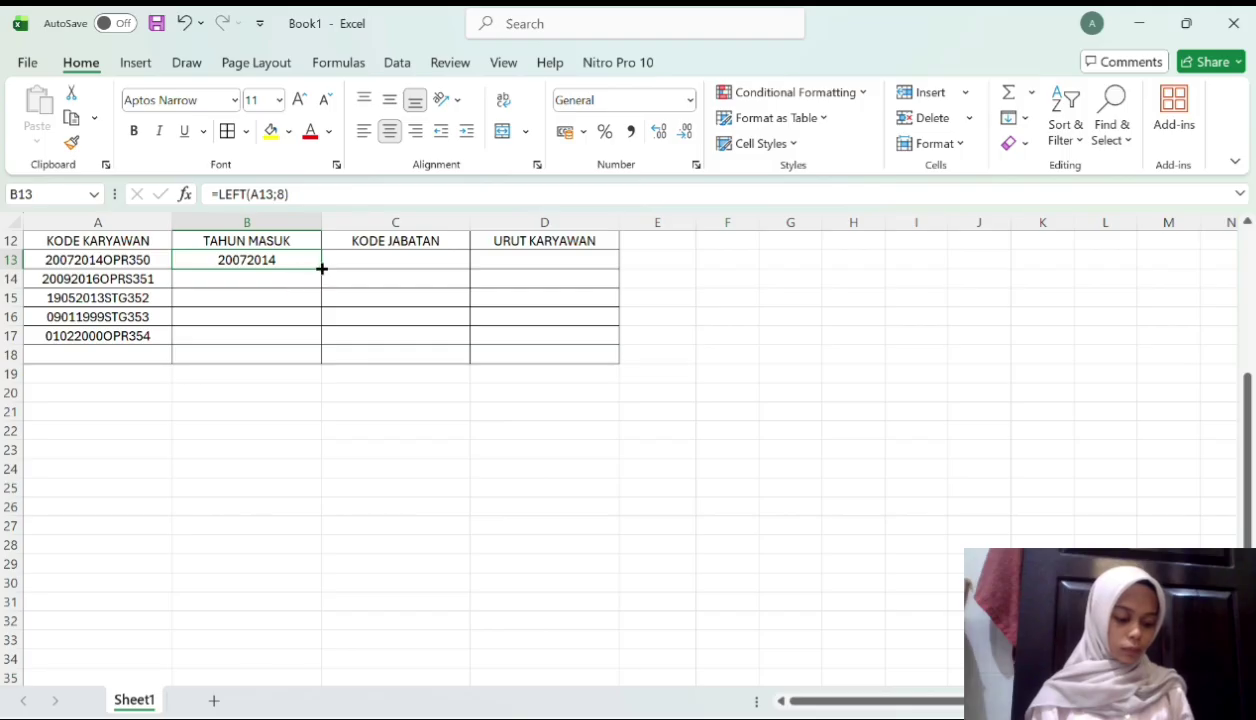
left_click_drag(321, 268, 320, 342)
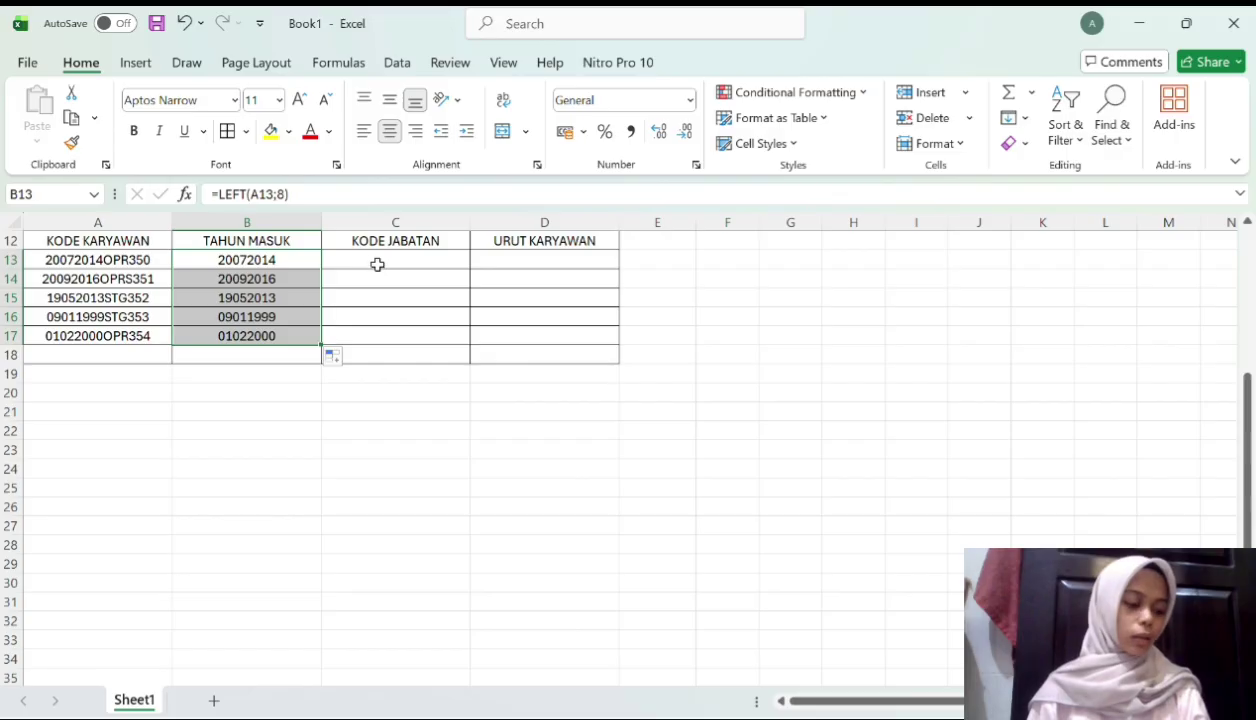
Extract 3 characters of A13 starting at character 9 with a MID formula in C13, and fill it down to C17
left_click(377, 262)
type("=MID")
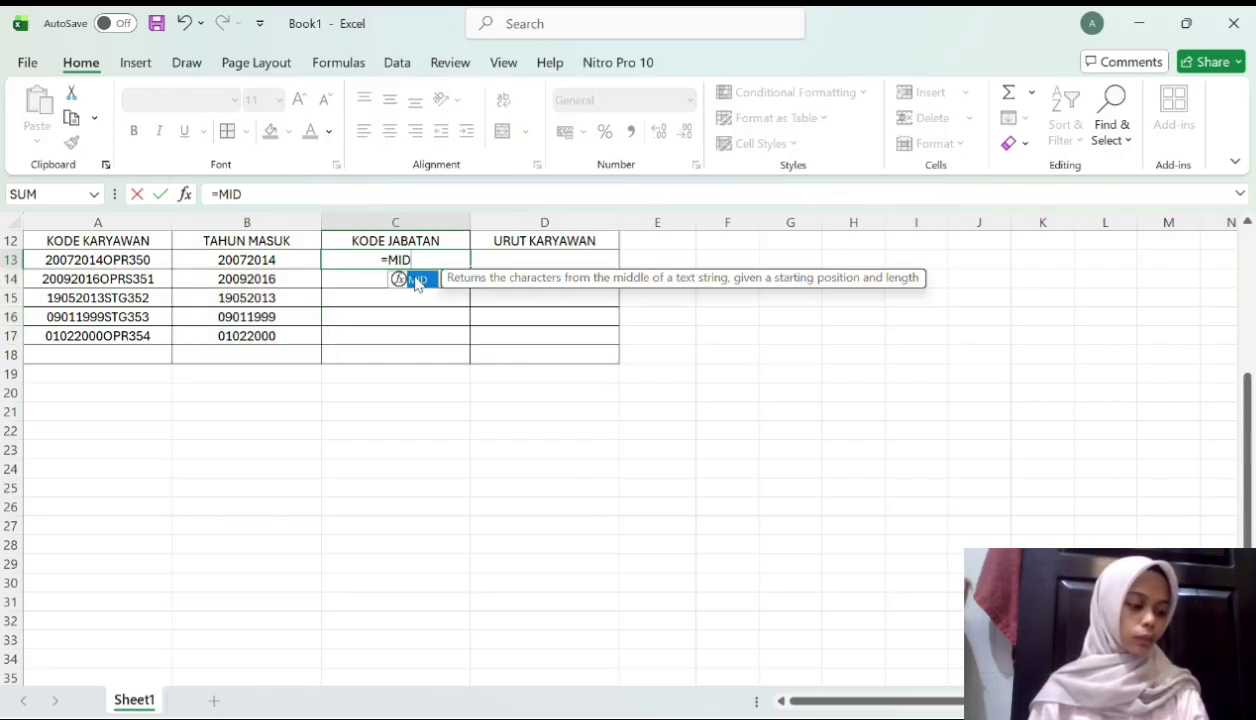
double_click(420, 279)
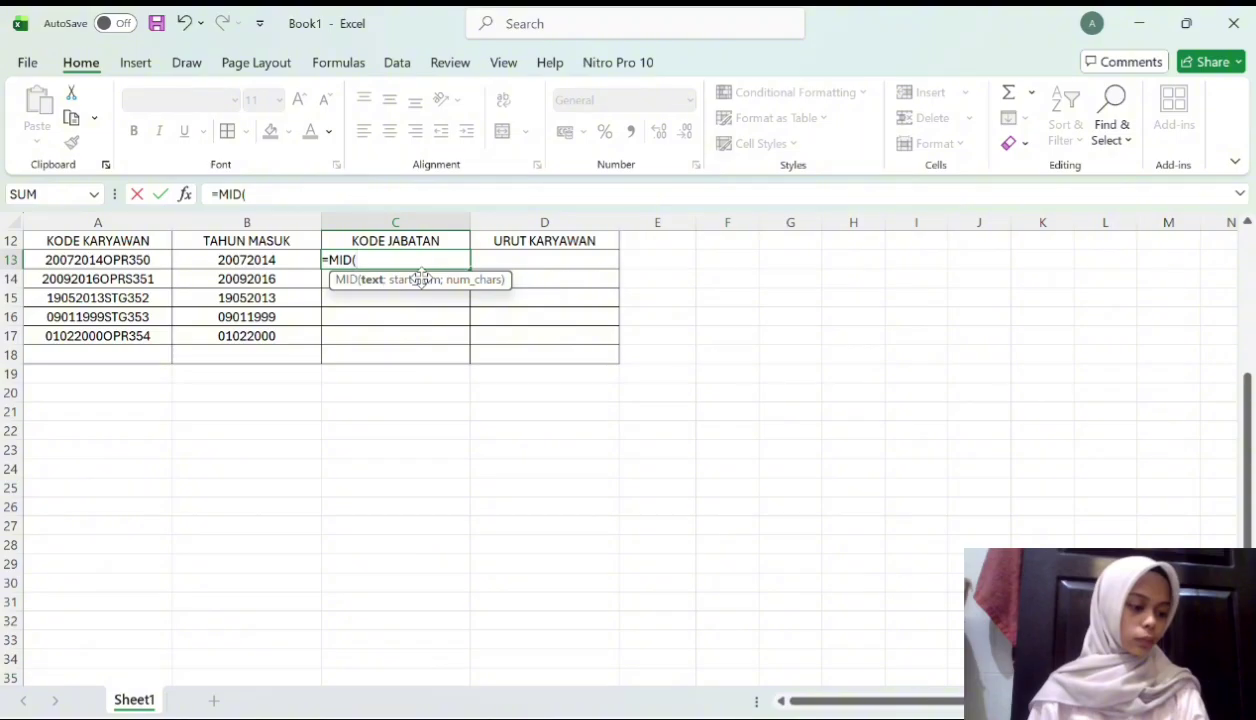
left_click(133, 260)
type(";")
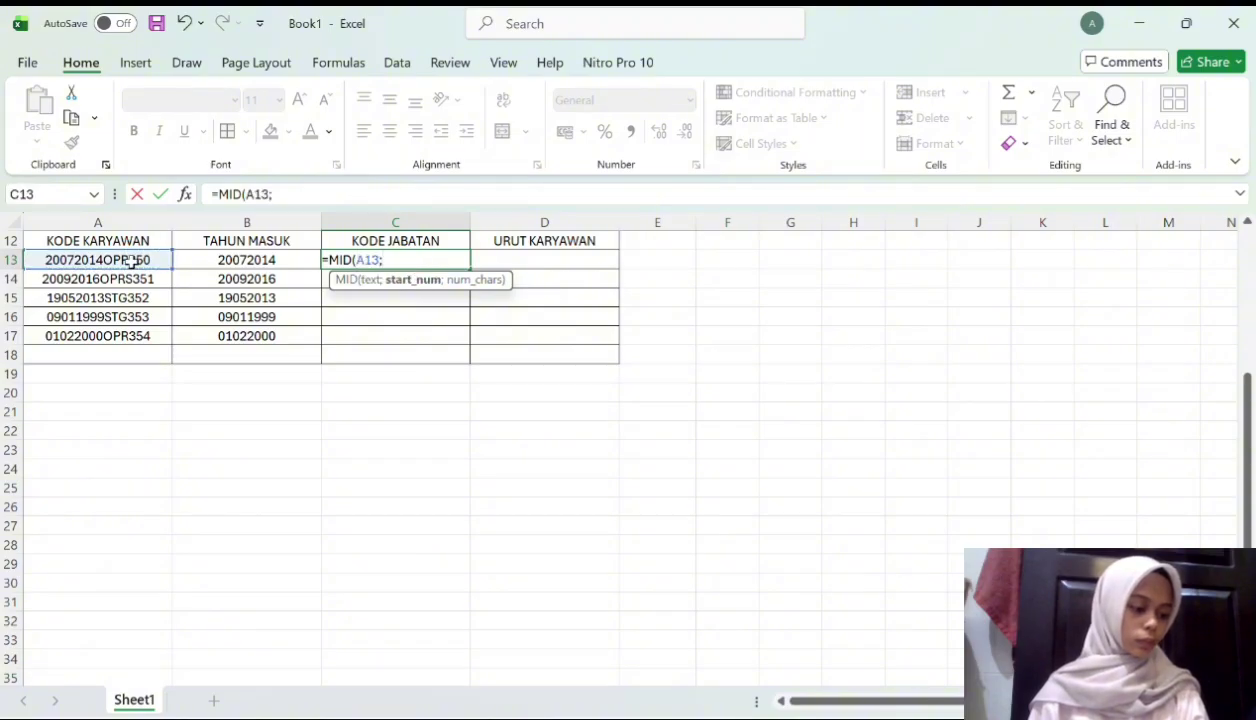
type("9")
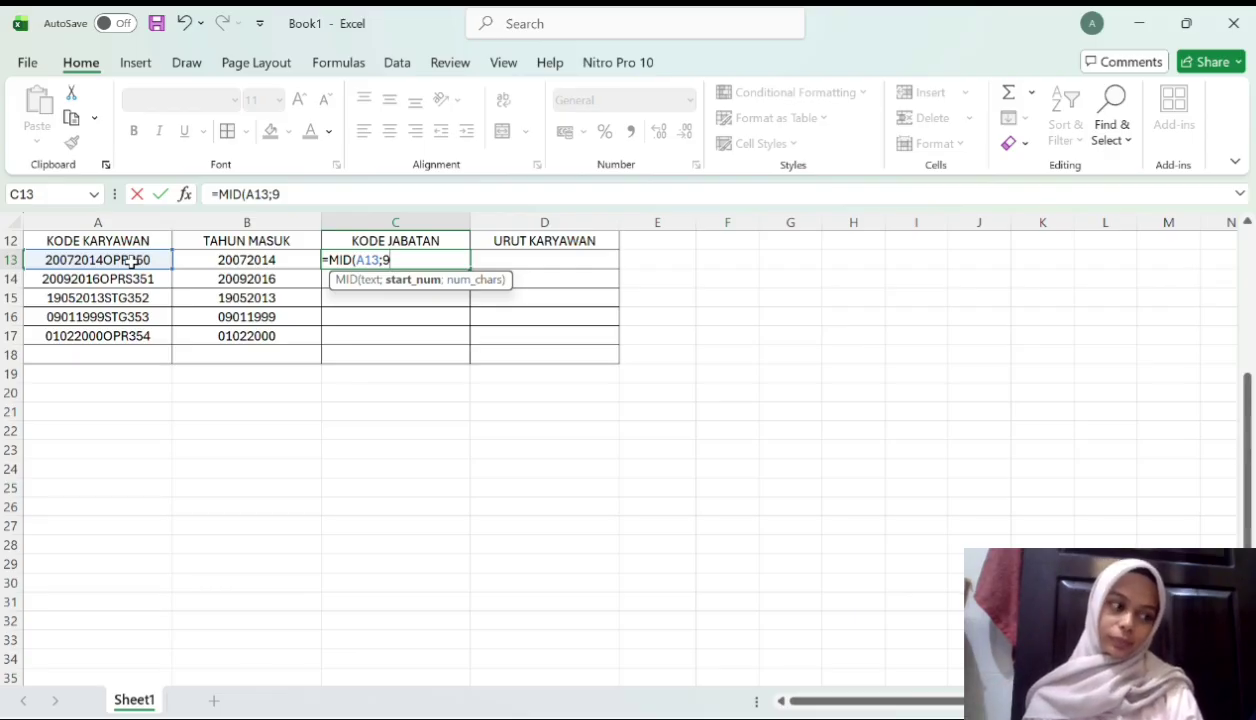
type(";")
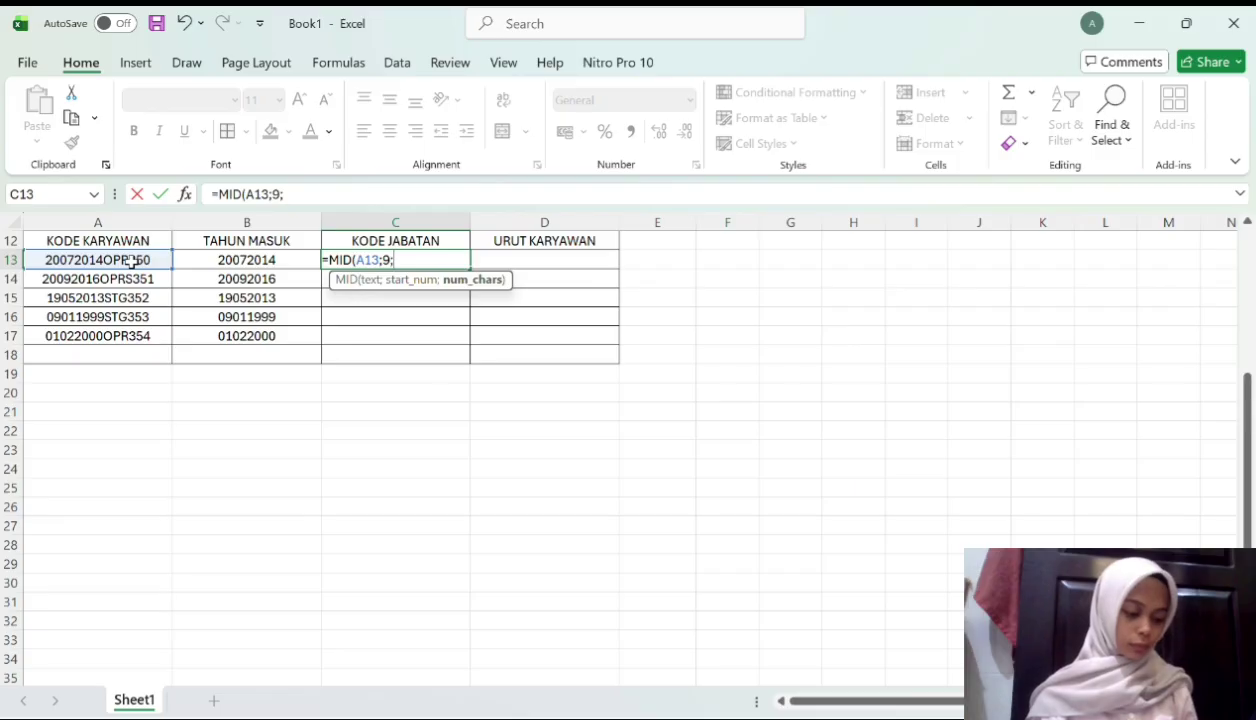
type("3")
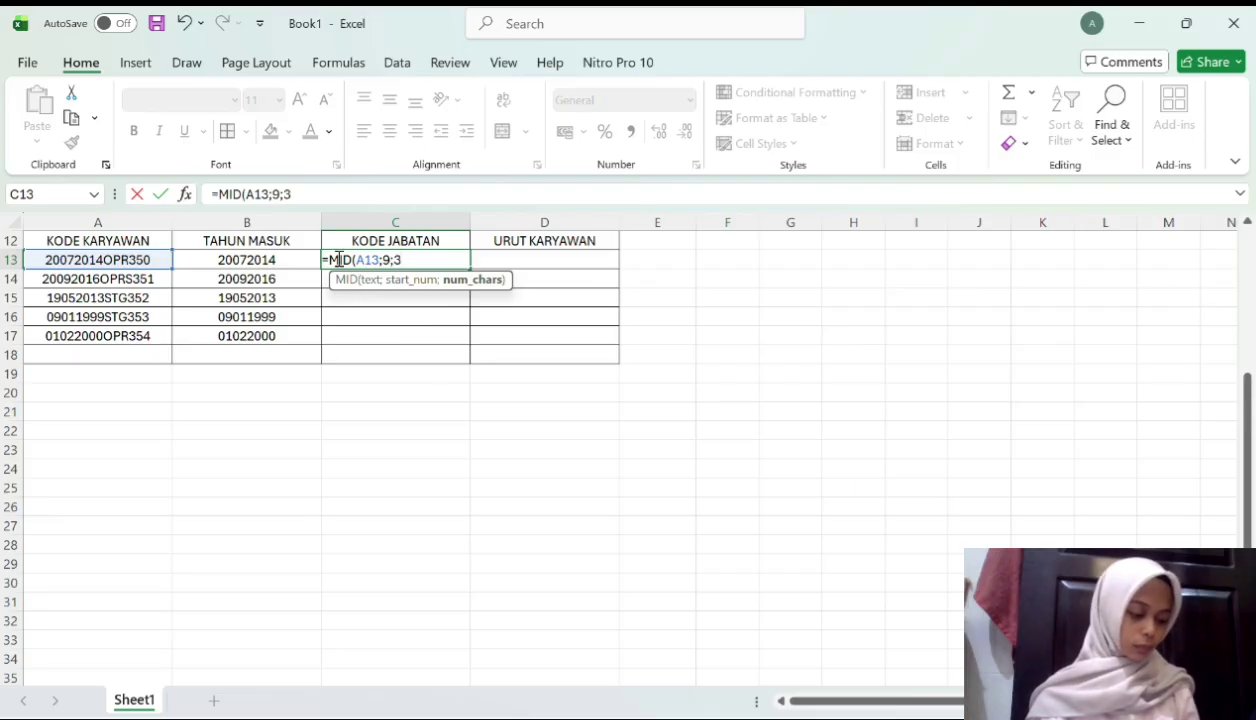
key("Return")
left_click(412, 259)
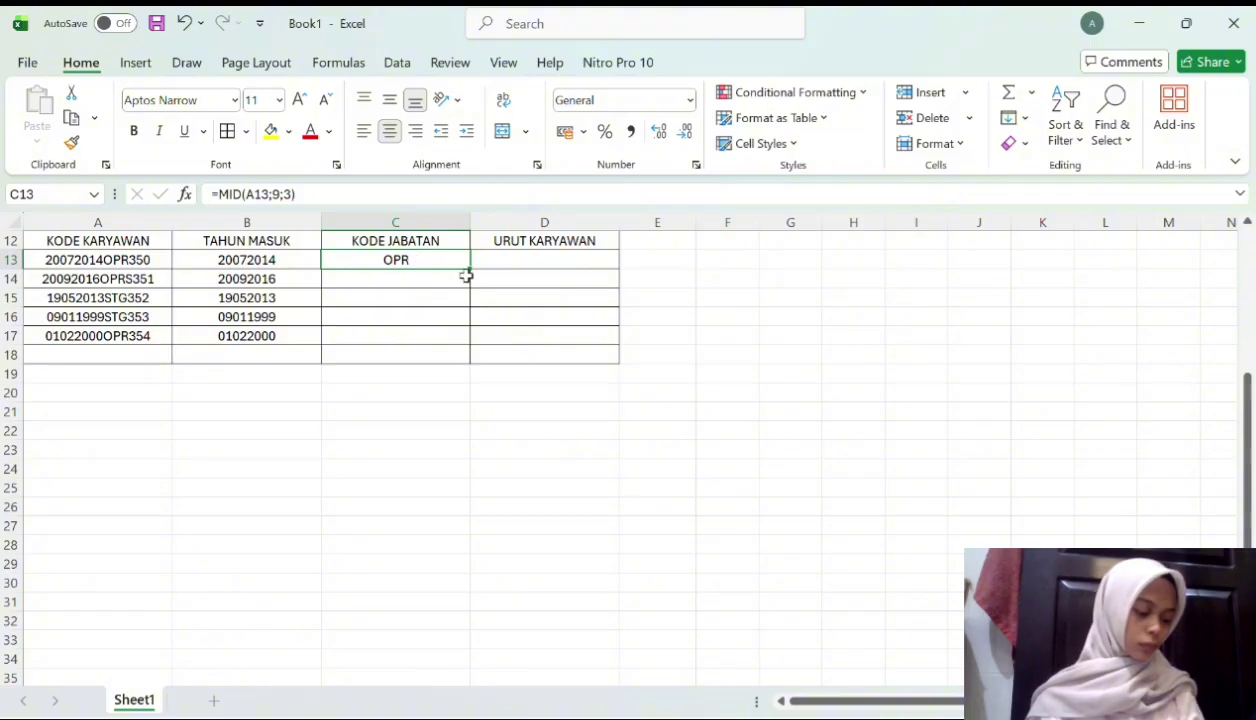
left_click_drag(470, 271, 465, 350)
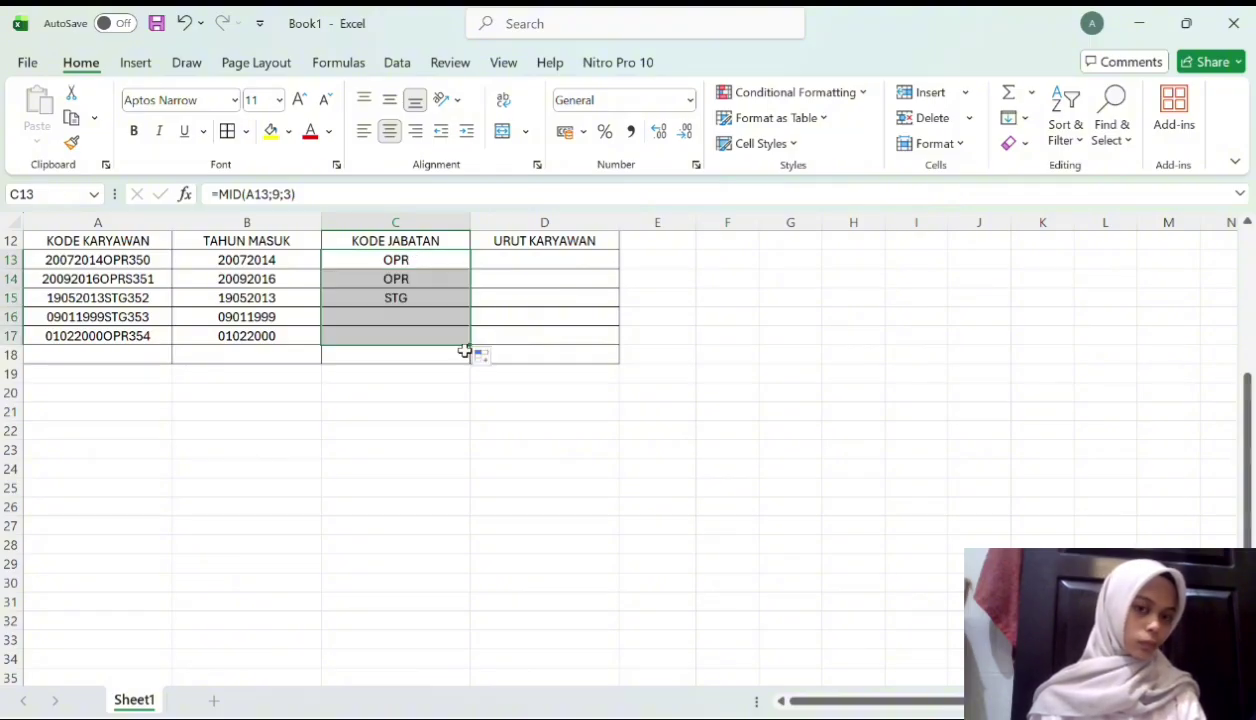
Extract the last 3 characters of A13 with a RIGHT formula in D13 and fill it down to D17
left_click(508, 266)
type("=")
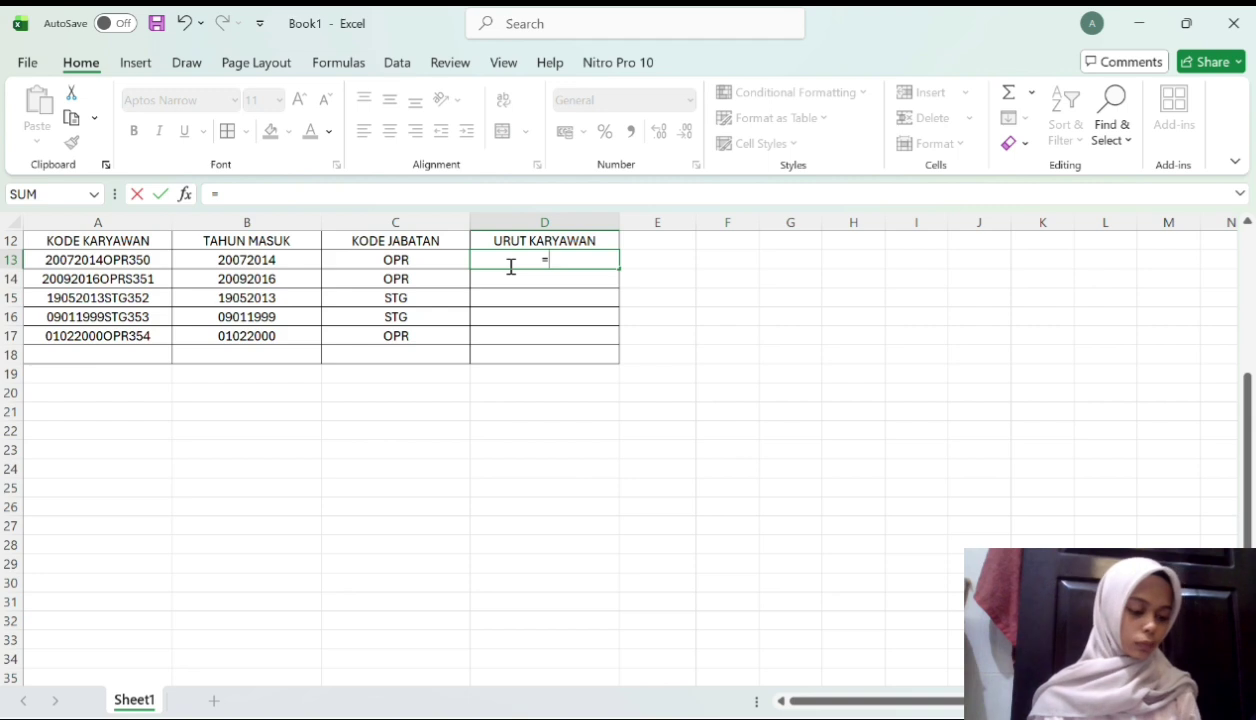
type("RIR")
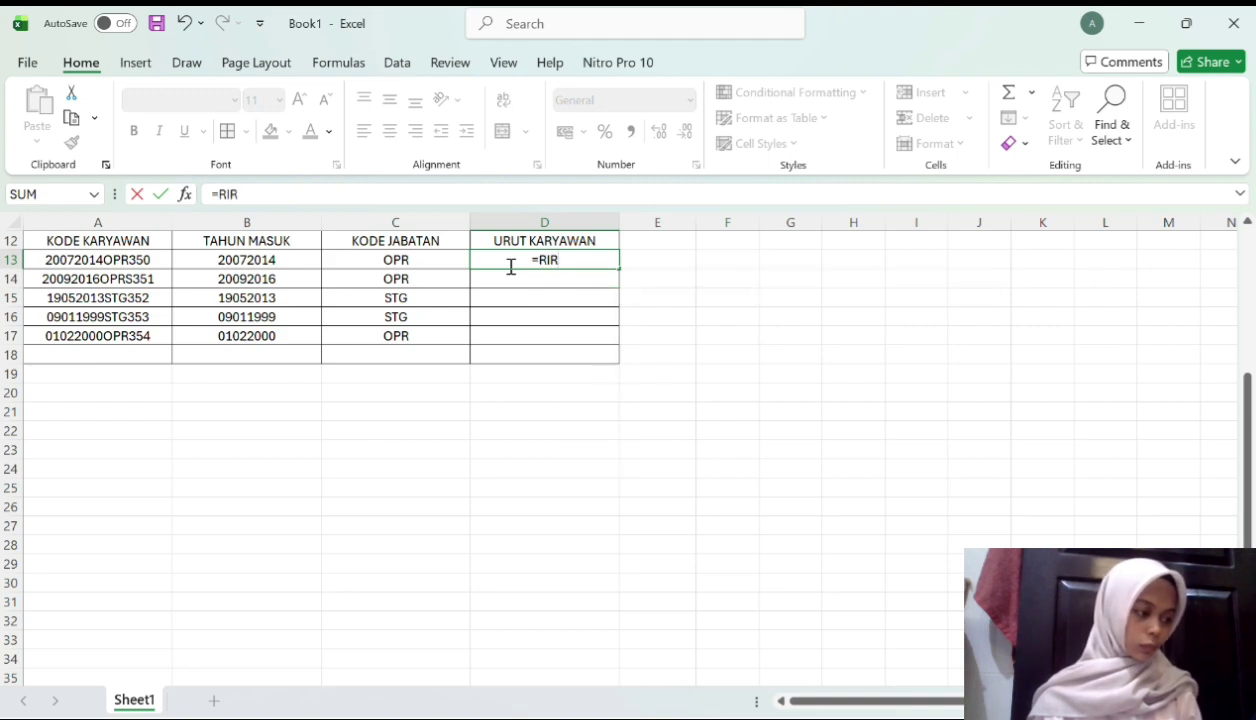
key("BackSpace")
type("G")
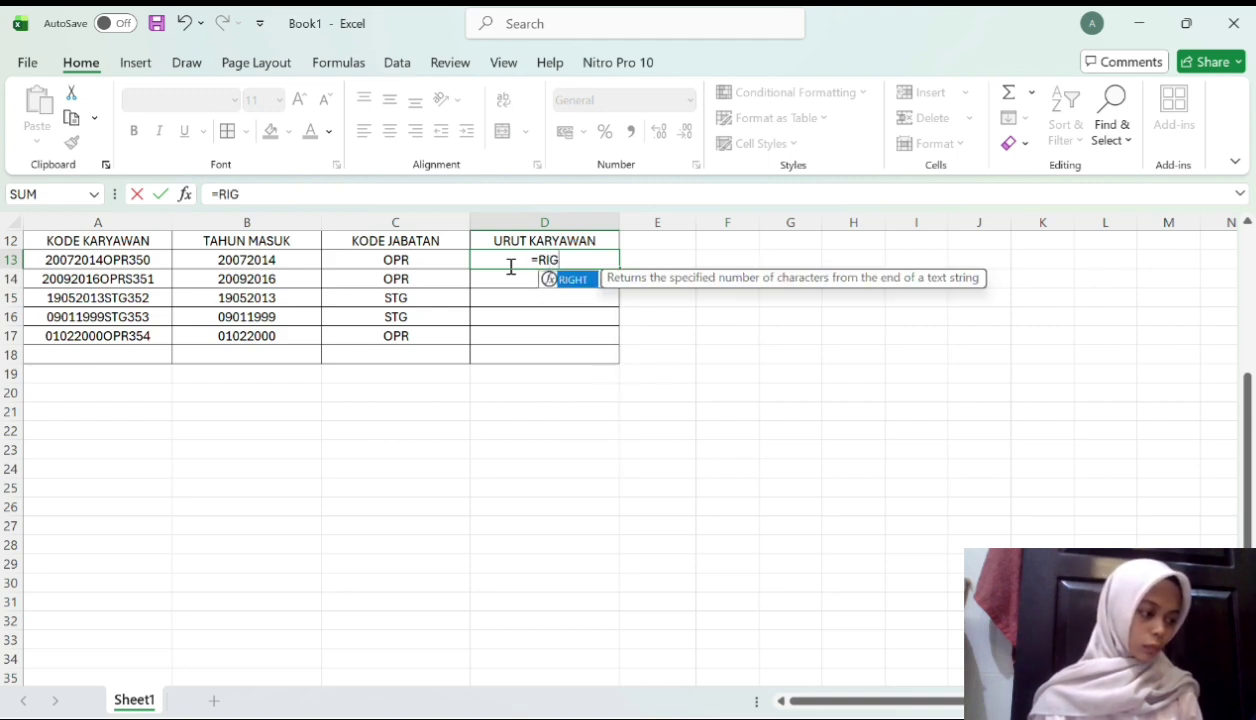
double_click(575, 280)
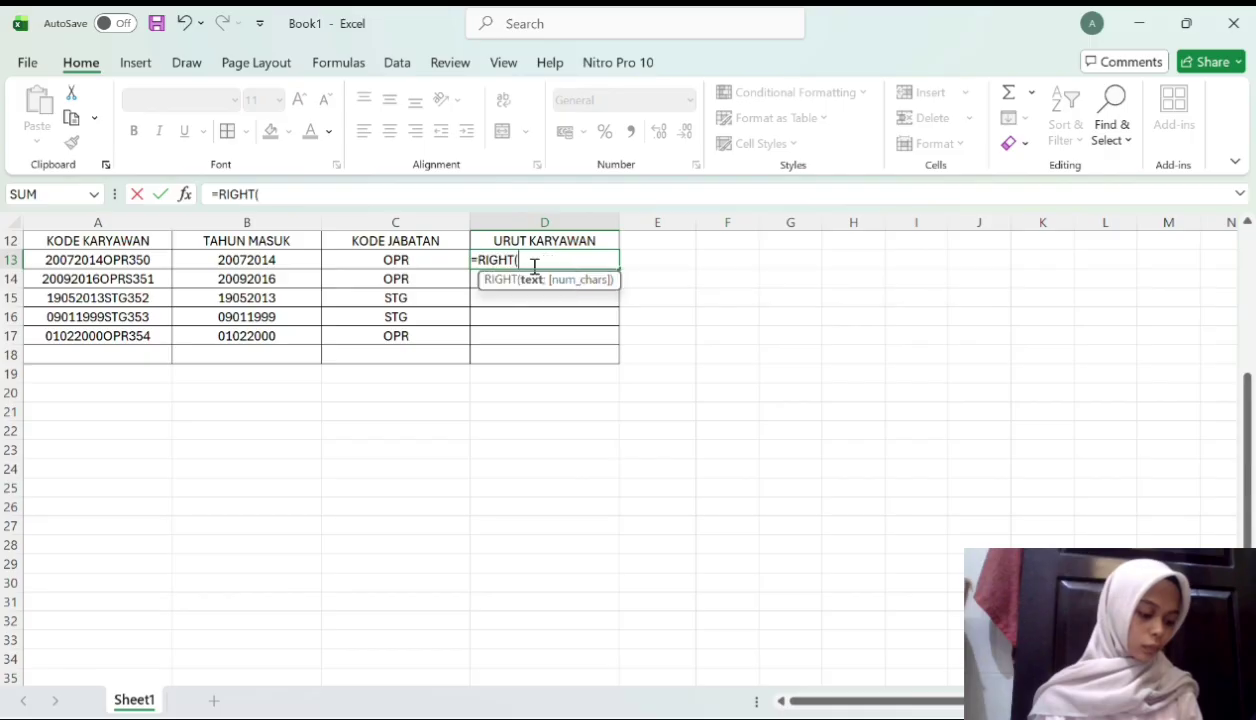
left_click(155, 261)
type(";3")
key("Return")
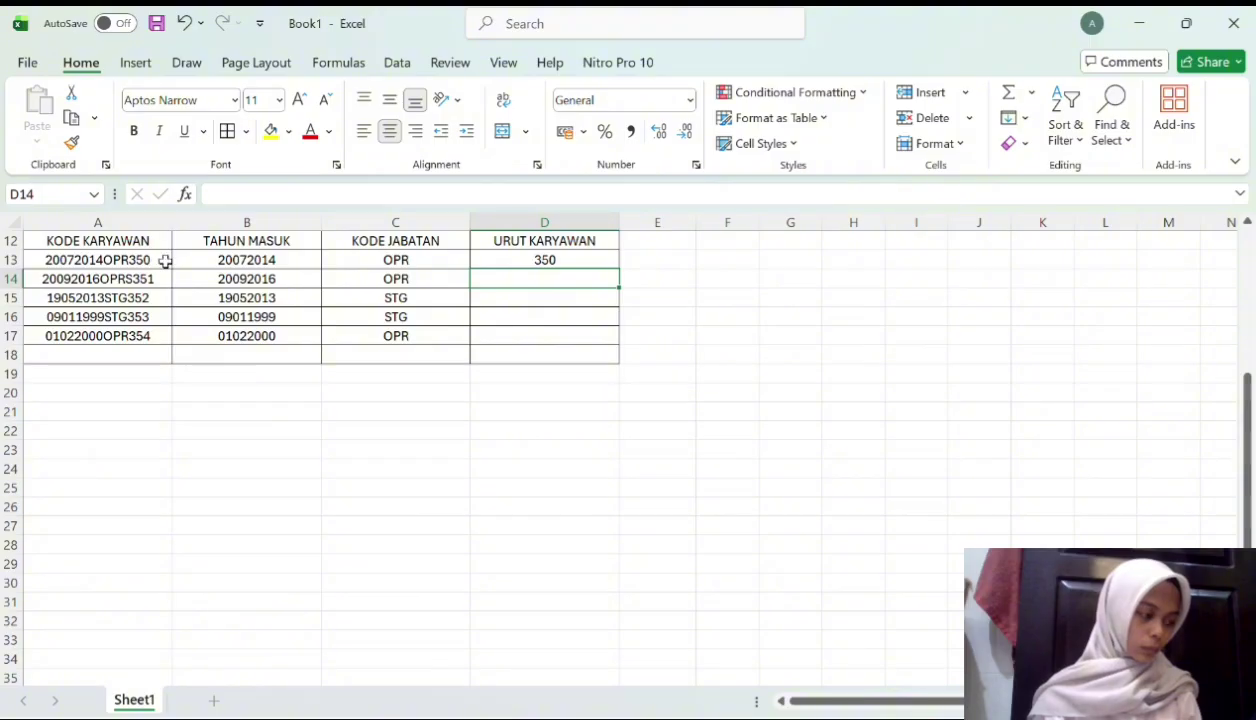
left_click(503, 253)
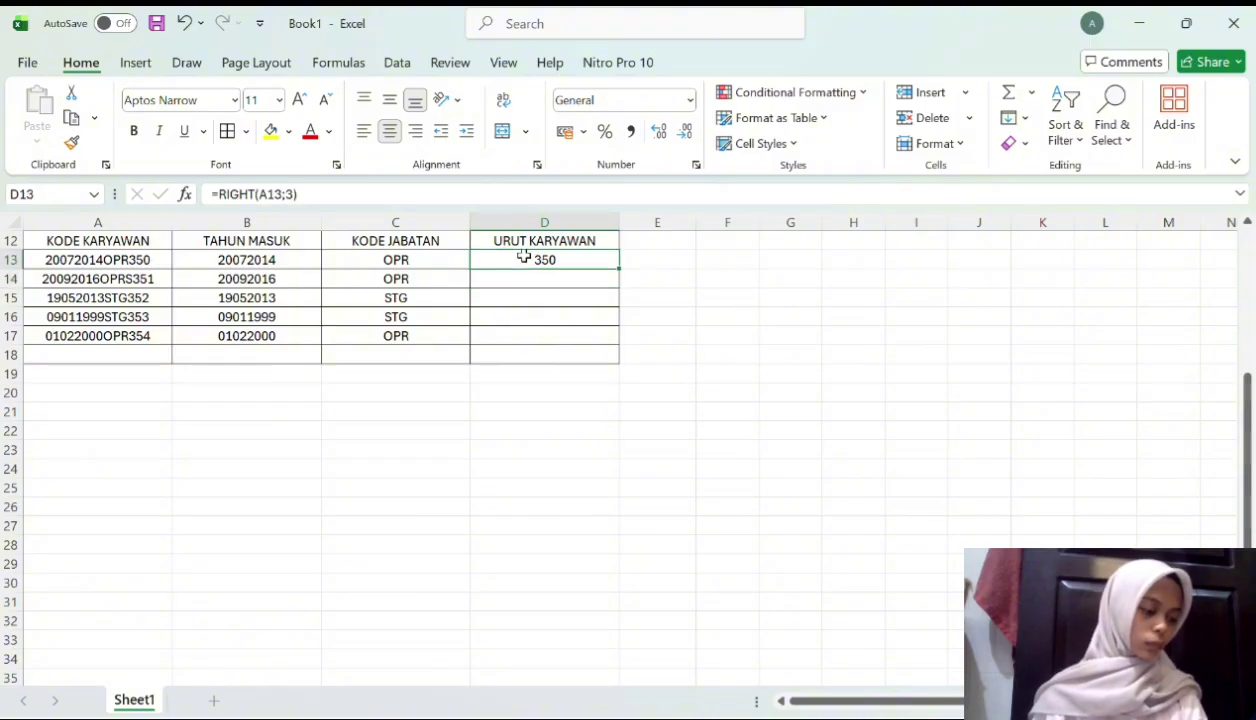
mouse_move(620, 269)
left_mouse_down()
mouse_move(614, 359)
mouse_move(620, 350)
left_mouse_up()
Enter the headers NO SERTIFIKAT, NAMA, NILAI EXCEL and KETERANGAN in A21:D21
double_click(115, 411)
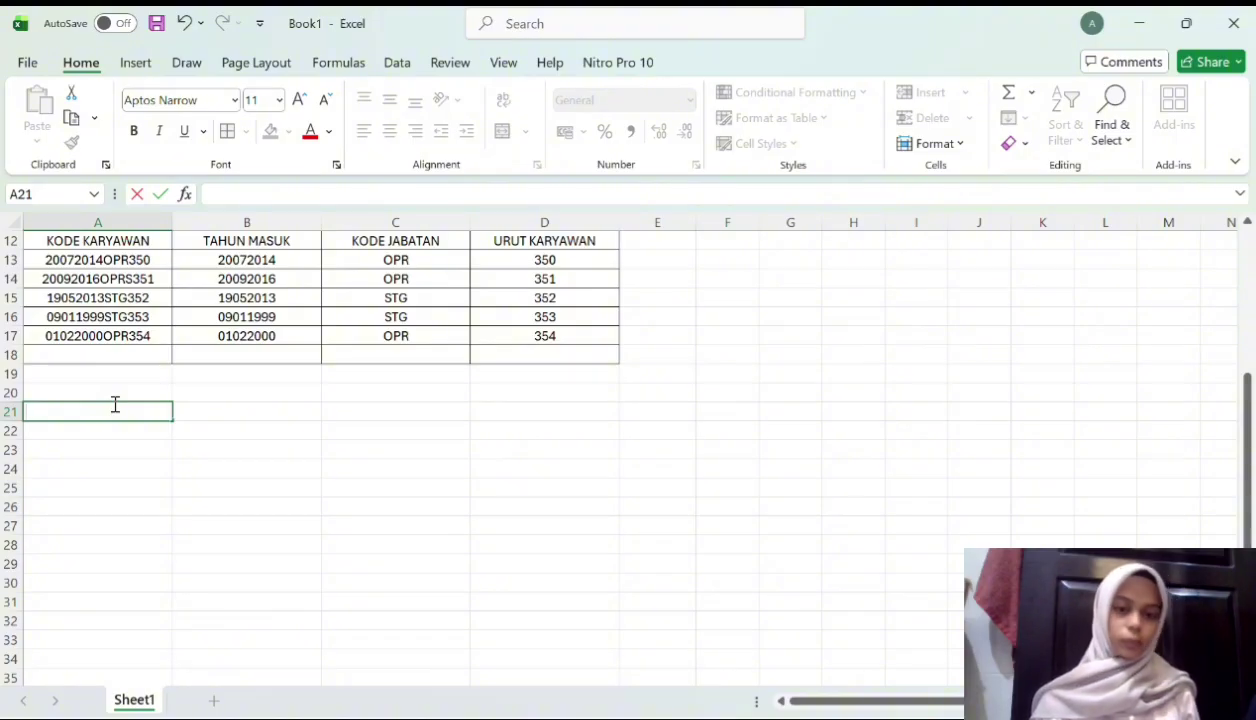
type("no")
key("BackSpace")
key("BackSpace")
type("NO SERTIFIKAT")
key("Tab")
type("NAMA")
key("Tab")
type("NILAI EXCEL")
key("Tab")
type("KETERANGAN")
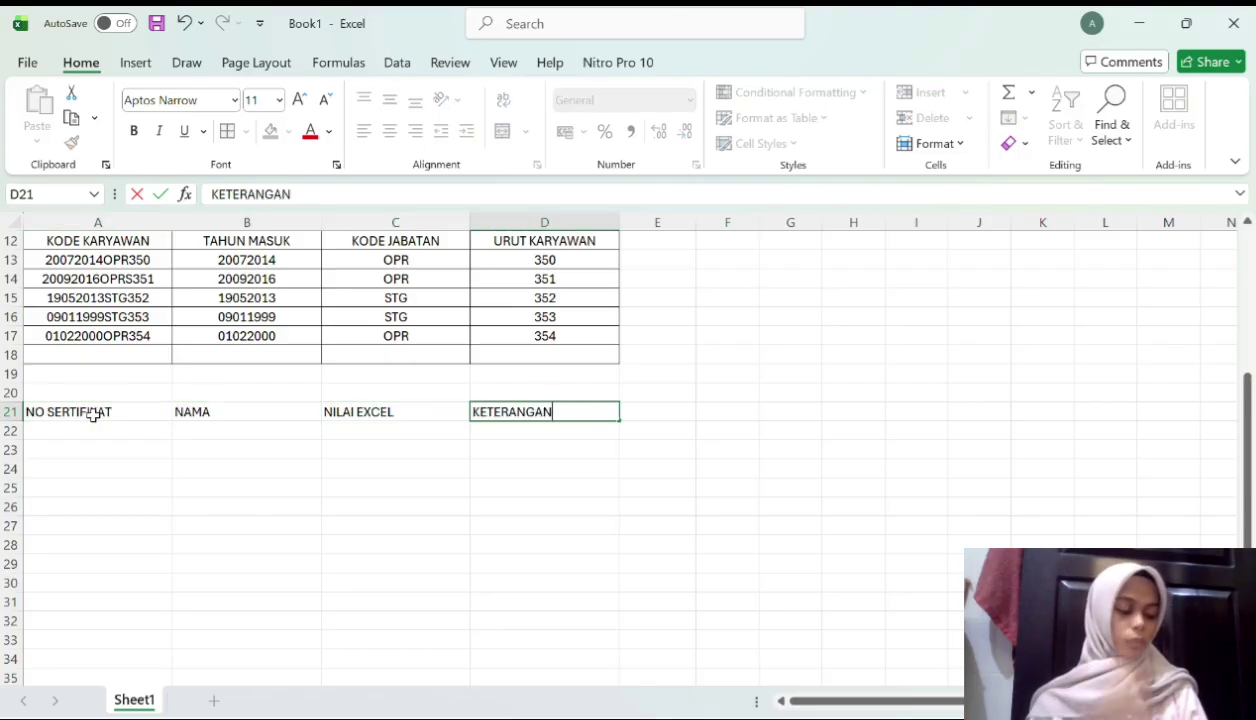
Centre the contents of A21:D24 and add borders around all of its cells
left_click_drag(98, 411, 545, 470)
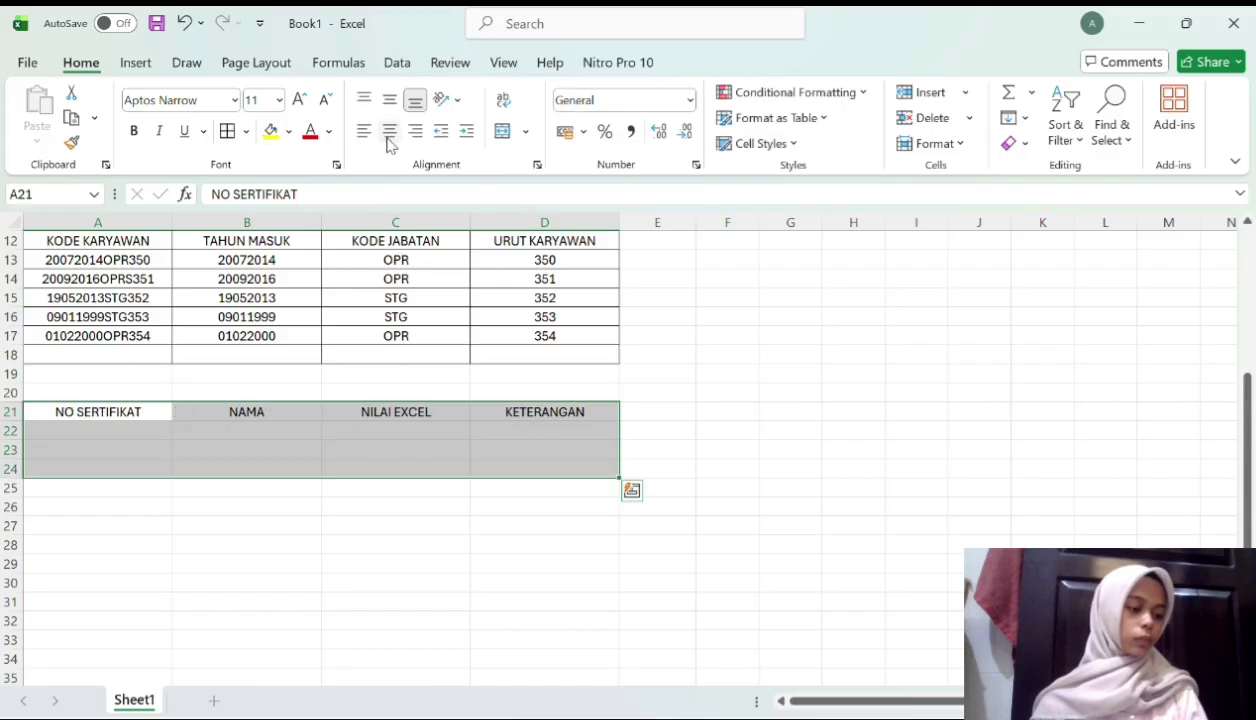
left_click(62, 430)
Add the title RUMUS SINGLE IF in A20, merged and centred across A20:D20 and in bold
left_click(78, 392)
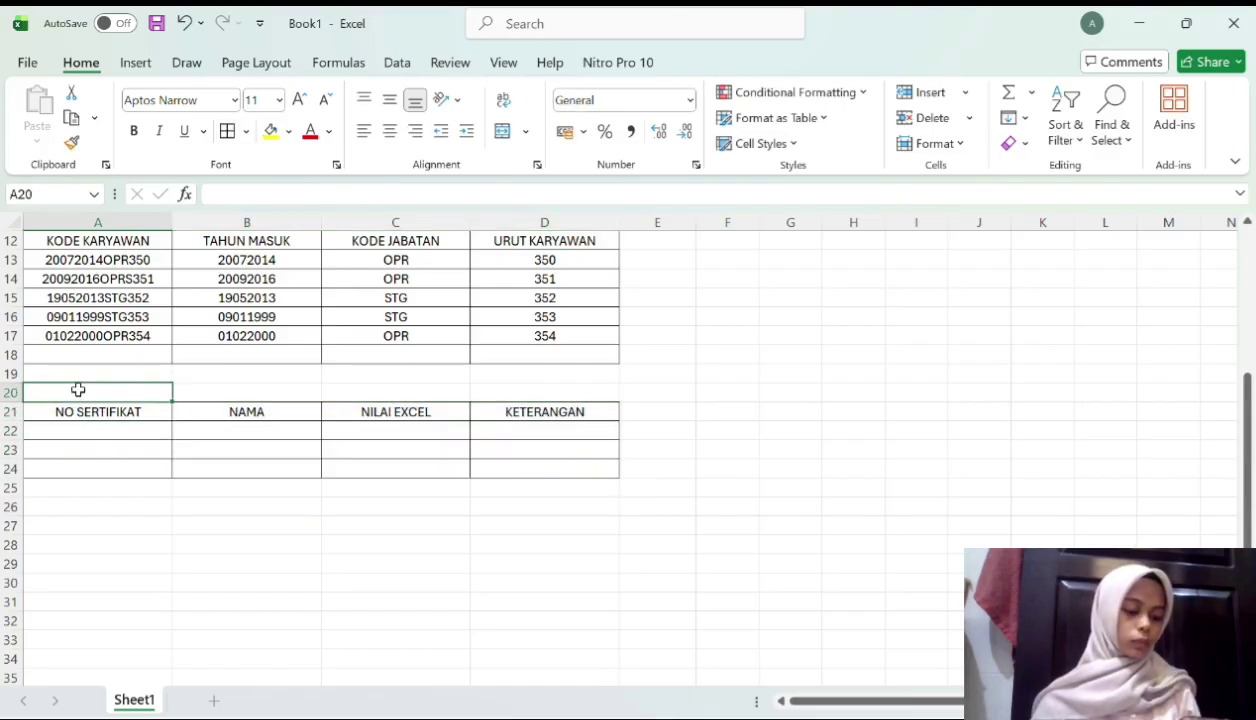
type("RUMUS SINGLE IF")
left_click(78, 426)
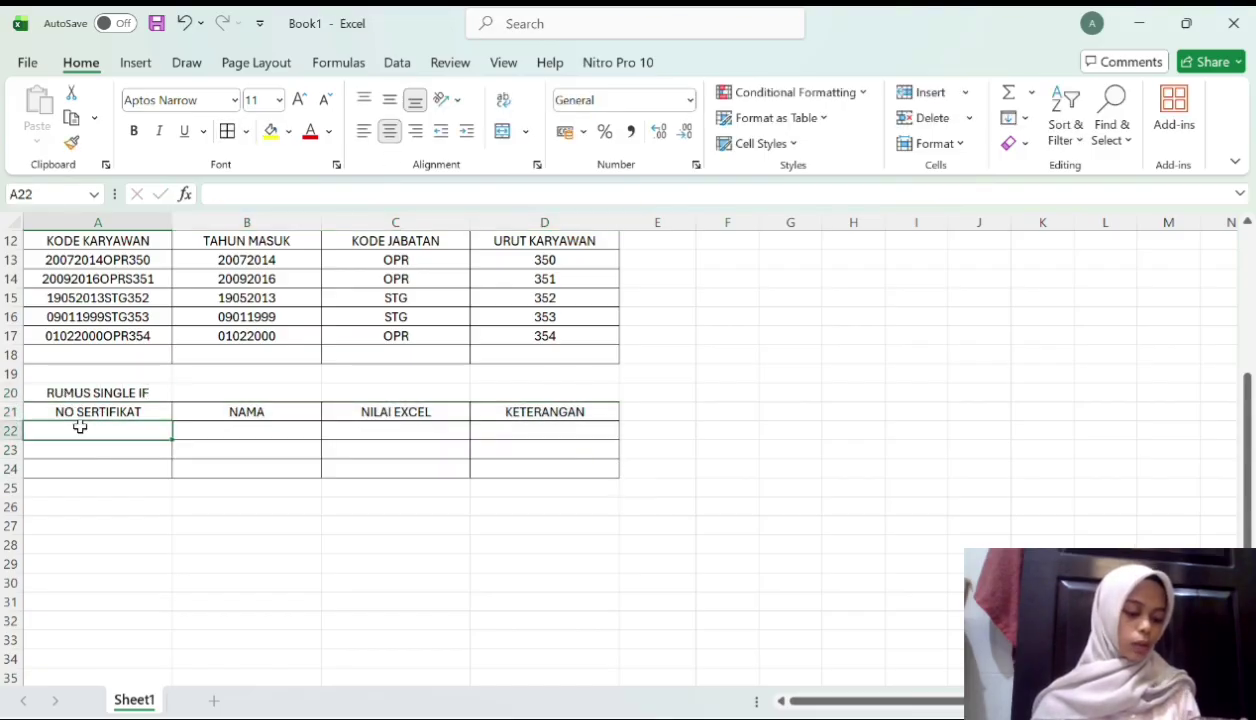
left_click_drag(130, 393, 560, 393)
left_click(502, 131)
left_click(133, 131)
Enter three certificate numbers in A22:A24, numbered 001 to 003 with the LPKCEND code, month V and year 2019
left_click(108, 436)
type("001/")
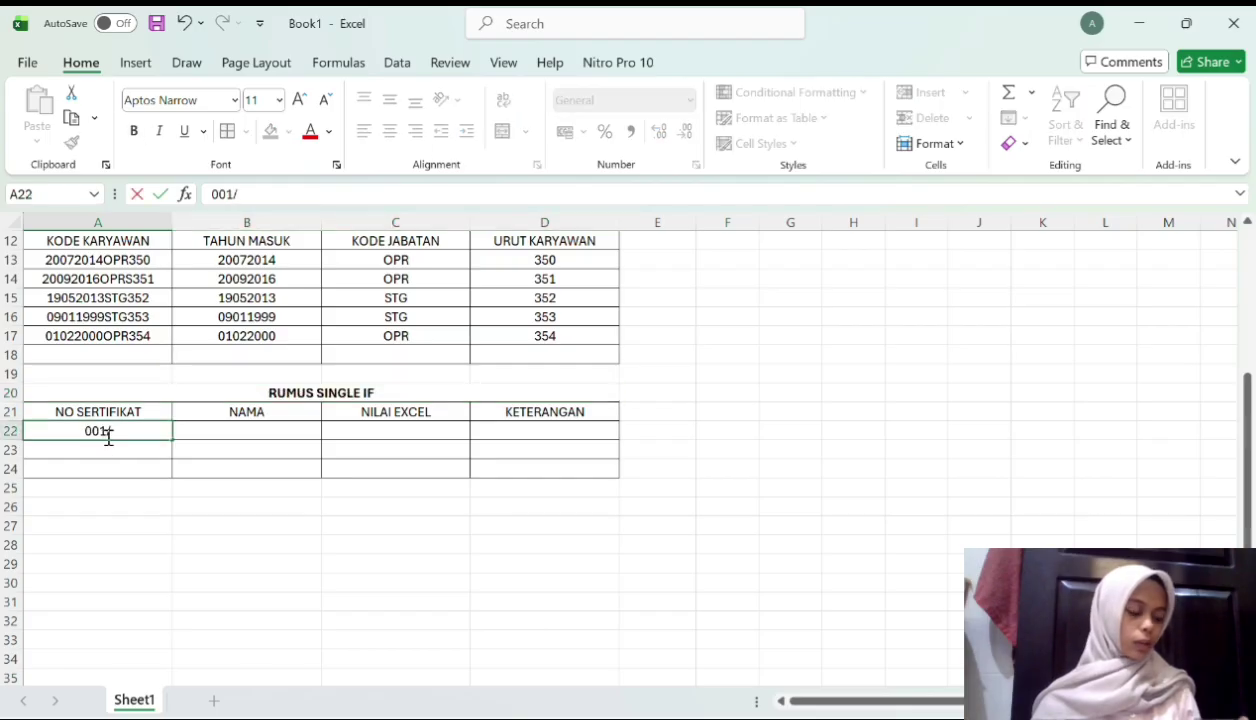
type("LPKCEND/V/2019")
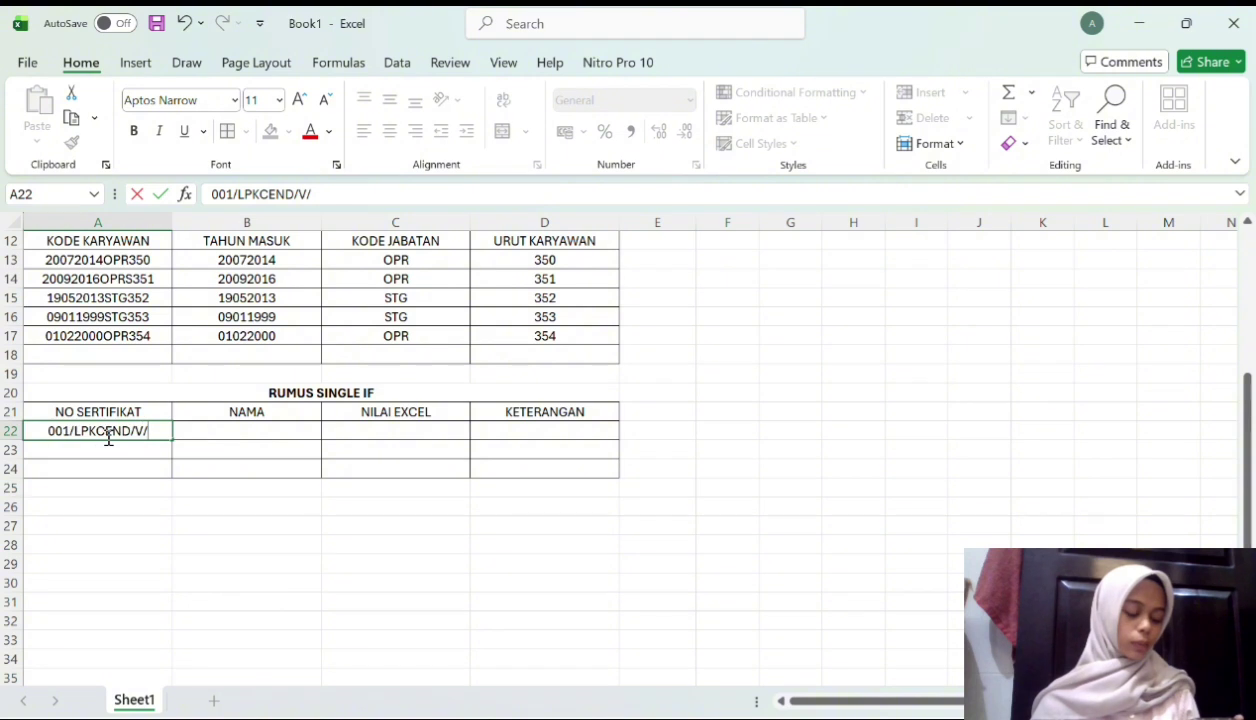
key("Return")
type("002/LPKCEND/V/2019")
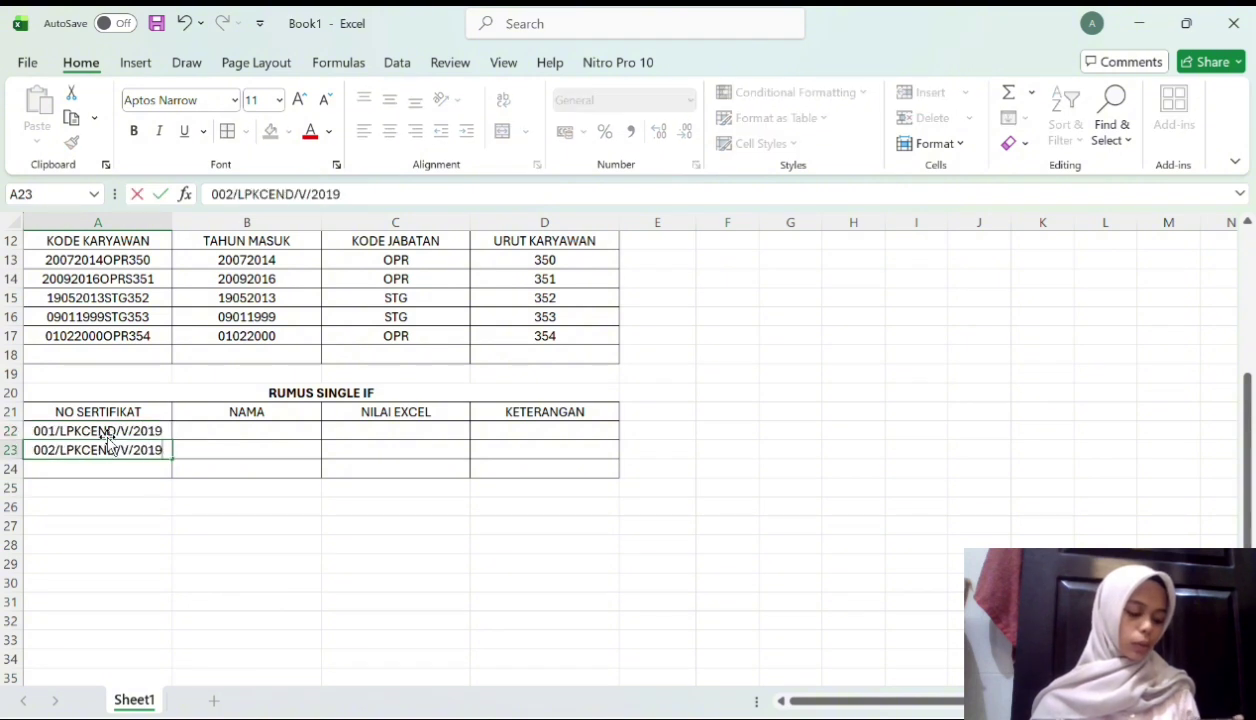
key("Return")
type("003/LPKCEND/V/2019")
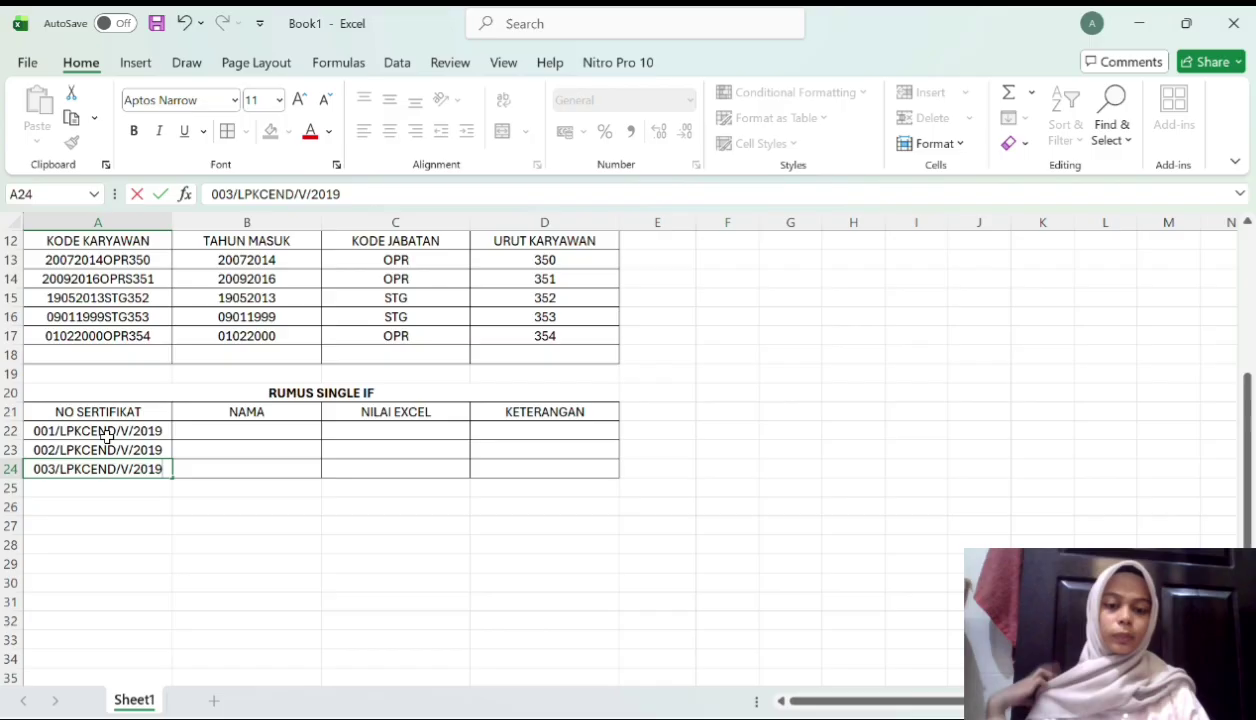
Fill the NAMA column, B22:B24, with three people's first names
left_click(208, 430)
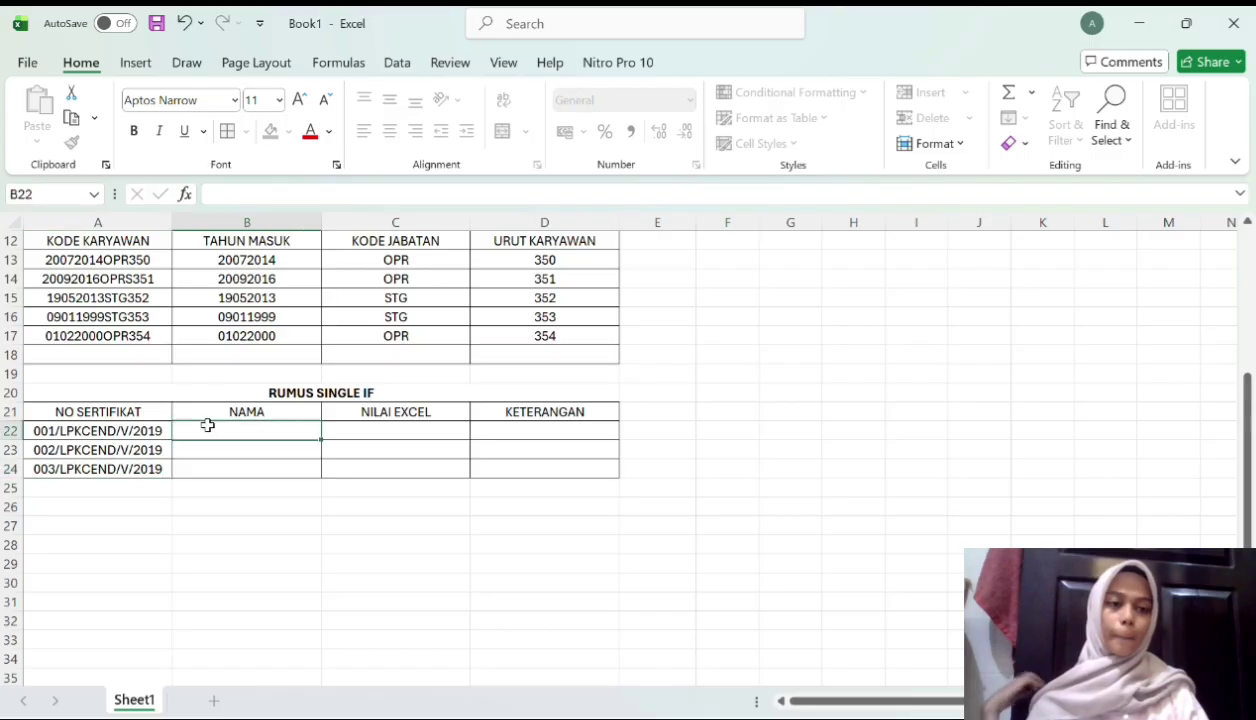
type("arham")
key("Return")
type("aulia")
key("Return")
type("nurdin")
key("Tab")
Enter the NILAI EXCEL scores 90, 70 and 80 in C22:C24
key("Up")
key("Up")
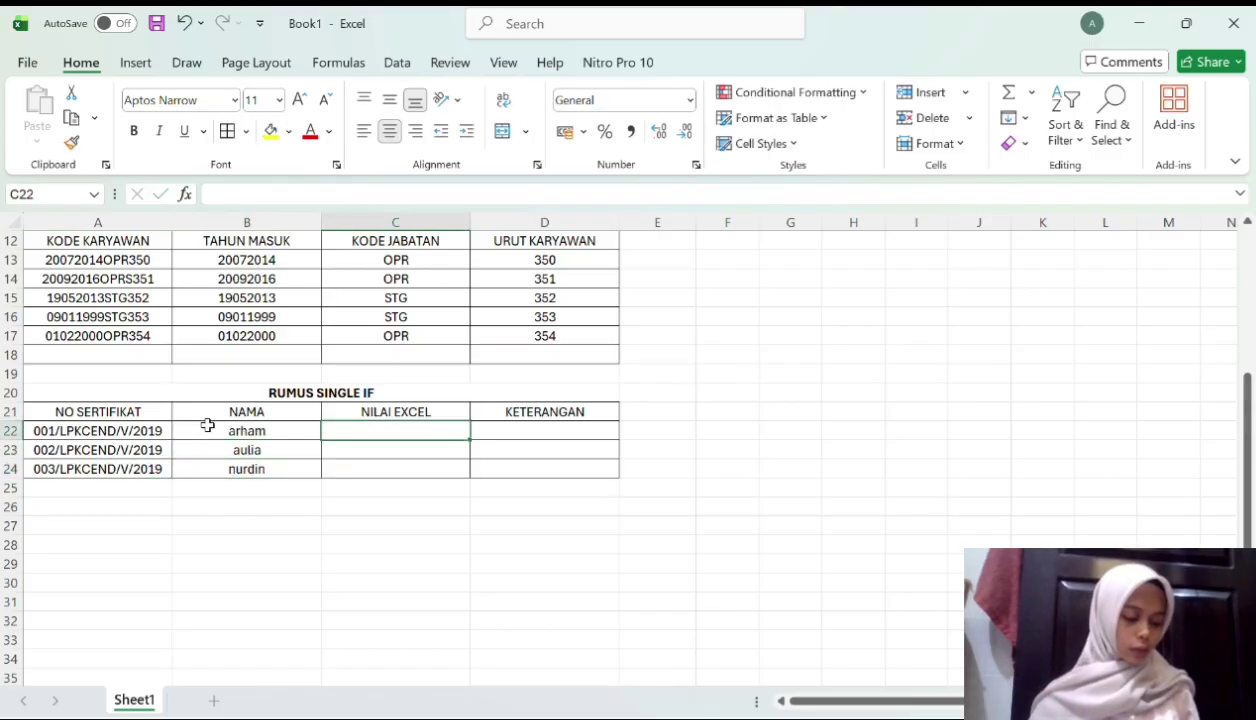
type("50")
key("Return")
type("70")
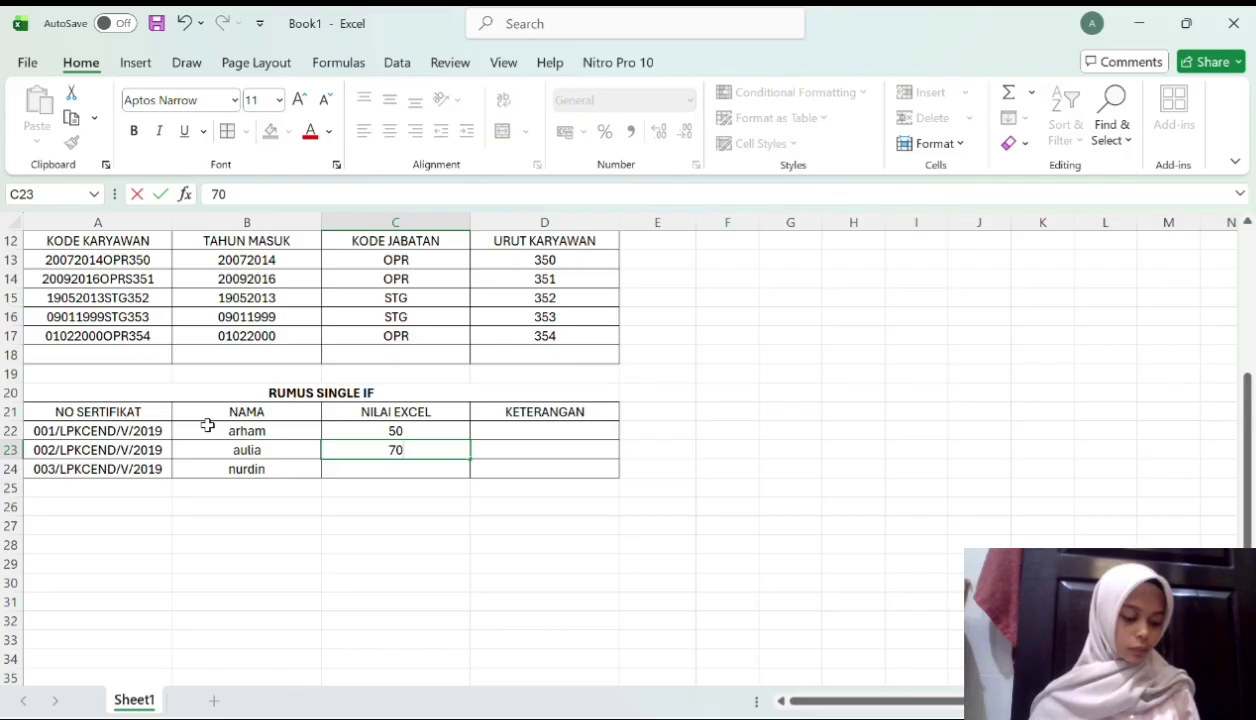
key("Return")
left_click(432, 429)
type("90")
left_click(399, 466)
type("80")
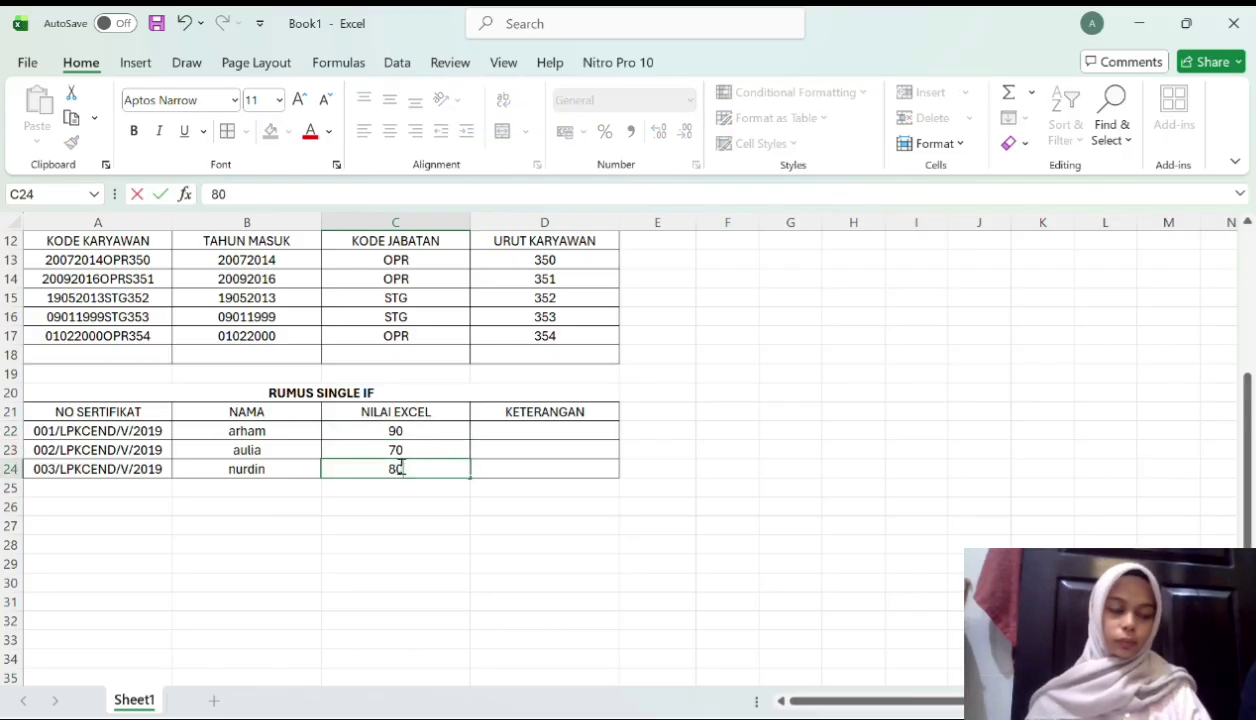
Enter the formula =IF(C22>=75;"LULUS";"TIDAK LULUS") in the first KETERANGAN cell, D22
left_click(499, 432)
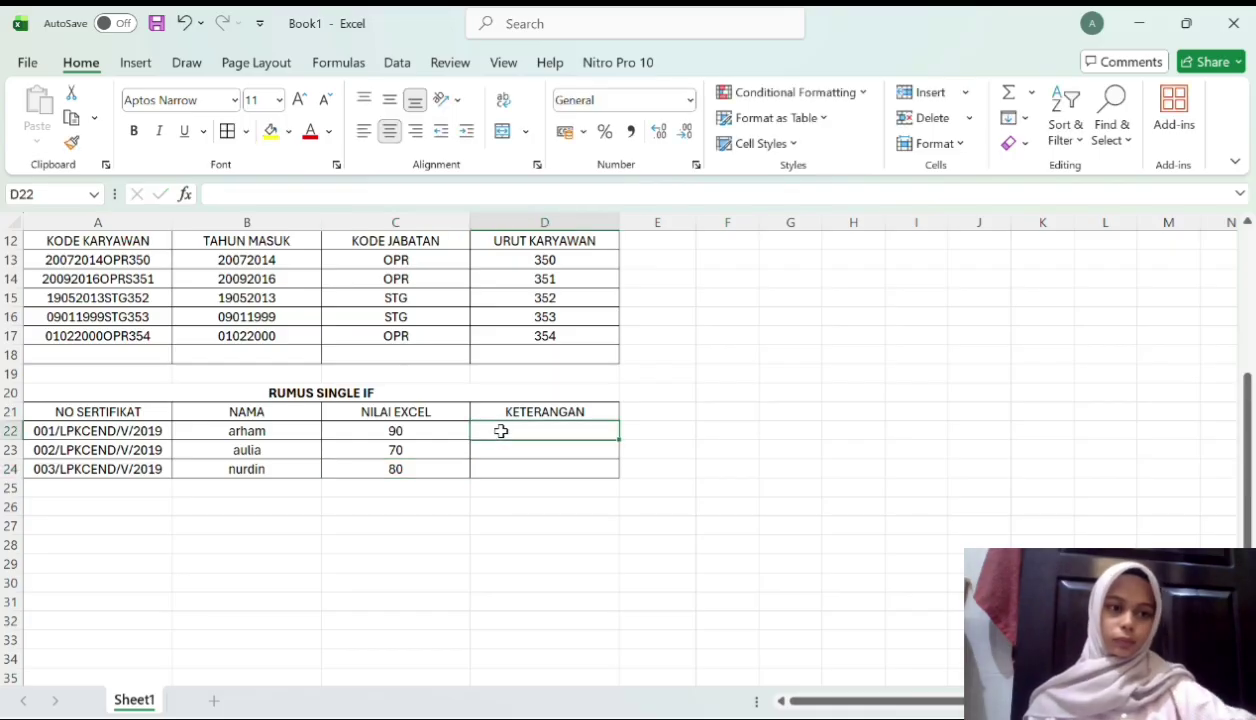
type("=if")
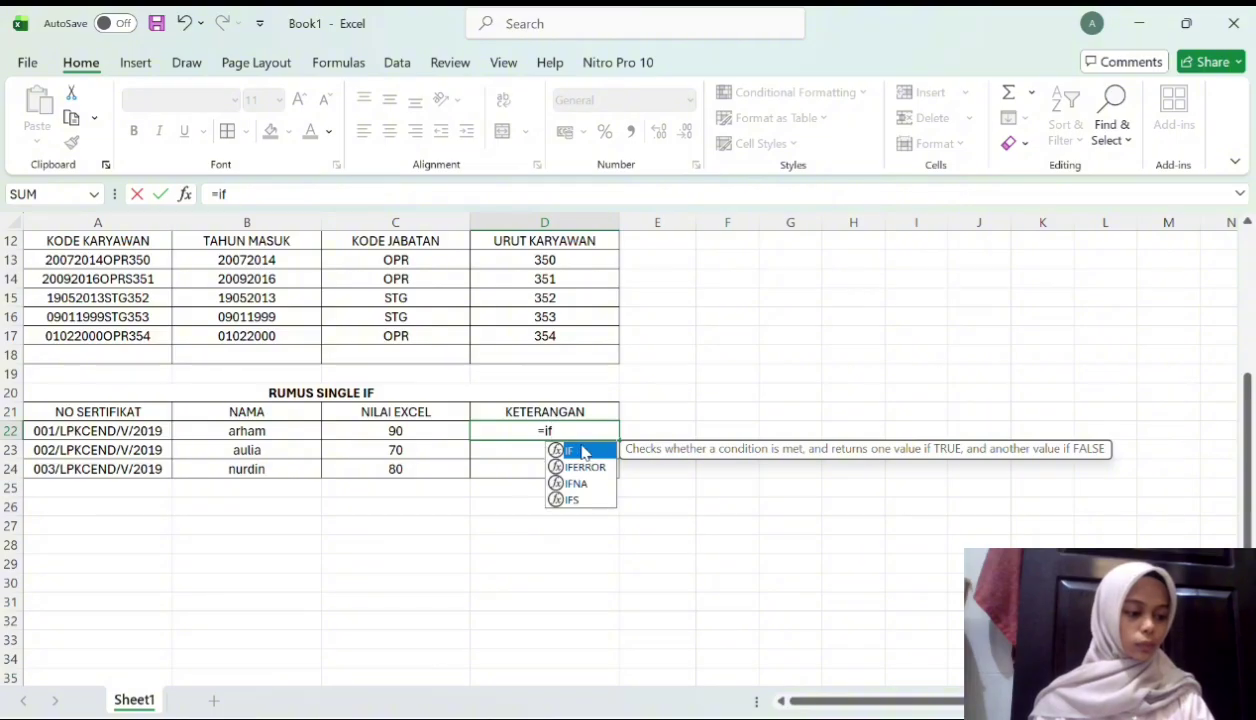
double_click(575, 450)
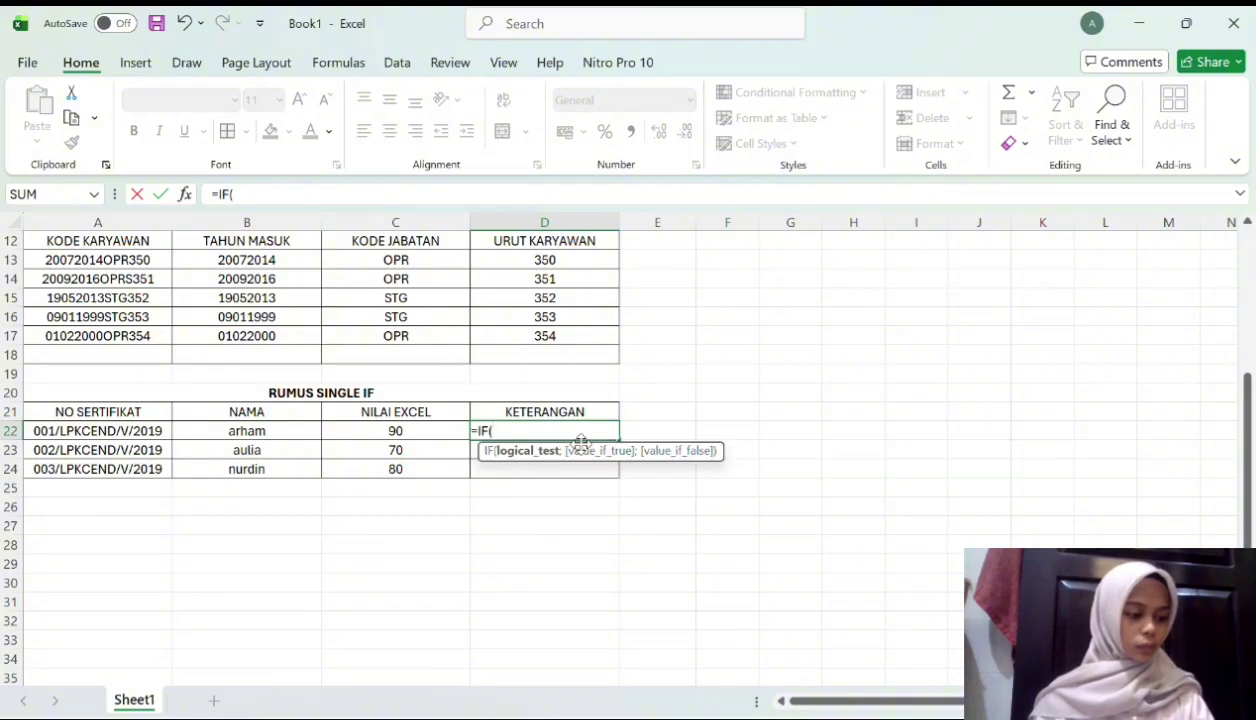
left_click(421, 430)
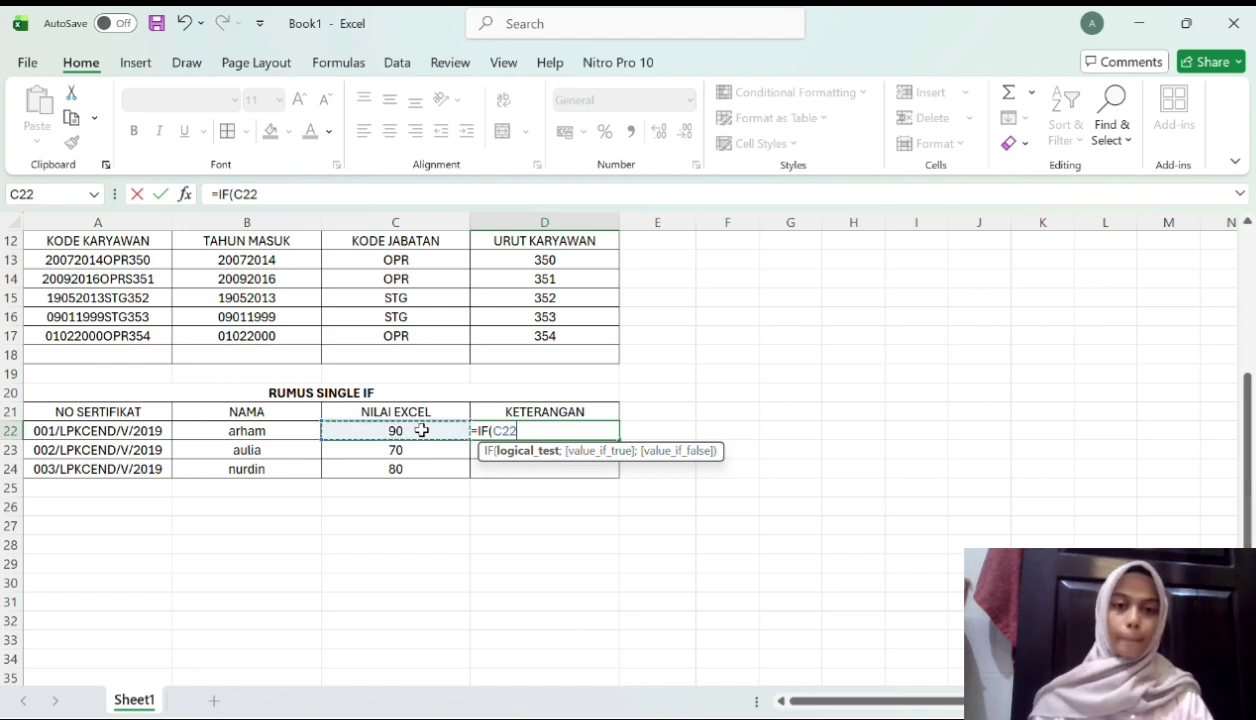
type(">")
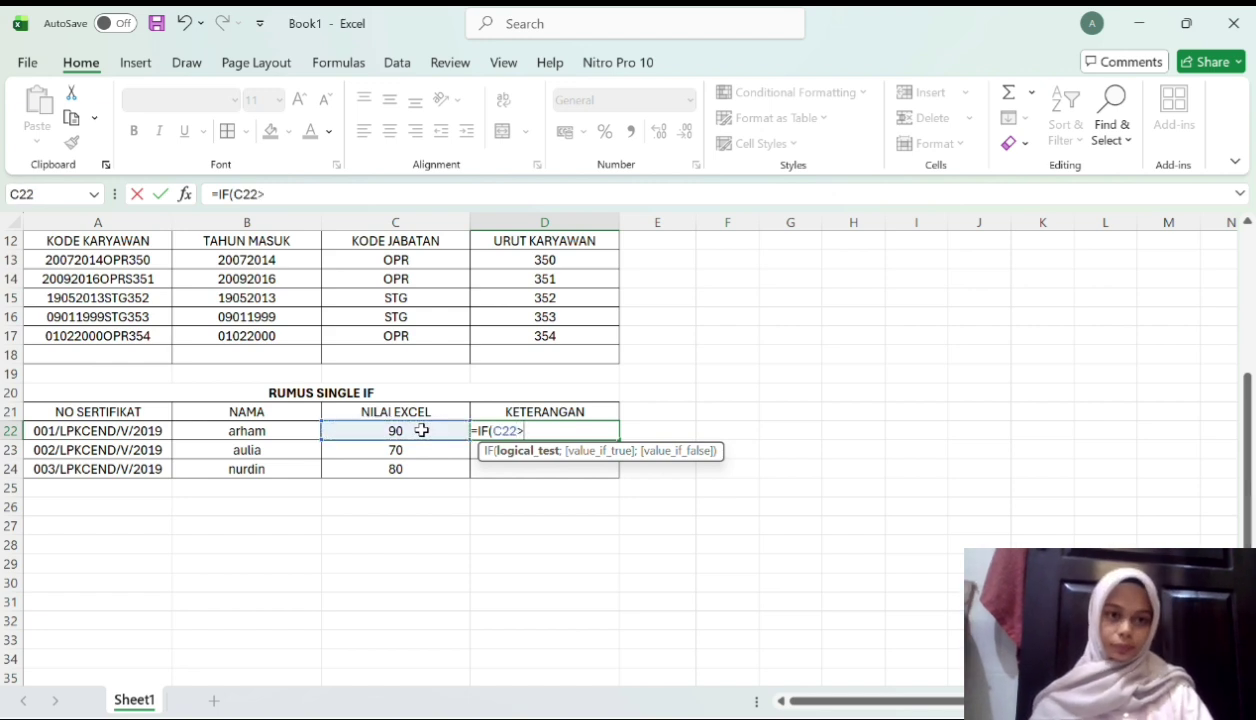
type("=75;")
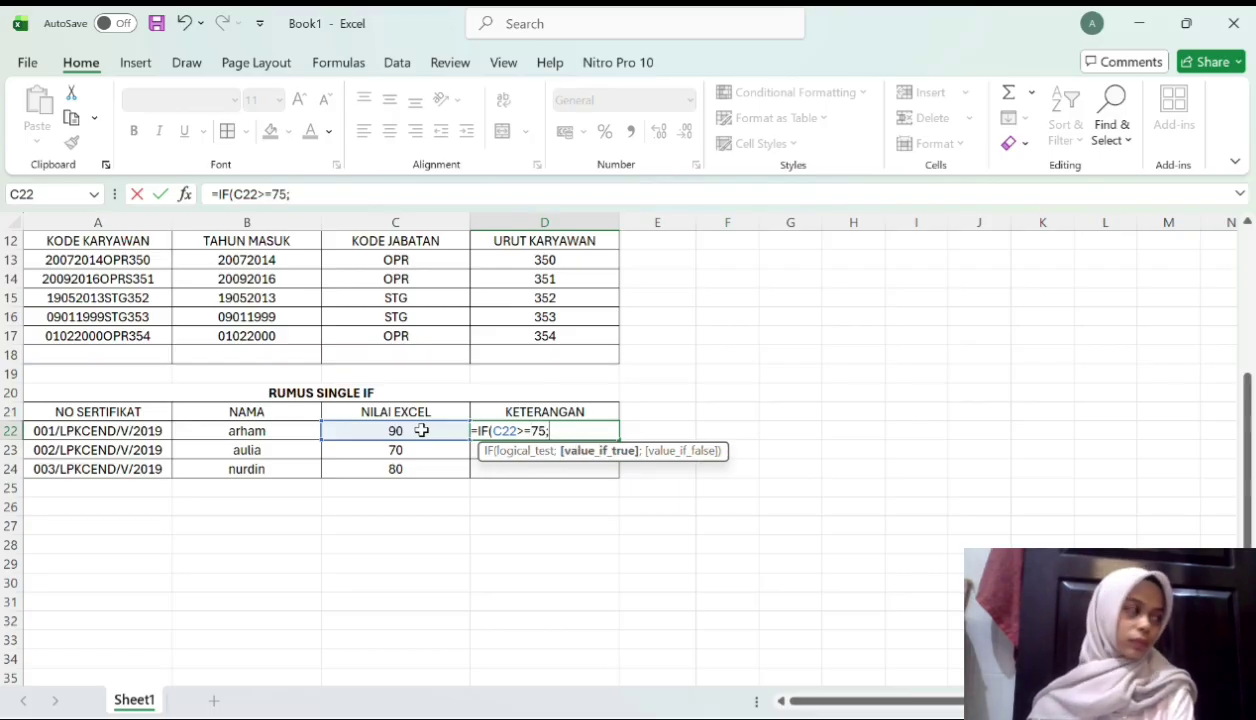
type("\"")
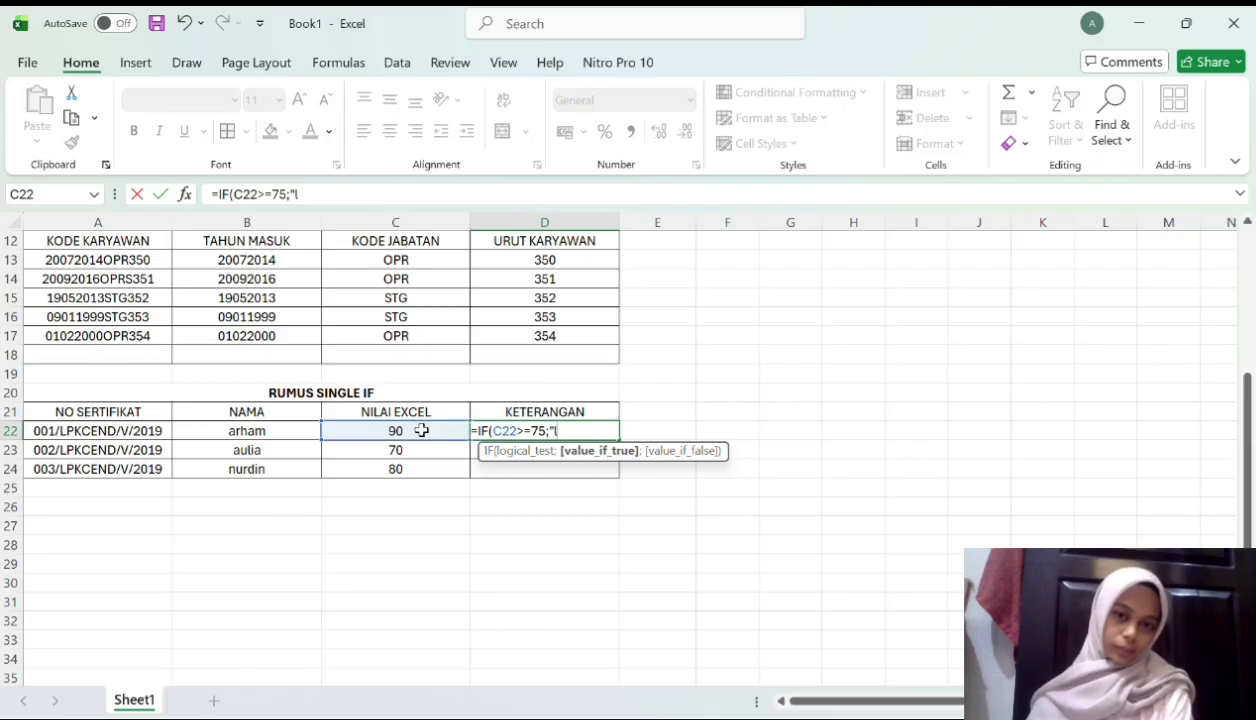
type("LULUS")
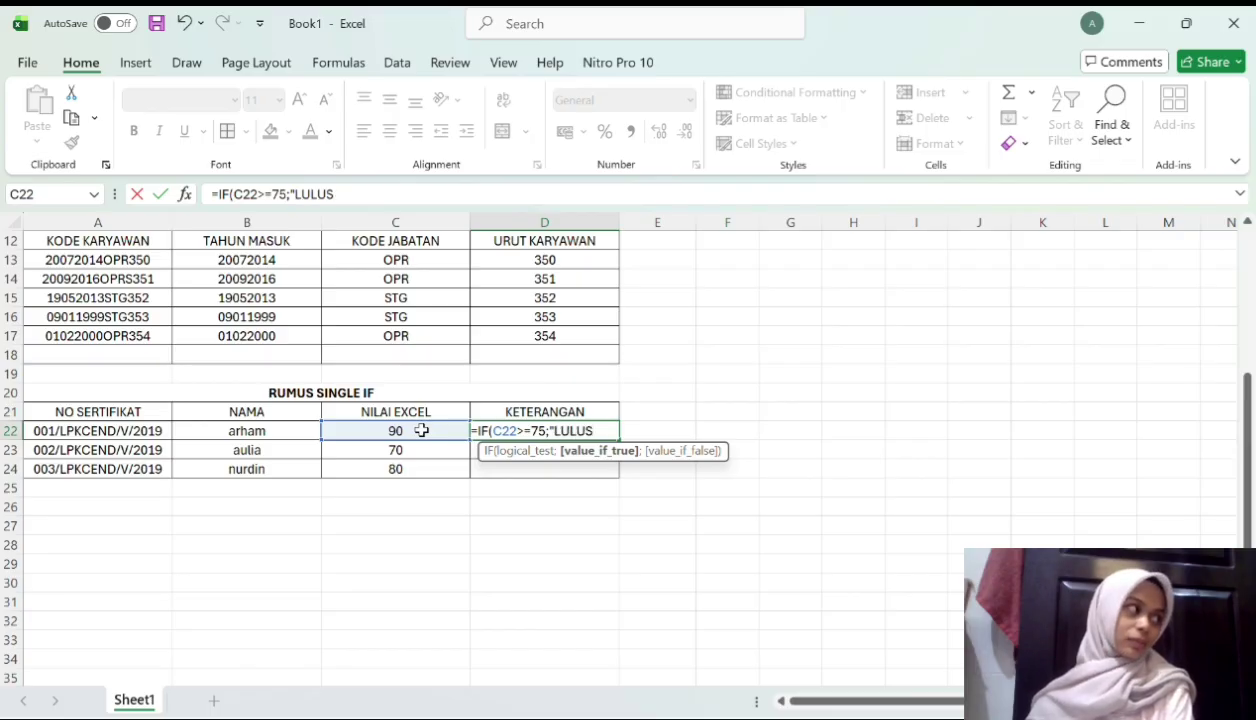
type("\";\"TID")
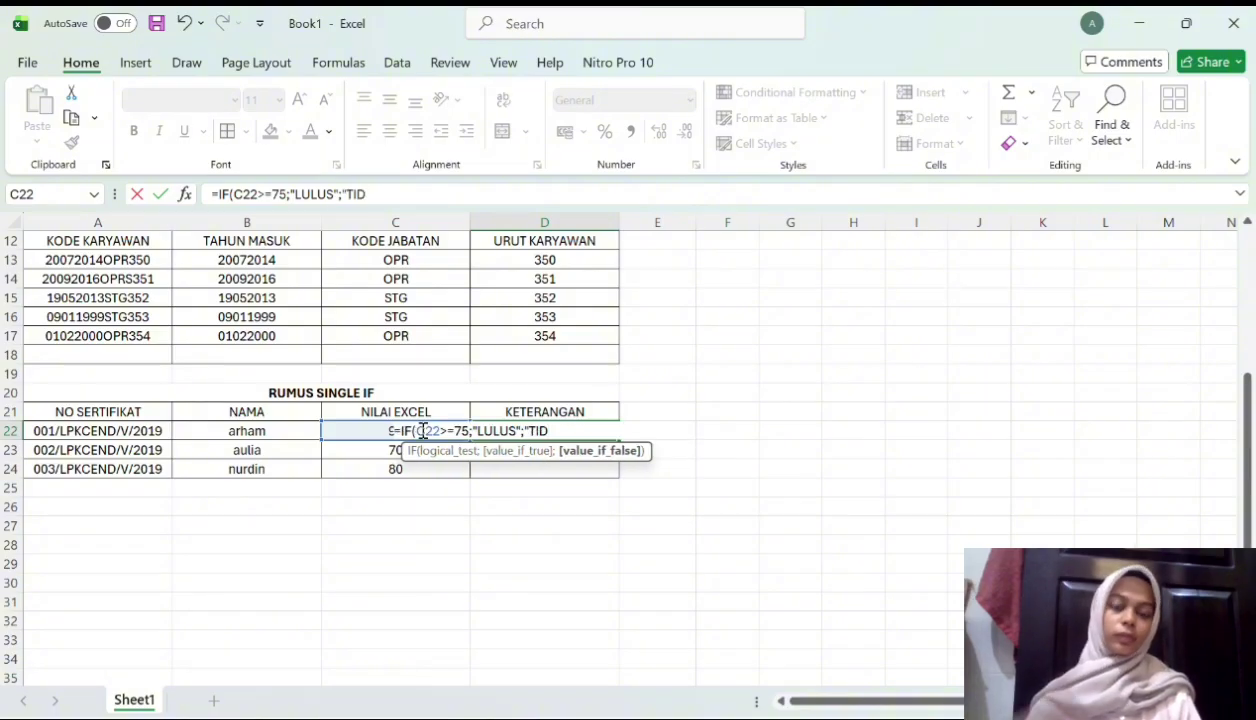
type("a")
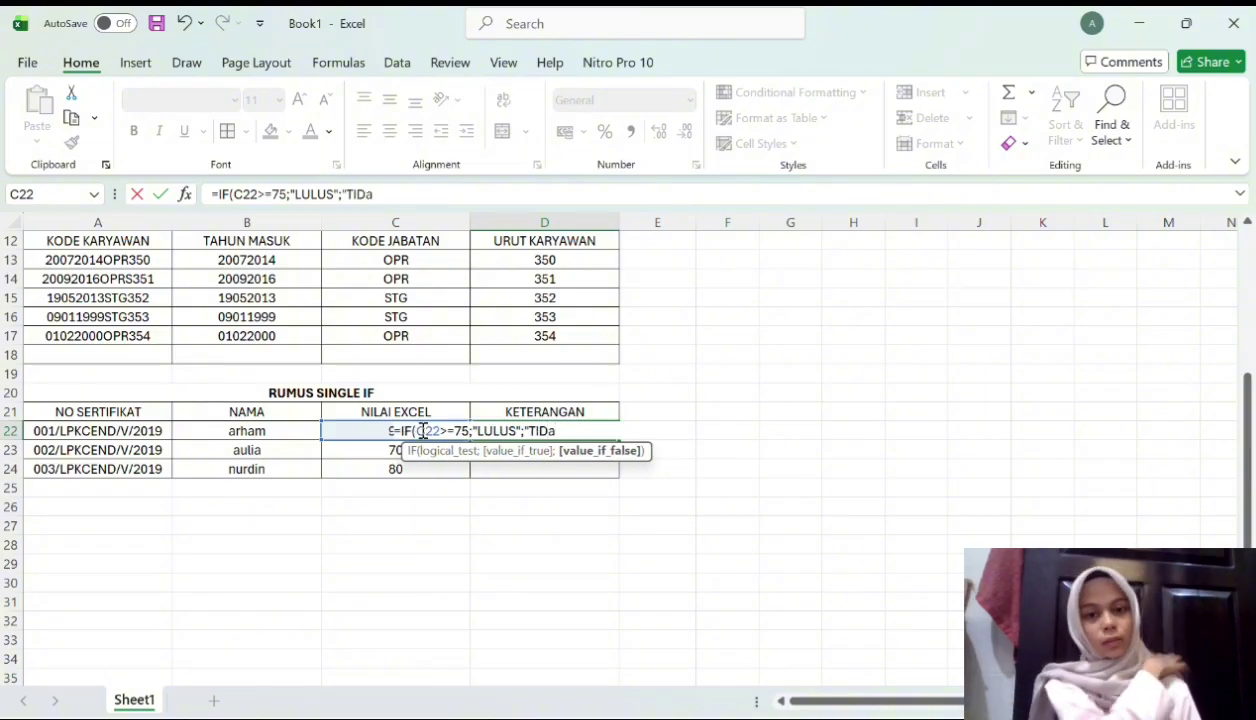
key("BackSpace")
type("AK")
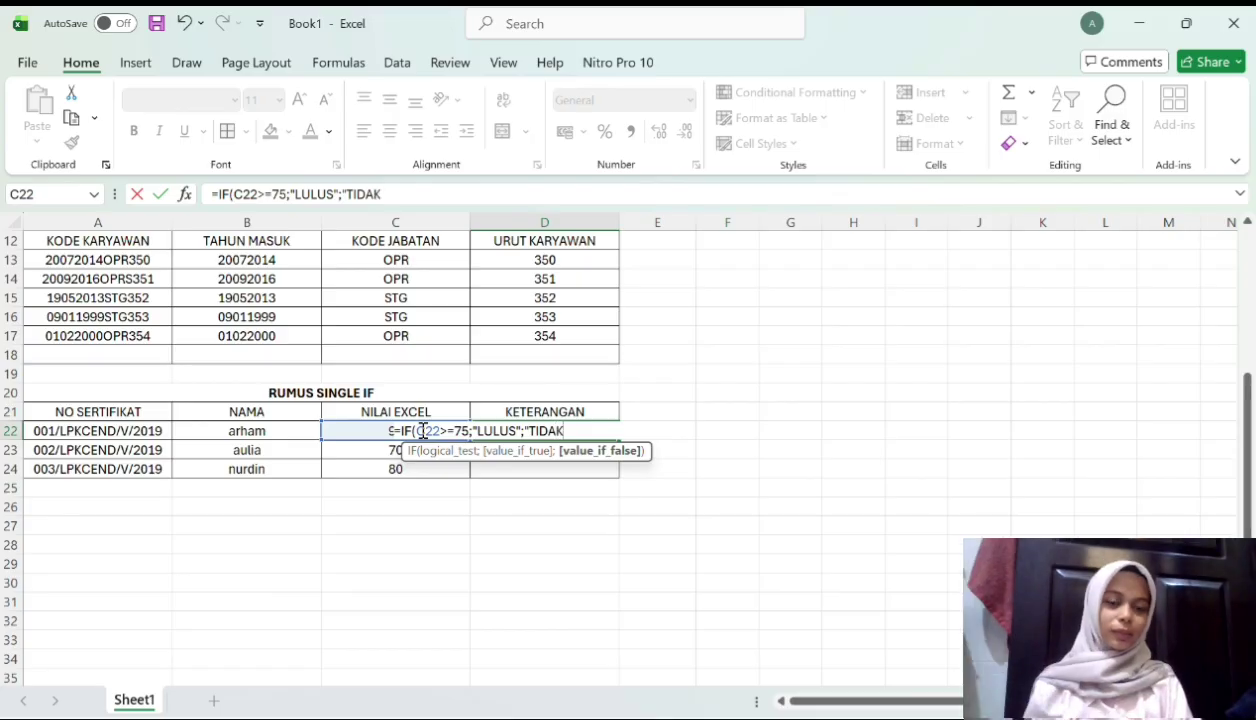
type(" LULUS\"")
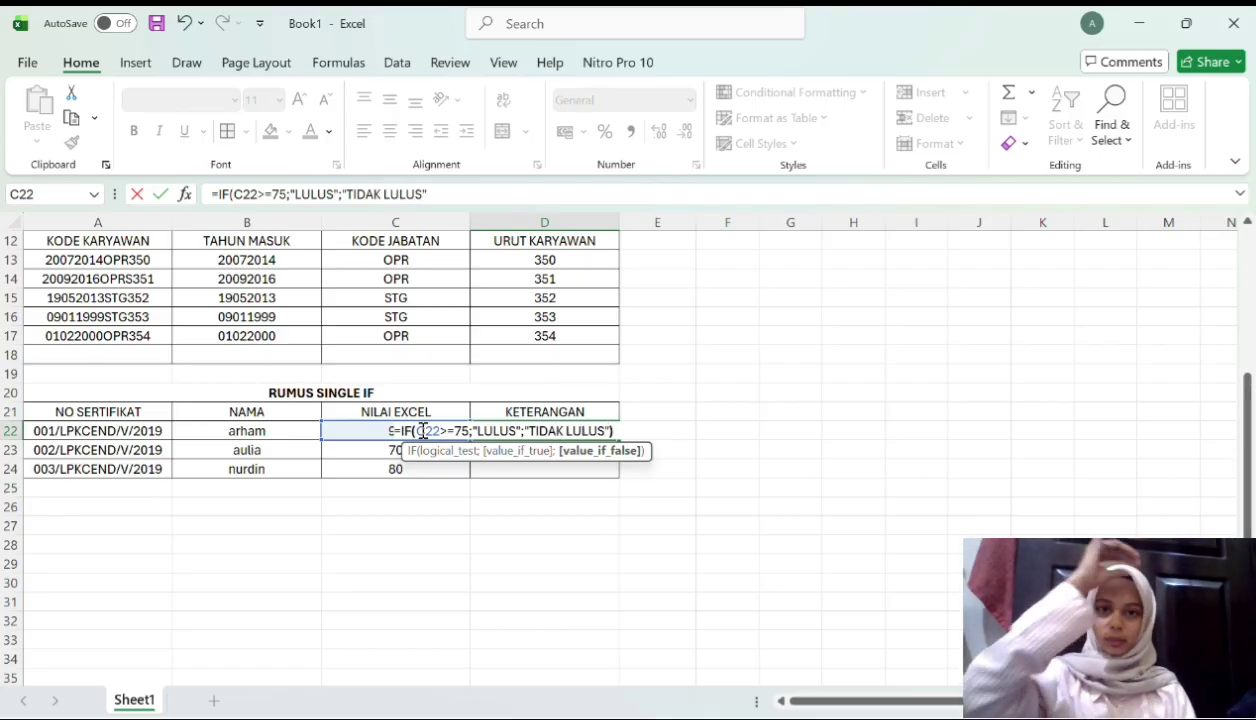
key("Return")
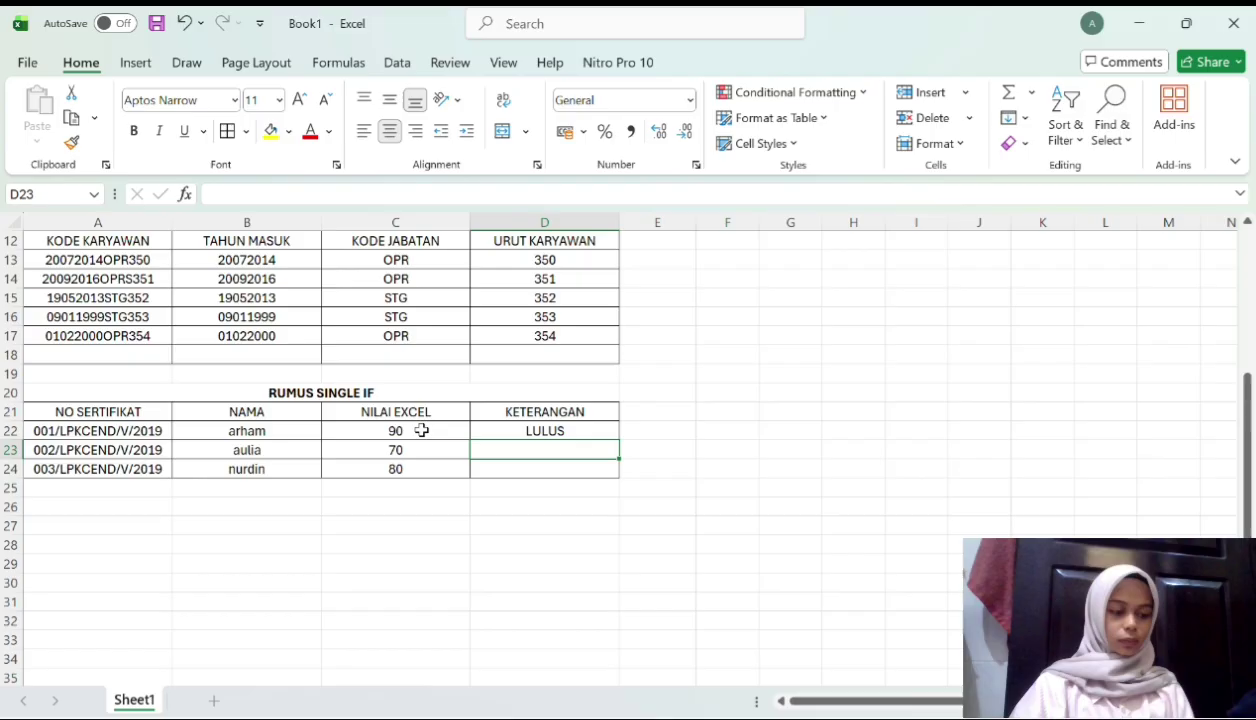
Copy the IF formula from D22 down through D24
left_click(509, 430)
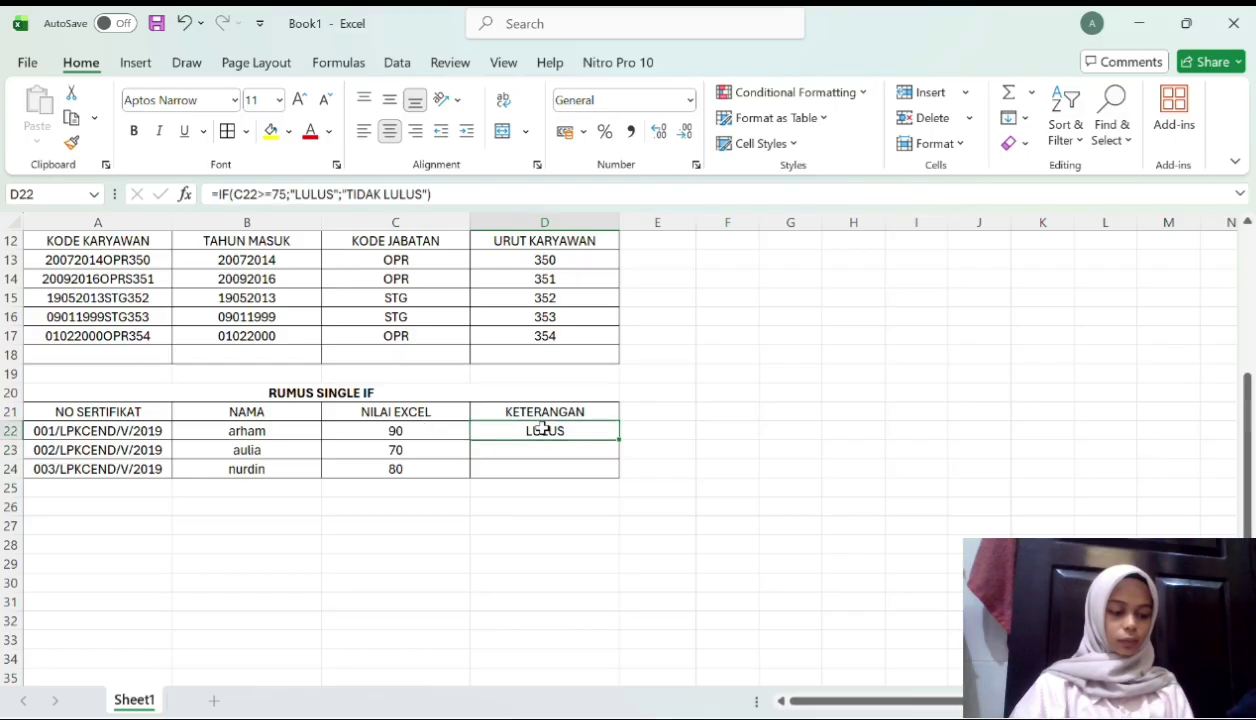
left_click_drag(617, 442, 617, 479)
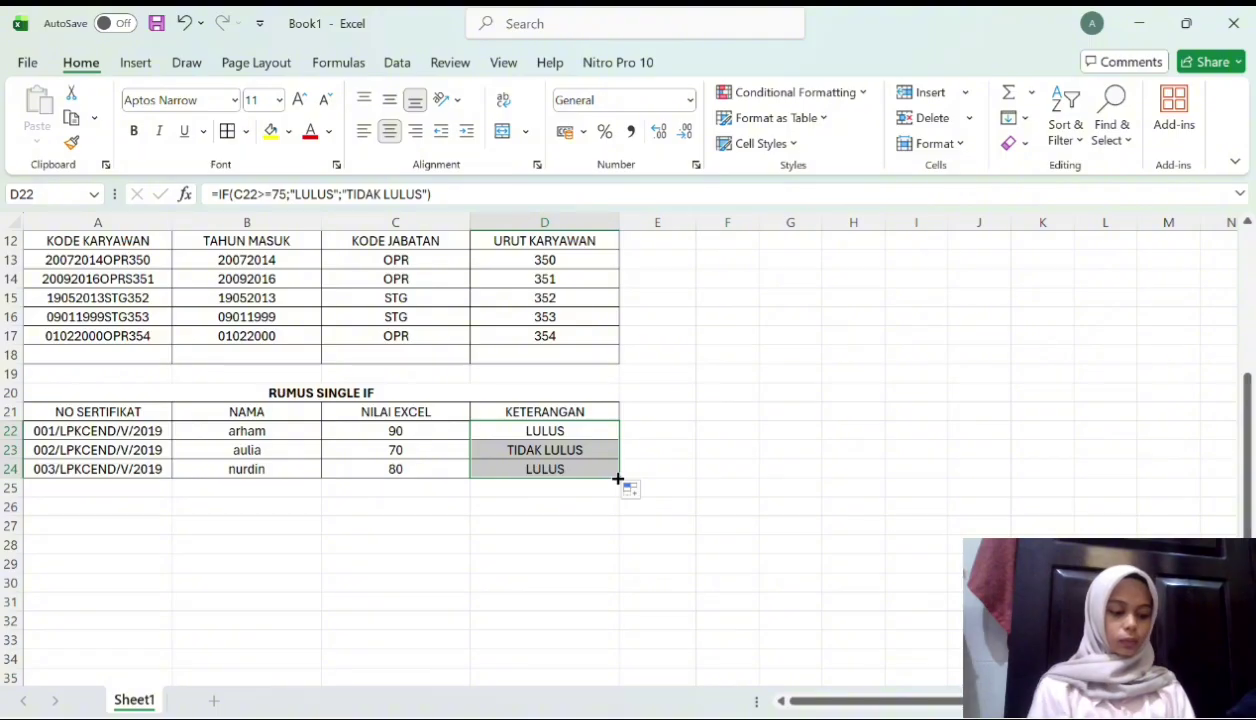
left_click(418, 454)
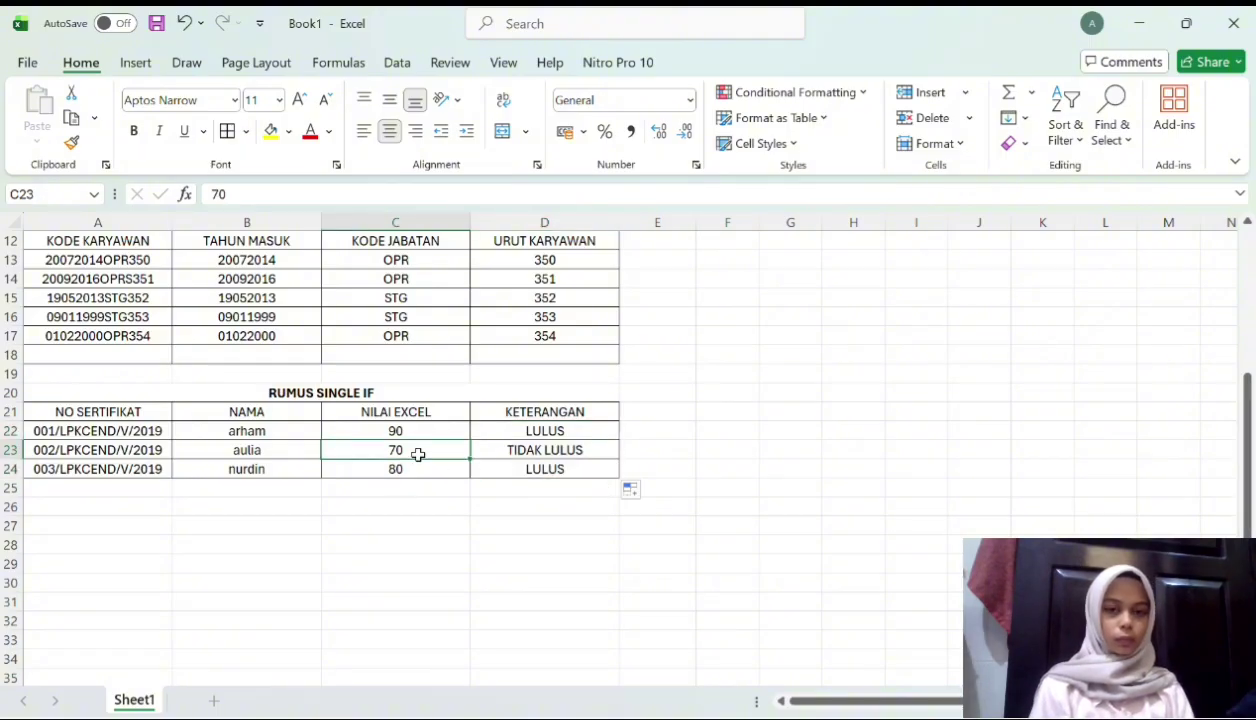